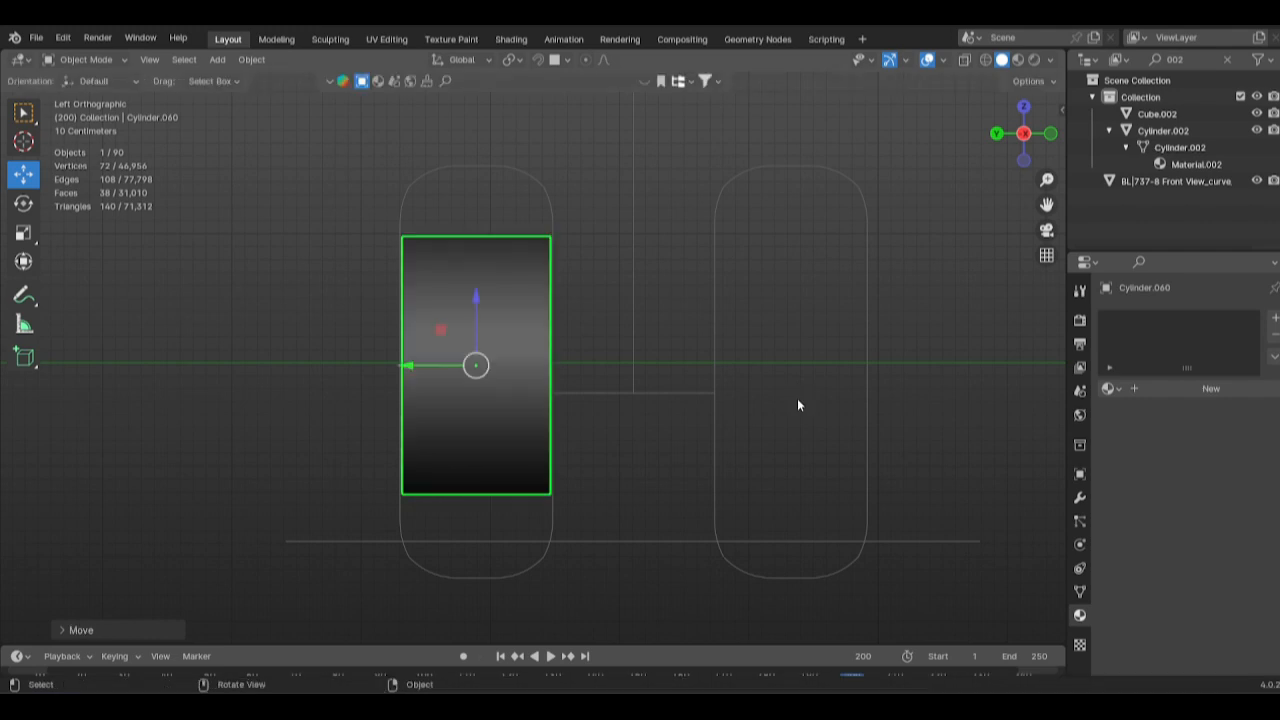
# Add a loop cut around the middle of the cylinder and delete the faces of its left half.
pyautogui.press('Tab')
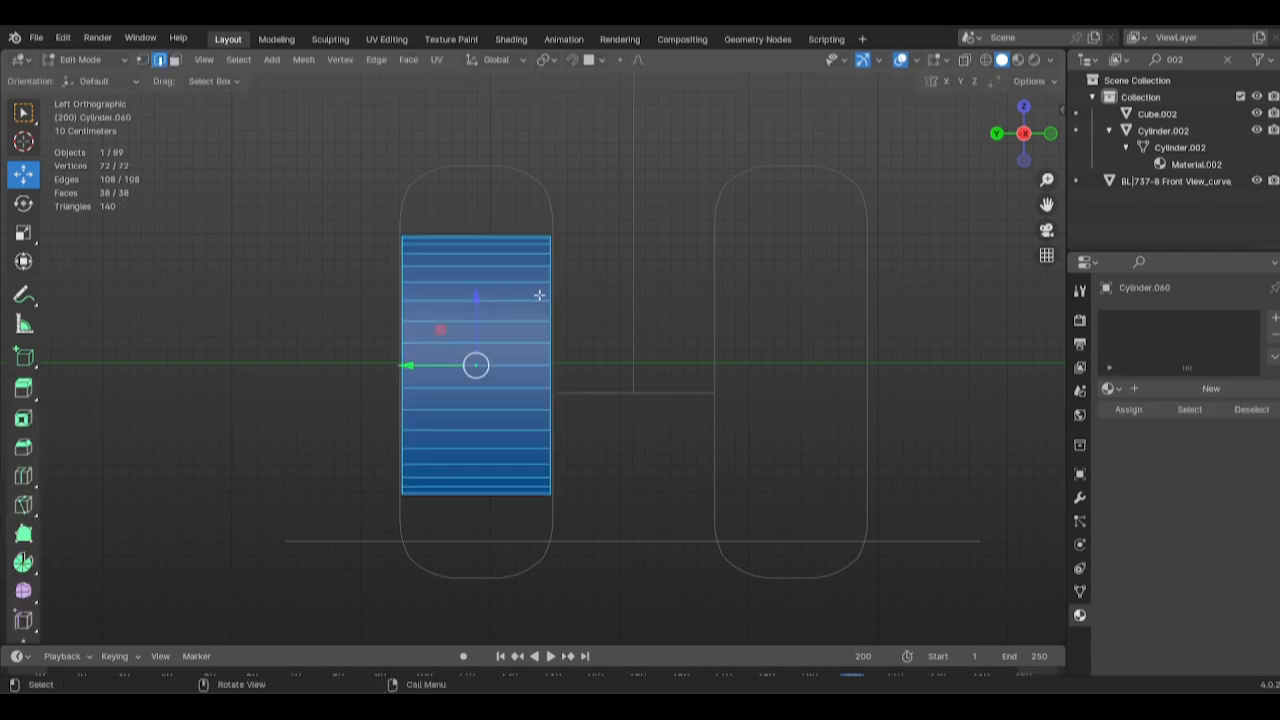
pyautogui.click(476, 244)
pyautogui.rightClick(476, 244)
pyautogui.hotkey('alt', 'a')
pyautogui.moveTo(366, 191); pyautogui.dragTo(480, 545)
pyautogui.press('x')
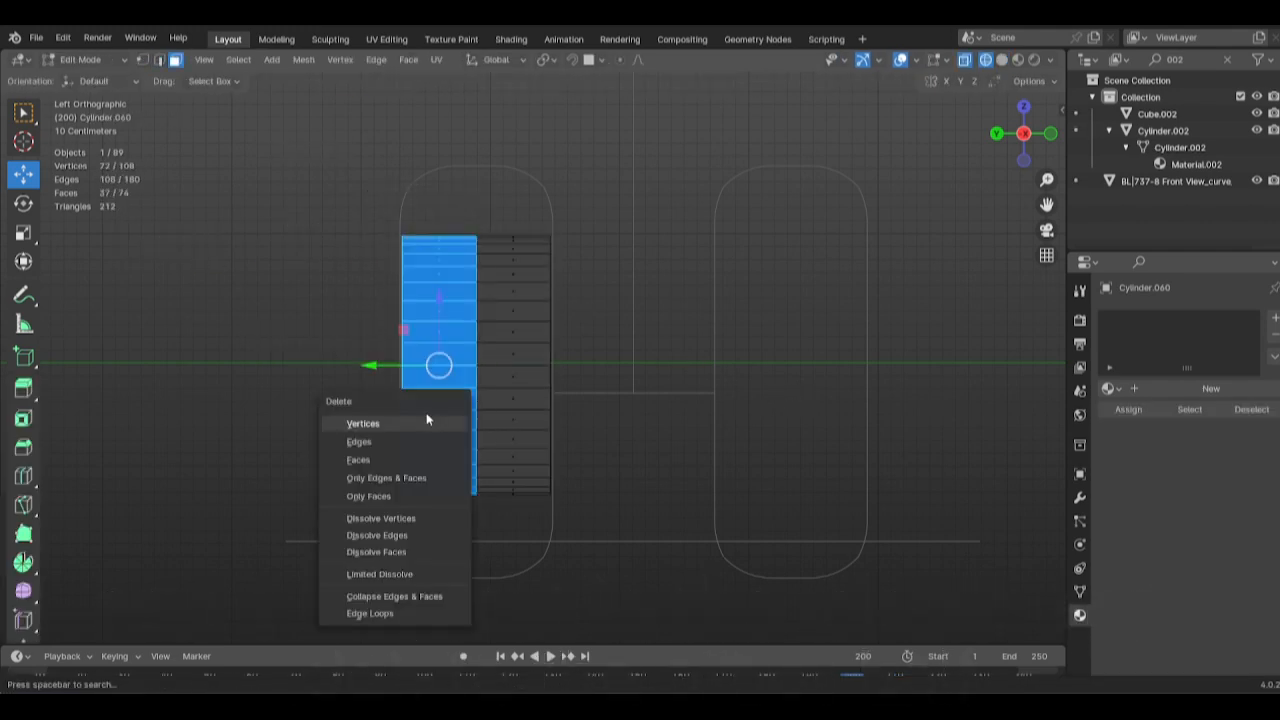
pyautogui.click(393, 459)
pyautogui.press('Tab')
# Add a Mirror modifier to the half cylinder and set it to mirror along the Z axis only.
pyautogui.click(1081, 497)
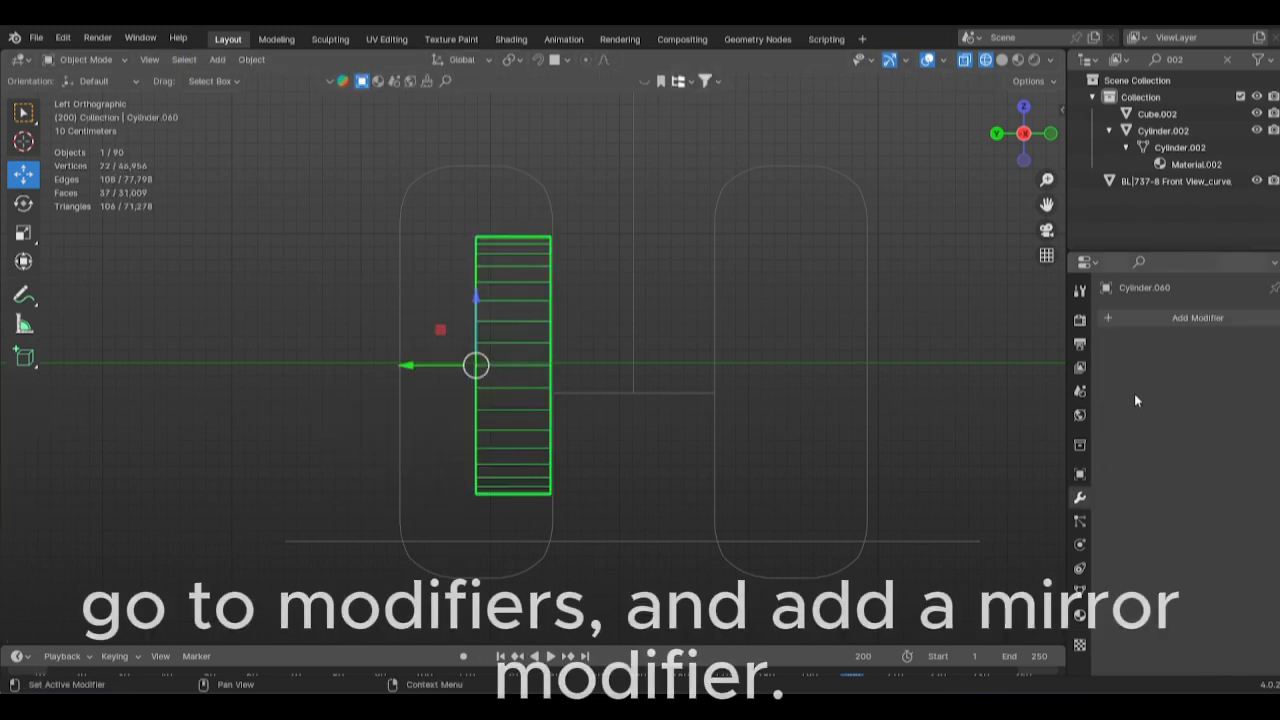
pyautogui.click(1130, 317)
pyautogui.click(960, 342)
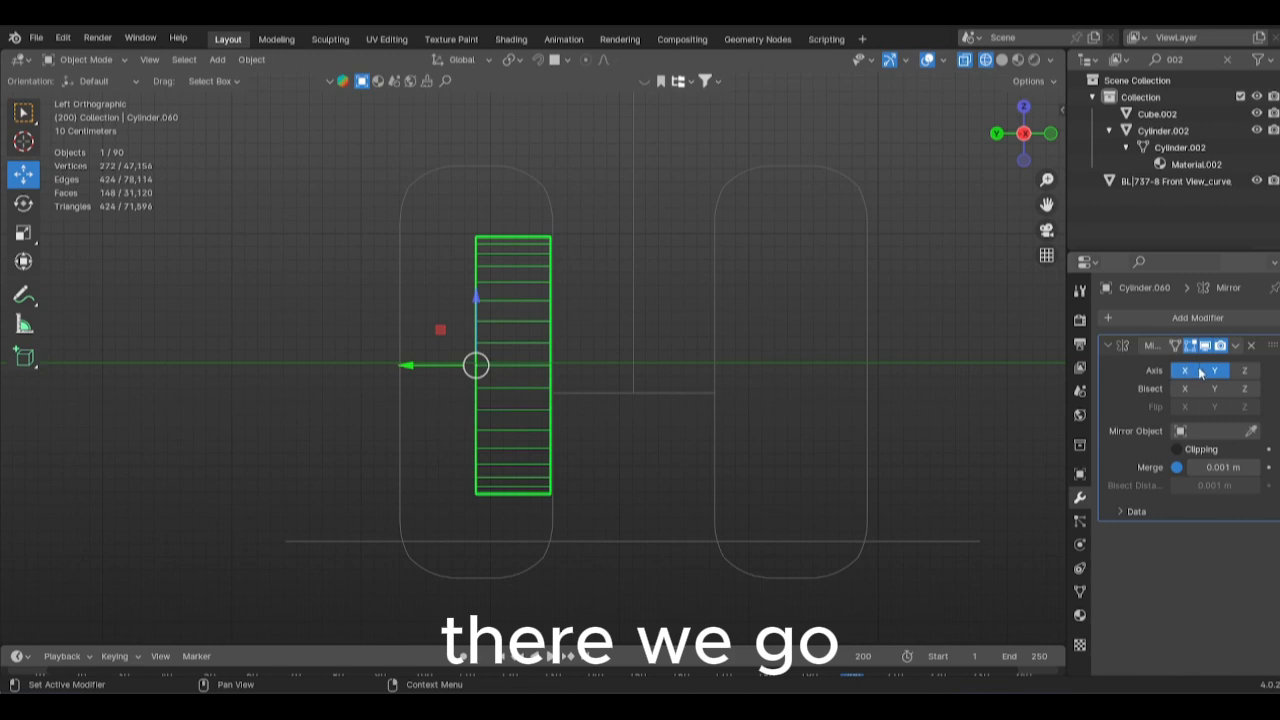
pyautogui.press('Tab')
pyautogui.scroll(2, 529, 370)
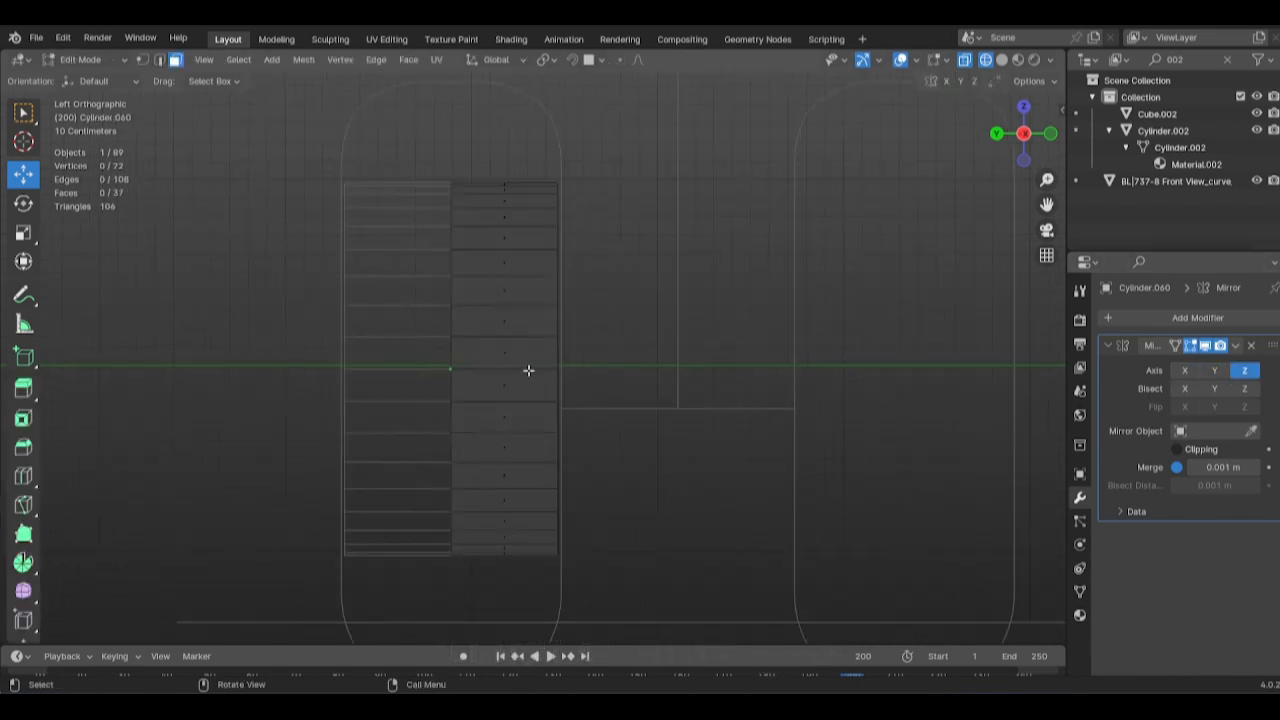
pyautogui.scroll(-4, 414, 360)
# Scale the cylinder up along Z to approach the height of the wheel outline in the reference drawing.
pyautogui.press('Tab')
pyautogui.press('s')
pyautogui.press('z')
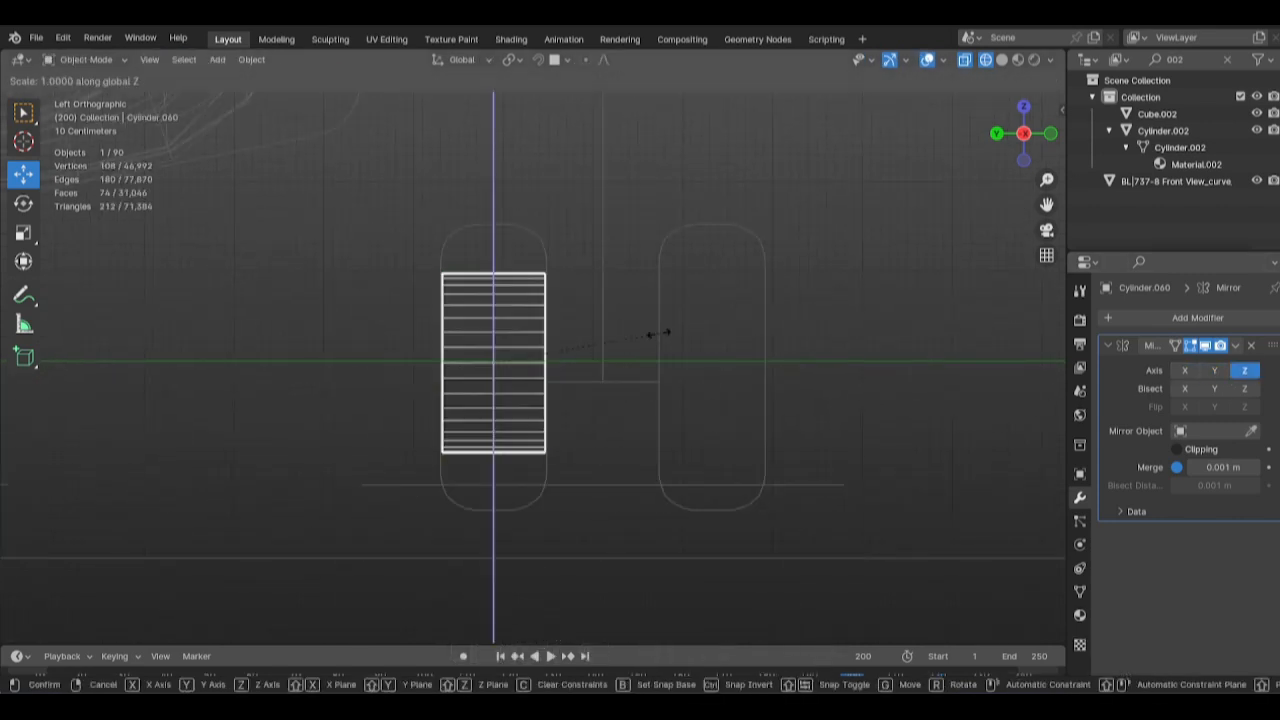
pyautogui.click(724, 459)
# Move the cylinder along X in the front view onto the circular wheel outline of the reference drawing.
pyautogui.keyDown('alt'); pyautogui.moveTo(724, 459); pyautogui.dragTo(773, 435, button='middle'); pyautogui.keyUp('alt')
pyautogui.scroll(-9, 750, 416)
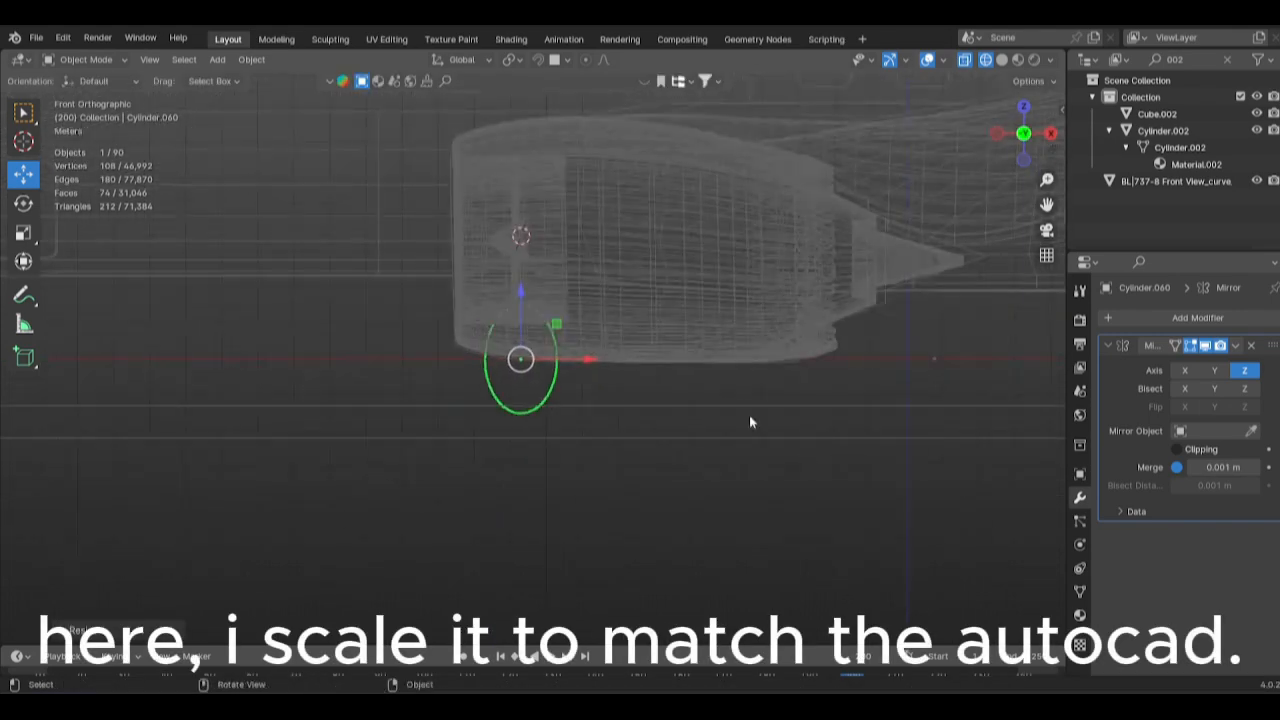
pyautogui.moveTo(555, 360); pyautogui.dragTo(849, 380)
pyautogui.keyDown('alt'); pyautogui.middleClick(803, 374); pyautogui.keyUp('alt')
# Widen the cylinder along X until it is nearly circular and centre it on the wheel outline.
pyautogui.scroll(7, 702, 469)
pyautogui.press('s')
pyautogui.press('x')
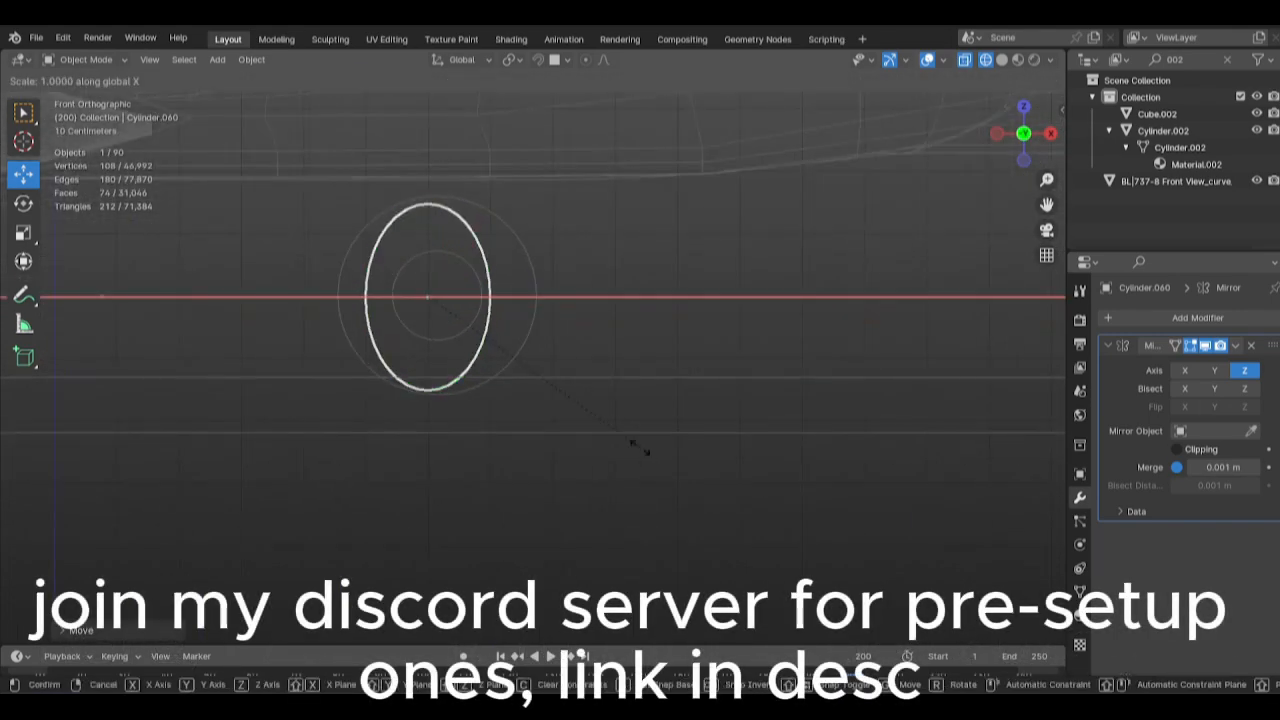
pyautogui.click(772, 440)
pyautogui.moveTo(483, 294); pyautogui.dragTo(493, 292)
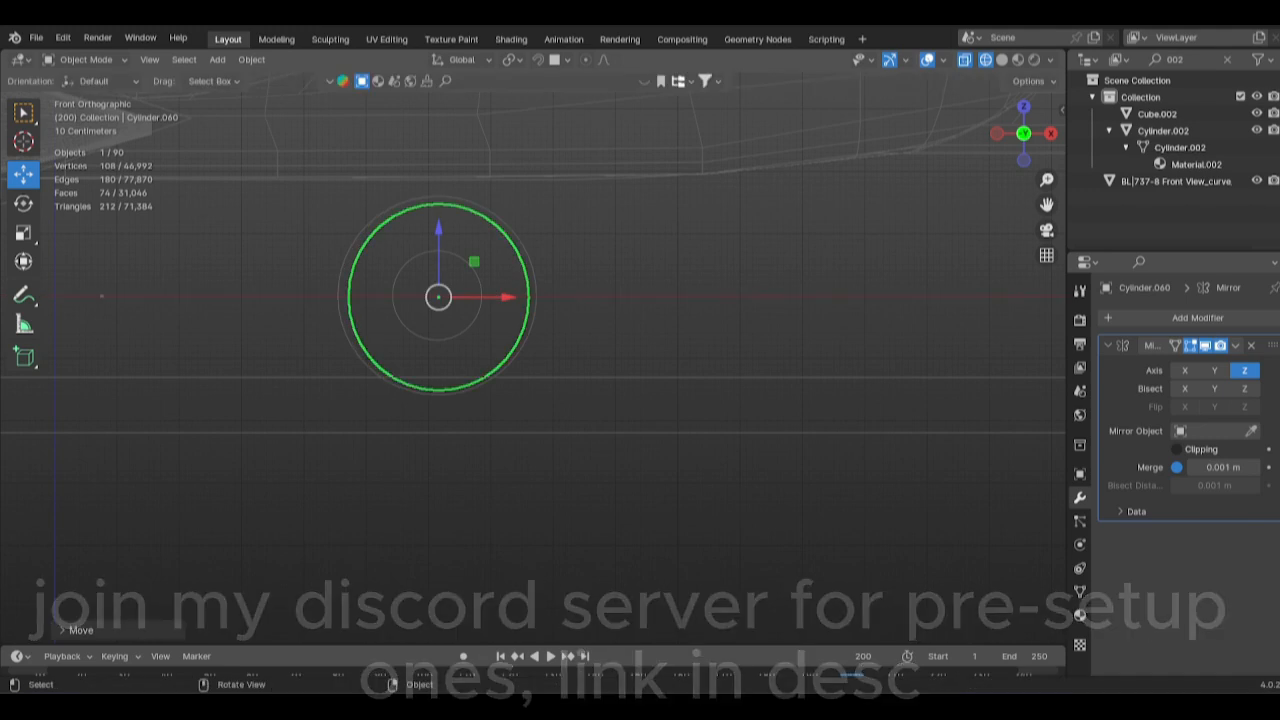
# Fine-tune the cylinder's X and Z scale and position so that it matches the circular wheel outline.
pyautogui.press('s')
pyautogui.press('x')
pyautogui.press('z')
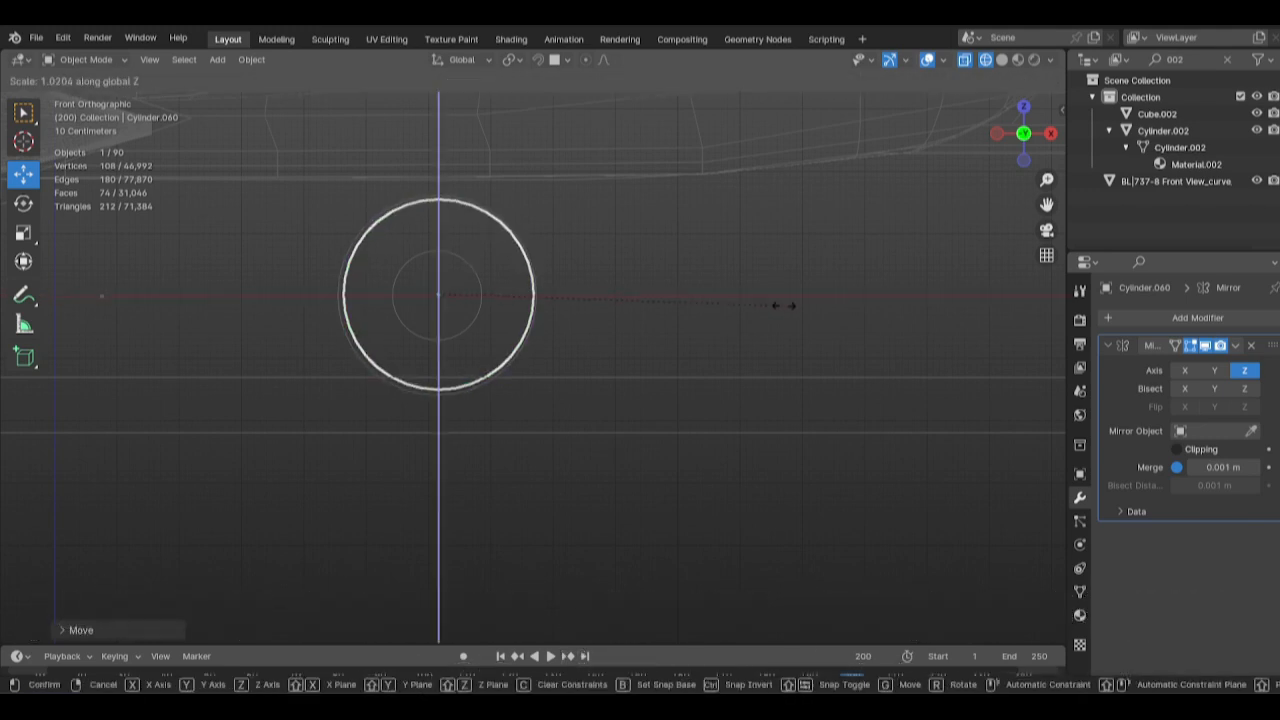
pyautogui.click(784, 305)
pyautogui.press('g')
pyautogui.click(789, 320)
pyautogui.press('g')
pyautogui.click(791, 326)
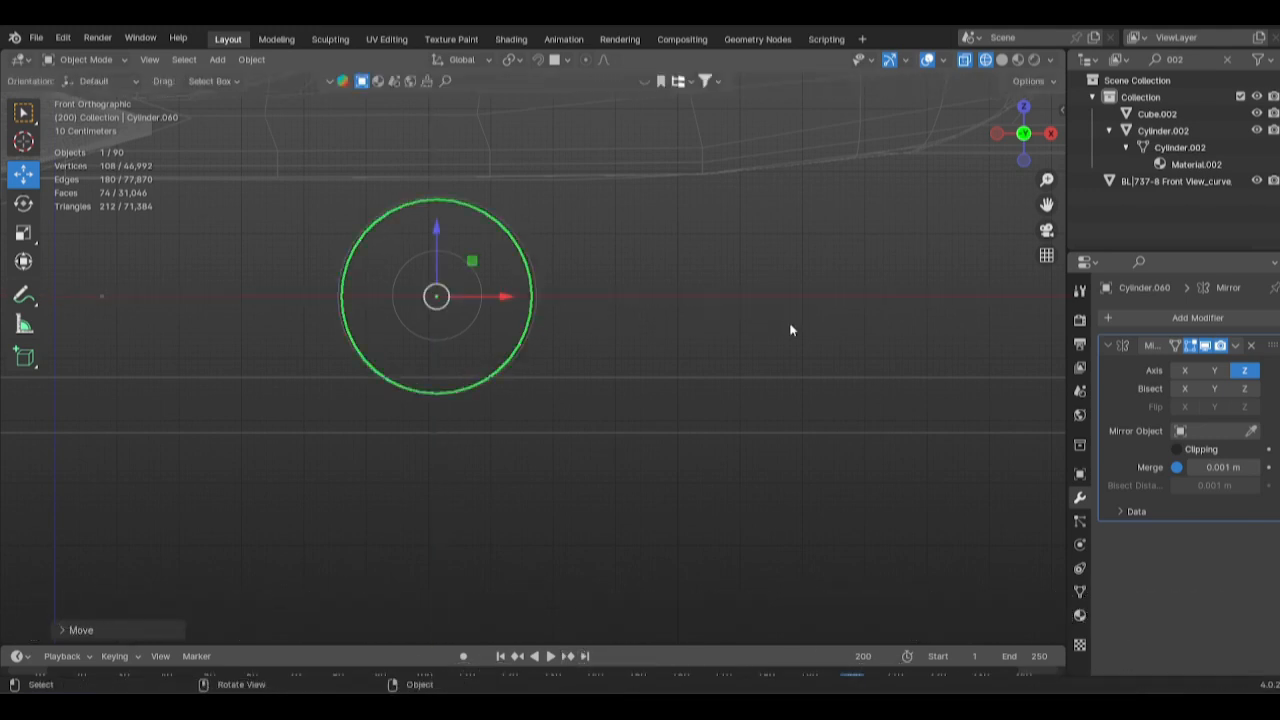
# Select the outer edge loop of the half cylinder and scale it down to about 0.93.
pyautogui.keyDown('alt'); pyautogui.moveTo(791, 327); pyautogui.dragTo(660, 328, button='middle'); pyautogui.keyUp('alt')
pyautogui.scroll(3, 575, 303)
pyautogui.press('Tab')
pyautogui.scroll(-1, 547, 294)
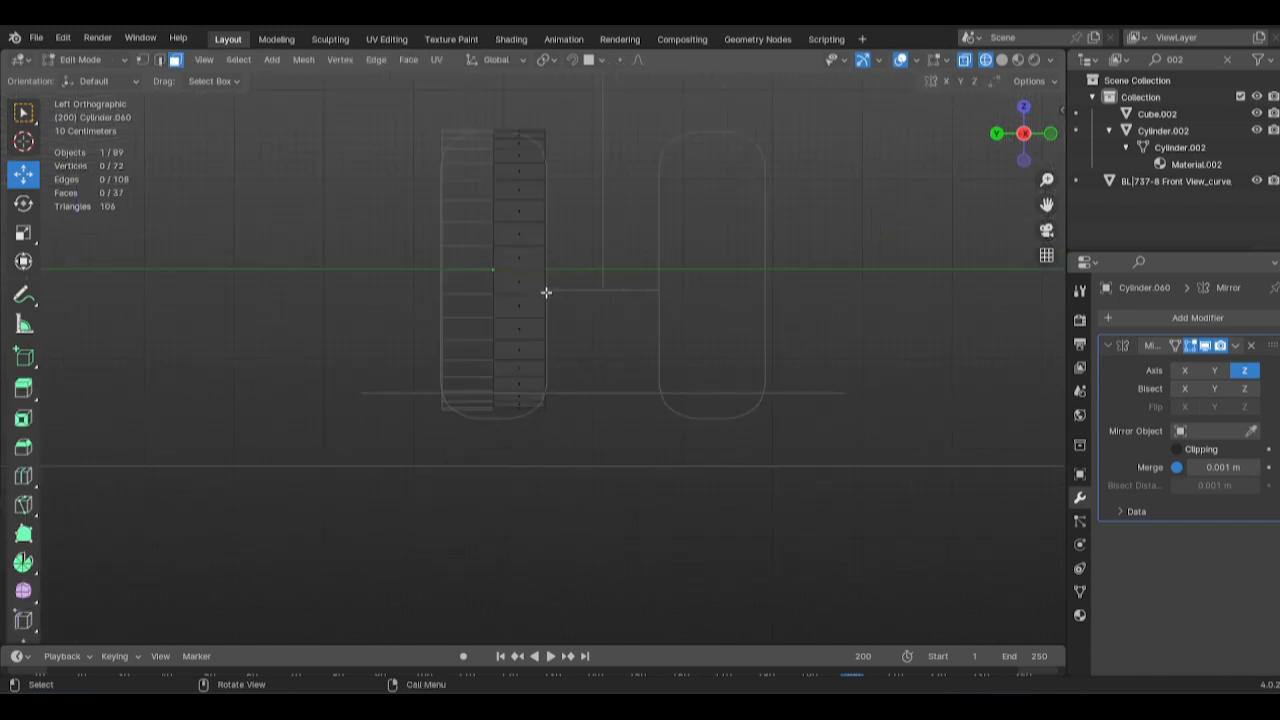
pyautogui.moveTo(537, 111); pyautogui.dragTo(728, 437)
pyautogui.press('s')
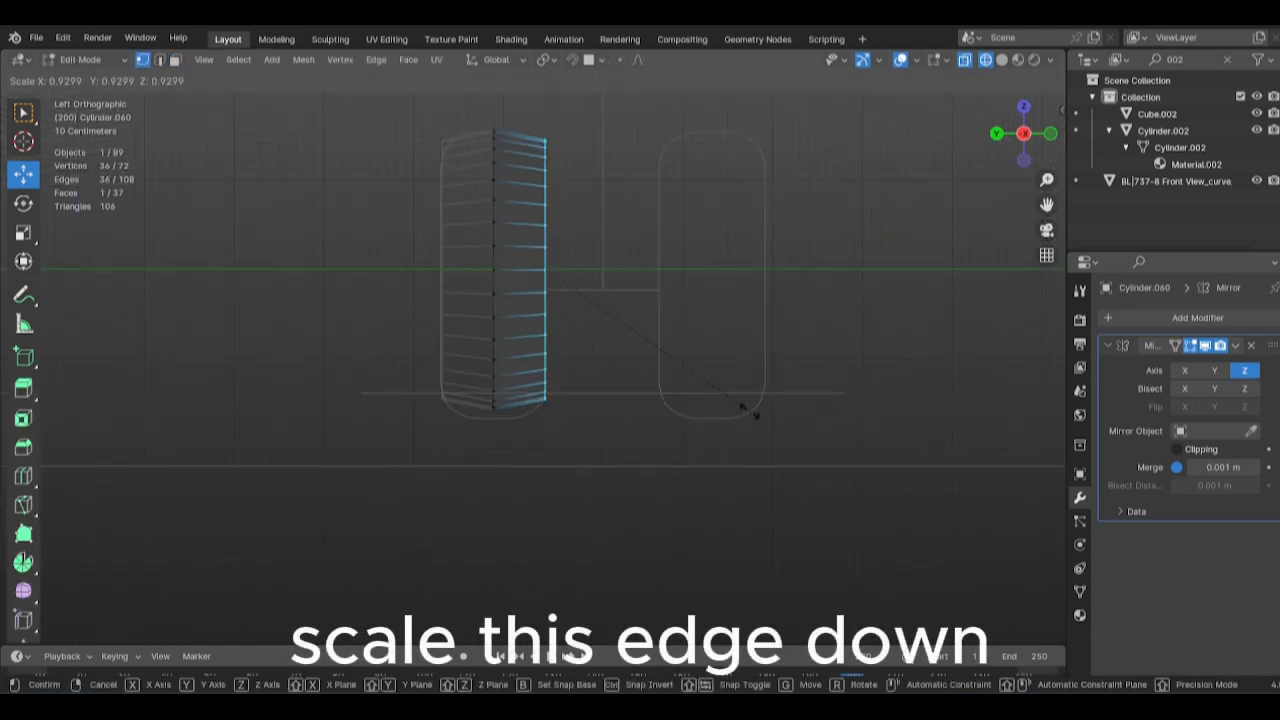
pyautogui.click(746, 409)
# Add three loop cuts between the centre and the outer edge and scale them up along Z by about 1.04.
pyautogui.scroll(2, 532, 158)
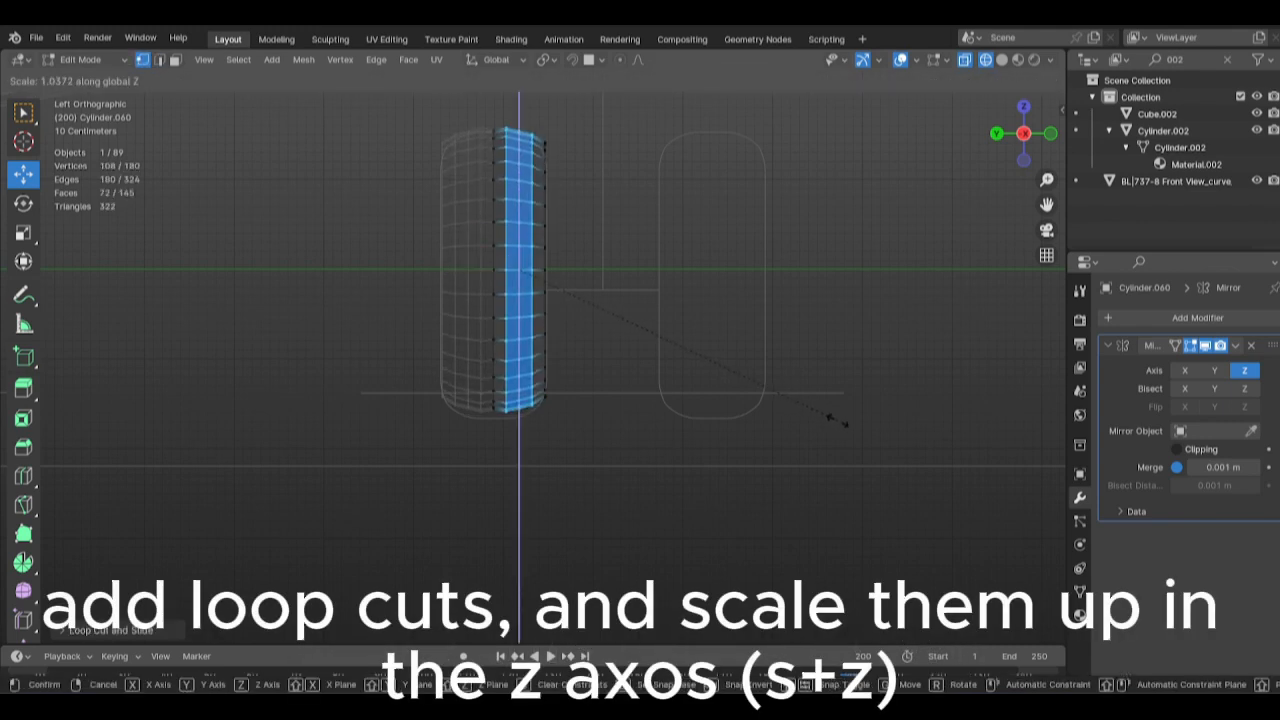
pyautogui.click(838, 422)
pyautogui.press('g')
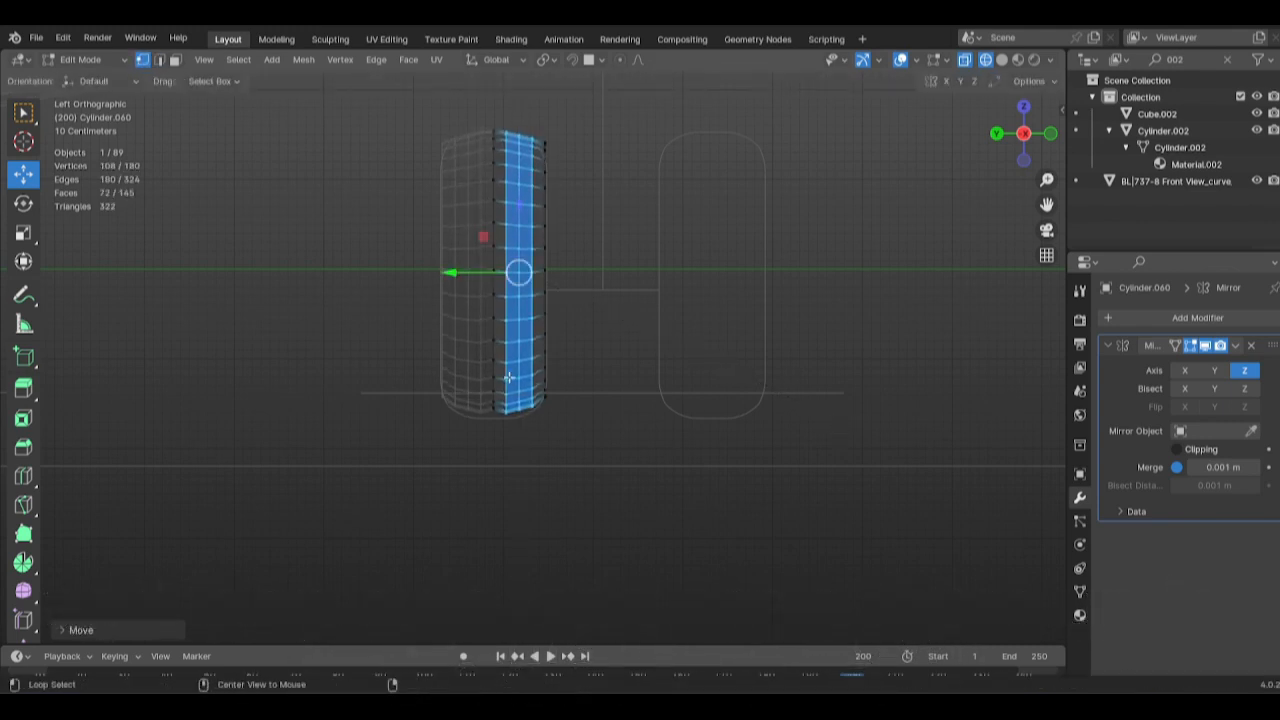
# Resize and reposition the open centre edge loop to follow the tire outline.
pyautogui.moveTo(495, 245); pyautogui.dragTo(638, 268)
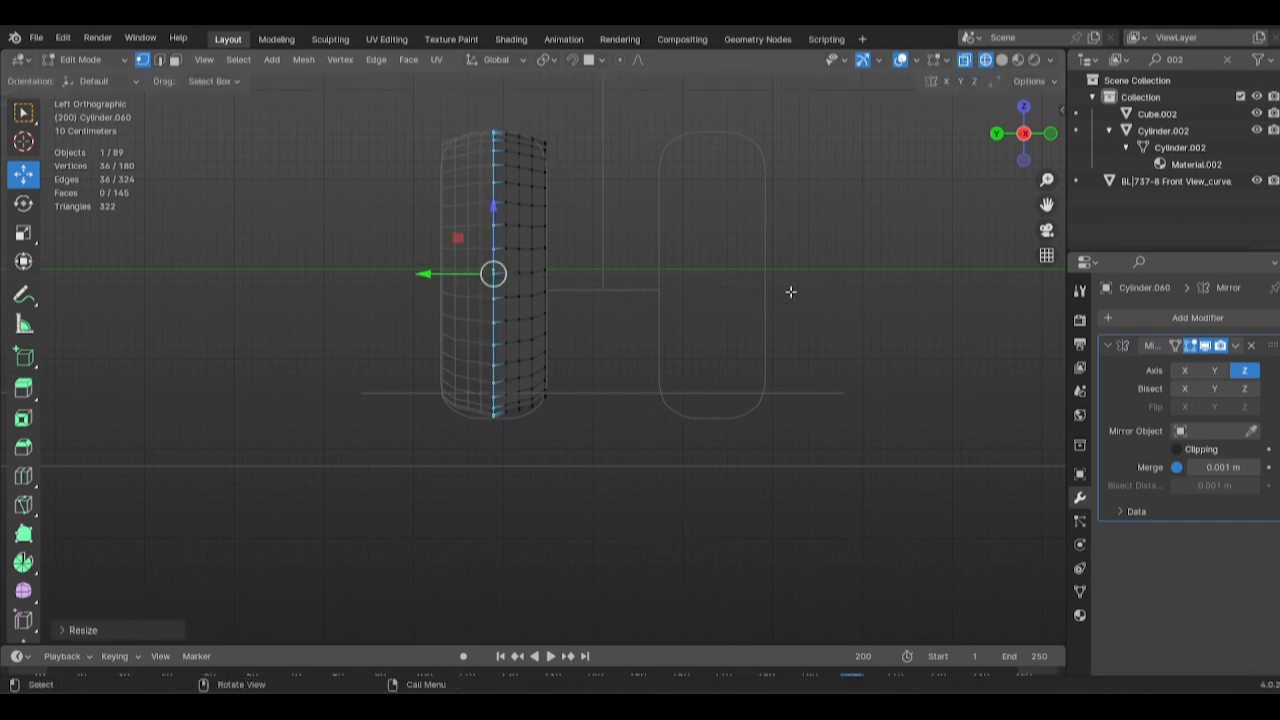
pyautogui.press('g')
pyautogui.click(791, 289)
# Scale the loop beside the centre by about 1.02 and fit the neighbouring loop to the tire outline.
pyautogui.press('Tab')
pyautogui.scroll(2, 557, 245)
pyautogui.keyDown('shift'); pyautogui.moveTo(514, 377); pyautogui.dragTo(489, 495, button='middle'); pyautogui.keyUp('shift')
pyautogui.press('Tab')
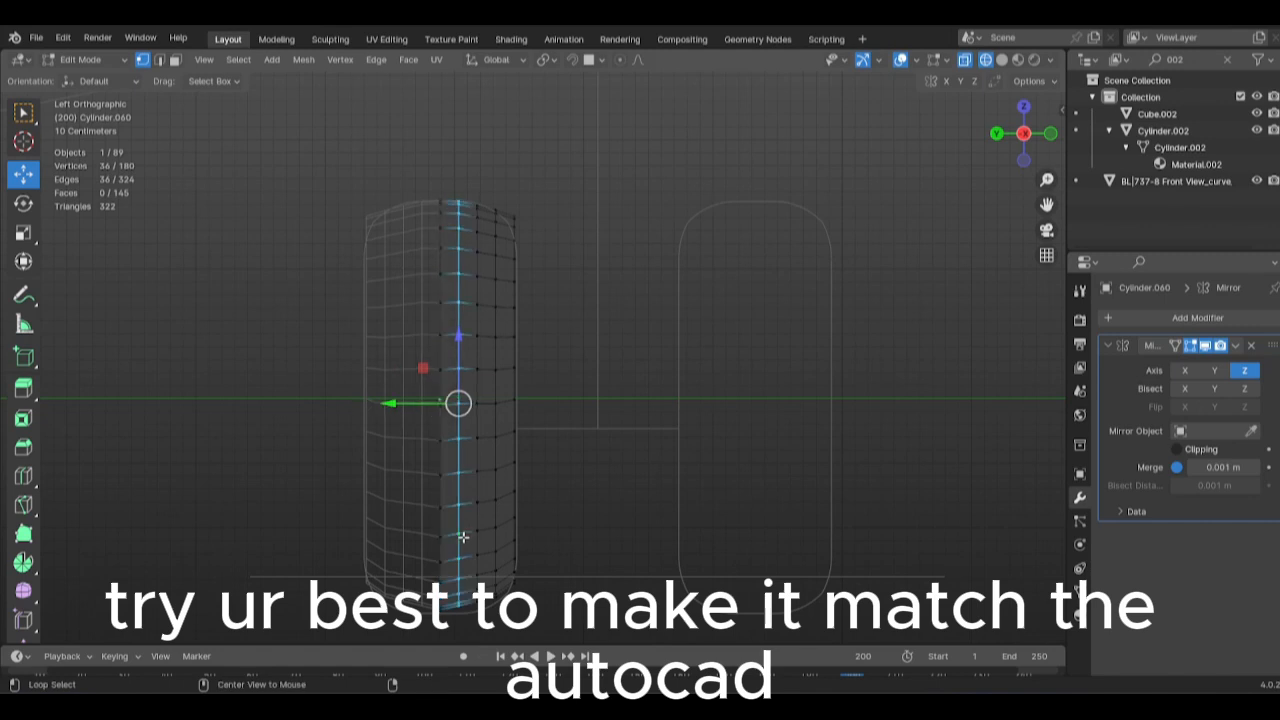
pyautogui.moveTo(458, 363); pyautogui.dragTo(463, 366)
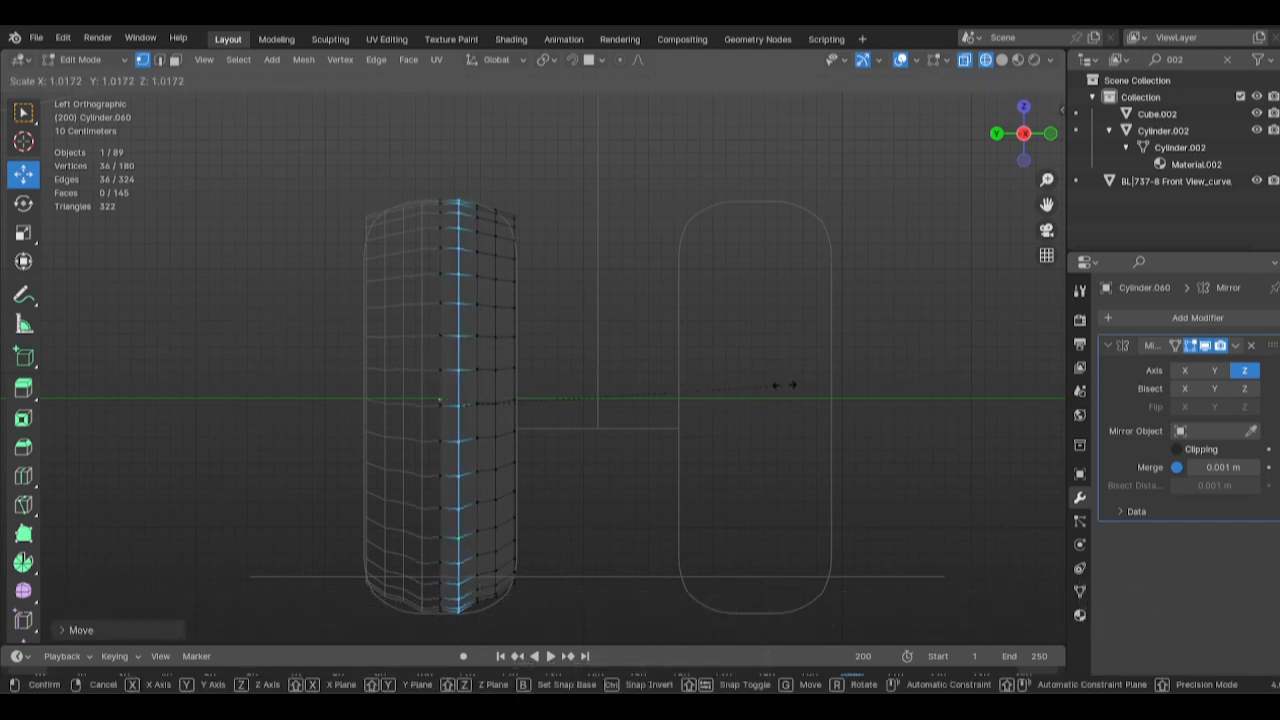
pyautogui.click(444, 345)
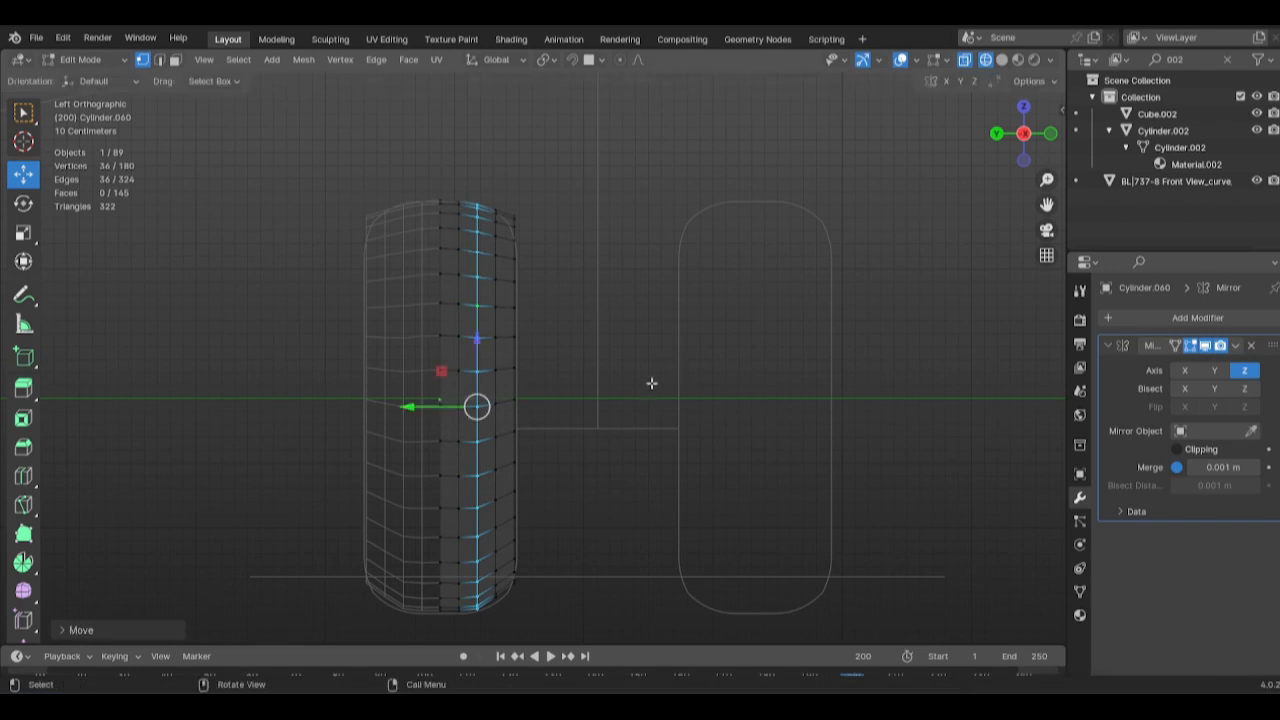
# Scale the outer edge loop down slightly and move it inward to follow the outline's rounded shoulder.
pyautogui.press('Tab')
pyautogui.press('Tab')
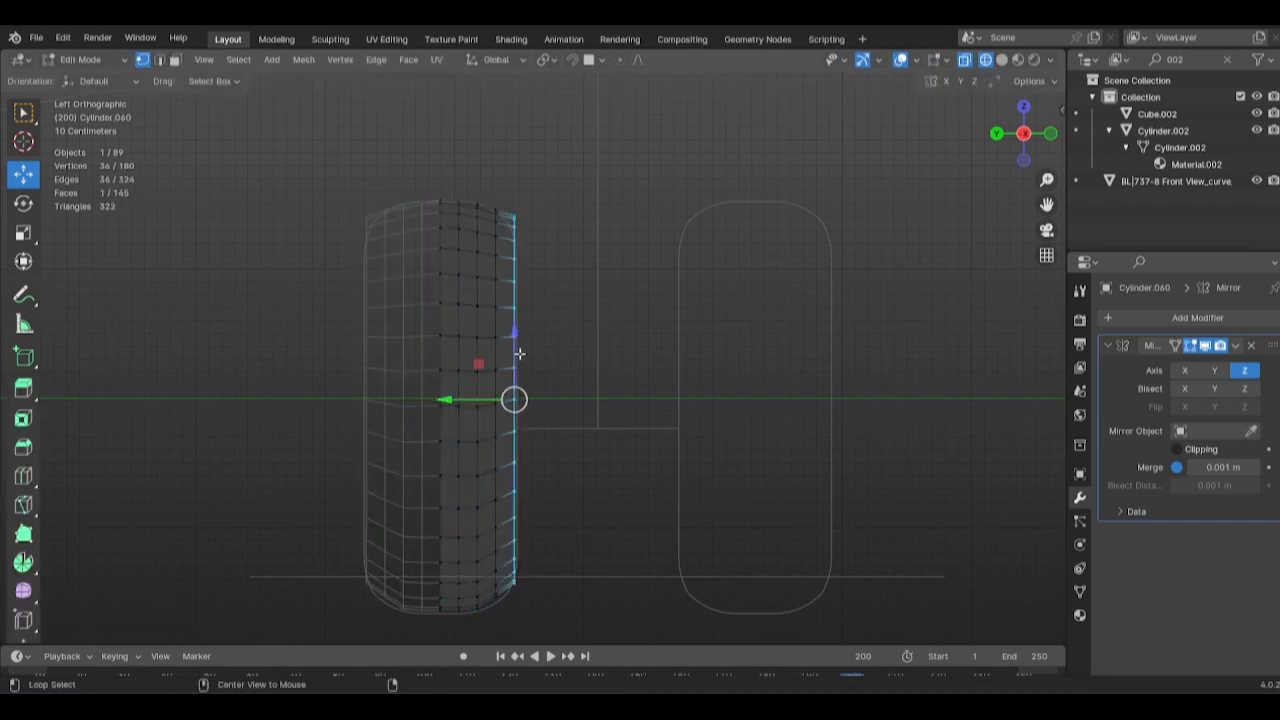
pyautogui.press('g')
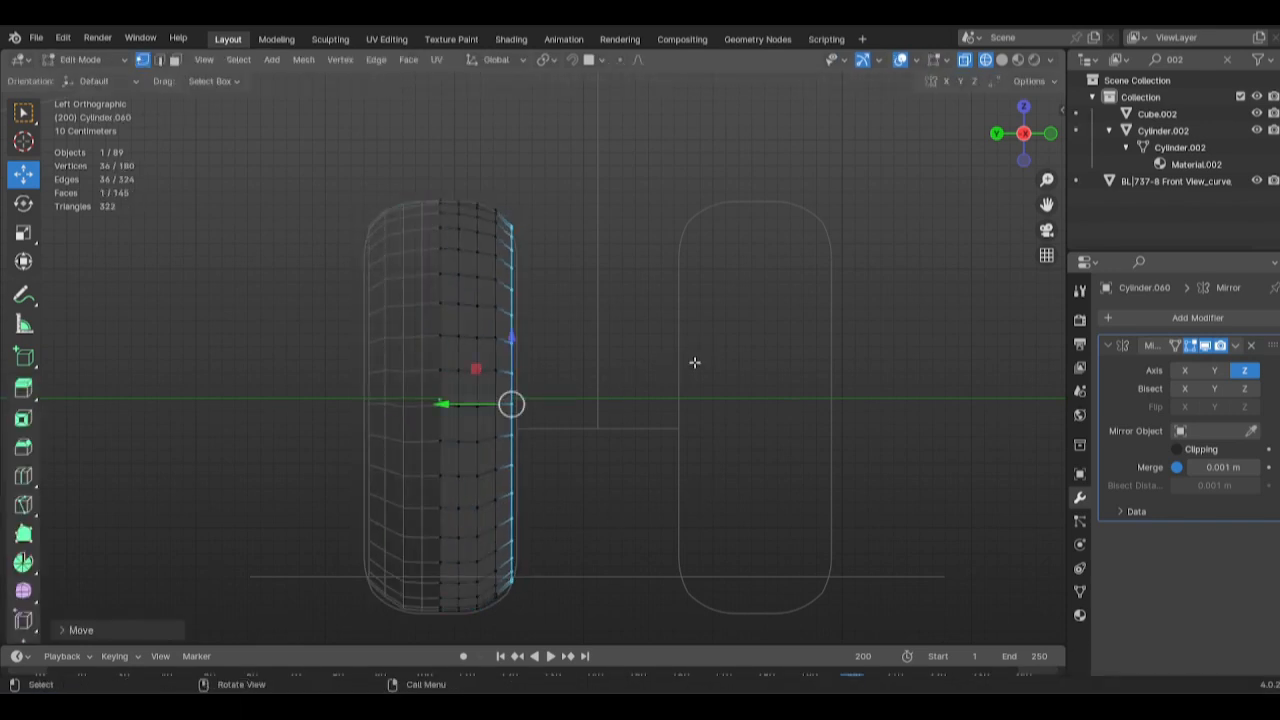
pyautogui.press('Tab')
# Readjust the size and vertical position of the centre edge loop to match the reference, and deselect the tire.
pyautogui.scroll(-1, 688, 360)
pyautogui.press('Tab')
pyautogui.press('a')
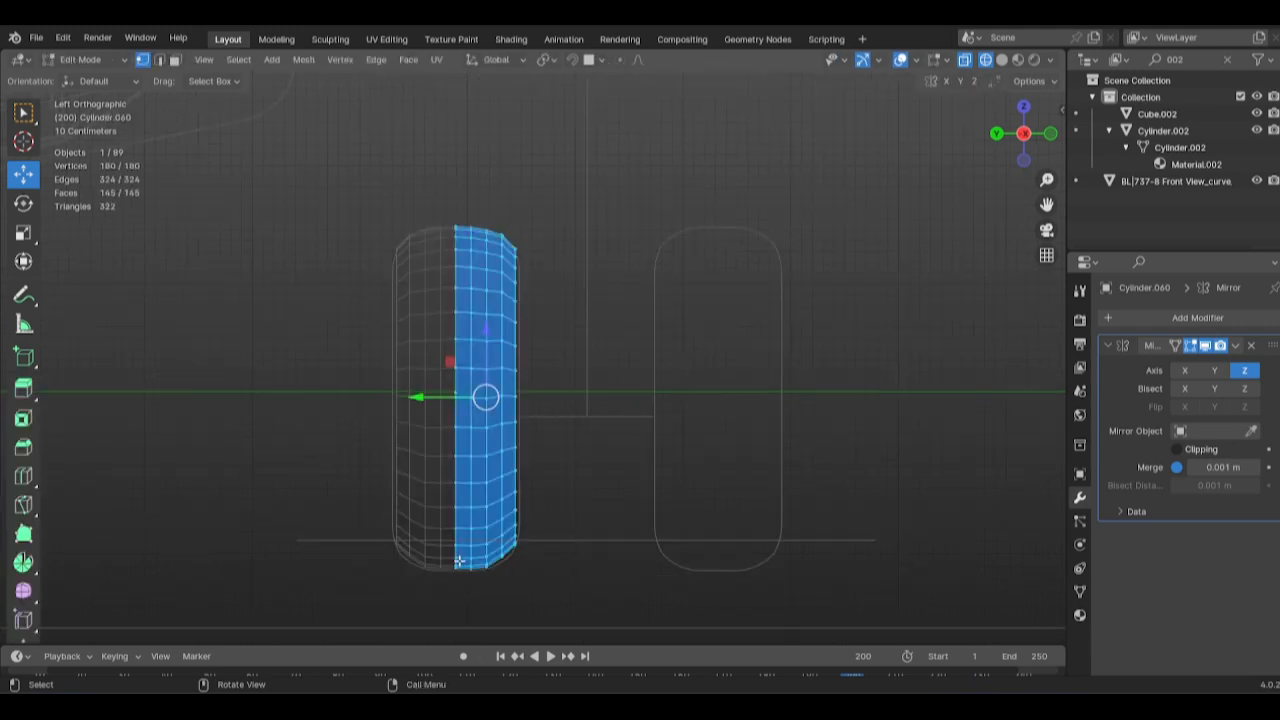
pyautogui.keyDown('alt'); pyautogui.click(457, 545); pyautogui.keyUp('alt')
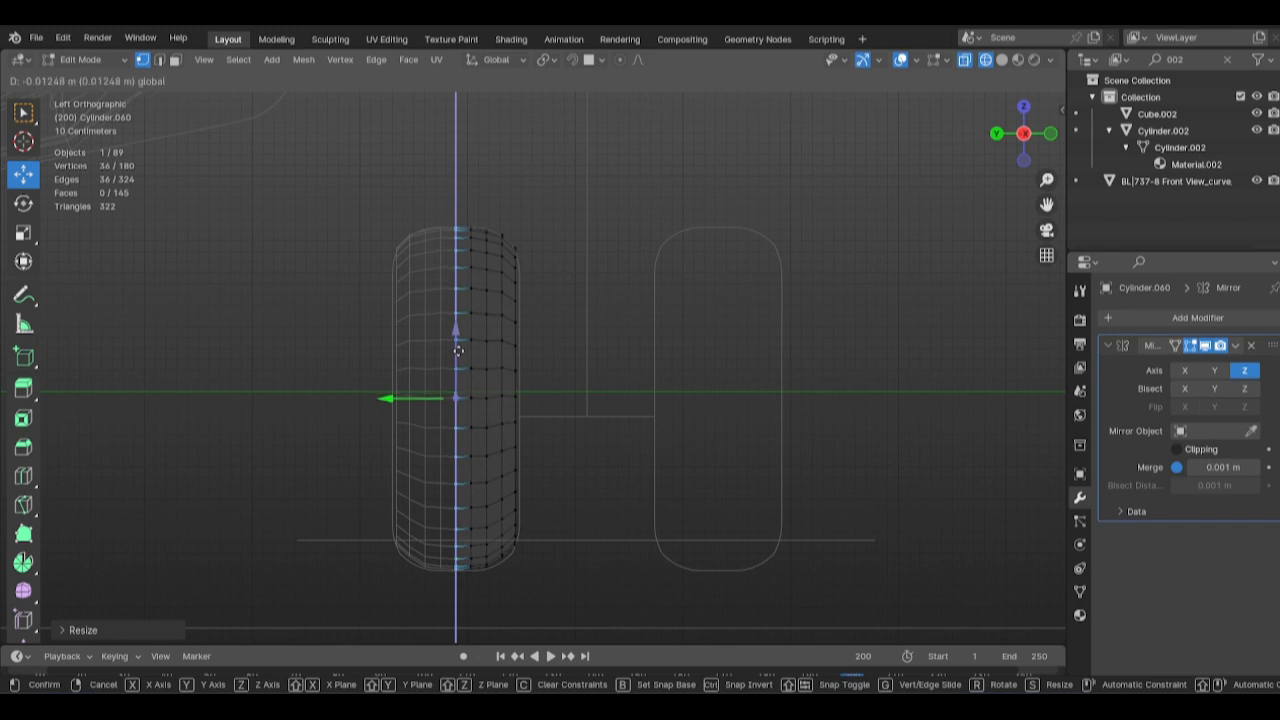
pyautogui.press('Tab')
pyautogui.press('Tab')
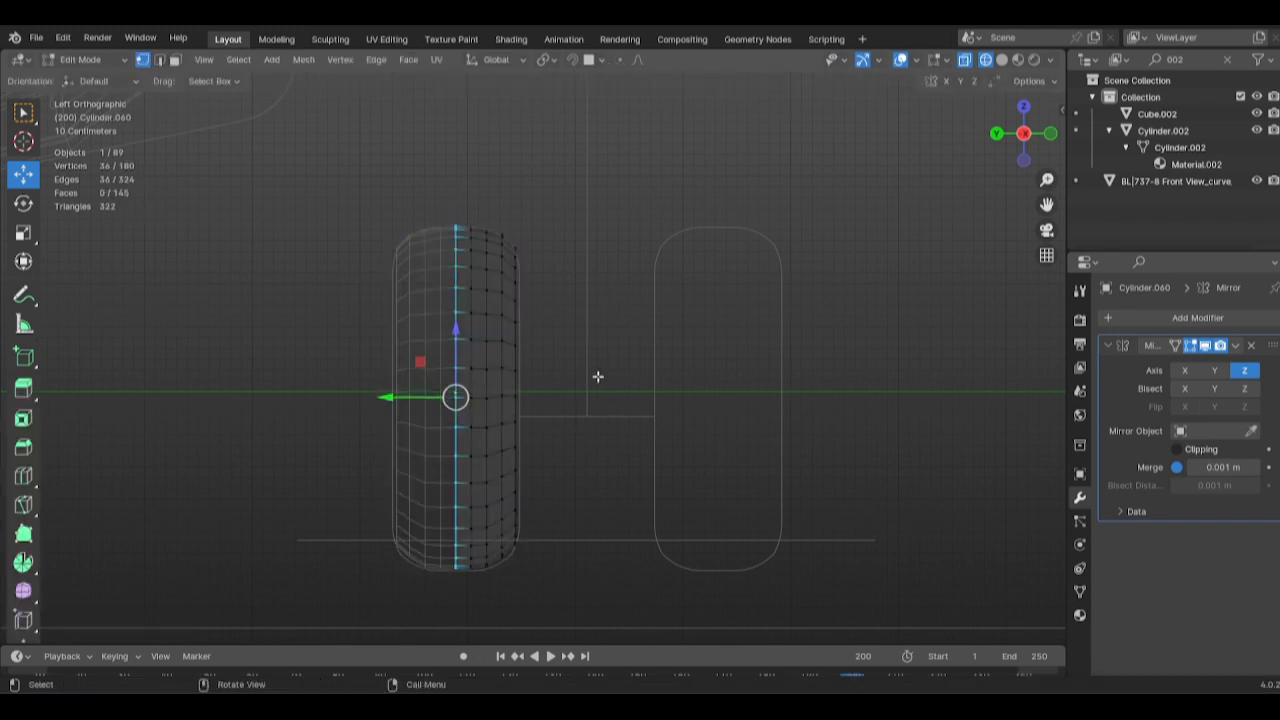
pyautogui.click(598, 377)
pyautogui.press('Tab')
pyautogui.click(621, 505)
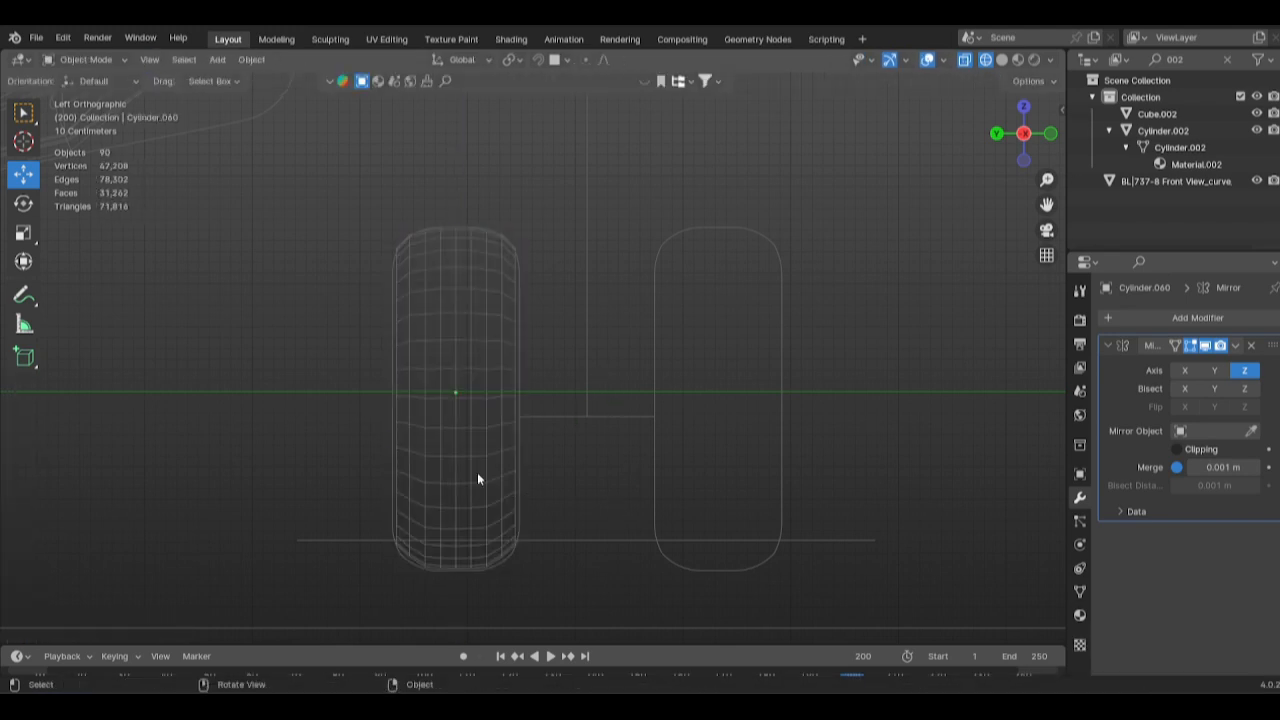
# Switch the view to solid shading and apply smooth shading to the tire.
pyautogui.click(477, 474)
pyautogui.press('Tab')
pyautogui.press('a')
pyautogui.press('Tab')
pyautogui.scroll(-4, 586, 476)
pyautogui.click(456, 492)
pyautogui.keyDown('alt'); pyautogui.moveTo(456, 495); pyautogui.dragTo(525, 360, button='middle'); pyautogui.keyUp('alt')
pyautogui.hotkey('shift', 'z')
pyautogui.click(573, 367)
pyautogui.rightClick(569, 368)
pyautogui.click(556, 345)
# Add a loop cut around the tire tread, placed very close to the existing middle loop.
pyautogui.scroll(4, 380, 343)
pyautogui.press('Tab')
pyautogui.scroll(3, 491, 386)
pyautogui.hotkey('ctrl', 'r')
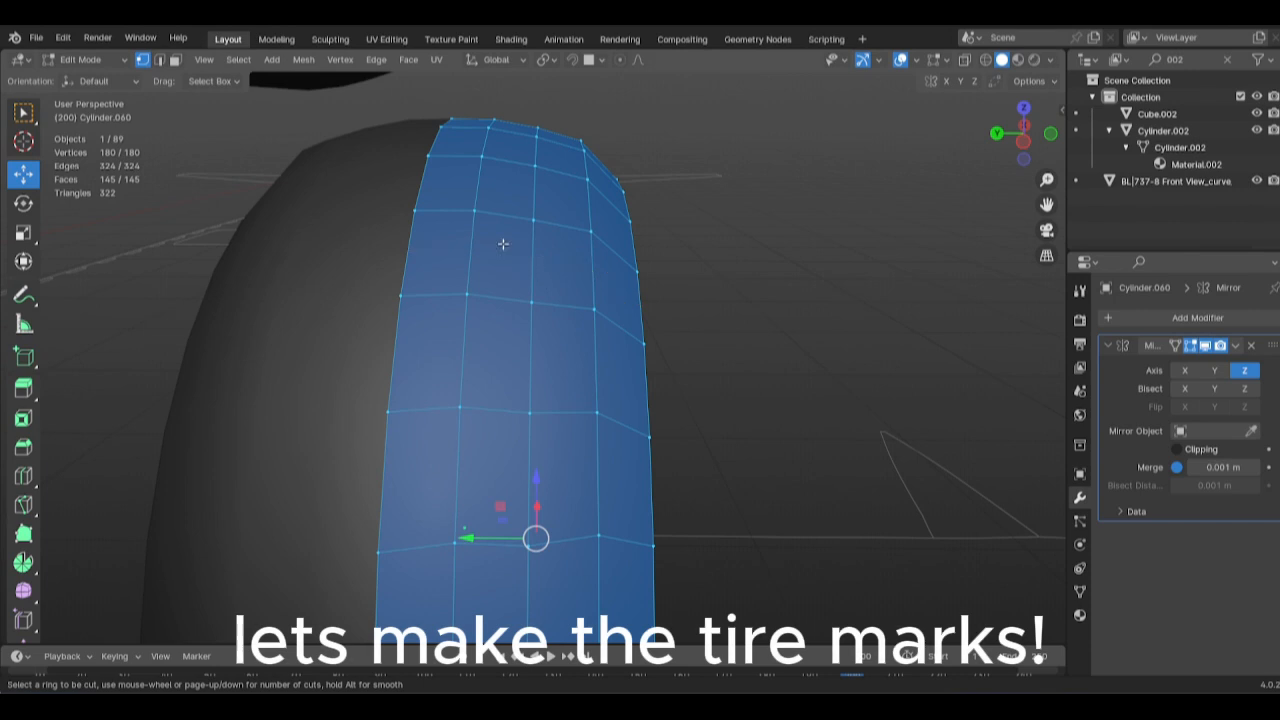
pyautogui.click(503, 244)
pyautogui.click(549, 403)
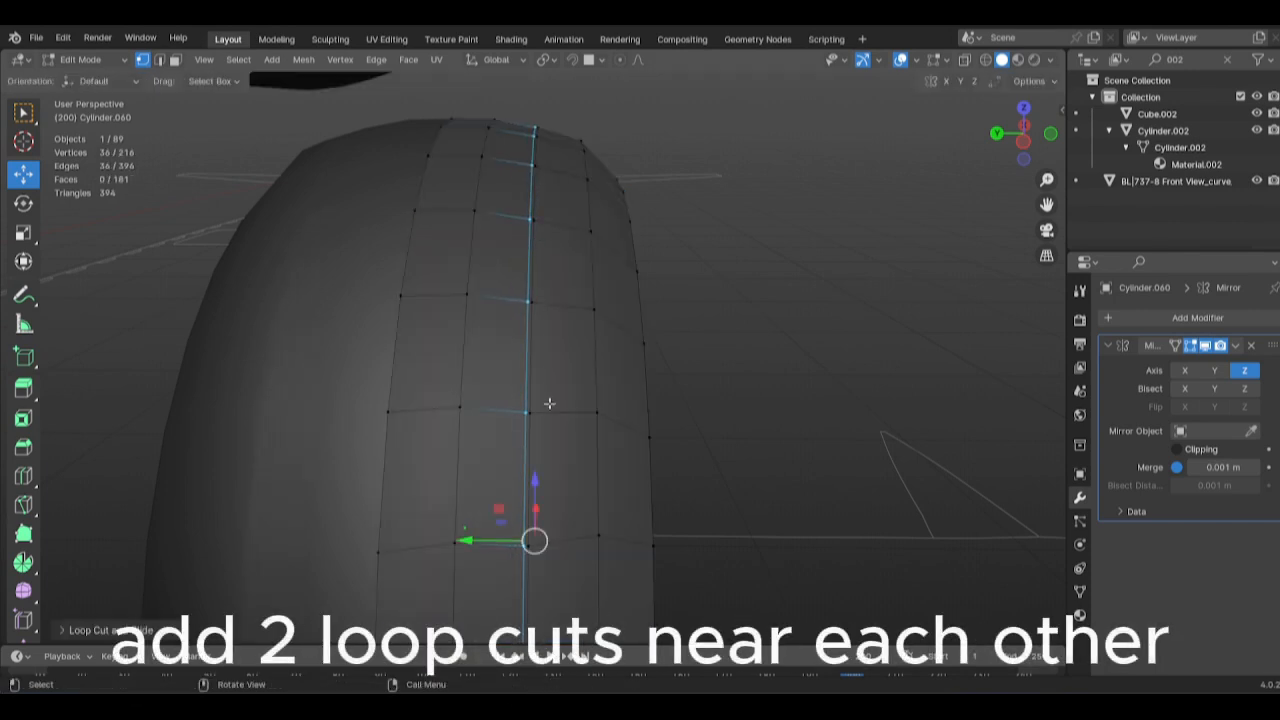
# Try to extrude the narrow face loop between the close cuts and scale it inward as a single tread groove.
pyautogui.press('3')
pyautogui.scroll(2, 549, 403)
pyautogui.keyDown('alt'); pyautogui.click(523, 437); pyautogui.keyUp('alt')
pyautogui.keyDown('alt'); pyautogui.click(524, 440); pyautogui.keyUp('alt')
pyautogui.keyDown('alt'); pyautogui.click(525, 436); pyautogui.keyUp('alt')
pyautogui.moveTo(772, 418); pyautogui.dragTo(870, 436, button='middle')
pyautogui.press('e')
pyautogui.rightClick(754, 417)
pyautogui.press('s')
pyautogui.press('Tab')
pyautogui.scroll(-4, 870, 436)
pyautogui.click(710, 480)
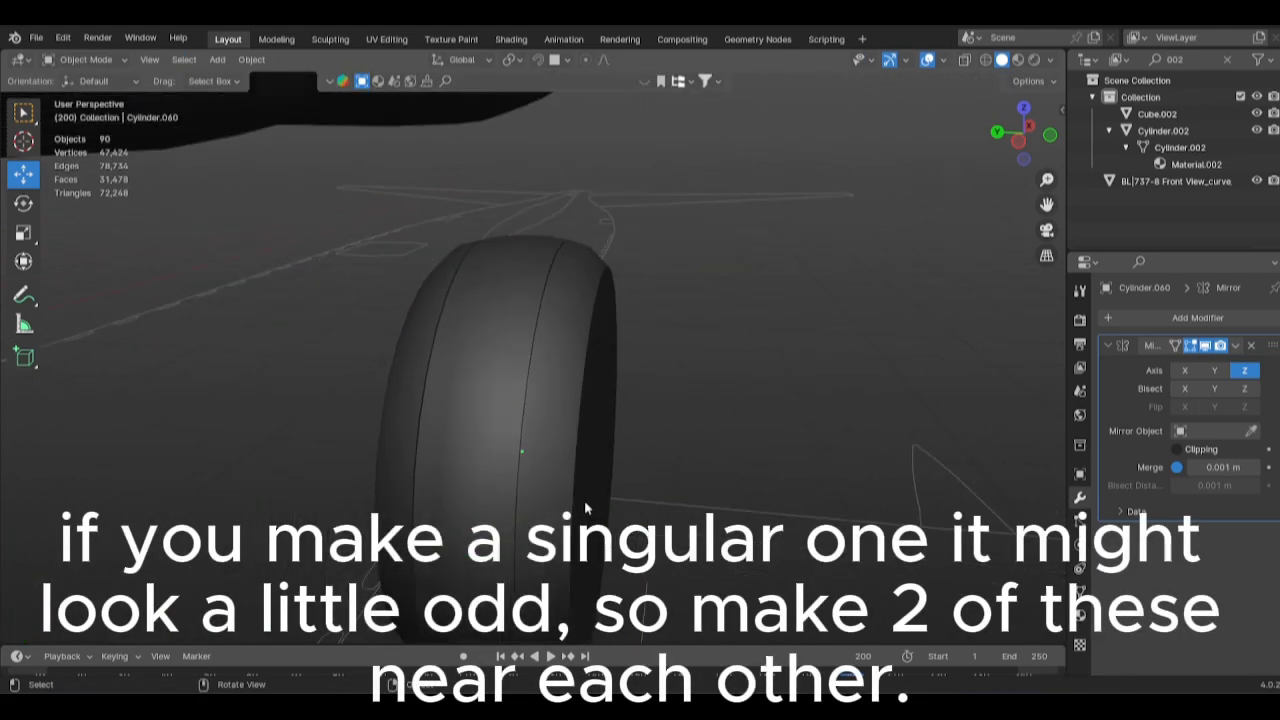
# Undo the extrusion of the single tread groove.
pyautogui.moveTo(587, 508); pyautogui.dragTo(612, 512, button='middle')
pyautogui.scroll(2, 600, 510)
pyautogui.click(590, 512)
pyautogui.press('Tab')
pyautogui.press('Tab')
pyautogui.click(658, 521)
pyautogui.click(592, 515)
pyautogui.press('Tab')
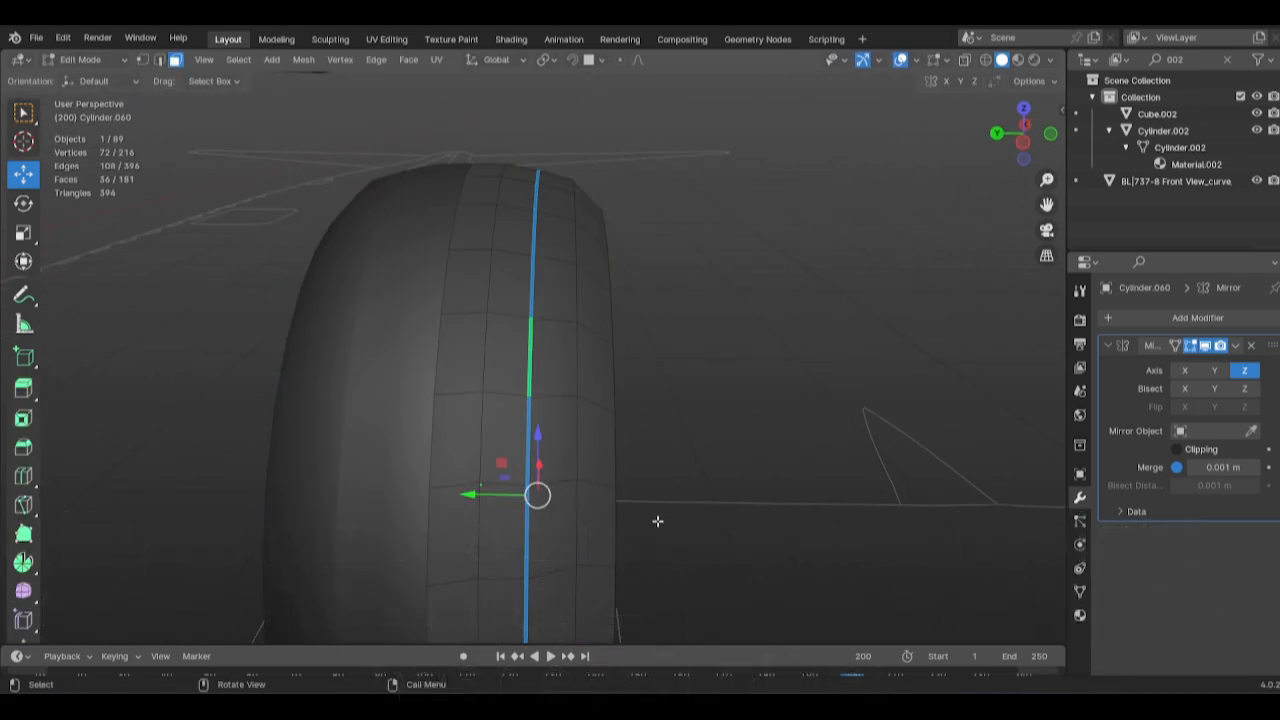
# Add a second pair of closely spaced loop cuts beside the first narrow pair on the tread.
pyautogui.press('Tab')
pyautogui.press('Tab')
pyautogui.scroll(2, 565, 427)
pyautogui.click(573, 300)
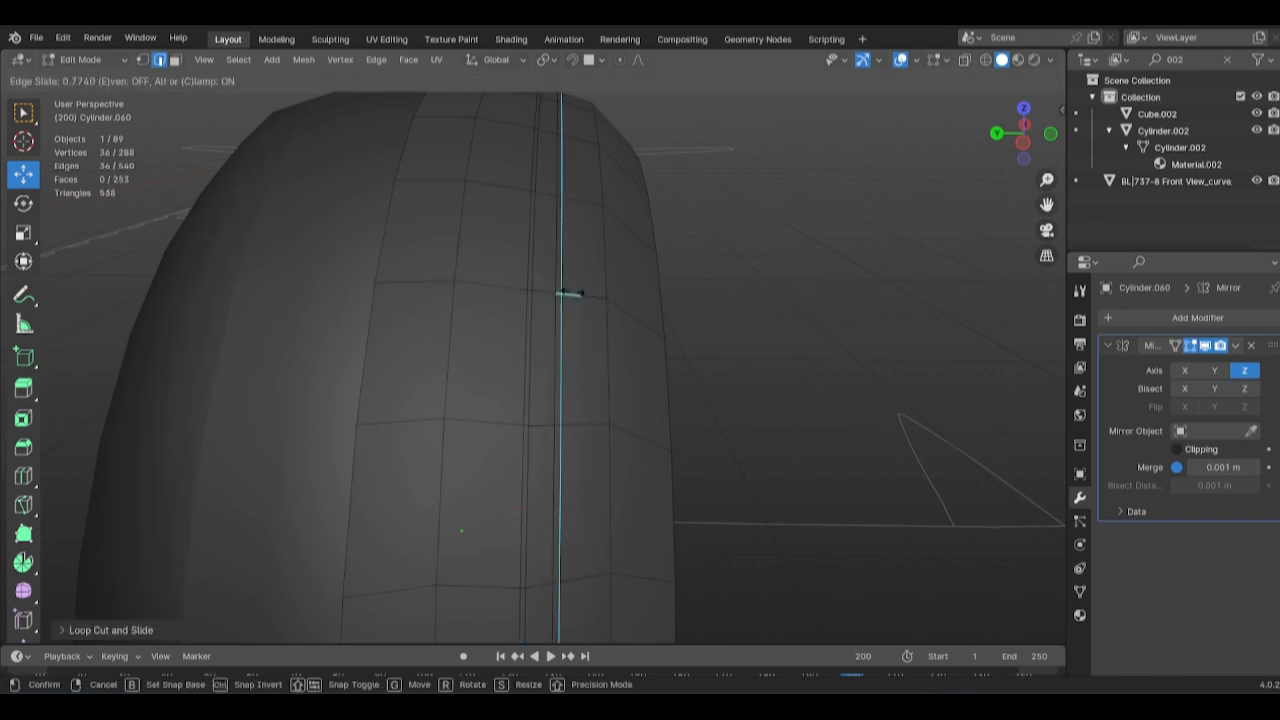
pyautogui.click(571, 285)
# Redo the last loop cut closer to its neighbour, with an edge slide factor of about 0.85.
pyautogui.press('3')
pyautogui.scroll(2, 575, 461)
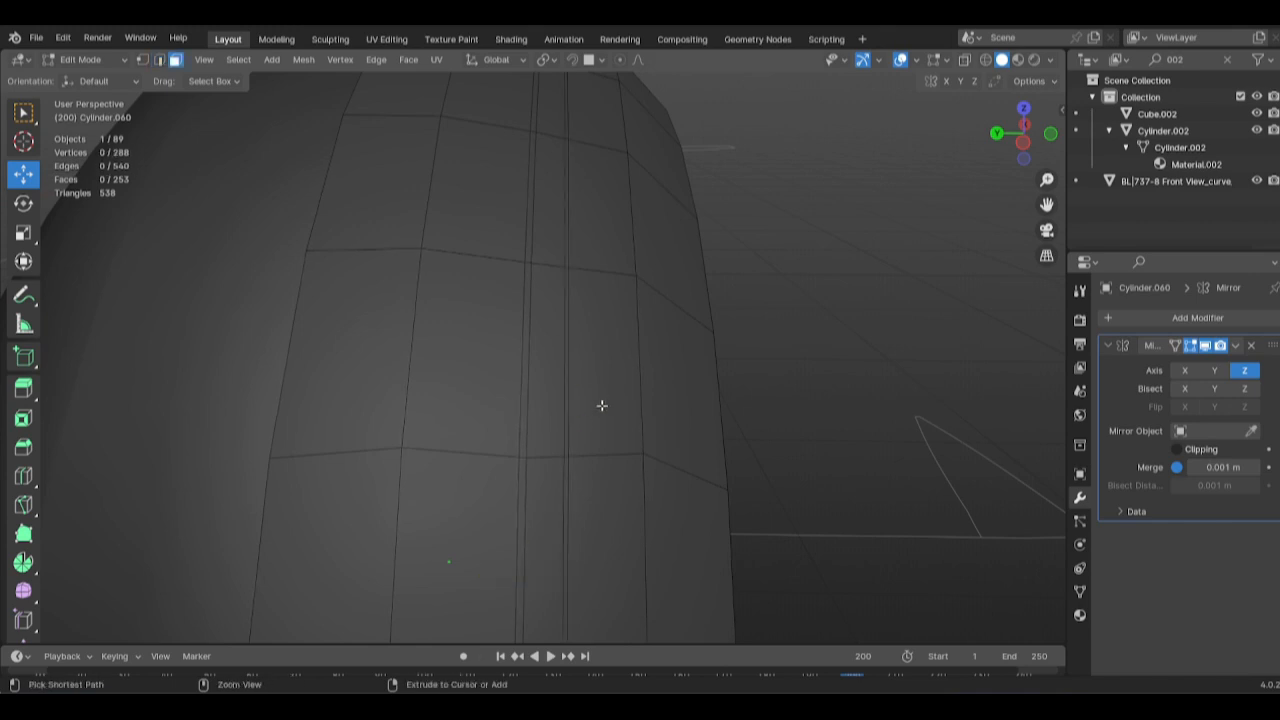
pyautogui.click(597, 450)
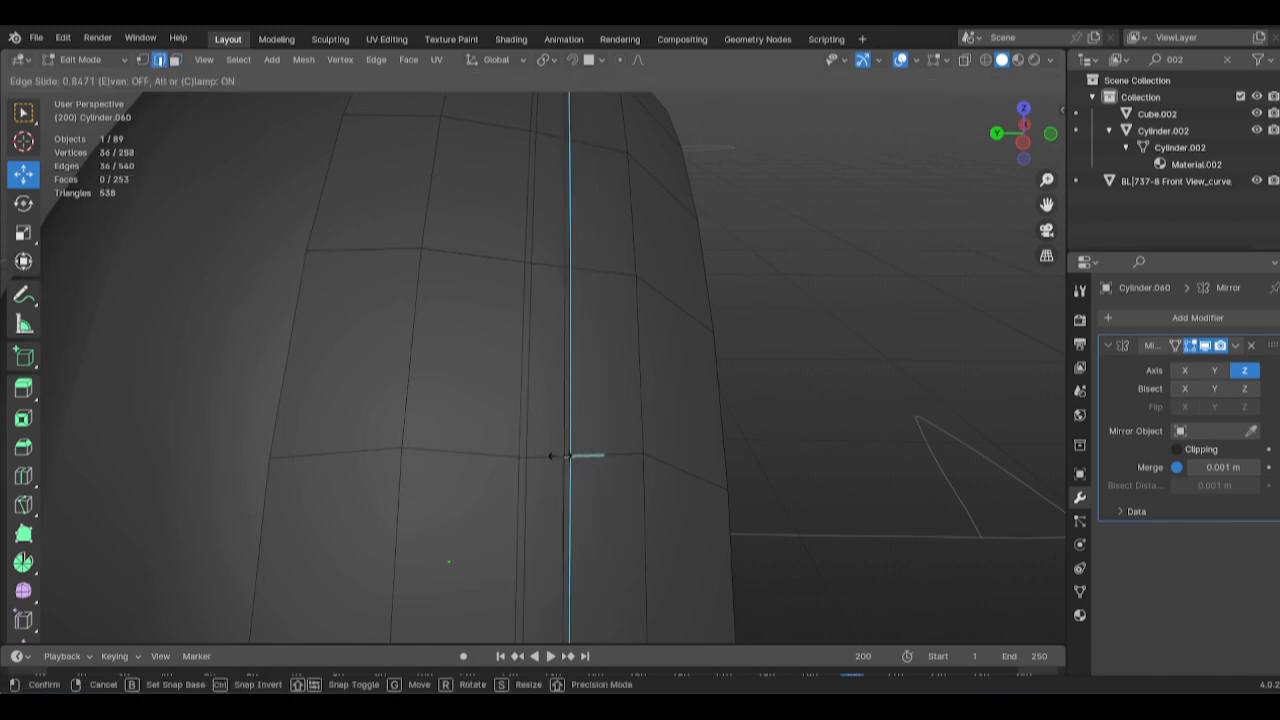
pyautogui.click(567, 455)
pyautogui.press('3')
# Select both narrow face loops on the tread and extrude them inward to form two parallel grooves.
pyautogui.scroll(1, 566, 499)
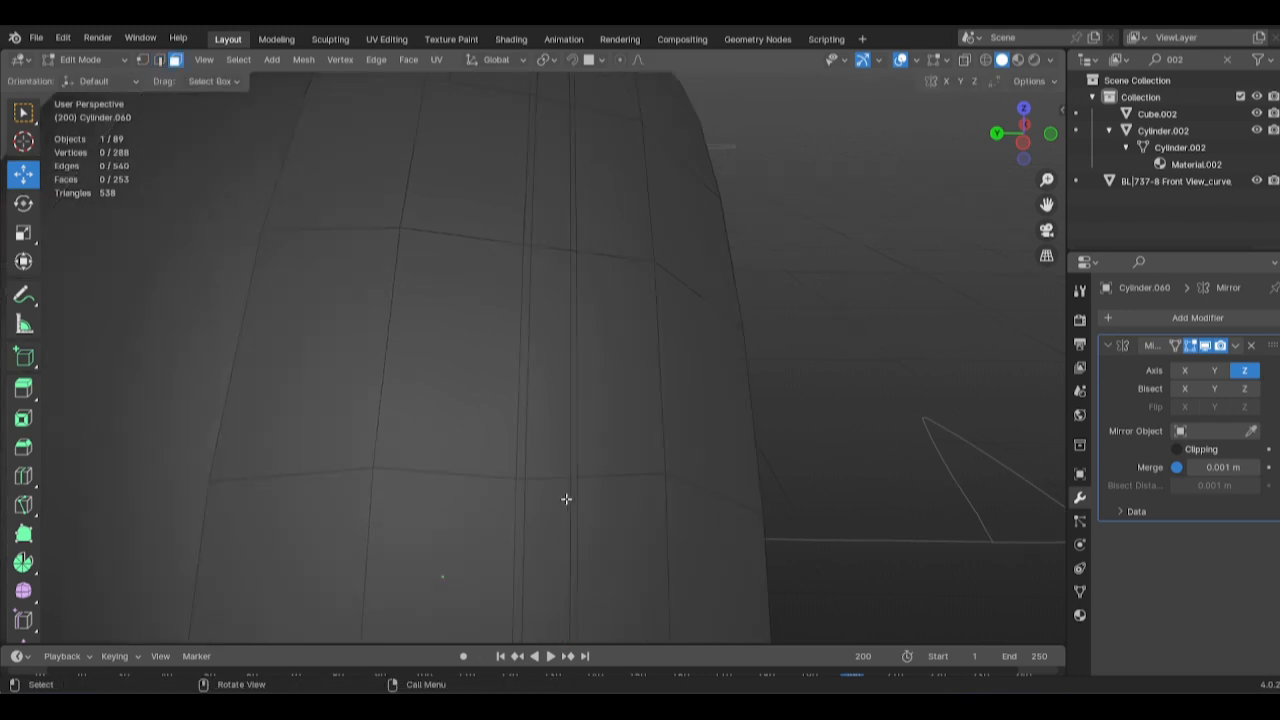
pyautogui.keyDown('alt'); pyautogui.click(572, 479); pyautogui.keyUp('alt')
pyautogui.keyDown('alt'); pyautogui.click(571, 478); pyautogui.keyUp('alt')
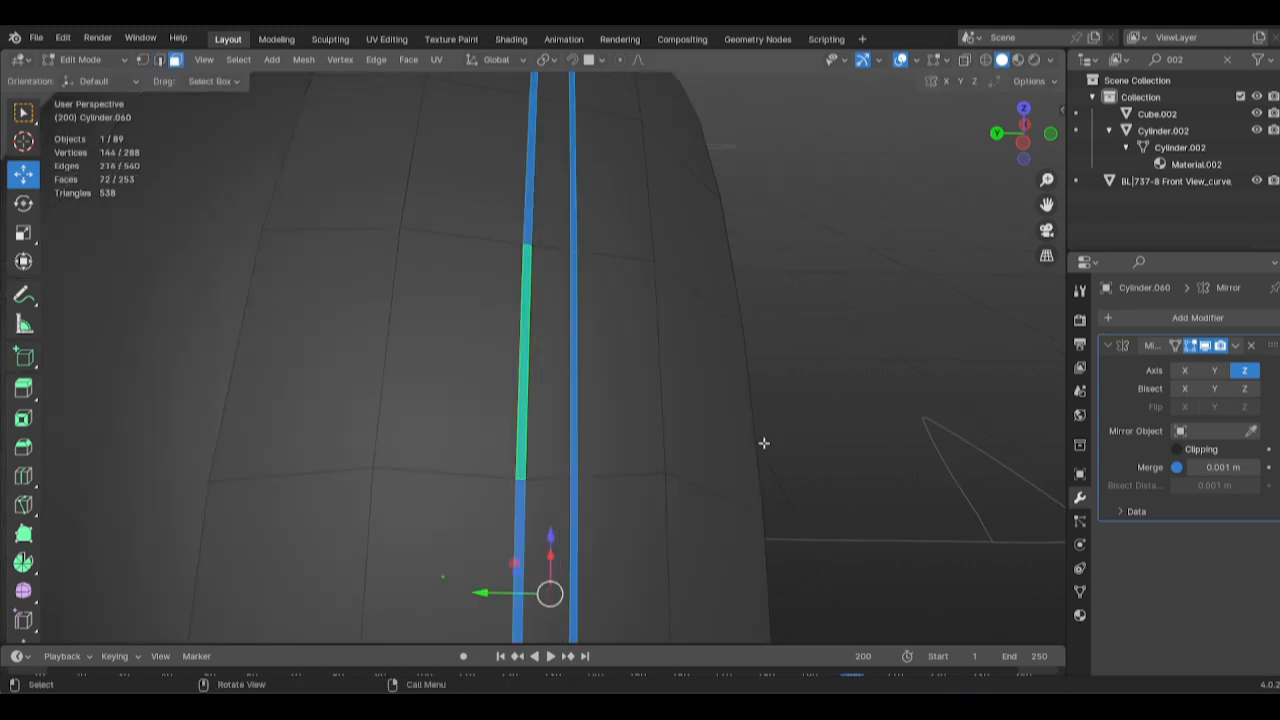
pyautogui.press('Tab')
pyautogui.scroll(-5, 893, 409)
pyautogui.moveTo(809, 455); pyautogui.dragTo(694, 450, button='middle')
pyautogui.scroll(-3, 624, 422)
pyautogui.press('Tab')
pyautogui.press('Tab')
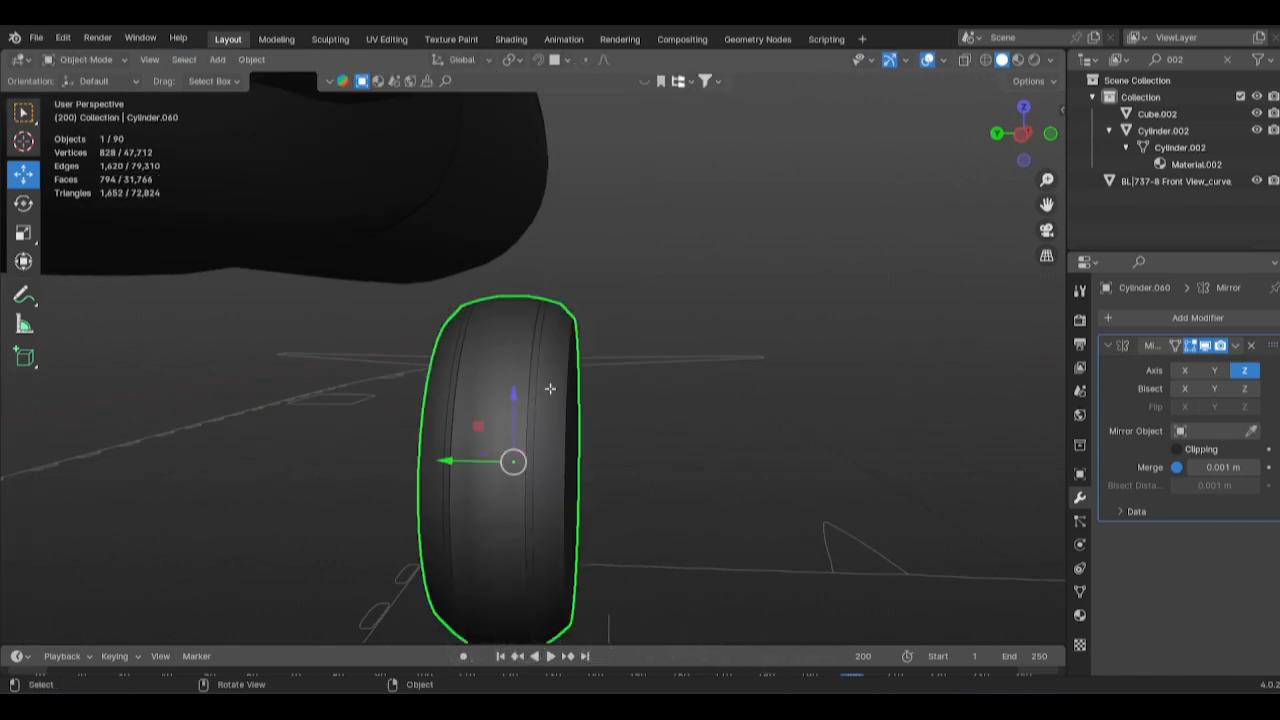
# Add two more closely spaced pairs of loop cuts on the tread, between the existing grooves and the tire's centre line.
pyautogui.moveTo(550, 388); pyautogui.dragTo(547, 419, button='middle')
pyautogui.scroll(1, 547, 419)
pyautogui.press('Tab')
pyautogui.scroll(3, 512, 379)
pyautogui.press('Tab')
pyautogui.click(674, 350)
pyautogui.moveTo(674, 352); pyautogui.dragTo(476, 231, button='middle')
pyautogui.press('Tab')
pyautogui.hotkey('ctrl', 'r')
pyautogui.click(476, 180)
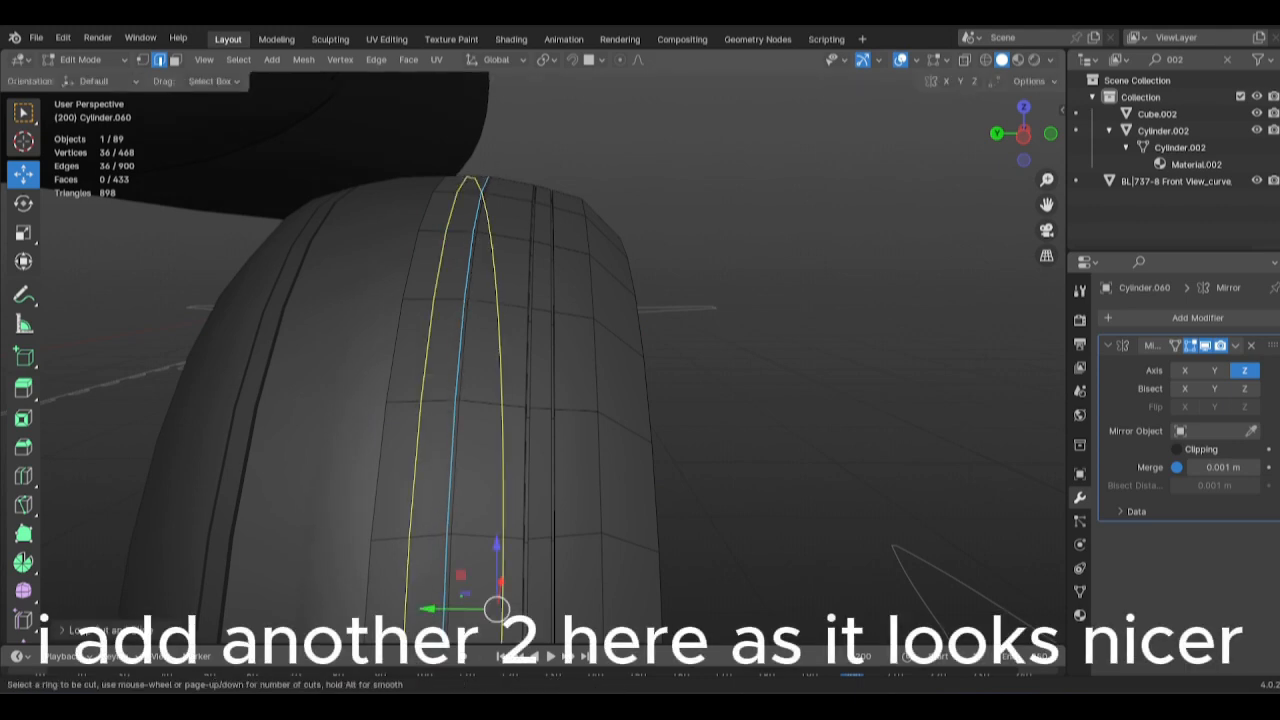
pyautogui.click(476, 180)
pyautogui.click(468, 179)
pyautogui.hotkey('ctrl', 'r')
pyautogui.click(466, 178)
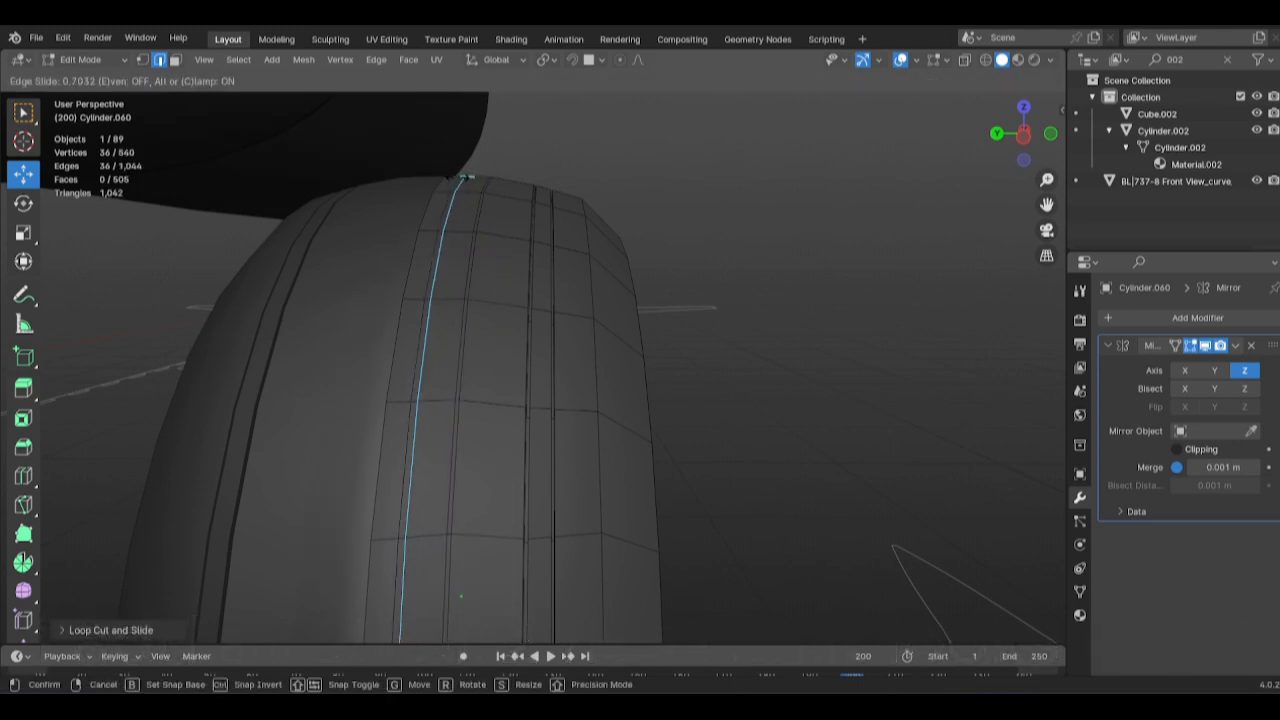
# Select the two new narrow face loops, extrude them and scale them inward to form a further pair of tread grooves.
pyautogui.moveTo(456, 175); pyautogui.dragTo(468, 434, button='middle')
pyautogui.keyDown('alt'); pyautogui.keyDown('shift'); pyautogui.click(344, 438); pyautogui.keyUp('shift'); pyautogui.keyUp('alt')
pyautogui.press('s')
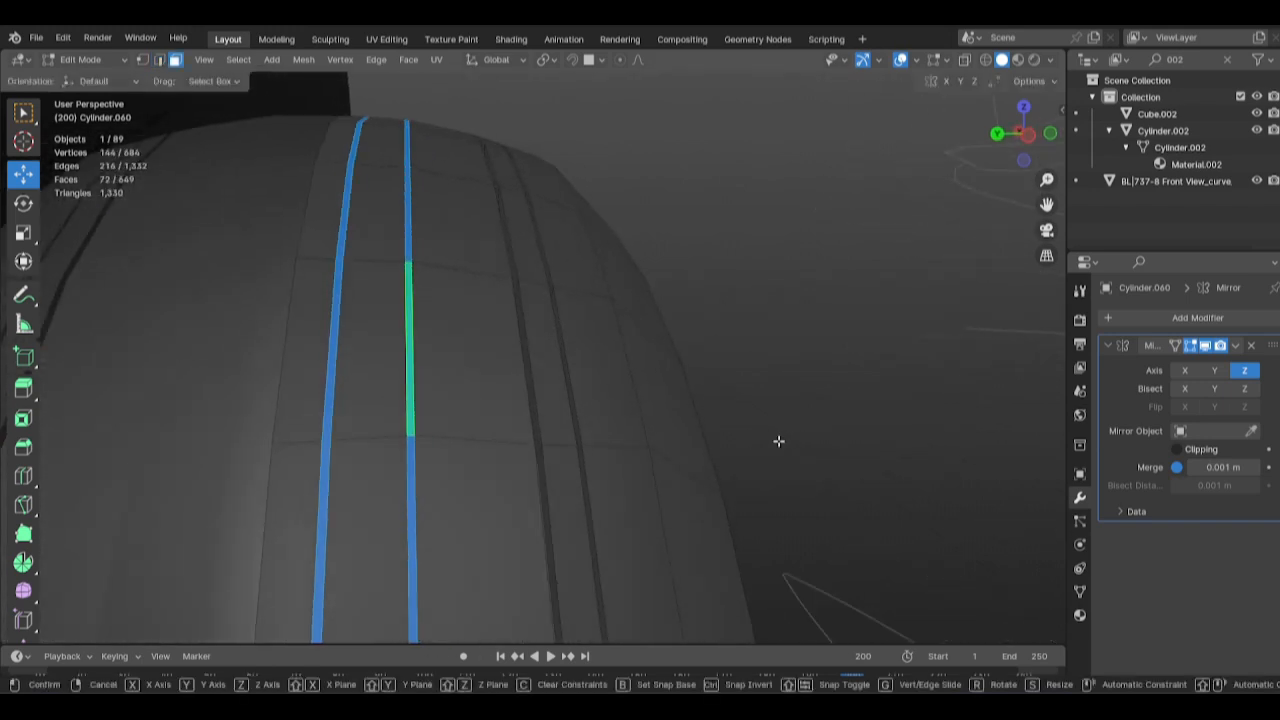
pyautogui.click(767, 440)
pyautogui.press('Tab')
pyautogui.click(849, 437)
# Examine the mirrored tire and its finished tread grooves from several angles.
pyautogui.scroll(-8, 849, 437)
pyautogui.moveTo(792, 440); pyautogui.dragTo(680, 440, button='middle')
pyautogui.click(630, 479)
pyautogui.press('Tab')
pyautogui.press('a')
pyautogui.press('Tab')
pyautogui.click(731, 414)
pyautogui.click(630, 452)
pyautogui.press('Tab')
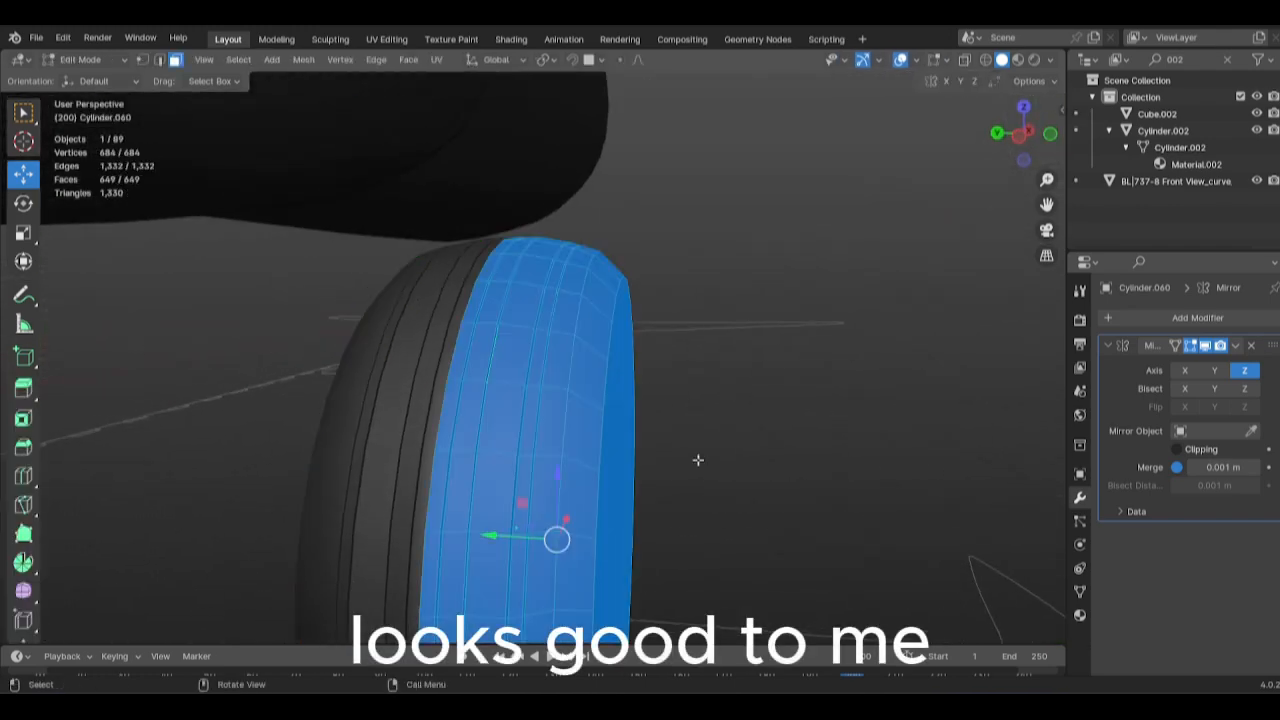
pyautogui.press('Tab')
pyautogui.scroll(-5, 697, 455)
pyautogui.click(836, 441)
pyautogui.keyDown('alt'); pyautogui.moveTo(325, 437); pyautogui.dragTo(584, 436, button='middle'); pyautogui.keyUp('alt')
pyautogui.click(584, 441)
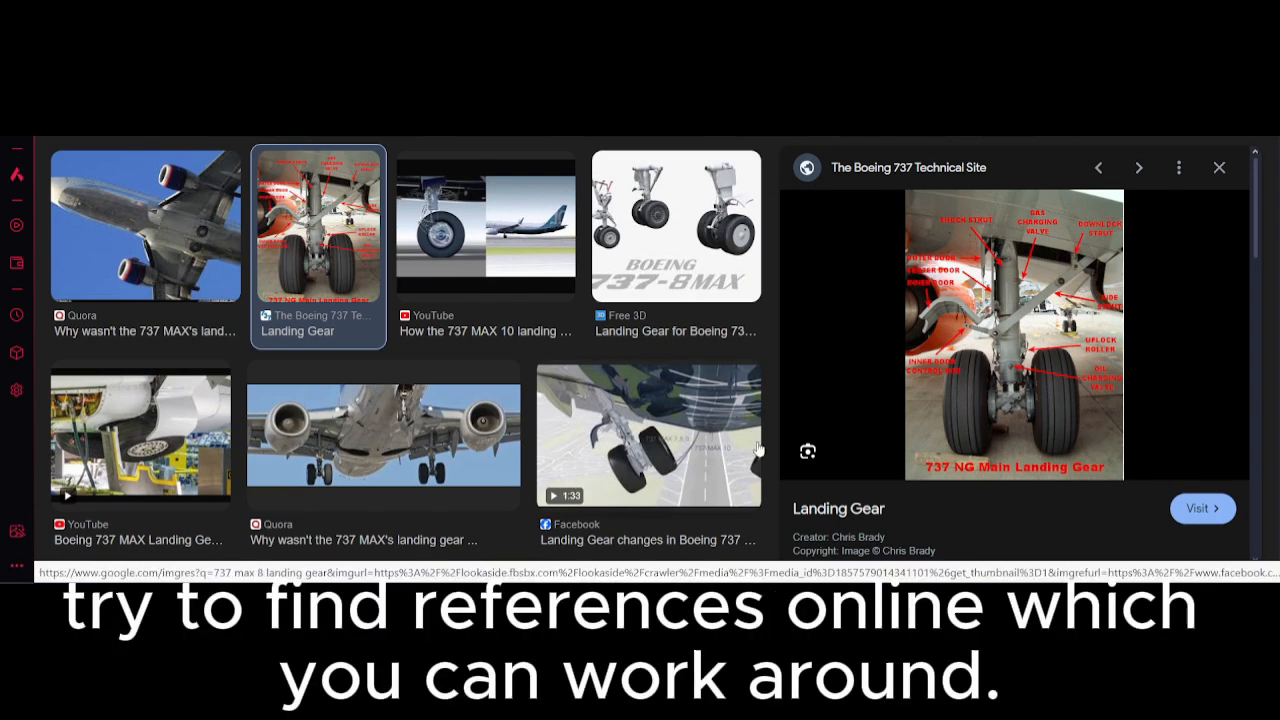
# In the web browser, look through the 737 MAX 8 landing gear image results for usable reference photos.
pyautogui.scroll(-3, 749, 437)
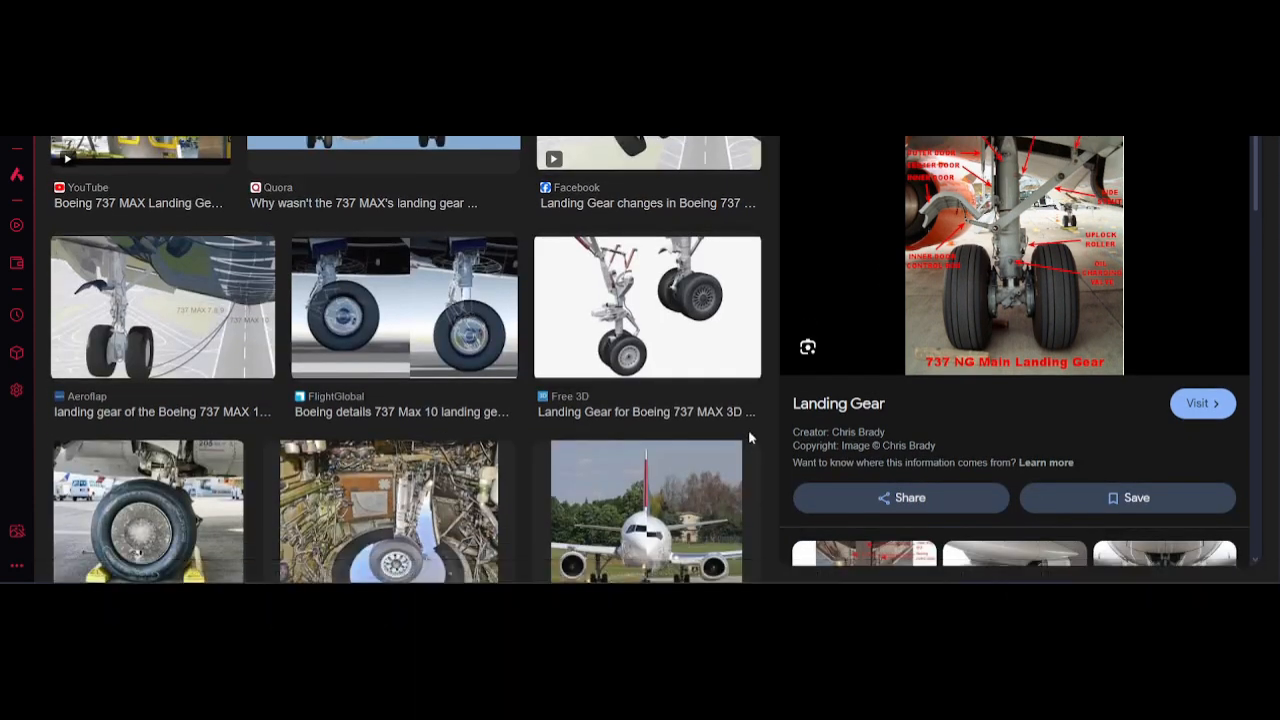
pyautogui.scroll(-2, 230, 328)
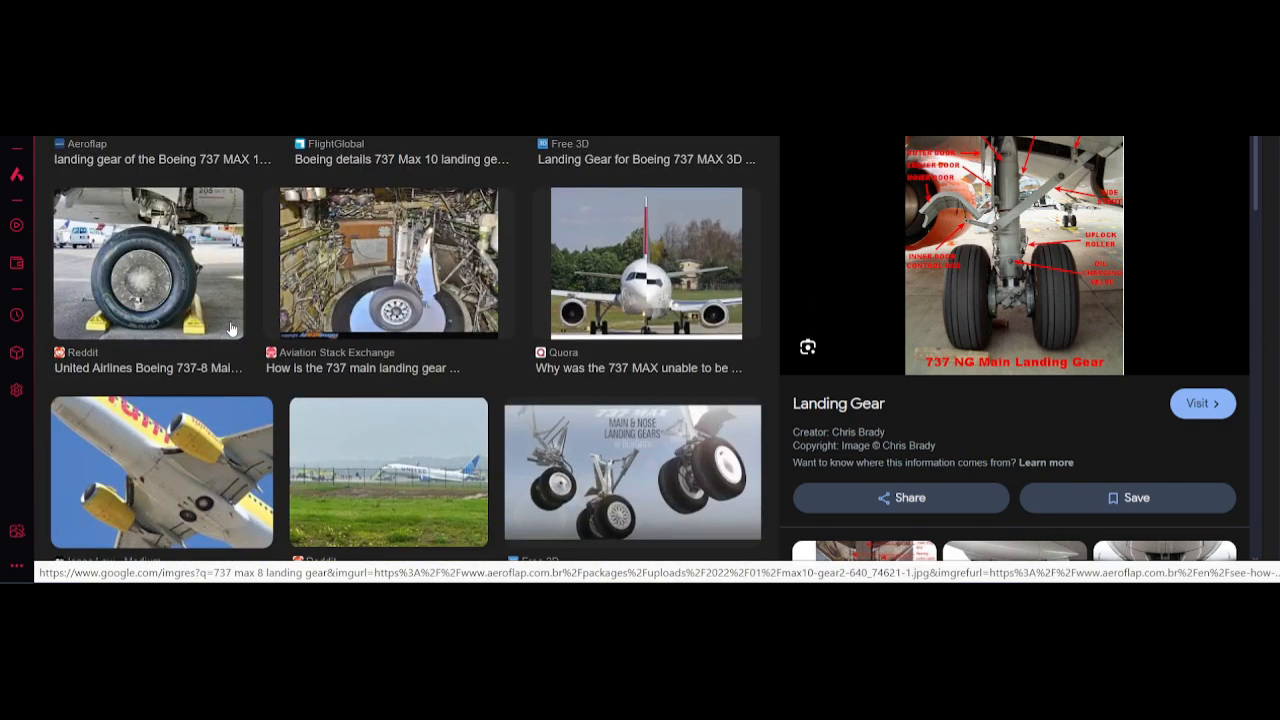
pyautogui.scroll(-2, 245, 325)
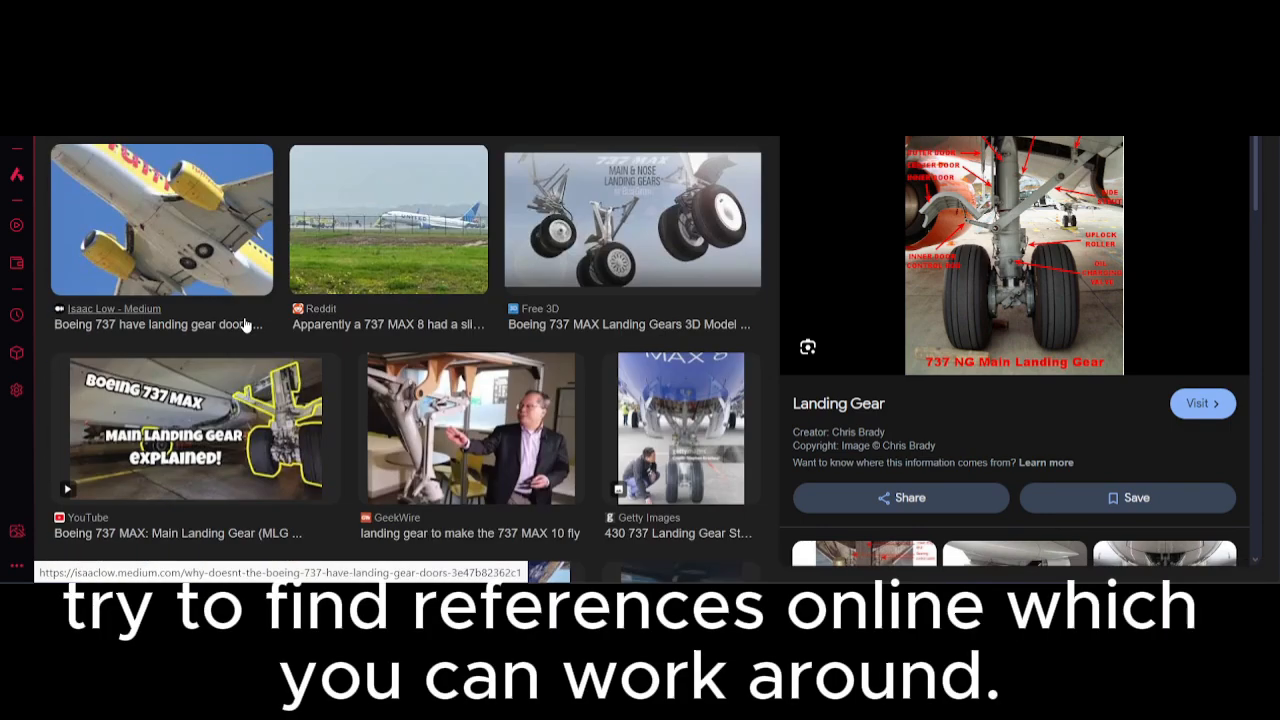
pyautogui.scroll(-3, 245, 325)
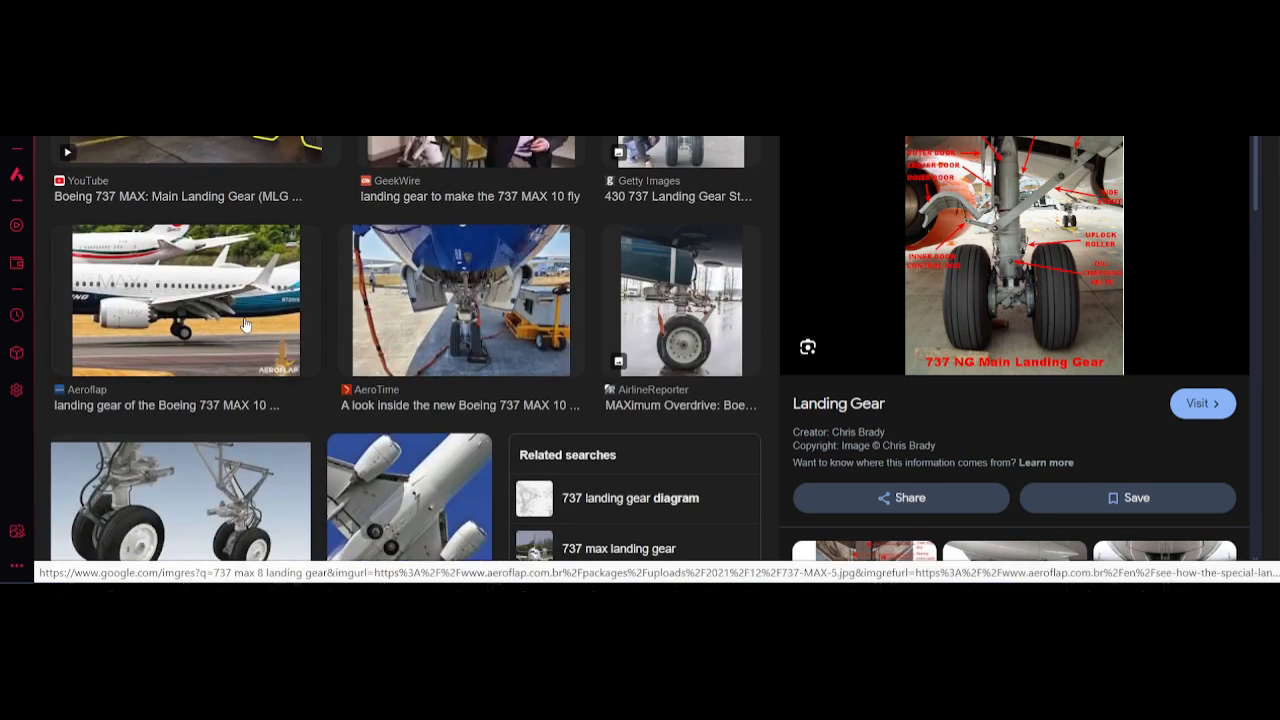
pyautogui.scroll(-5, 245, 325)
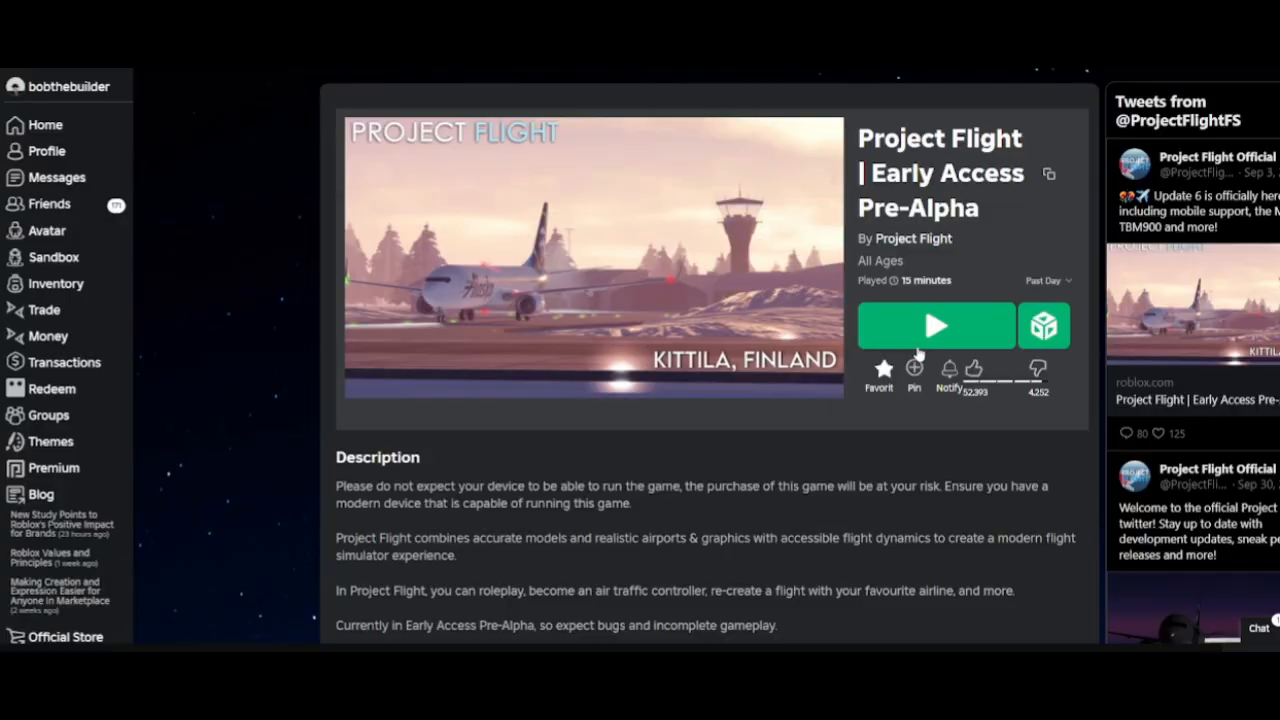
# Launch Project Flight from its Roblox page and examine the aircraft's wheel rim and hub as a modeling reference.
pyautogui.click(930, 333)
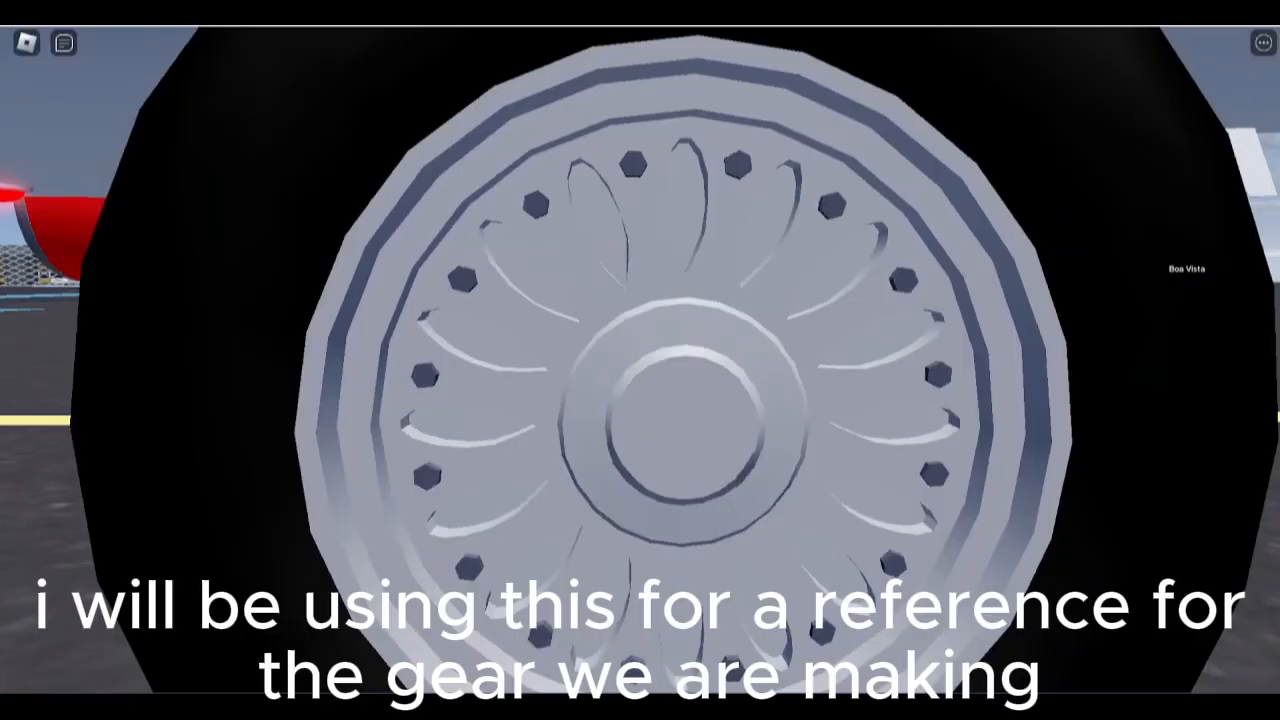
pyautogui.press('Escape')
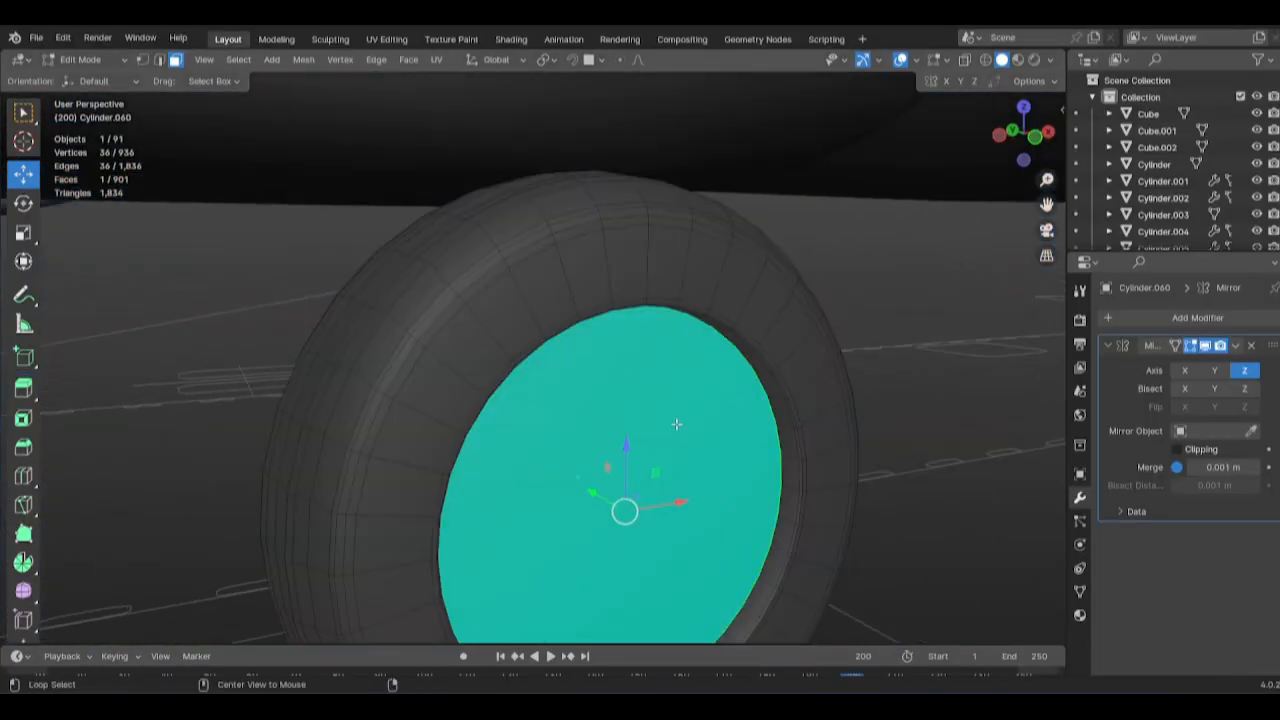
# In Blender, inset the large circular side face of the tire to form a rim, and select the rim's edge loop.
pyautogui.moveTo(622, 511); pyautogui.dragTo(958, 470, button='middle')
pyautogui.click(488, 436)
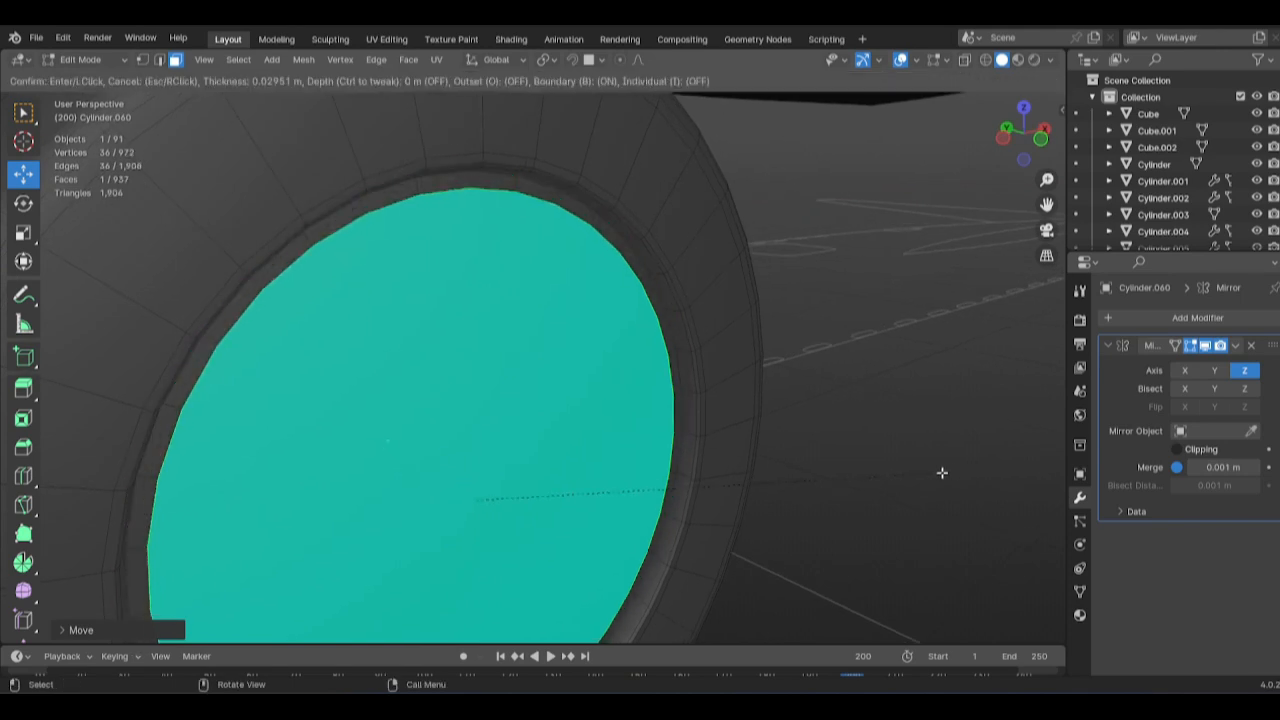
pyautogui.click(920, 470)
pyautogui.press('Tab')
pyautogui.press('Tab')
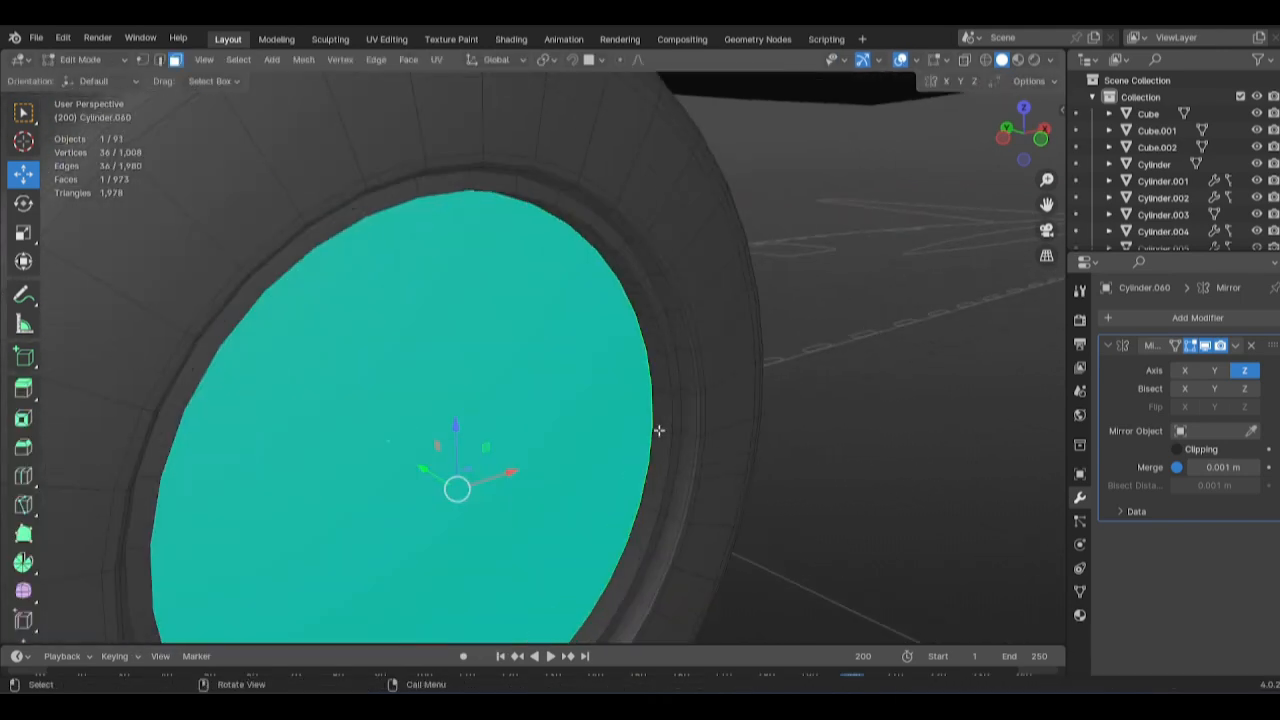
pyautogui.press('2')
pyautogui.keyDown('alt'); pyautogui.click(660, 342); pyautogui.keyUp('alt')
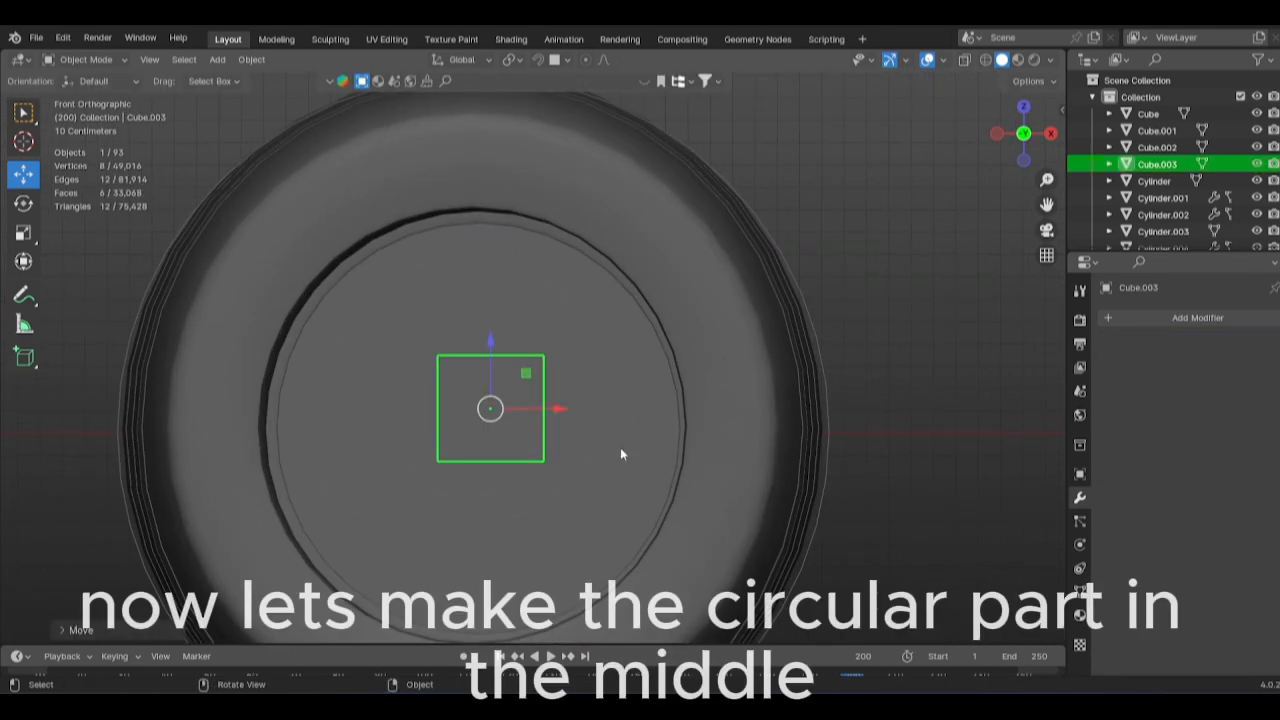
# Delete the small loose cube, then inset the wheel's centre face by about 0.32 m and extrude it outward as a hub.
pyautogui.press('Delete')
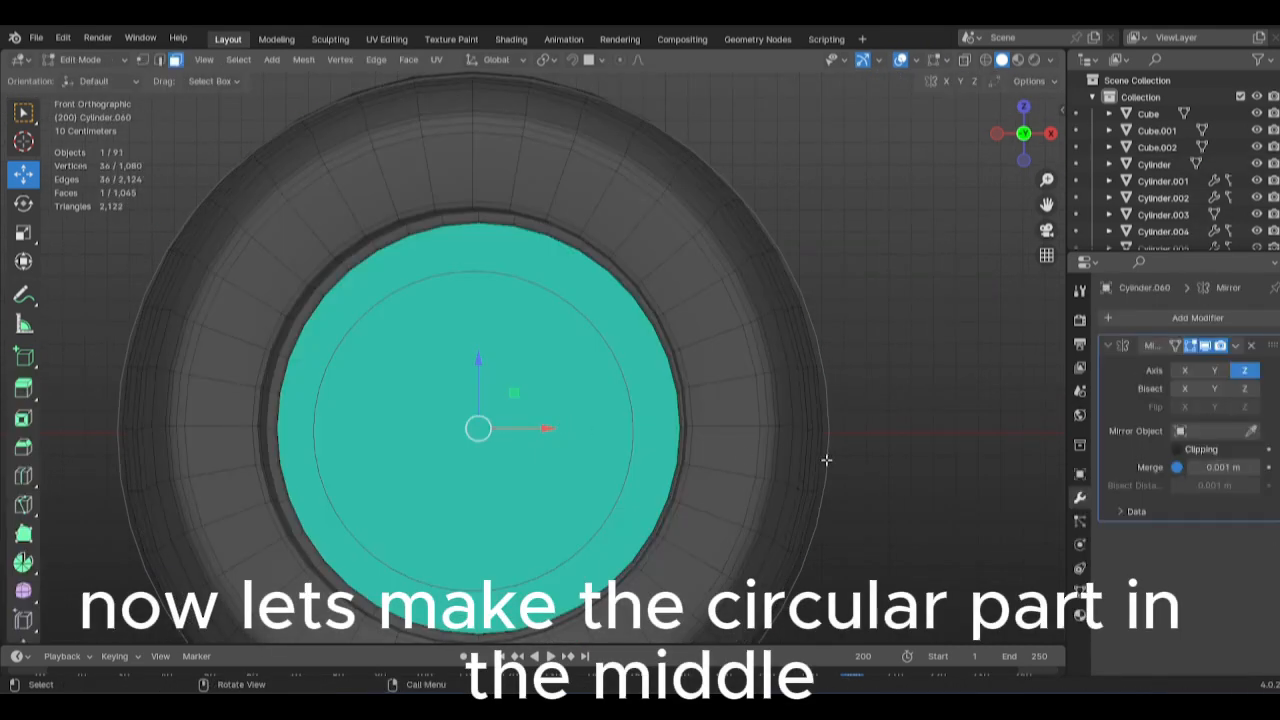
pyautogui.press('i')
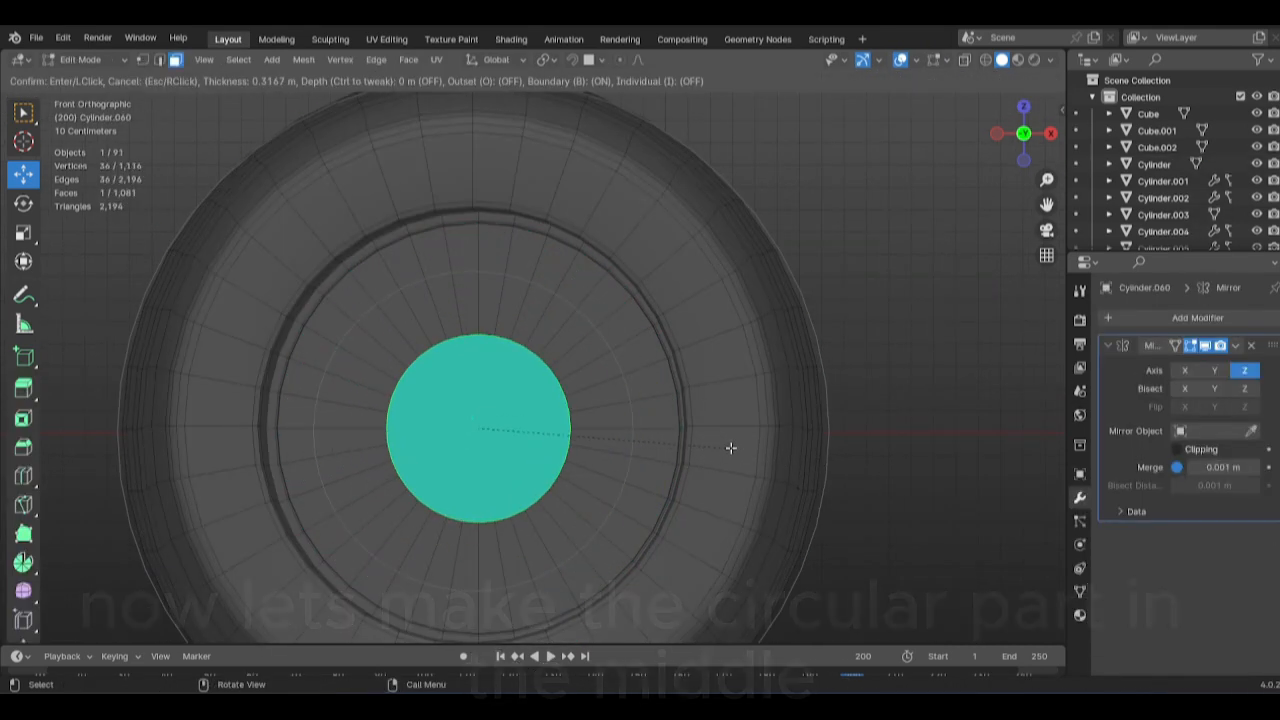
pyautogui.moveTo(709, 444); pyautogui.dragTo(691, 466, button='middle')
pyautogui.press('e')
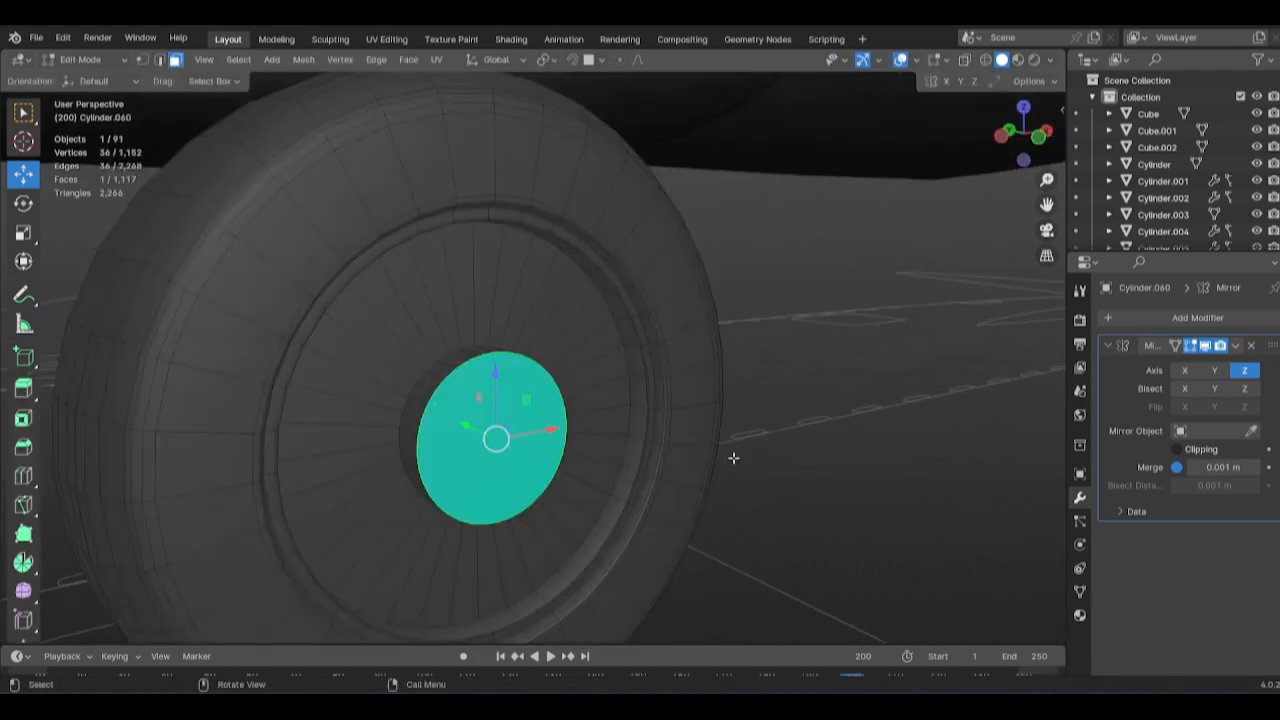
# Inset the hub's front face and extrude it about 0.04 m, and bevel the edge loop where the two hub steps meet.
pyautogui.moveTo(733, 458); pyautogui.dragTo(809, 452, button='middle')
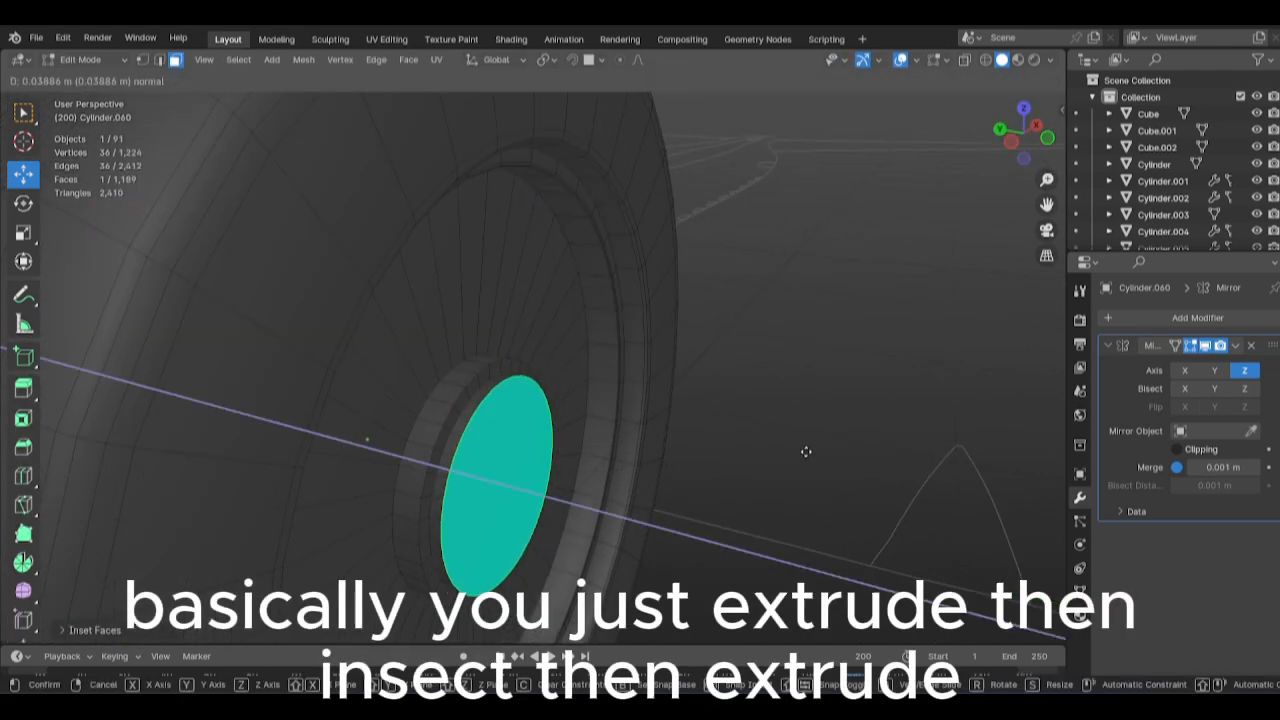
pyautogui.click(806, 449)
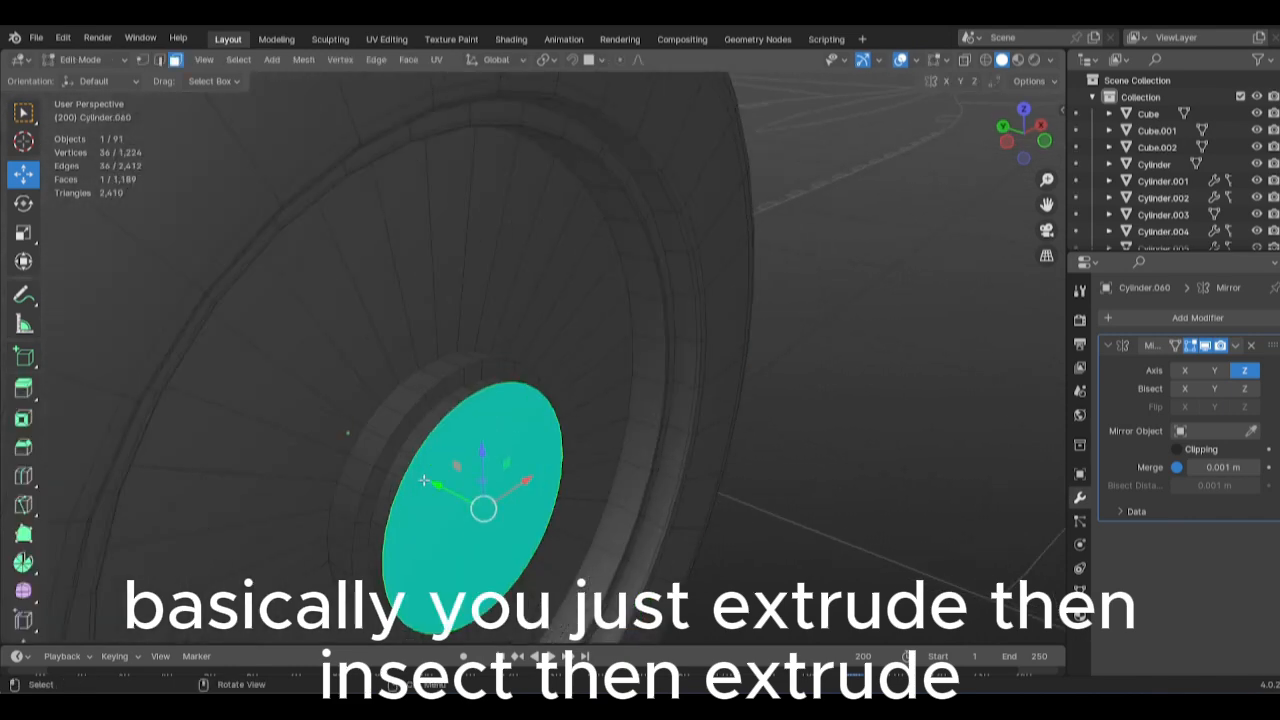
pyautogui.scroll(2, 393, 471)
pyautogui.keyDown('alt'); pyautogui.click(360, 440); pyautogui.keyUp('alt')
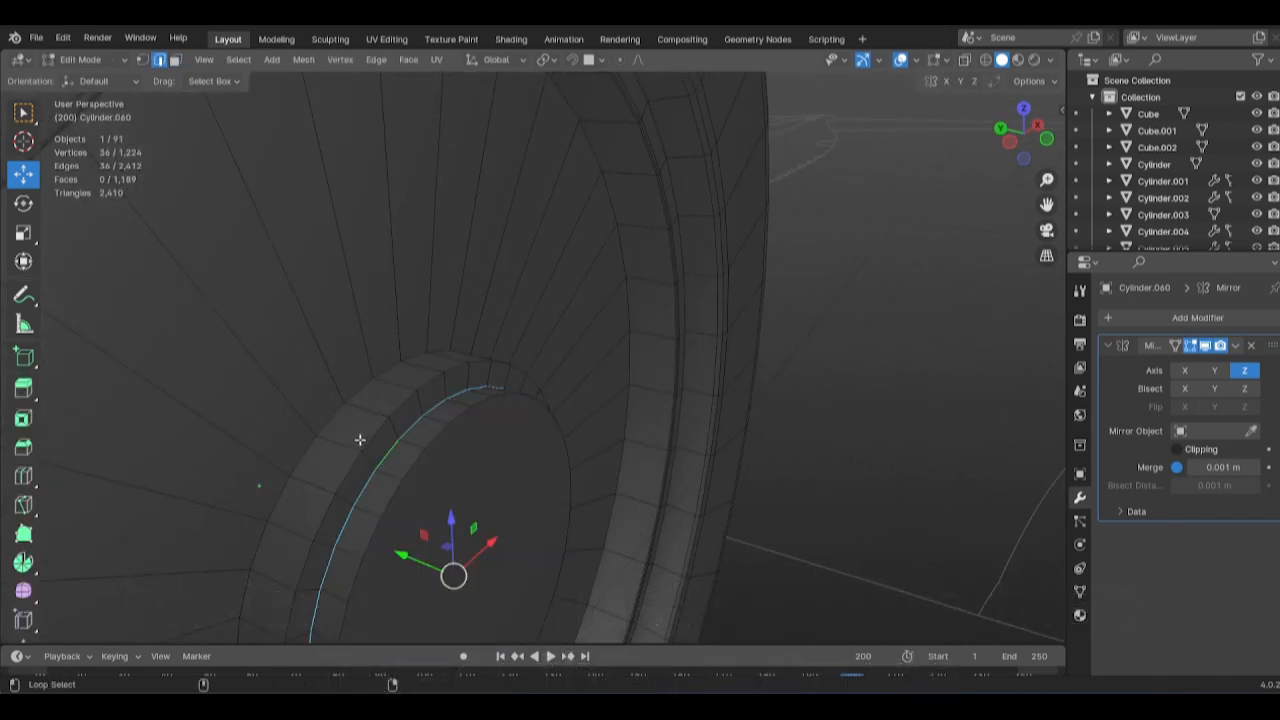
pyautogui.hotkey('ctrl', 'b')
pyautogui.click(717, 437)
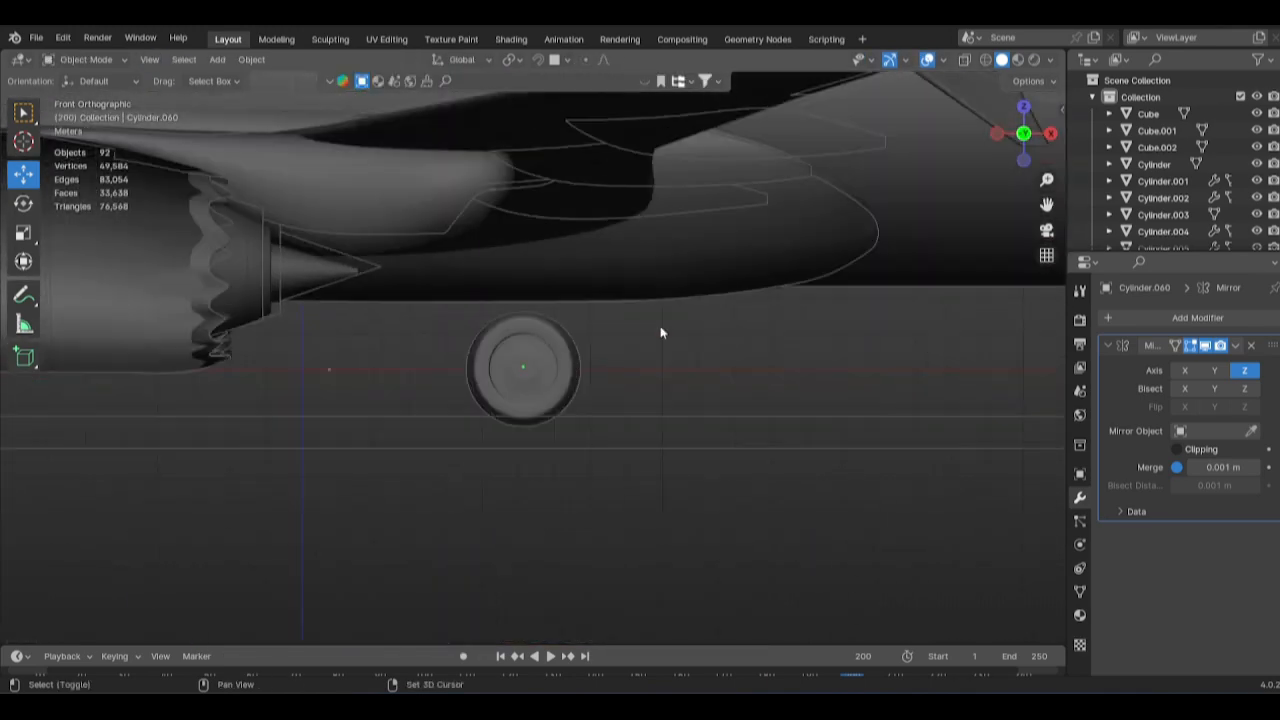
# Add a cube, move it over to the tire in front view and scale it down.
pyautogui.hotkey('shift', 'a')
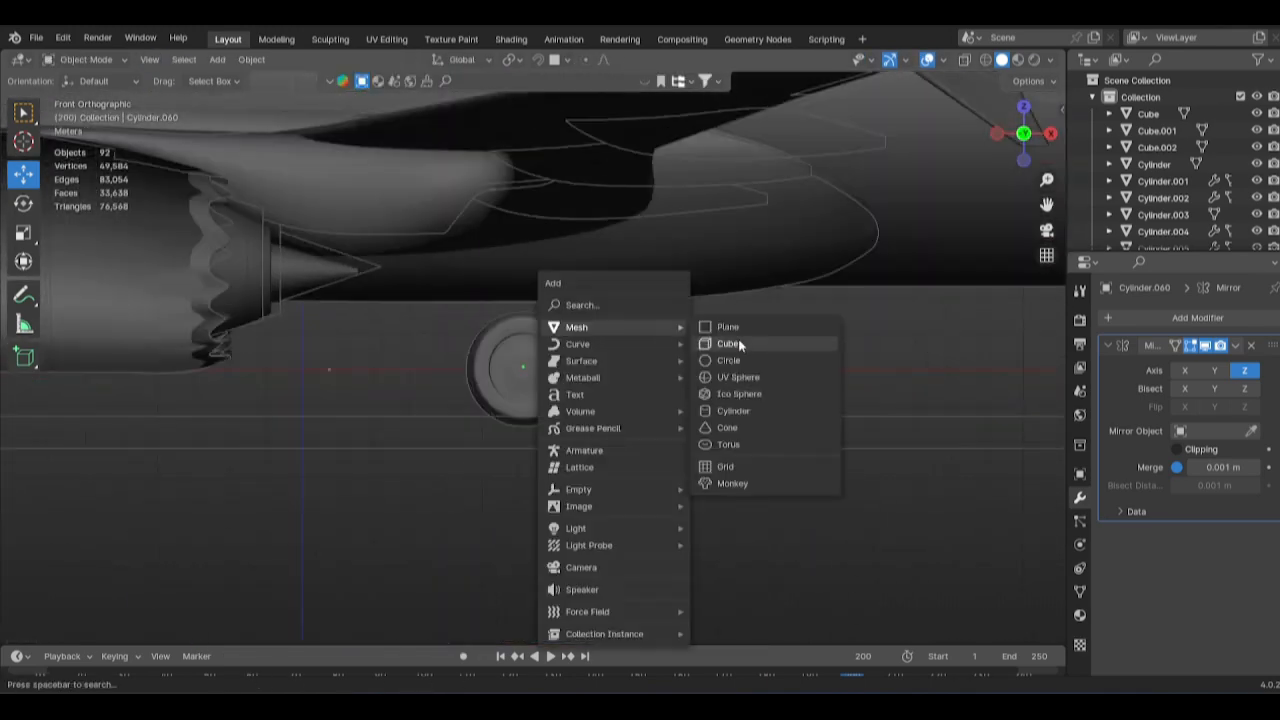
pyautogui.click(738, 338)
pyautogui.press('Home')
pyautogui.press('g')
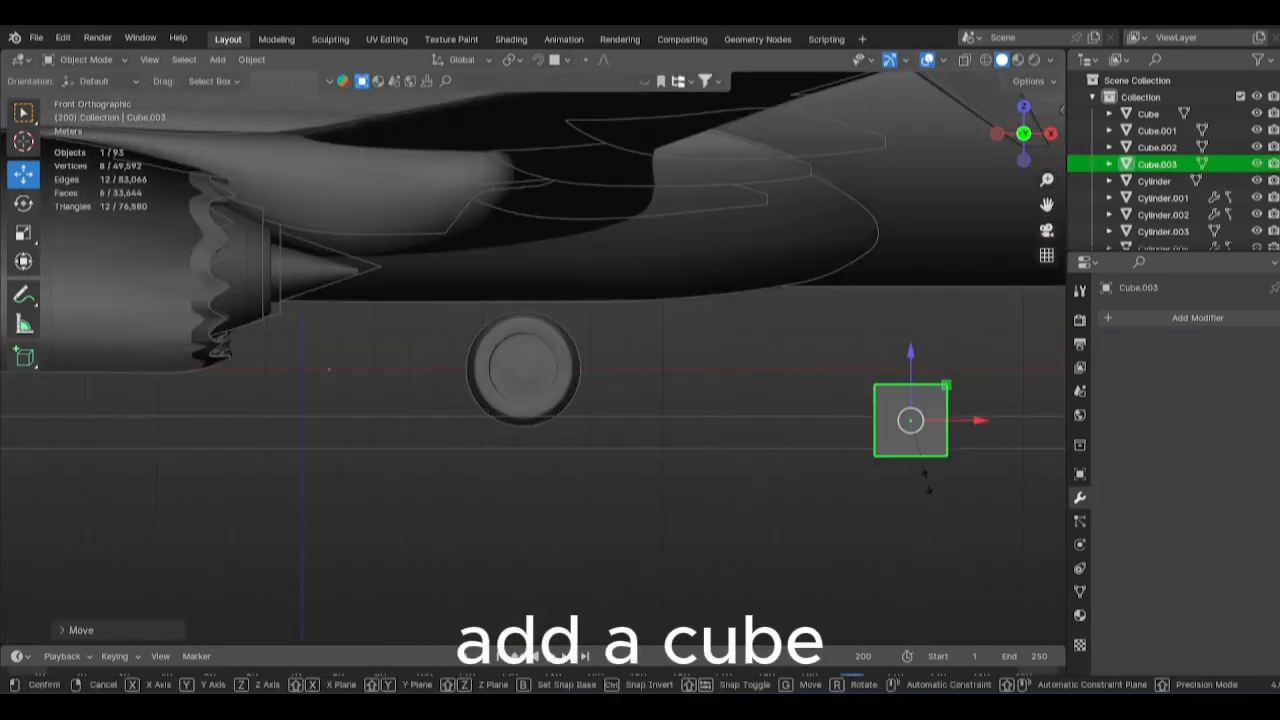
pyautogui.press('s')
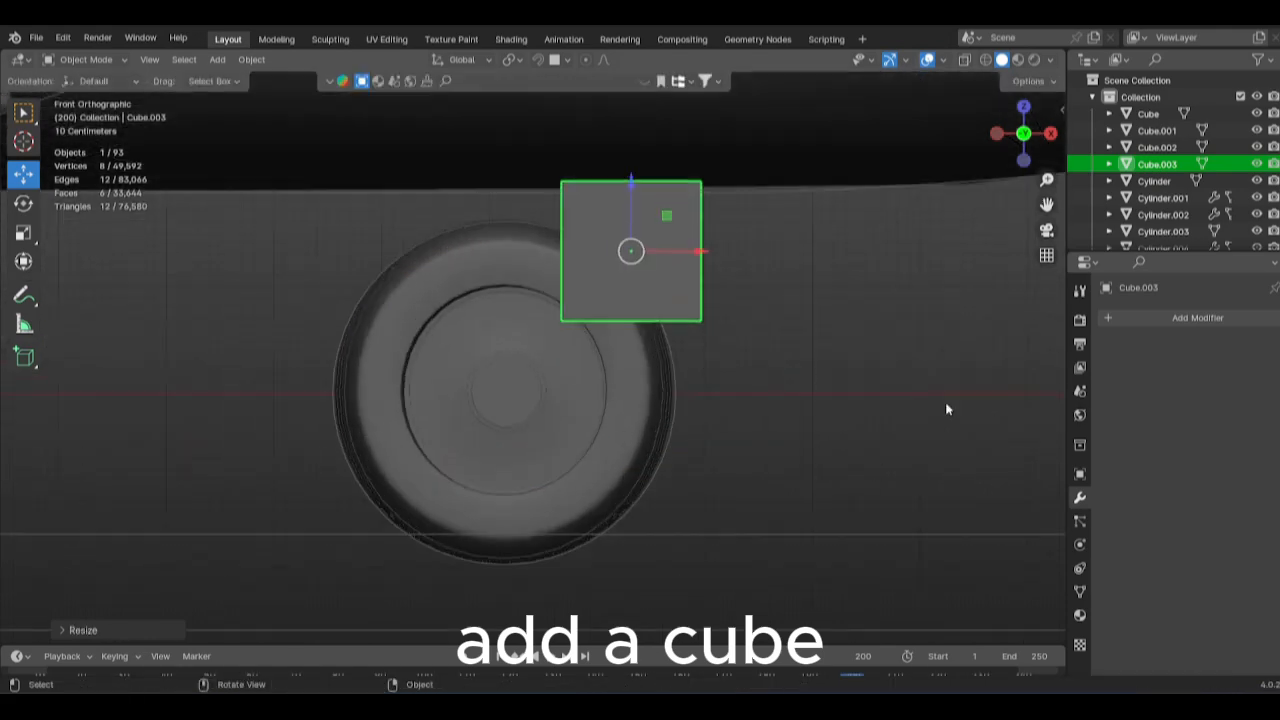
pyautogui.scroll(3, 945, 402)
pyautogui.press('s')
pyautogui.click(806, 332)
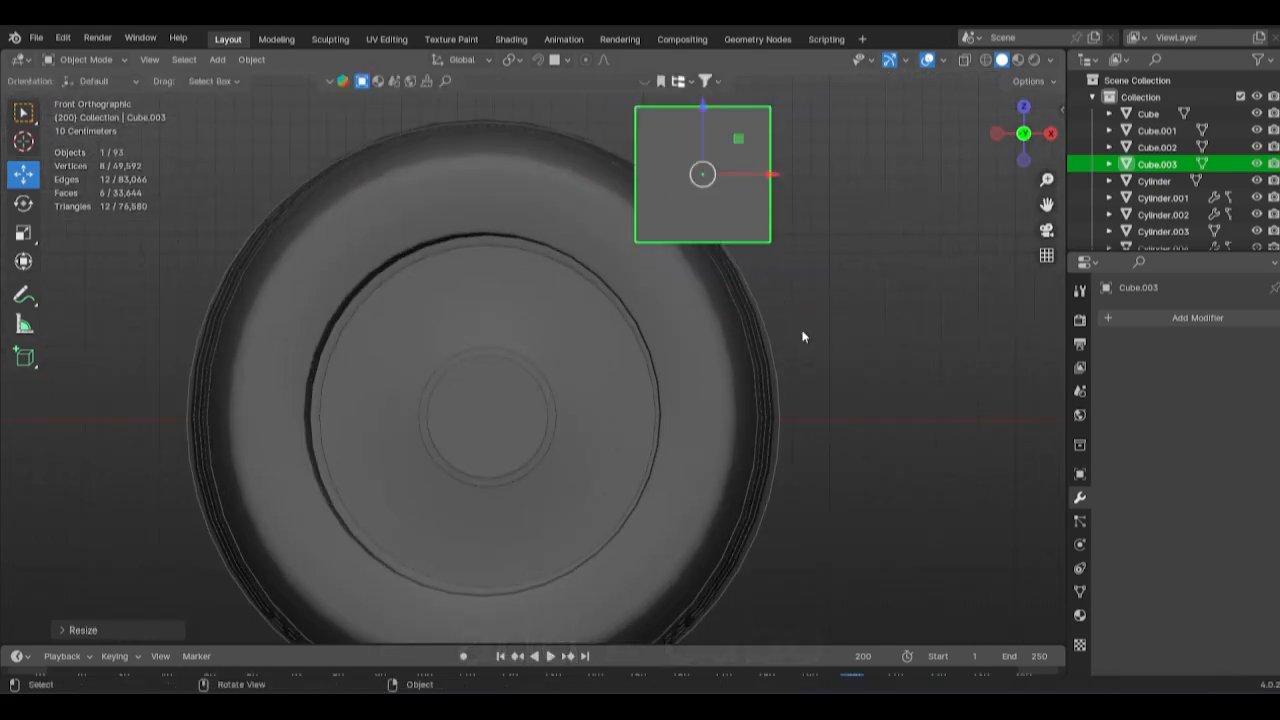
# Move the cube onto the wheel disc just above the hub and scale it smaller.
pyautogui.press('g')
pyautogui.scroll(5, 871, 542)
pyautogui.press('s')
pyautogui.click(552, 425)
pyautogui.click(541, 434)
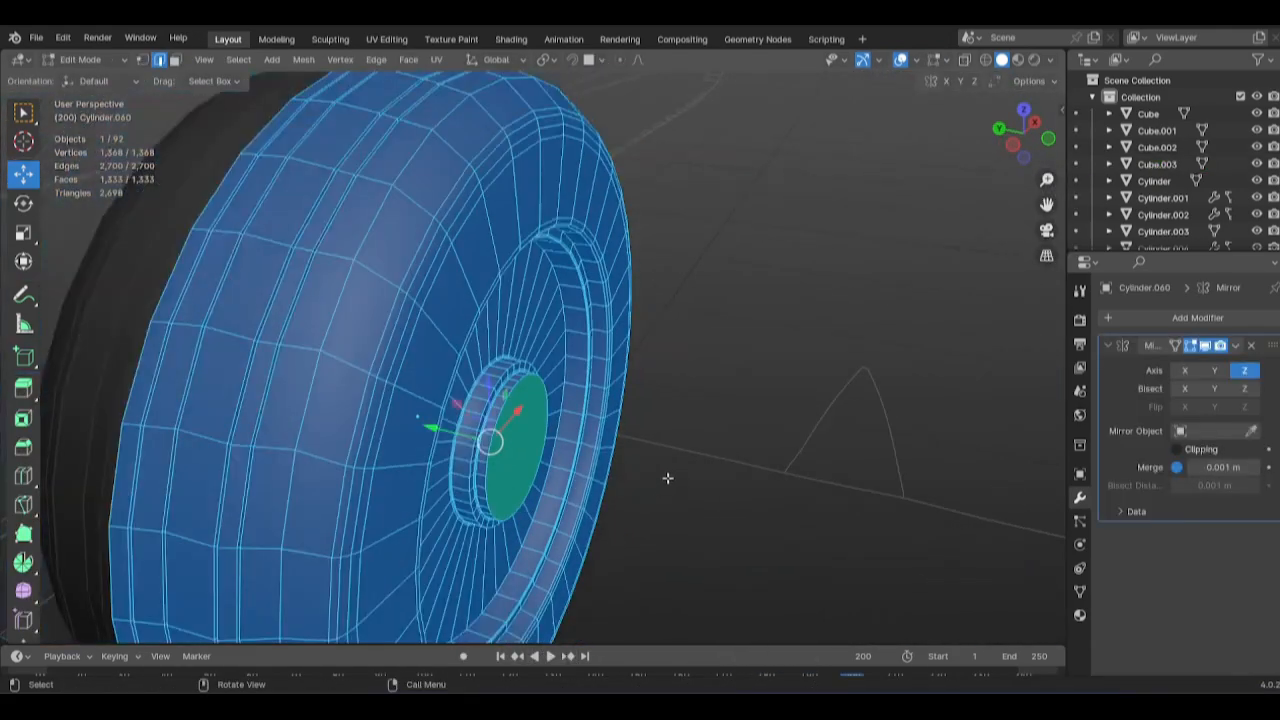
# Select only the central hub faces of the wheel and move them outward along the Y axis.
pyautogui.press('KP_1')
pyautogui.hotkey('shift', 'z')
pyautogui.moveTo(599, 517); pyautogui.dragTo(495, 446, button='middle')
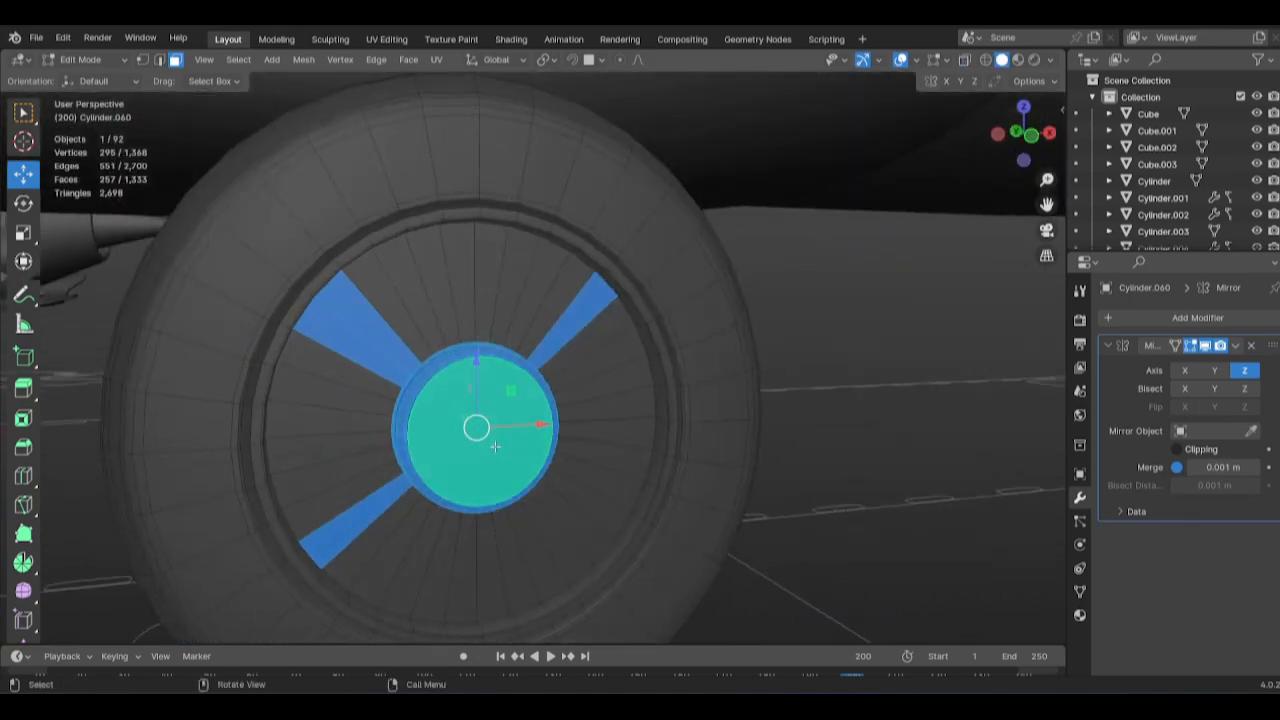
pyautogui.hotkey('ctrl', 'z')
pyautogui.moveTo(528, 314); pyautogui.dragTo(665, 322, button='middle')
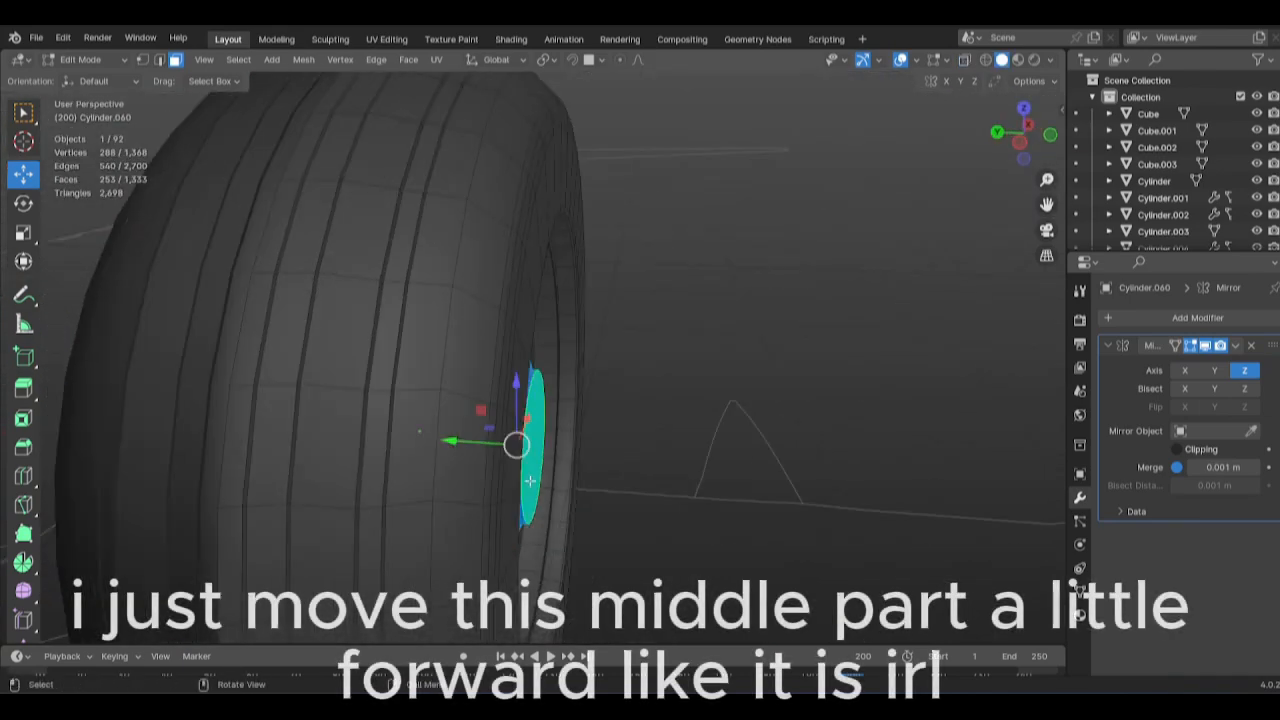
pyautogui.scroll(1, 460, 456)
pyautogui.moveTo(457, 459); pyautogui.dragTo(493, 462)
pyautogui.press('Tab')
pyautogui.moveTo(715, 468); pyautogui.dragTo(541, 448, button='middle')
# Fine-tune the position of the selected hub faces along the Y axis.
pyautogui.press('Tab')
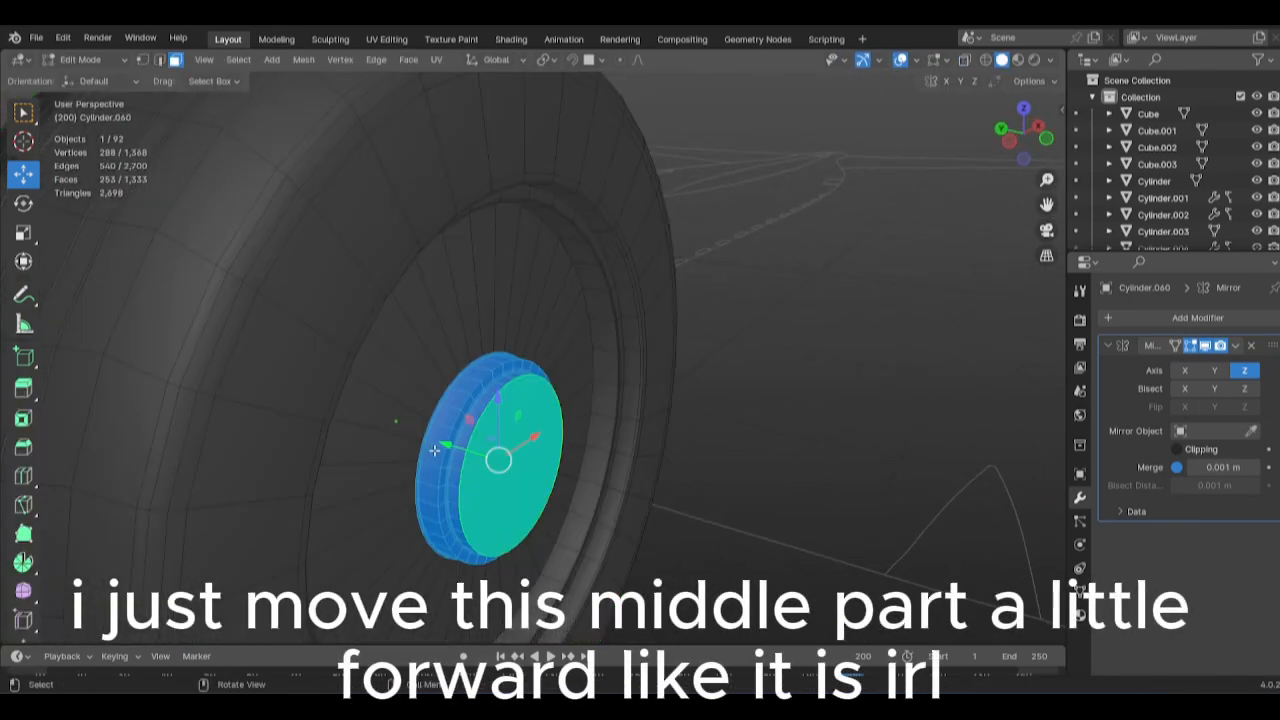
pyautogui.press('g')
pyautogui.press('y')
pyautogui.press('Return')
pyautogui.press('Tab')
pyautogui.moveTo(434, 450); pyautogui.dragTo(625, 432, button='middle')
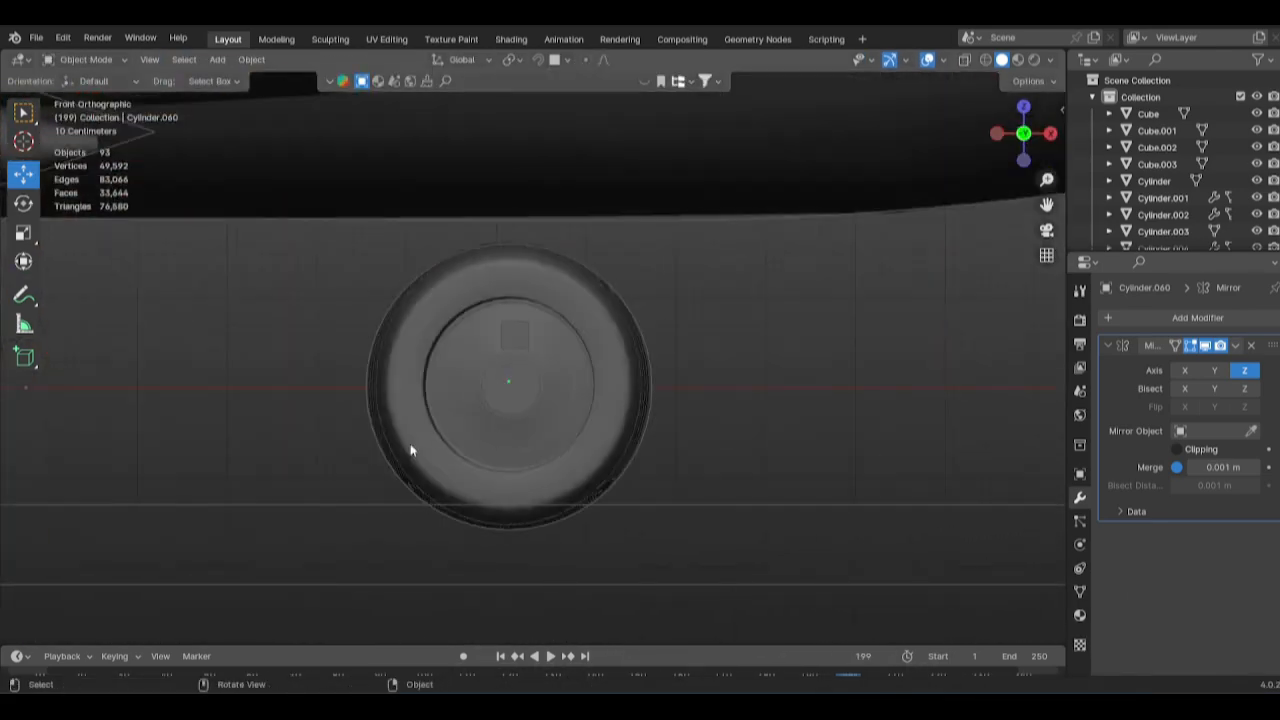
# Scale the small cube down further and centre it on the wheel disc above the hub.
pyautogui.scroll(-6, 456, 429)
pyautogui.scroll(12, 503, 365)
pyautogui.click(470, 285)
pyautogui.press('s')
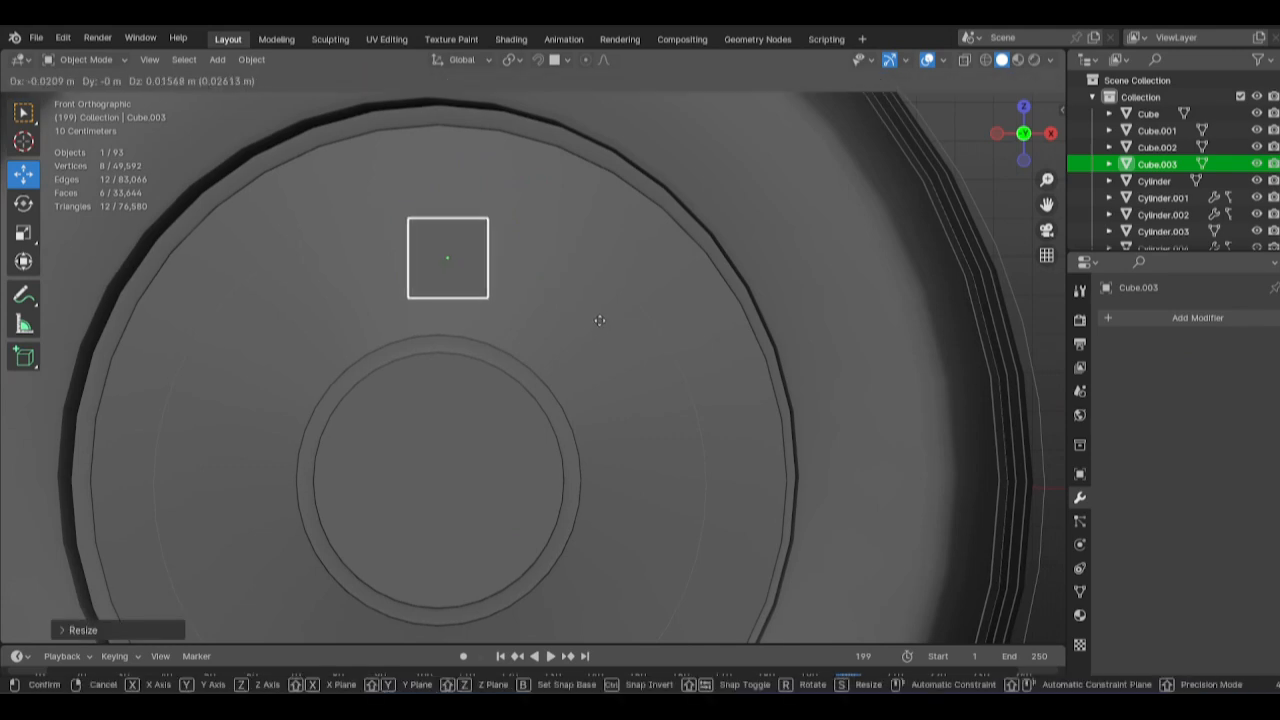
pyautogui.click(606, 370)
pyautogui.scroll(3, 660, 400)
pyautogui.press('s')
pyautogui.scroll(-3, 703, 432)
pyautogui.press('g')
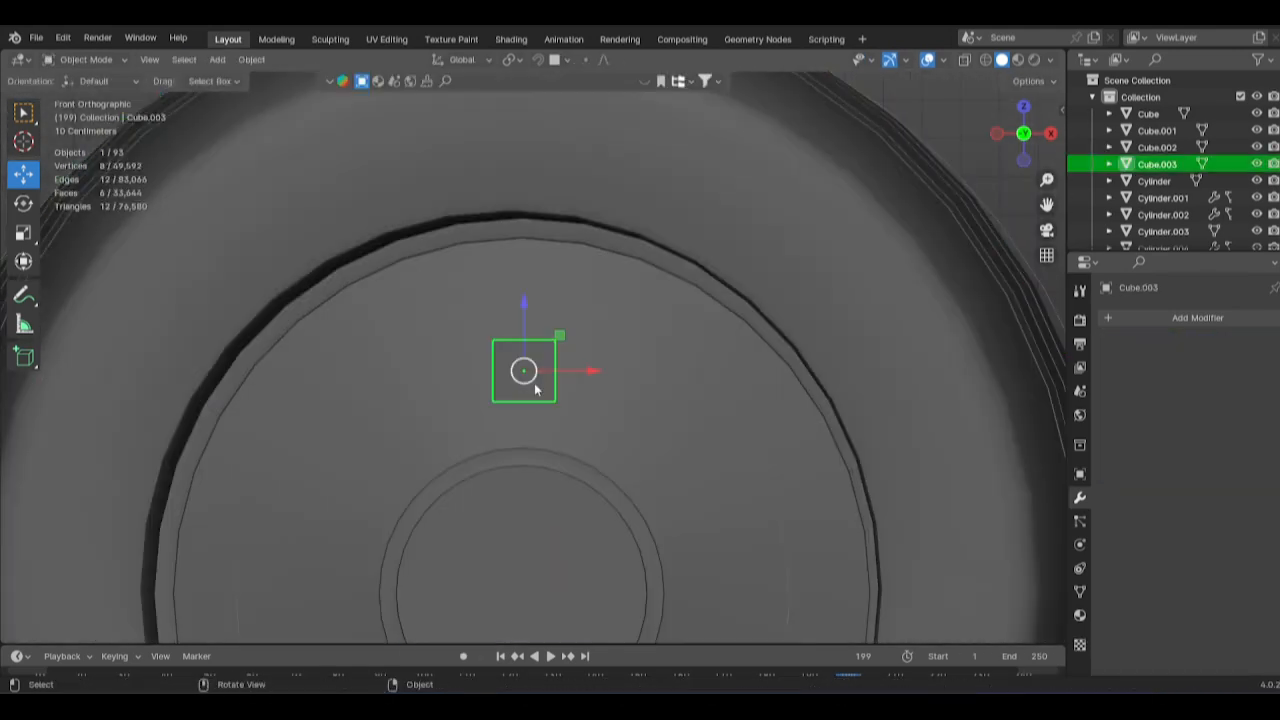
# Taper the cube into a wedge by scaling down its bottom vertices and raising the top ones along Z.
pyautogui.scroll(2, 993, 408)
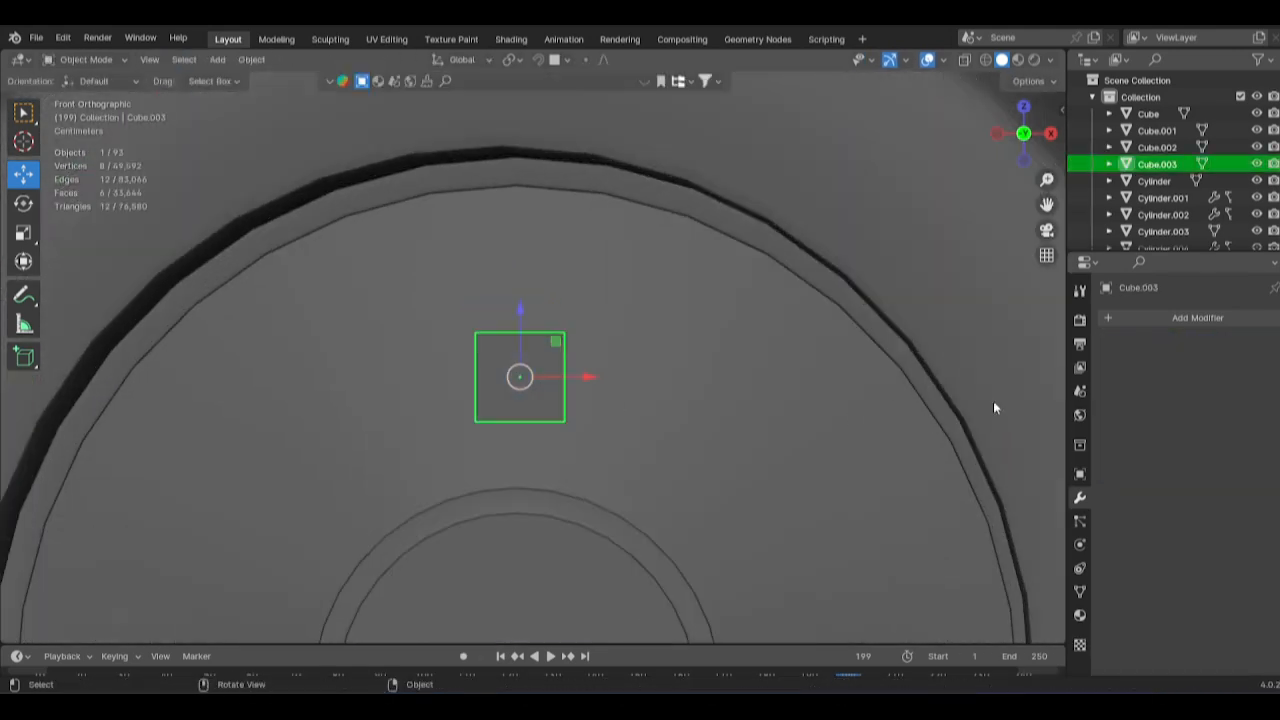
pyautogui.press('Tab')
pyautogui.press('1')
pyautogui.hotkey('shift', 'z')
pyautogui.moveTo(433, 299); pyautogui.dragTo(584, 362)
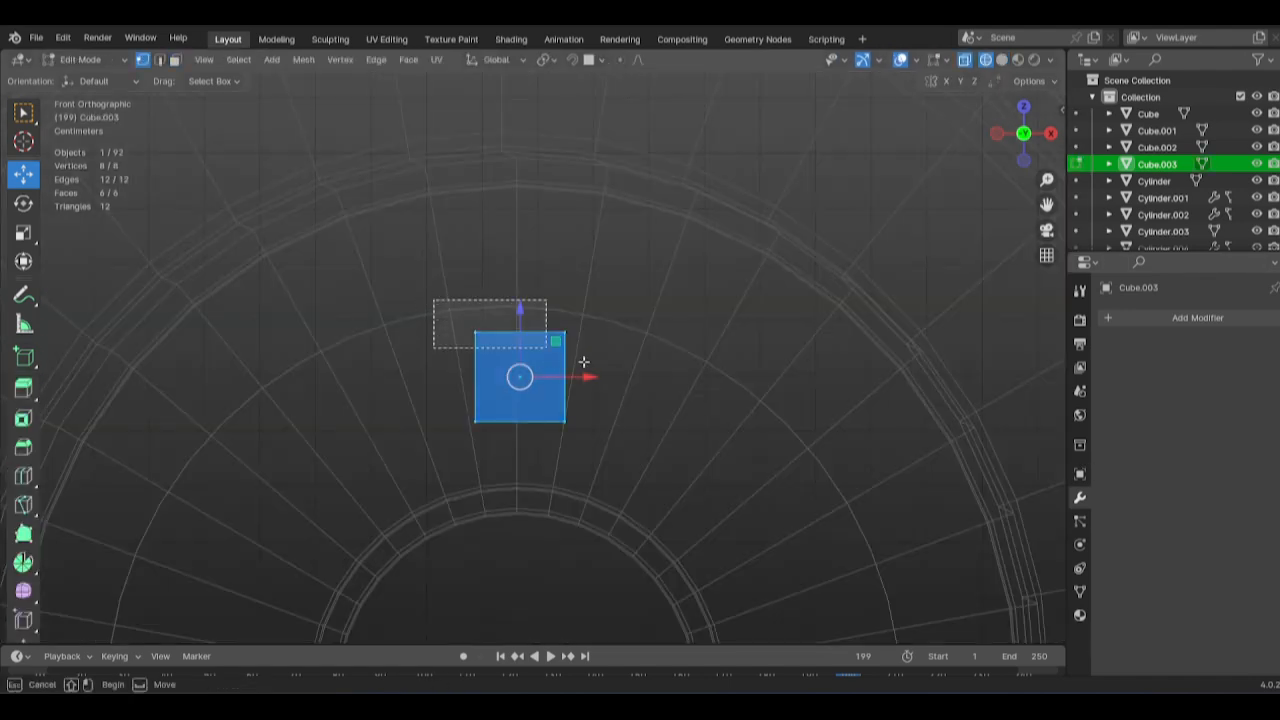
pyautogui.click(693, 440)
pyautogui.moveTo(436, 296); pyautogui.dragTo(654, 349)
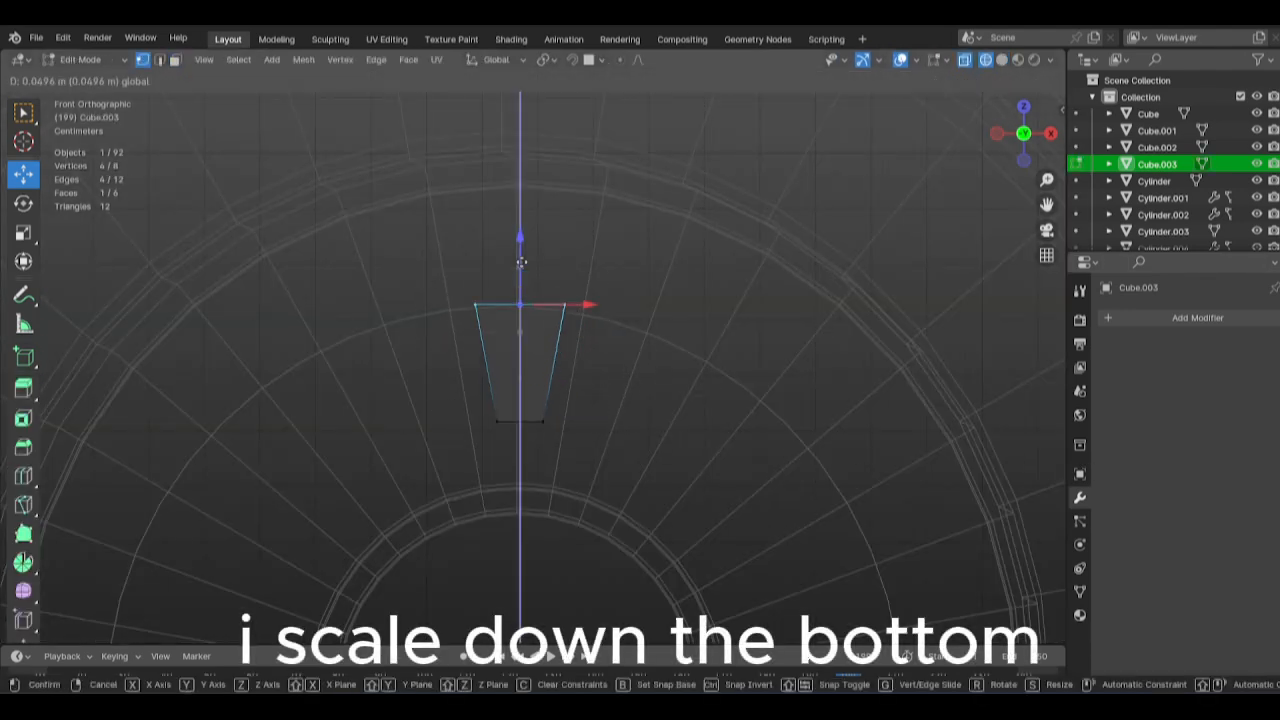
pyautogui.press('s')
pyautogui.click(571, 307)
# Raise and bevel the top of the wedge into a rounded end, and scale the whole piece up slightly.
pyautogui.moveTo(464, 257); pyautogui.dragTo(625, 307)
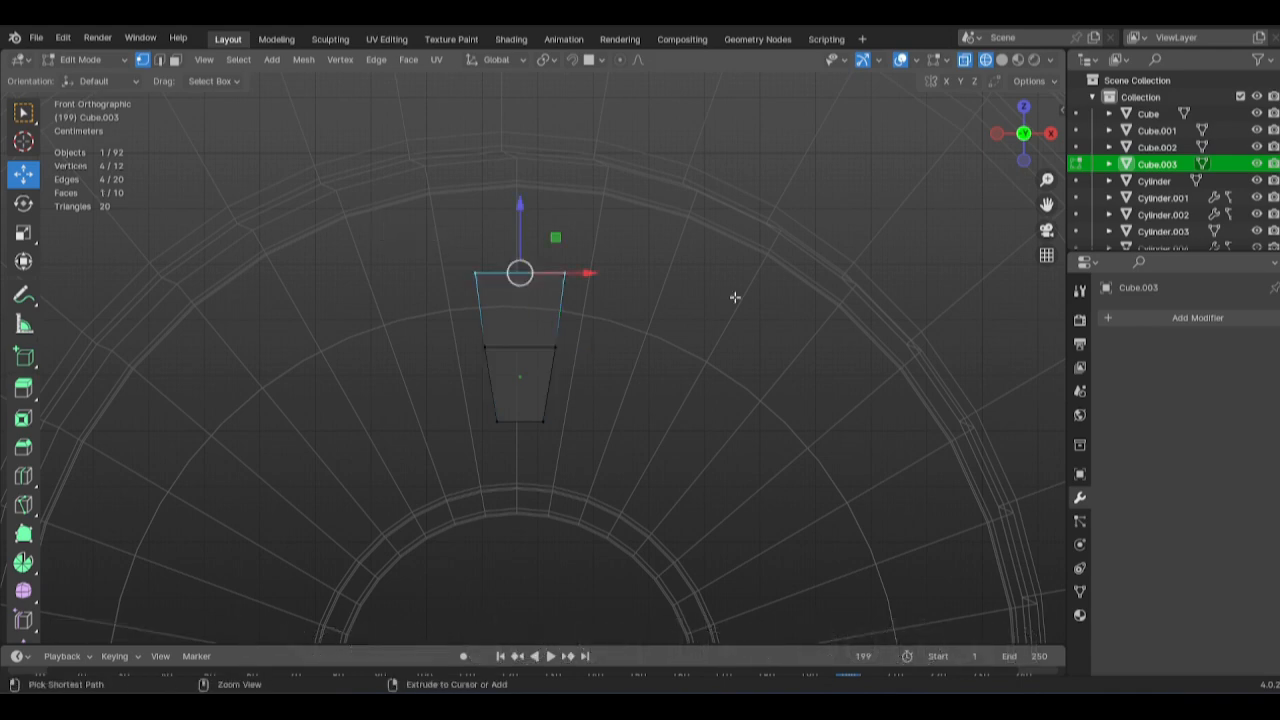
pyautogui.click(773, 296)
pyautogui.press('Tab')
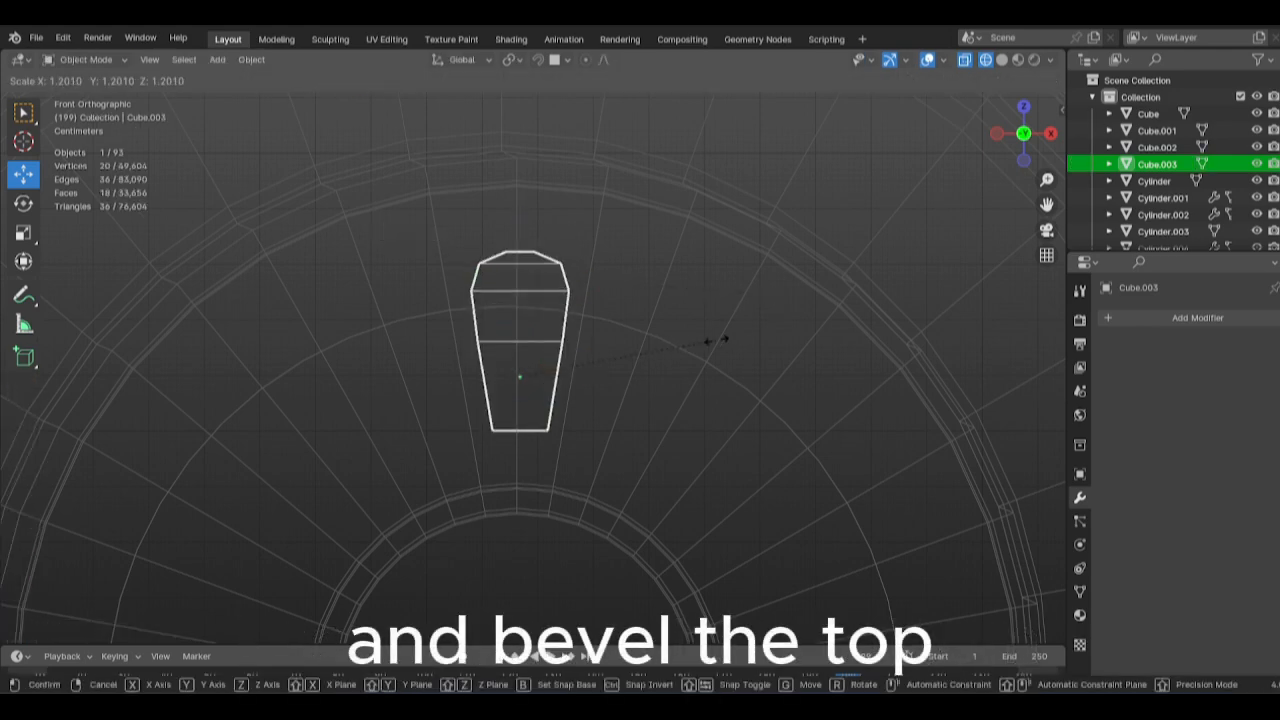
pyautogui.click(702, 342)
pyautogui.scroll(-3, 670, 466)
pyautogui.scroll(5, 642, 500)
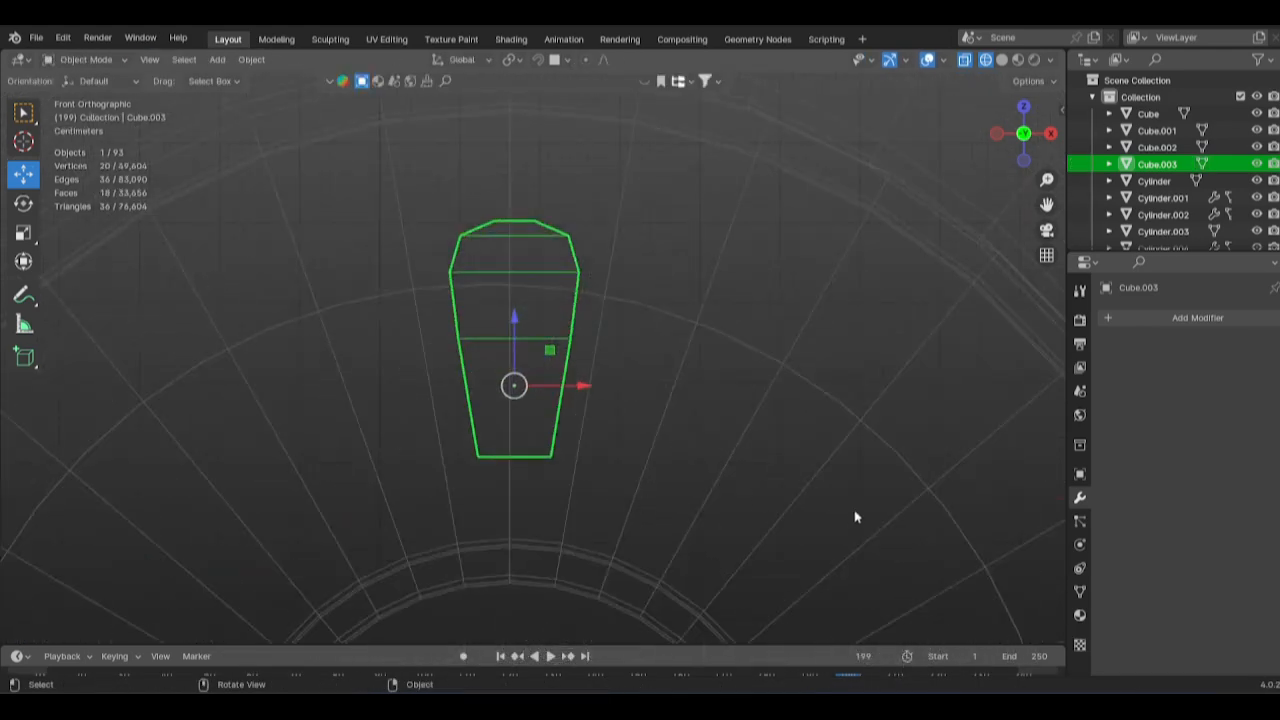
# Delete the rear half of the wedge's mesh in side view, keeping only its front shell.
pyautogui.press('Tab')
pyautogui.moveTo(936, 407); pyautogui.dragTo(637, 401, button='middle')
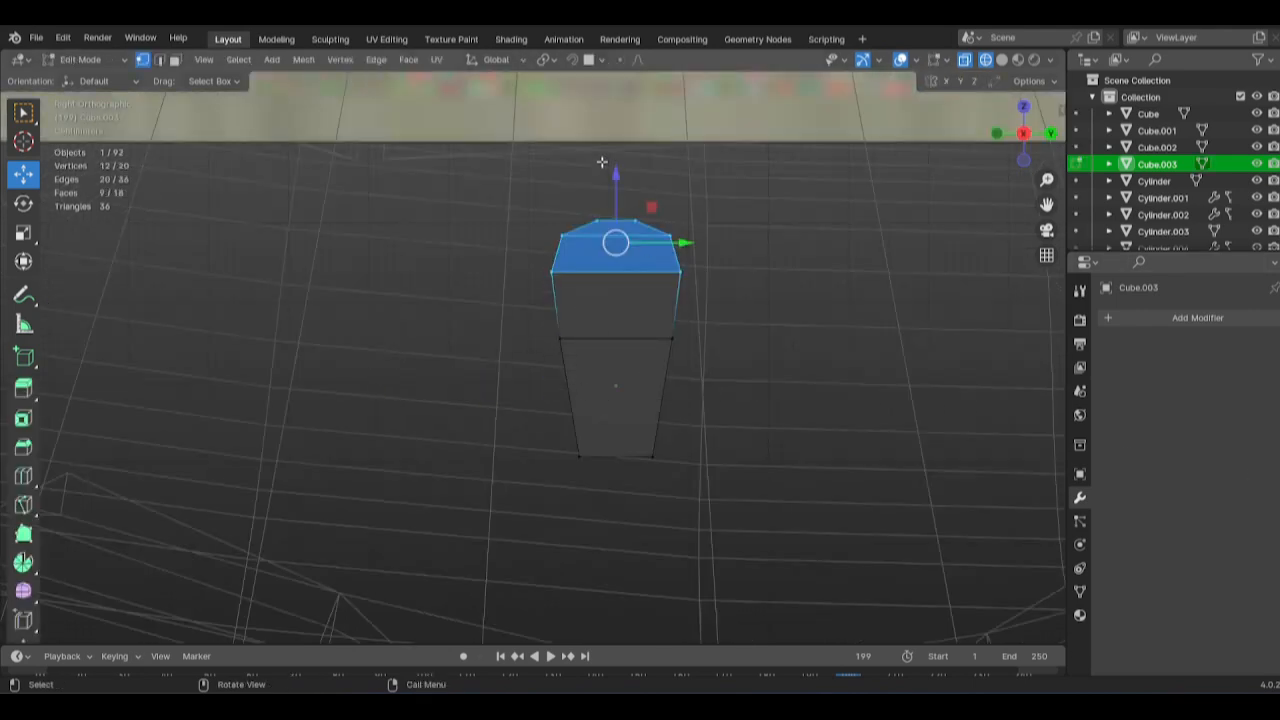
pyautogui.moveTo(625, 147); pyautogui.dragTo(806, 572)
pyautogui.press('x')
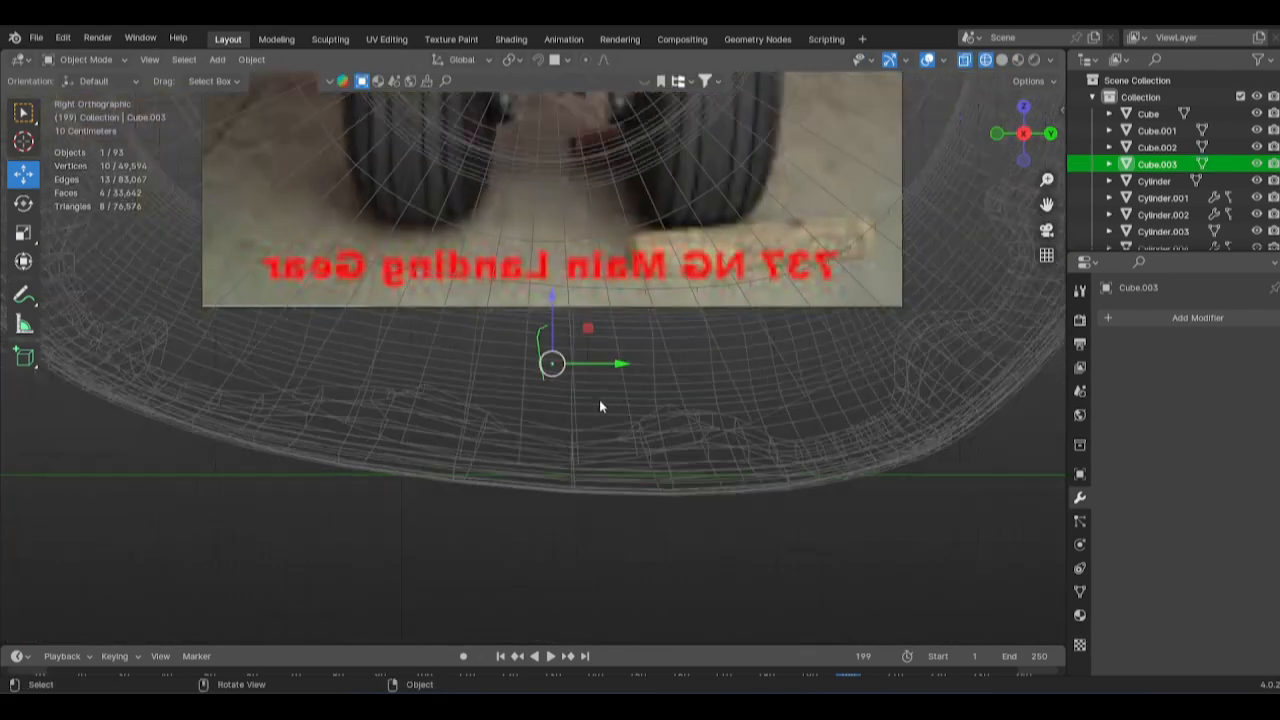
# Move the slot-shaped shell along the Y axis to the outer side of the wheel.
pyautogui.press('g')
pyautogui.press('y')
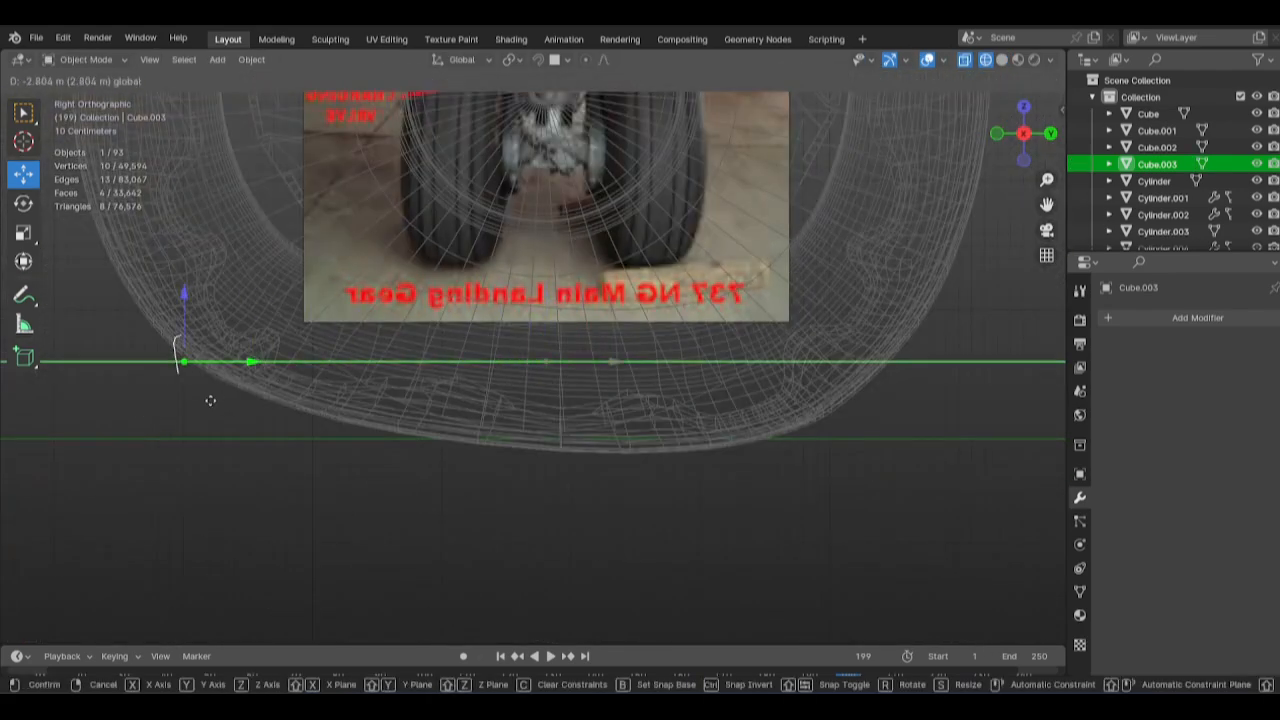
pyautogui.click(210, 400)
pyautogui.scroll(-5, 305, 434)
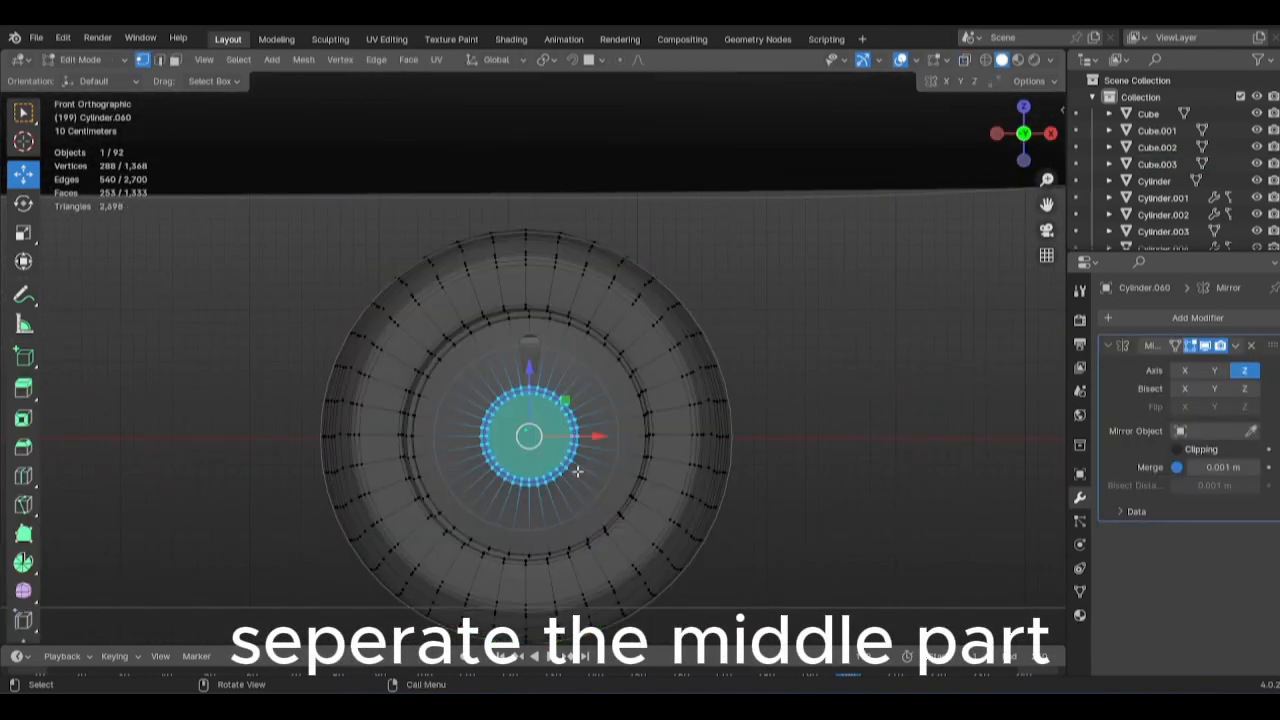
# Set the separated hub's origin to its geometry and snap the 3D cursor to the hub.
pyautogui.scroll(5, 577, 471)
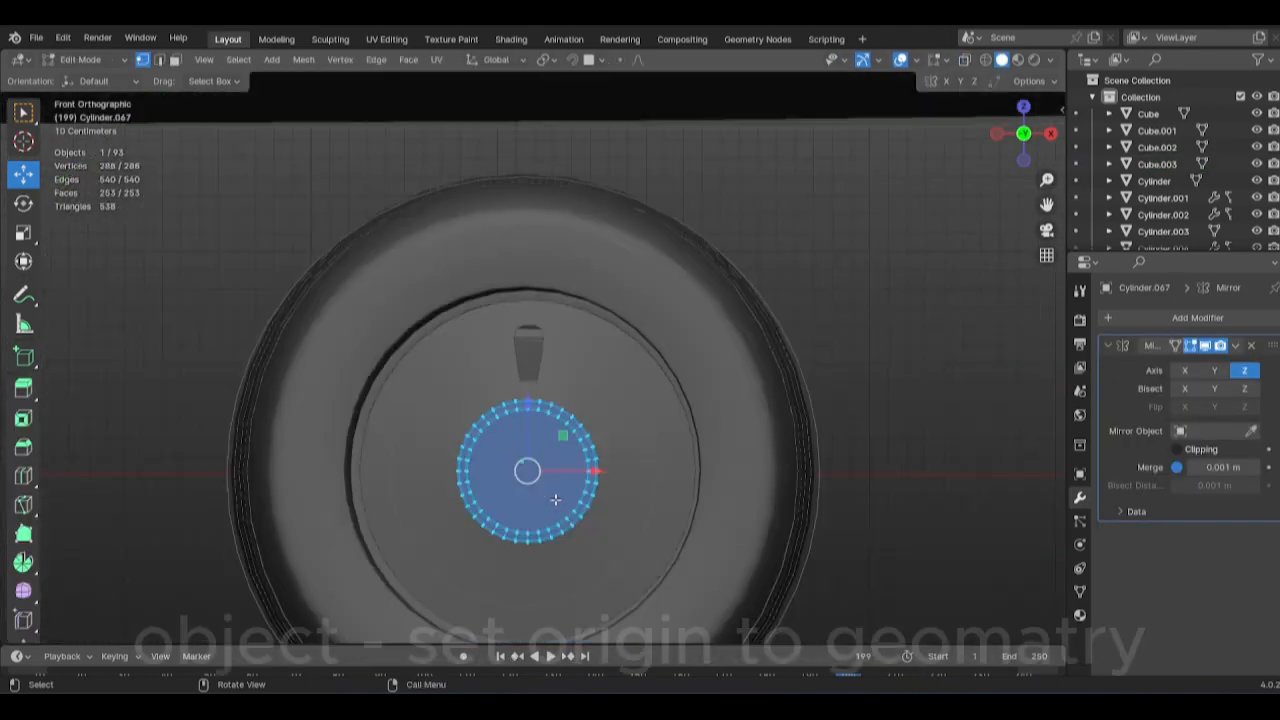
pyautogui.press('Tab')
pyautogui.click(251, 59)
pyautogui.moveTo(340, 101)
pyautogui.click(409, 118)
pyautogui.click(252, 59)
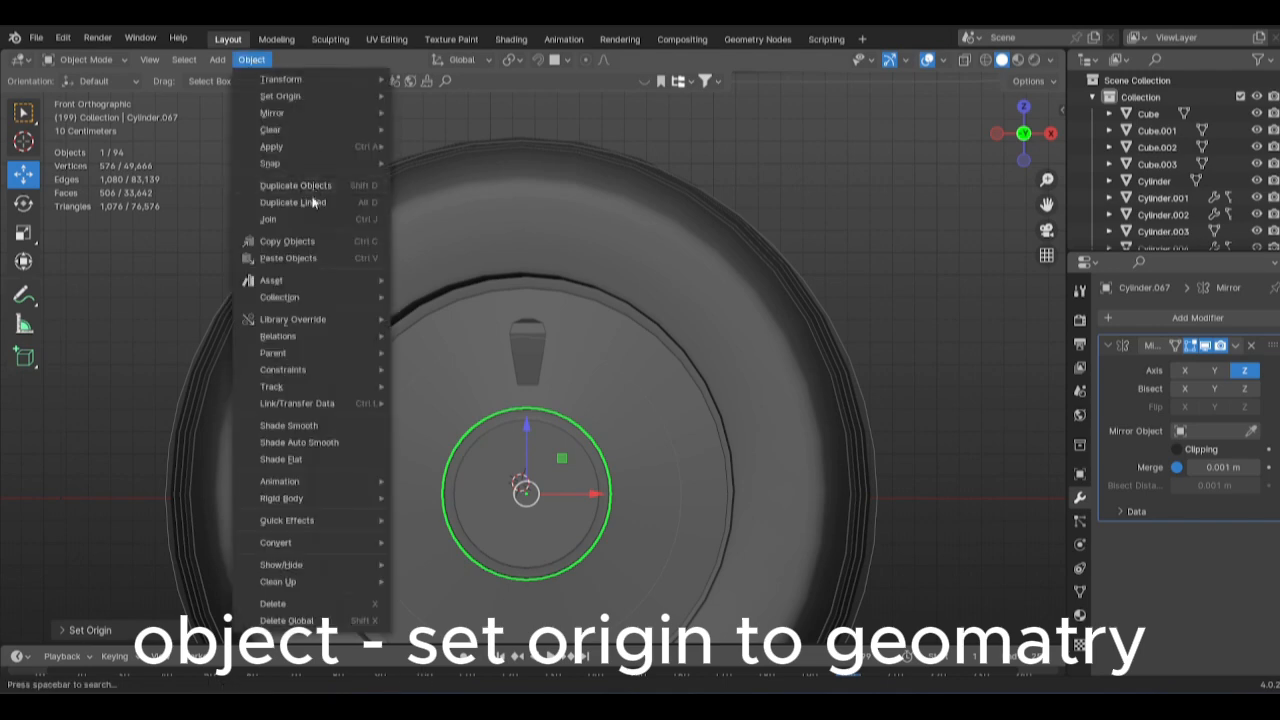
pyautogui.moveTo(300, 163)
pyautogui.click(470, 236)
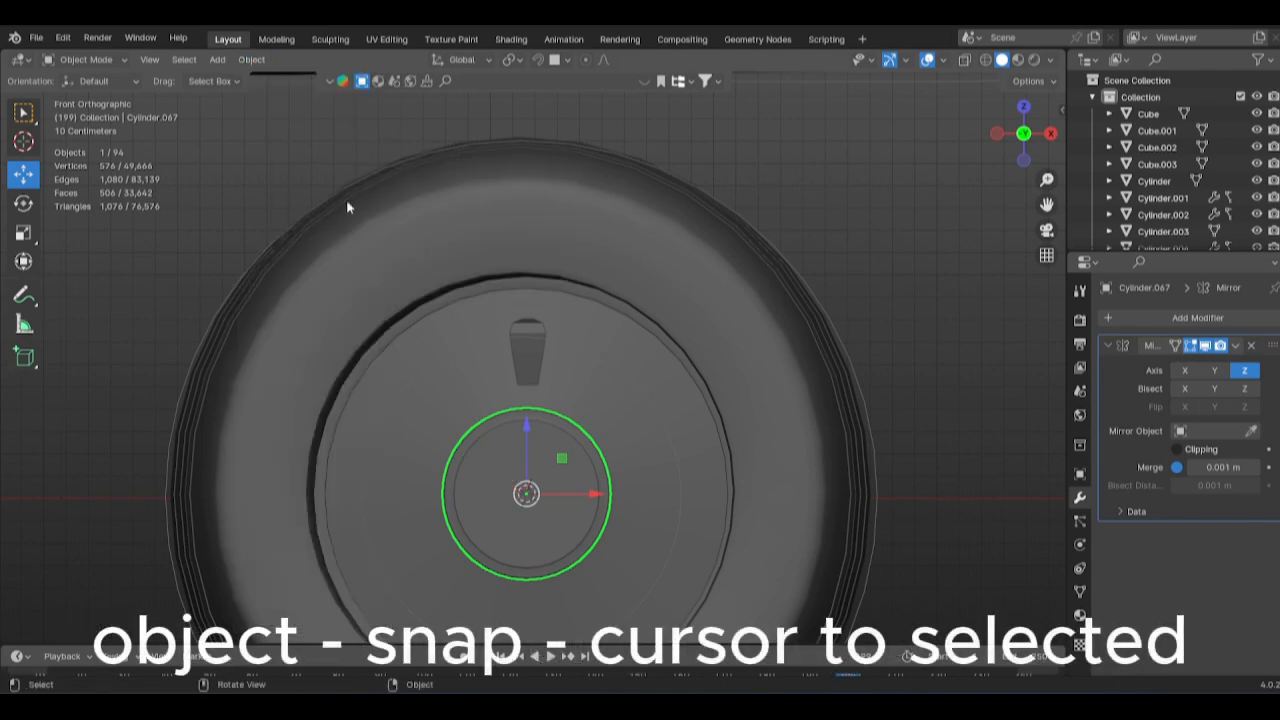
# Apply Shade Smooth to the slot-shaped piece above the hub.
pyautogui.scroll(2, 535, 387)
pyautogui.click(535, 387)
pyautogui.press('Tab')
pyautogui.scroll(5, 535, 387)
pyautogui.scroll(2, 531, 360)
pyautogui.press('Tab')
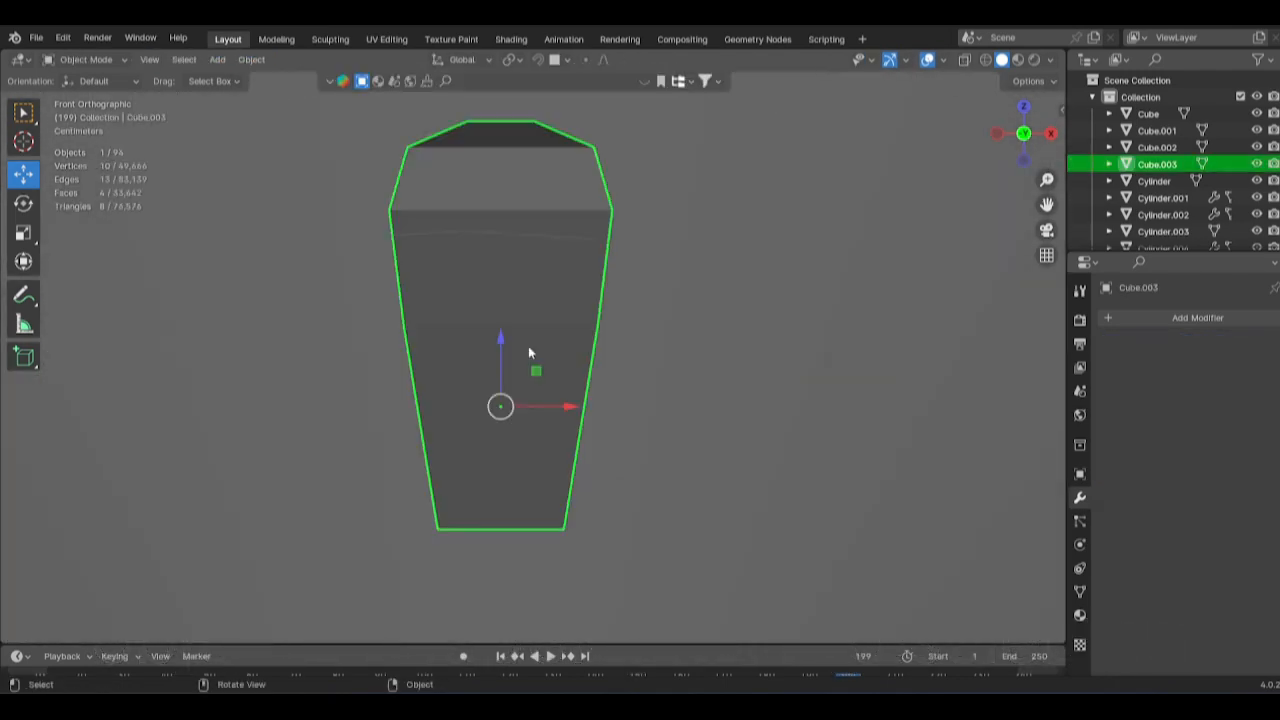
pyautogui.scroll(-4, 529, 350)
pyautogui.press('Tab')
pyautogui.rightClick(542, 322)
pyautogui.press('Tab')
pyautogui.rightClick(664, 340)
pyautogui.click(664, 341)
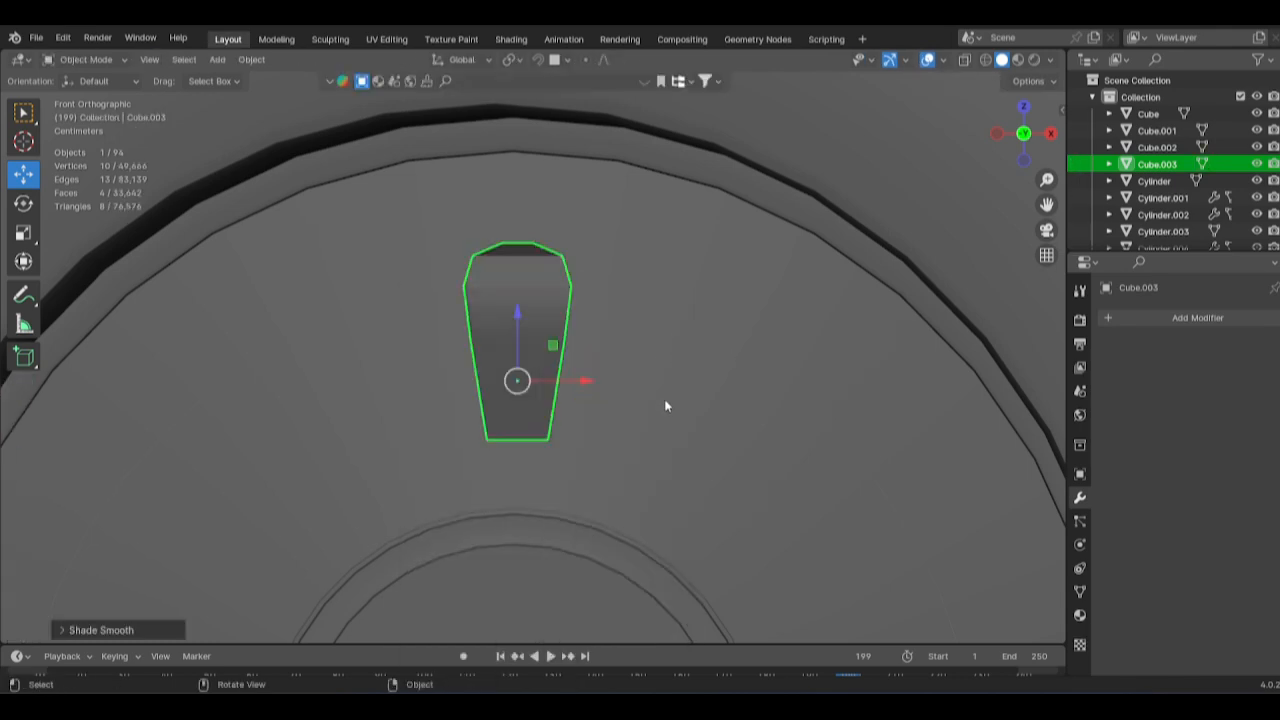
# Set the slot piece's origin to the 3D cursor at the hub centre.
pyautogui.press('Tab')
pyautogui.scroll(-3, 665, 402)
pyautogui.press('Tab')
pyautogui.scroll(-3, 665, 403)
pyautogui.click(572, 461)
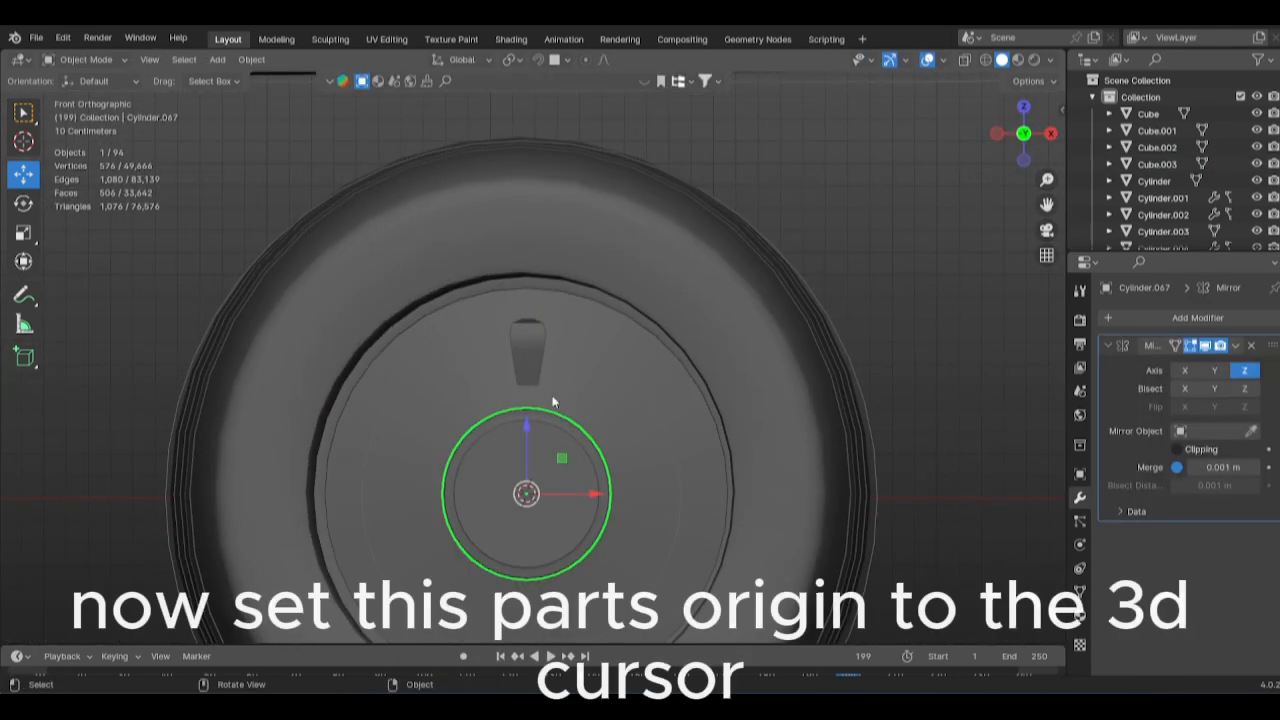
pyautogui.click(528, 345)
pyautogui.click(257, 60)
pyautogui.moveTo(287, 97)
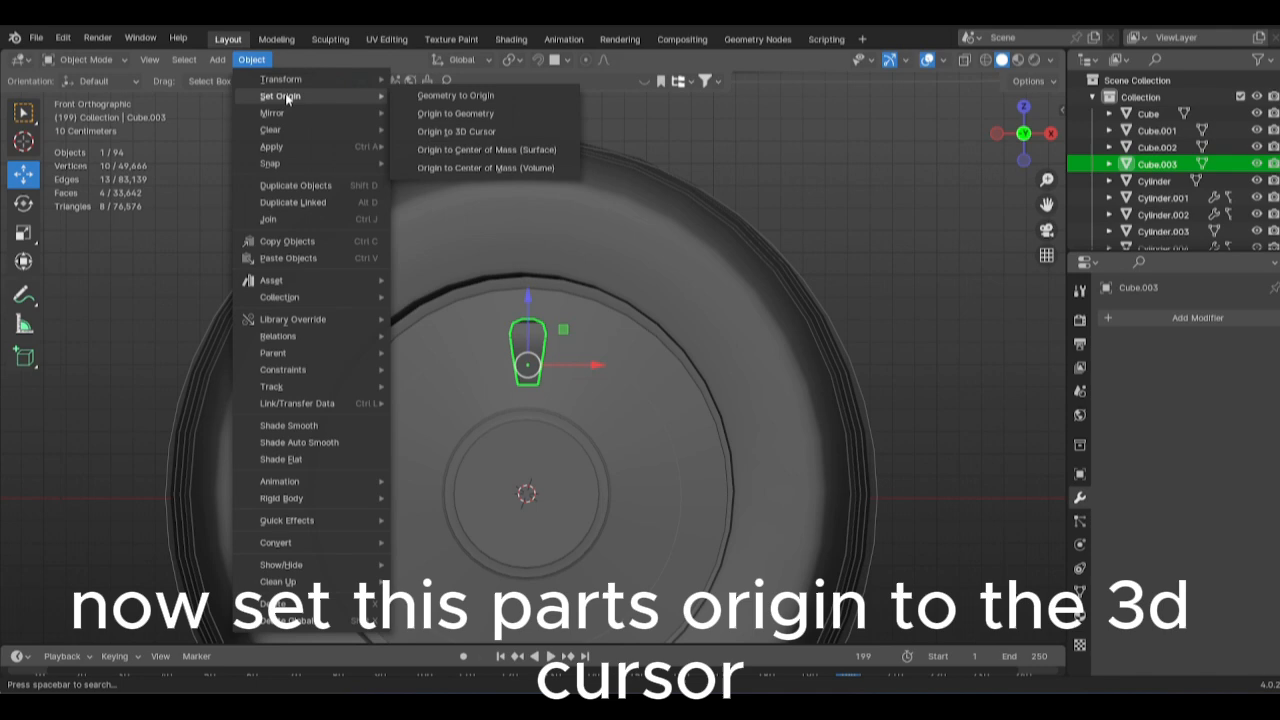
pyautogui.click(474, 132)
pyautogui.hotkey('shift', 'd')
pyautogui.press('Escape')
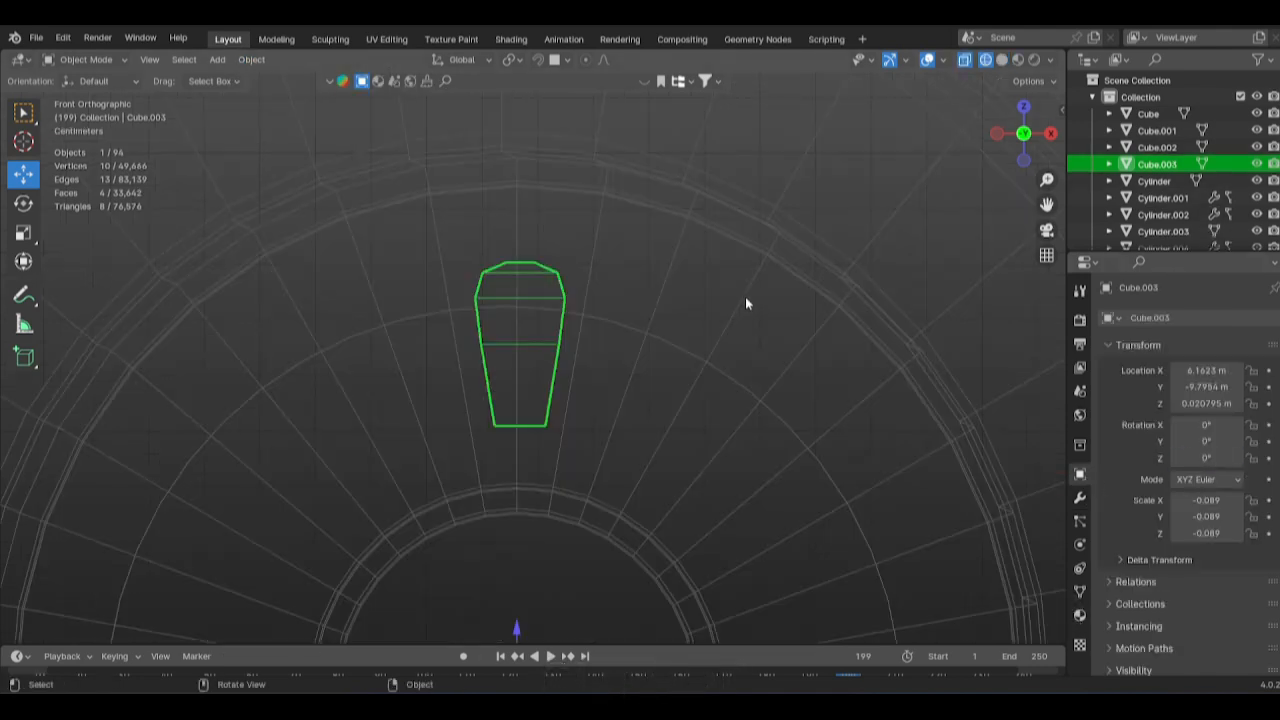
# Narrow the slot piece along the X axis to an X scale of -0.070.
pyautogui.press('s')
pyautogui.press('x')
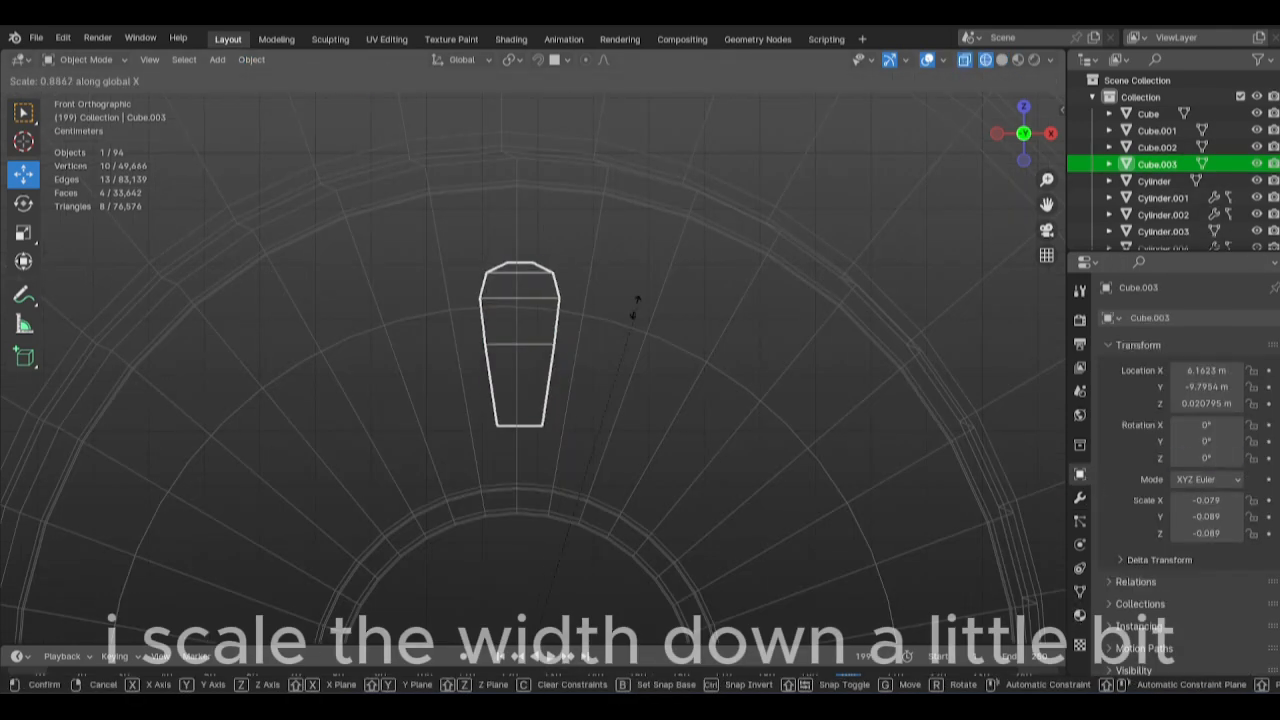
pyautogui.click(660, 414)
pyautogui.press('z')
pyautogui.click(1011, 411)
pyautogui.scroll(-5, 674, 377)
pyautogui.press('Tab')
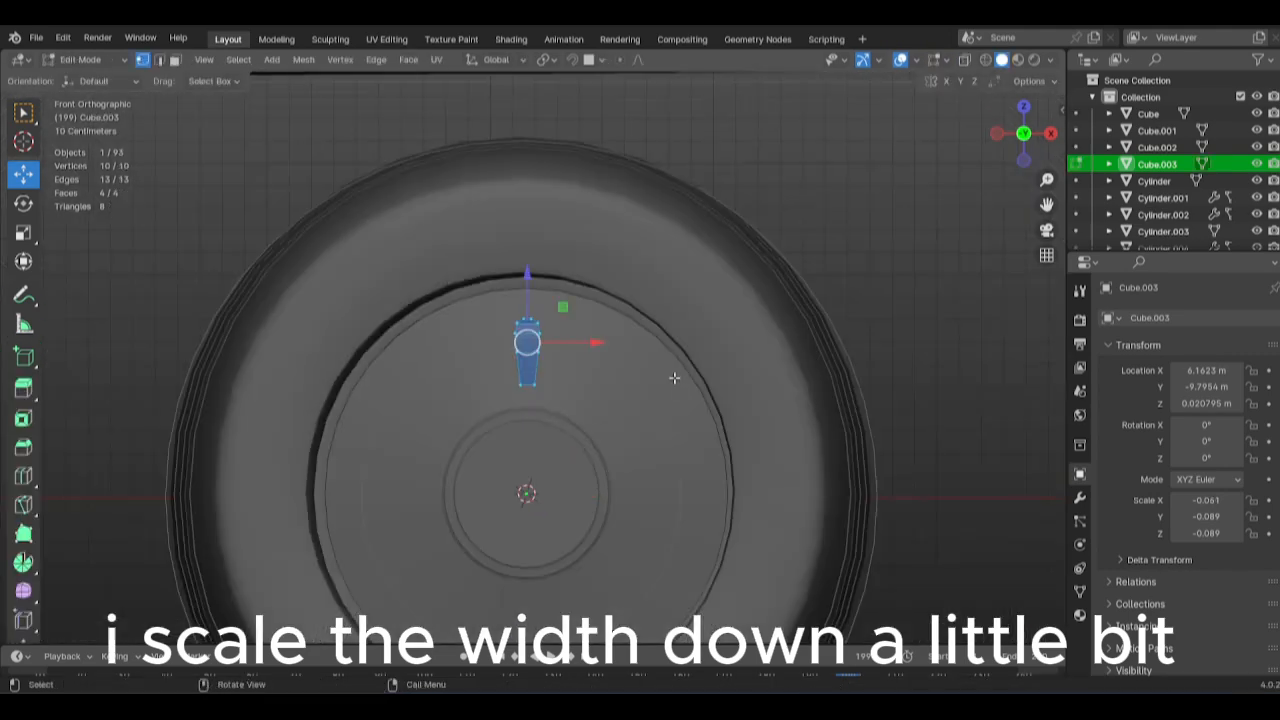
pyautogui.press('Tab')
pyautogui.press('s')
pyautogui.press('x')
pyautogui.click(647, 413)
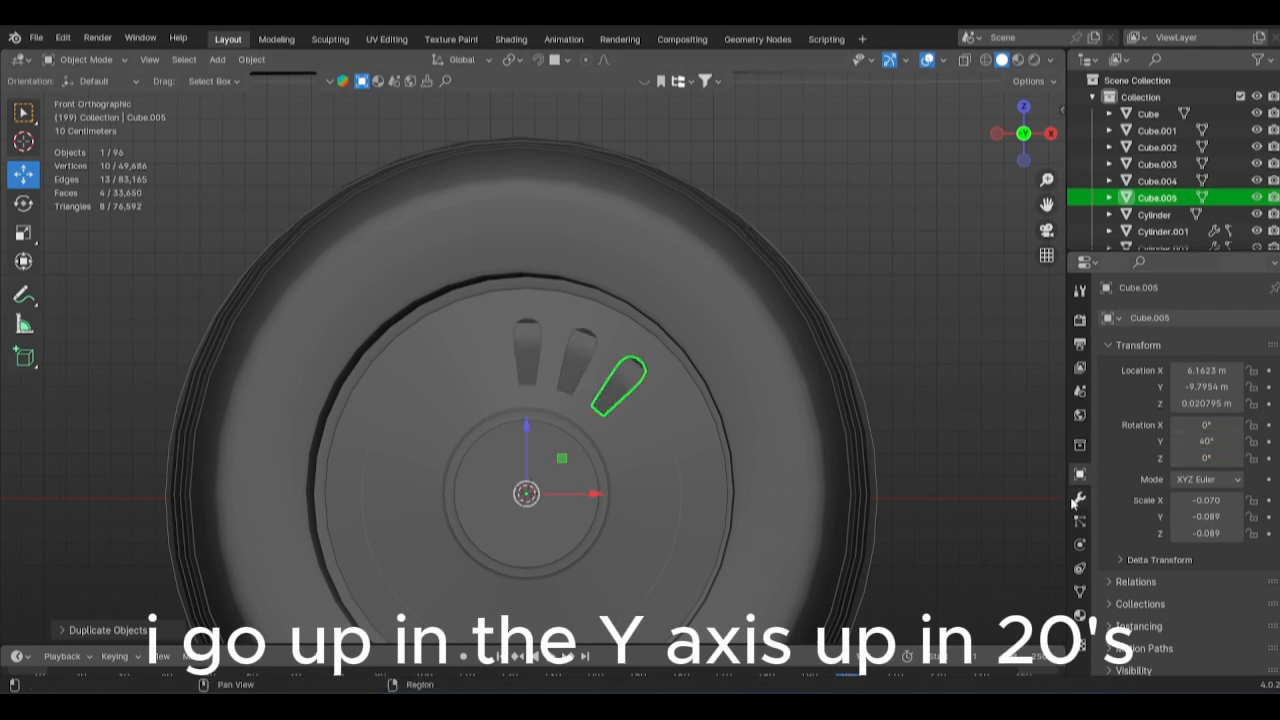
# Duplicate the slot piece around the hub in 20° increments of Y rotation, from 60° up to 180°.
pyautogui.scroll(2, 952, 474)
pyautogui.hotkey('shift', 'd')
pyautogui.rightClick(952, 474)
pyautogui.click(1221, 442)
pyautogui.write('80')
pyautogui.press('Return')
pyautogui.scroll(-4, 750, 547)
pyautogui.hotkey('shift', 'd')
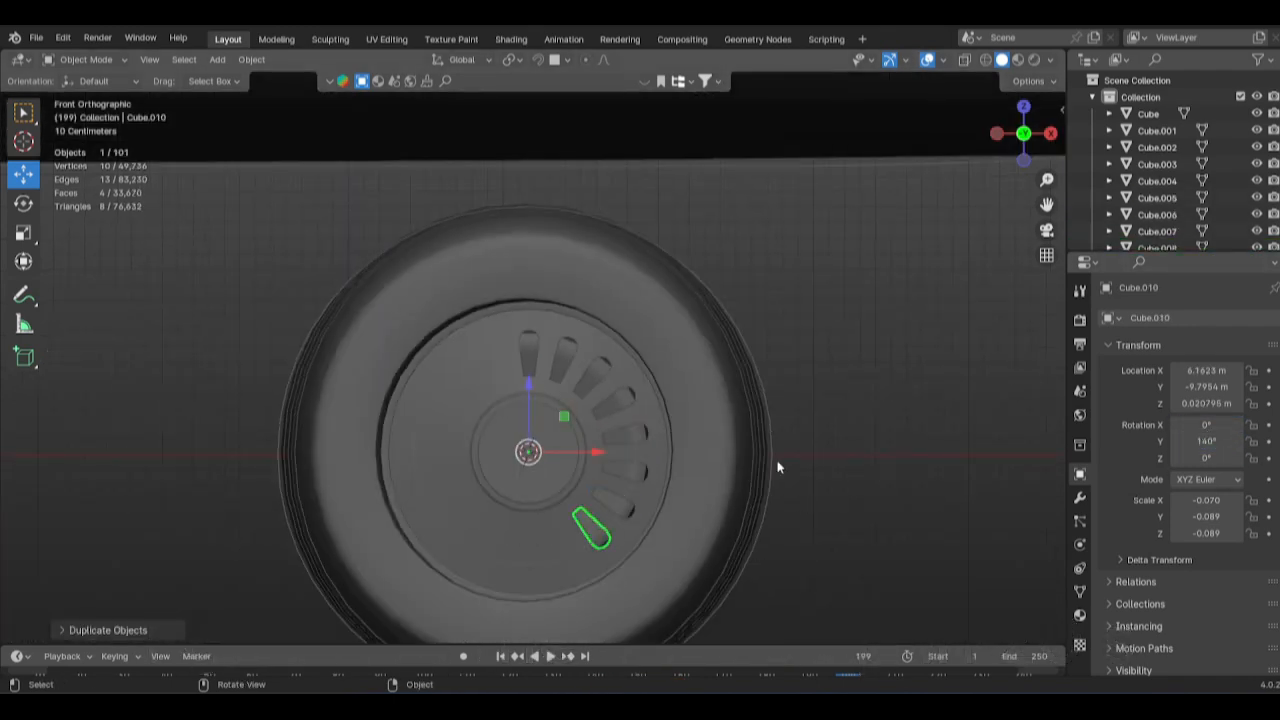
pyautogui.press('Return')
pyautogui.scroll(1, 600, 570)
# Select all the slot pieces between the topmost and bottommost ones and join them into one object.
pyautogui.click(570, 588)
pyautogui.keyDown('shift'); pyautogui.click(606, 566); pyautogui.keyUp('shift')
pyautogui.keyDown('shift'); pyautogui.click(652, 498); pyautogui.keyUp('shift')
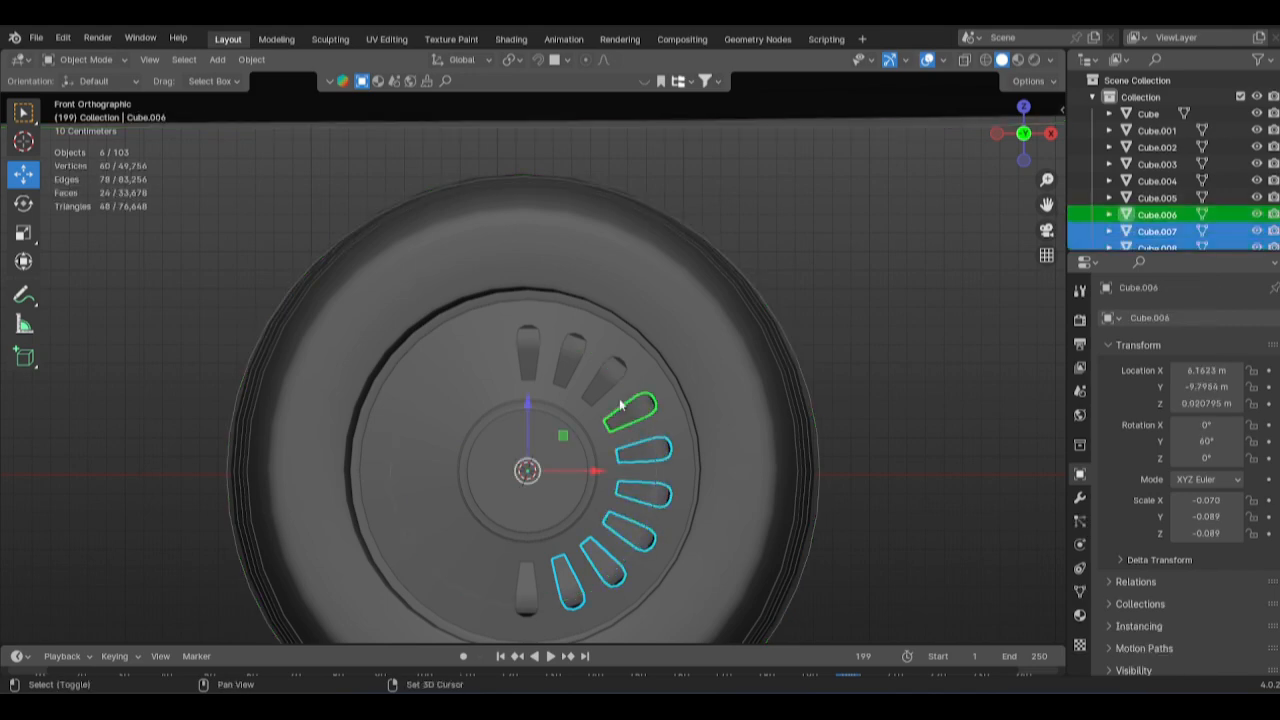
# Add a Mirror modifier to the joined slots, mirroring them across the X axis to the other half of the wheel.
pyautogui.click(1080, 497)
pyautogui.click(1197, 318)
pyautogui.click(975, 369)
pyautogui.press('Tab')
pyautogui.press('Tab')
pyautogui.click(1215, 371)
pyautogui.click(1185, 371)
pyautogui.scroll(4, 632, 386)
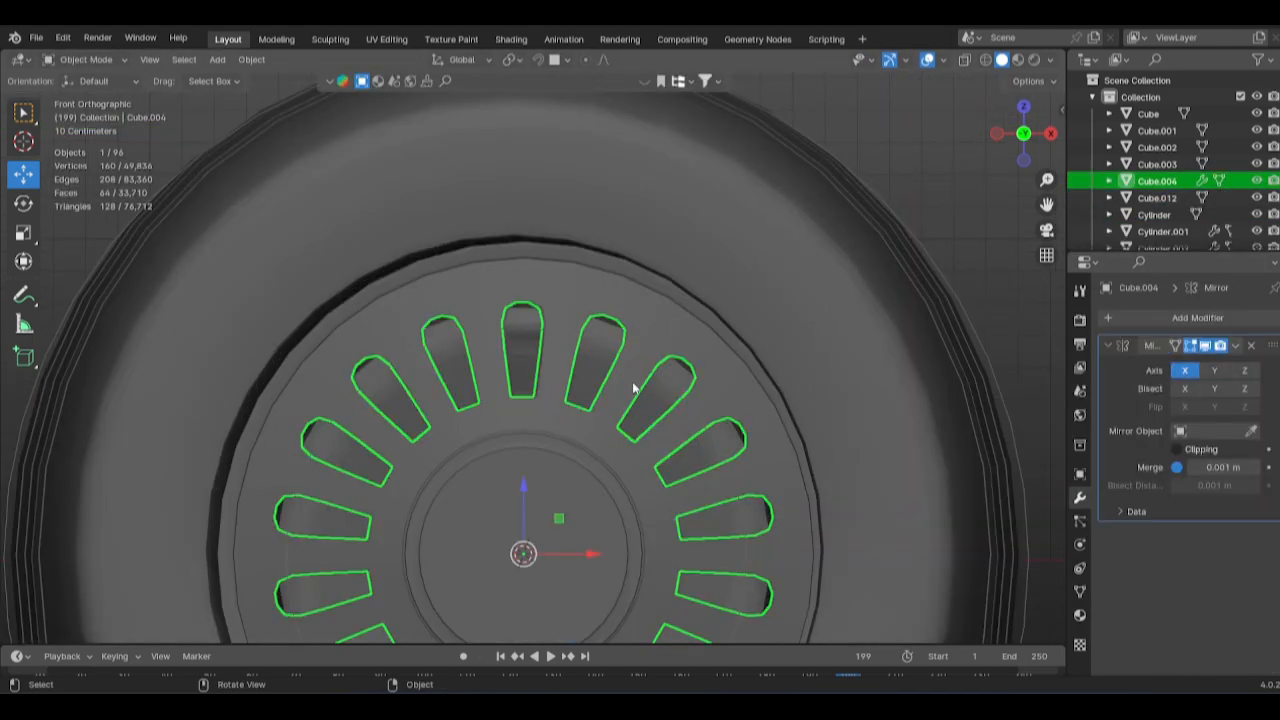
# Apply the Mirror modifier and clean up stray vertices in the mirrored slot mesh.
pyautogui.press('Tab')
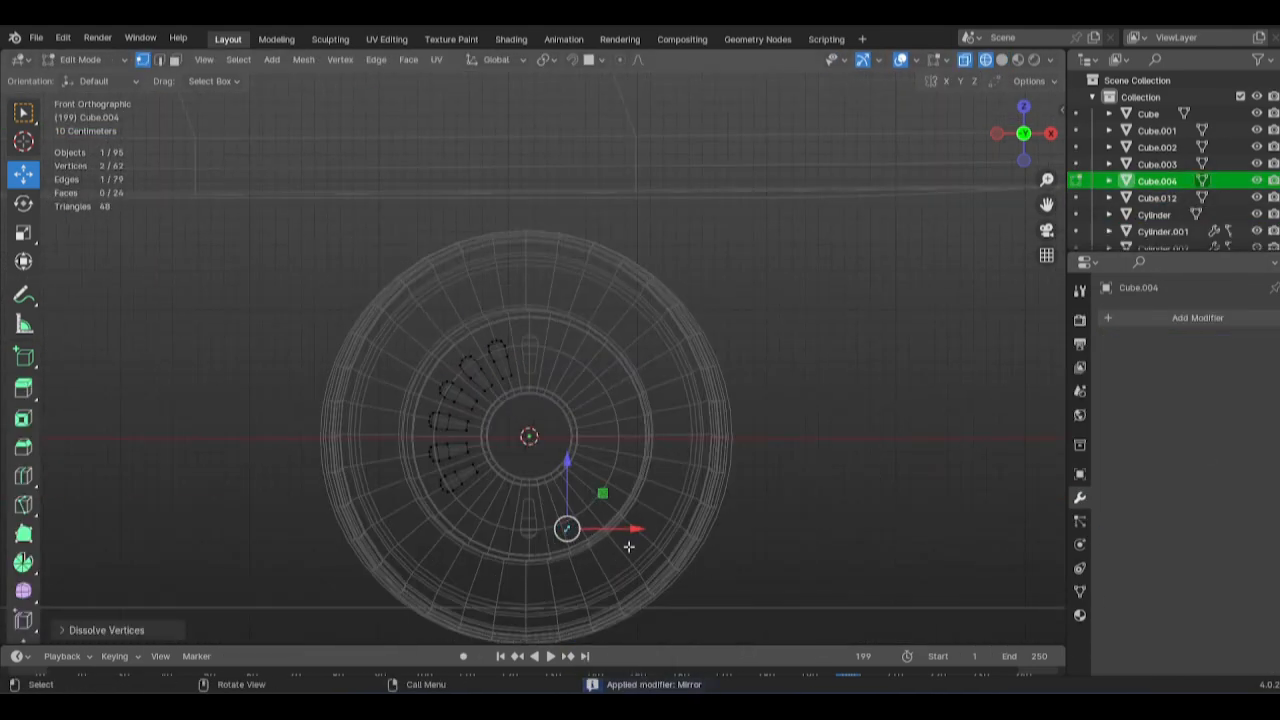
pyautogui.hotkey('shift', 'z')
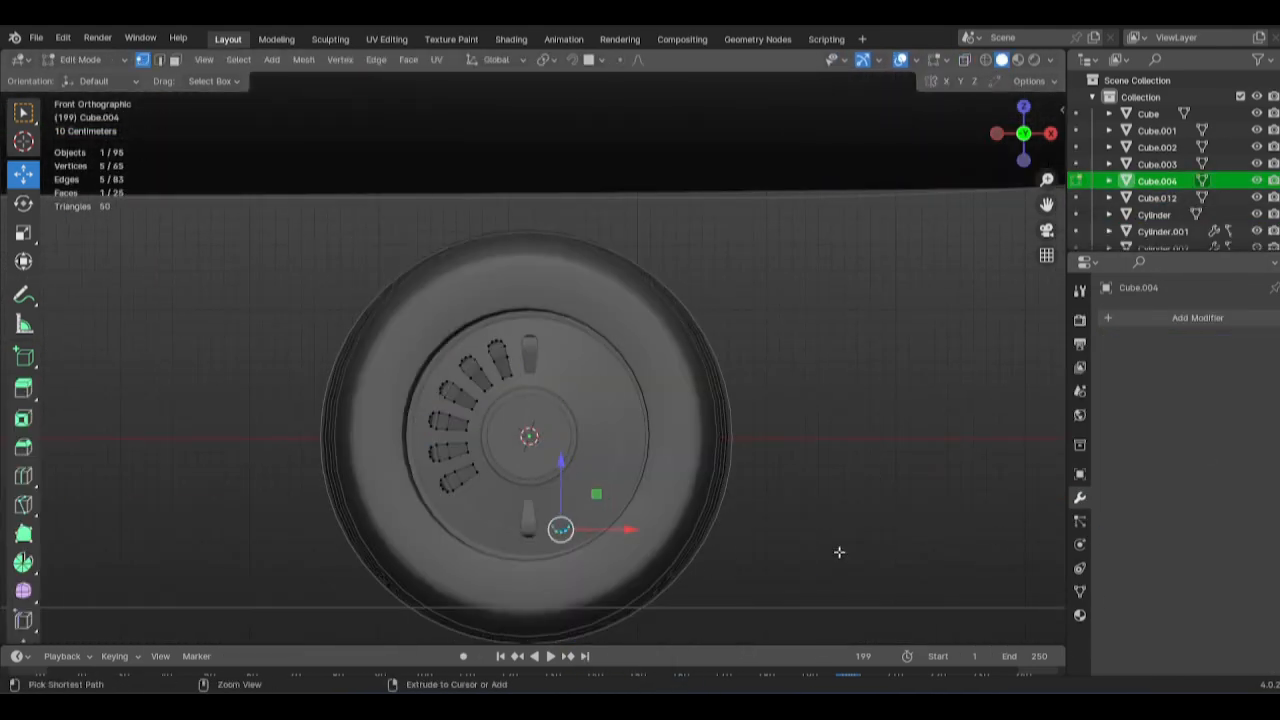
pyautogui.hotkey('shift', 'z')
pyautogui.scroll(5, 837, 551)
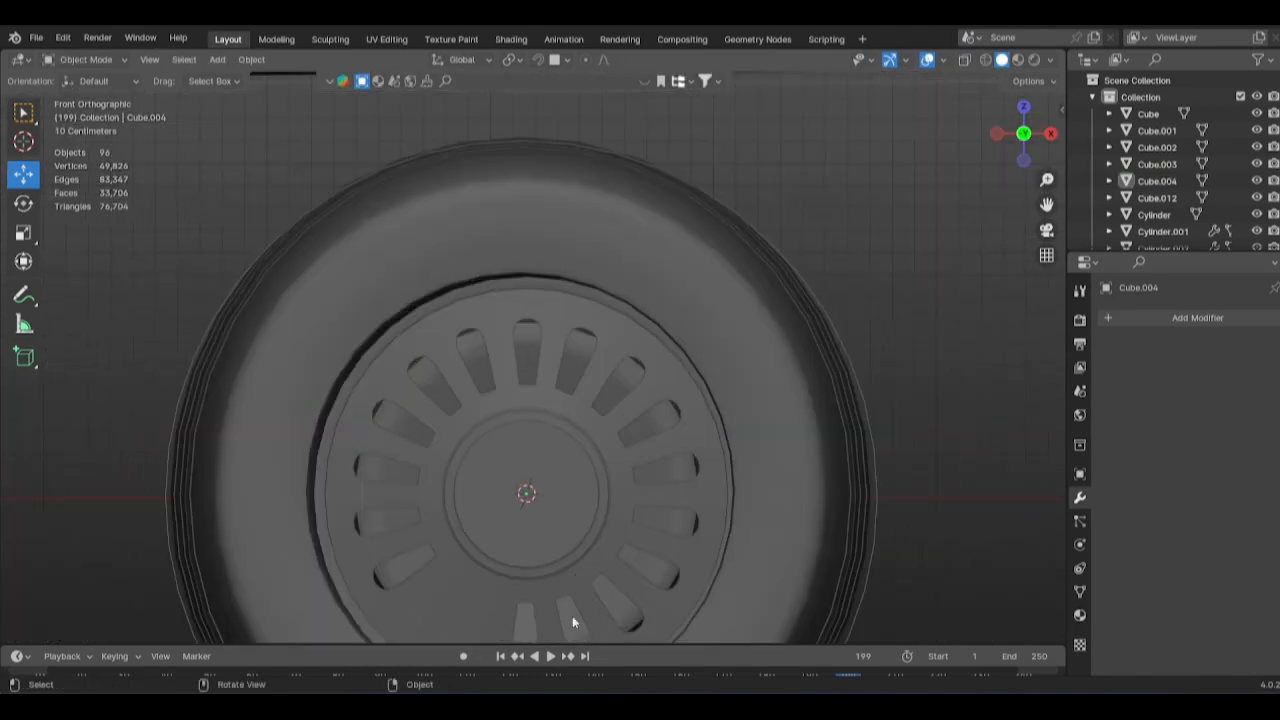
# Cut the outline of the full slot ring into the wheel's mesh with Knife Project.
pyautogui.scroll(3, 572, 616)
pyautogui.click(556, 440)
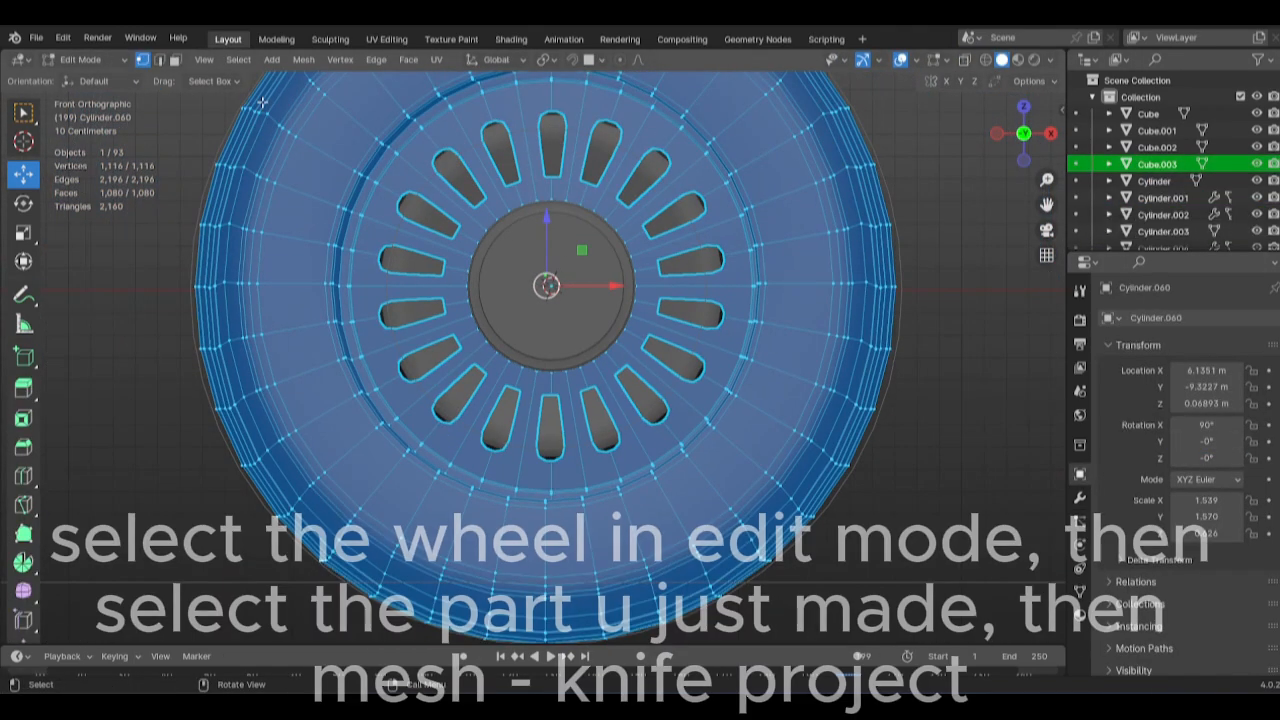
pyautogui.click(303, 59)
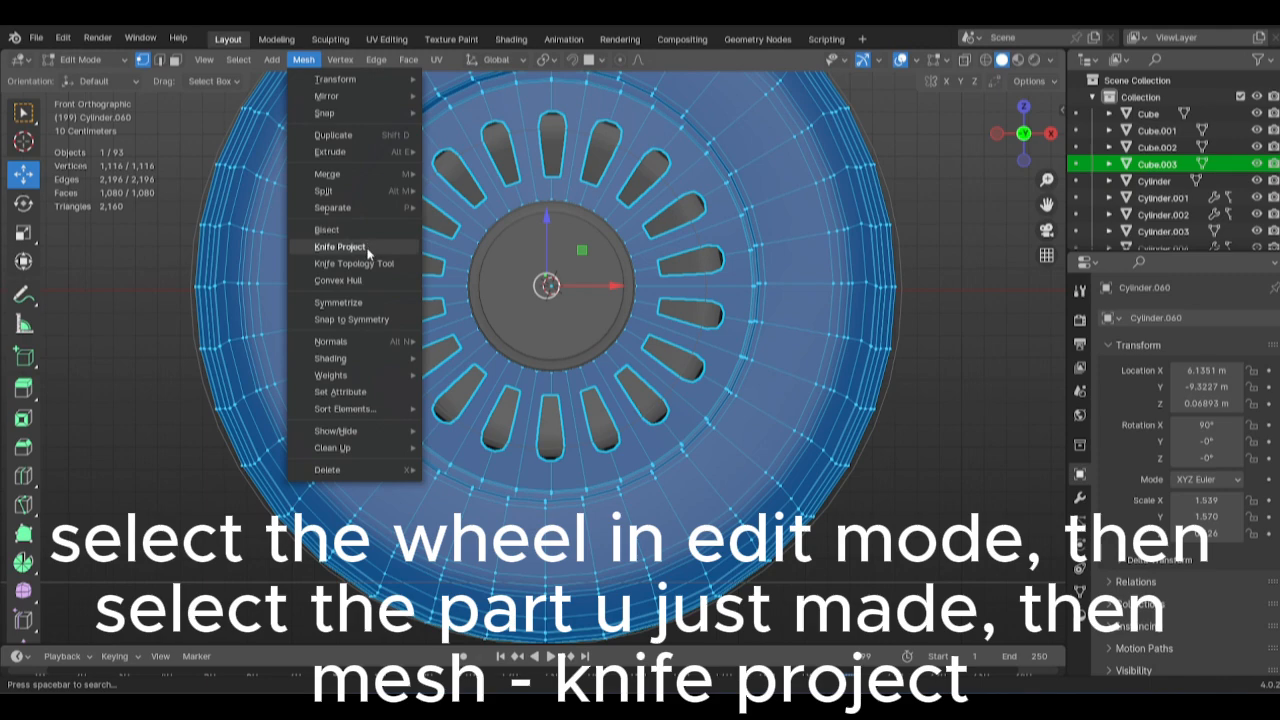
pyautogui.click(340, 247)
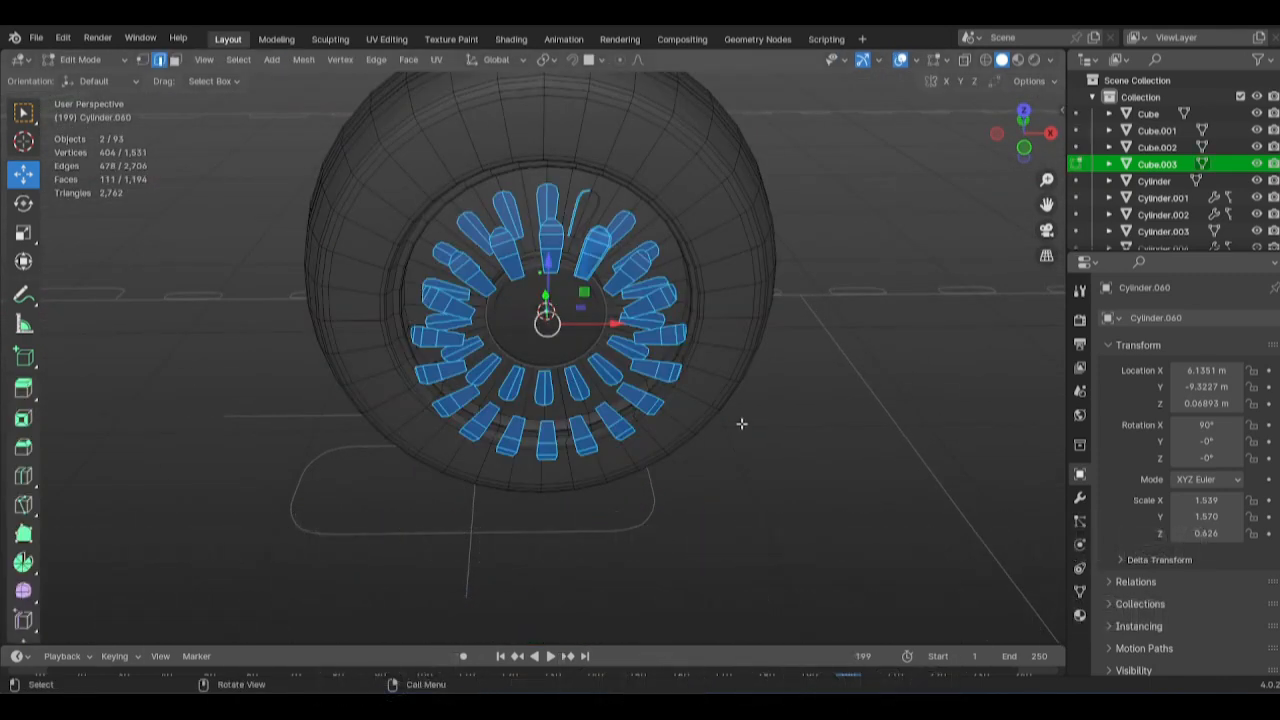
# Add the unselected faces of the partly selected slot beside the topmost one to the face selection.
pyautogui.scroll(6, 600, 290)
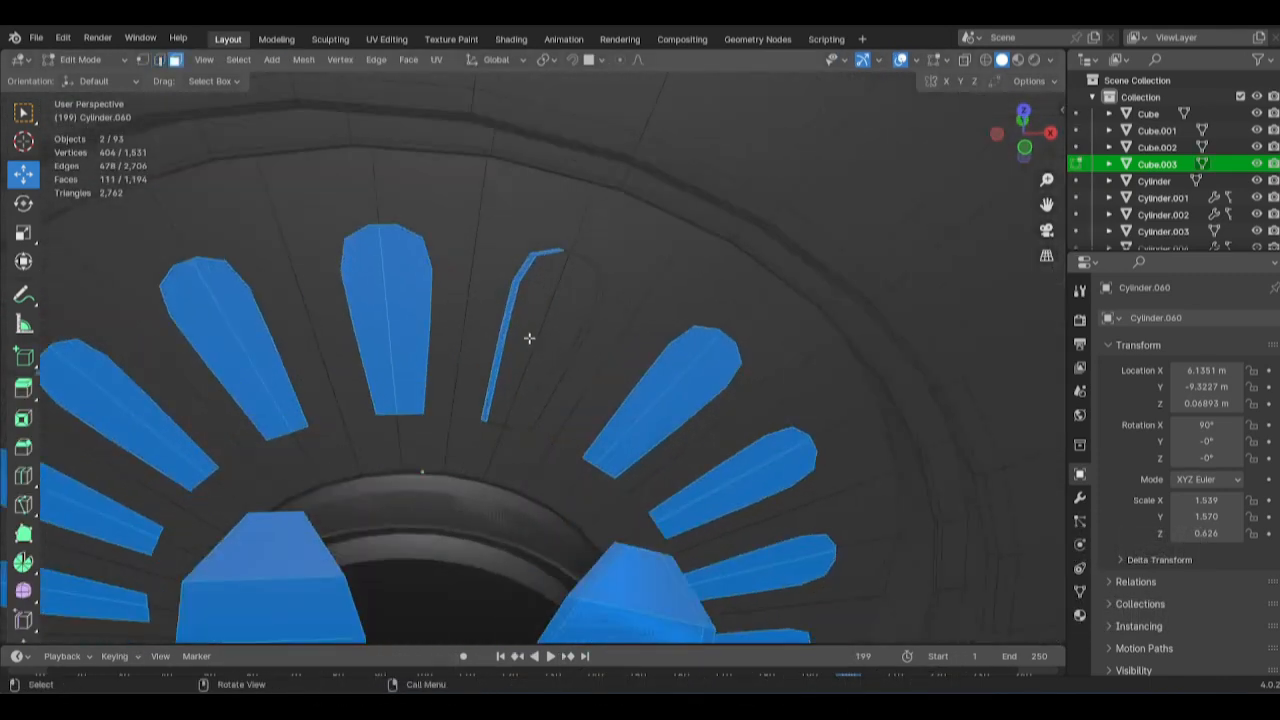
pyautogui.keyDown('shift'); pyautogui.click(567, 347); pyautogui.keyUp('shift')
pyautogui.moveTo(567, 347); pyautogui.dragTo(700, 486, button='middle')
pyautogui.scroll(-5, 511, 524)
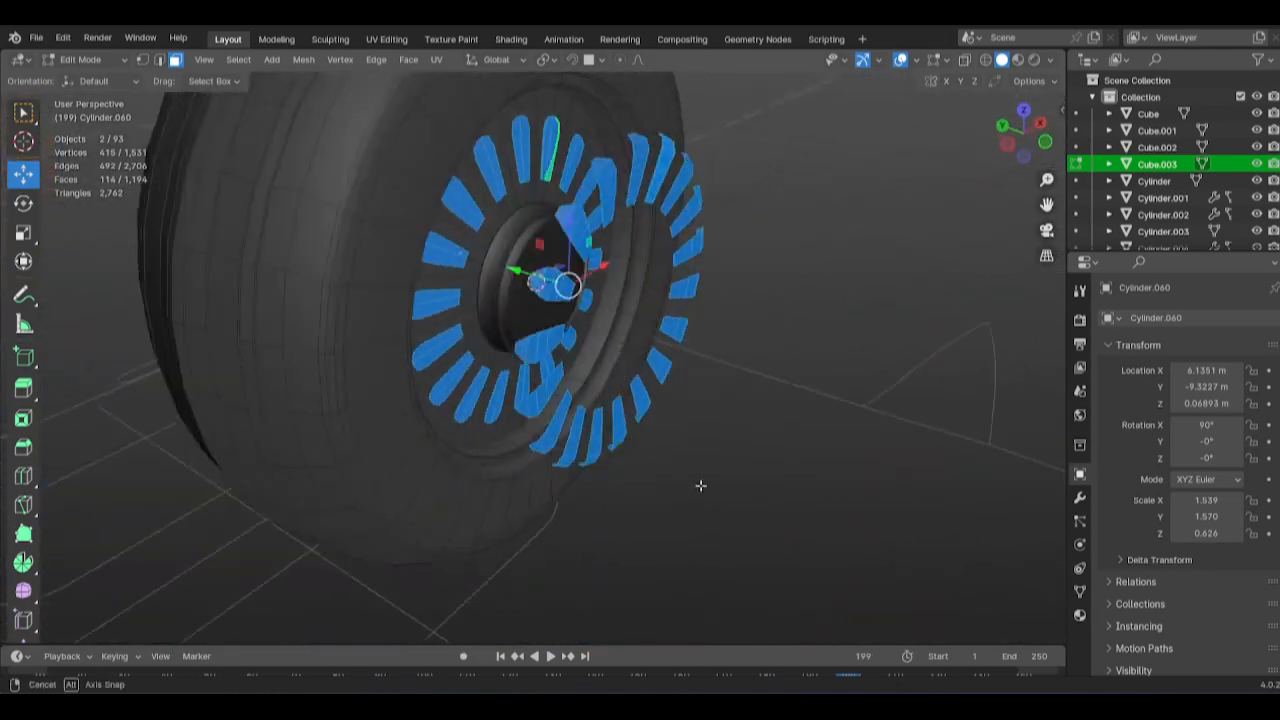
# Hide the slot cutter object and reopen only the wheel's mesh for editing.
pyautogui.scroll(3, 690, 475)
pyautogui.press('Tab')
pyautogui.press('h')
pyautogui.click(508, 440)
pyautogui.press('Tab')
# Extrude the selected slot faces back into the wheel disc to form recessed openings around the hub.
pyautogui.moveTo(522, 358); pyautogui.dragTo(500, 351, button='middle')
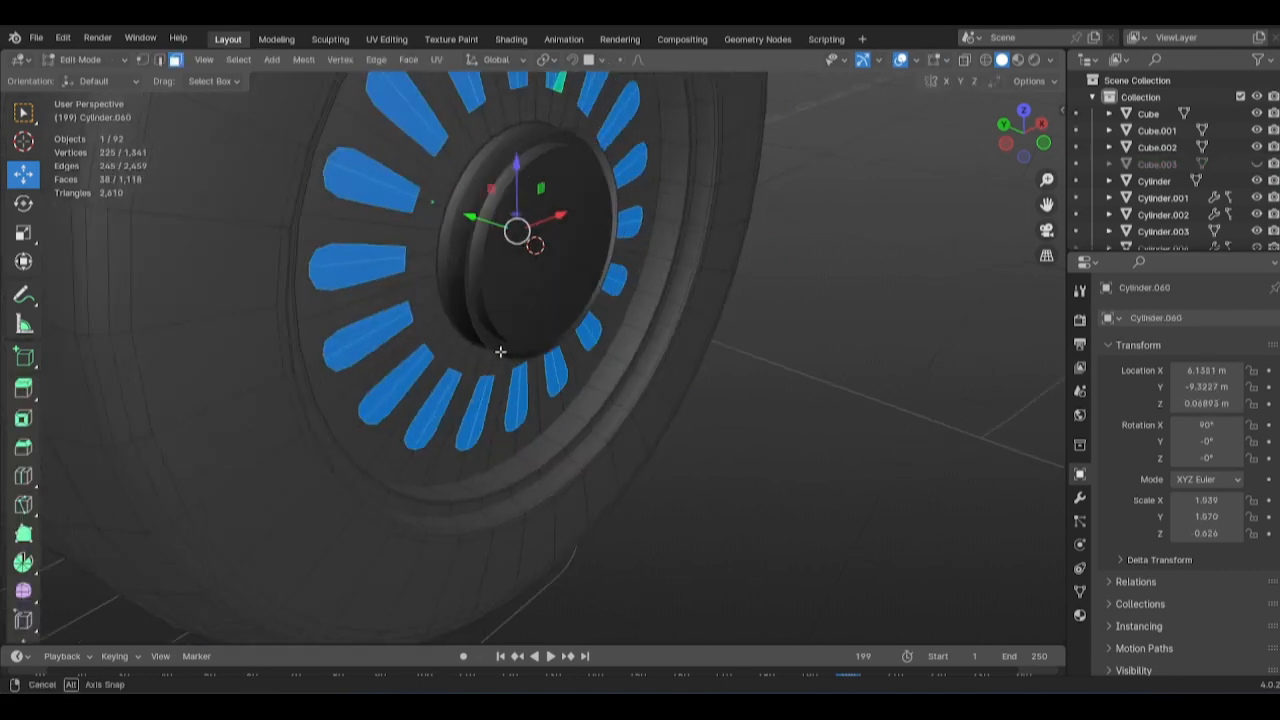
pyautogui.scroll(1, 500, 345)
pyautogui.keyDown('alt'); pyautogui.middleClick(491, 226); pyautogui.keyUp('alt')
pyautogui.moveTo(696, 278); pyautogui.dragTo(731, 281, button='middle')
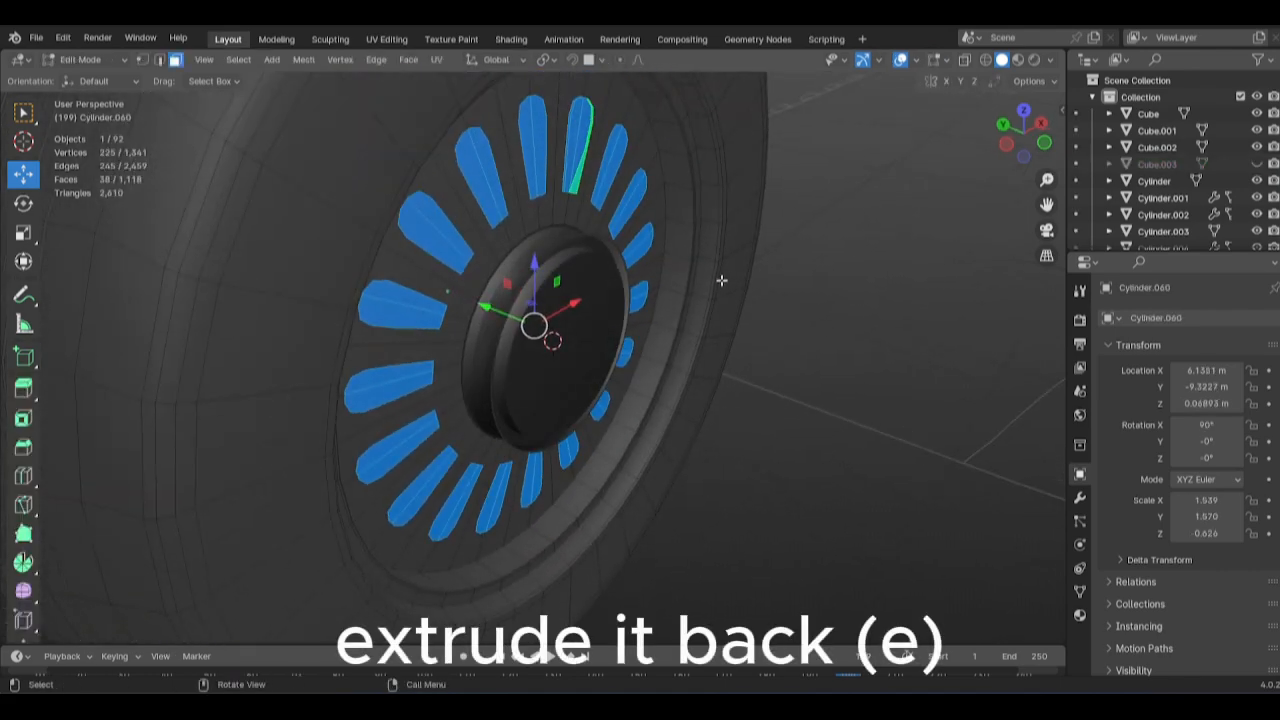
pyautogui.moveTo(864, 311)
pyautogui.mouseDown(button='middle')
pyautogui.moveTo(690, 287)
pyautogui.moveTo(870, 309)
pyautogui.moveTo(849, 294)
pyautogui.mouseUp(button='middle')
pyautogui.press('Tab')
pyautogui.press('Tab')
pyautogui.press('e')
pyautogui.click(890, 301)
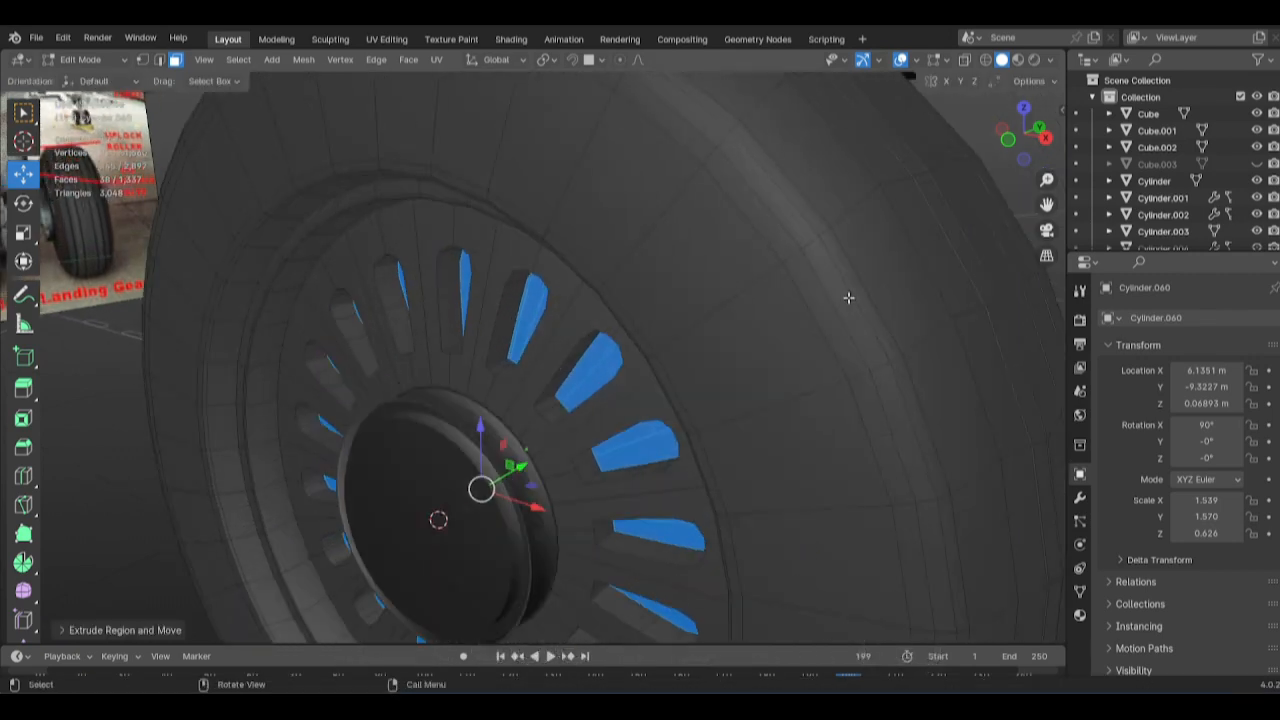
# Try to bevel the selected edges at the bottom of the recessed slots with two segments.
pyautogui.scroll(5, 847, 302)
pyautogui.press('2')
pyautogui.hotkey('ctrl', 'b')
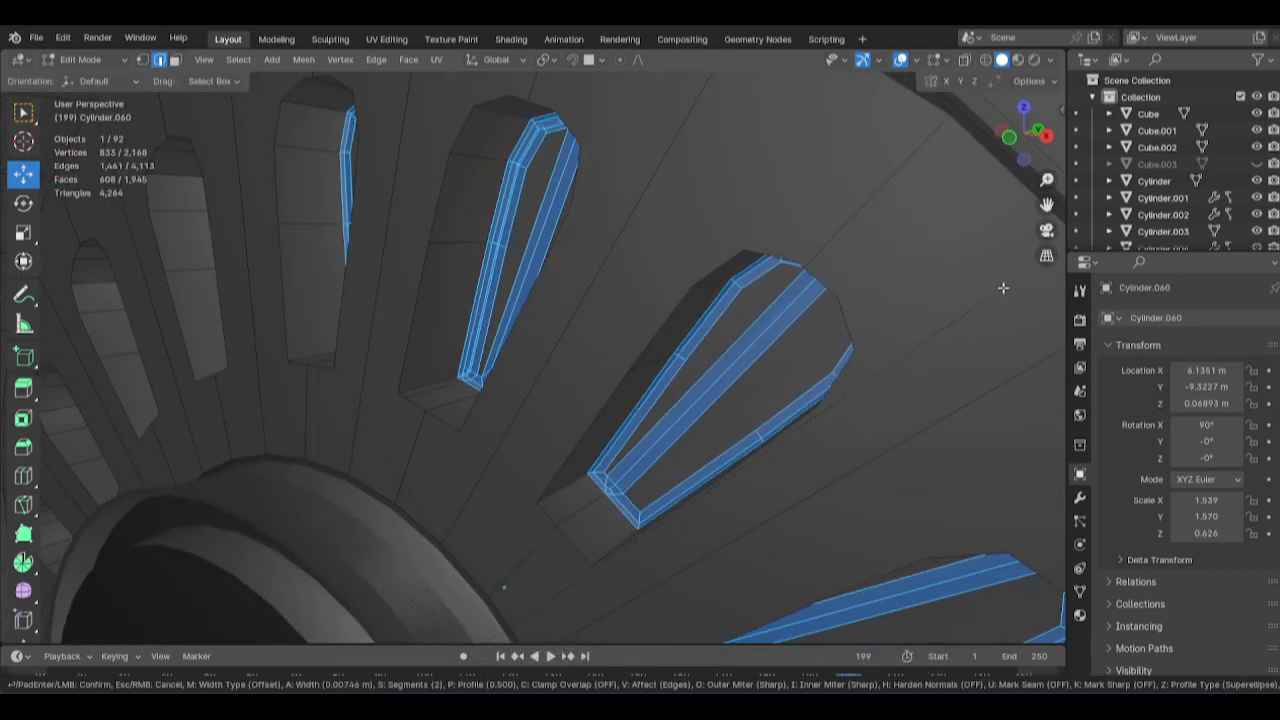
pyautogui.click(1000, 287)
pyautogui.press('Tab')
pyautogui.scroll(-1, 820, 360)
pyautogui.hotkey('ctrl', 'z')
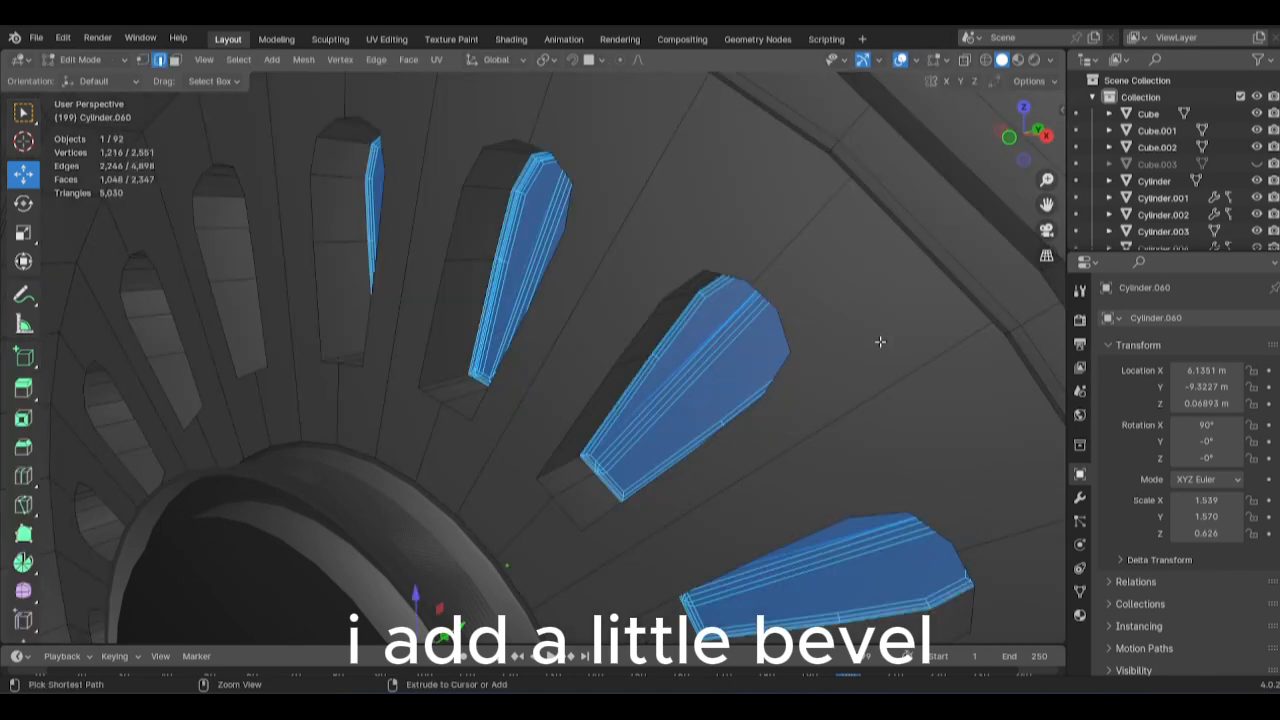
pyautogui.hotkey('ctrl', 'b')
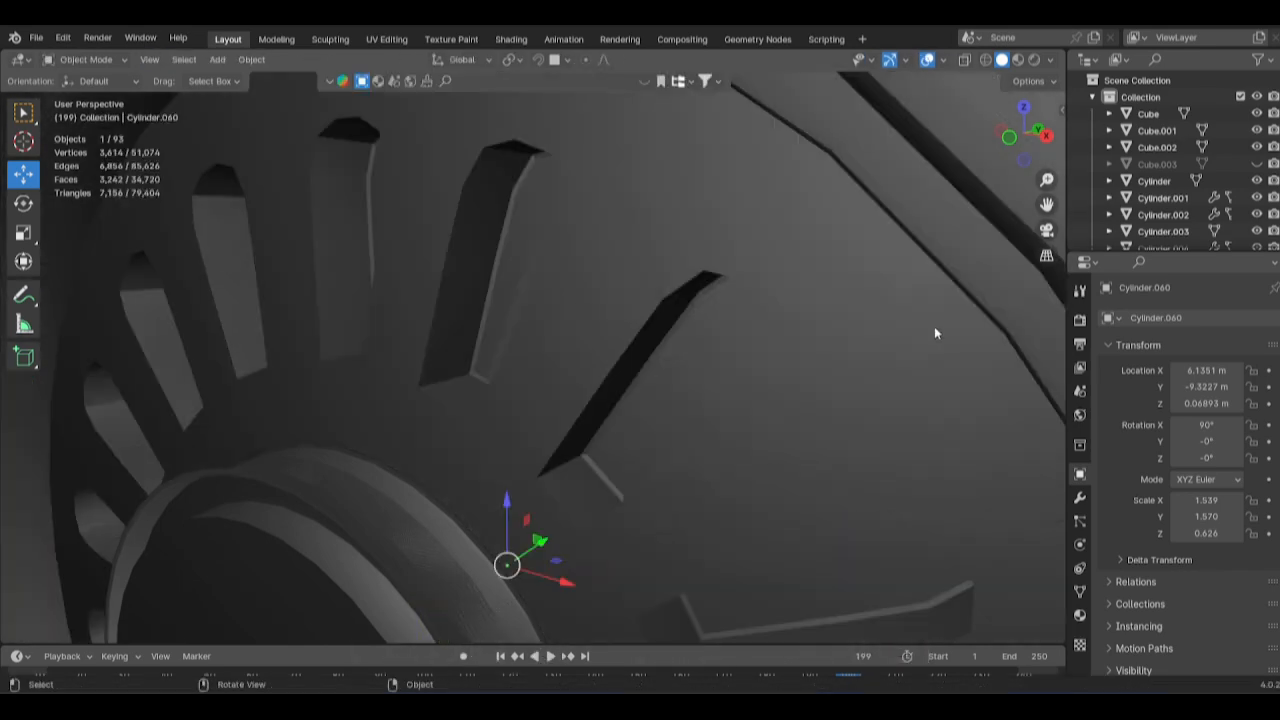
pyautogui.scroll(-3, 757, 337)
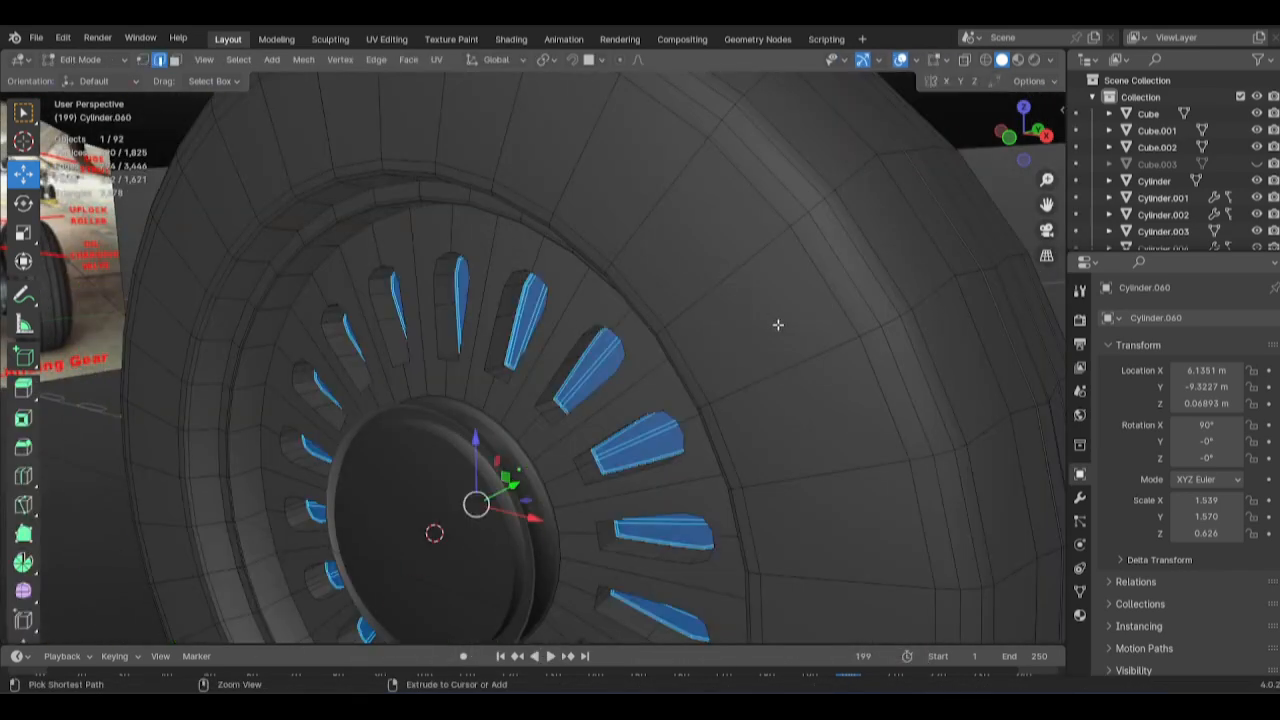
# Bevel the selected edges at the bottom of the recessed slots slightly.
pyautogui.scroll(5, 777, 323)
pyautogui.hotkey('ctrl', 'b')
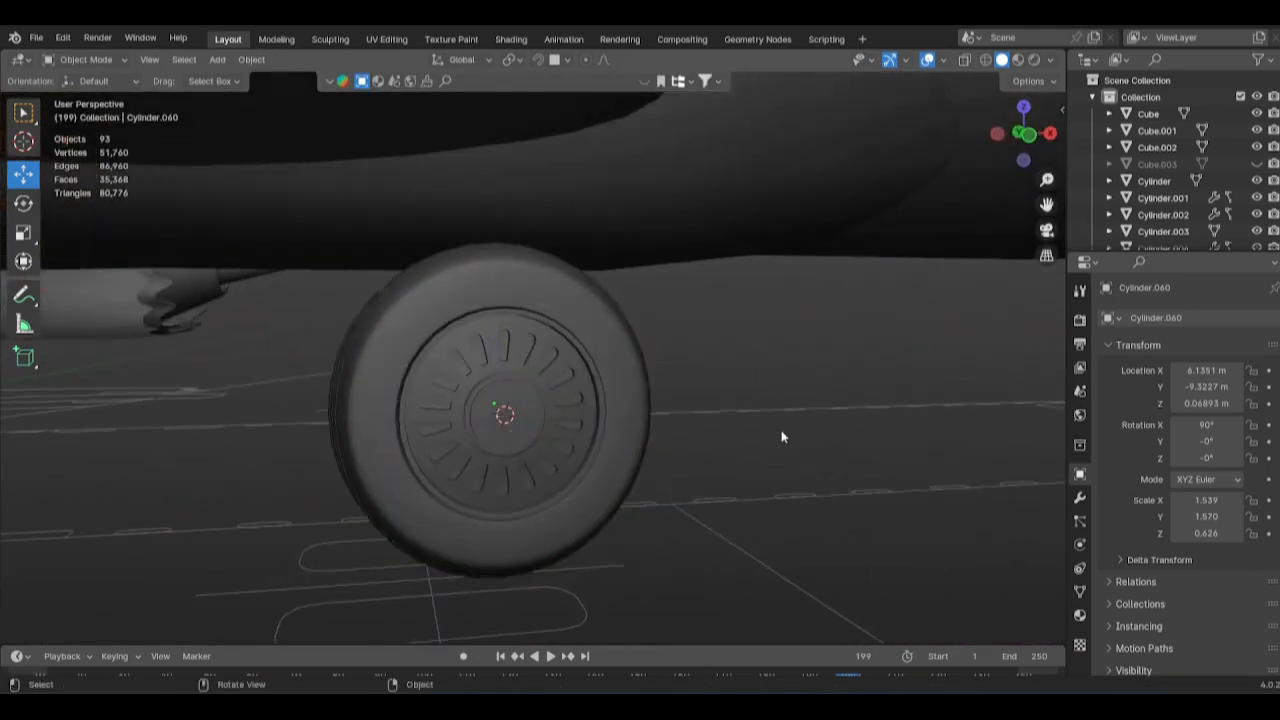
pyautogui.scroll(1, 669, 451)
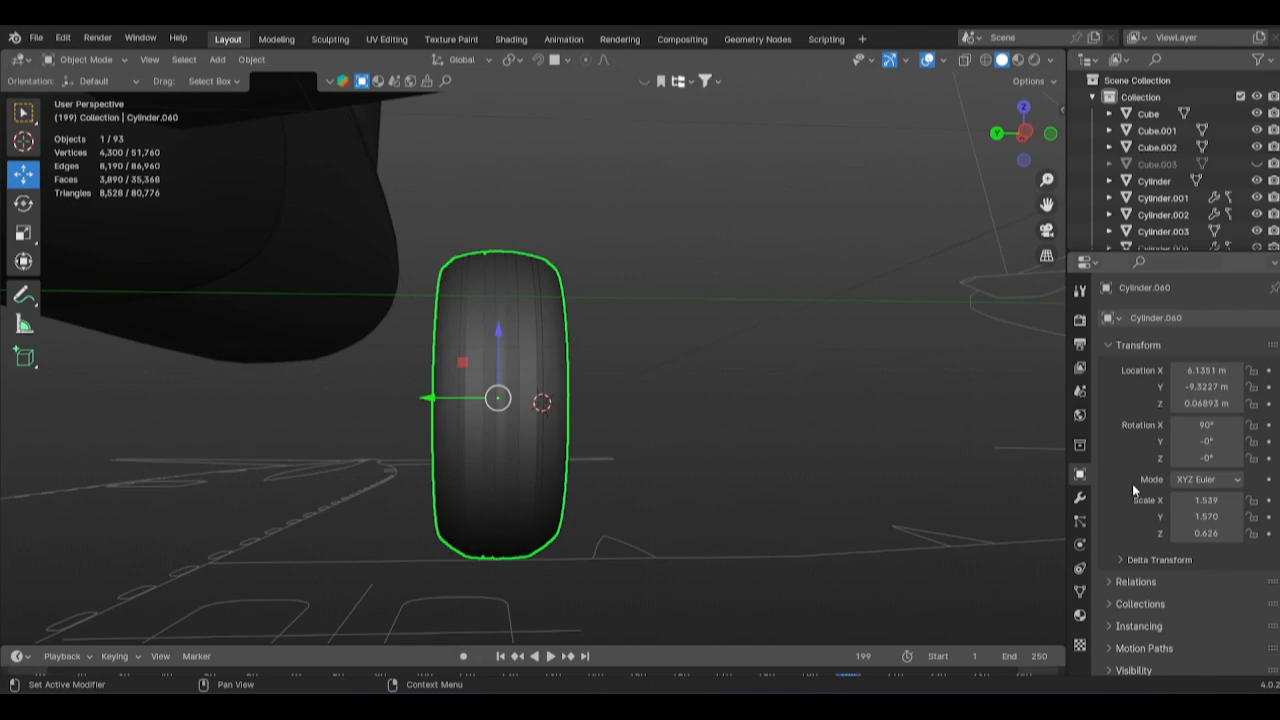
# Apply the wheel's Z-axis Mirror modifier and reopen its mesh for editing.
pyautogui.click(1079, 497)
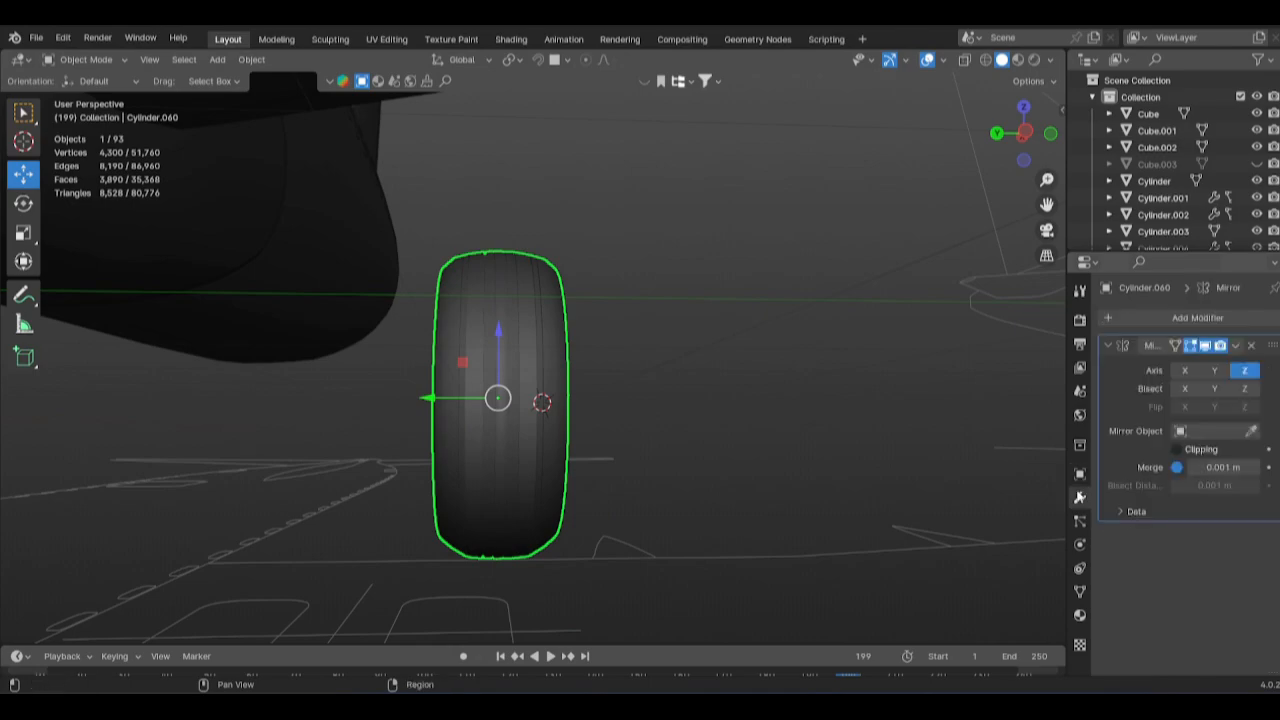
pyautogui.hotkey('ctrl', 'a')
pyautogui.press('Tab')
# Select the mirrored slotted rim faces on the wheel's inner side from a side view, including hidden geometry.
pyautogui.scroll(3, 400, 380)
pyautogui.moveTo(385, 375)
pyautogui.mouseDown(button='middle')
pyautogui.moveTo(490, 378)
pyautogui.moveTo(446, 380)
pyautogui.moveTo(554, 471)
pyautogui.moveTo(571, 455)
pyautogui.moveTo(494, 438)
pyautogui.moveTo(555, 432)
pyautogui.moveTo(240, 434)
pyautogui.mouseUp(button='middle')
pyautogui.press('3')
pyautogui.scroll(4, 468, 395)
pyautogui.keyDown('alt'); pyautogui.click(571, 455); pyautogui.keyUp('alt')
pyautogui.hotkey('shift', 'z')
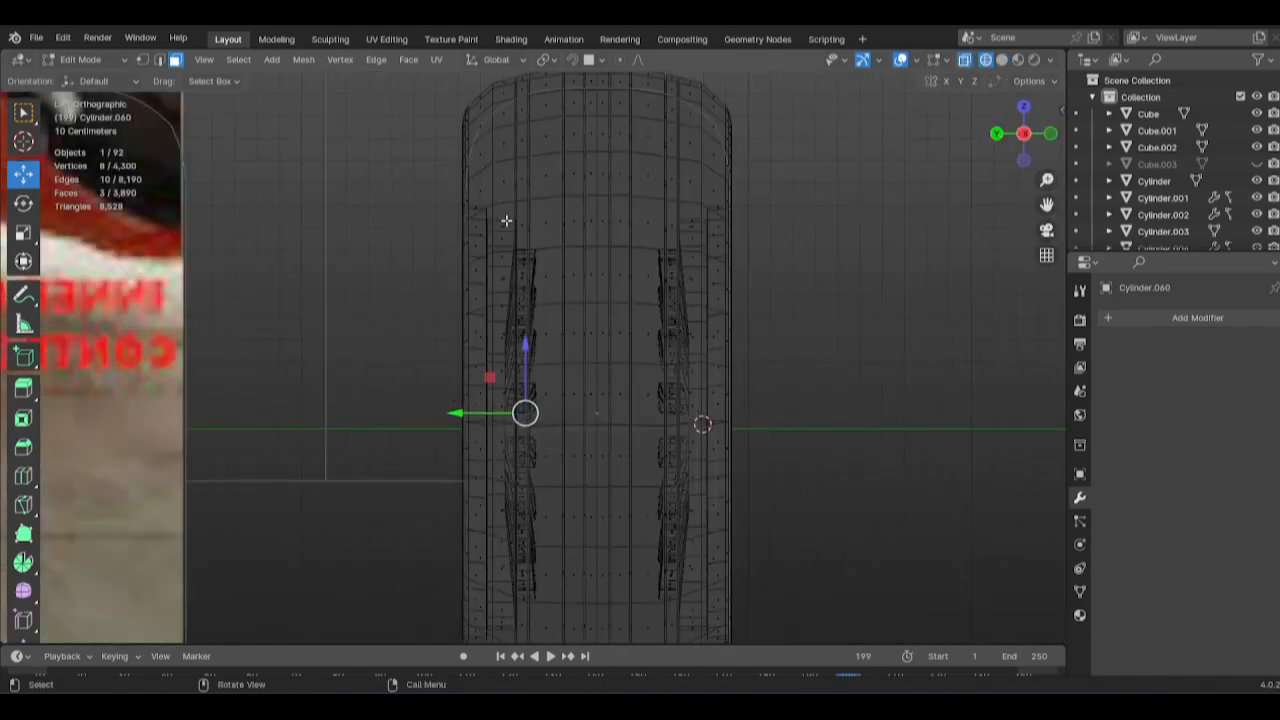
pyautogui.moveTo(560, 543); pyautogui.dragTo(561, 597)
pyautogui.press('z')
pyautogui.moveTo(560, 430); pyautogui.dragTo(530, 403, button='middle')
pyautogui.scroll(-8, 540, 357)
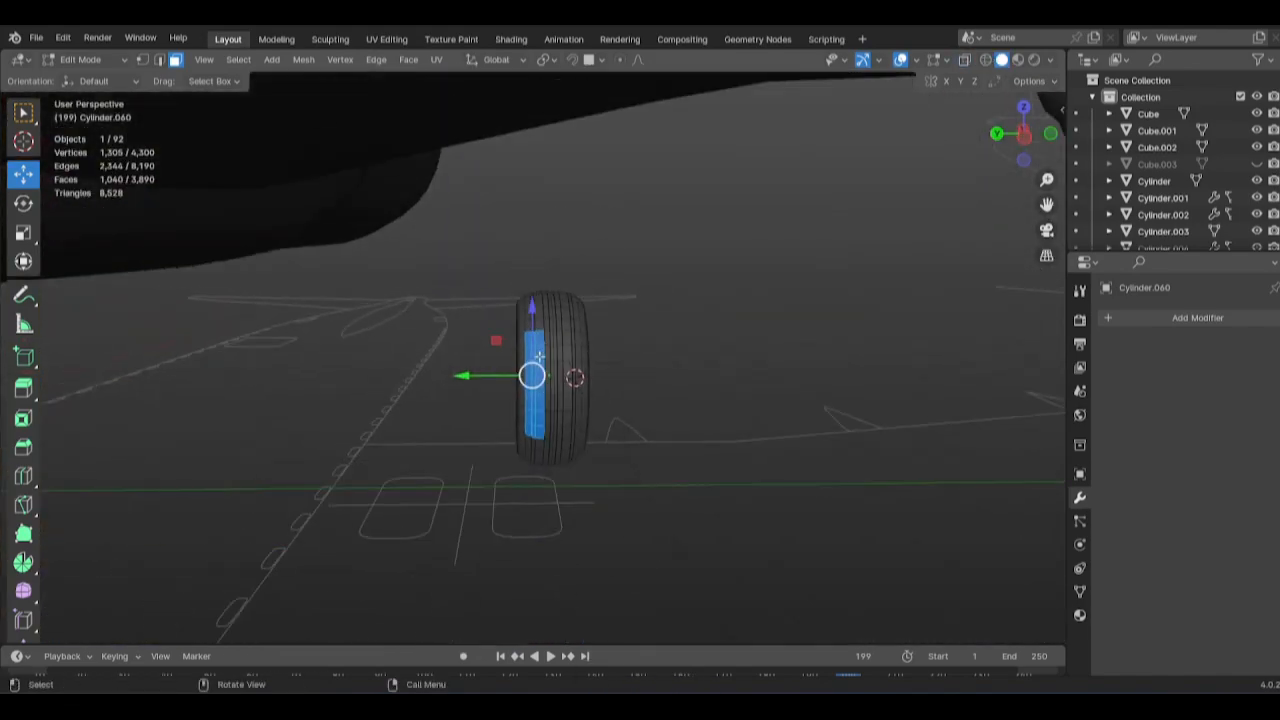
# Remove the stray tire tread faces from the selection and delete the slotted rim faces on the wheel's inner side.
pyautogui.keyDown('ctrl'); pyautogui.moveTo(562, 446); pyautogui.dragTo(566, 474); pyautogui.keyUp('ctrl')
pyautogui.moveTo(446, 478); pyautogui.dragTo(517, 523, button='middle')
pyautogui.scroll(5, 560, 490)
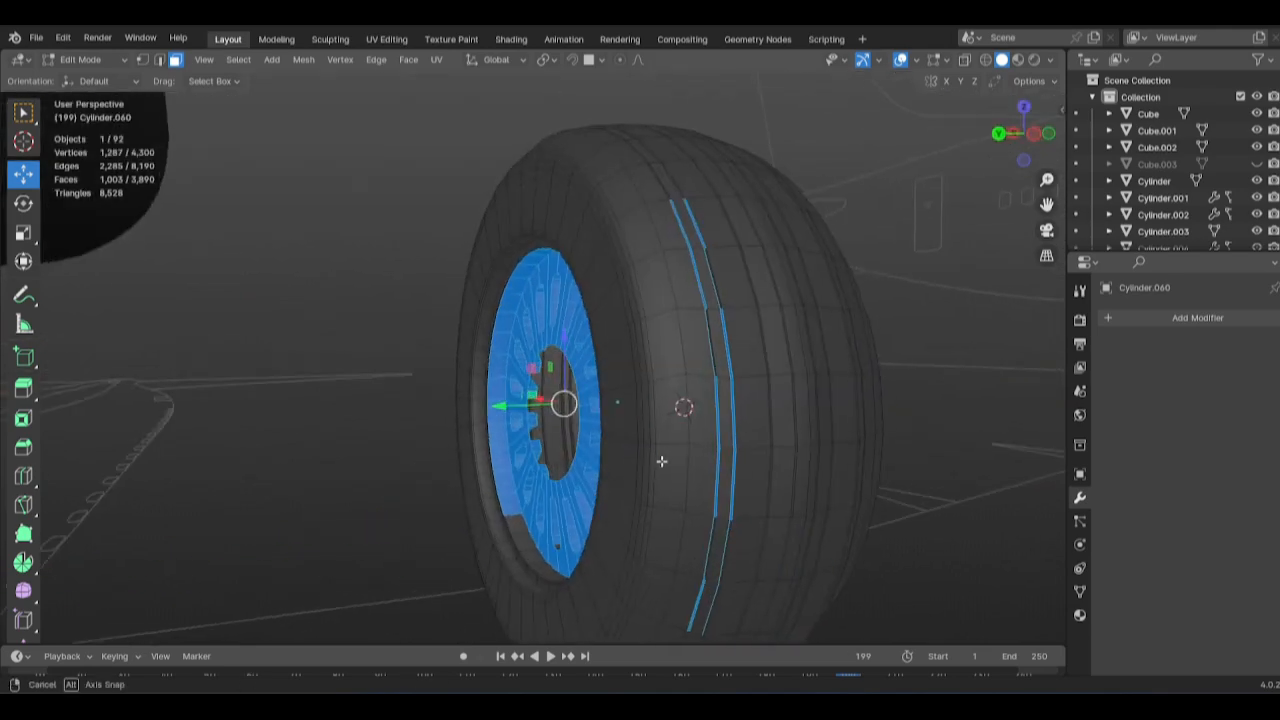
pyautogui.moveTo(660, 460)
pyautogui.mouseDown(button='middle')
pyautogui.moveTo(814, 457)
pyautogui.moveTo(799, 366)
pyautogui.moveTo(582, 313)
pyautogui.mouseUp(button='middle')
pyautogui.hotkey('shift', 'z')
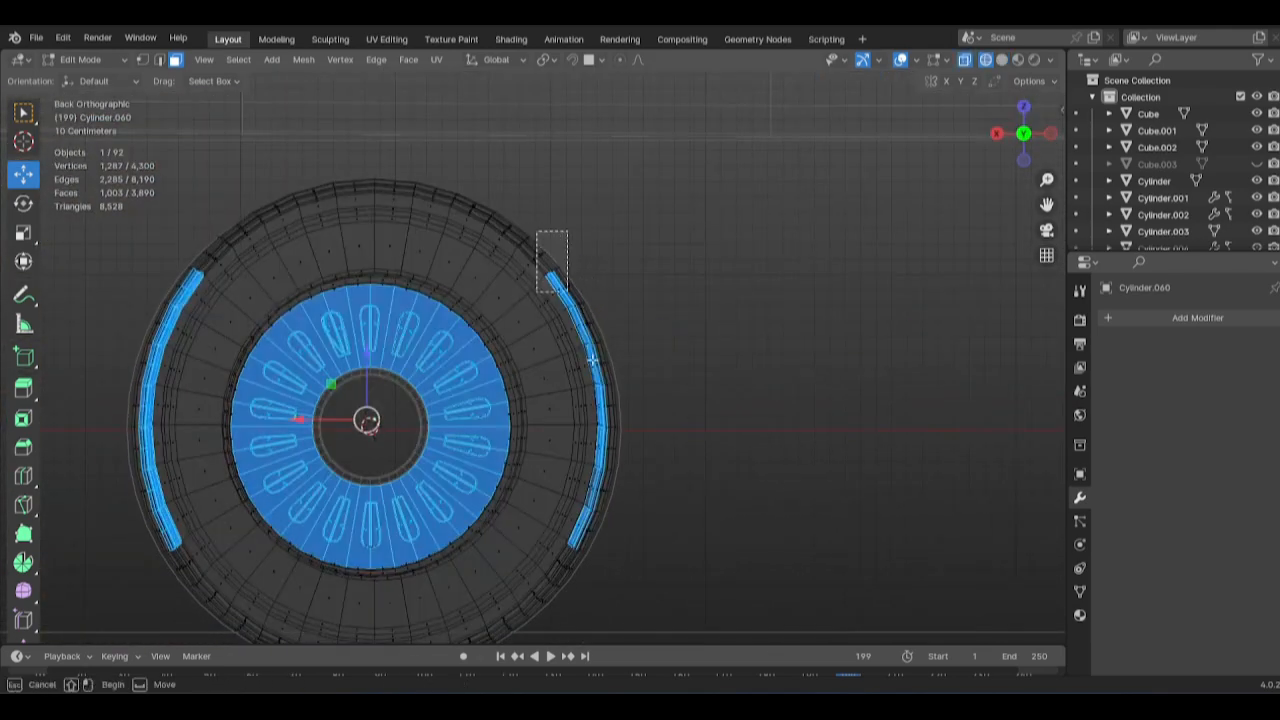
pyautogui.keyDown('ctrl'); pyautogui.moveTo(592, 360); pyautogui.dragTo(610, 552); pyautogui.keyUp('ctrl')
pyautogui.scroll(-2, 171, 277)
pyautogui.keyDown('ctrl'); pyautogui.moveTo(149, 240); pyautogui.dragTo(296, 520); pyautogui.keyUp('ctrl')
pyautogui.scroll(6, 591, 456)
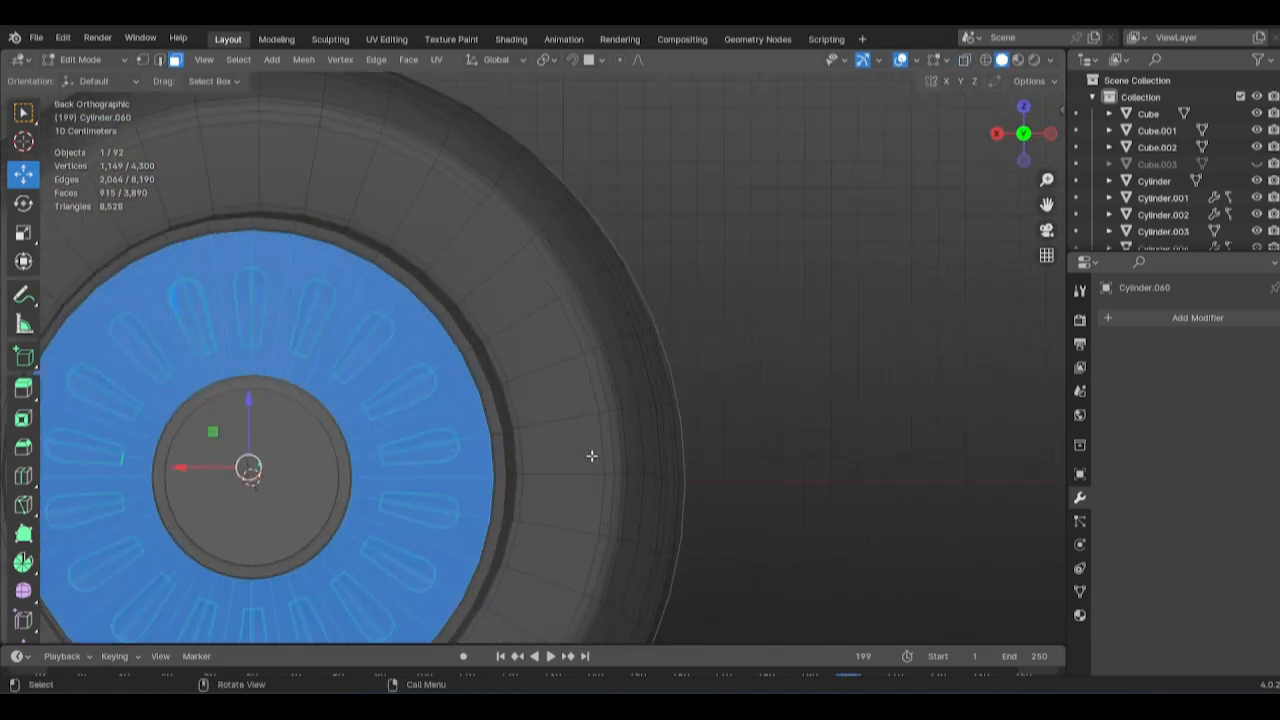
pyautogui.click(541, 474)
pyautogui.moveTo(541, 474); pyautogui.dragTo(272, 378, button='middle')
pyautogui.press('Tab')
pyautogui.press('Tab')
# Select the edge loop around the opening on the wheel's inner side and fill it with a single face.
pyautogui.moveTo(620, 400); pyautogui.dragTo(414, 360, button='middle')
pyautogui.press('2')
pyautogui.keyDown('alt'); pyautogui.click(415, 366); pyautogui.keyUp('alt')
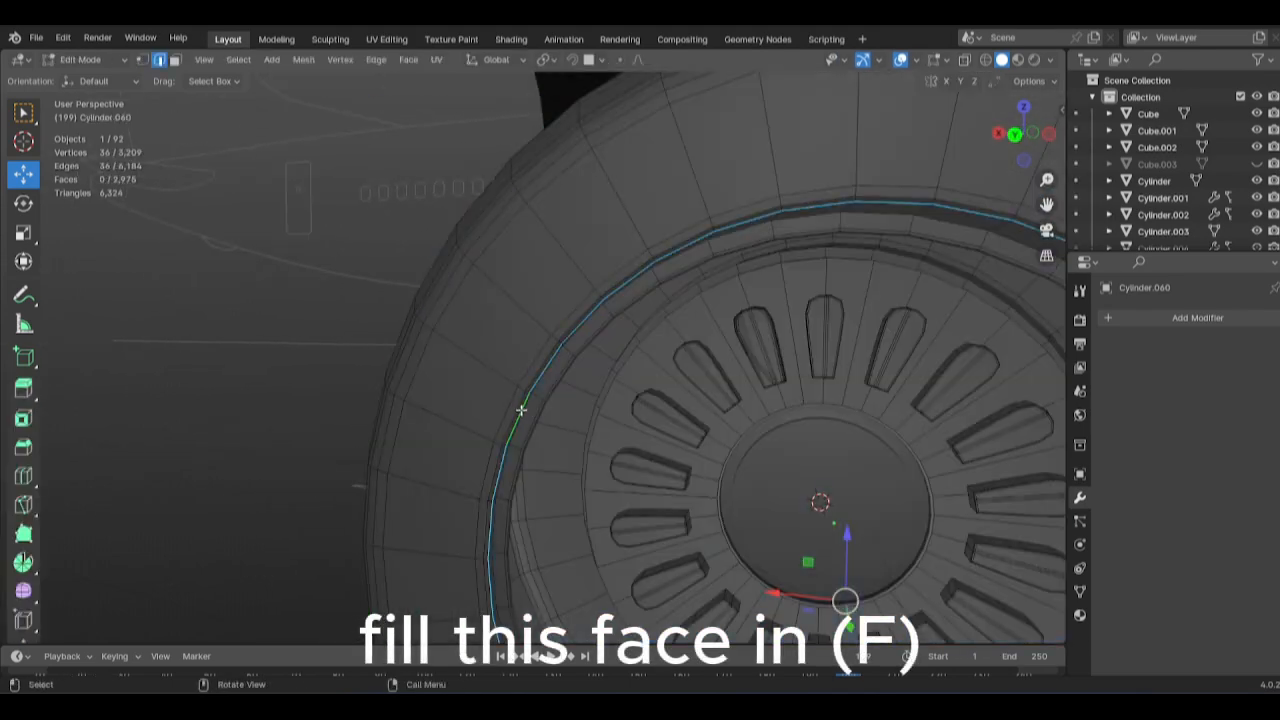
pyautogui.moveTo(521, 410); pyautogui.dragTo(446, 387, button='middle')
pyautogui.scroll(5, 446, 387)
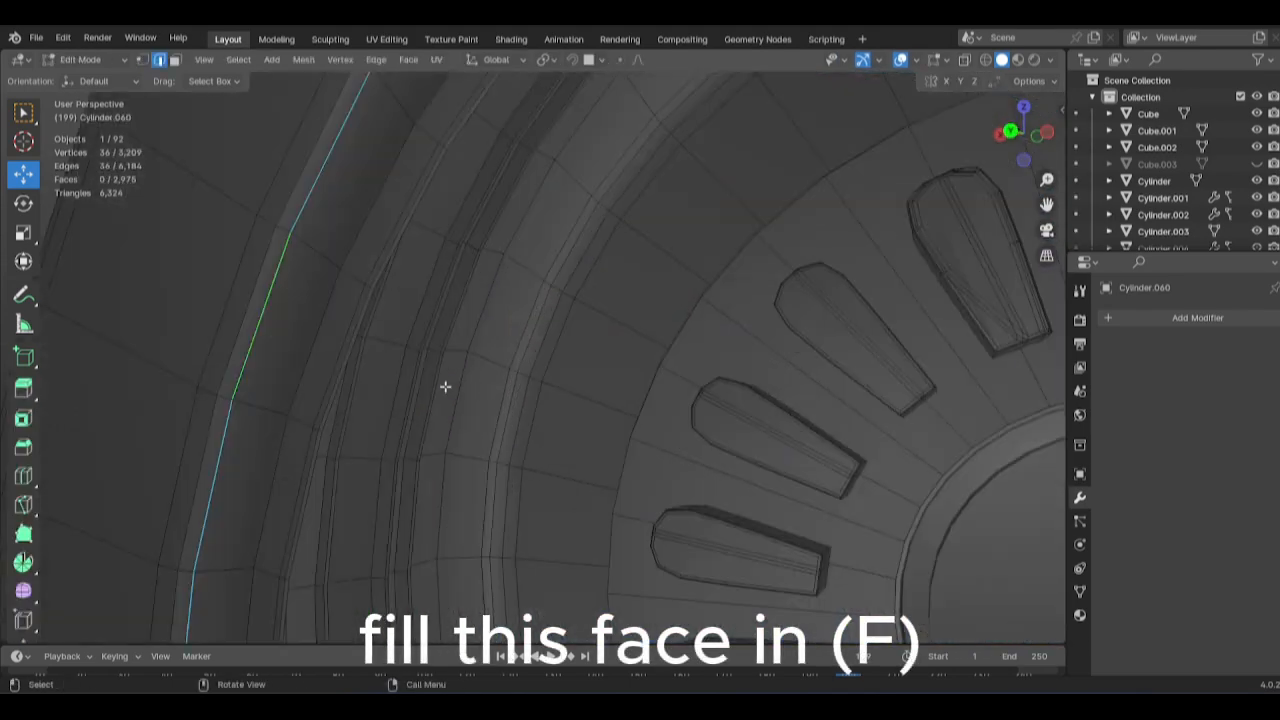
pyautogui.scroll(-2, 281, 379)
pyautogui.scroll(-4, 326, 345)
pyautogui.moveTo(326, 345); pyautogui.dragTo(486, 394, button='middle')
pyautogui.scroll(5, 486, 394)
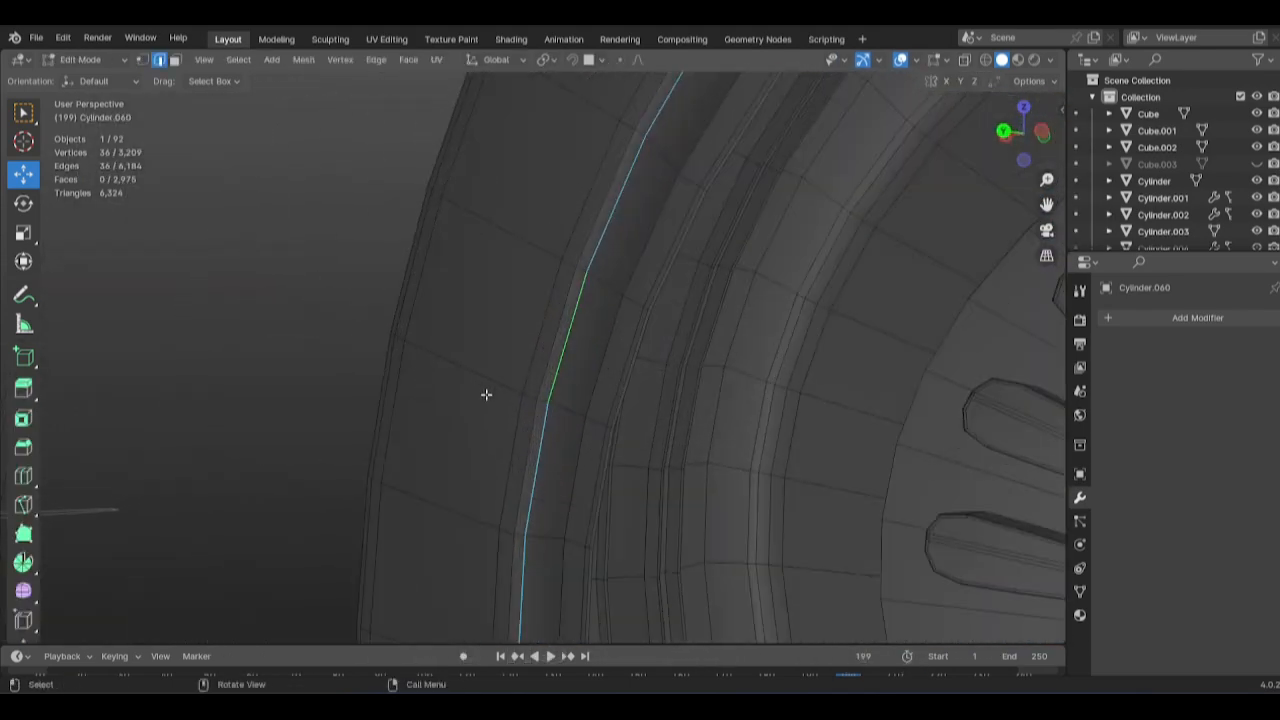
pyautogui.press('f')
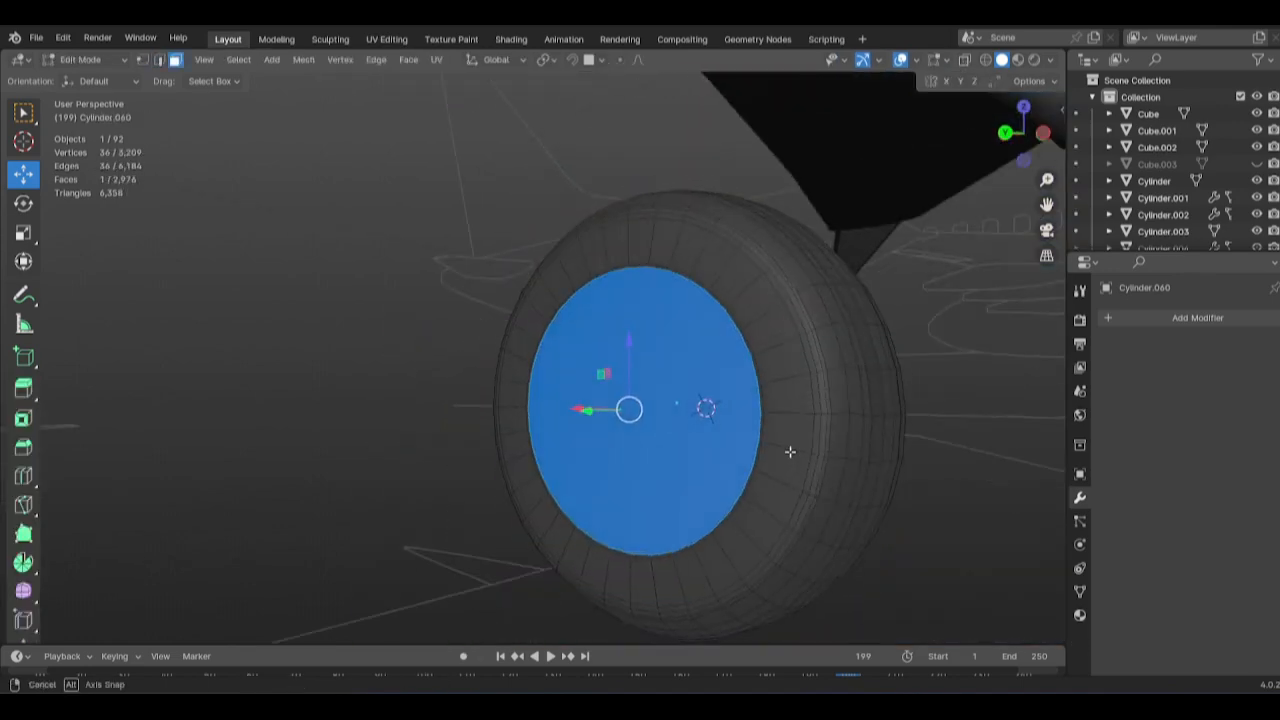
# Inset the filled round face on the wheel's inner side.
pyautogui.press('Tab')
pyautogui.scroll(3, 723, 437)
pyautogui.moveTo(620, 405); pyautogui.dragTo(612, 370, button='middle')
pyautogui.scroll(4, 723, 437)
pyautogui.press('Tab')
pyautogui.scroll(-3, 820, 495)
pyautogui.press('i')
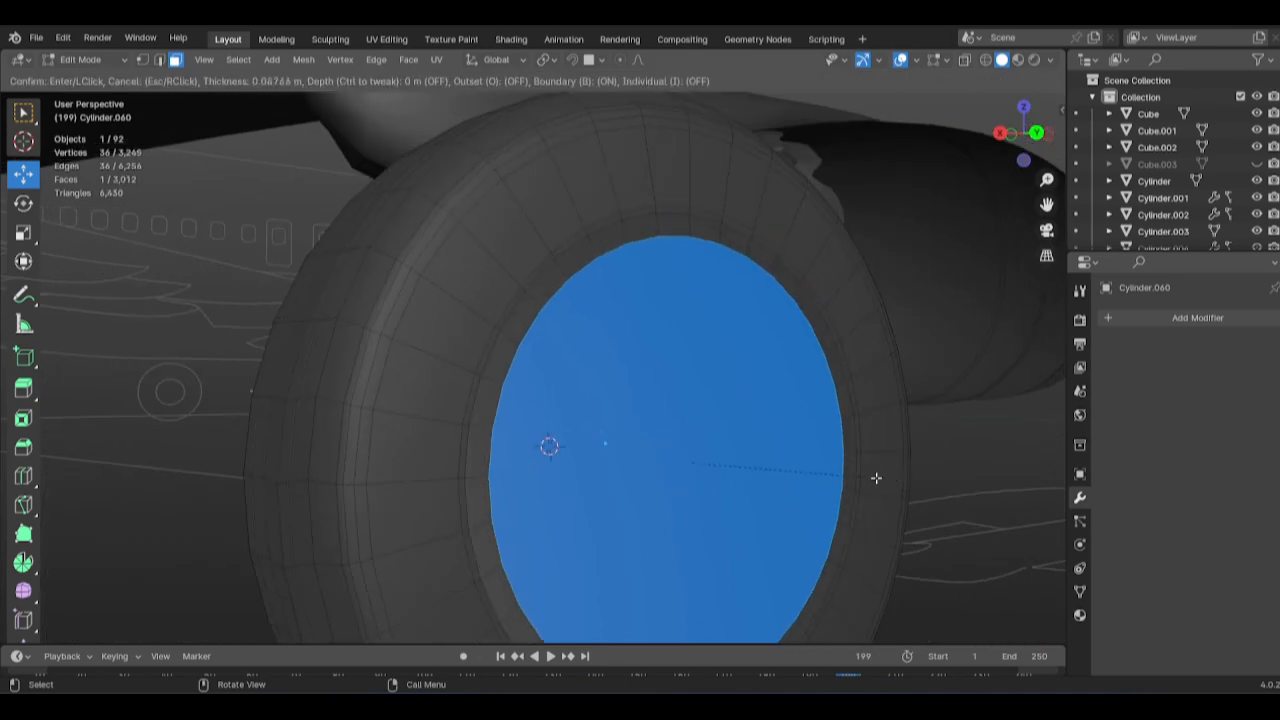
pyautogui.click(808, 468)
# Enlarge the inset face slightly and extrude it a little outward to form a raised disc.
pyautogui.keyDown('alt'); pyautogui.moveTo(600, 455); pyautogui.dragTo(736, 465, button='middle'); pyautogui.keyUp('alt')
pyautogui.scroll(-6, 736, 465)
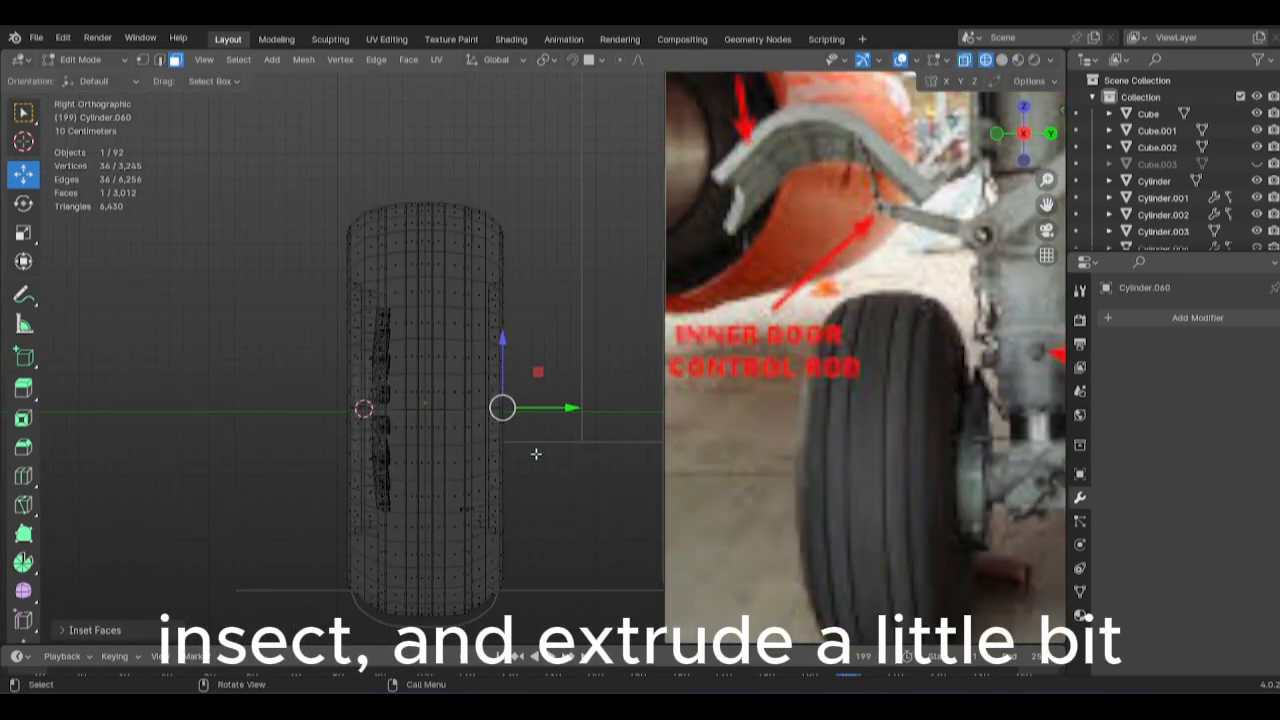
pyautogui.moveTo(806, 445); pyautogui.dragTo(728, 447, button='middle')
pyautogui.scroll(6, 750, 445)
pyautogui.press('s')
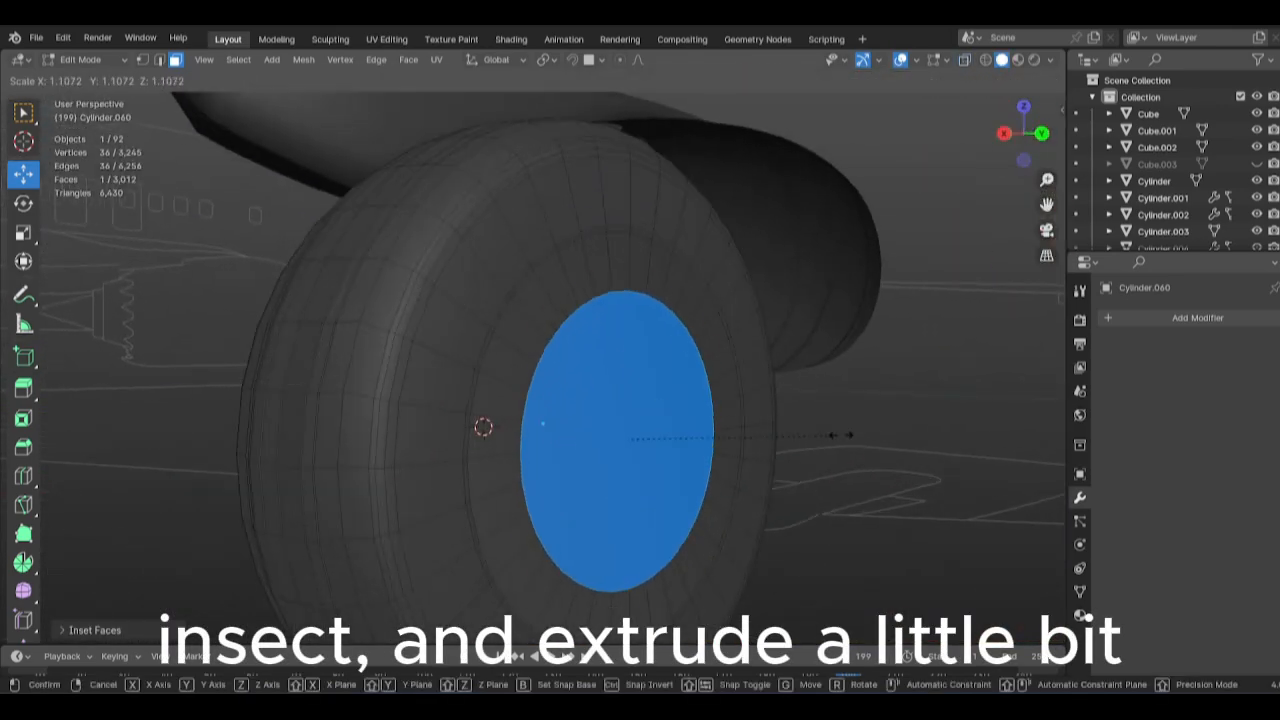
pyautogui.click(872, 431)
pyautogui.press('e')
pyautogui.click(893, 432)
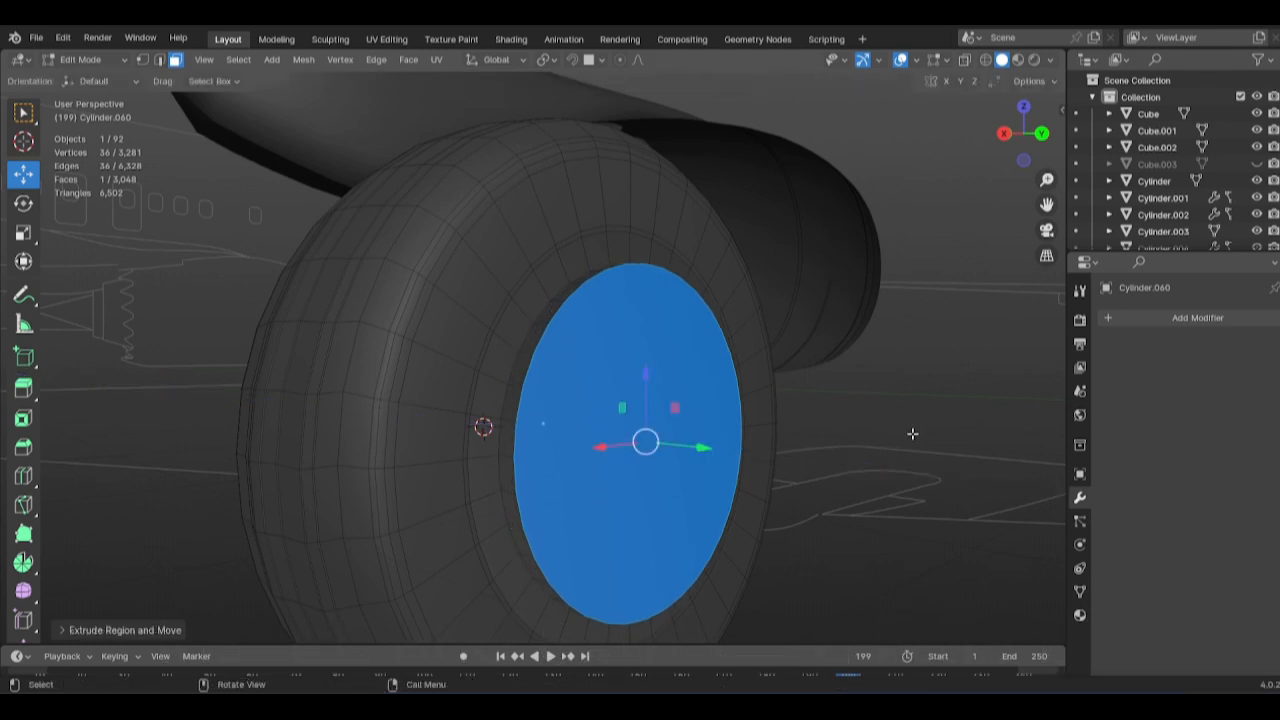
# Inset the raised disc's face and extrude the smaller circle outward along Y as an axle stub.
pyautogui.press('i')
pyautogui.click(867, 428)
pyautogui.press('KP_3')
pyautogui.scroll(-3, 612, 406)
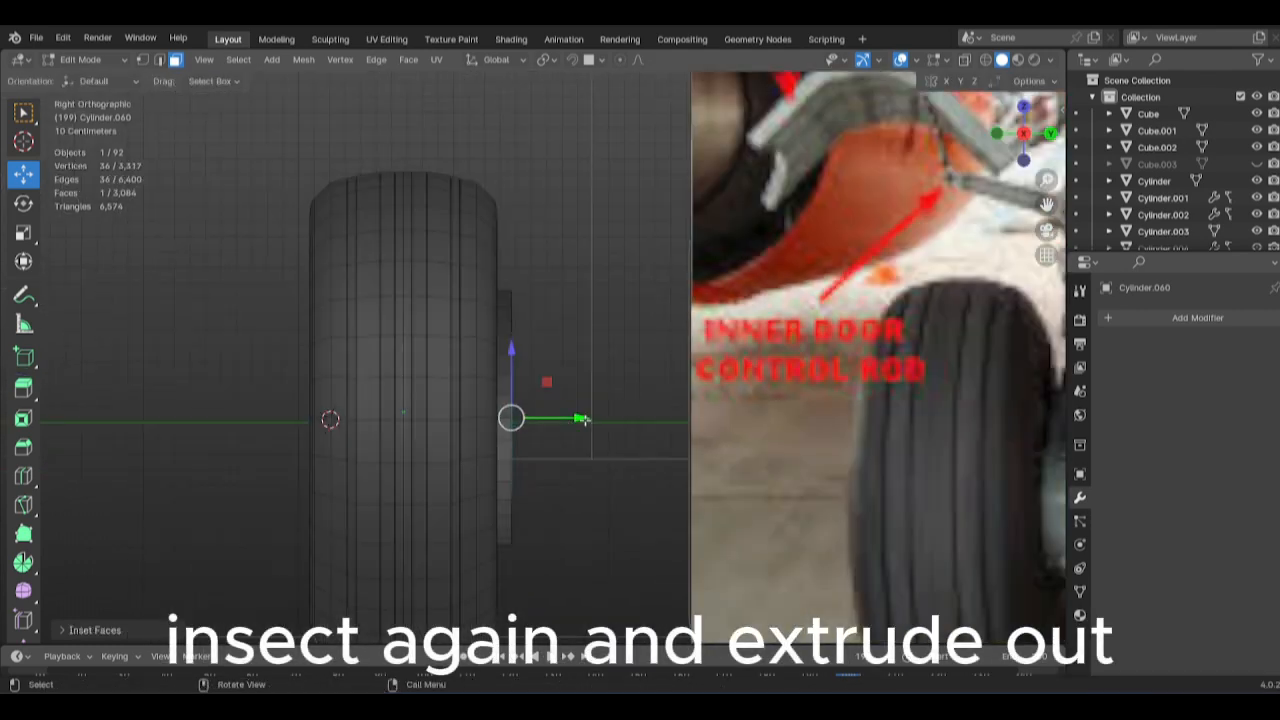
pyautogui.moveTo(558, 423); pyautogui.dragTo(673, 433)
pyautogui.hotkey('ctrl', 'z')
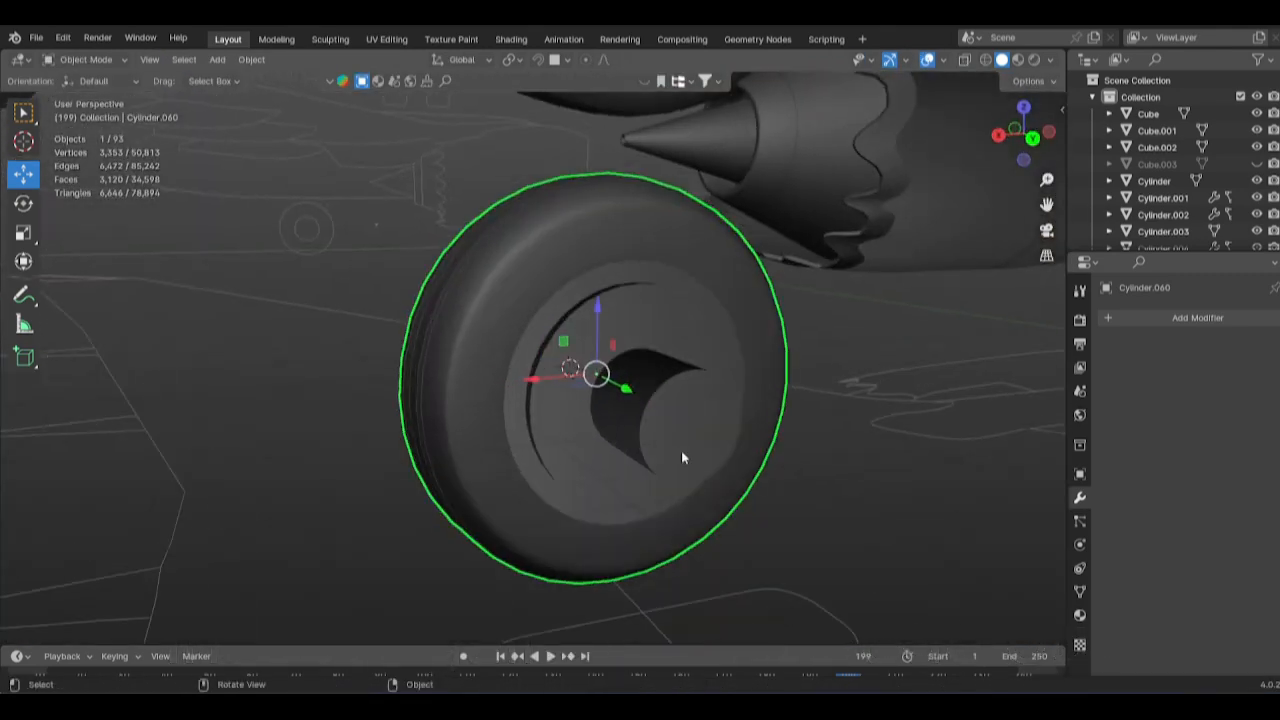
# Smooth the shading of the wheel with its new axle stub.
pyautogui.scroll(3, 682, 451)
pyautogui.moveTo(682, 451); pyautogui.dragTo(766, 455, button='middle')
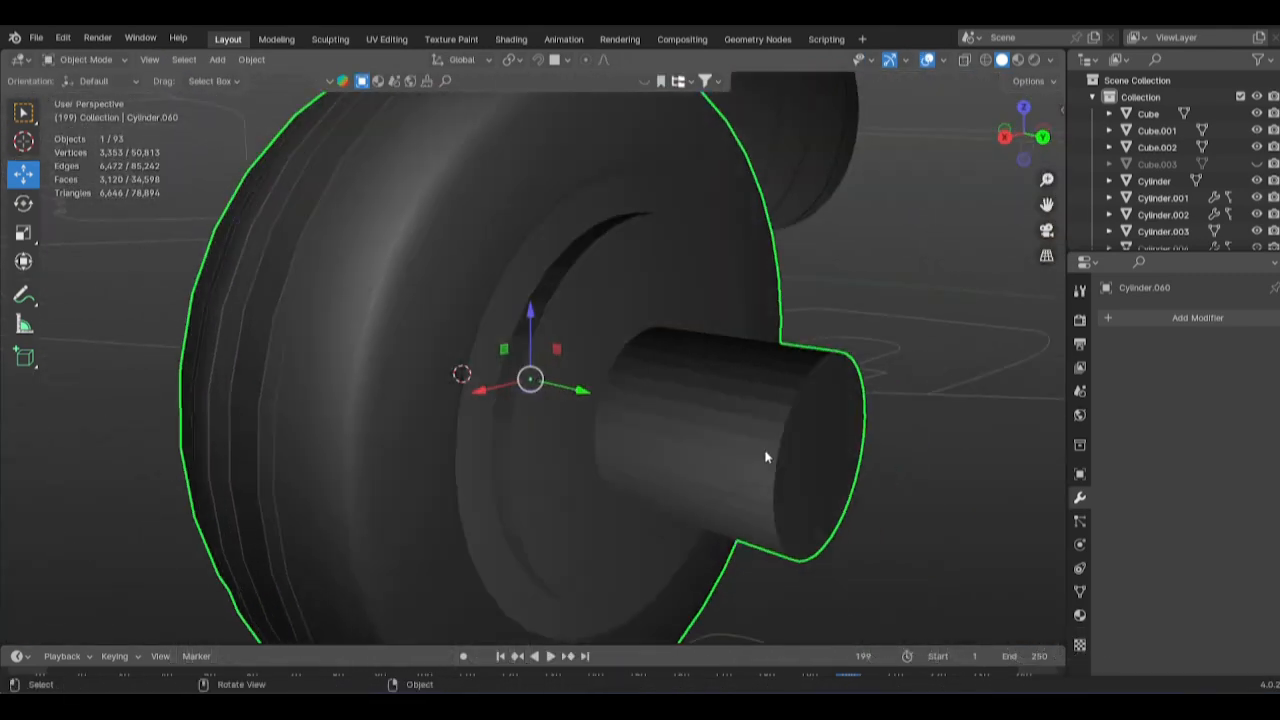
pyautogui.press('Tab')
pyautogui.press('Tab')
pyautogui.rightClick(723, 402)
pyautogui.click(723, 382)
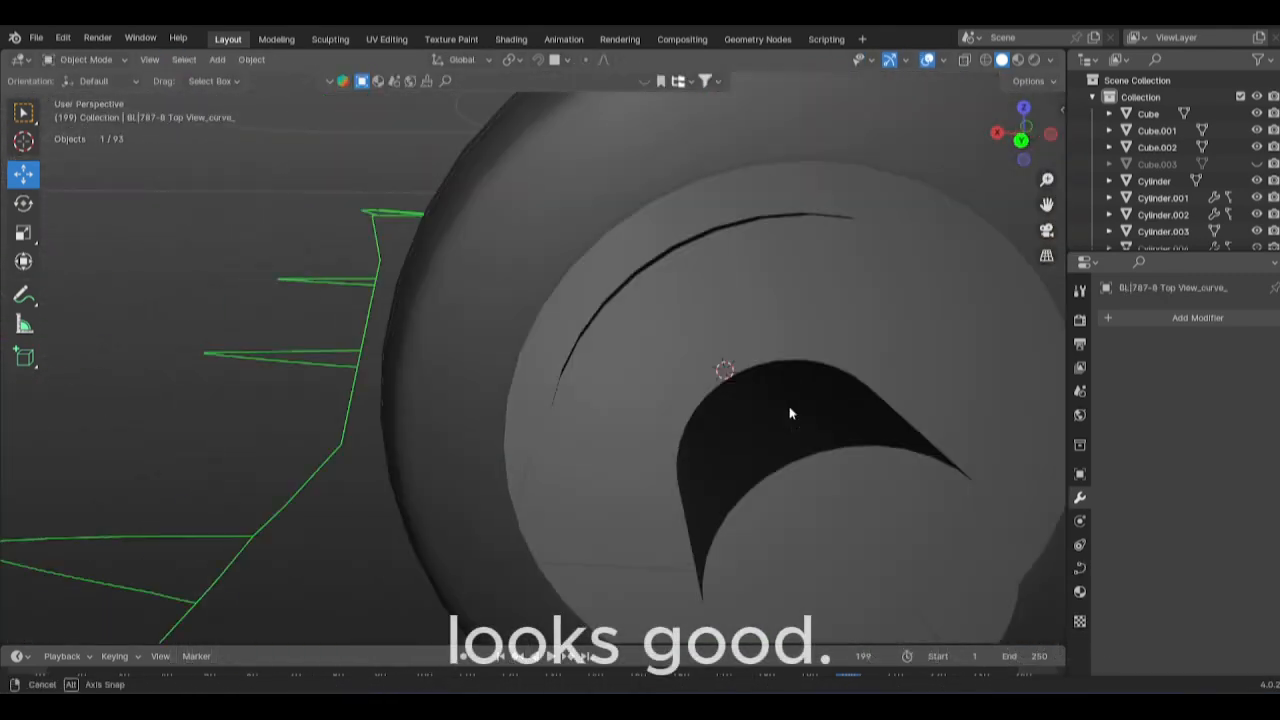
# Bevel the two edge loops around the raised disc behind the axle and leave mesh editing.
pyautogui.press('Tab')
pyautogui.moveTo(791, 409); pyautogui.dragTo(880, 340, button='middle')
pyautogui.keyDown('alt'); pyautogui.click(876, 330); pyautogui.keyUp('alt')
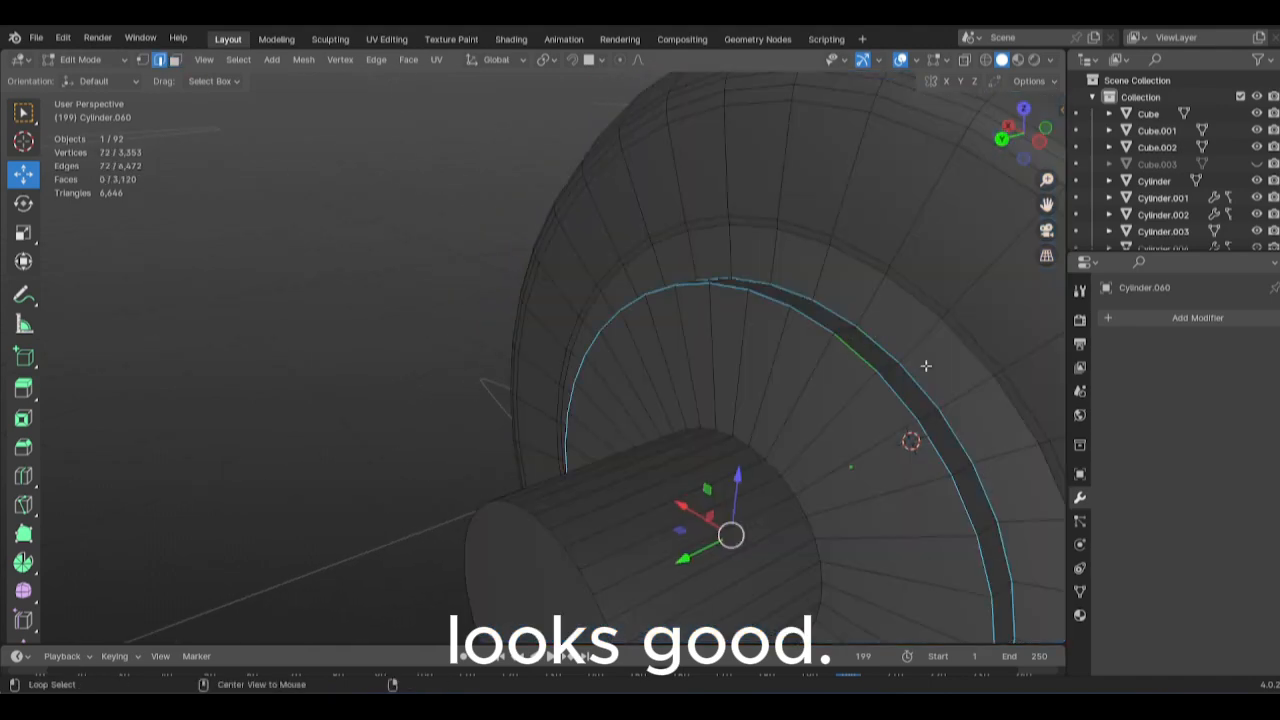
pyautogui.hotkey('ctrl', 'b')
pyautogui.click(971, 371)
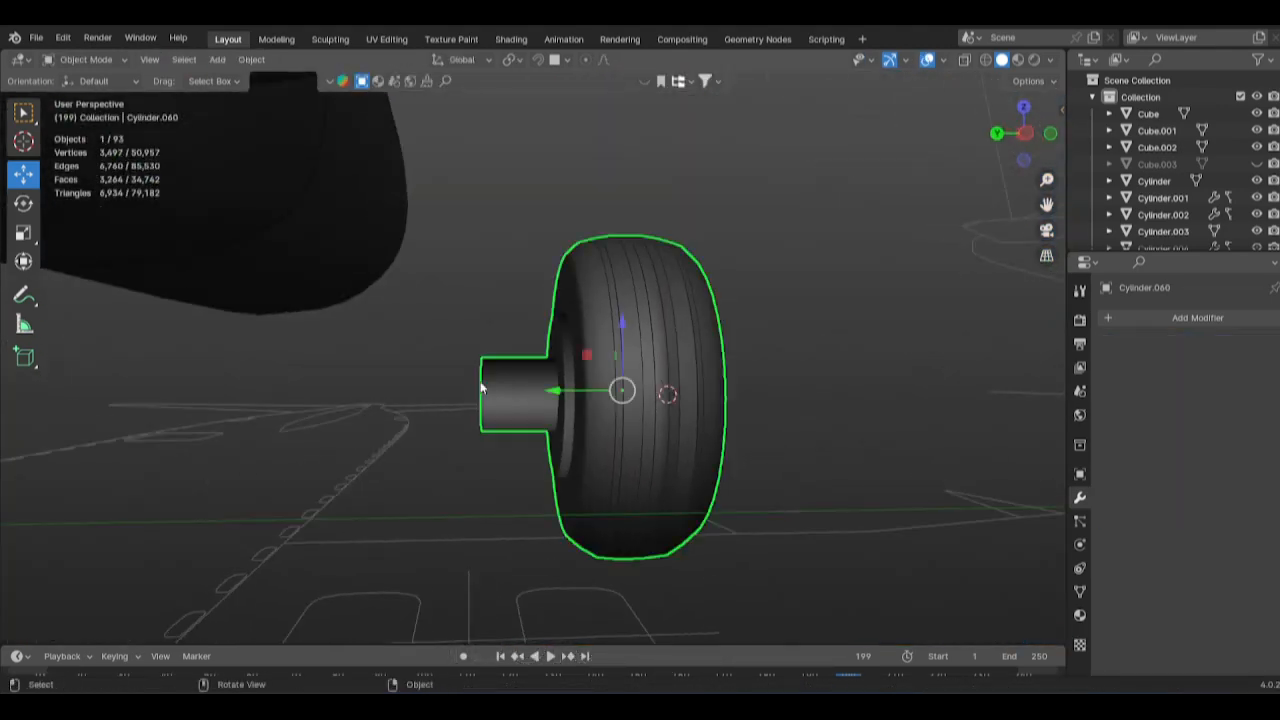
pyautogui.press('Tab')
# Hide the main landing gear reference image in the right orthographic wireframe view.
pyautogui.press('KP_1')
pyautogui.press('ctrl+KP_3')
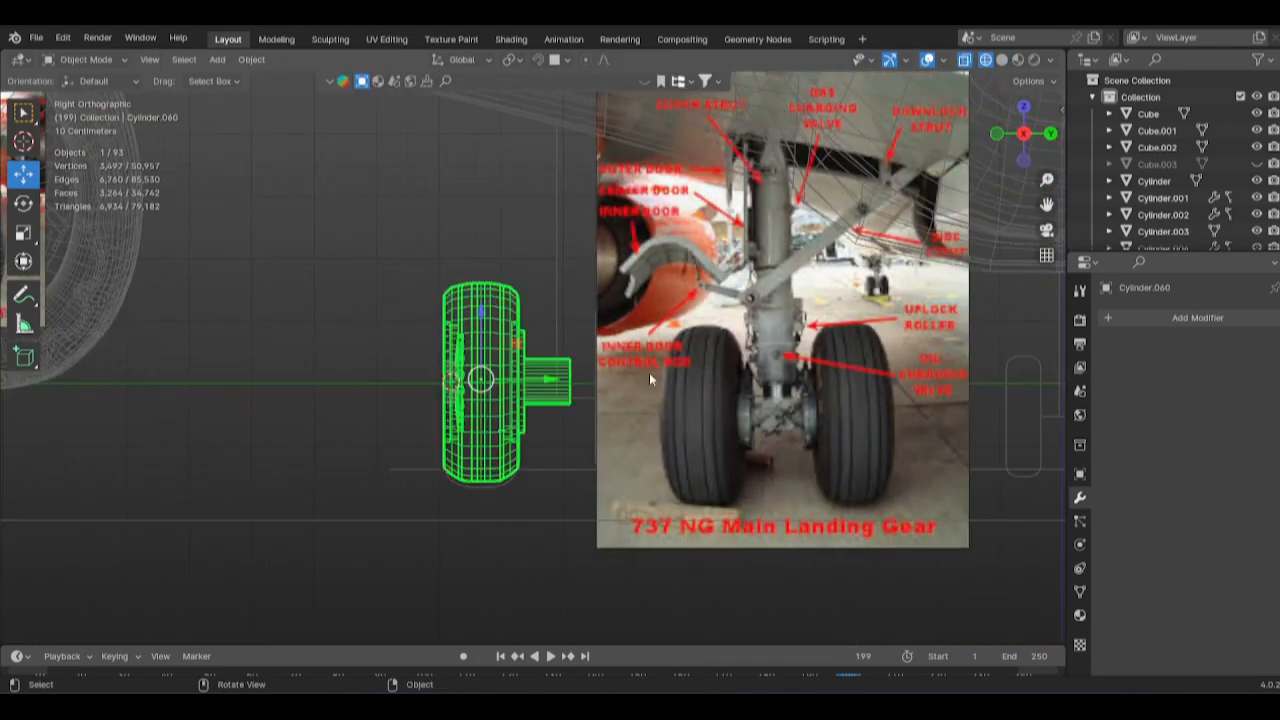
pyautogui.click(652, 374)
pyautogui.press('h')
# Lengthen the wheel's axle by moving its end vertices about 0.156 m along Y.
pyautogui.click(563, 391)
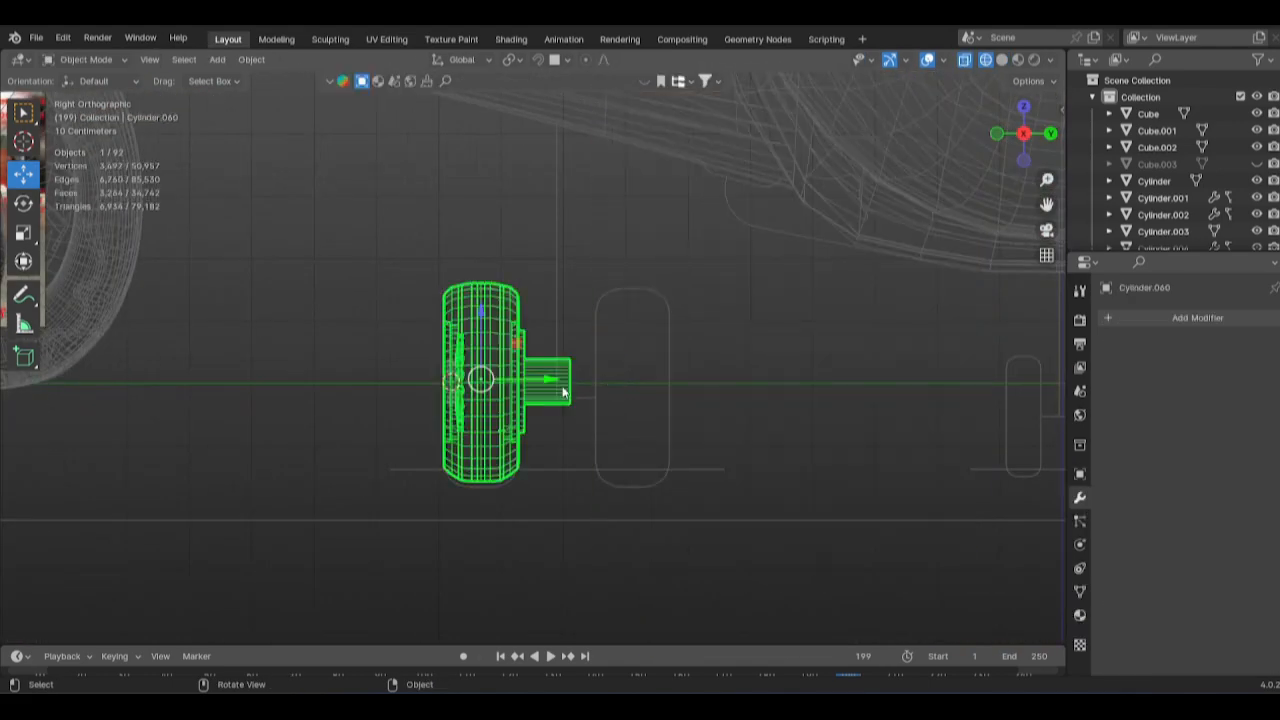
pyautogui.press('Tab')
pyautogui.scroll(3, 583, 387)
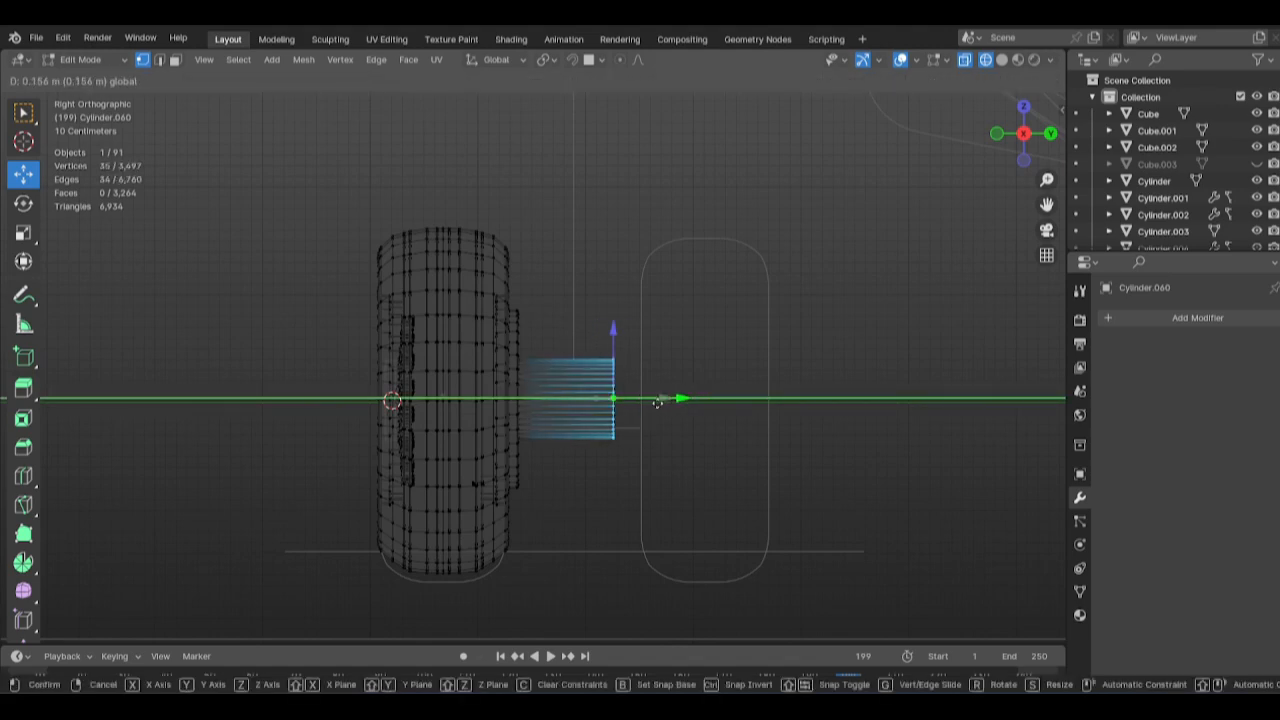
pyautogui.click(658, 403)
pyautogui.press('Tab')
# Try to duplicate only the wheel and move the copy across in the top view.
pyautogui.hotkey('shift', 'd')
pyautogui.rightClick(592, 407)
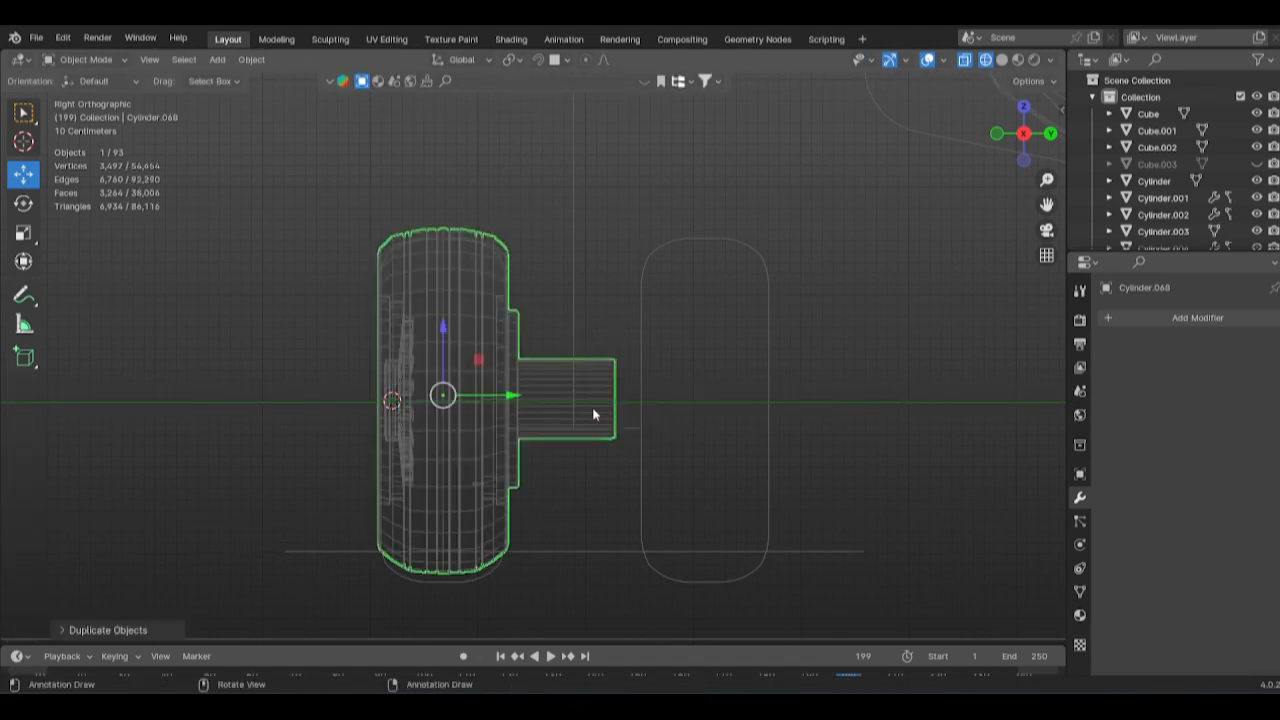
pyautogui.keyDown('alt'); pyautogui.moveTo(592, 406); pyautogui.dragTo(585, 374, button='middle'); pyautogui.keyUp('alt')
pyautogui.press('g')
pyautogui.click(787, 384)
pyautogui.hotkey('ctrl', 'z')
pyautogui.press('Delete')
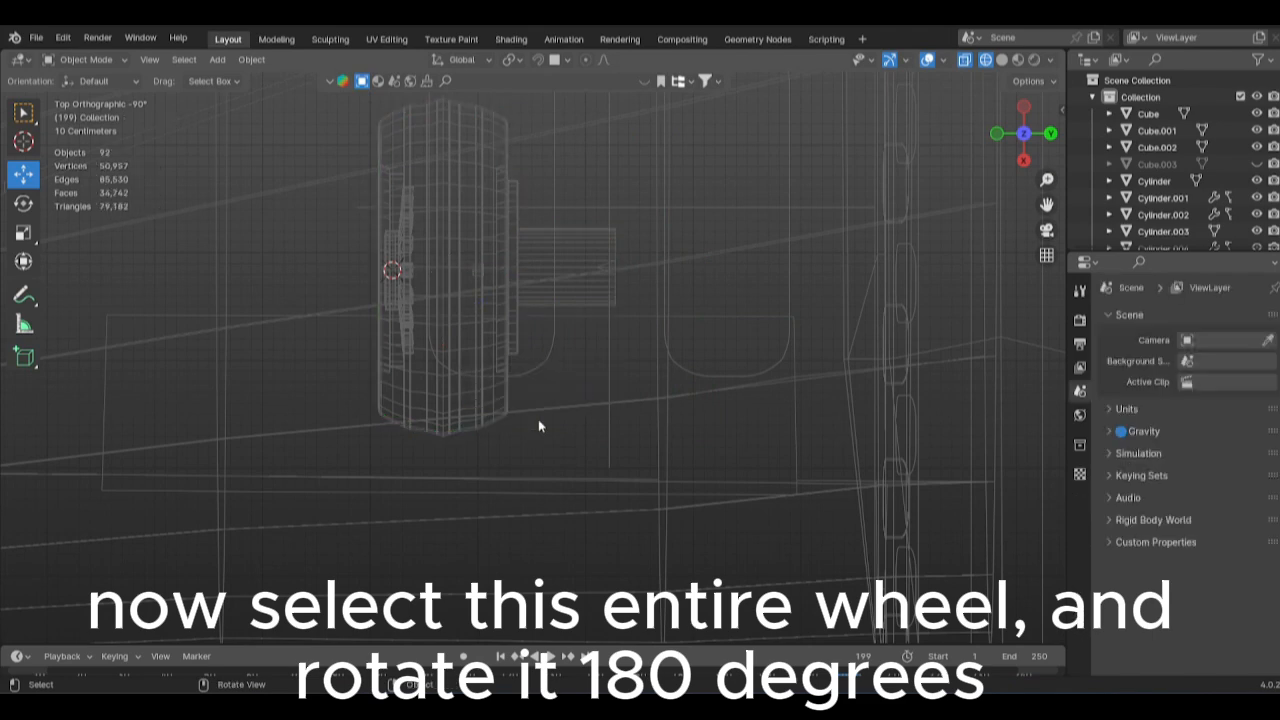
# Select the wheel together with its hub cap and duplicate both in place.
pyautogui.moveTo(392, 428); pyautogui.dragTo(471, 336, button='middle')
pyautogui.press('z')
pyautogui.click(707, 369)
pyautogui.click(384, 426)
pyautogui.keyDown('alt'); pyautogui.moveTo(755, 414); pyautogui.dragTo(511, 373, button='middle'); pyautogui.keyUp('alt')
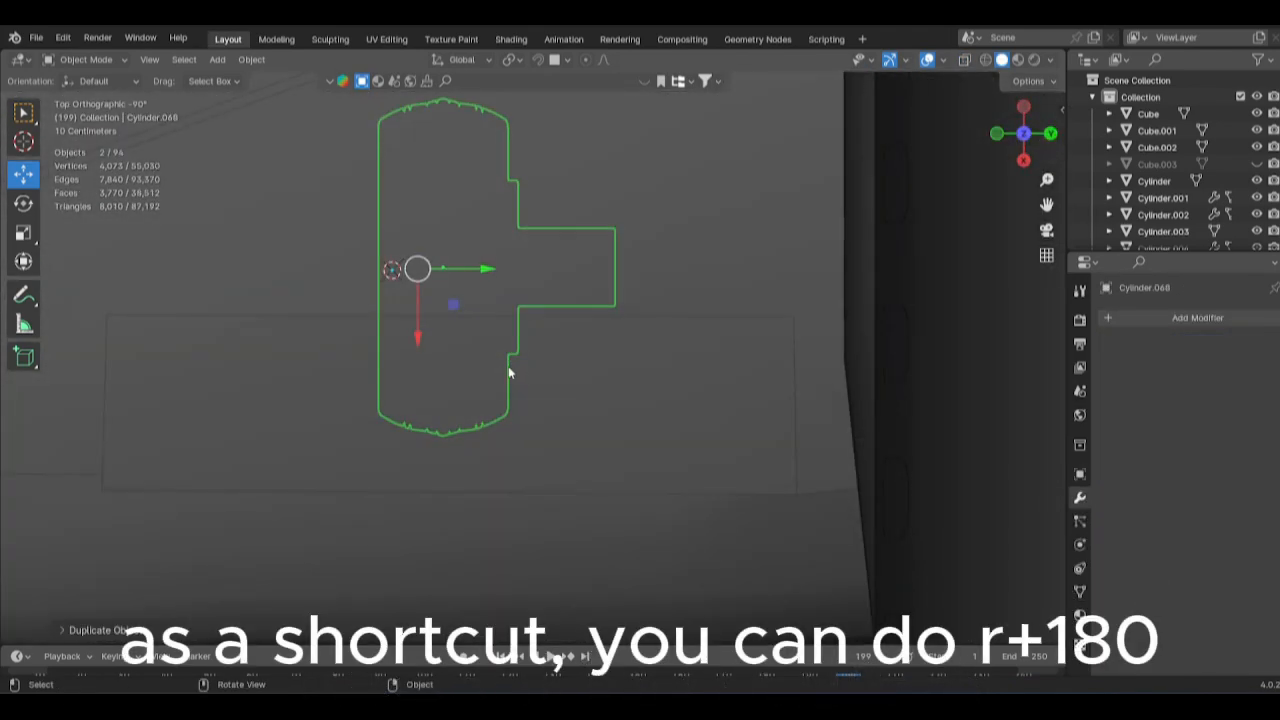
# Rotate the duplicated wheel and hub cap 180 degrees in the top view.
pyautogui.press('r')
pyautogui.press('1')
pyautogui.press('8')
pyautogui.press('0')
pyautogui.press('Return')
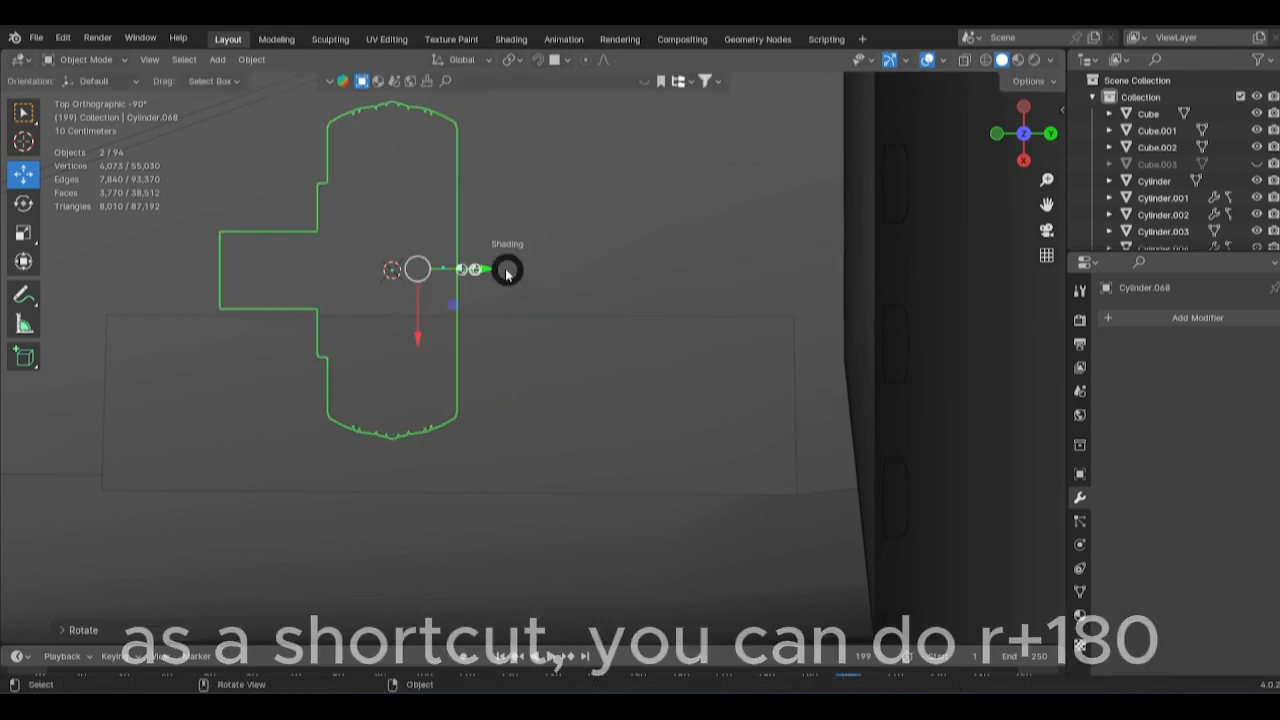
# Move the rotated wheel copy along Y onto the second wheel outline so both axles meet.
pyautogui.click(466, 273)
pyautogui.moveTo(474, 272); pyautogui.dragTo(853, 320)
pyautogui.keyDown('alt'); pyautogui.moveTo(800, 403); pyautogui.dragTo(838, 448, button='middle'); pyautogui.keyUp('alt')
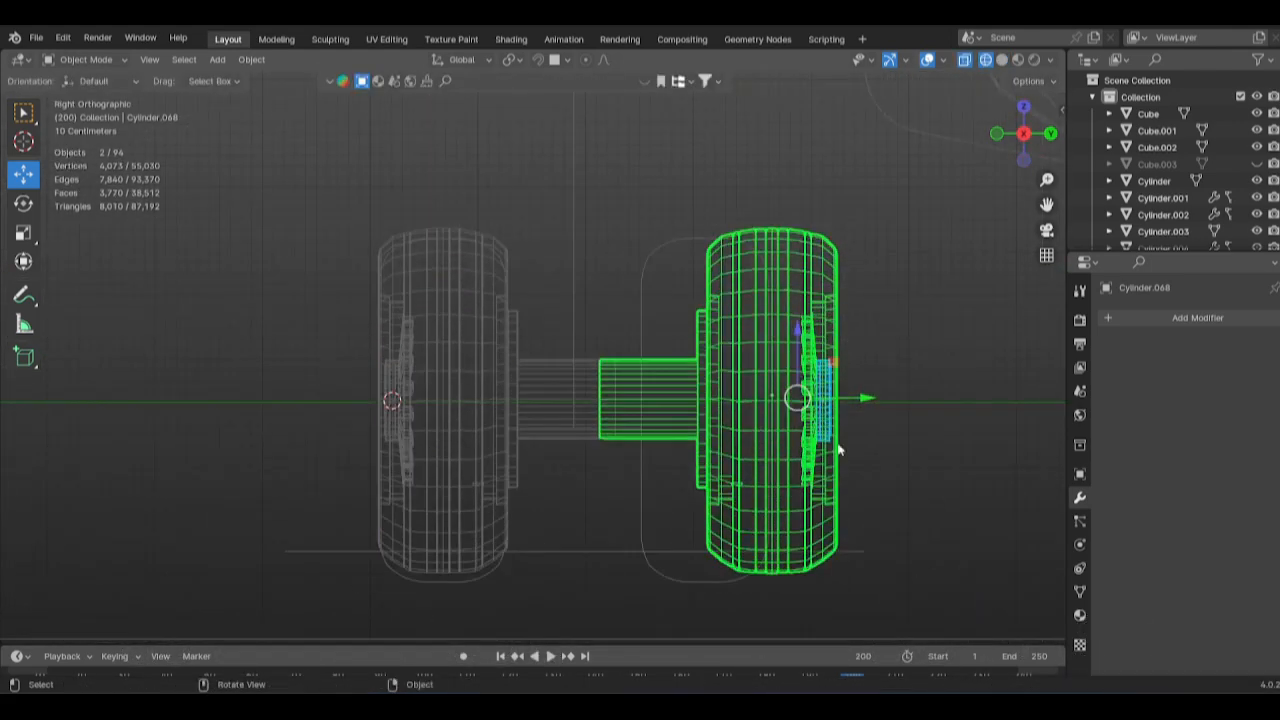
pyautogui.moveTo(866, 398); pyautogui.dragTo(796, 398)
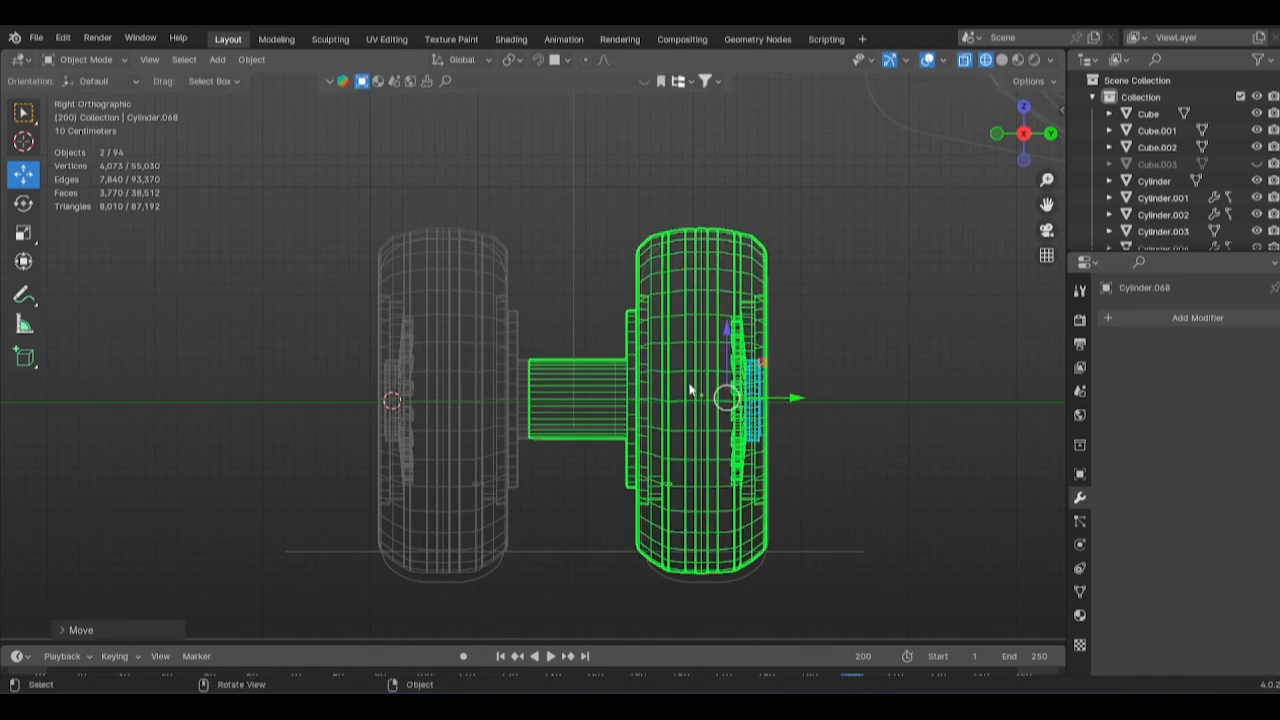
# Delete the duplicated wheel's axle section in the right view.
pyautogui.press('Tab')
pyautogui.press('x')
pyautogui.click(573, 471)
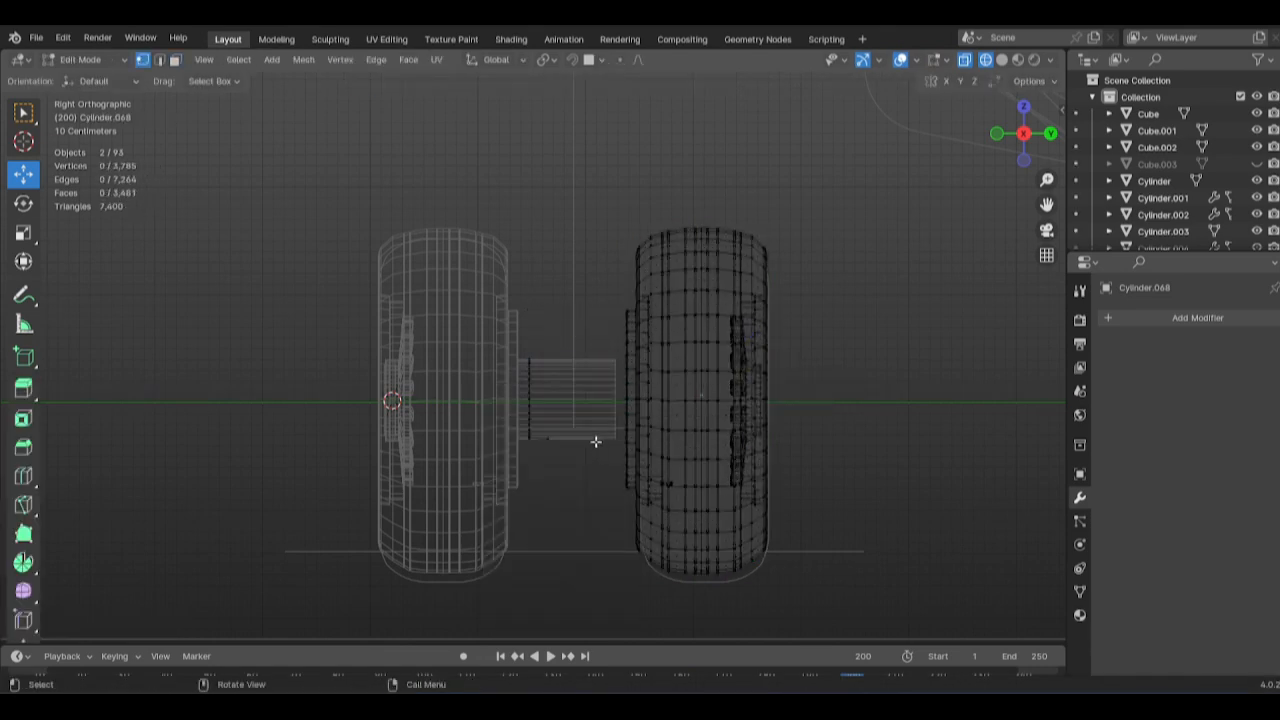
# Extend the end of the original wheel's axle along Y until it reaches the second wheel's hub.
pyautogui.hotkey('alt', 'q')
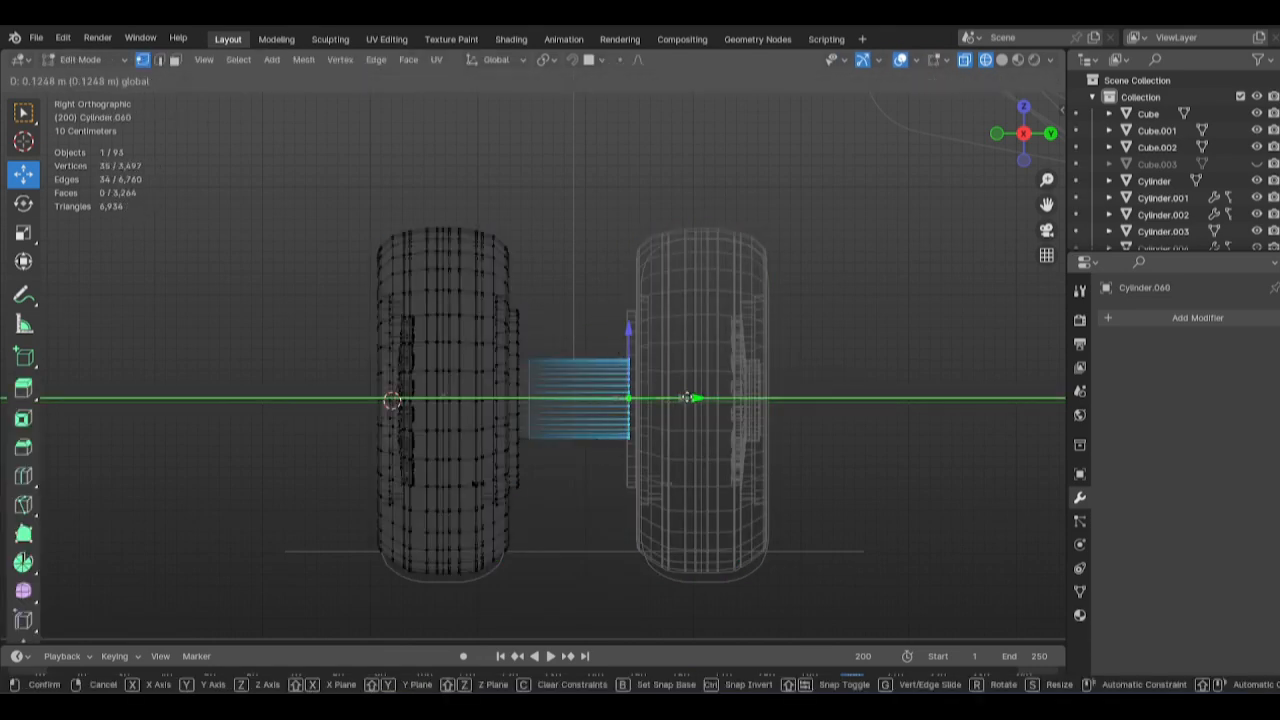
pyautogui.click(690, 398)
pyautogui.moveTo(690, 398); pyautogui.dragTo(717, 383, button='middle')
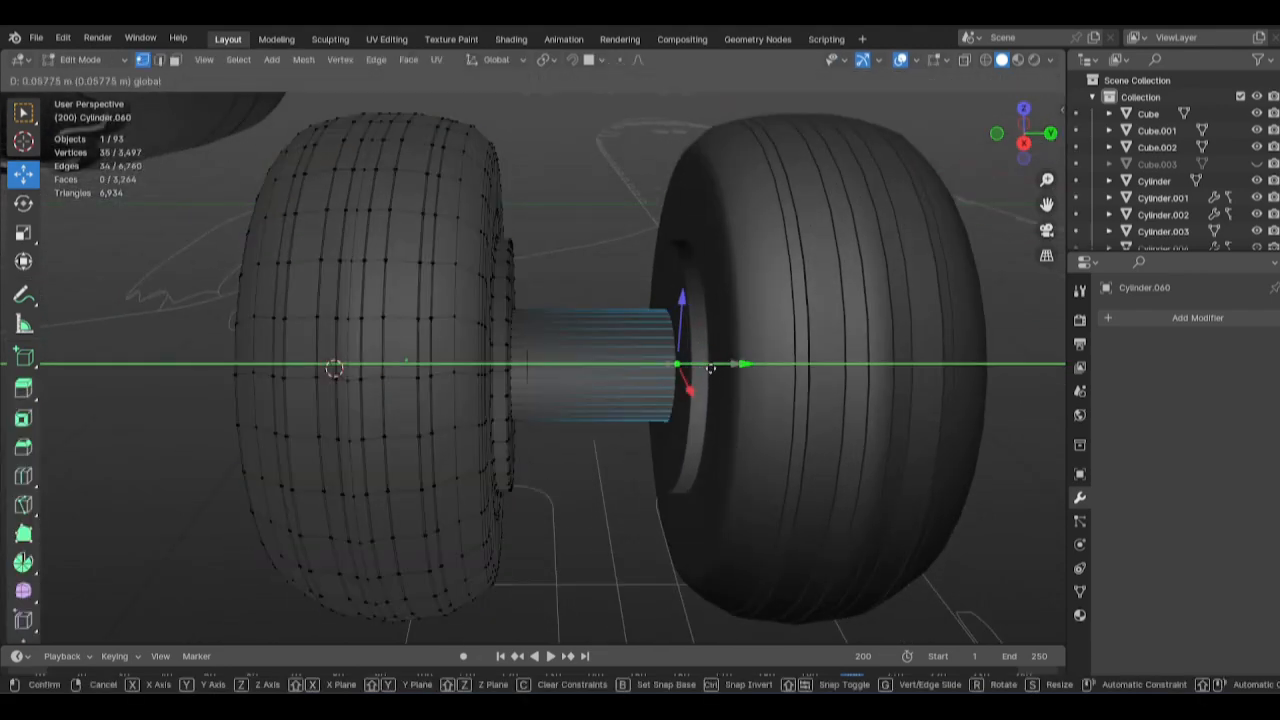
pyautogui.click(704, 371)
pyautogui.press('Tab')
# Examine the extended axle between the two wheels up close for leftover geometry.
pyautogui.scroll(-3, 740, 526)
pyautogui.scroll(6, 640, 524)
pyautogui.click(623, 523)
pyautogui.click(550, 453)
pyautogui.press('Tab')
pyautogui.scroll(2, 547, 453)
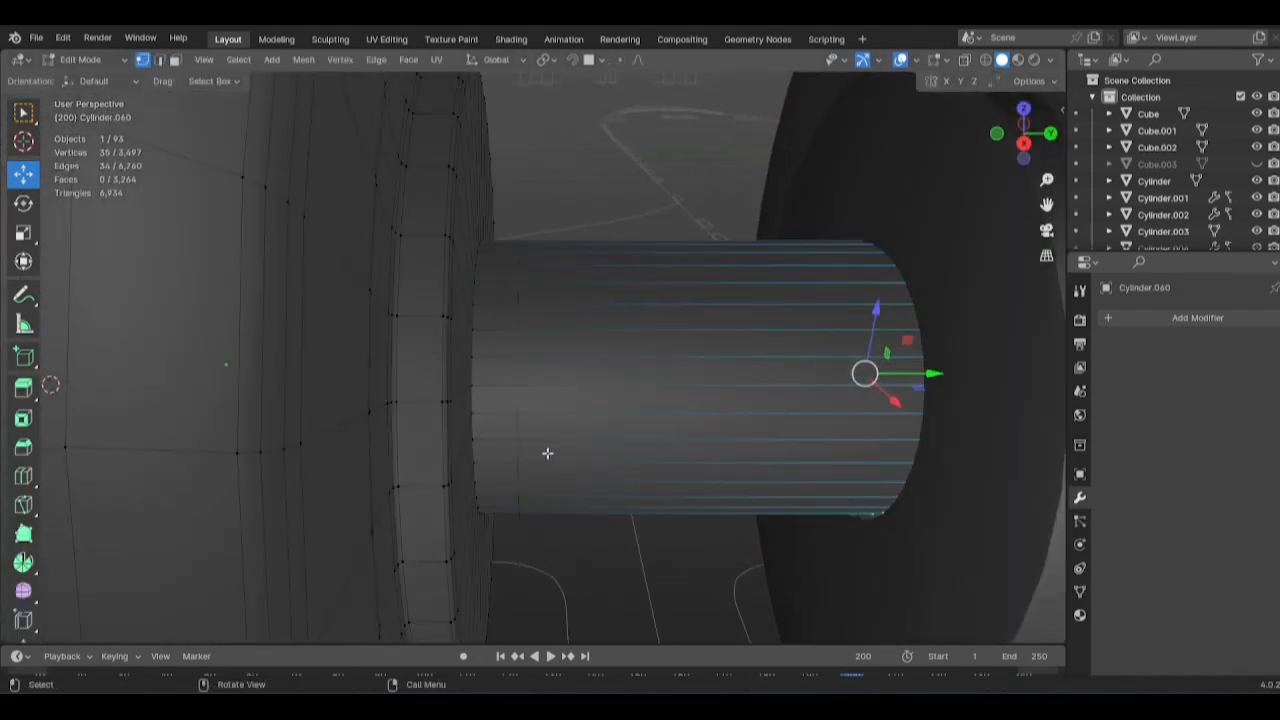
pyautogui.press('Tab')
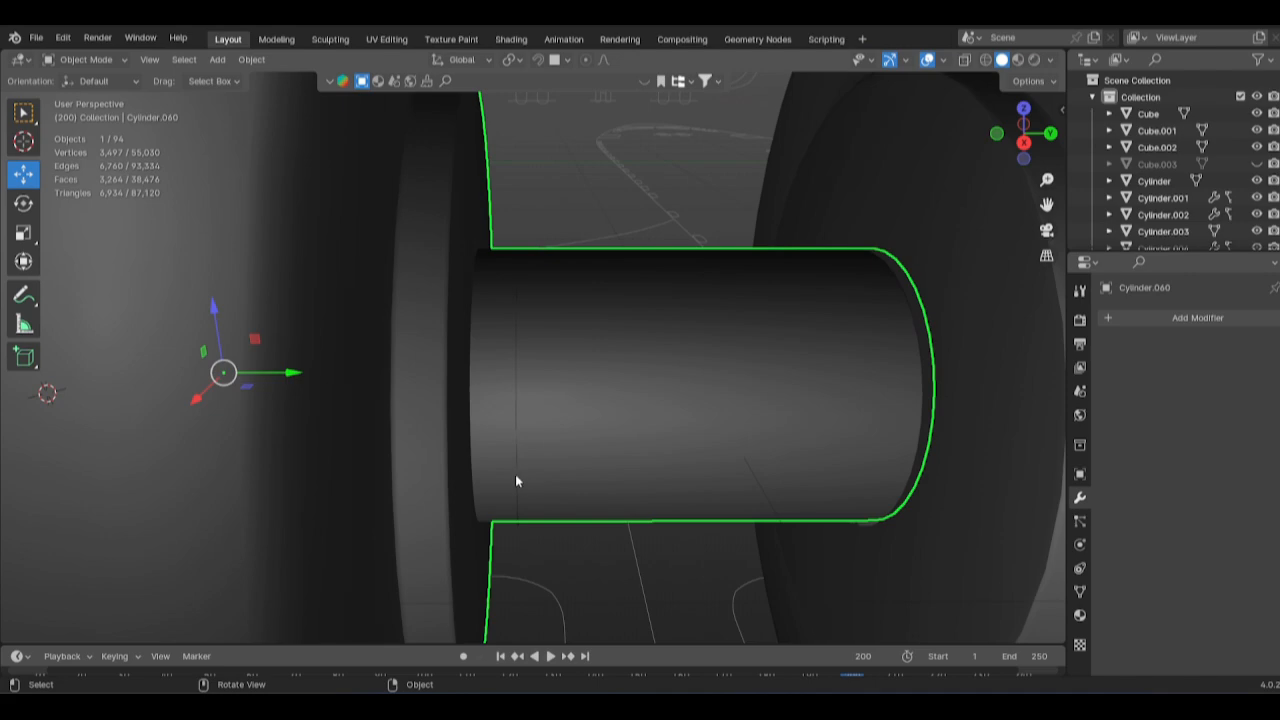
# Select the leftover axle ring vertices on the second wheel in the right wireframe view and delete them.
pyautogui.scroll(-2, 516, 477)
pyautogui.click(841, 493)
pyautogui.press('Tab')
pyautogui.scroll(4, 521, 457)
pyautogui.keyDown('alt'); pyautogui.scroll(1, 514, 388); pyautogui.keyUp('alt')
pyautogui.press('KP_3')
pyautogui.scroll(3, 514, 388)
pyautogui.keyDown('shift'); pyautogui.moveTo(625, 110); pyautogui.dragTo(631, 373, button='middle'); pyautogui.keyUp('shift')
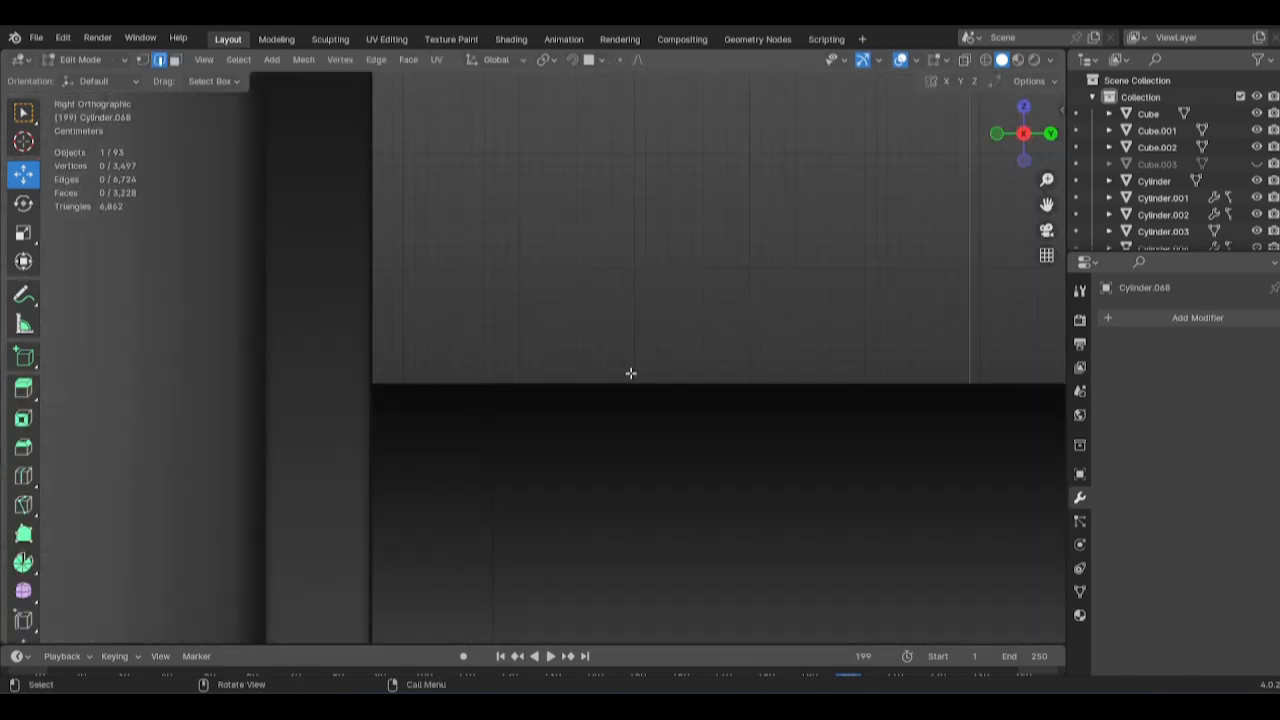
pyautogui.press('1')
pyautogui.hotkey('shift', 'z')
pyautogui.scroll(-5, 600, 362)
pyautogui.scroll(-2, 590, 500)
pyautogui.press('x')
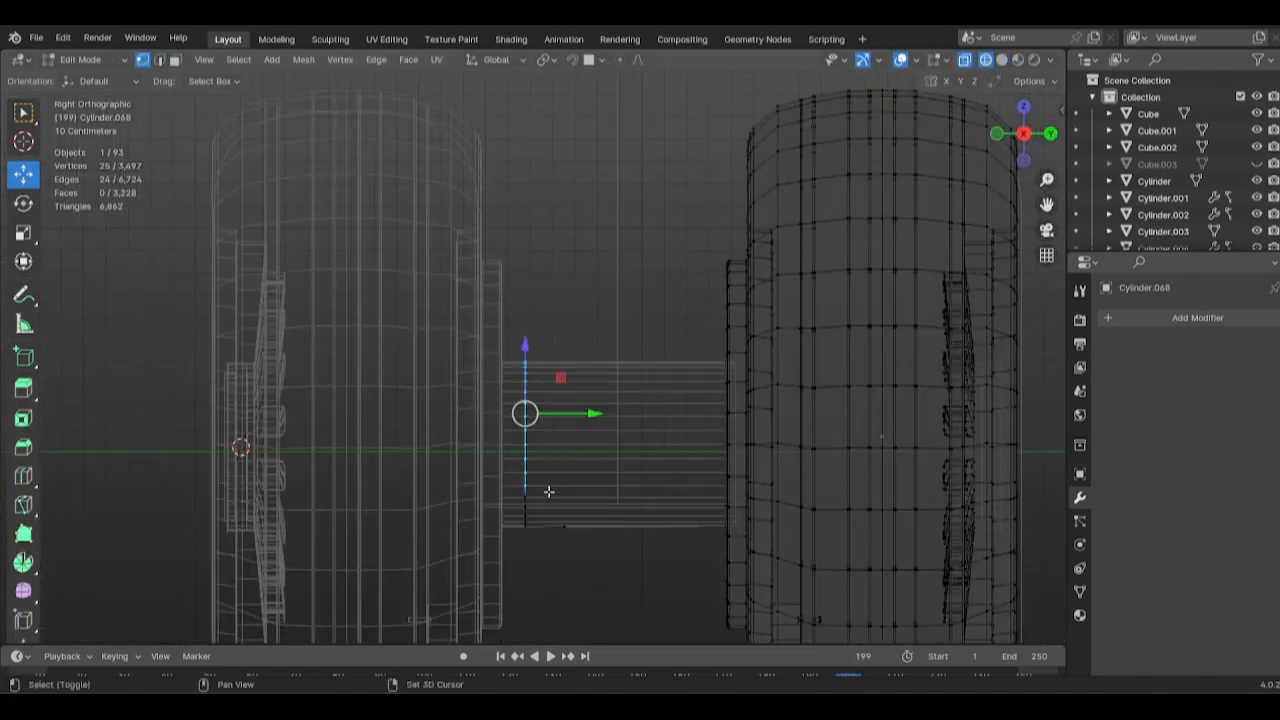
pyautogui.keyDown('shift'); pyautogui.moveTo(578, 530); pyautogui.dragTo(582, 534); pyautogui.keyUp('shift')
pyautogui.press('x')
pyautogui.click(598, 484)
pyautogui.press('z')
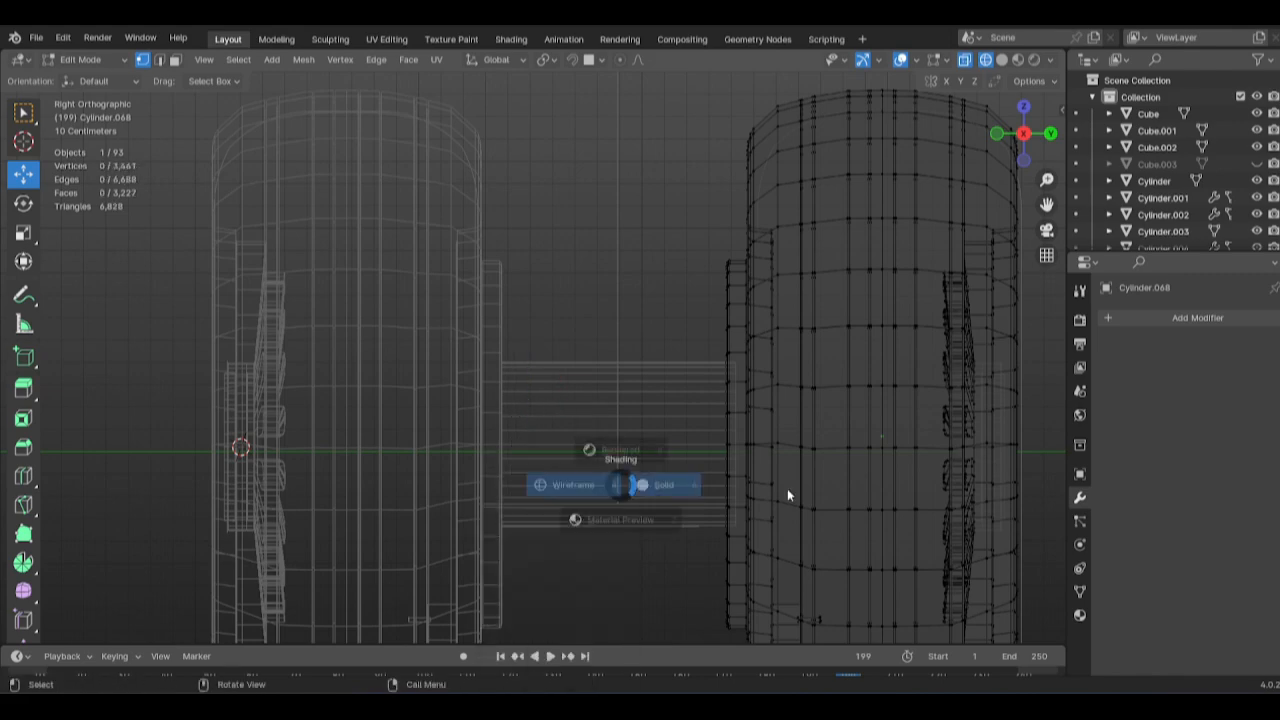
pyautogui.press('Tab')
# Examine the wheel pair and its connecting axle from several angles.
pyautogui.scroll(-5, 838, 460)
pyautogui.click(838, 462)
pyautogui.moveTo(682, 488); pyautogui.dragTo(675, 548, button='middle')
pyautogui.scroll(-5, 884, 485)
pyautogui.click(925, 490)
pyautogui.moveTo(925, 490); pyautogui.dragTo(951, 493, button='middle')
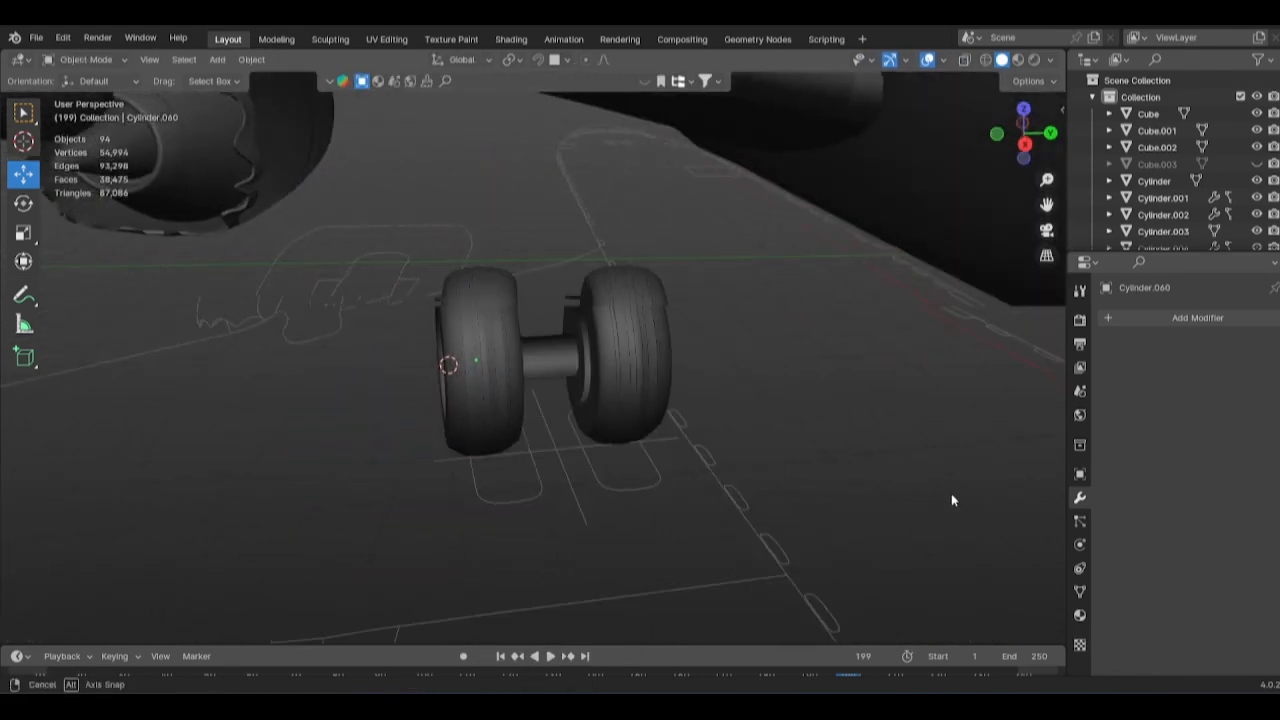
pyautogui.scroll(7, 586, 433)
# Try to scale up the end ring of the original wheel's axle slightly.
pyautogui.click(588, 385)
pyautogui.press('Tab')
pyautogui.press('a')
pyautogui.moveTo(588, 352); pyautogui.dragTo(594, 337, button='middle')
pyautogui.keyDown('alt'); pyautogui.middleClick(720, 481); pyautogui.keyUp('alt')
pyautogui.press('z')
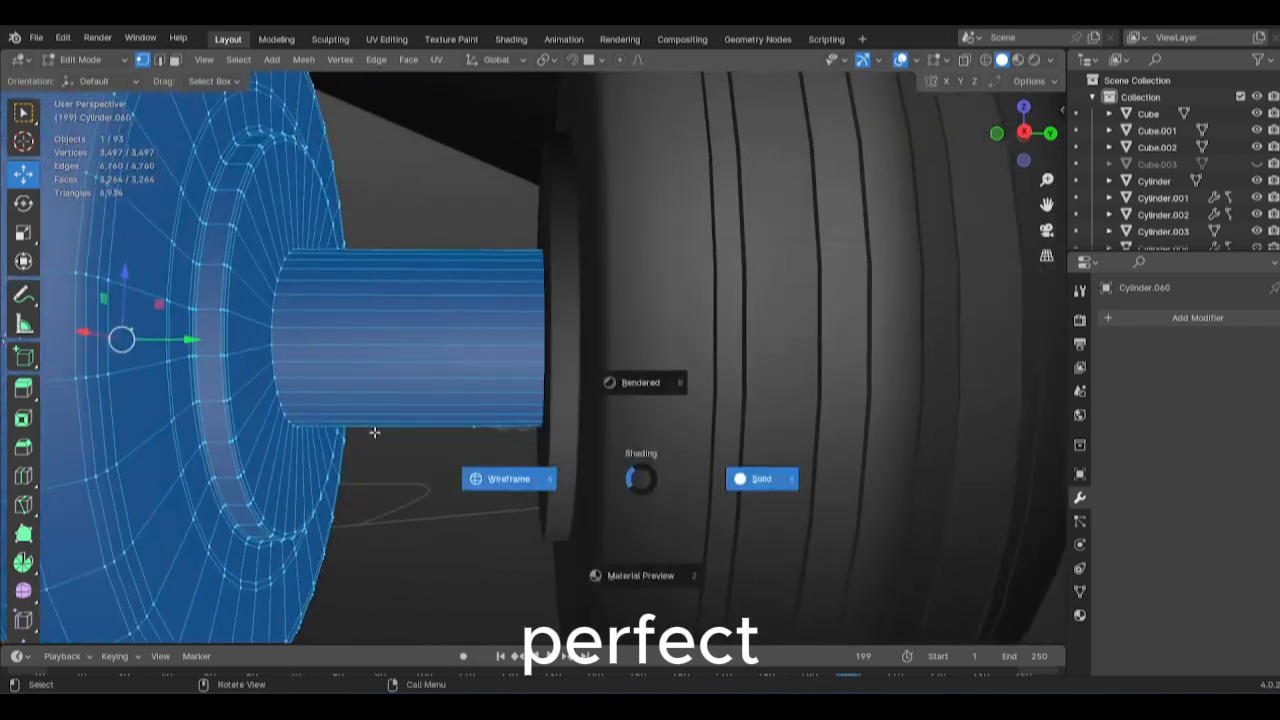
pyautogui.moveTo(532, 218); pyautogui.dragTo(650, 456)
pyautogui.press('z')
pyautogui.moveTo(850, 490); pyautogui.dragTo(966, 560, button='middle')
pyautogui.moveTo(531, 262); pyautogui.dragTo(659, 335, button='middle')
pyautogui.press('s')
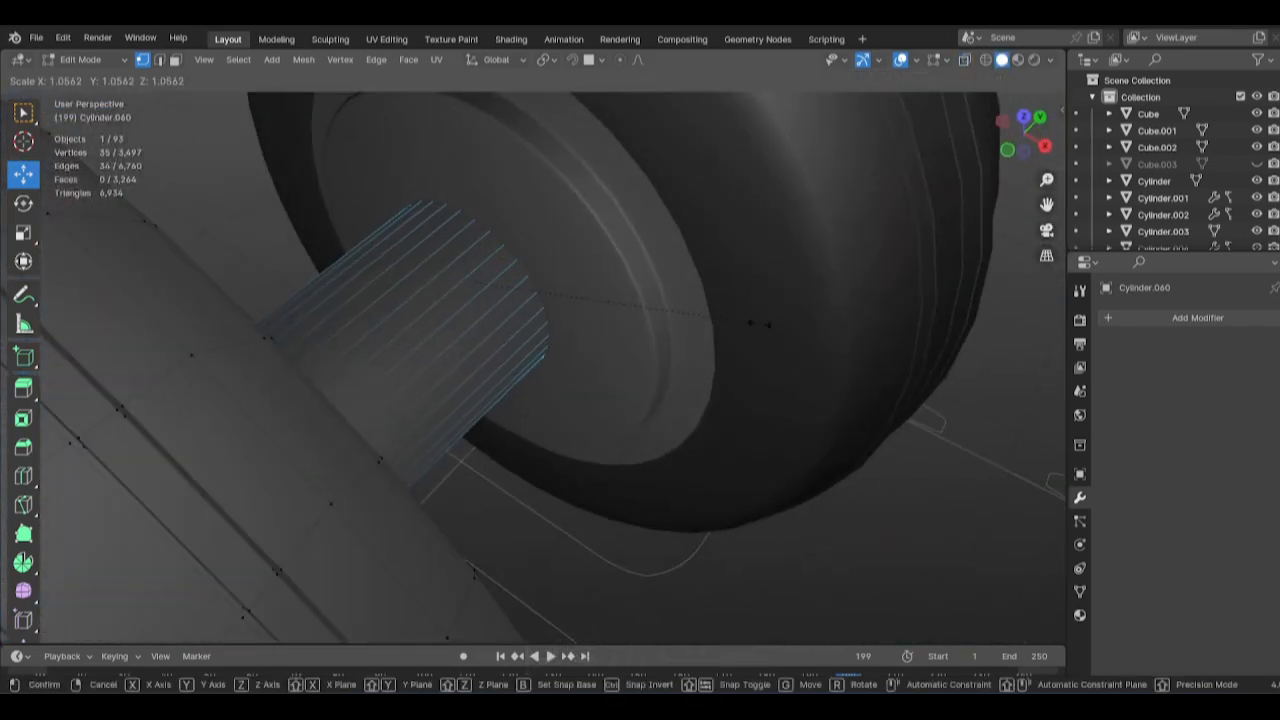
pyautogui.click(757, 322)
# Try to pull the axle's end ring back along Y and extrude it into a wider flange against the second wheel.
pyautogui.keyDown('ctrl'); pyautogui.moveTo(757, 322); pyautogui.dragTo(536, 262, button='middle'); pyautogui.keyUp('ctrl')
pyautogui.moveTo(564, 231); pyautogui.dragTo(519, 232)
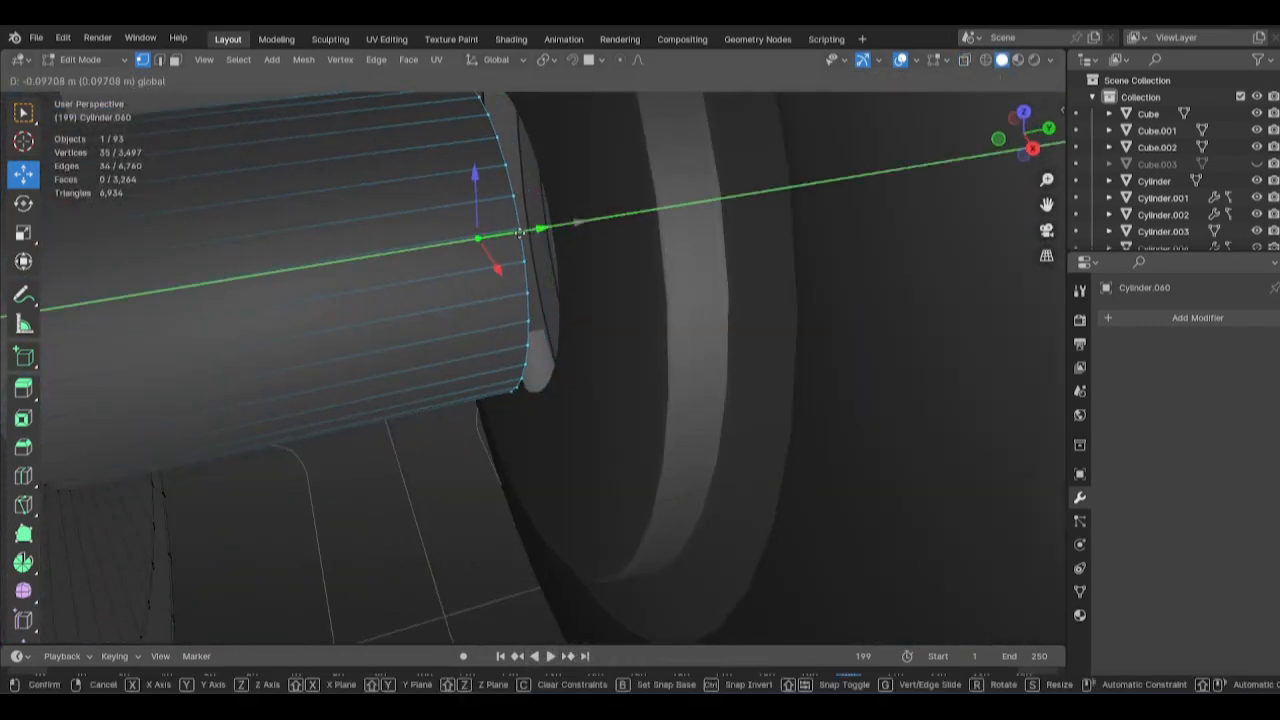
pyautogui.moveTo(688, 270); pyautogui.dragTo(663, 229, button='middle')
pyautogui.press('e')
pyautogui.press('Escape')
pyautogui.press('s')
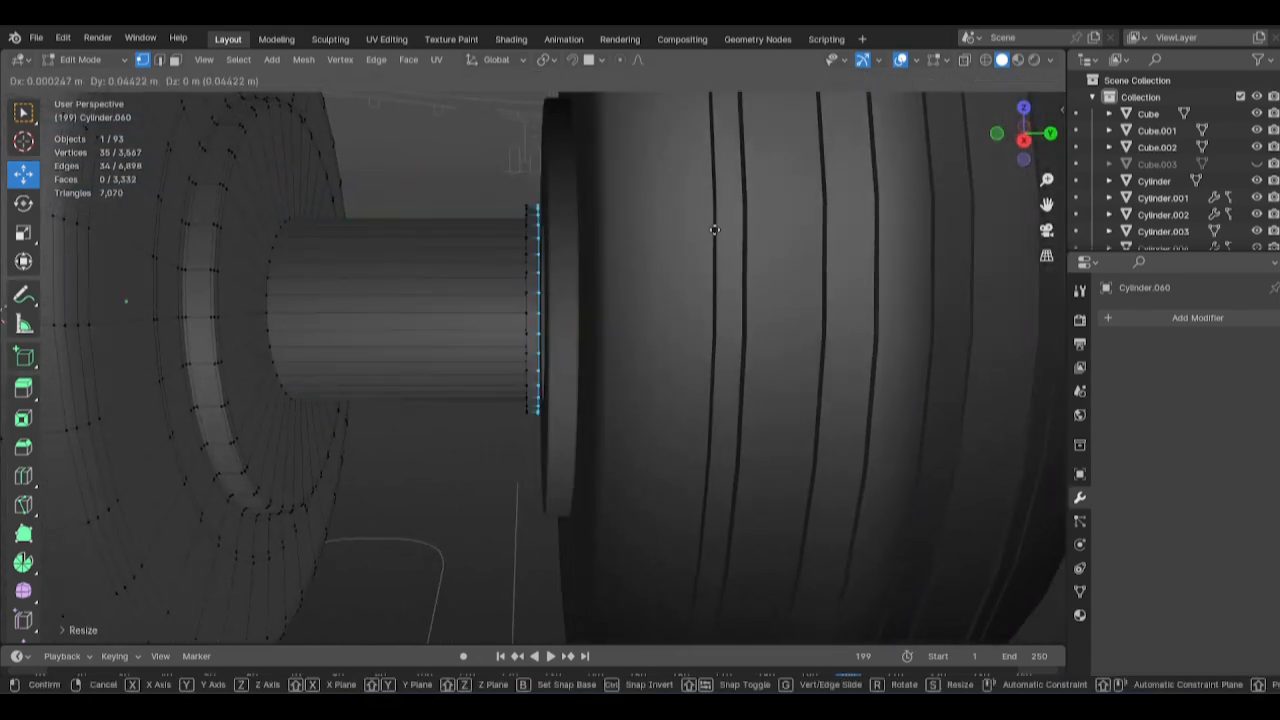
pyautogui.click(714, 231)
pyautogui.press('Tab')
# Examine where the axle meets the second wheel's hub.
pyautogui.scroll(-4, 600, 329)
pyautogui.click(793, 391)
pyautogui.moveTo(793, 391); pyautogui.dragTo(682, 414, button='middle')
pyautogui.scroll(4, 681, 416)
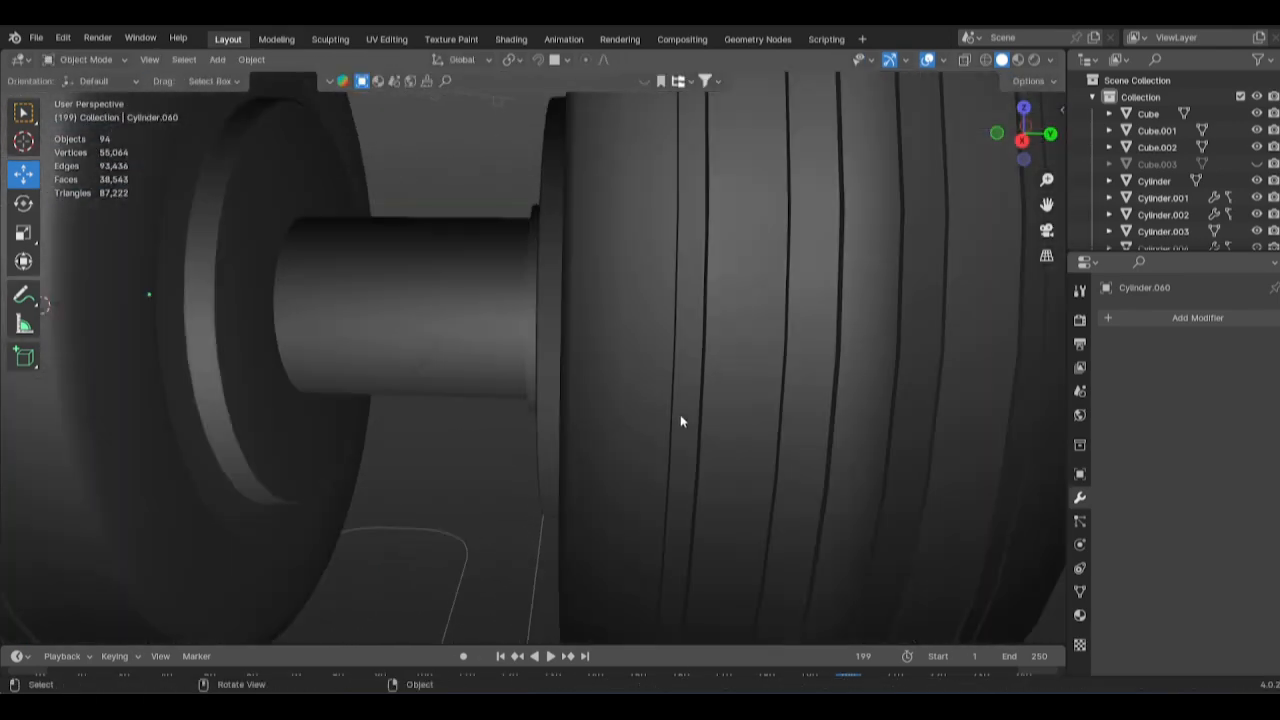
pyautogui.press('Tab')
pyautogui.moveTo(594, 366); pyautogui.dragTo(558, 315, button='middle')
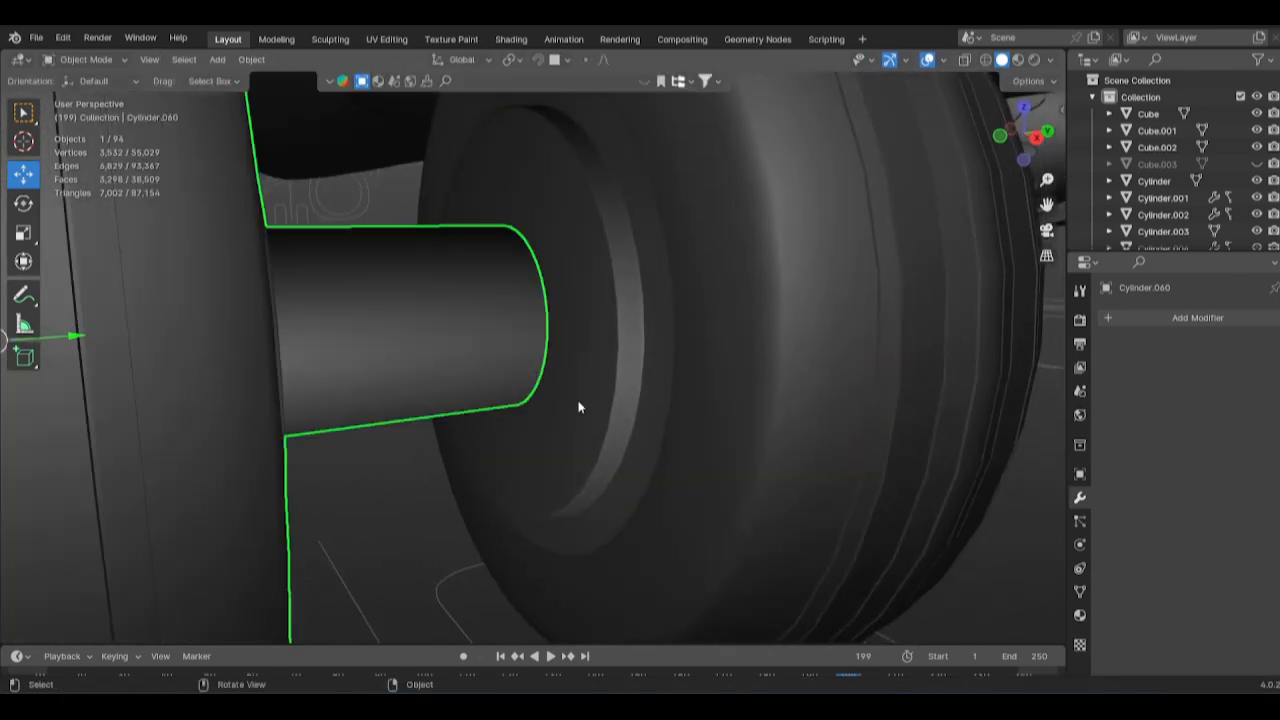
pyautogui.scroll(5, 541, 457)
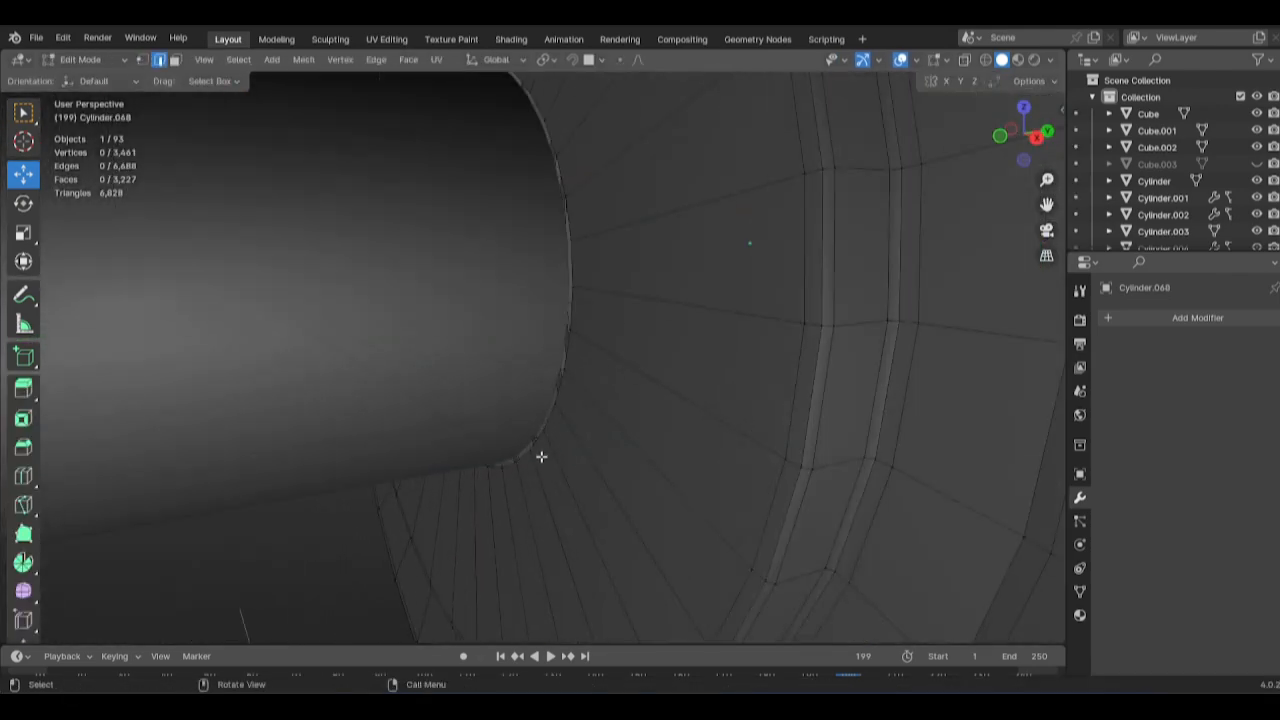
pyautogui.scroll(-5, 532, 449)
pyautogui.moveTo(825, 471); pyautogui.dragTo(654, 428, button='middle')
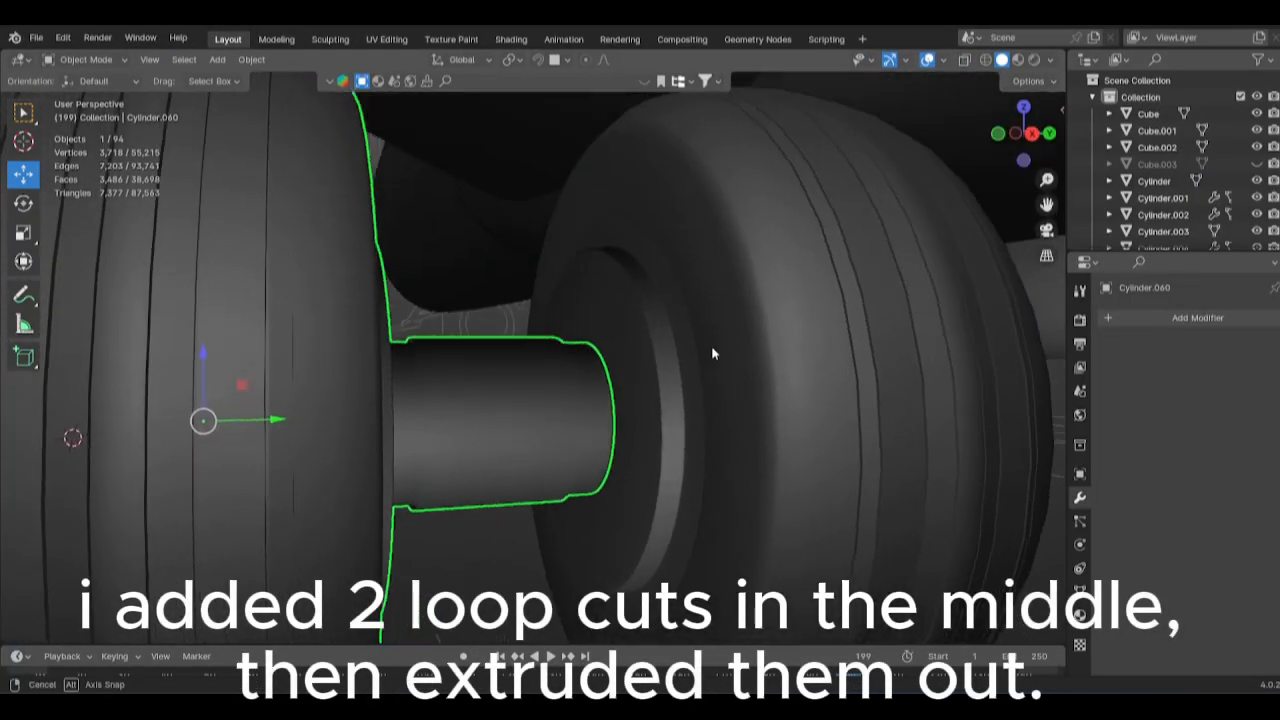
# Scale up the axle's middle sleeve and fill in its open end faces.
pyautogui.press('s')
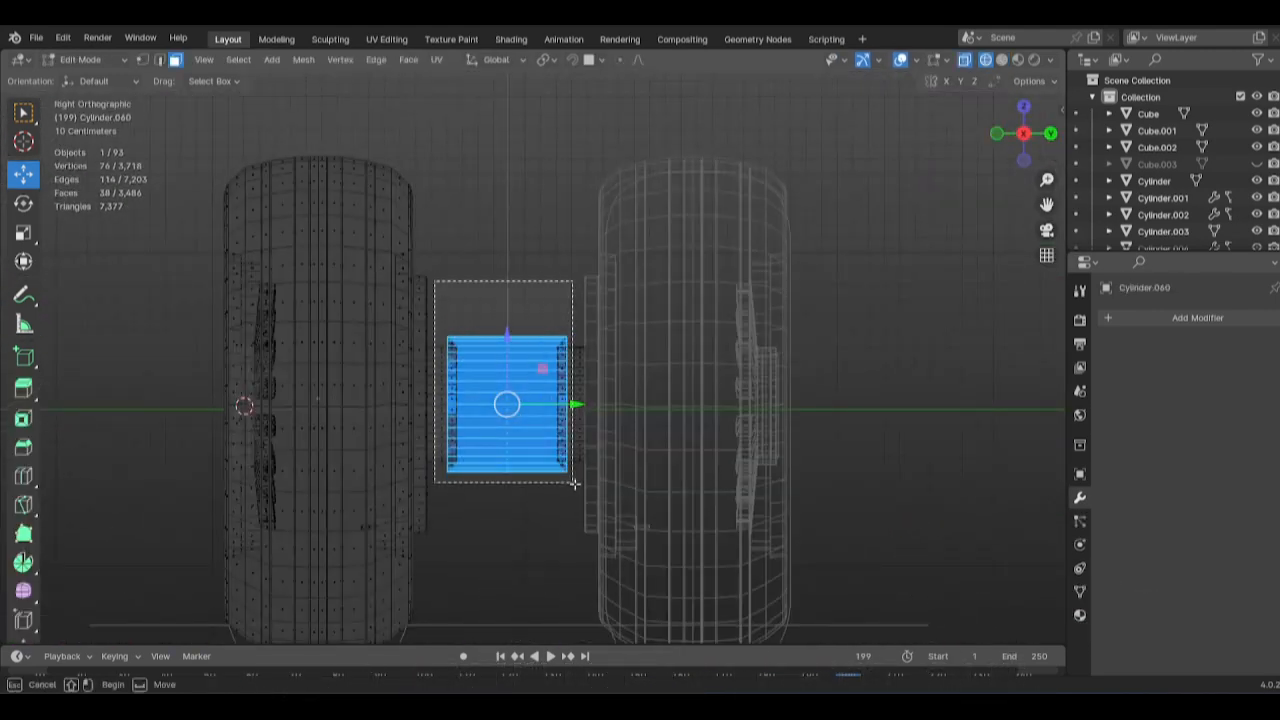
pyautogui.scroll(2, 583, 488)
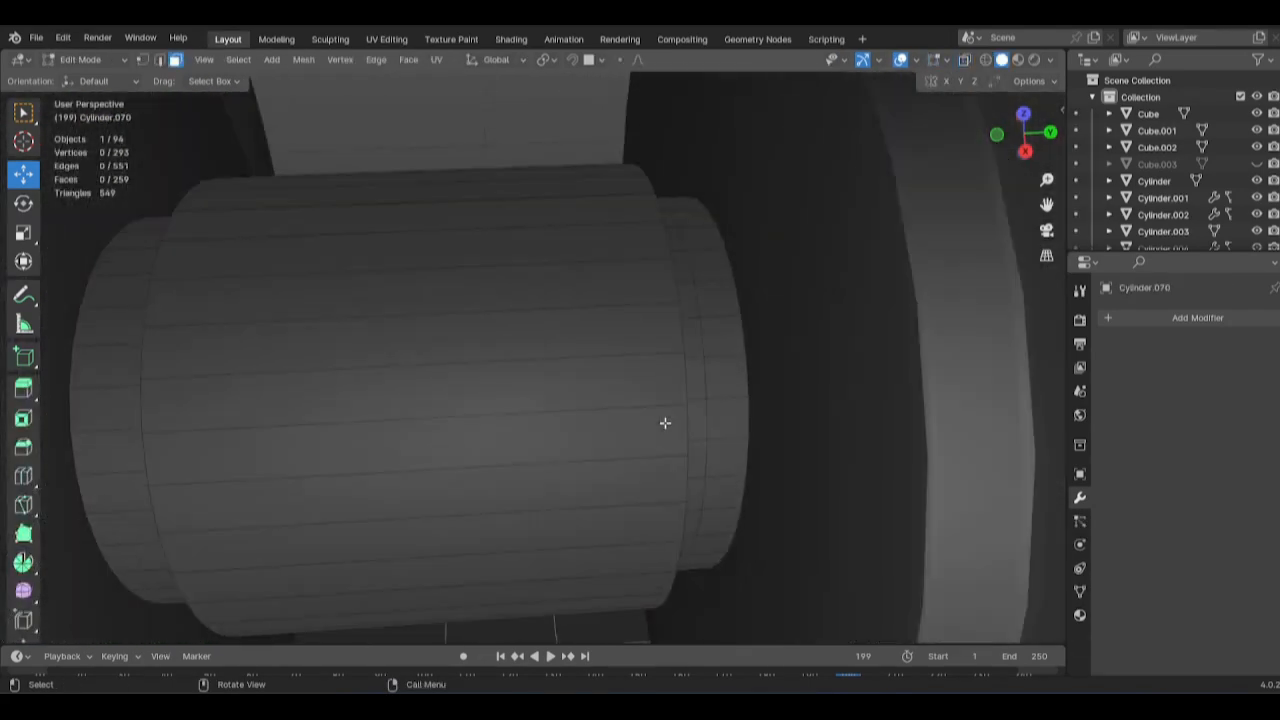
pyautogui.moveTo(665, 423); pyautogui.dragTo(660, 334, button='middle')
pyautogui.scroll(2, 671, 357)
pyautogui.scroll(-1, 734, 357)
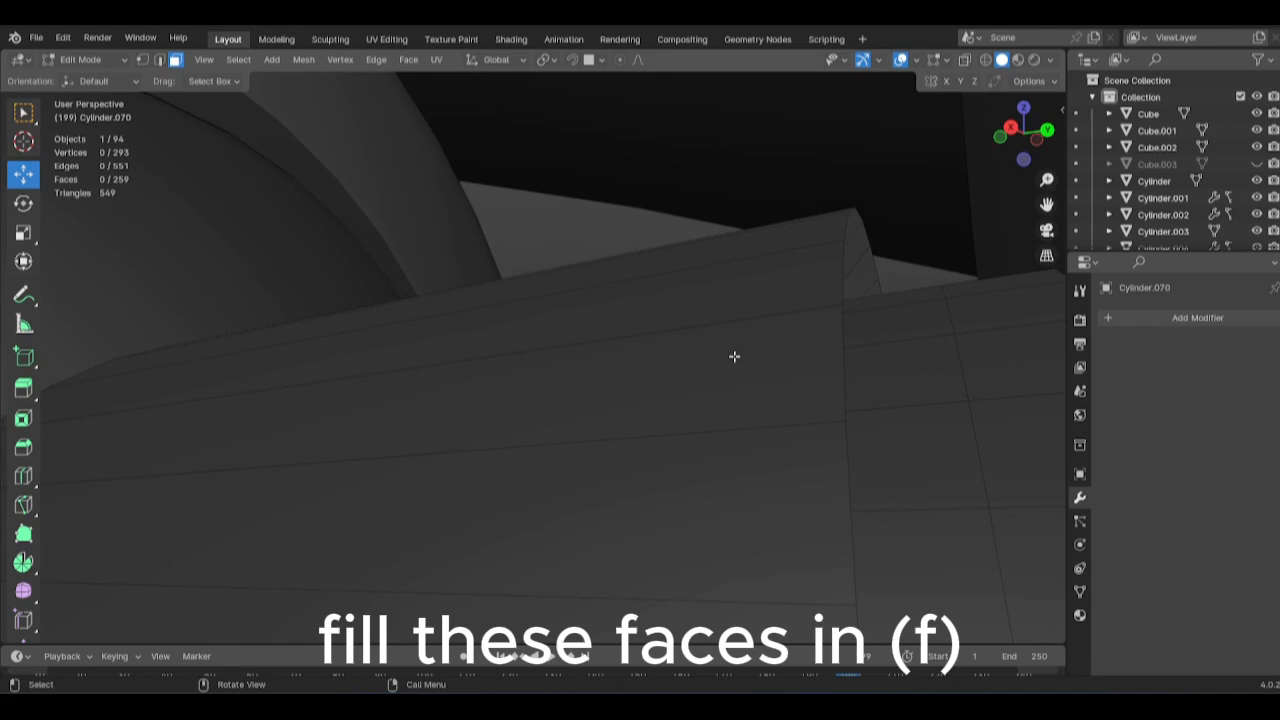
pyautogui.keyDown('alt'); pyautogui.click(842, 377); pyautogui.keyUp('alt')
pyautogui.press('f')
pyautogui.moveTo(250, 384); pyautogui.dragTo(286, 440, button='middle')
pyautogui.scroll(-4, 286, 440)
pyautogui.keyDown('alt'); pyautogui.click(275, 420); pyautogui.keyUp('alt')
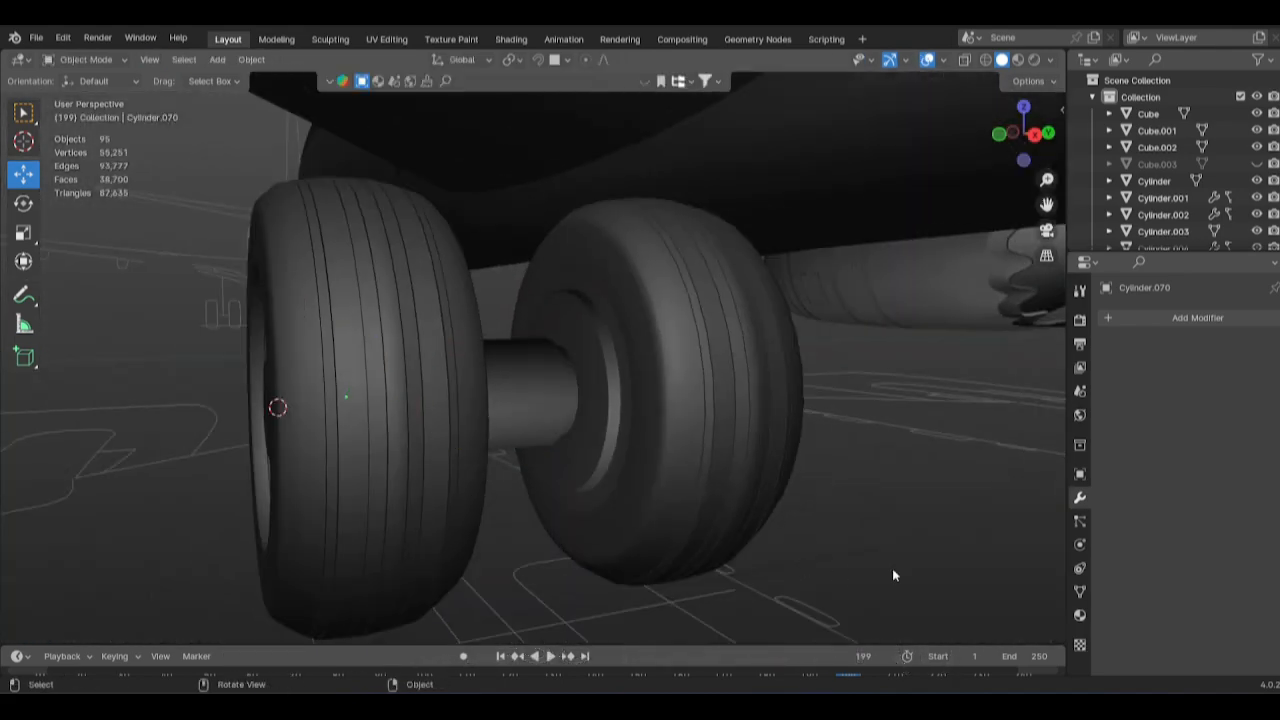
# Add a cylinder in the right view and move it above the axle between the two wheels.
pyautogui.press('KP_3')
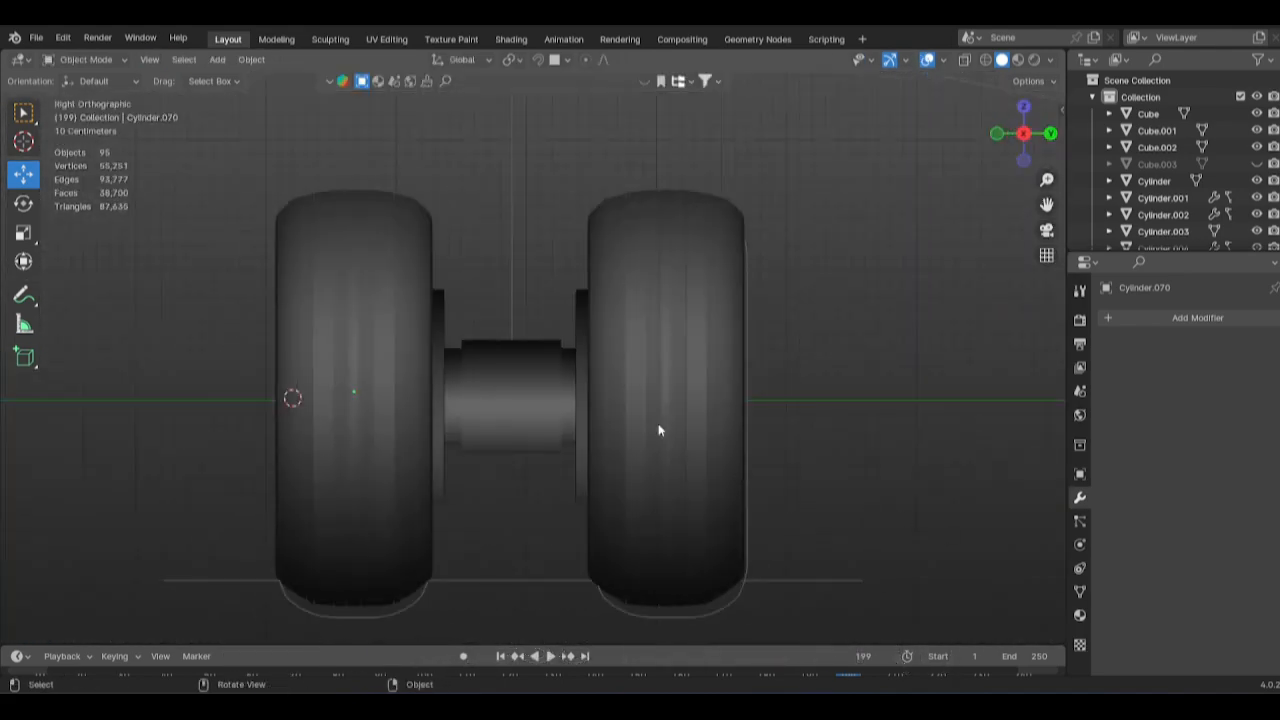
pyautogui.hotkey('shift', 'a')
pyautogui.click(627, 440)
pyautogui.scroll(-6, 450, 438)
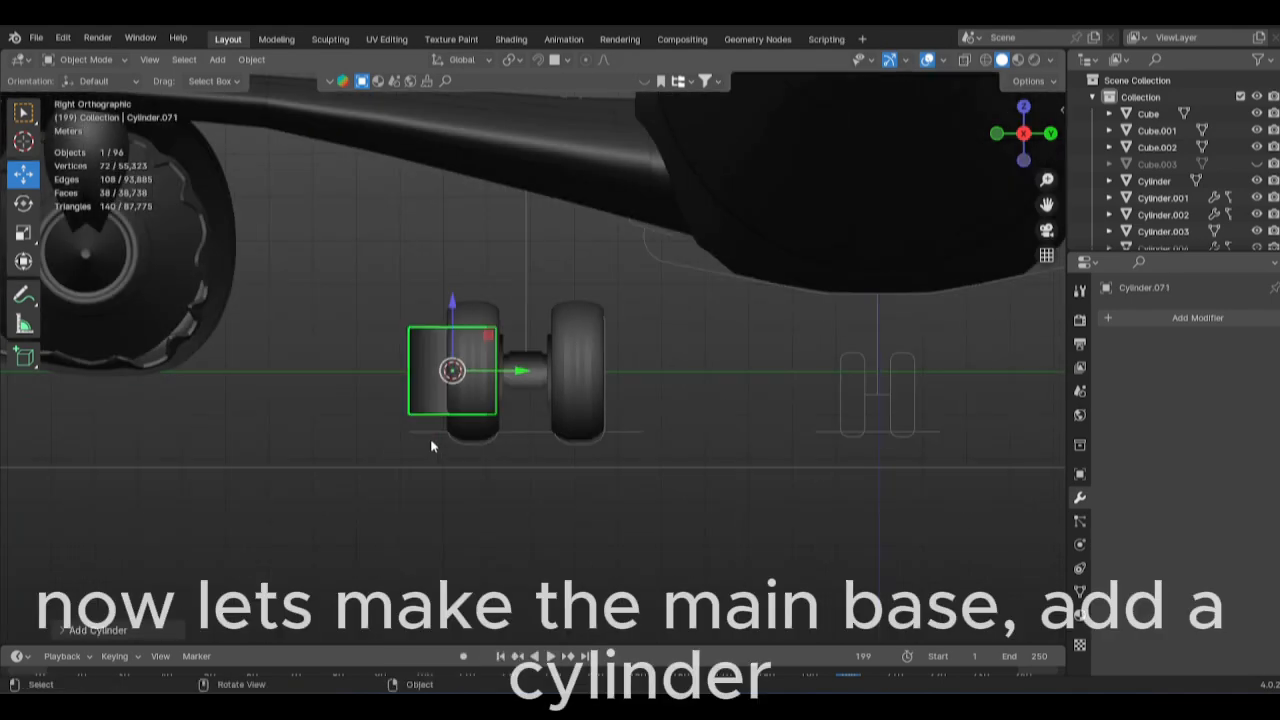
pyautogui.scroll(3, 480, 430)
pyautogui.press('g')
pyautogui.click(704, 314)
# Scale the new cylinder down so it fits between the two tires.
pyautogui.scroll(5, 900, 410)
pyautogui.press('s')
pyautogui.click(682, 364)
pyautogui.click(605, 491)
pyautogui.press('Left')
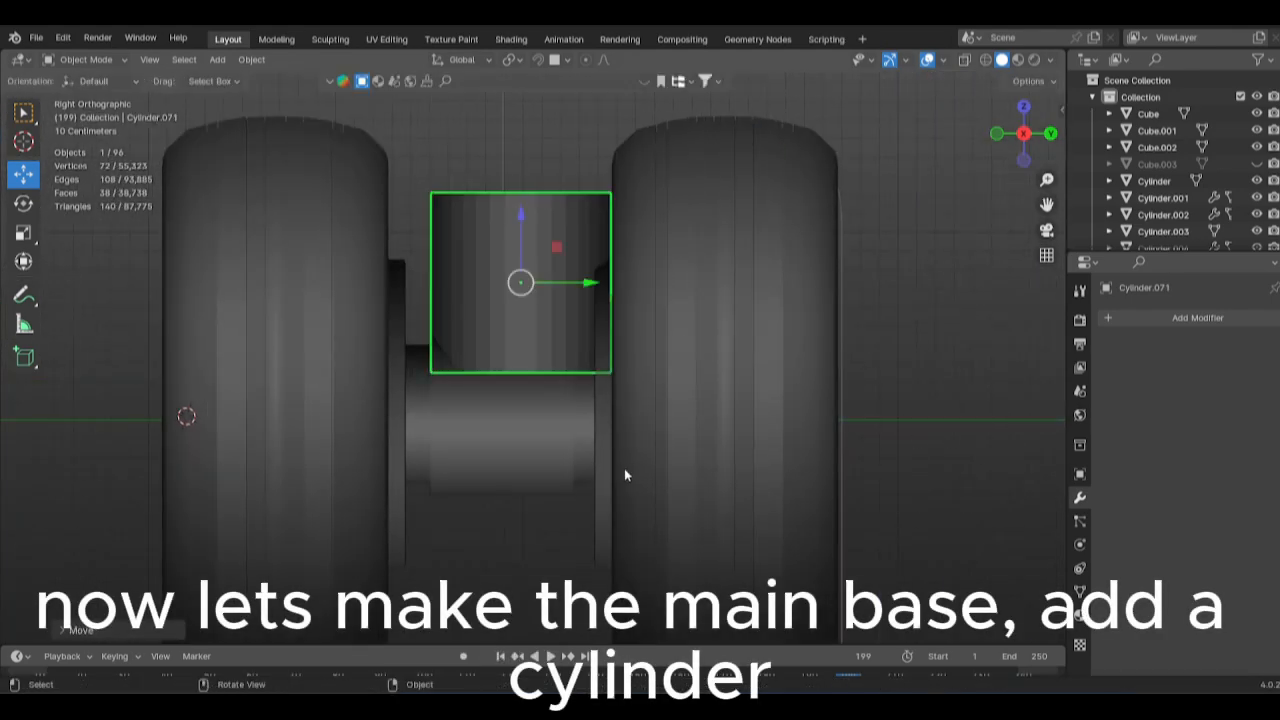
# Centre the cylinder over the axle's middle sleeve and scale it narrower than the sleeve.
pyautogui.press('KP_1')
pyautogui.press('KP_7')
pyautogui.press('KP_1')
pyautogui.press('KP_3')
pyautogui.press('g')
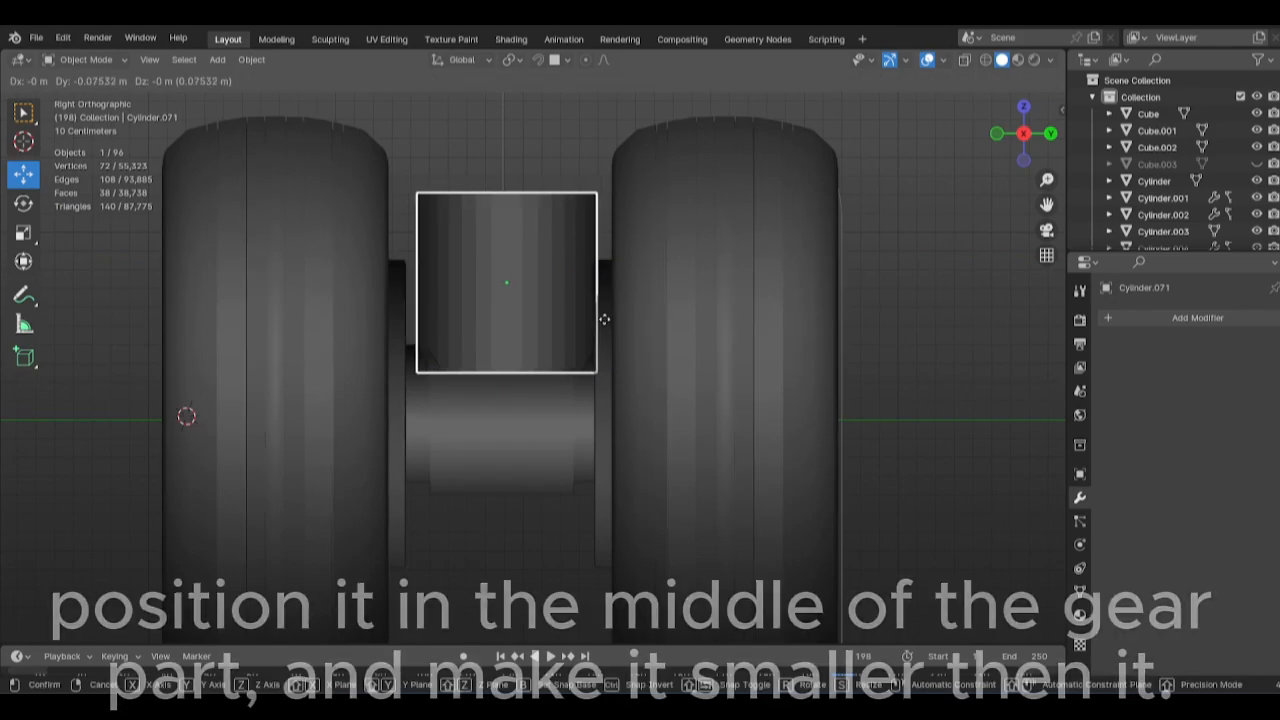
pyautogui.click(603, 317)
pyautogui.press('s')
pyautogui.click(611, 331)
pyautogui.press('g')
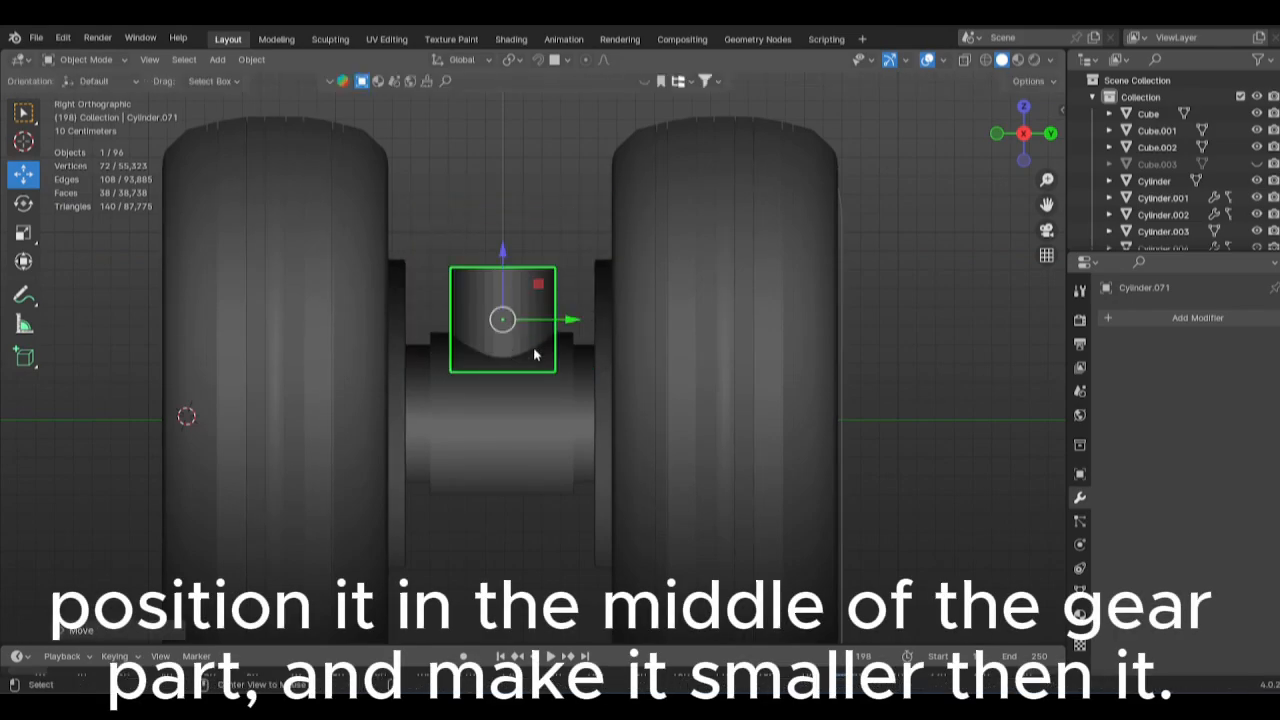
# Scale the cylinder up to roughly the width of the axle's middle sleeve.
pyautogui.moveTo(533, 346); pyautogui.dragTo(759, 352, button='middle')
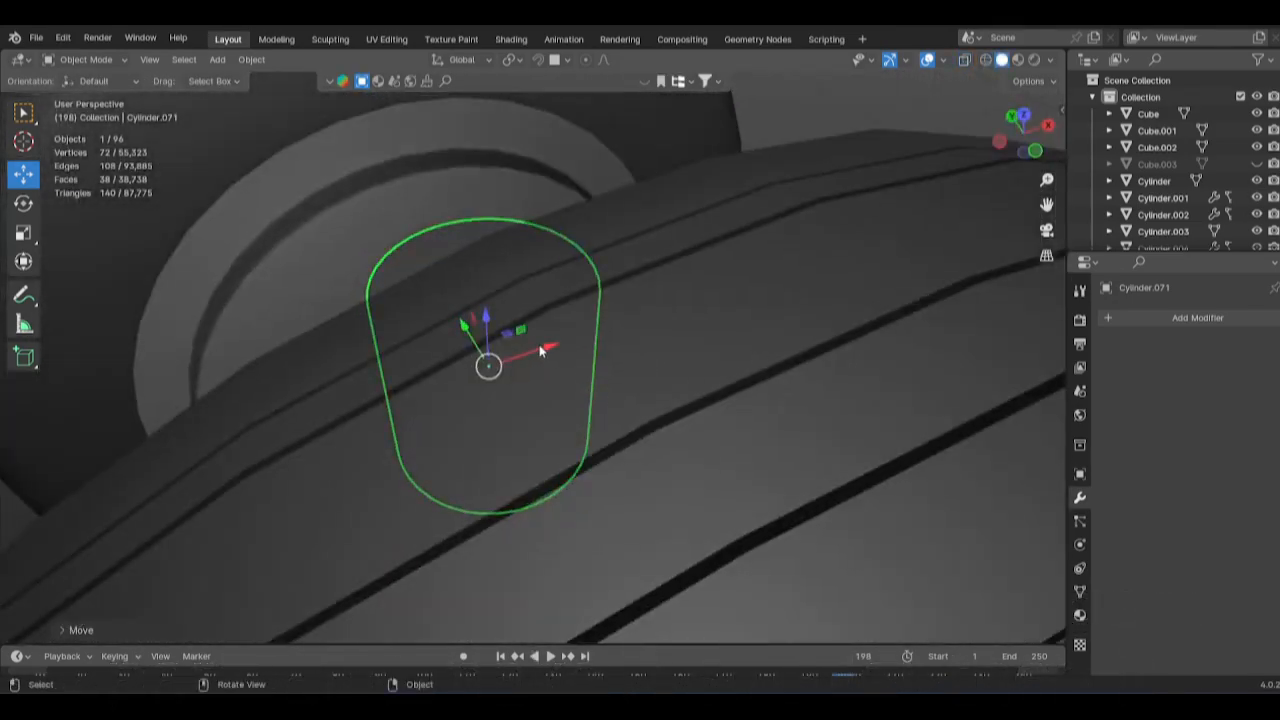
pyautogui.press('s')
pyautogui.click(616, 328)
pyautogui.scroll(-3, 561, 342)
pyautogui.moveTo(490, 374); pyautogui.dragTo(386, 328, button='middle')
pyautogui.rightClick(583, 302)
pyautogui.click(584, 302)
# Select the cylinder's top vertices in wireframe and raise them along Z to form a tall strut reaching towards the wing.
pyautogui.press('Tab')
pyautogui.hotkey('shift', 'z')
pyautogui.press('1')
pyautogui.moveTo(332, 202); pyautogui.dragTo(592, 270)
pyautogui.scroll(-1, 584, 272)
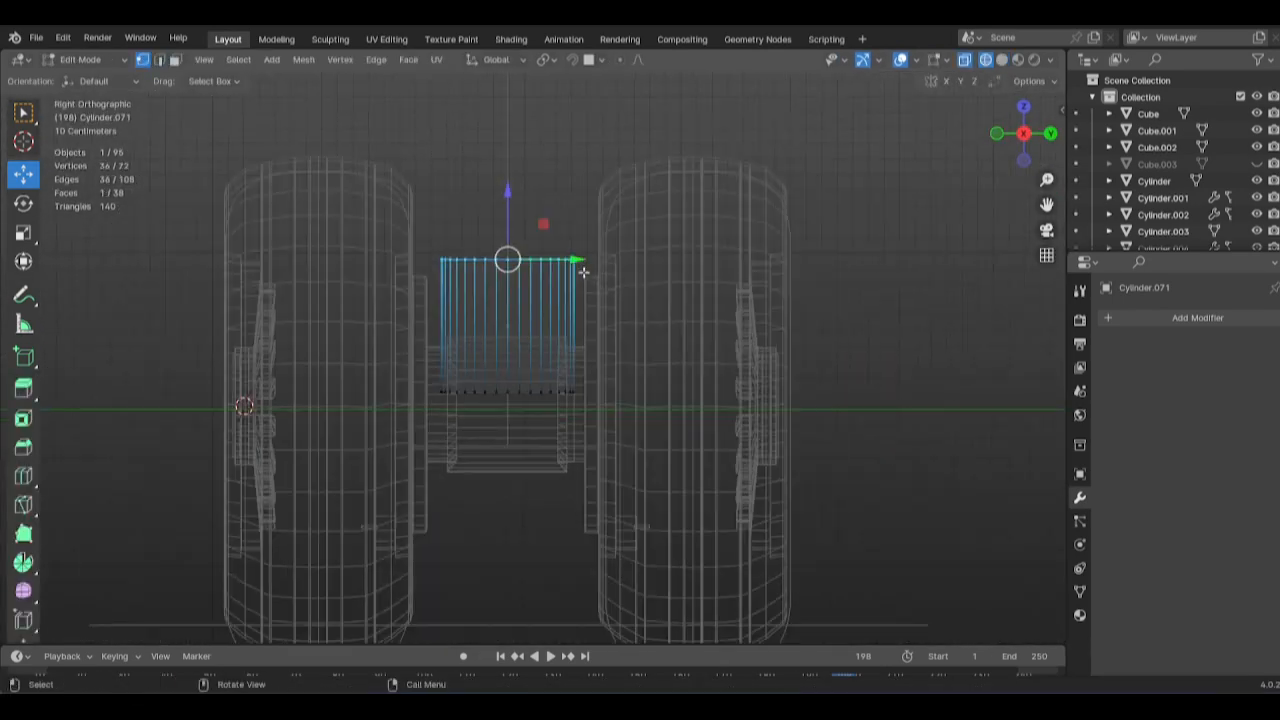
pyautogui.scroll(-5, 546, 303)
pyautogui.moveTo(525, 242); pyautogui.dragTo(526, 113)
pyautogui.press('Tab')
pyautogui.press('r')
pyautogui.moveTo(531, 350)
pyautogui.keyDown('alt'); pyautogui.mouseDown(button='middle')
pyautogui.moveTo(800, 316)
pyautogui.moveTo(763, 426)
pyautogui.mouseUp(button='middle'); pyautogui.keyUp('alt')
pyautogui.hotkey('shift', 'z')
# Add two closely spaced loop cuts around the strut just above the wheels.
pyautogui.scroll(4, 764, 420)
pyautogui.click(787, 358)
pyautogui.press('Tab')
pyautogui.moveTo(443, 334); pyautogui.dragTo(548, 300, button='middle')
pyautogui.hotkey('ctrl', 'r')
pyautogui.click(553, 400)
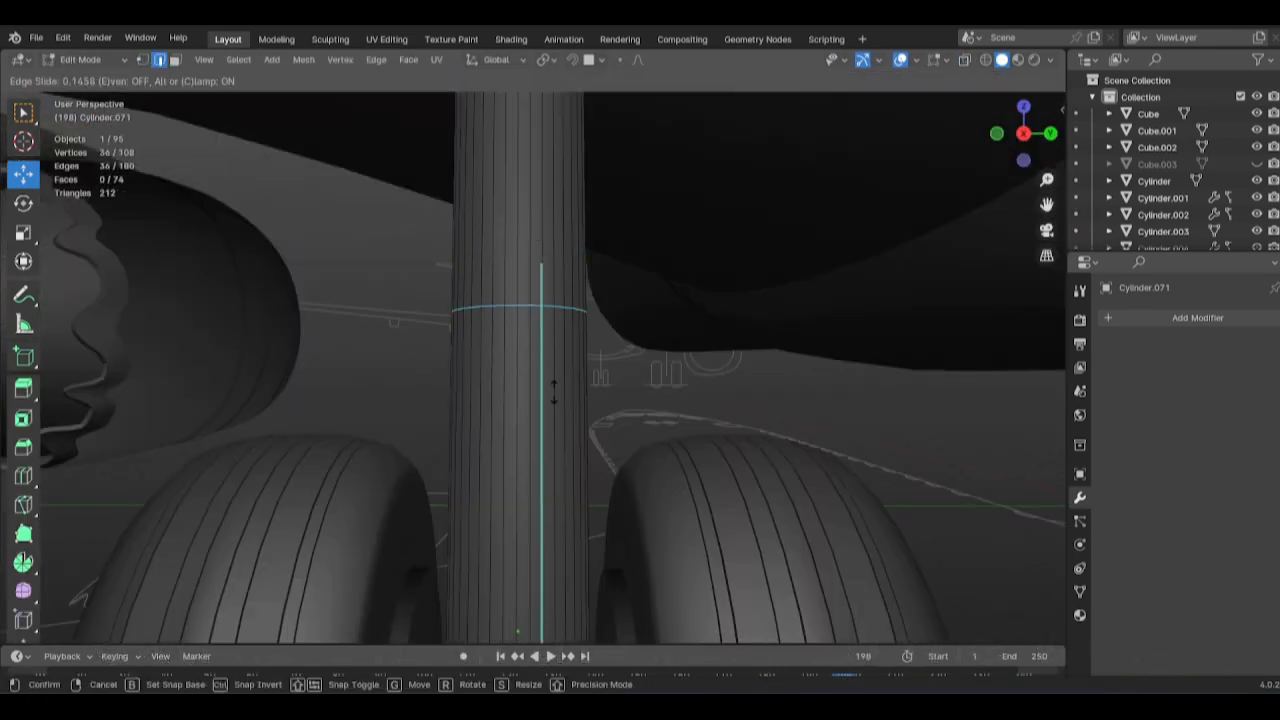
pyautogui.click(553, 393)
pyautogui.hotkey('ctrl', 'r')
pyautogui.click(545, 412)
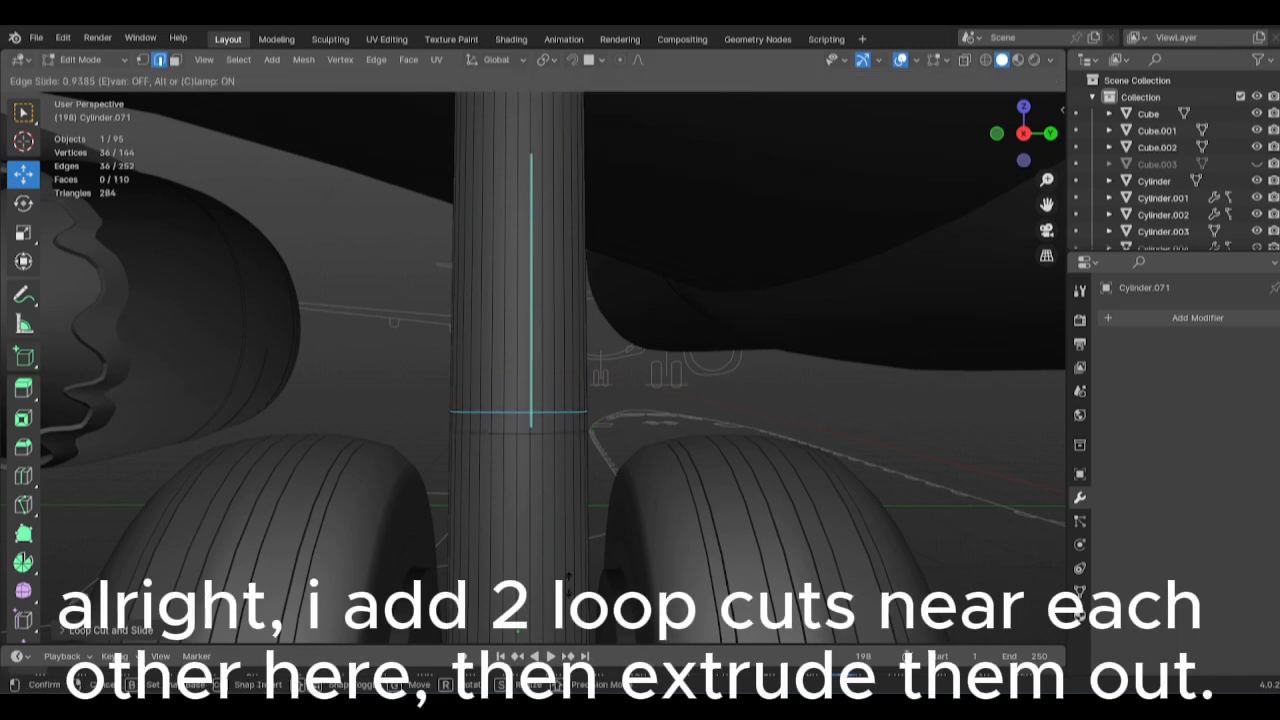
pyautogui.click(569, 583)
# Extrude the face band between the two loop cuts and scale it outward into a collar.
pyautogui.scroll(4, 534, 517)
pyautogui.press('3')
pyautogui.keyDown('alt'); pyautogui.click(529, 502); pyautogui.keyUp('alt')
pyautogui.press('e')
pyautogui.rightClick(711, 477)
pyautogui.press('s')
pyautogui.click(694, 470)
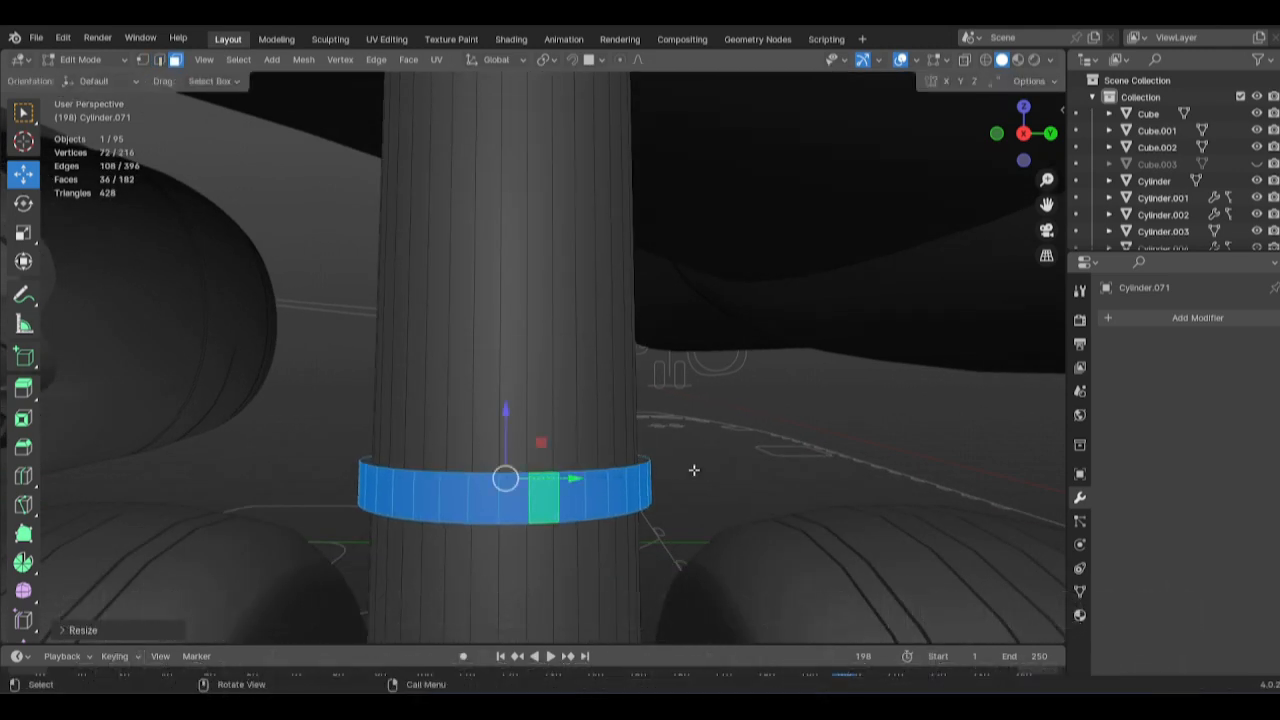
# Select the collar's edge loops and bevel them to smooth its rims.
pyautogui.moveTo(694, 470); pyautogui.dragTo(565, 468, button='middle')
pyautogui.scroll(3, 555, 536)
pyautogui.press('2')
pyautogui.keyDown('alt'); pyautogui.click(517, 537); pyautogui.keyUp('alt')
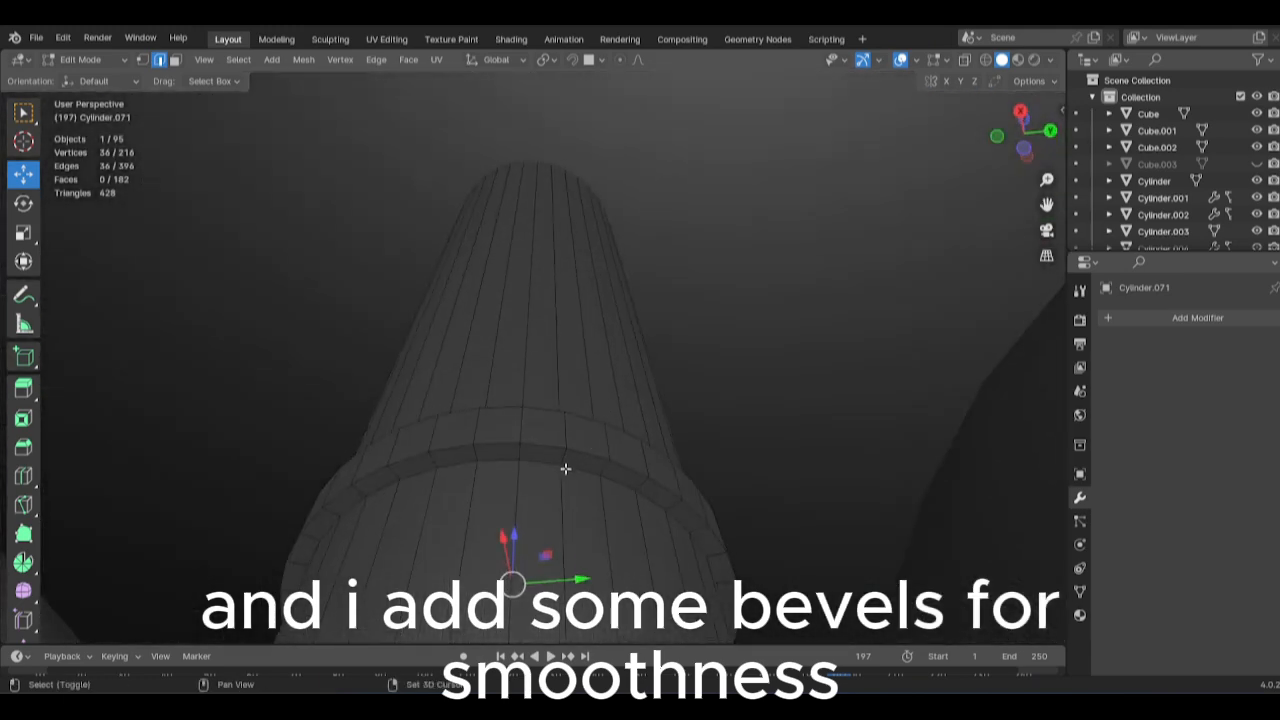
pyautogui.click(866, 426)
pyautogui.moveTo(862, 426); pyautogui.dragTo(840, 545, button='middle')
pyautogui.scroll(-5, 620, 400)
# Examine the bevelled collar on the strut in and out of mesh editing.
pyautogui.press('Tab')
pyautogui.press('Tab')
pyautogui.press('Tab')
pyautogui.click(626, 363)
pyautogui.click(560, 388)
pyautogui.press('Tab')
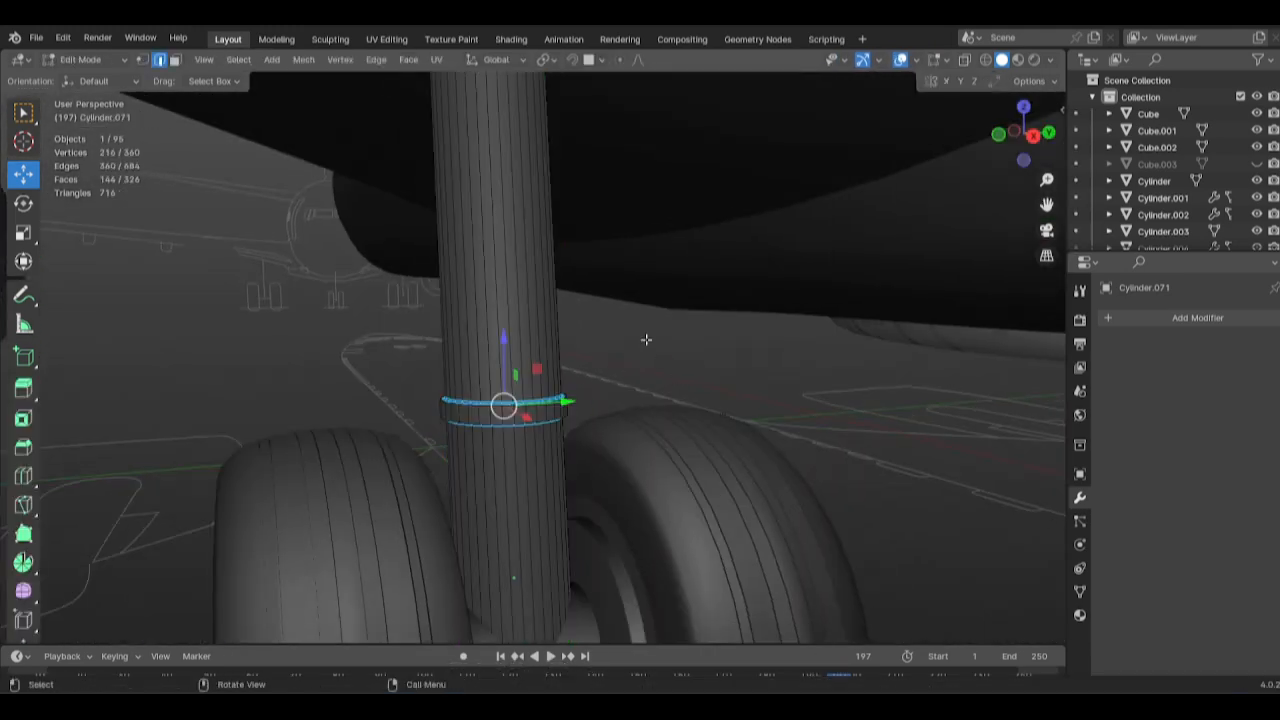
pyautogui.press('Tab')
pyautogui.press('Tab')
# Add two loop cuts around the strut well above the first collar in the right view.
pyautogui.press('KP_1')
pyautogui.press('KP_3')
pyautogui.hotkey('ctrl', 'r')
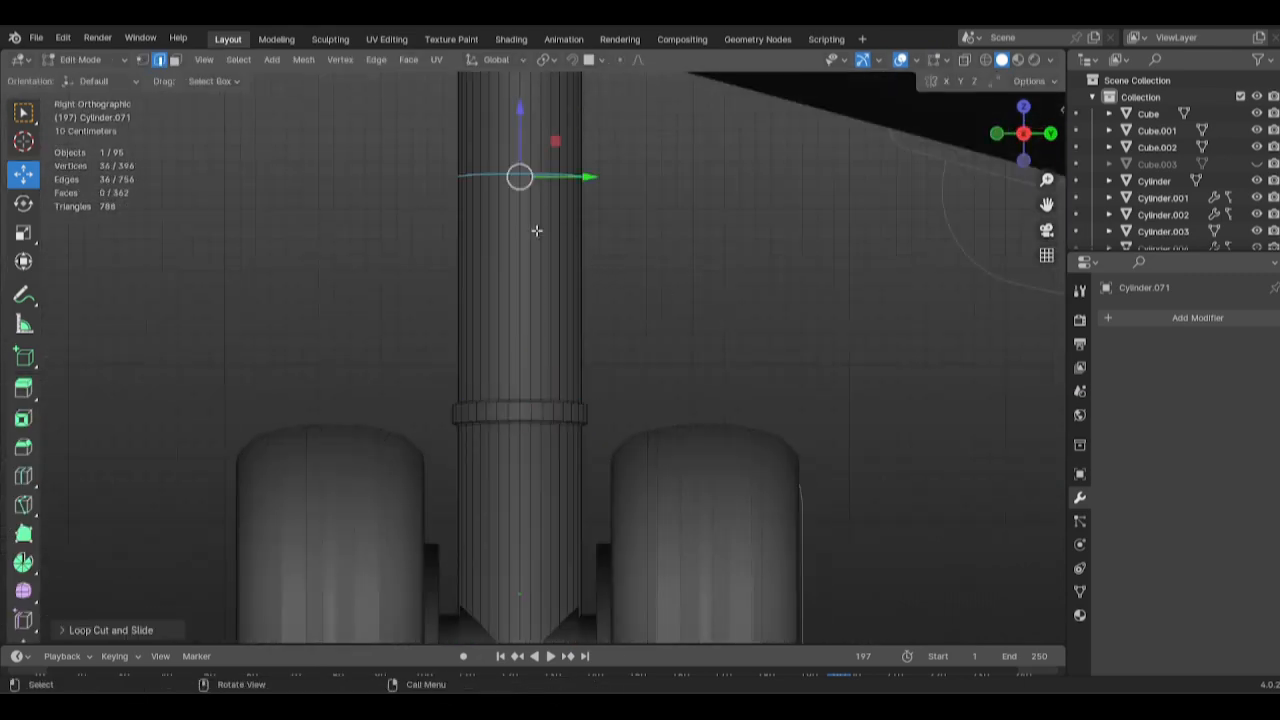
pyautogui.hotkey('ctrl', 'r')
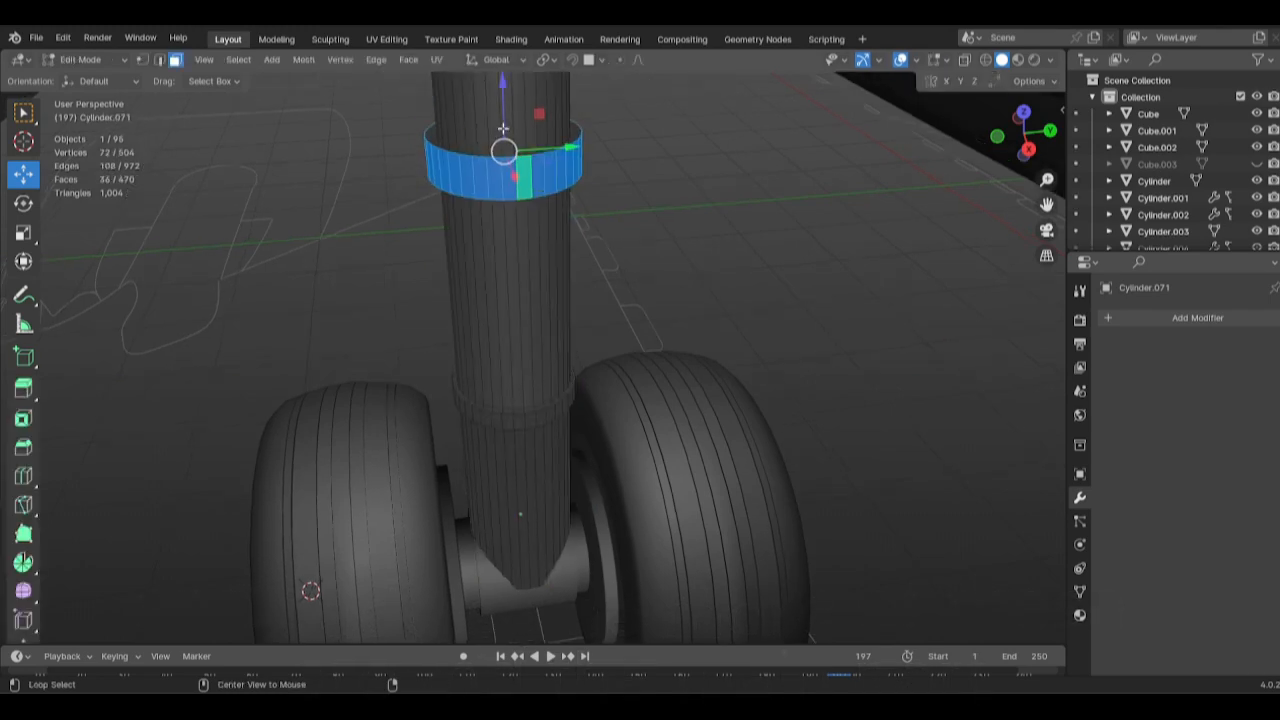
# Inspect the upper collar on the strut and check the main landing gear in the game reference.
pyautogui.scroll(4, 531, 363)
pyautogui.moveTo(531, 363); pyautogui.dragTo(555, 524, button='middle')
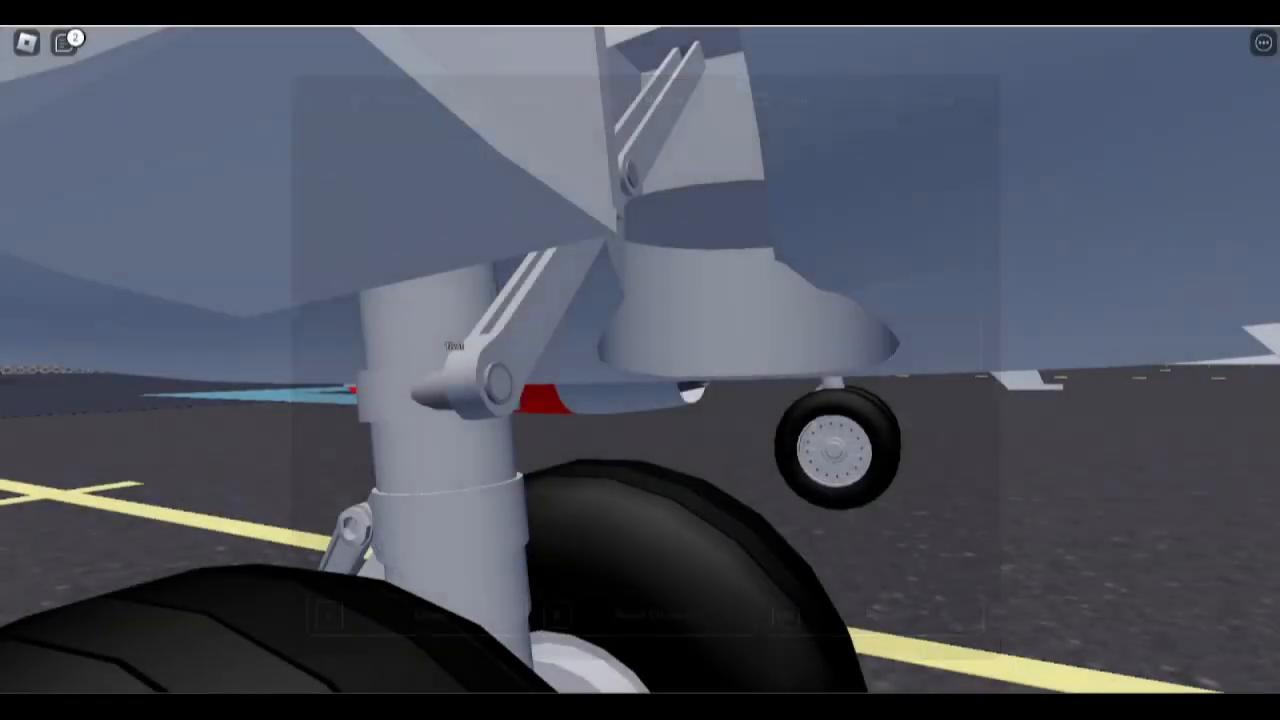
pyautogui.press('Escape')
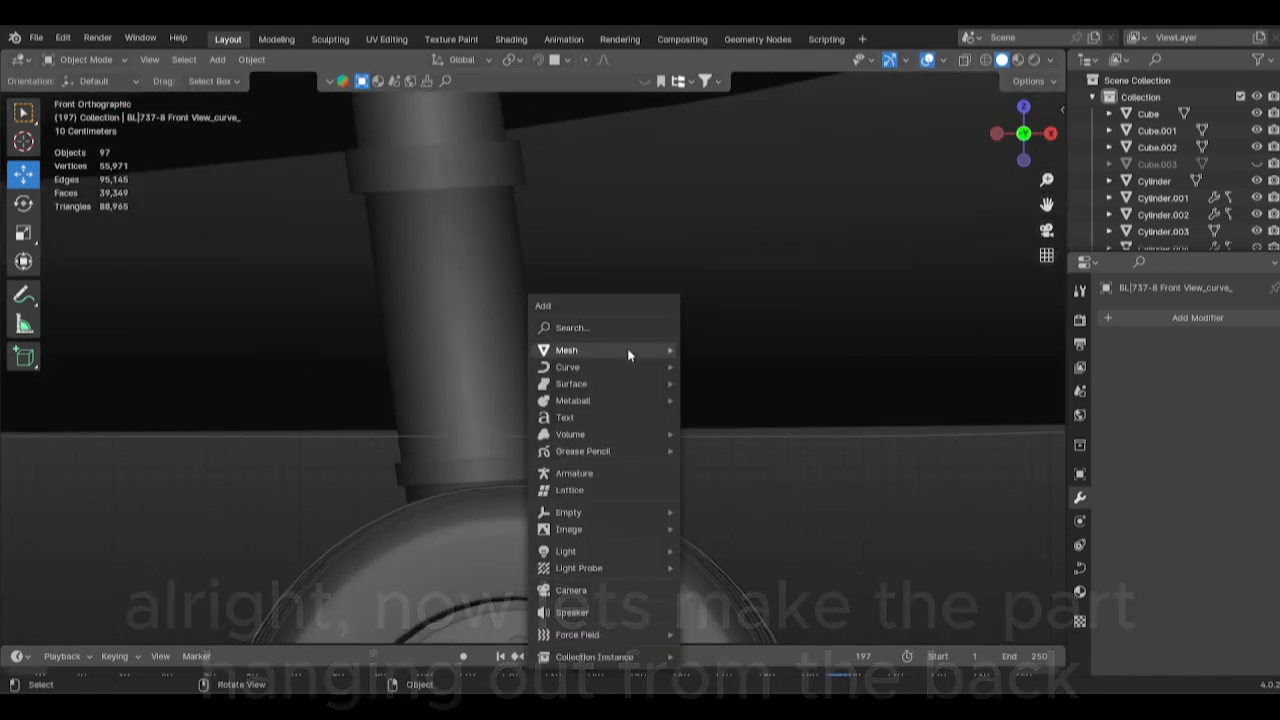
# Add a mesh cylinder in the front view and place a duplicate of it over the landing gear strut.
pyautogui.moveTo(628, 350)
pyautogui.click(730, 434)
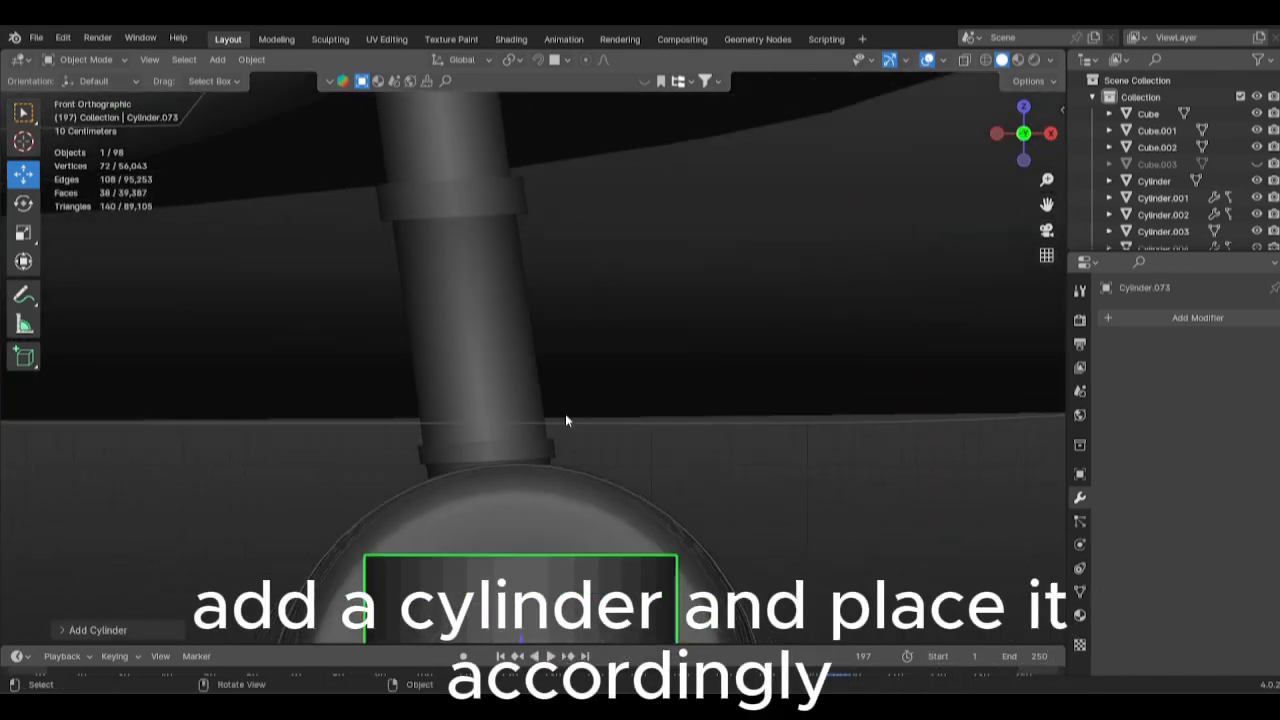
pyautogui.scroll(-3, 723, 443)
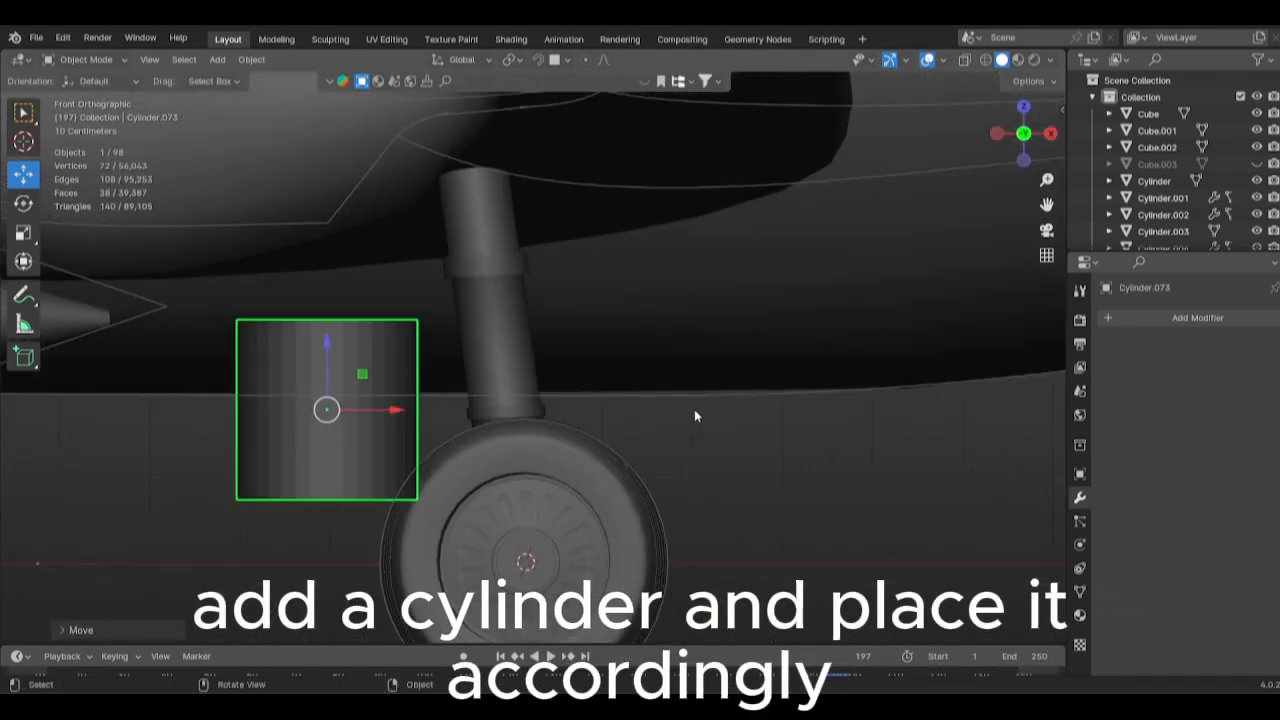
pyautogui.scroll(4, 694, 409)
pyautogui.hotkey('shift', 'd')
pyautogui.click(1037, 355)
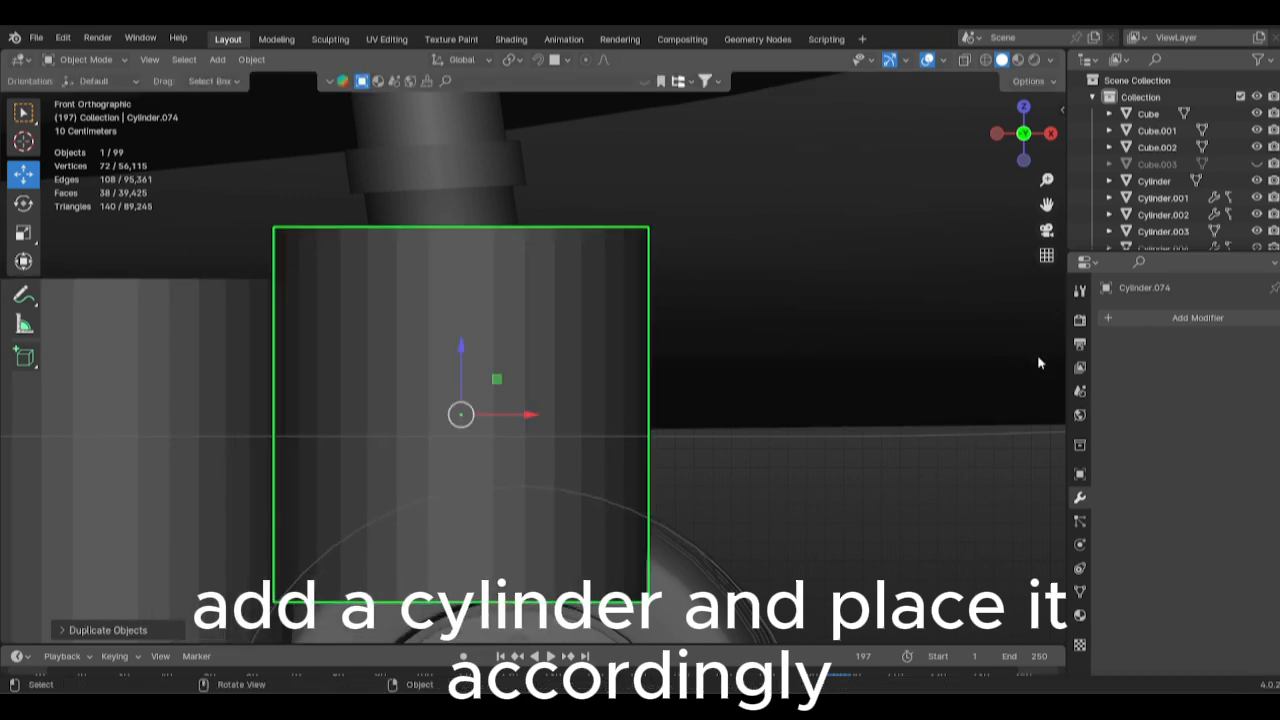
# Rotate the duplicated cylinder by 90° in the front view and shade it smooth.
pyautogui.scroll(-4, 900, 386)
pyautogui.write('90')
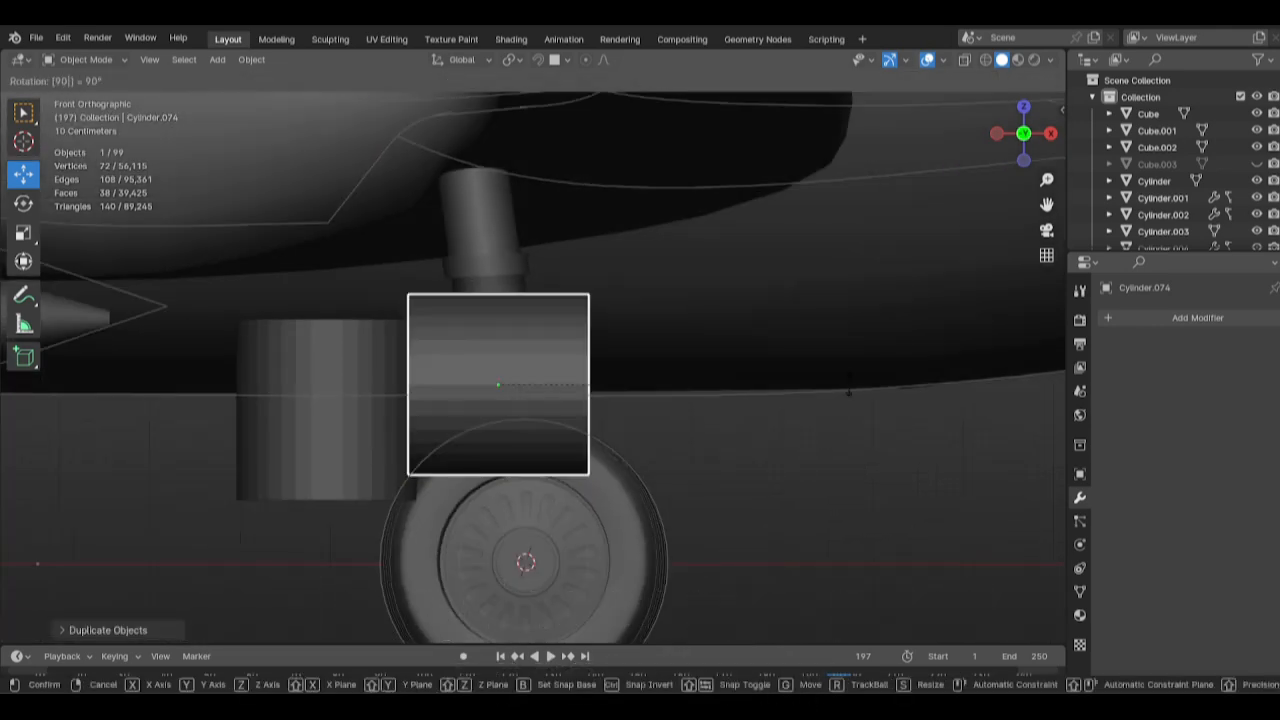
pyautogui.rightClick(848, 384)
pyautogui.click(848, 384)
# Scale down the rotated cylinder and move it over the strut just above the lower collar.
pyautogui.scroll(3, 848, 384)
pyautogui.press('s')
pyautogui.click(615, 430)
pyautogui.press('g')
pyautogui.click(768, 441)
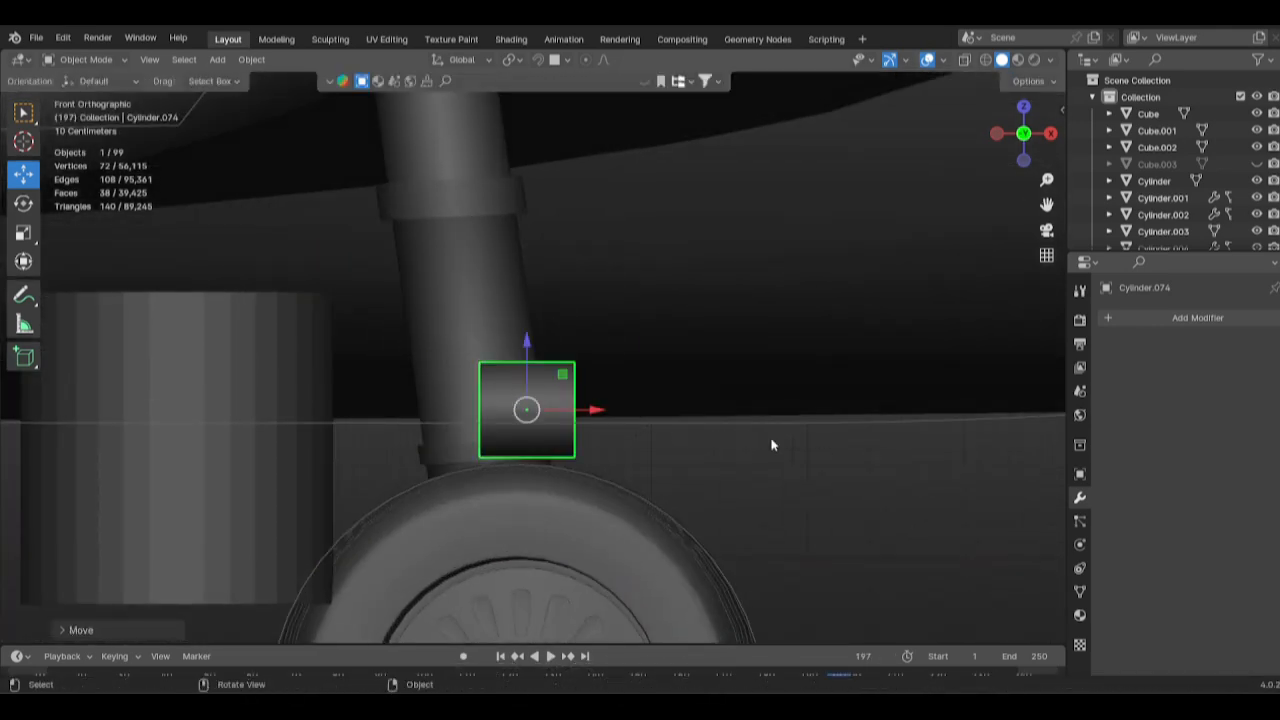
# Align the small horizontal cylinder with the side of the strut's lower collar in the right view.
pyautogui.scroll(4, 770, 441)
pyautogui.scroll(-5, 668, 456)
pyautogui.keyDown('alt'); pyautogui.moveTo(673, 441); pyautogui.dragTo(536, 487, button='middle'); pyautogui.keyUp('alt')
pyautogui.press('g')
pyautogui.click(796, 457)
pyautogui.press('g')
pyautogui.click(707, 445)
# Undo the trial shift of the small cylinder and move it along Y against the strut's lower collar.
pyautogui.scroll(4, 536, 487)
pyautogui.moveTo(493, 498); pyautogui.dragTo(533, 496)
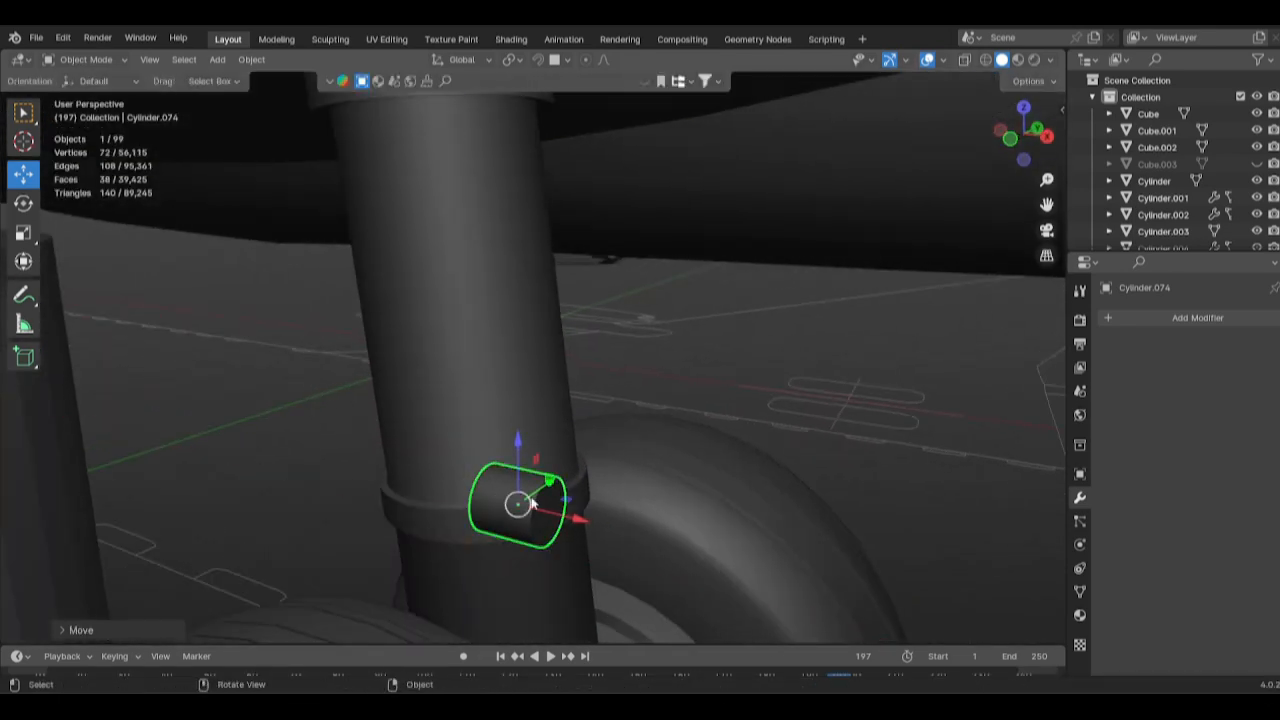
pyautogui.hotkey('ctrl', 'z')
pyautogui.moveTo(533, 496); pyautogui.dragTo(487, 515, button='middle')
pyautogui.press('g')
pyautogui.press('y')
pyautogui.click(529, 534)
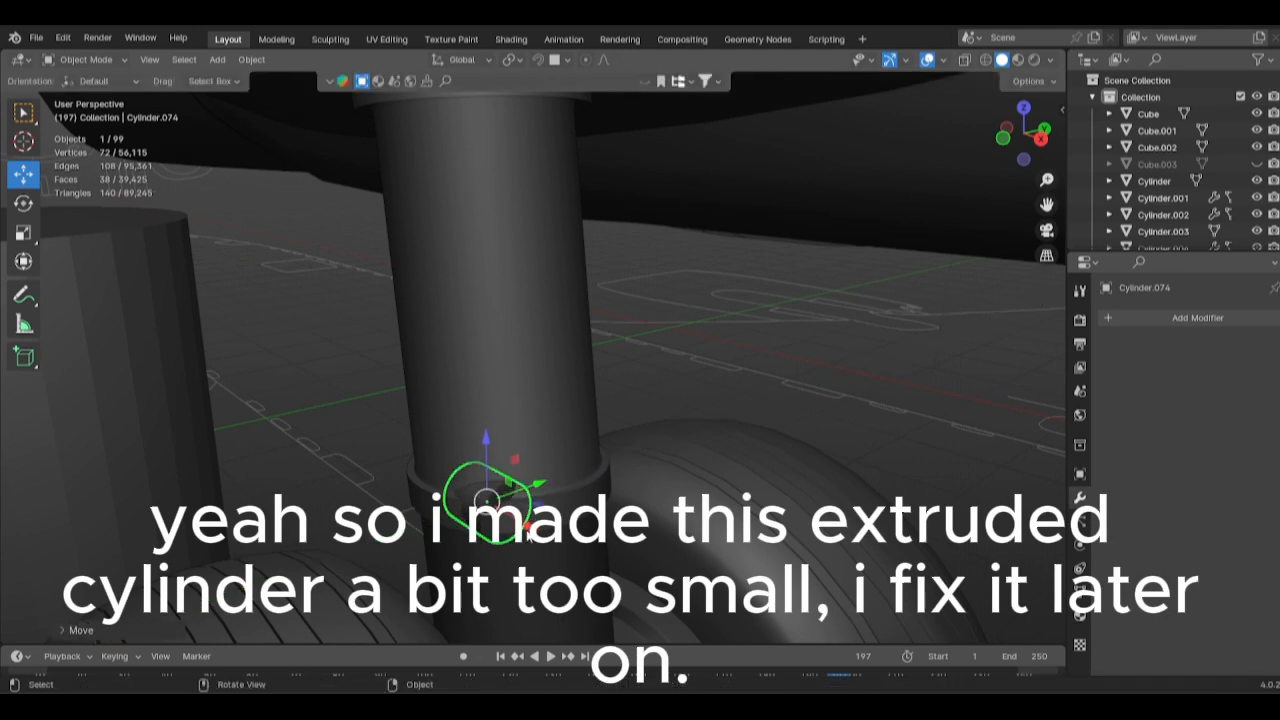
# Lengthen the small cylinder by moving its inner end's vertices along X into the strut.
pyautogui.moveTo(660, 400)
pyautogui.mouseDown(button='middle')
pyautogui.moveTo(669, 446)
pyautogui.moveTo(575, 482)
pyautogui.moveTo(438, 443)
pyautogui.mouseUp(button='middle')
pyautogui.press('Tab')
pyautogui.hotkey('shift', 'z')
pyautogui.press('1')
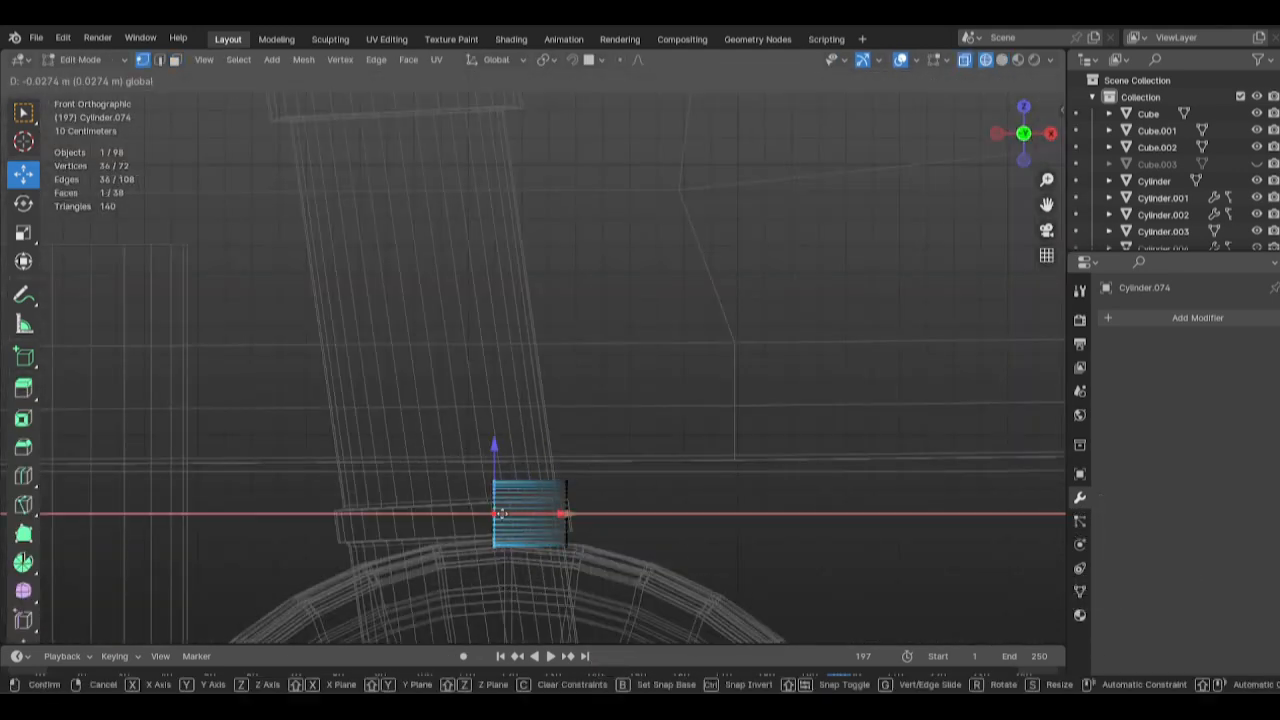
pyautogui.moveTo(501, 514); pyautogui.dragTo(457, 514)
pyautogui.hotkey('shift', 'z')
pyautogui.press('Tab')
# Extrude the small cylinder's outer end face to lengthen the stub beyond the collar.
pyautogui.moveTo(828, 499); pyautogui.dragTo(606, 536, button='middle')
pyautogui.moveTo(527, 517); pyautogui.dragTo(529, 570, button='middle')
pyautogui.press('Tab')
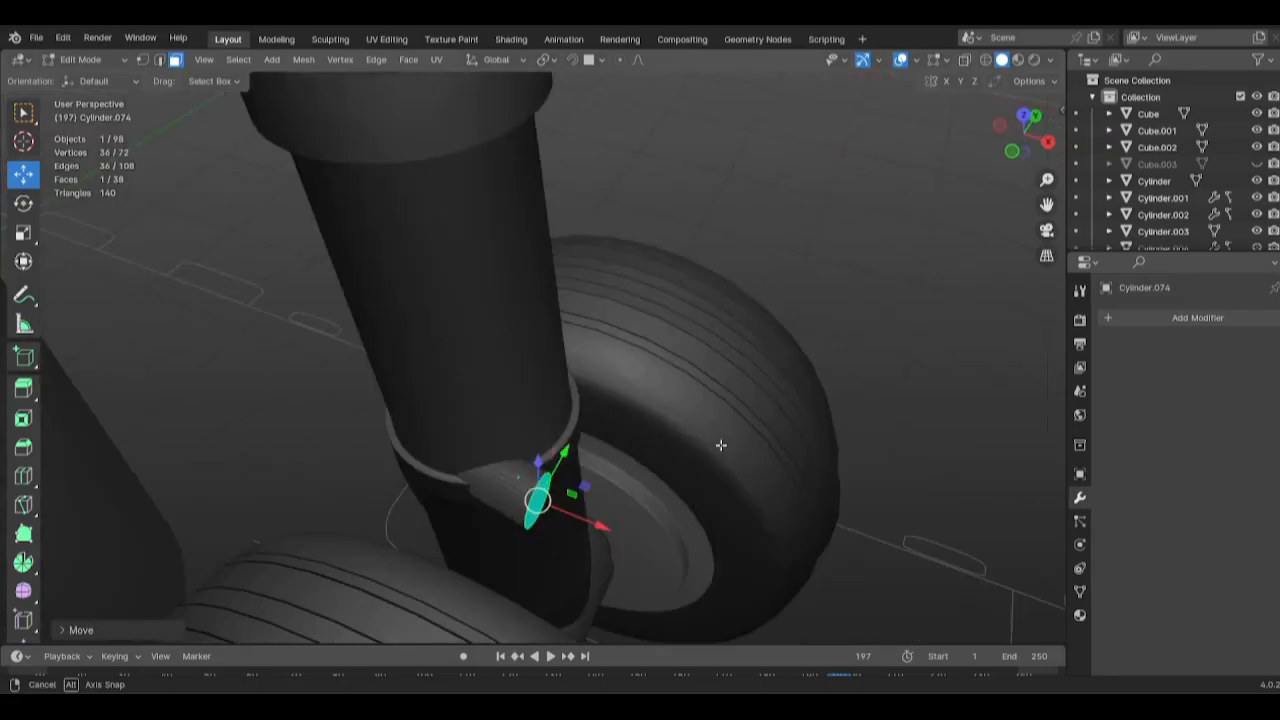
pyautogui.moveTo(720, 443); pyautogui.dragTo(775, 457, button='middle')
pyautogui.click(808, 465)
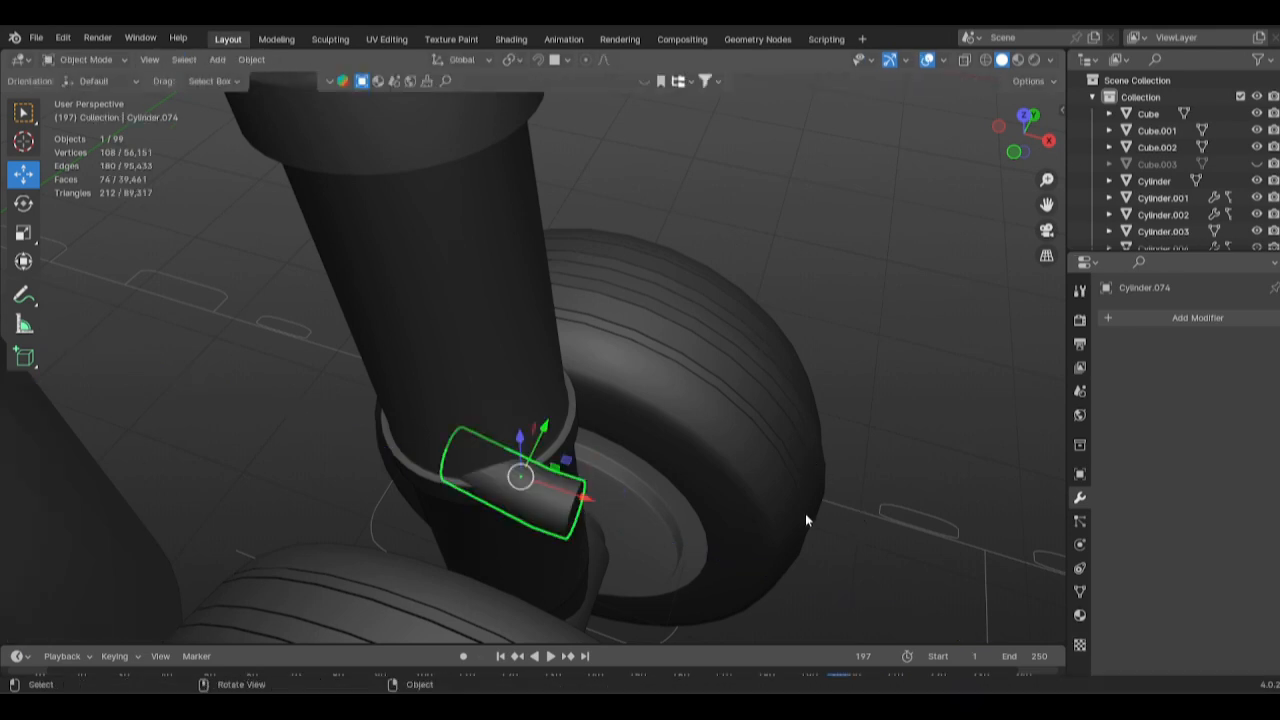
pyautogui.moveTo(805, 513); pyautogui.dragTo(775, 417, button='middle')
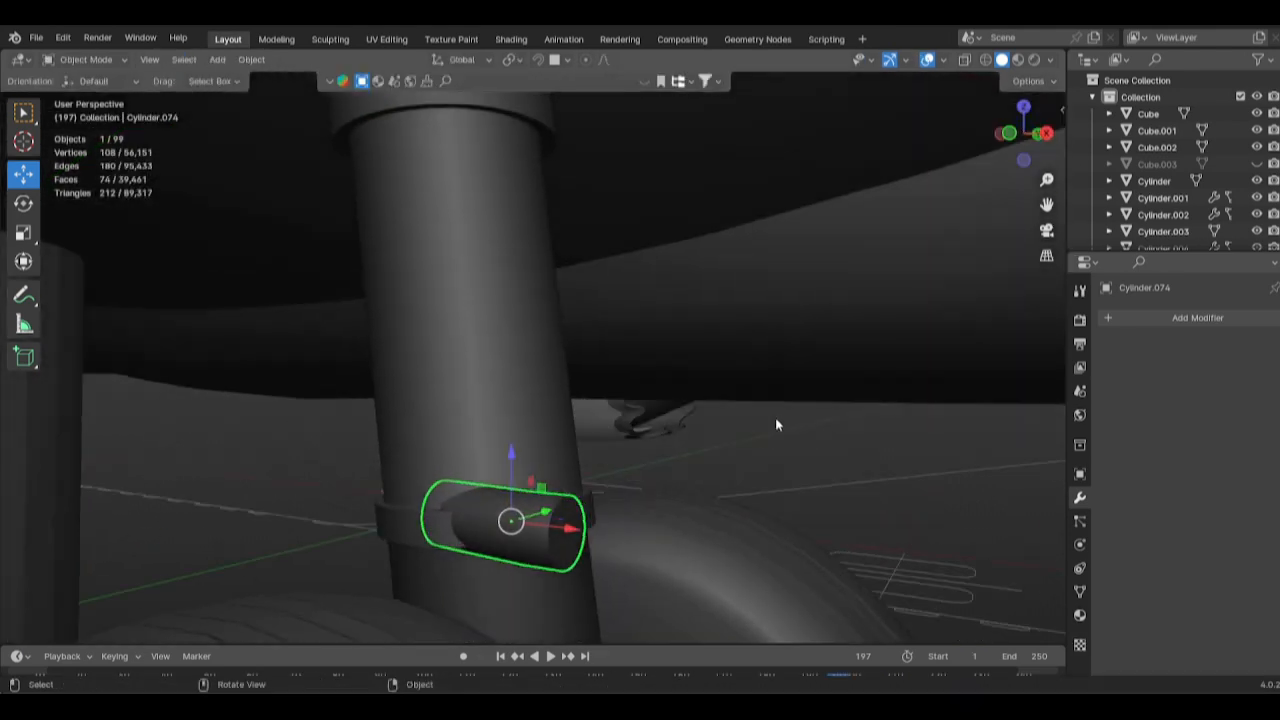
# Select the stub cylinder's outer end face and fine-tune its position.
pyautogui.click(620, 532)
pyautogui.press('Tab')
pyautogui.click(540, 530)
pyautogui.press('Tab')
pyautogui.moveTo(540, 530)
pyautogui.mouseDown(button='middle')
pyautogui.moveTo(677, 543)
pyautogui.moveTo(535, 541)
pyautogui.mouseUp(button='middle')
pyautogui.moveTo(543, 544); pyautogui.dragTo(545, 545)
pyautogui.moveTo(545, 545); pyautogui.dragTo(540, 520, button='middle')
pyautogui.scroll(6, 612, 541)
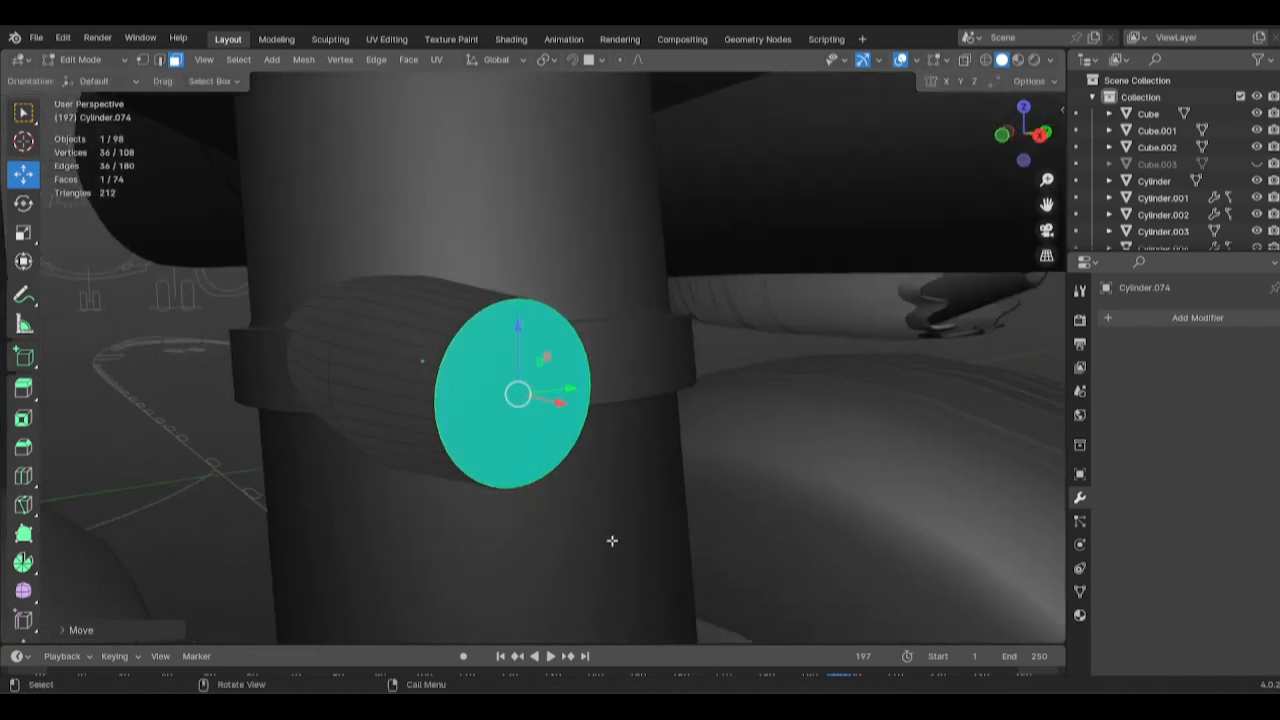
# Inset the stub's outer end face and extrude it inward to form a shallow recess.
pyautogui.moveTo(543, 397); pyautogui.dragTo(746, 398)
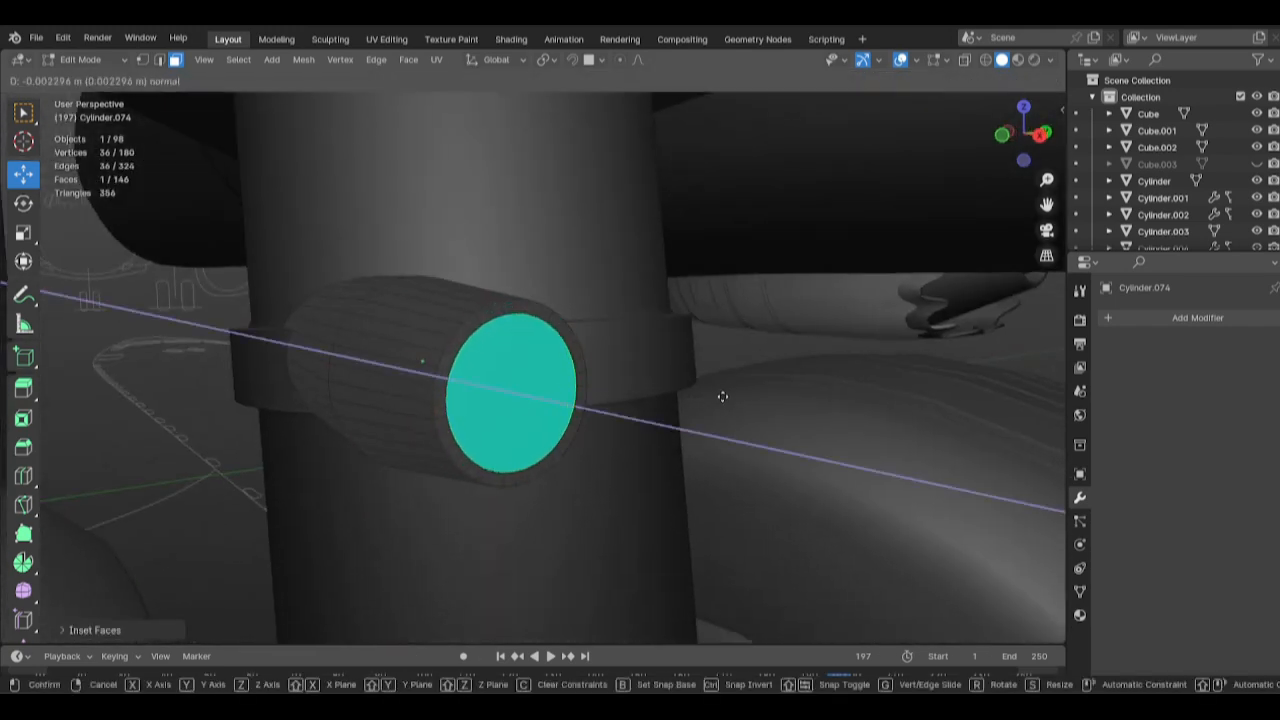
pyautogui.click(700, 374)
pyautogui.moveTo(691, 371); pyautogui.dragTo(611, 437, button='middle')
pyautogui.scroll(4, 611, 437)
pyautogui.press('Tab')
pyautogui.press('Tab')
# Select the outer edge loop of the stub's end rim and bevel it.
pyautogui.press('2')
pyautogui.keyDown('alt'); pyautogui.click(649, 327); pyautogui.keyUp('alt')
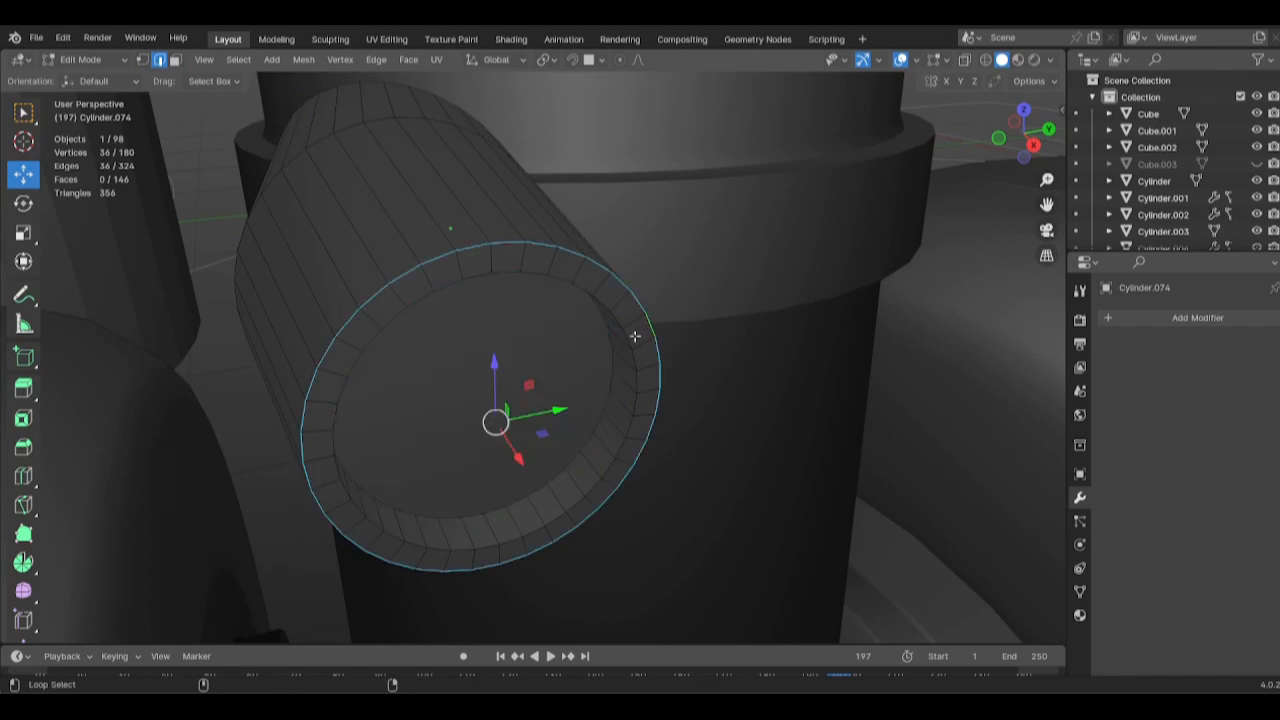
pyautogui.hotkey('ctrl', 'b')
pyautogui.click(857, 355)
# Separate the recessed face at the stub's end into its own object.
pyautogui.press('Tab')
pyautogui.press('Tab')
pyautogui.press('3')
pyautogui.click(548, 389)
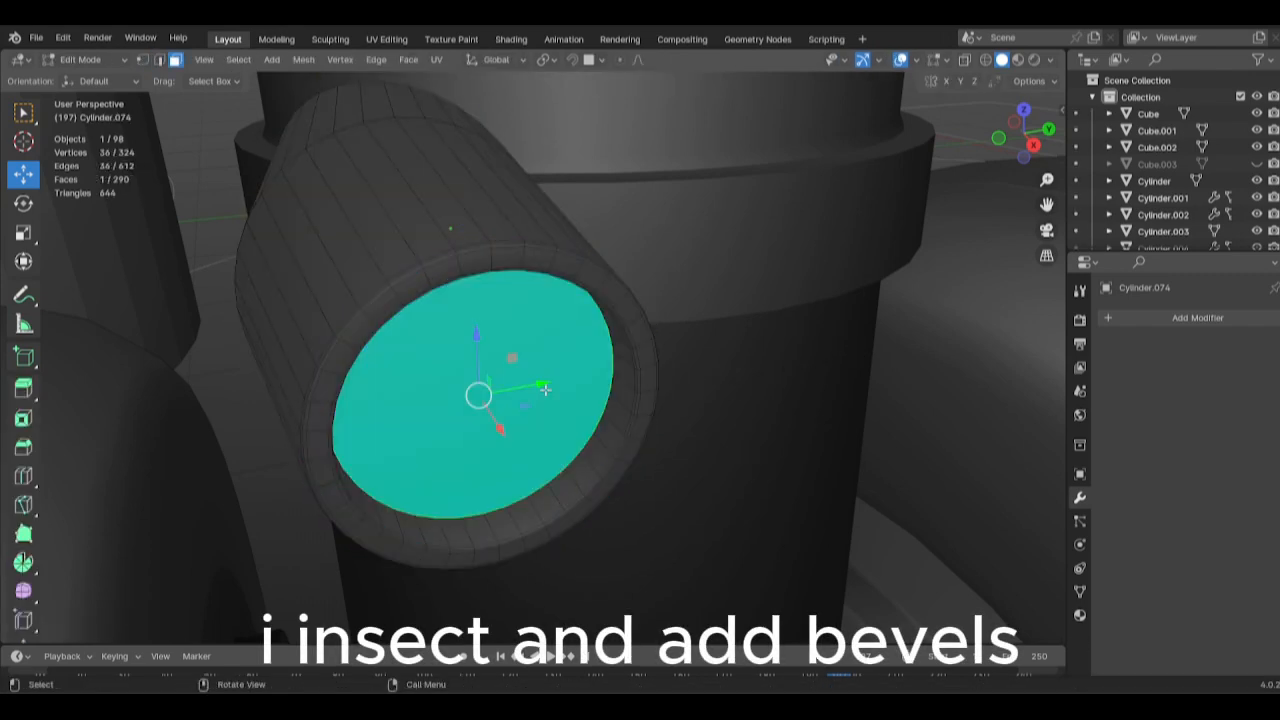
pyautogui.press('p')
pyautogui.click(550, 390)
pyautogui.press('Tab')
pyautogui.click(818, 410)
# Select the spare cylinder beside the strut and scale it down in the front view.
pyautogui.scroll(-7, 683, 443)
pyautogui.click(718, 348)
pyautogui.moveTo(683, 443); pyautogui.dragTo(602, 424, button='middle')
pyautogui.scroll(-3, 718, 348)
pyautogui.click(718, 348)
pyautogui.scroll(-6, 602, 418)
pyautogui.click(360, 354)
pyautogui.keyDown('alt'); pyautogui.moveTo(400, 352); pyautogui.dragTo(490, 345, button='middle'); pyautogui.keyUp('alt')
pyautogui.press('s')
pyautogui.click(410, 350)
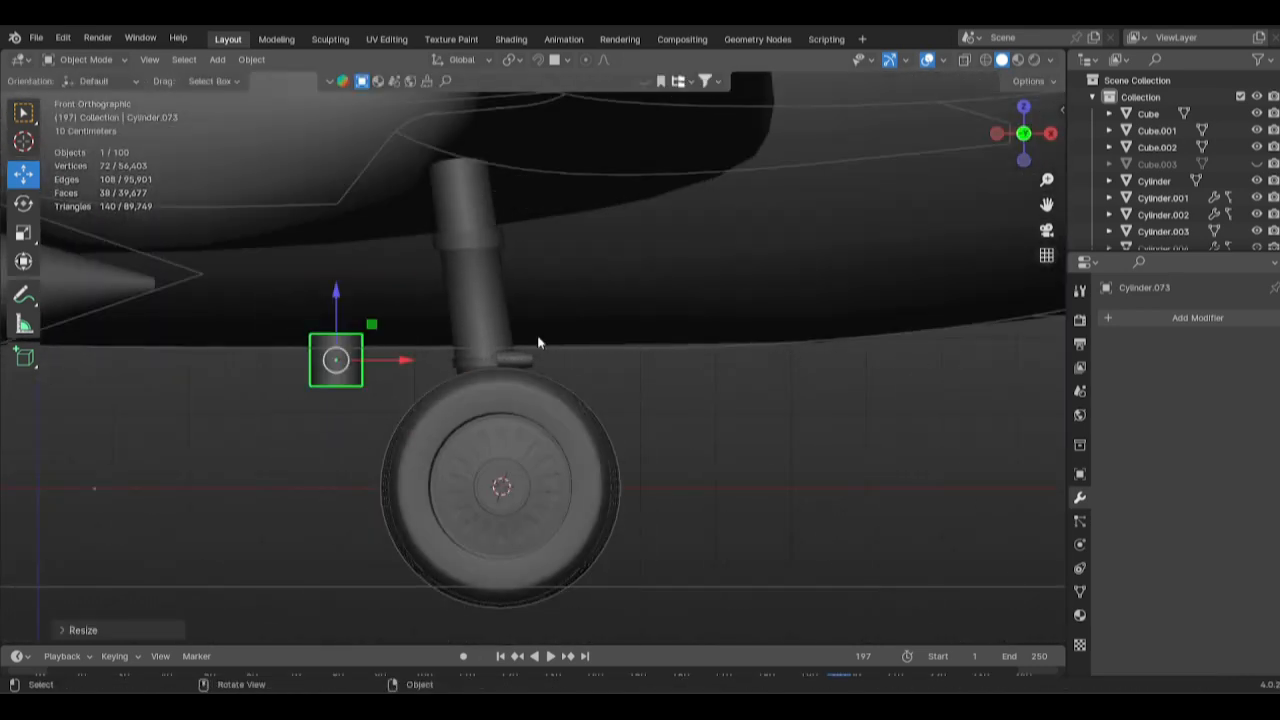
# Duplicate the scaled cylinder, rotated by 90°, and place the copy near the stub in the front and right views.
pyautogui.scroll(6, 540, 343)
pyautogui.hotkey('shift', 'd')
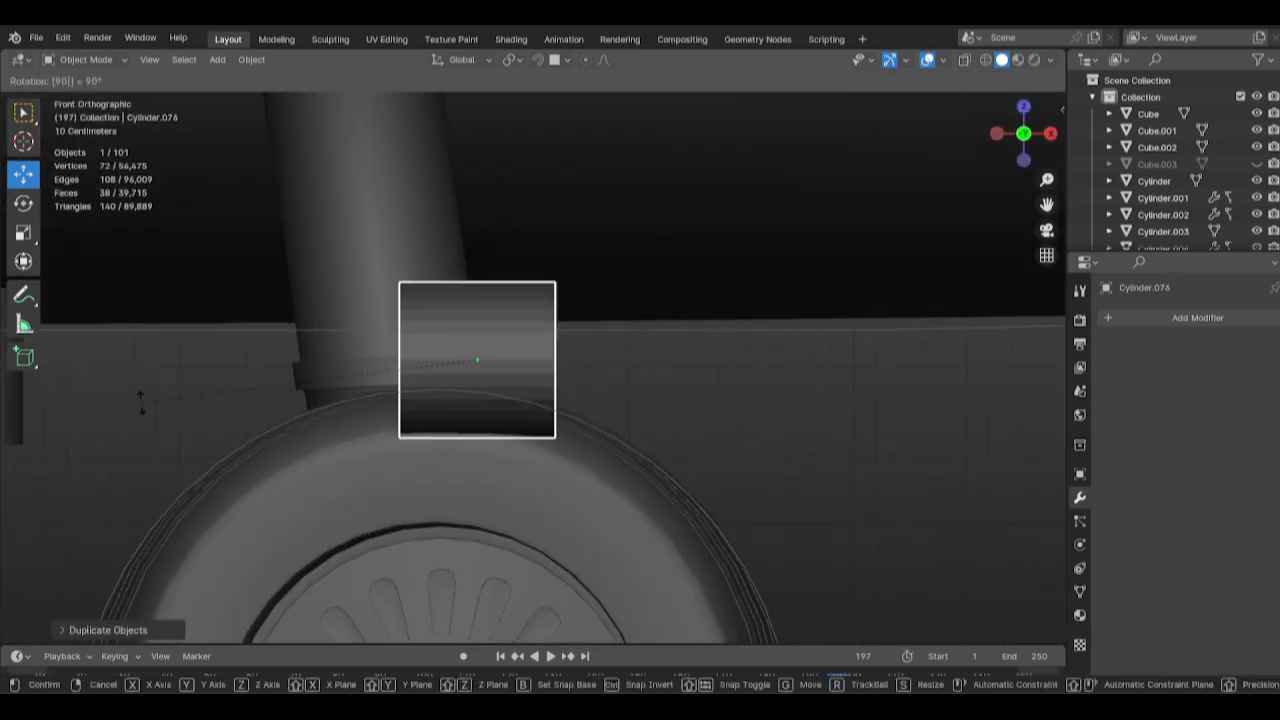
pyautogui.press('g')
pyautogui.click(392, 345)
pyautogui.keyDown('alt'); pyautogui.moveTo(638, 365); pyautogui.dragTo(427, 371, button='middle'); pyautogui.keyUp('alt')
pyautogui.press('g')
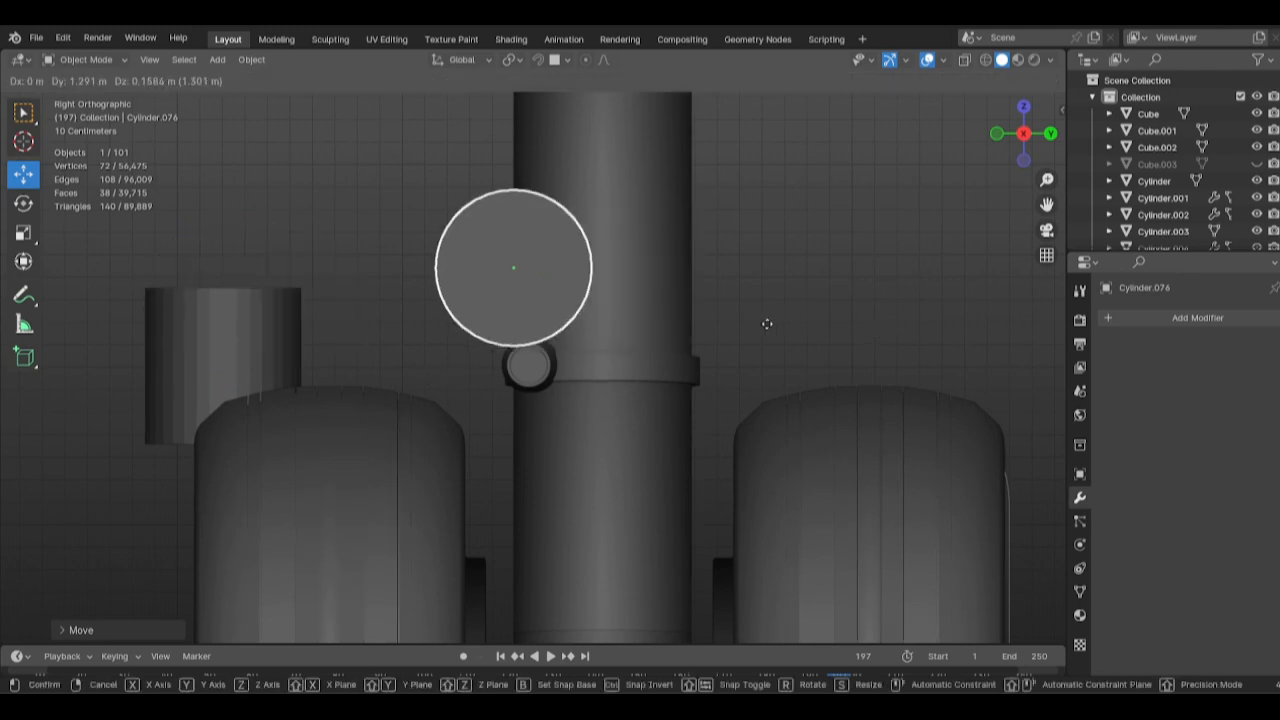
pyautogui.click(764, 326)
# Bevel the edge loop around the middle of the stub cylinder to smooth its bend.
pyautogui.moveTo(672, 278); pyautogui.dragTo(548, 402, button='middle')
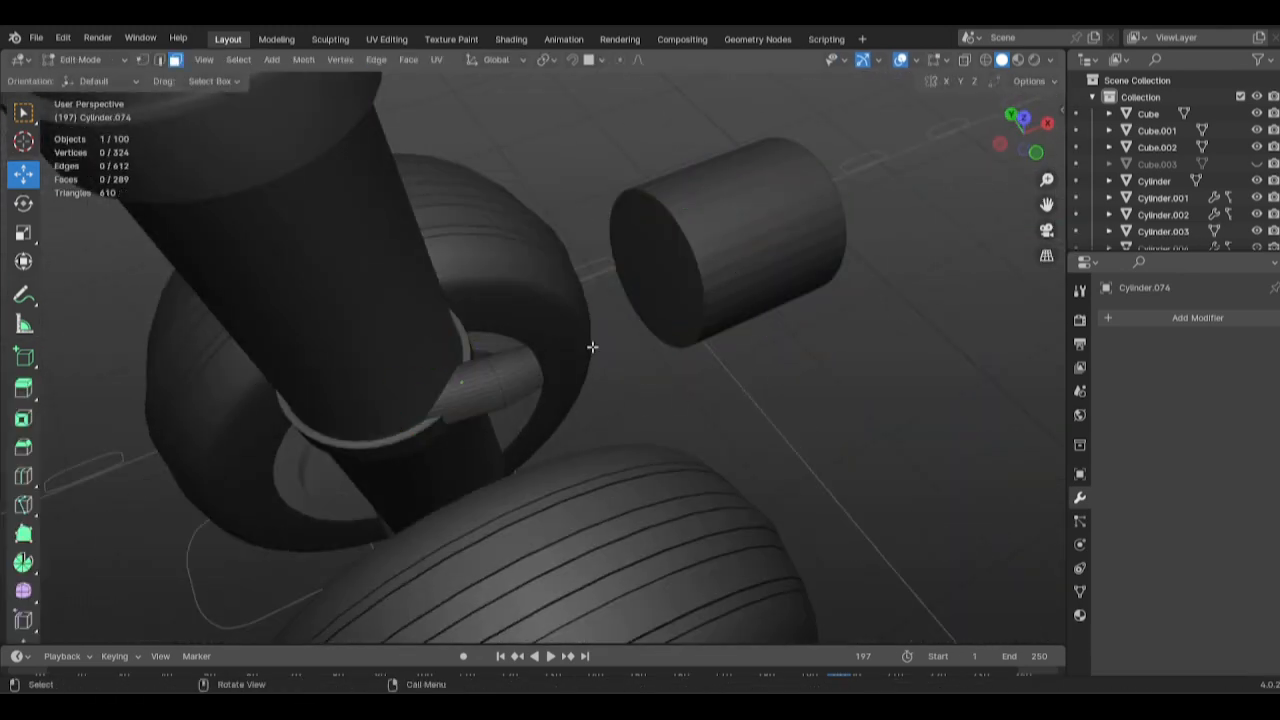
pyautogui.scroll(3, 592, 347)
pyautogui.press('2')
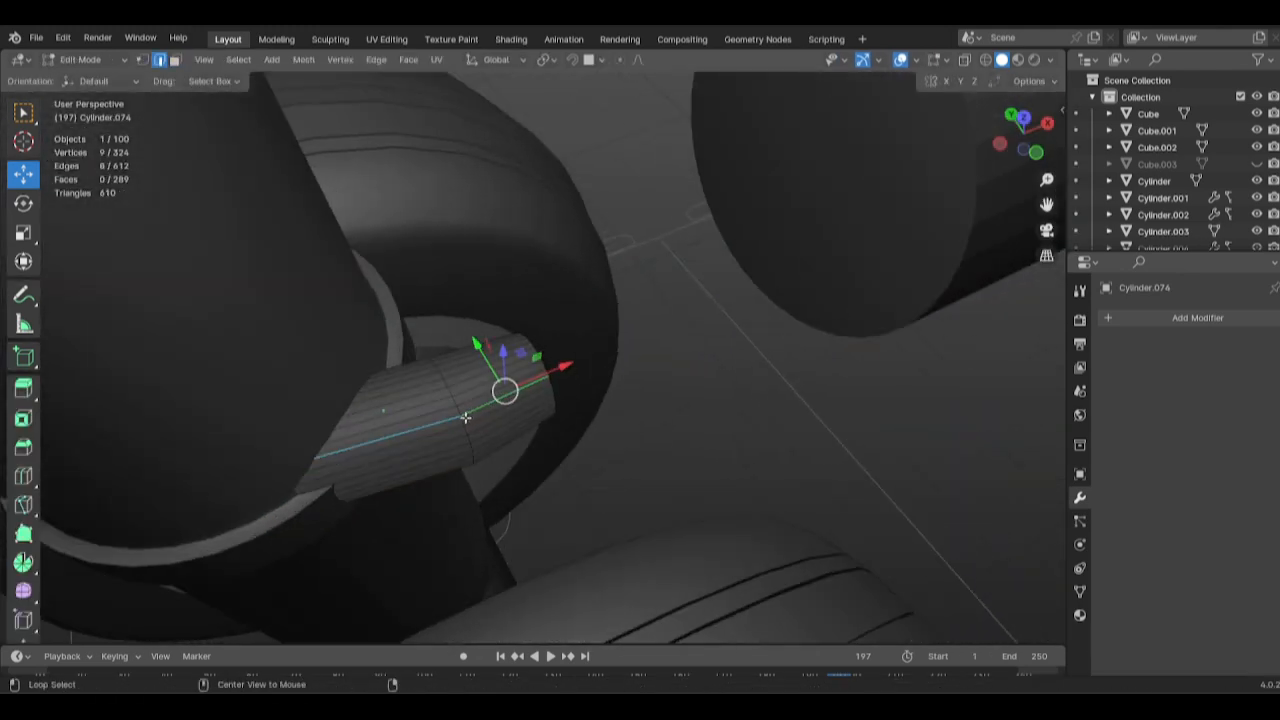
pyautogui.hotkey('ctrl', 'b')
pyautogui.press('Tab')
pyautogui.scroll(-4, 788, 370)
# Rotate the duplicated cylinder by 90° in the right view and shrink it beside the stub.
pyautogui.click(880, 270)
pyautogui.press('Tab')
pyautogui.press('Tab')
pyautogui.moveTo(934, 280); pyautogui.dragTo(728, 275, button='middle')
pyautogui.write('r90')
pyautogui.press('Return')
pyautogui.press('g')
pyautogui.click(621, 361)
pyautogui.scroll(3, 700, 368)
pyautogui.press('s')
pyautogui.click(763, 282)
# Move the small cylinder onto the stub and adjust its depth along X.
pyautogui.press('g')
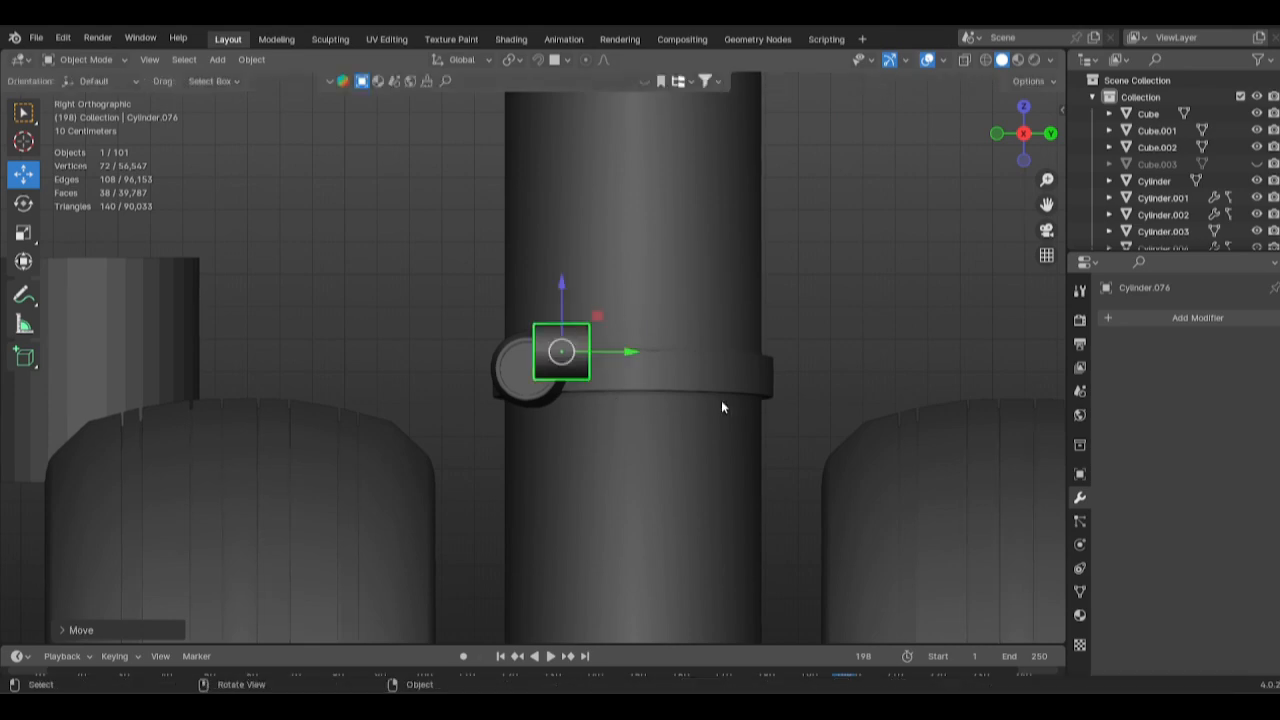
pyautogui.moveTo(722, 406); pyautogui.dragTo(636, 361, button='middle')
pyautogui.press('g')
pyautogui.press('x')
pyautogui.moveTo(589, 355); pyautogui.dragTo(588, 355)
# Check the small cylinder's fit against the stub and tilt it slightly in the right view.
pyautogui.press('Tab')
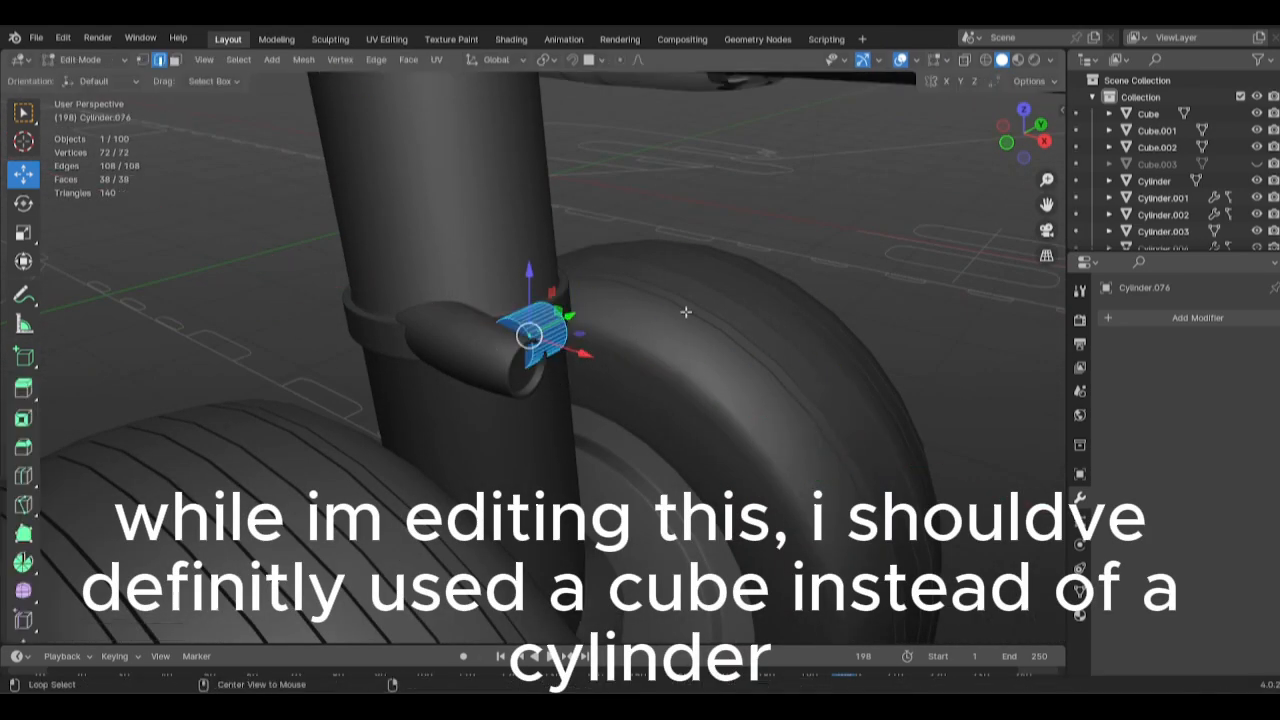
pyautogui.keyDown('alt'); pyautogui.moveTo(686, 311); pyautogui.dragTo(600, 292, button='middle'); pyautogui.keyUp('alt')
pyautogui.moveTo(462, 300); pyautogui.dragTo(572, 343, button='middle')
pyautogui.press('Tab')
pyautogui.moveTo(539, 333); pyautogui.dragTo(540, 334)
pyautogui.keyDown('alt'); pyautogui.moveTo(542, 336); pyautogui.dragTo(570, 347, button='middle'); pyautogui.keyUp('alt')
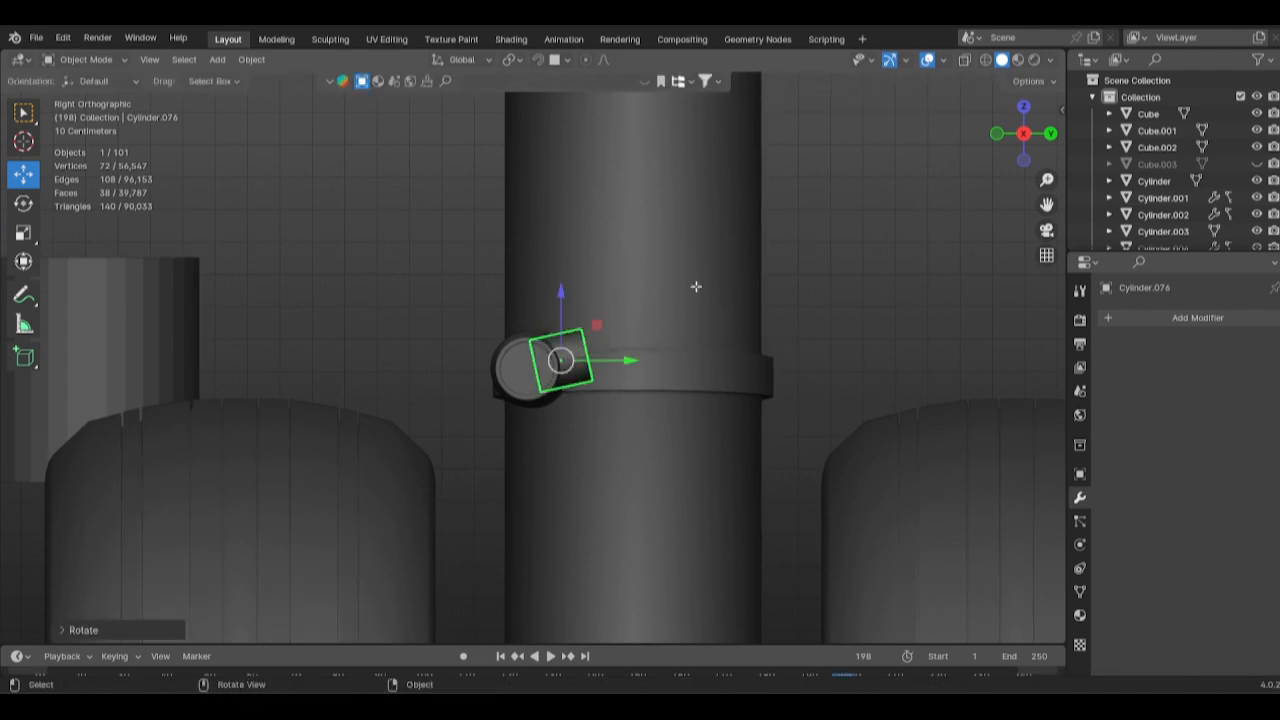
# Select the tilted cylinder's far-end vertices in wireframe and move them diagonally up to the edge of the wing.
pyautogui.click(480, 286)
pyautogui.press('1')
pyautogui.moveTo(588, 250); pyautogui.dragTo(710, 488)
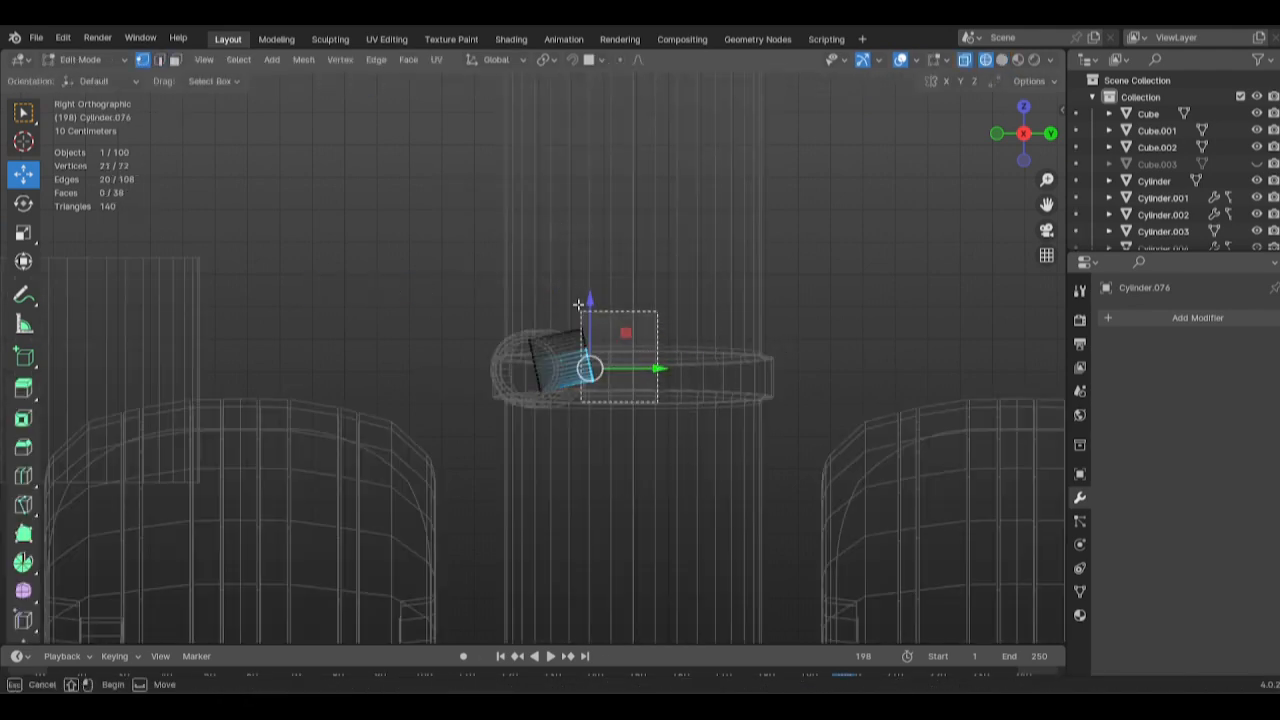
pyautogui.scroll(-5, 578, 304)
pyautogui.press('g')
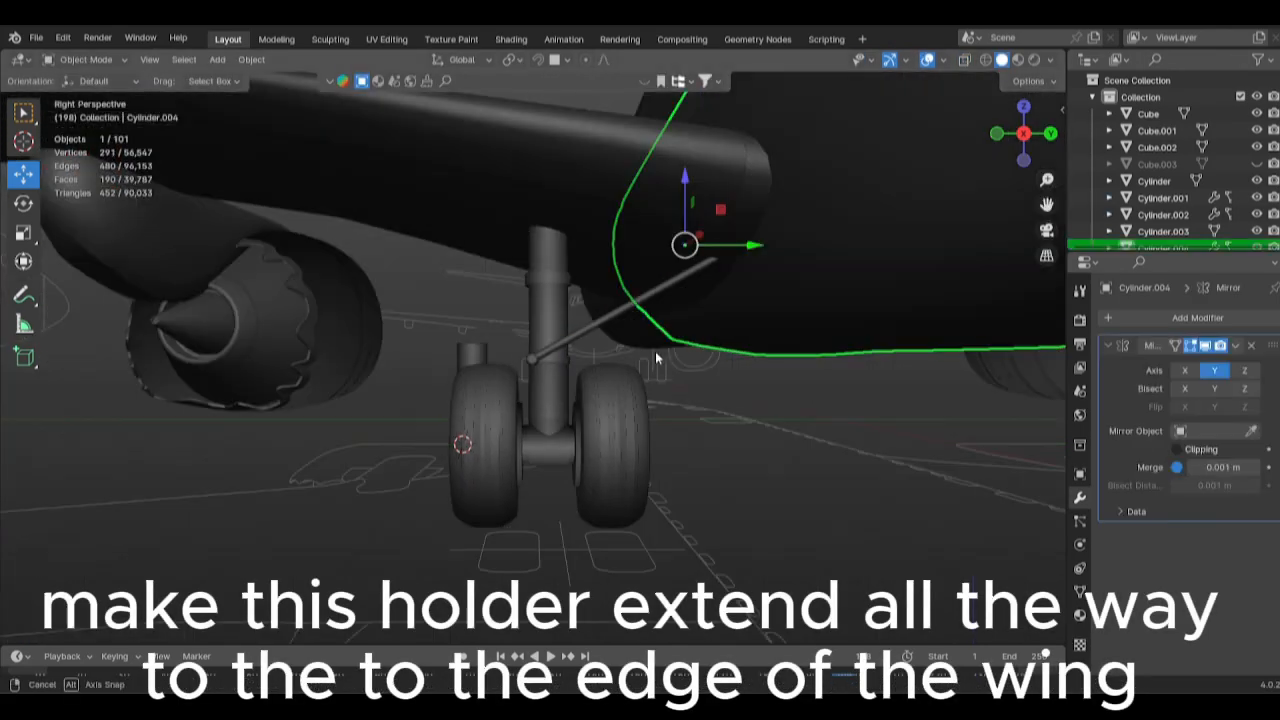
# Select the diagonal rod where it joins the stub and shade it smooth.
pyautogui.scroll(3, 586, 361)
pyautogui.moveTo(655, 357); pyautogui.dragTo(603, 323, button='middle')
pyautogui.click(592, 326)
pyautogui.press('Tab')
pyautogui.scroll(3, 603, 323)
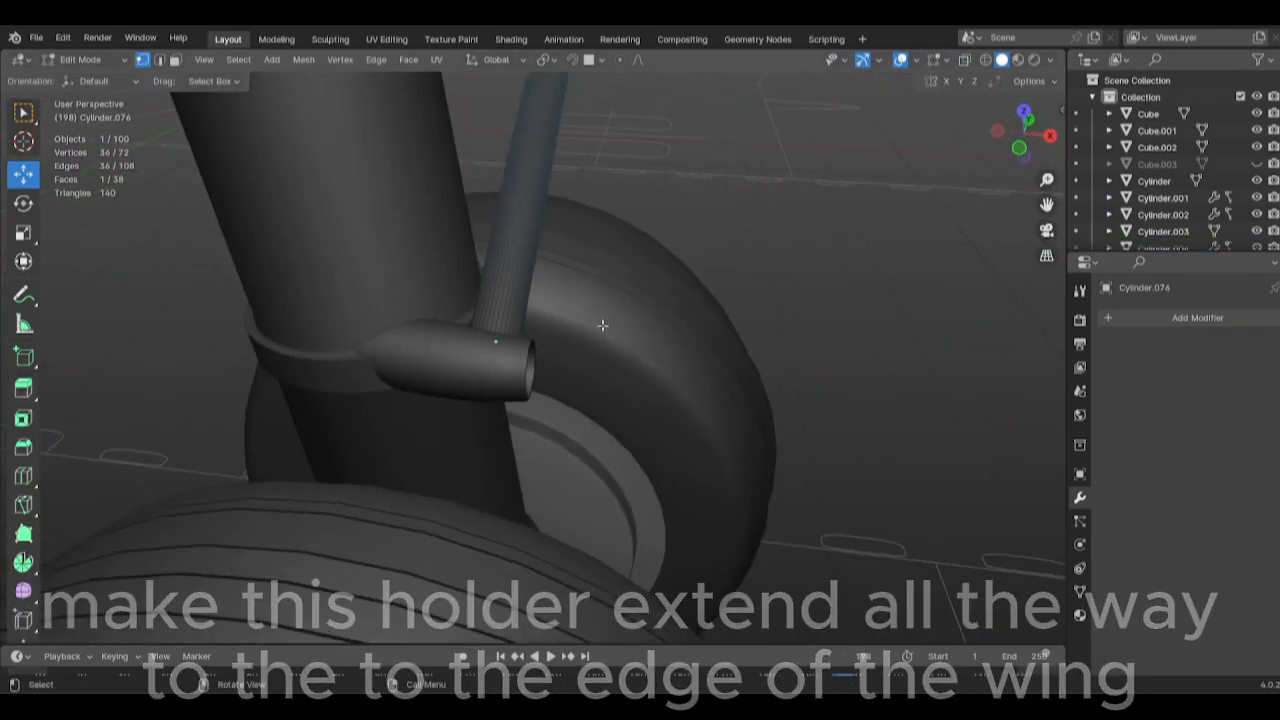
pyautogui.press('Tab')
pyautogui.press('Tab')
pyautogui.rightClick(555, 245)
pyautogui.click(554, 245)
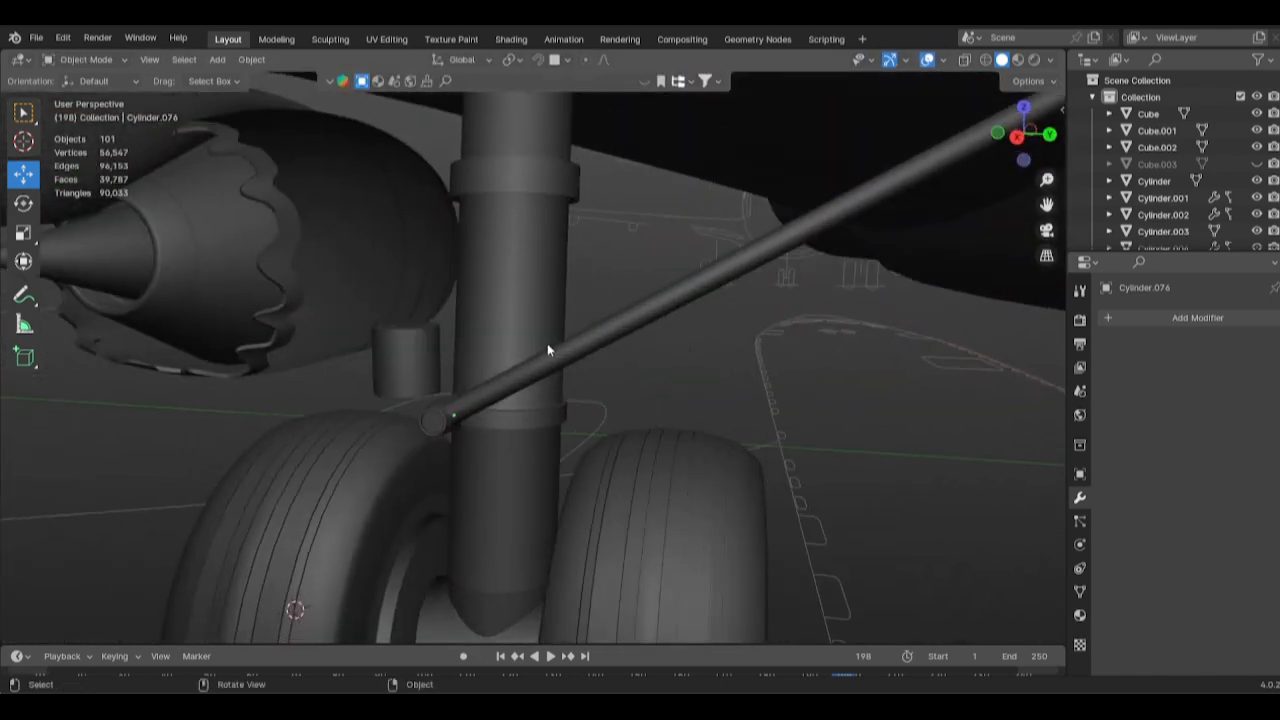
# Select the stub cylinder at the base of the diagonal rod and open its mesh for a closer look.
pyautogui.click(477, 411)
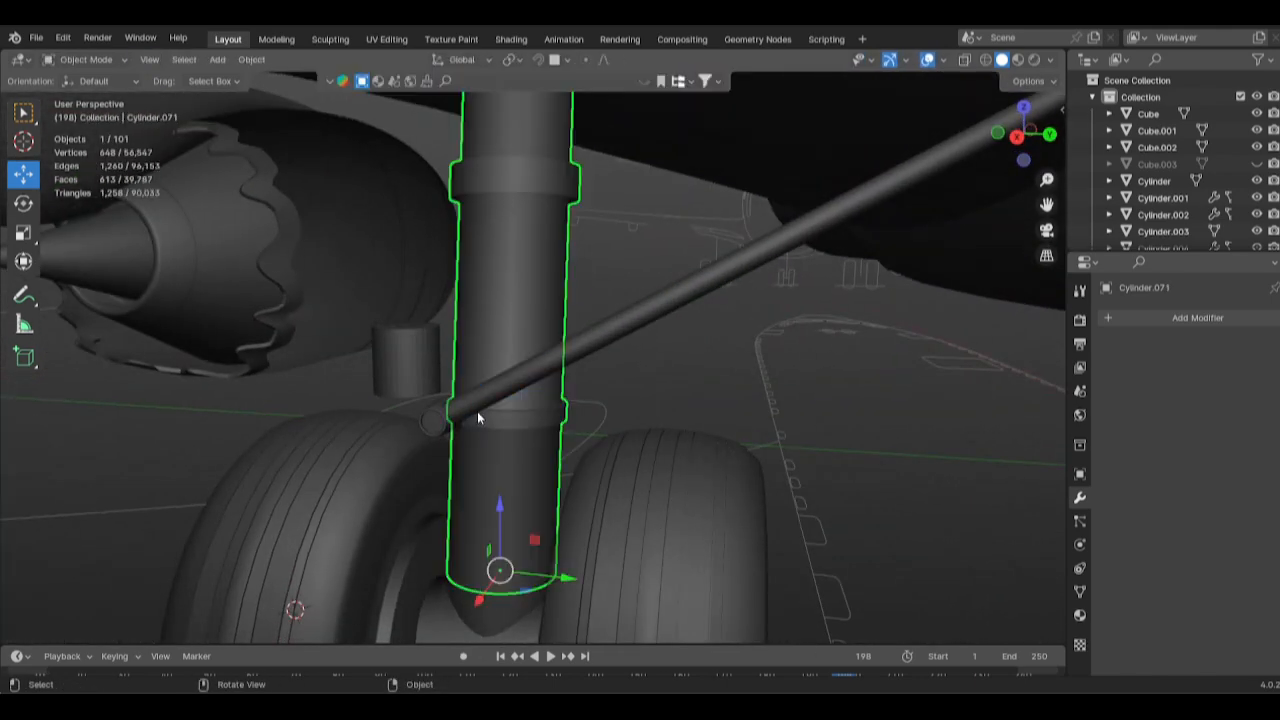
pyautogui.click(440, 417)
pyautogui.press('Tab')
pyautogui.scroll(3, 449, 413)
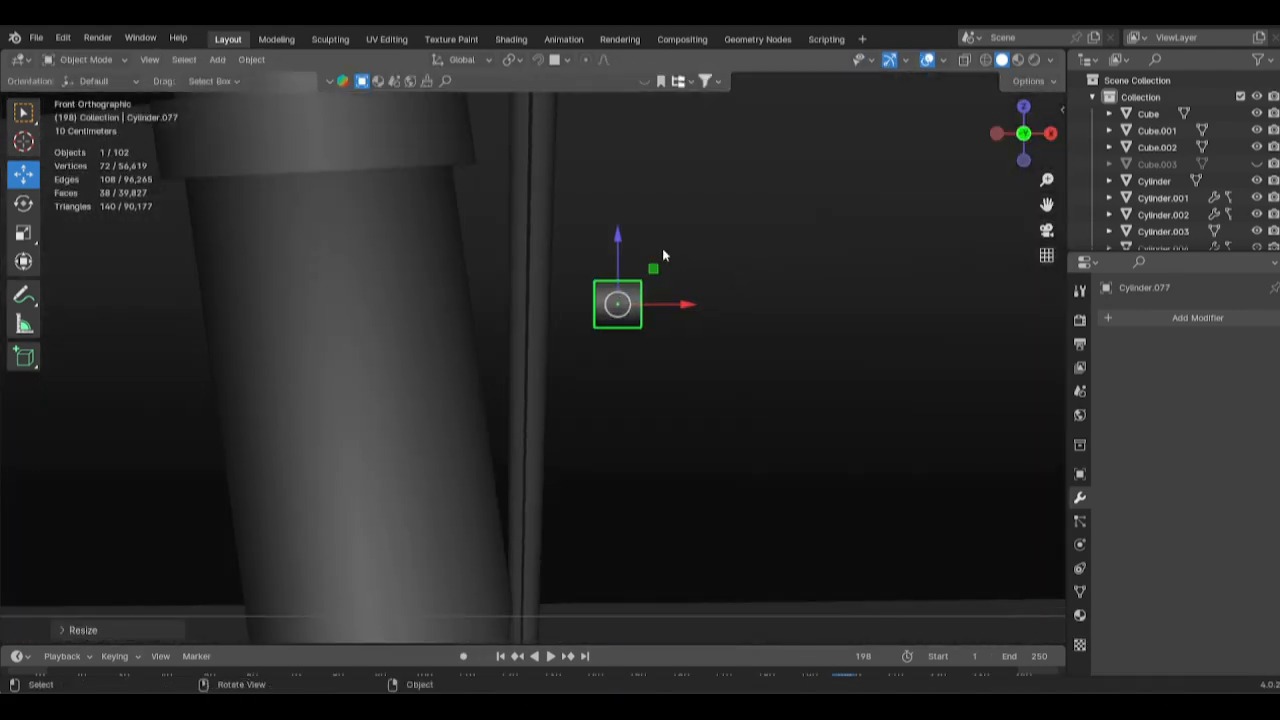
# Move the new small cylinder's mesh along X and stretch its ends so it passes through the diagonal rod.
pyautogui.press('Tab')
pyautogui.hotkey('alt', 'z')
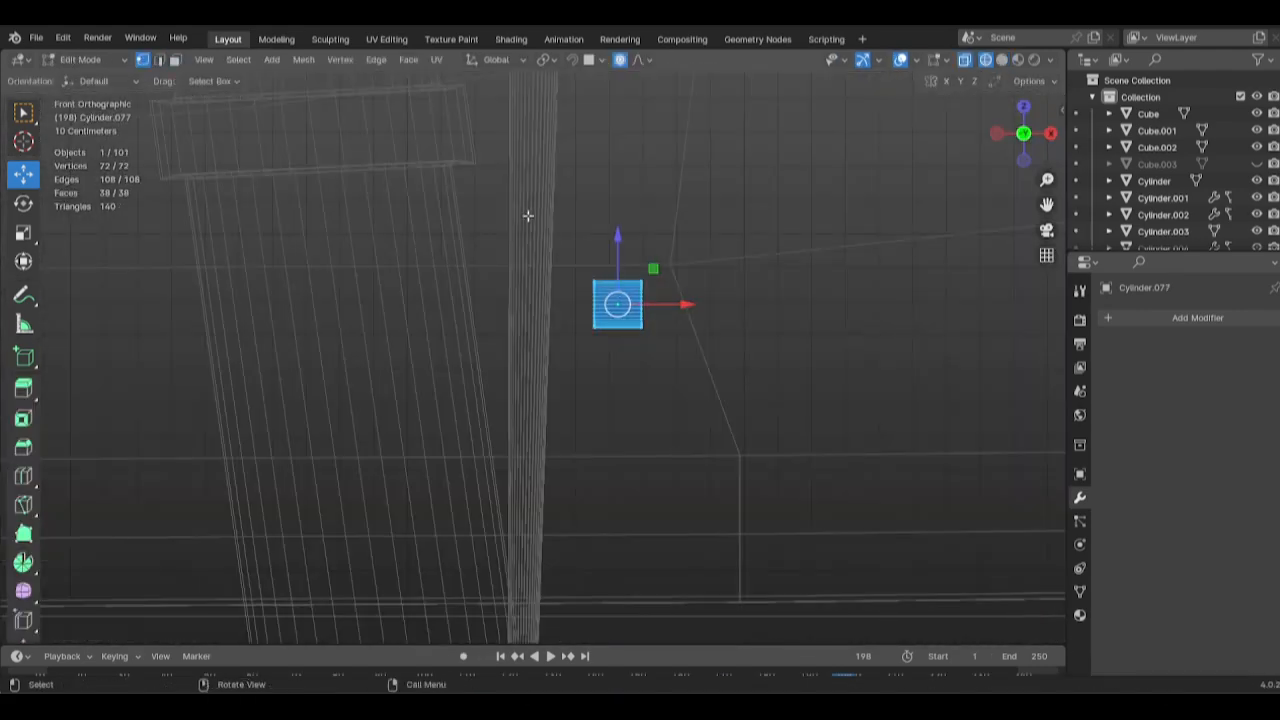
pyautogui.press('g')
pyautogui.press('x')
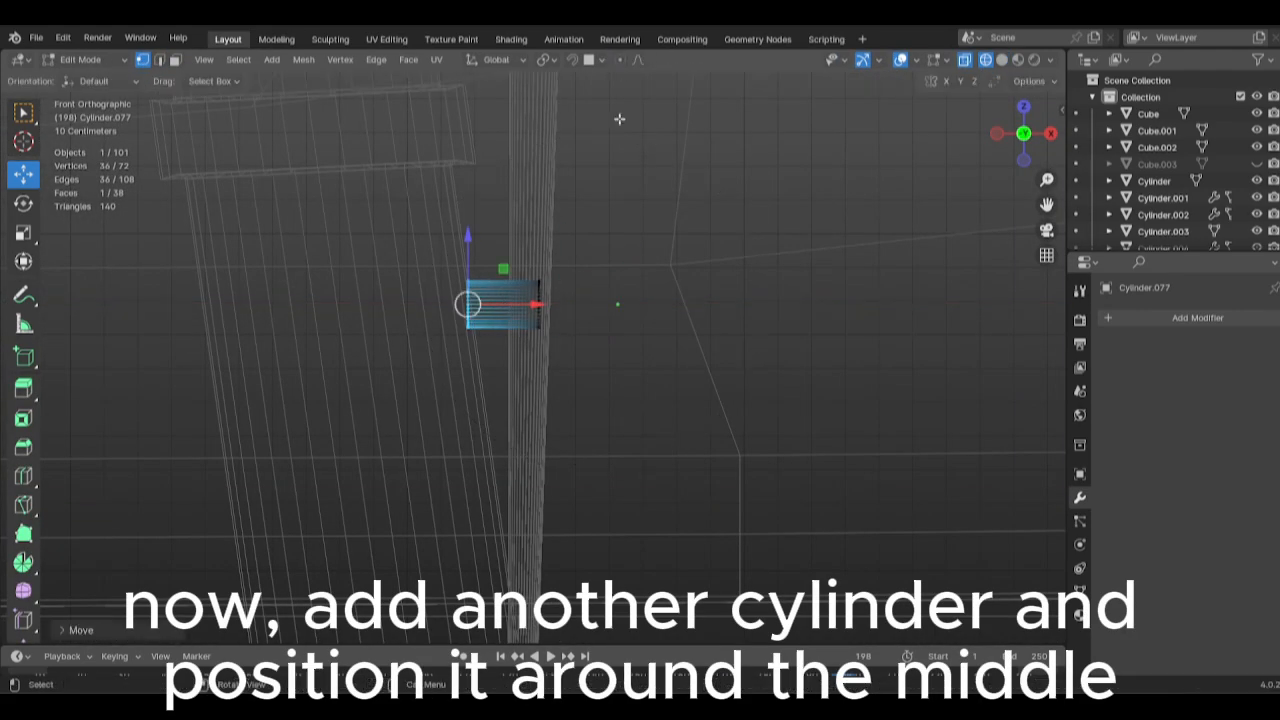
pyautogui.click(508, 308)
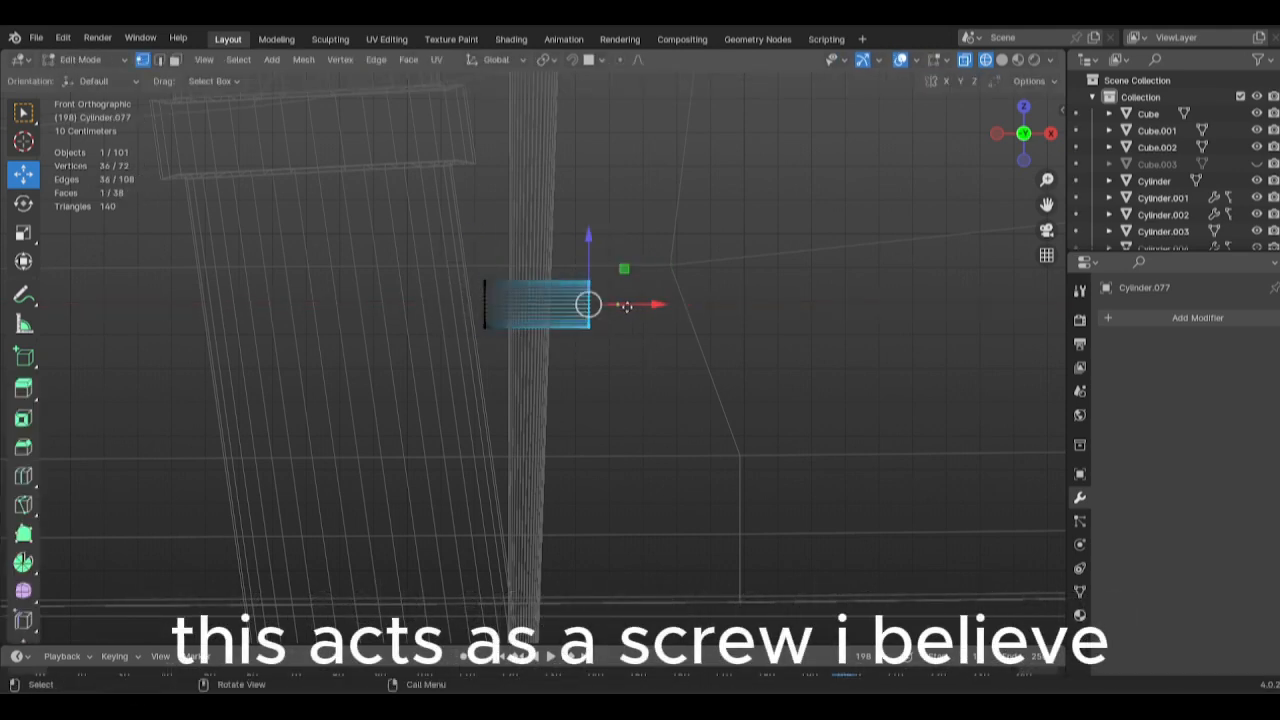
pyautogui.press('g')
pyautogui.press('x')
pyautogui.click(618, 307)
# Centre the small screw cylinder on the diagonal rod in side view and scale it slightly.
pyautogui.press('z')
pyautogui.click(791, 309)
pyautogui.press('Tab')
pyautogui.press('KP_3')
pyautogui.press('g')
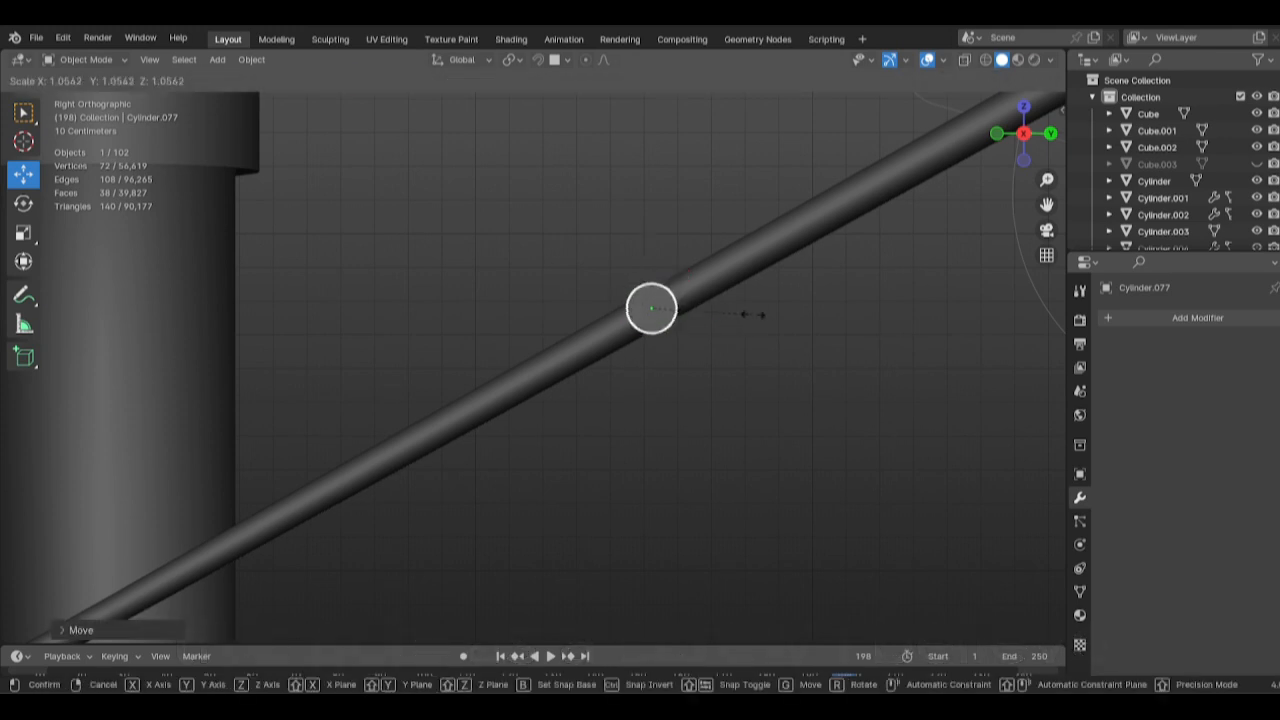
pyautogui.click(765, 318)
# Lower the screw cylinder slightly along Z so it sits properly on the diagonal rod.
pyautogui.moveTo(680, 330); pyautogui.dragTo(728, 362, button='middle')
pyautogui.press('Tab')
pyautogui.press('Tab')
pyautogui.moveTo(695, 285); pyautogui.dragTo(653, 256, button='middle')
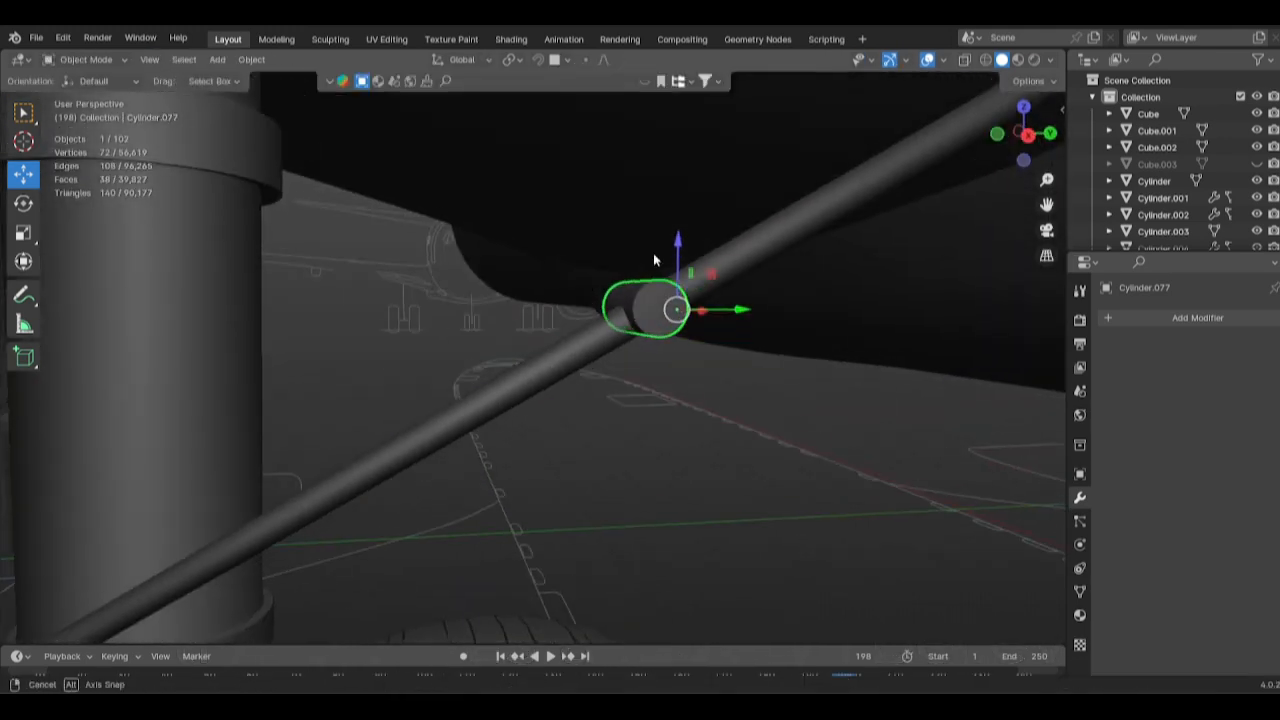
pyautogui.moveTo(685, 261); pyautogui.dragTo(689, 274)
pyautogui.moveTo(675, 300); pyautogui.dragTo(690, 418, button='middle')
# Select both end faces of the screw cylinder and inset them.
pyautogui.scroll(3, 586, 443)
pyautogui.press('Tab')
pyautogui.keyDown('shift'); pyautogui.moveTo(355, 468); pyautogui.dragTo(445, 478, button='middle'); pyautogui.keyUp('shift')
pyautogui.keyDown('shift'); pyautogui.click(430, 476); pyautogui.keyUp('shift')
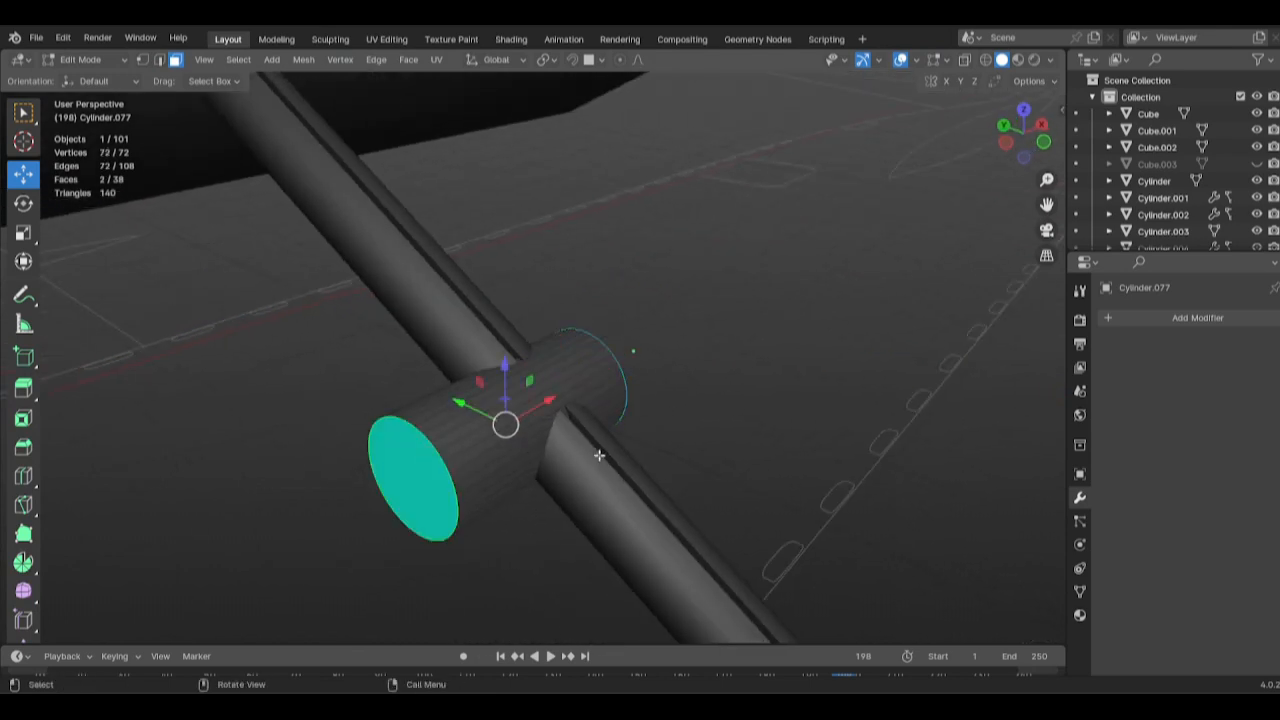
pyautogui.moveTo(525, 431); pyautogui.dragTo(266, 394, button='middle')
pyautogui.scroll(2, 266, 394)
pyautogui.press('i')
pyautogui.click(900, 492)
pyautogui.moveTo(900, 492); pyautogui.dragTo(841, 475, button='middle')
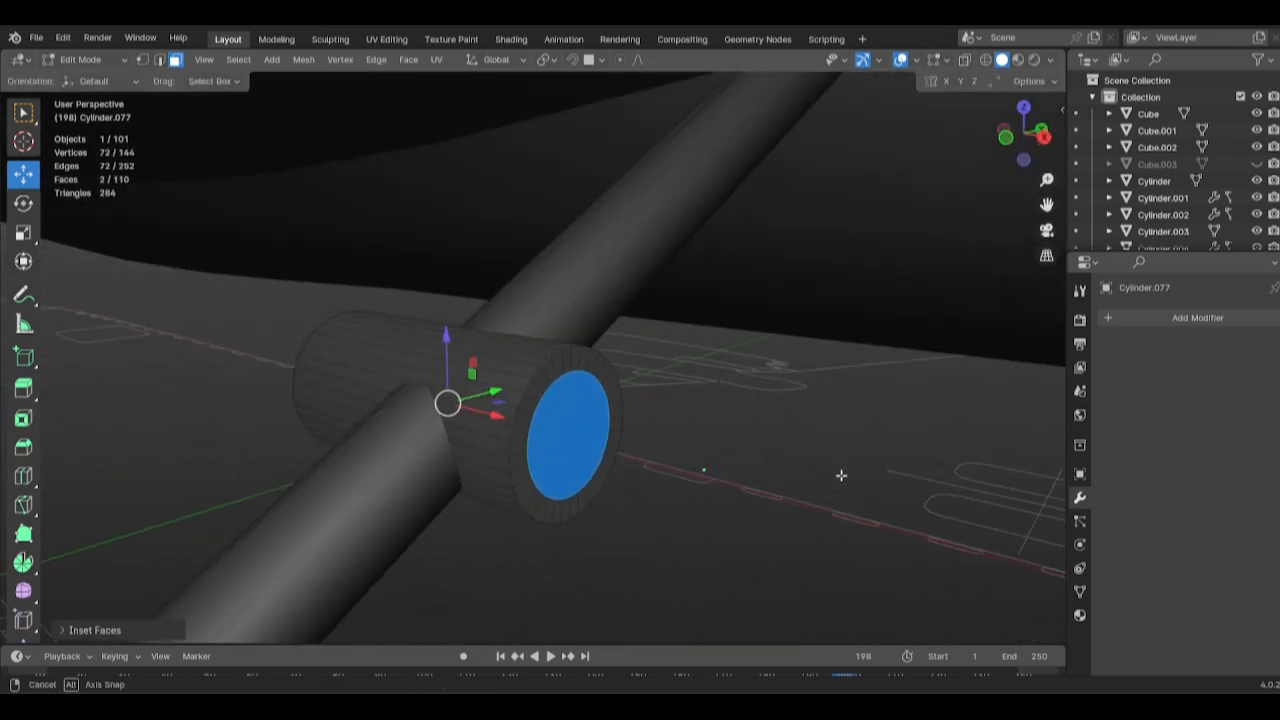
# Recess the inset end faces of the screw cylinder along its axis.
pyautogui.moveTo(117, 262); pyautogui.dragTo(178, 298, button='middle')
pyautogui.moveTo(503, 422); pyautogui.dragTo(488, 420)
pyautogui.moveTo(672, 450); pyautogui.dragTo(584, 434, button='middle')
pyautogui.scroll(2, 560, 430)
pyautogui.press('2')
pyautogui.moveTo(507, 386); pyautogui.dragTo(679, 407, button='middle')
# Bevel the rim edges at both ends of the screw with two segments and shade it smooth.
pyautogui.hotkey('ctrl', 'b')
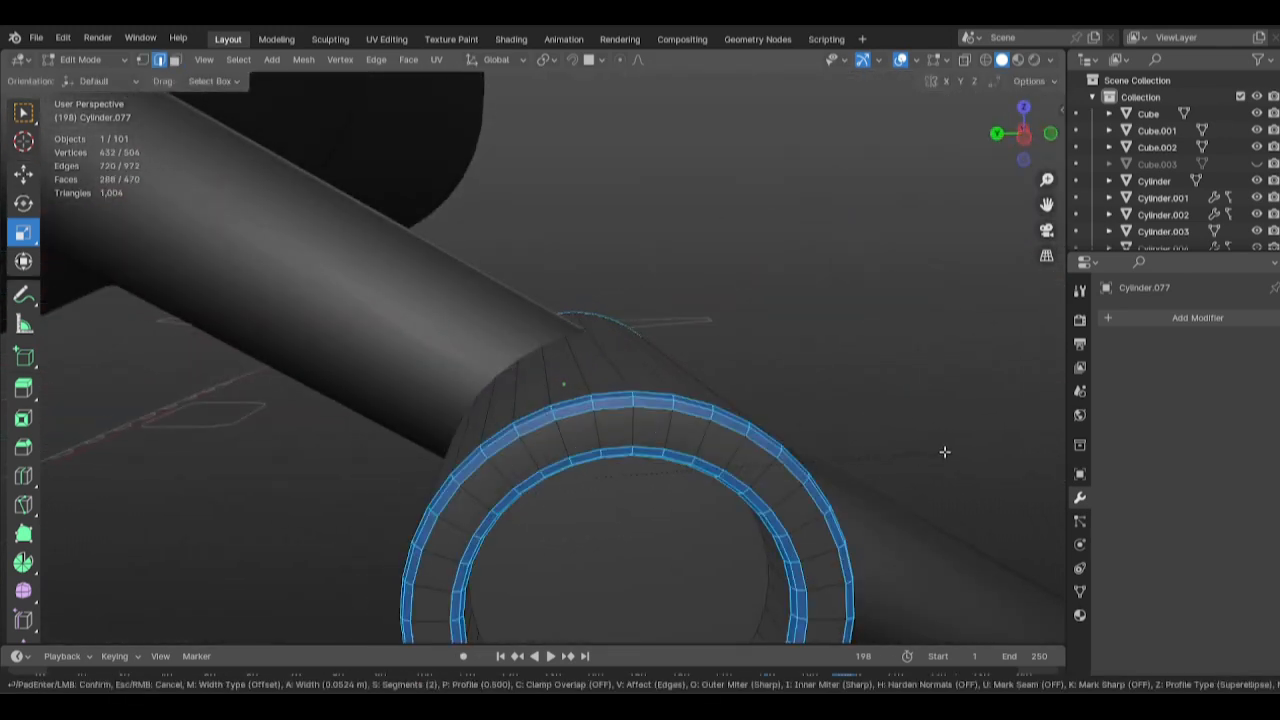
pyautogui.click(948, 447)
pyautogui.press('Tab')
pyautogui.click(952, 438)
pyautogui.moveTo(700, 455); pyautogui.dragTo(593, 467, button='middle')
pyautogui.scroll(-9, 593, 467)
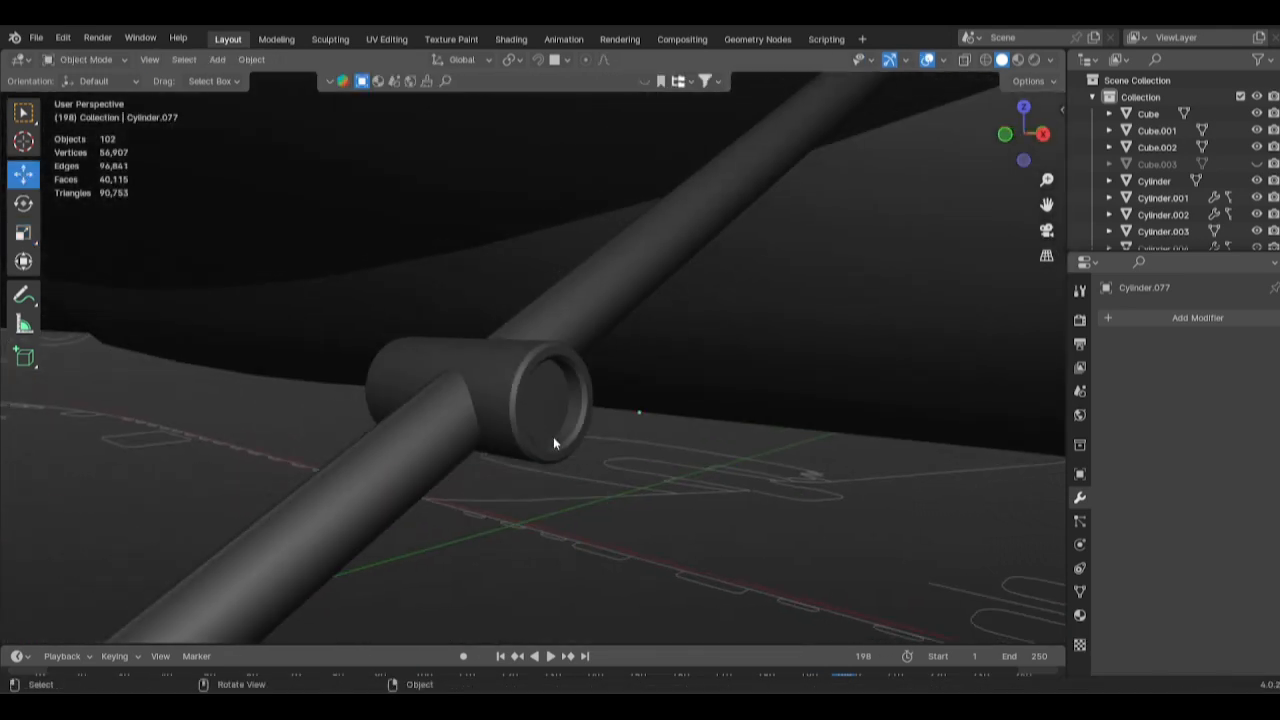
# Set the screw's origin to the centre of its geometry and scale the screw down.
pyautogui.click(524, 380)
pyautogui.moveTo(535, 415); pyautogui.dragTo(745, 474, button='middle')
pyautogui.scroll(3, 745, 474)
pyautogui.press('s')
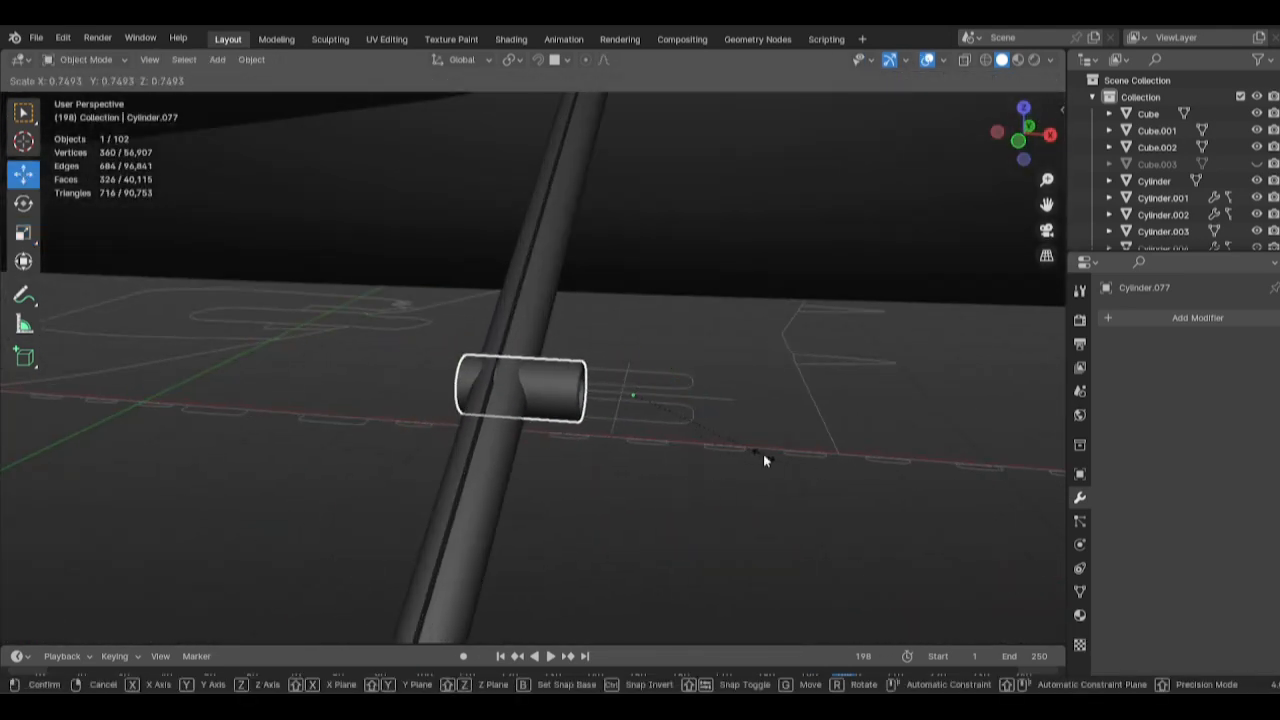
pyautogui.click(251, 60)
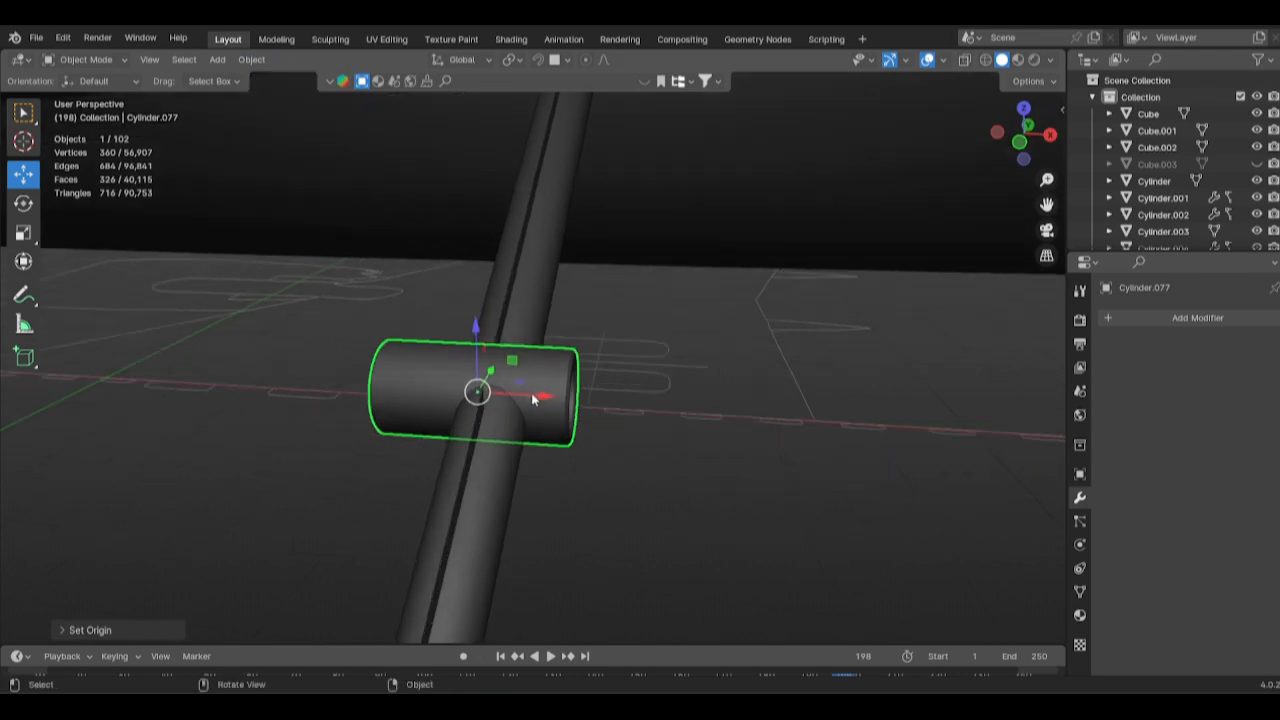
pyautogui.press('s')
pyautogui.click(580, 389)
# Raise the screw slightly along Z on the diagonal rod.
pyautogui.moveTo(580, 389); pyautogui.dragTo(540, 390, button='middle')
pyautogui.press('g')
pyautogui.press('x')
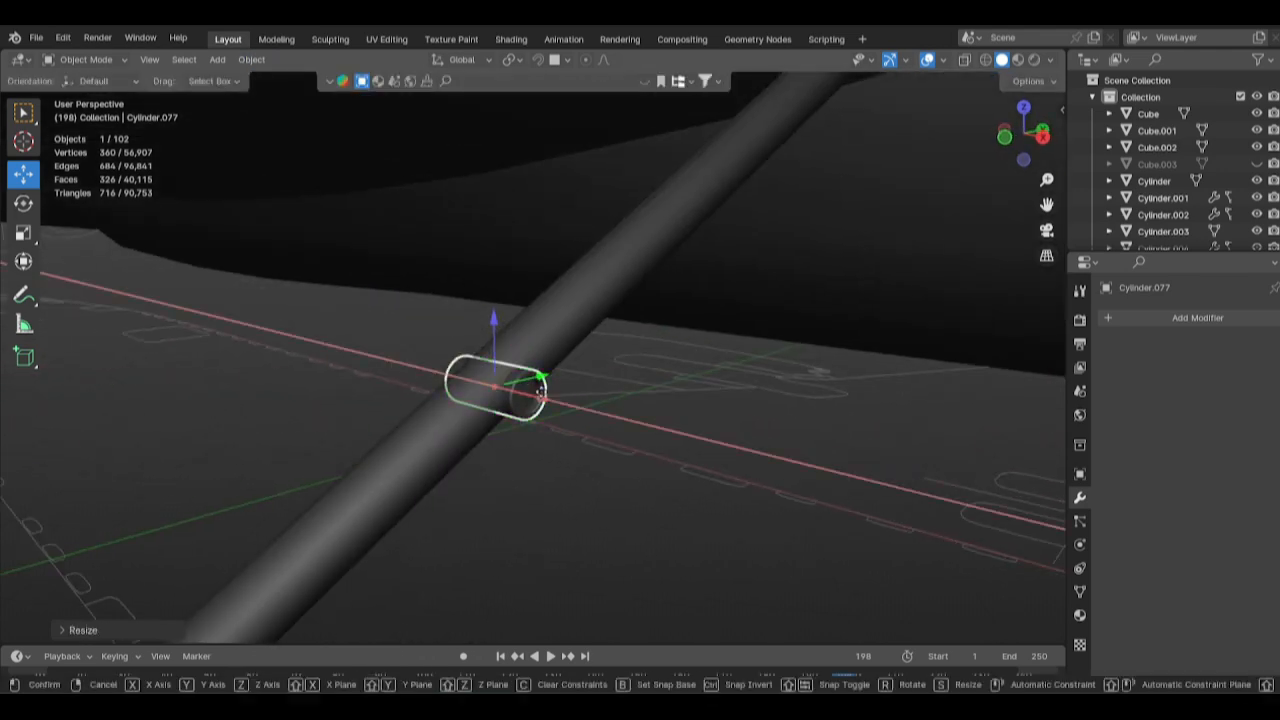
pyautogui.hotkey('ctrl', 'z')
pyautogui.moveTo(504, 341); pyautogui.dragTo(504, 322)
pyautogui.click(674, 380)
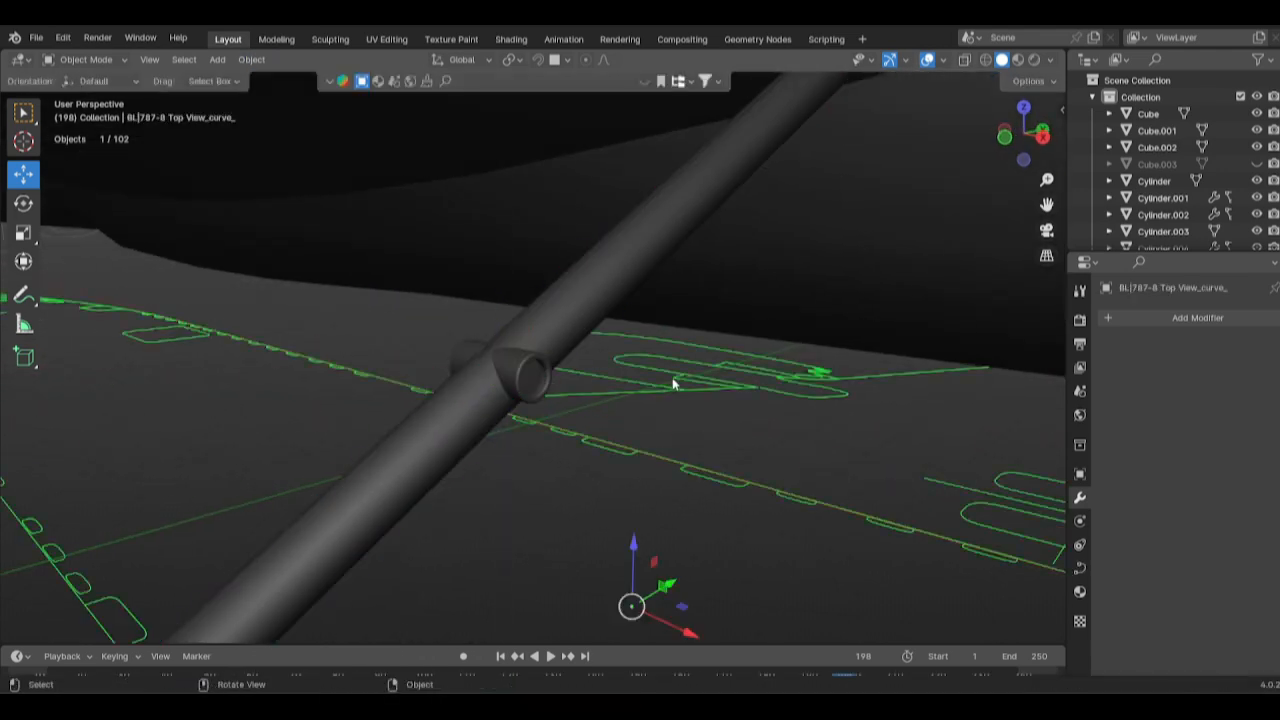
# Resize the screw and adjust its height so it is centred on the diagonal rod.
pyautogui.scroll(-2, 508, 349)
pyautogui.click(507, 347)
pyautogui.click(507, 347)
pyautogui.press('s')
pyautogui.click(692, 463)
pyautogui.click(690, 463)
pyautogui.moveTo(585, 396); pyautogui.dragTo(506, 374, button='middle')
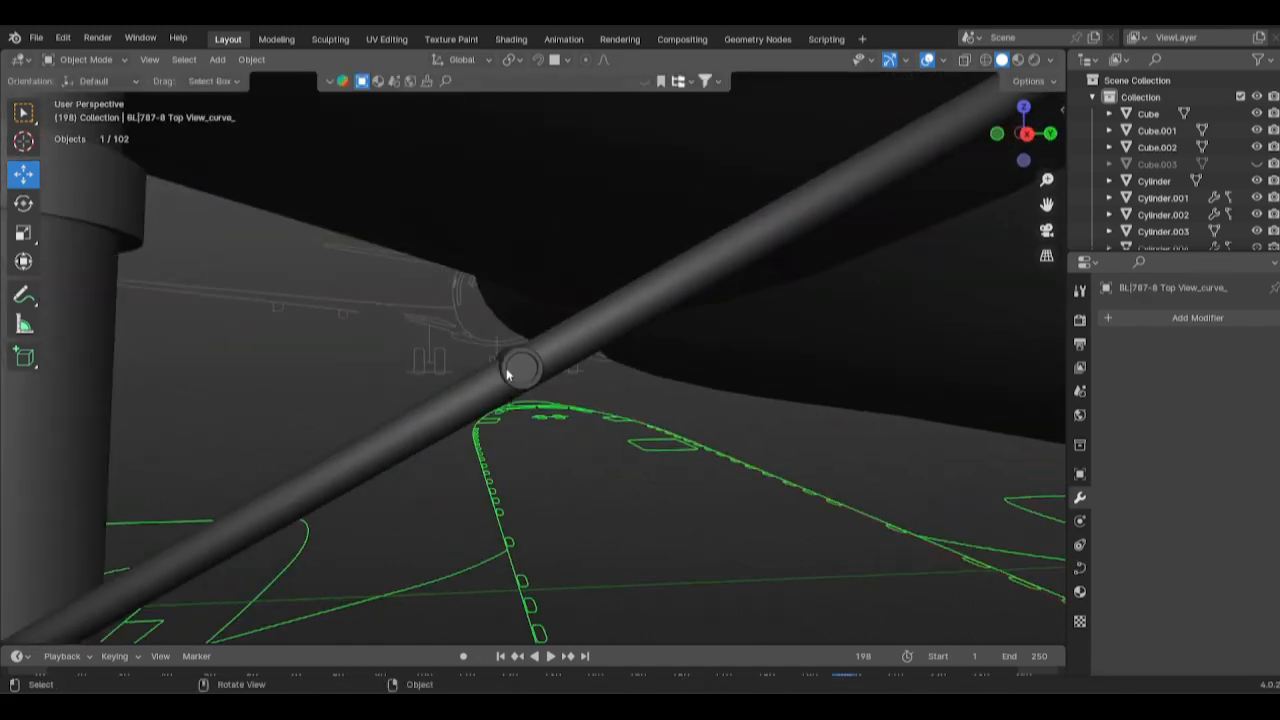
pyautogui.moveTo(519, 331); pyautogui.dragTo(523, 338)
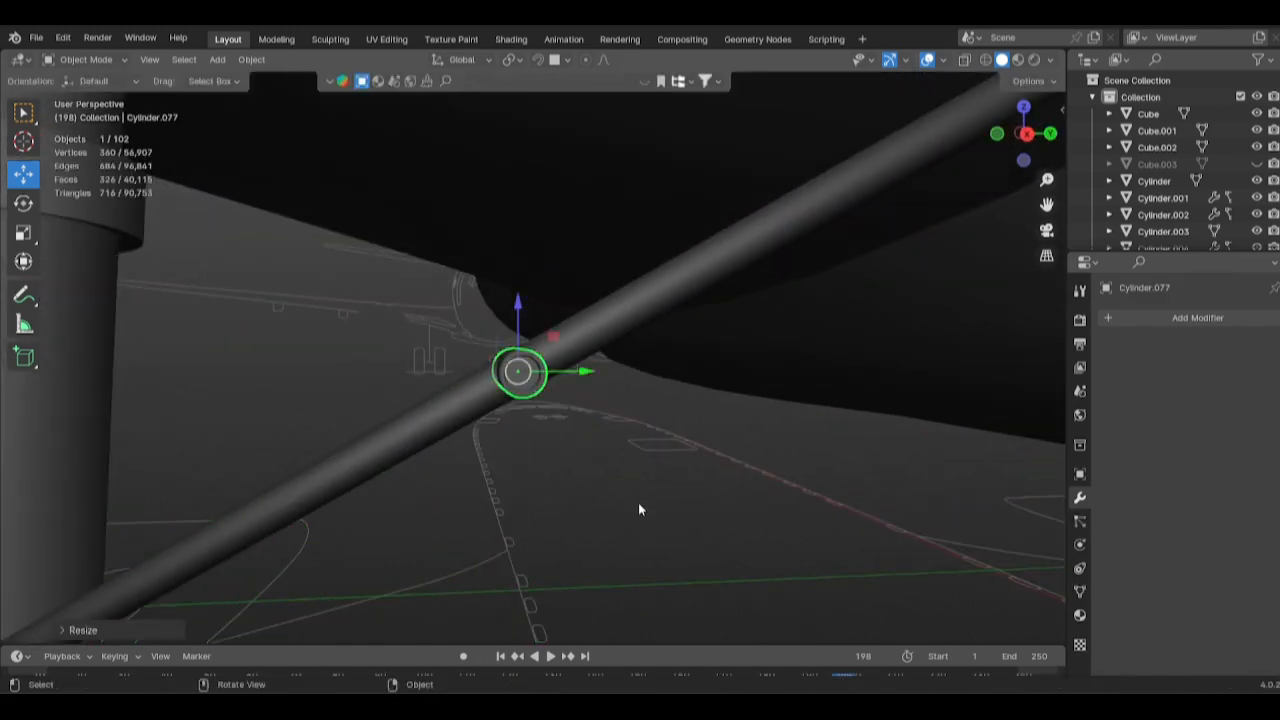
# Duplicate the screw in side view, place the copy on the lower half of the diagonal rod, and save the file.
pyautogui.click(538, 371)
pyautogui.keyDown('alt'); pyautogui.moveTo(538, 373); pyautogui.dragTo(624, 421, button='middle'); pyautogui.keyUp('alt')
pyautogui.scroll(-3, 624, 421)
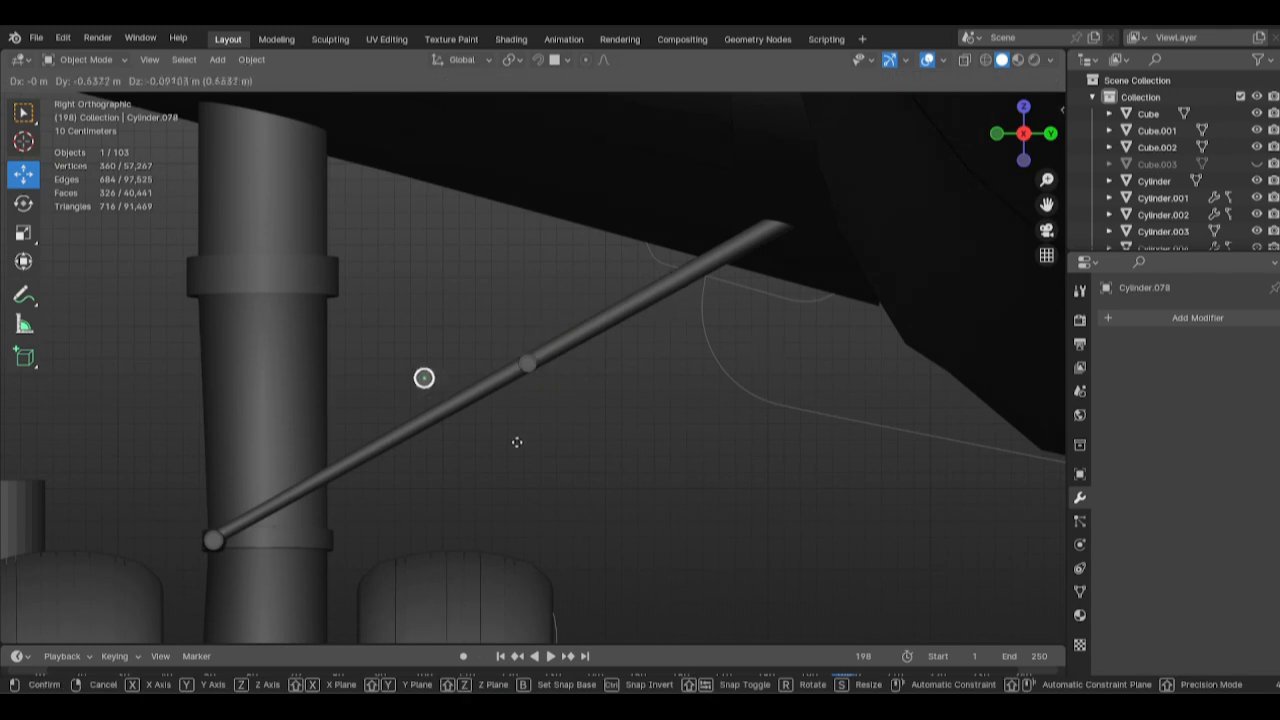
pyautogui.click(555, 488)
pyautogui.press('g')
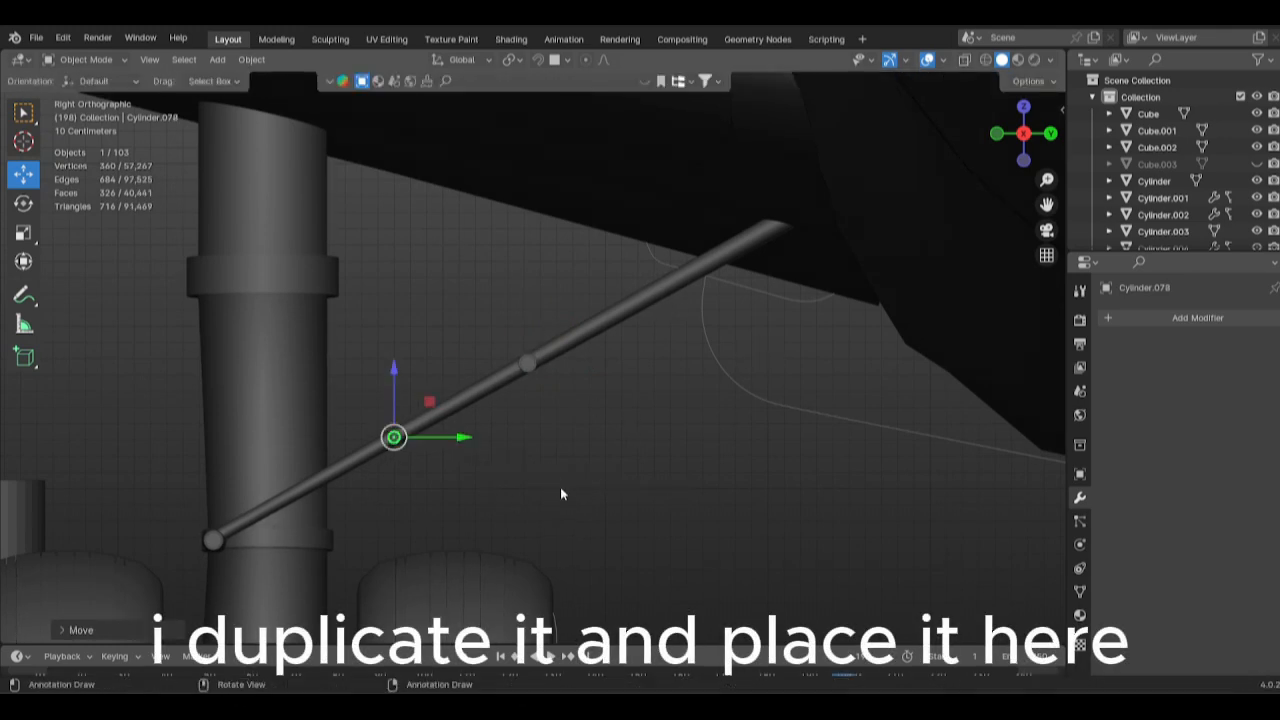
pyautogui.click(480, 460)
pyautogui.moveTo(480, 460); pyautogui.dragTo(450, 465, button='middle')
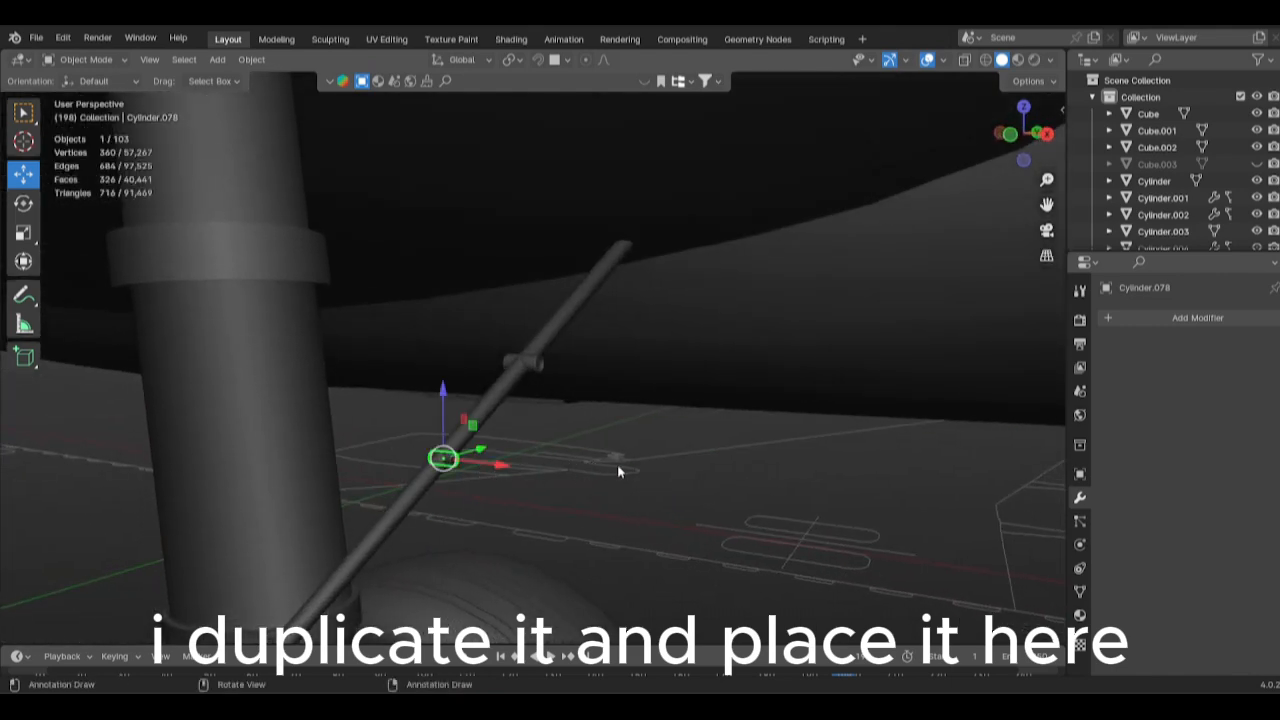
pyautogui.click(628, 500)
pyautogui.moveTo(629, 501); pyautogui.dragTo(564, 511, button='middle')
pyautogui.click(566, 510)
pyautogui.scroll(-4, 742, 458)
pyautogui.keyDown('alt'); pyautogui.moveTo(742, 458); pyautogui.dragTo(505, 419, button='middle'); pyautogui.keyUp('alt')
pyautogui.hotkey('ctrl', 's')
# Switch to the Roblox reference aircraft and examine its main landing gear, including the brace screws and the front strut linkage.
pyautogui.scroll(4, 604, 462)
pyautogui.scroll(-3, 436, 414)
pyautogui.scroll(-3, 498, 442)
pyautogui.scroll(-3, 500, 445)
pyautogui.scroll(-4, 466, 494)
pyautogui.scroll(5, 486, 529)
pyautogui.scroll(4, 505, 419)
pyautogui.scroll(-1, 504, 316)
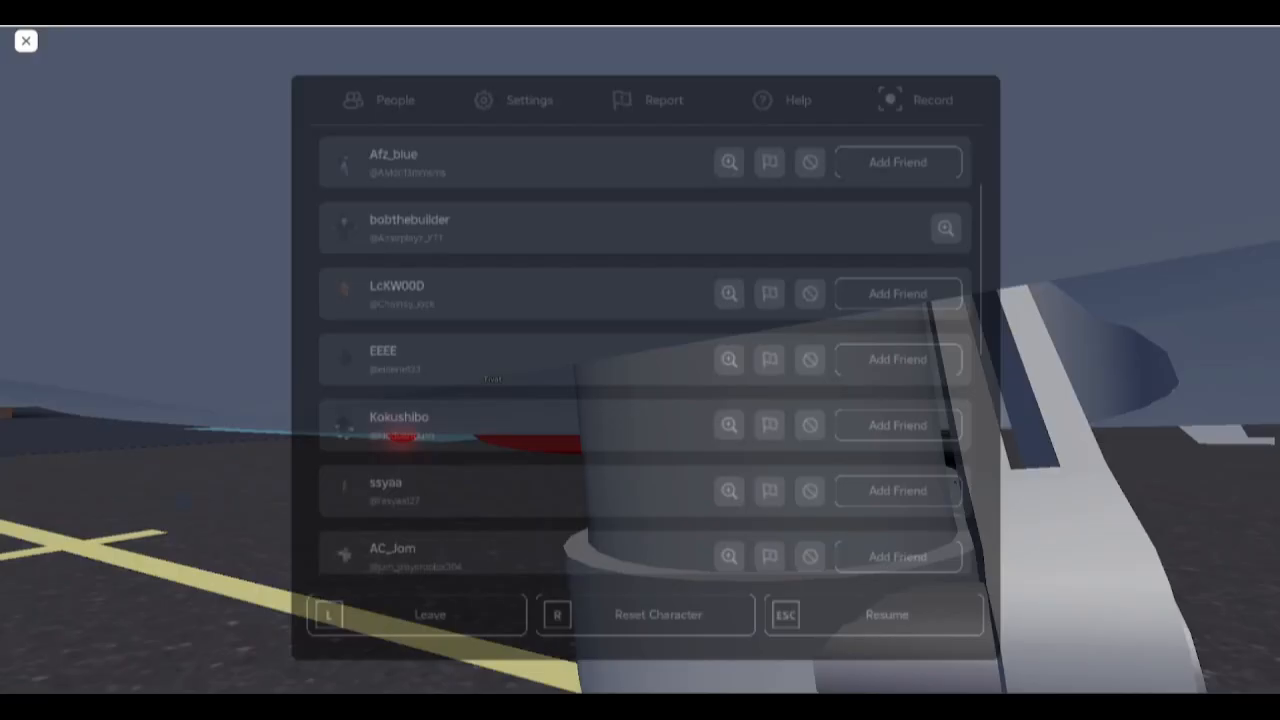
pyautogui.press('Escape')
pyautogui.press('s')
pyautogui.press('w')
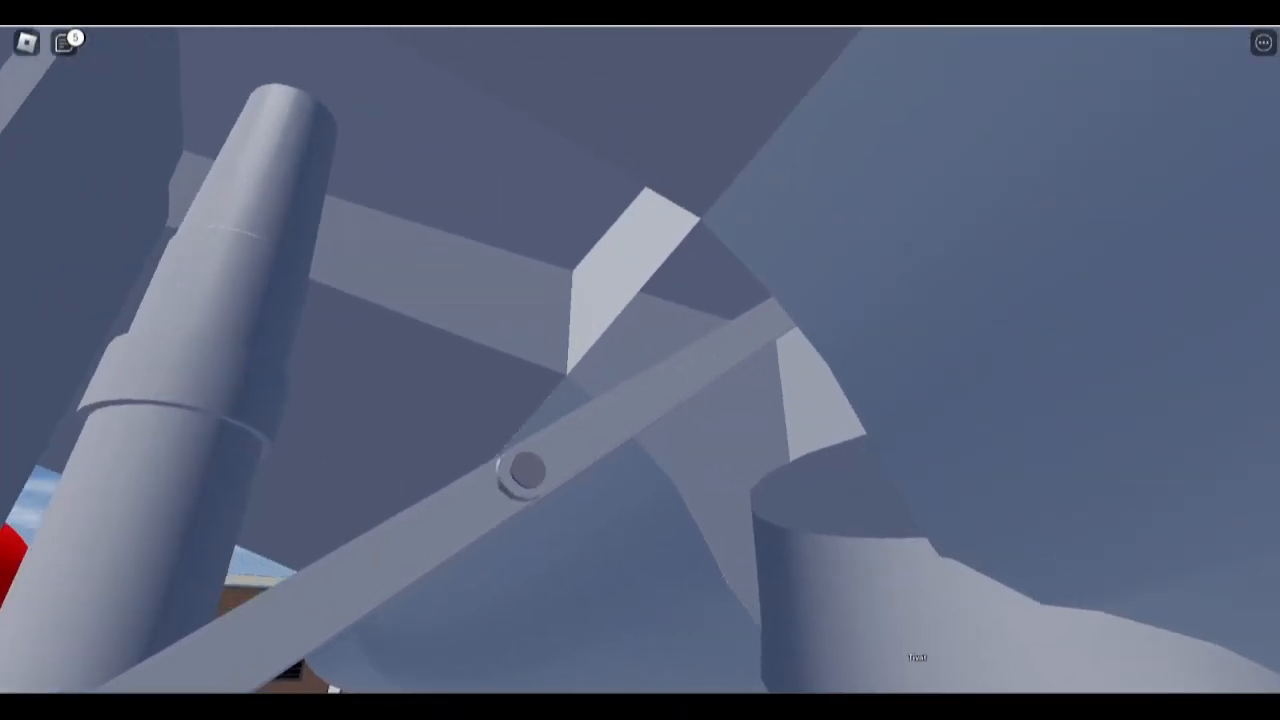
pyautogui.press('s')
pyautogui.press('s')
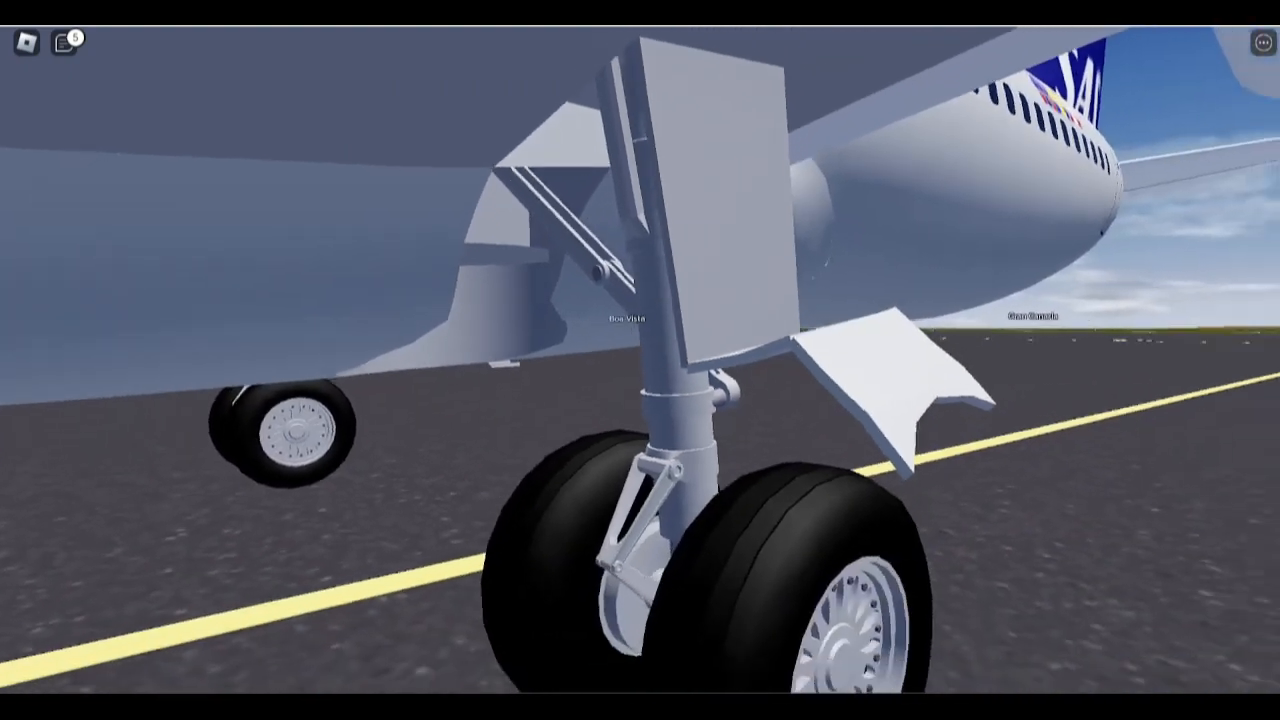
pyautogui.press('w')
pyautogui.press('w')
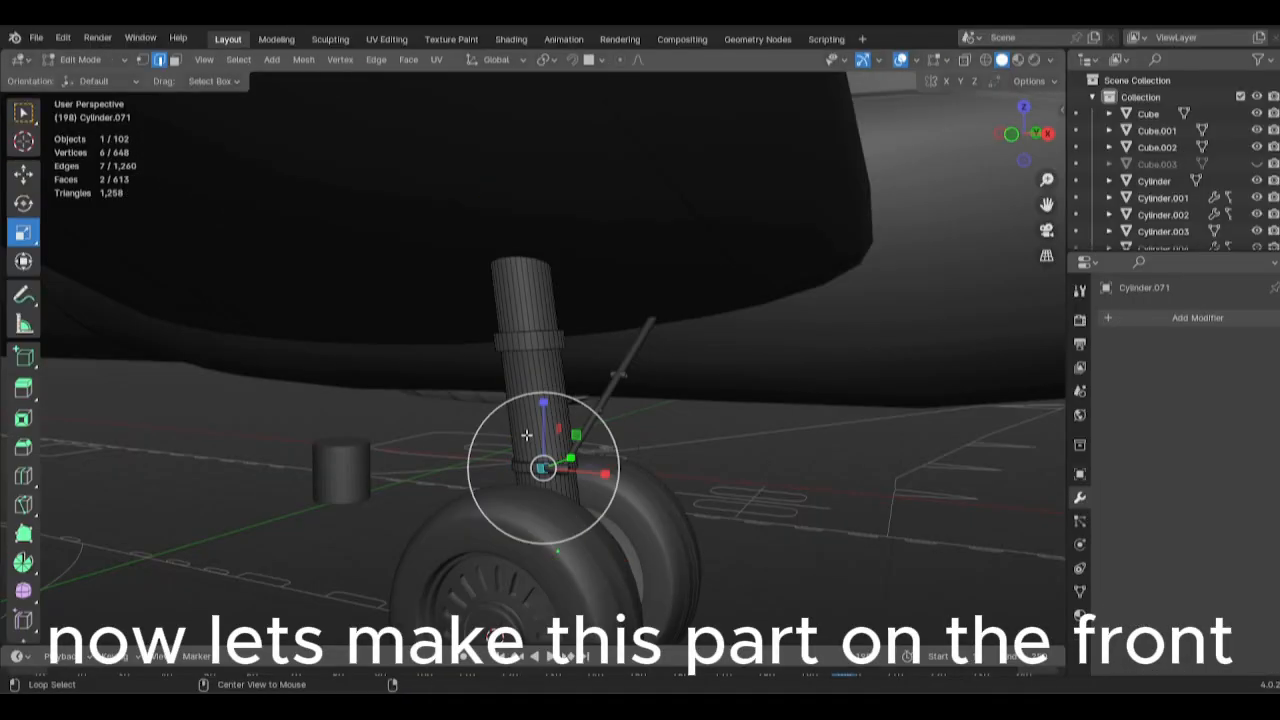
# Select the face loops along the upper rim of the strut's lower collar and move them up to lengthen the collar.
pyautogui.moveTo(526, 435); pyautogui.dragTo(686, 474, button='middle')
pyautogui.scroll(2, 686, 474)
pyautogui.moveTo(586, 462); pyautogui.dragTo(652, 417, button='middle')
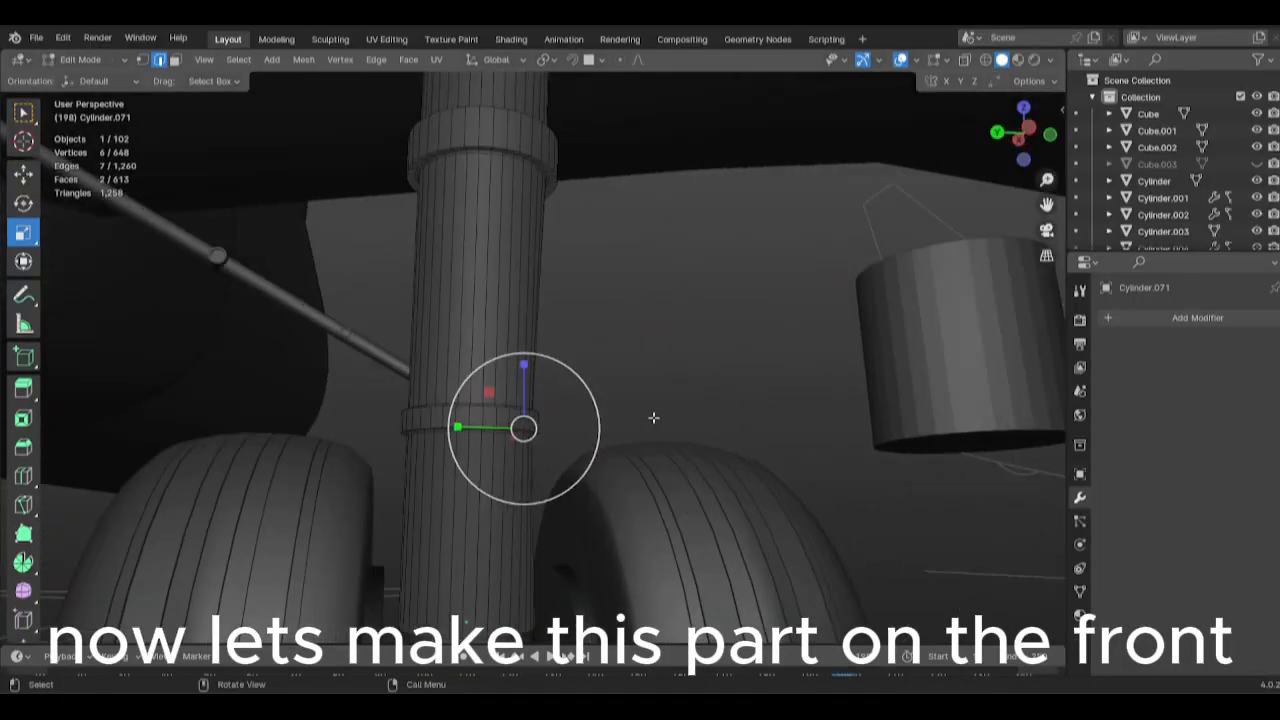
pyautogui.scroll(4, 446, 442)
pyautogui.keyDown('alt'); pyautogui.keyDown('shift'); pyautogui.click(424, 577); pyautogui.keyUp('shift'); pyautogui.keyUp('alt')
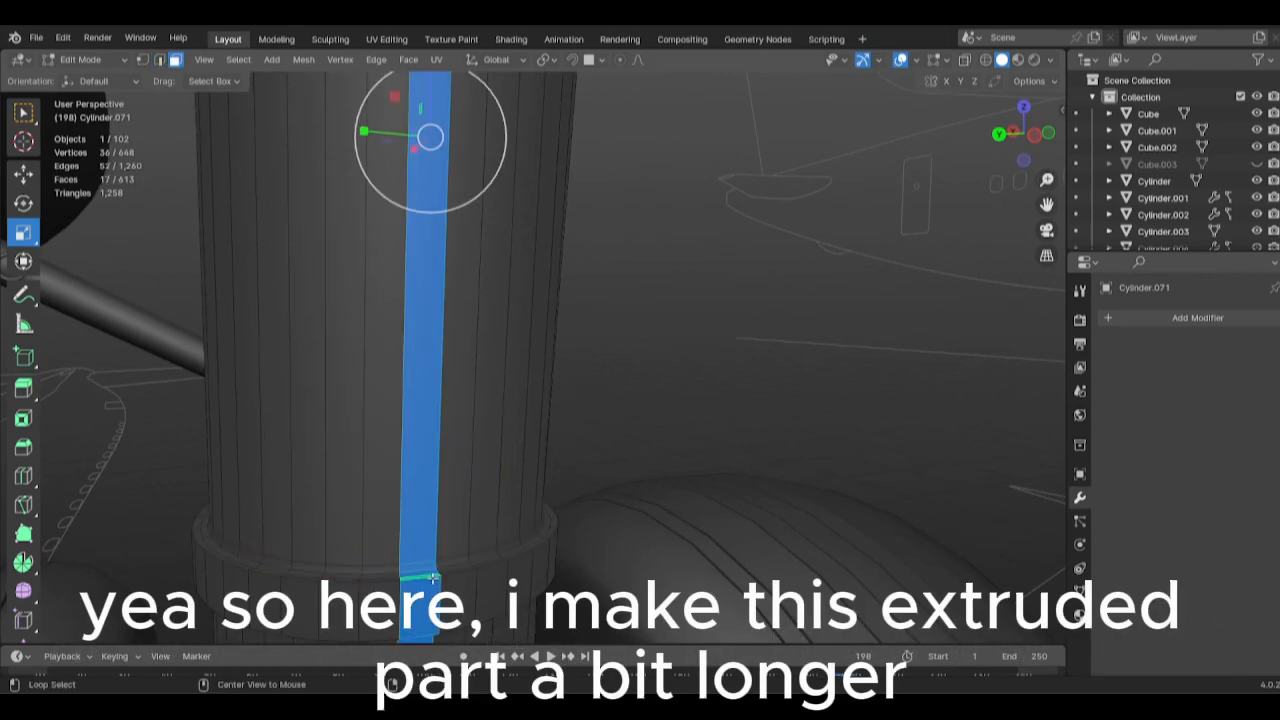
pyautogui.scroll(4, 506, 466)
pyautogui.scroll(2, 543, 434)
pyautogui.keyDown('alt'); pyautogui.click(545, 415); pyautogui.keyUp('alt')
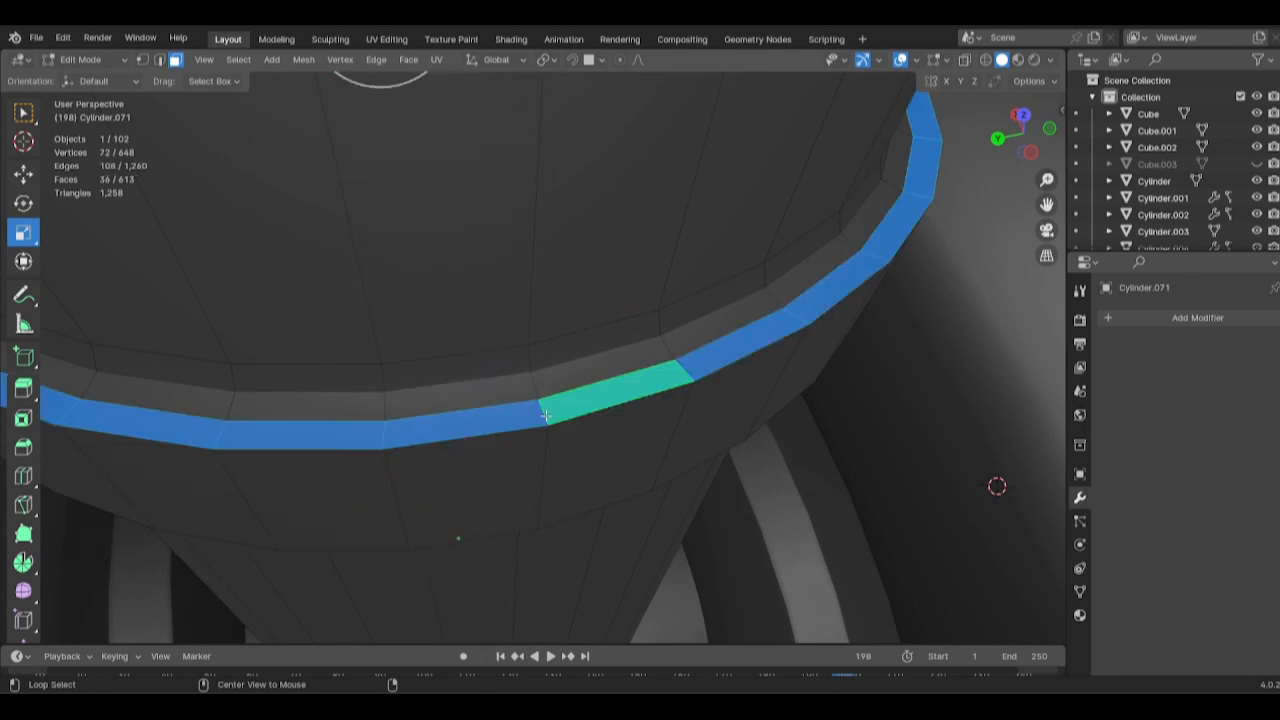
pyautogui.keyDown('alt'); pyautogui.keyDown('shift'); pyautogui.click(536, 390); pyautogui.keyUp('shift'); pyautogui.keyUp('alt')
pyautogui.keyDown('alt'); pyautogui.keyDown('shift'); pyautogui.click(535, 362); pyautogui.keyUp('shift'); pyautogui.keyUp('alt')
pyautogui.scroll(-5, 580, 417)
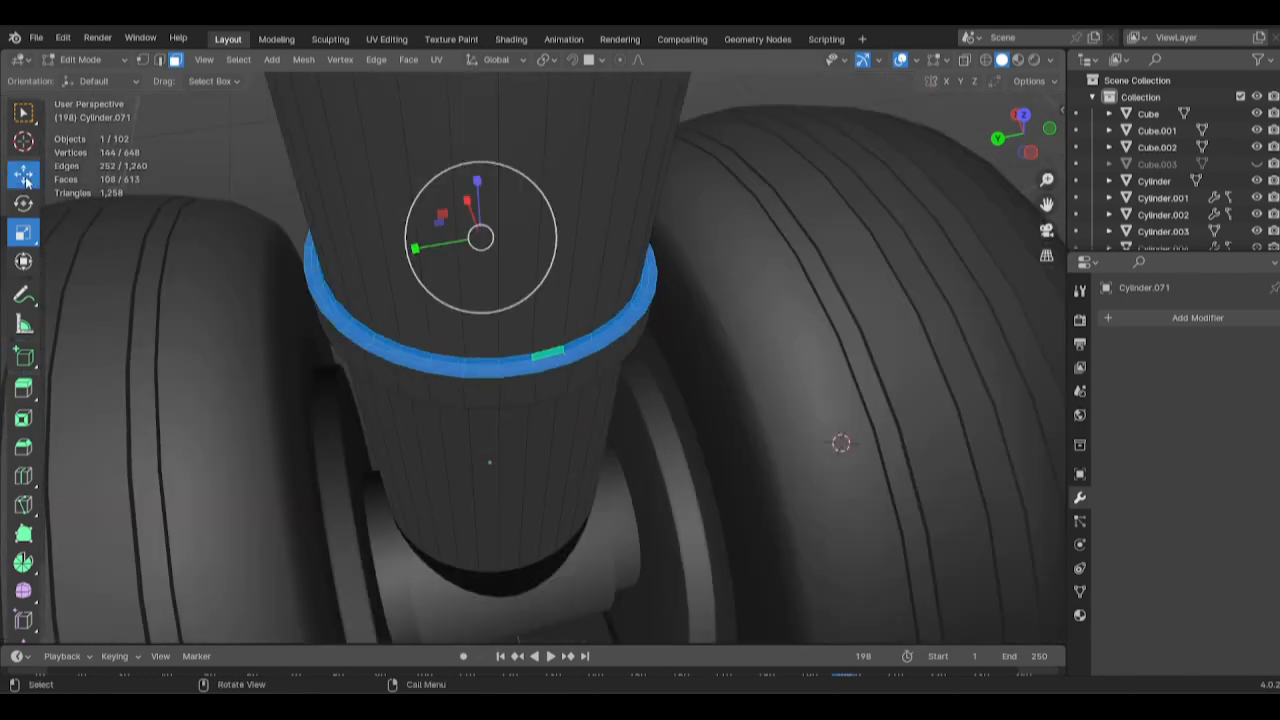
pyautogui.moveTo(482, 192); pyautogui.dragTo(480, 119)
pyautogui.press('Tab')
# Resize the stub cylinder and its end screw together and raise them on the lengthened collar.
pyautogui.scroll(-5, 614, 349)
pyautogui.moveTo(614, 349); pyautogui.dragTo(520, 450, button='middle')
pyautogui.press('Tab')
pyautogui.press('Tab')
pyautogui.click(690, 338)
pyautogui.scroll(5, 482, 354)
pyautogui.keyDown('shift'); pyautogui.click(497, 427); pyautogui.keyUp('shift')
pyautogui.press('s')
pyautogui.click(537, 405)
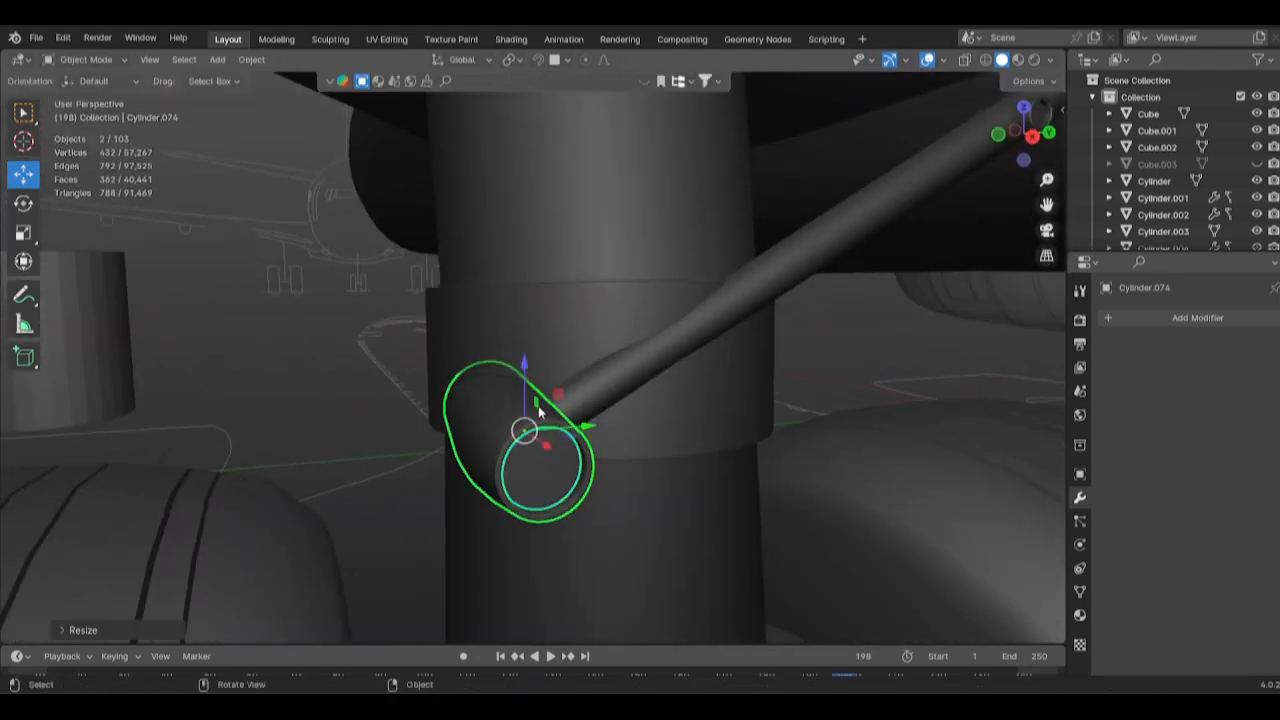
pyautogui.moveTo(527, 386); pyautogui.dragTo(528, 365)
pyautogui.click(916, 352)
pyautogui.click(916, 347)
pyautogui.scroll(-6, 640, 406)
pyautogui.click(878, 400)
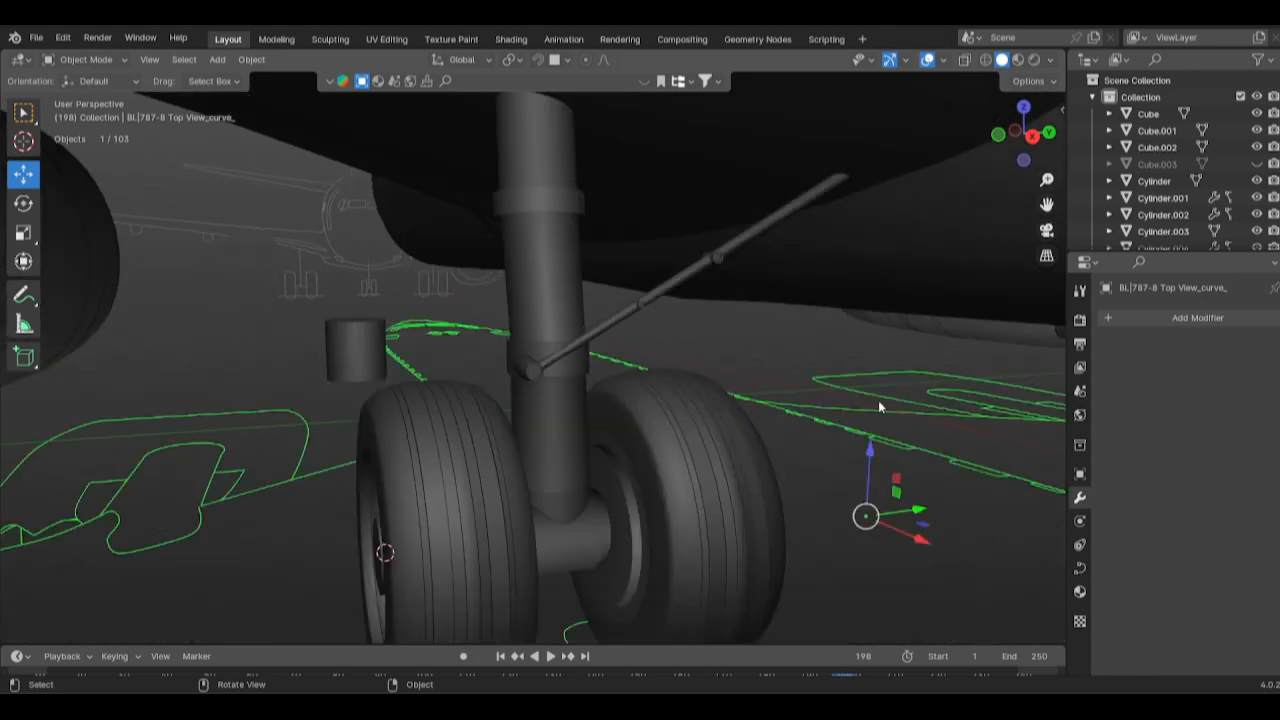
# Separate the lower collar from the strut into its own object and add a Subdivision Surface modifier to it.
pyautogui.click(763, 350)
pyautogui.moveTo(878, 400); pyautogui.dragTo(635, 332, button='middle')
pyautogui.scroll(5, 545, 328)
pyautogui.press('Tab')
pyautogui.moveTo(545, 328)
pyautogui.mouseDown(button='middle')
pyautogui.moveTo(614, 355)
pyautogui.moveTo(569, 329)
pyautogui.mouseUp(button='middle')
pyautogui.press('Tab')
pyautogui.click(612, 337)
pyautogui.press('Tab')
pyautogui.hotkey('shift', 'z')
pyautogui.moveTo(391, 267); pyautogui.dragTo(642, 397)
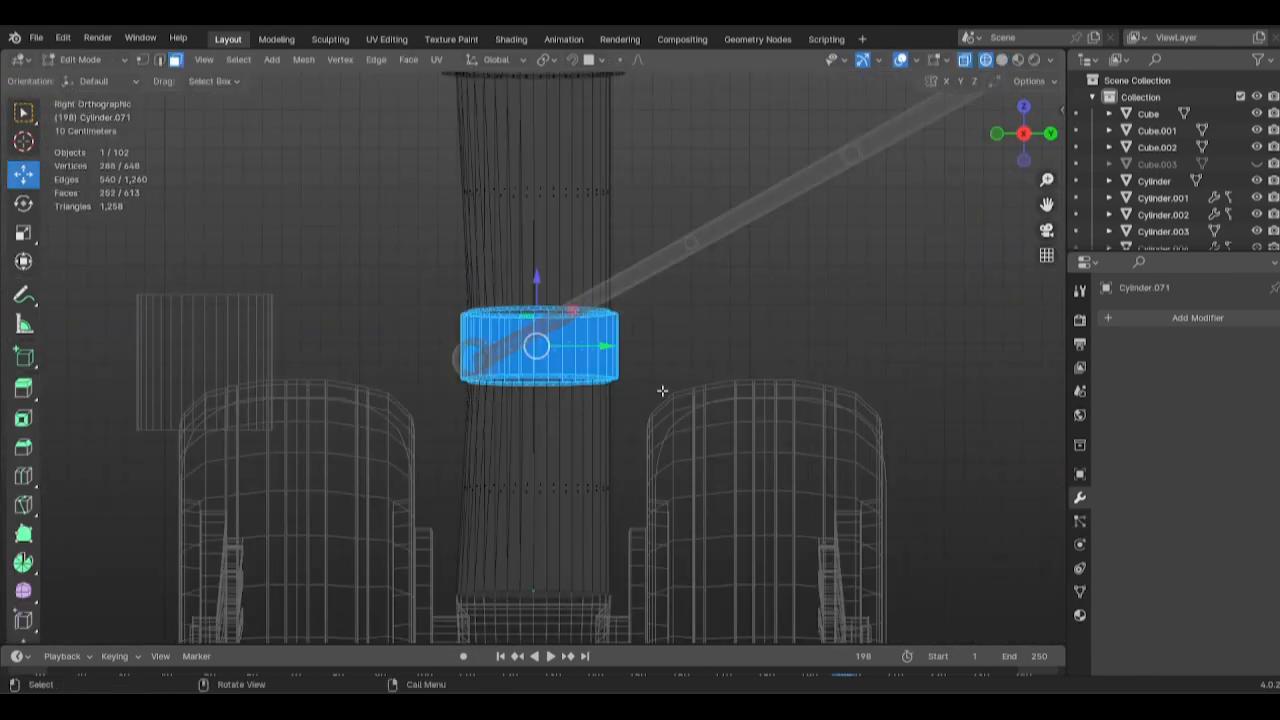
pyautogui.hotkey('shift', 'z')
pyautogui.moveTo(560, 345); pyautogui.dragTo(693, 358, button='middle')
pyautogui.press('l')
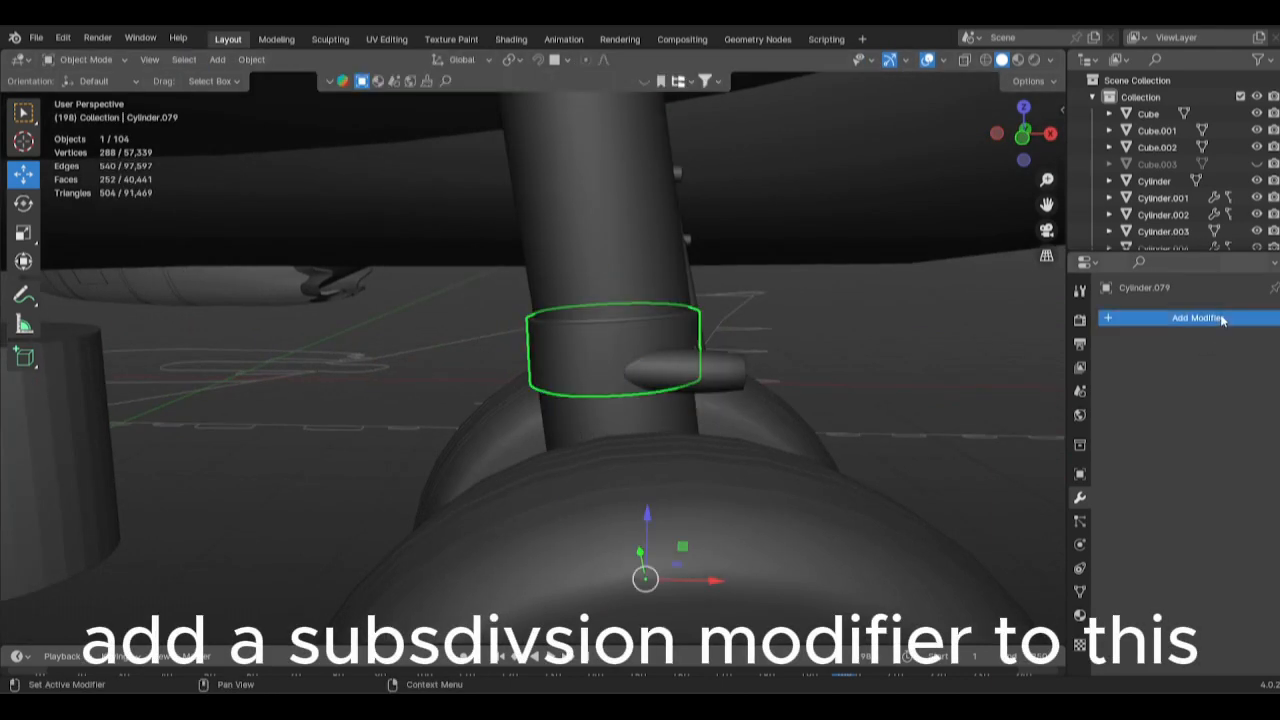
pyautogui.click(1197, 317)
pyautogui.click(979, 358)
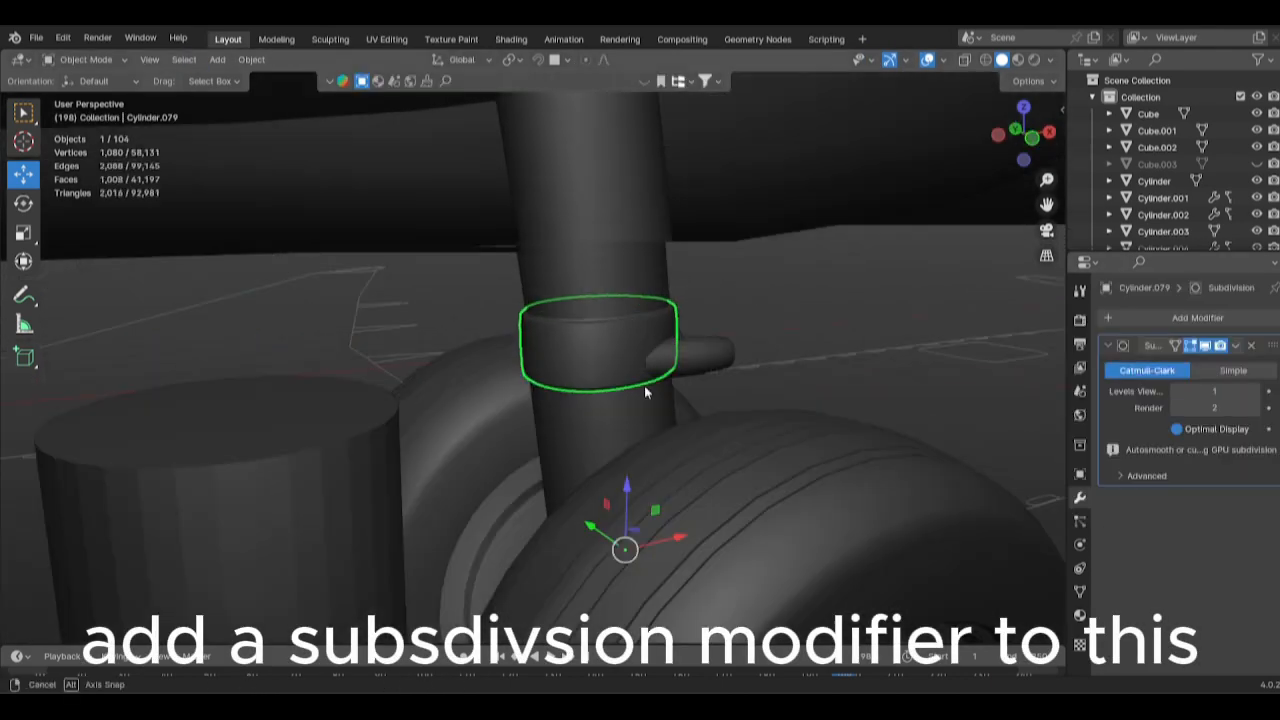
# Try to extrude four adjacent faces on the front of the collar outward.
pyautogui.press('Tab')
pyautogui.moveTo(643, 391); pyautogui.dragTo(517, 351, button='middle')
pyautogui.click(502, 345)
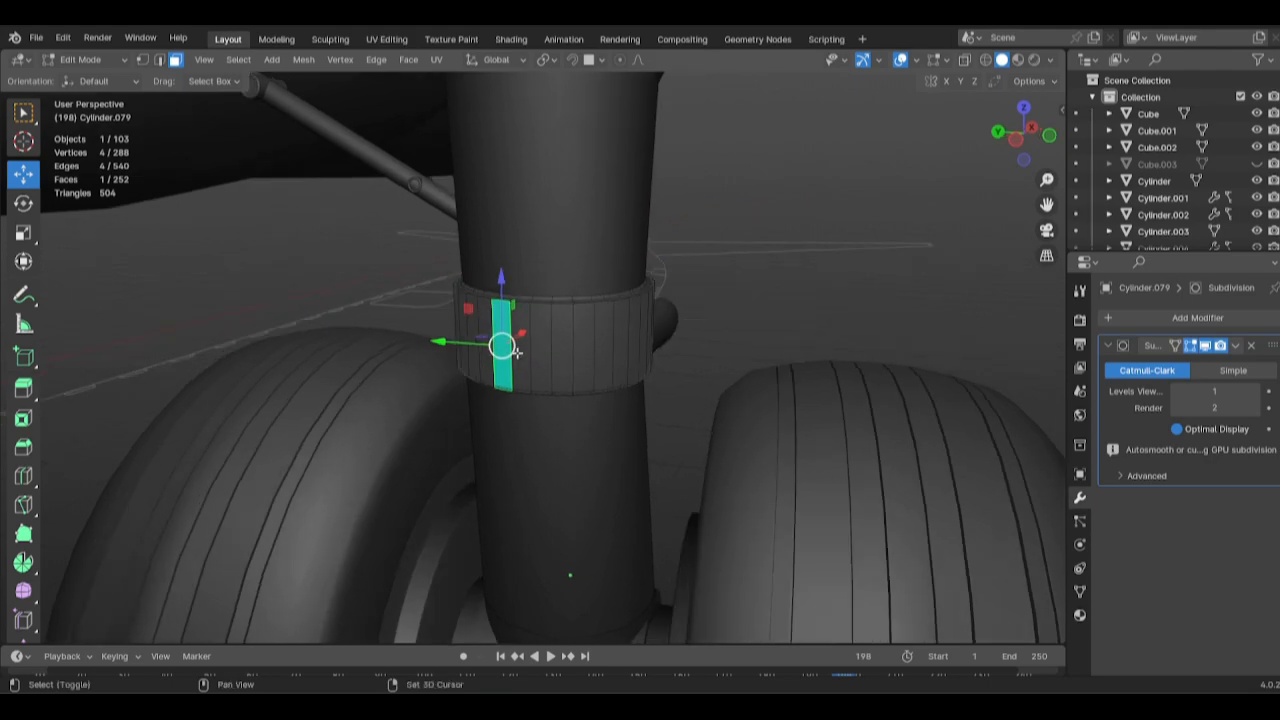
pyautogui.scroll(2, 598, 358)
pyautogui.moveTo(798, 325); pyautogui.dragTo(750, 350, button='middle')
pyautogui.press('e')
pyautogui.click(732, 352)
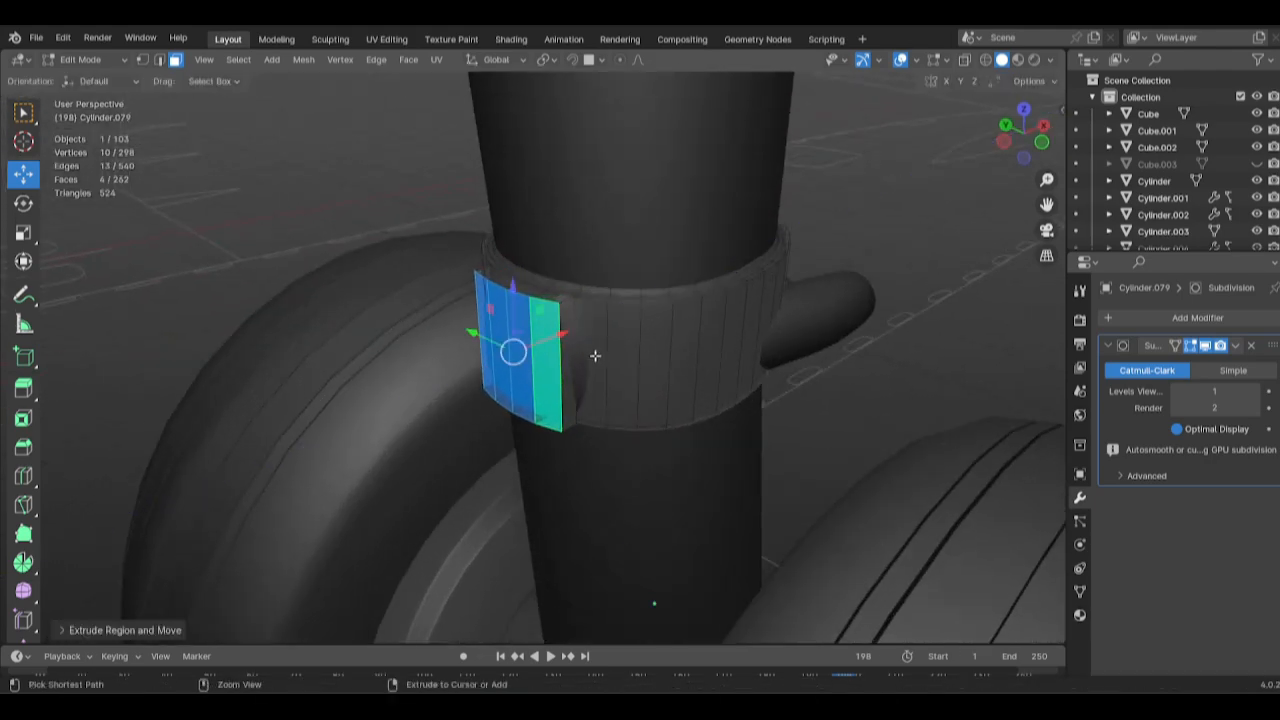
pyautogui.hotkey('ctrl', 'z')
# Select two opposite faces on the front of the collar and extrude them outward as screw-holder lugs.
pyautogui.moveTo(594, 355); pyautogui.dragTo(615, 365, button='middle')
pyautogui.keyDown('shift'); pyautogui.click(606, 337); pyautogui.keyUp('shift')
pyautogui.moveTo(499, 353); pyautogui.dragTo(680, 370, button='middle')
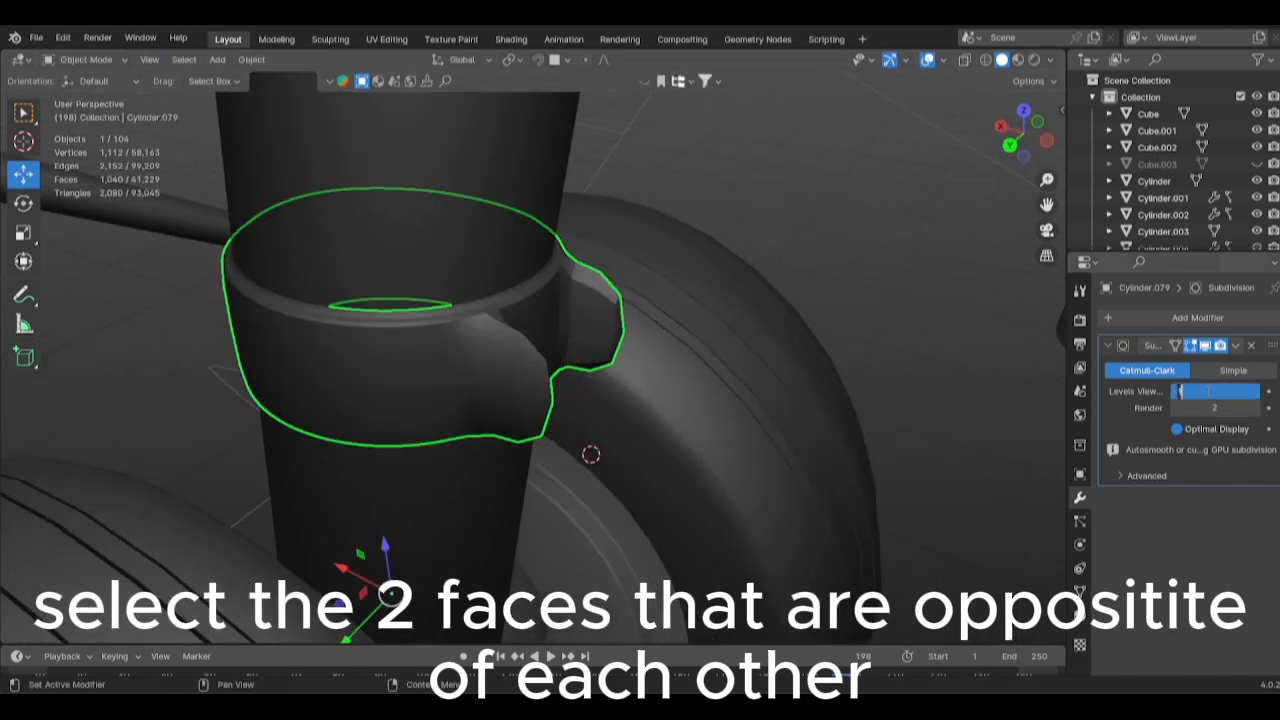
# Set the collar's viewport subdivision level to 2 and move the two extruded lug faces along X.
pyautogui.write('2')
pyautogui.press('Return')
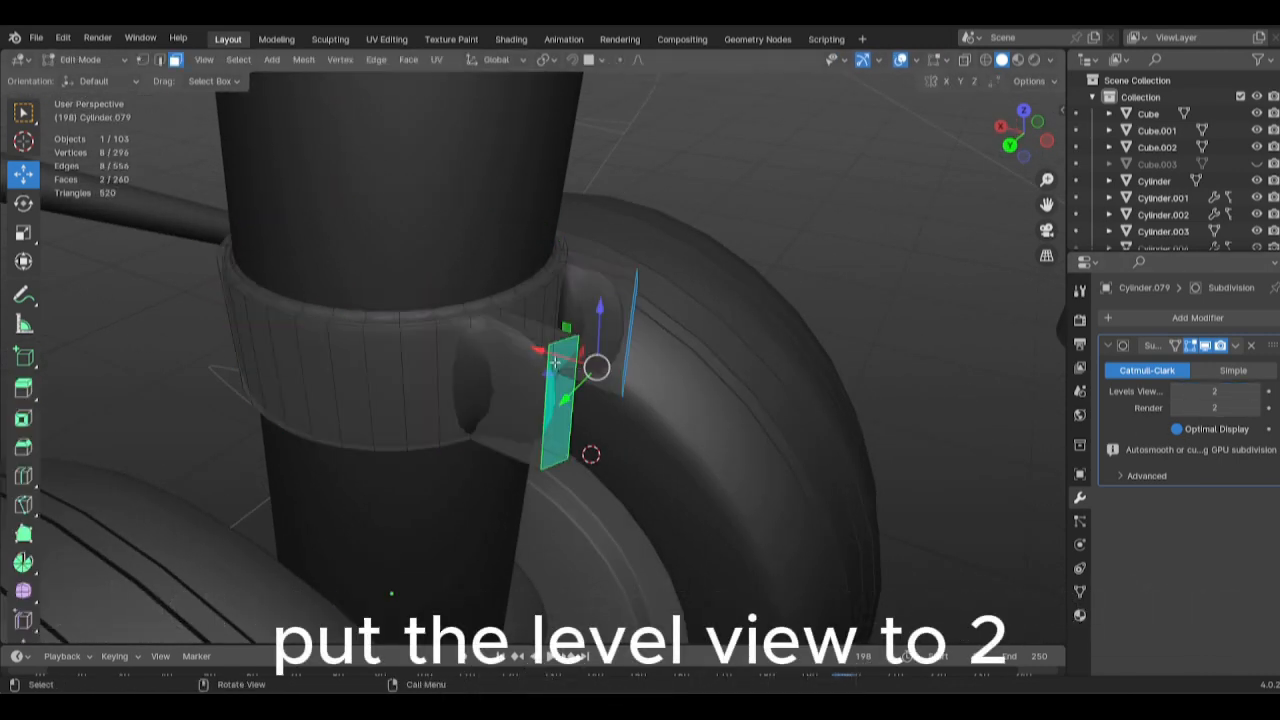
pyautogui.press('g')
pyautogui.press('x')
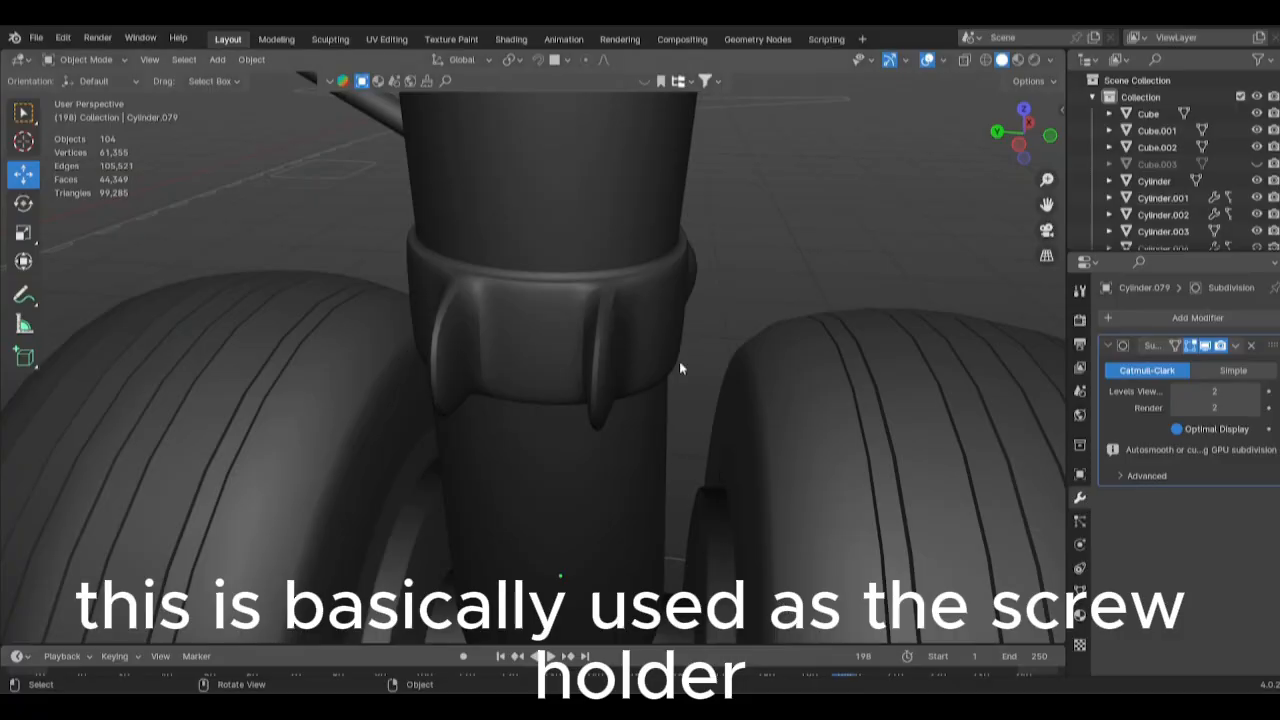
pyautogui.scroll(-3, 679, 368)
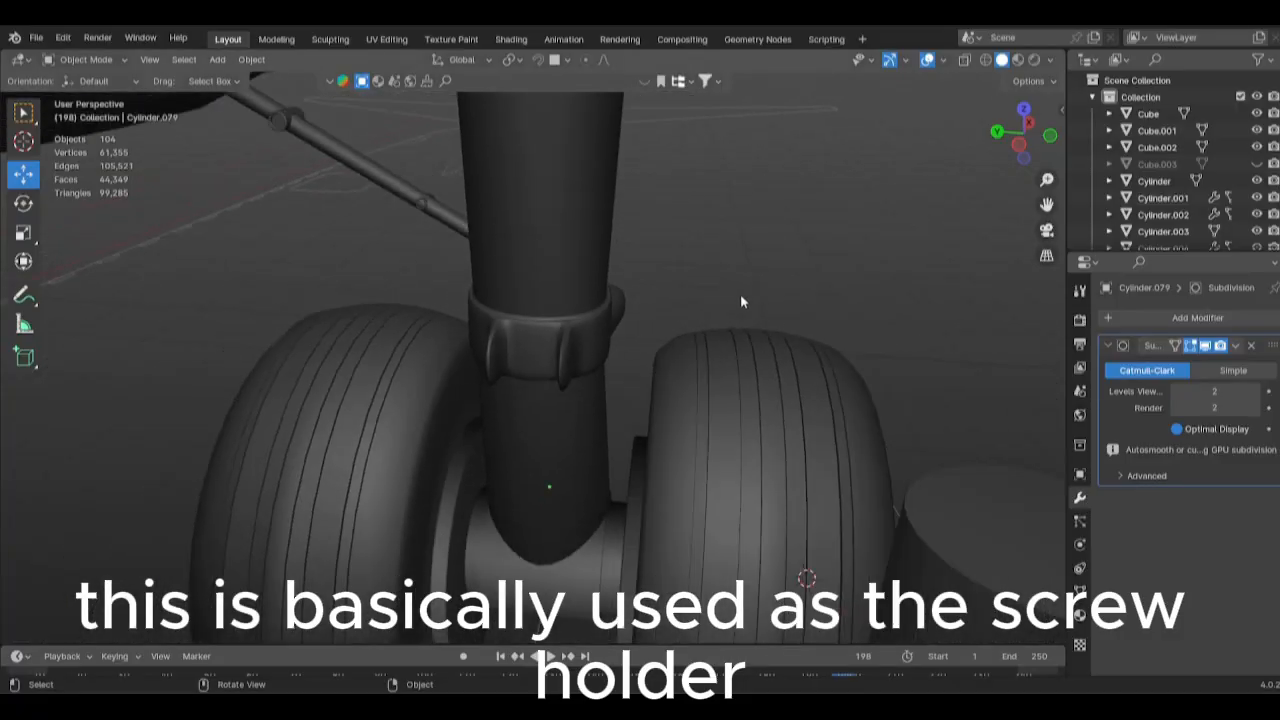
pyautogui.press('KP_1')
pyautogui.scroll(-4, 557, 434)
pyautogui.click(417, 350)
pyautogui.click(473, 372)
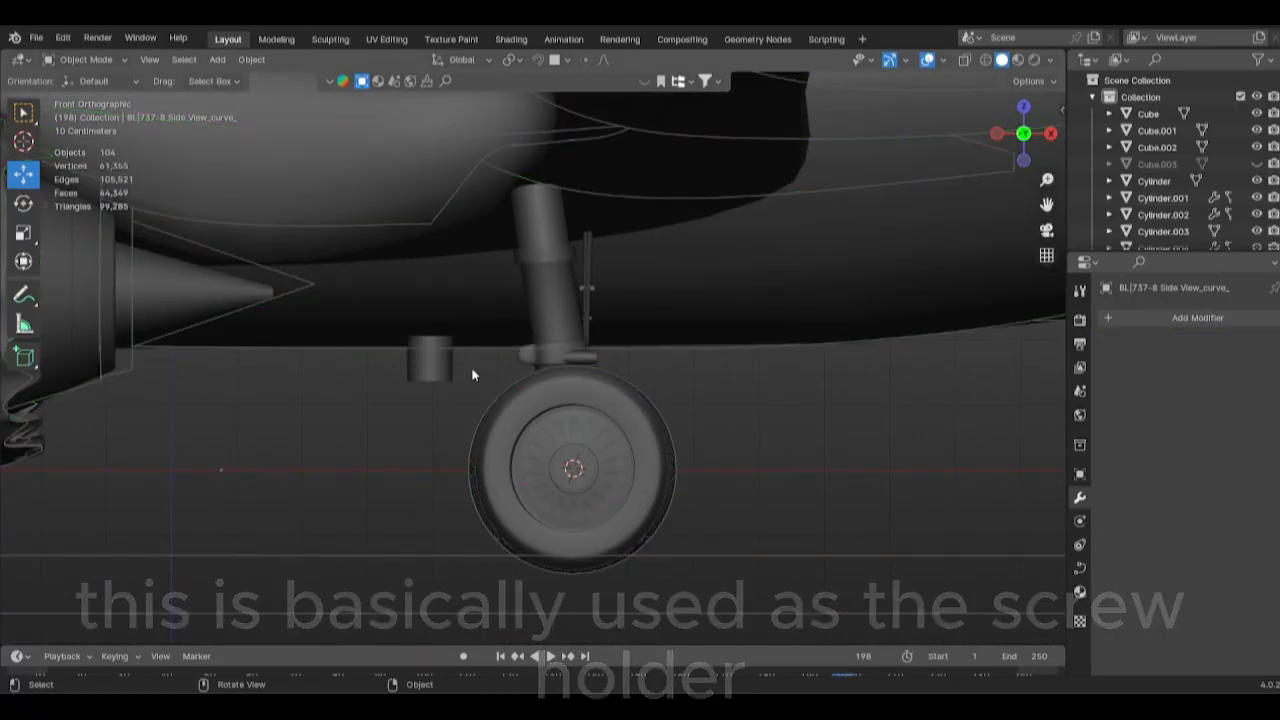
# Duplicate the spare cylinder beside the wheel and rotate the copy 90 degrees in the side view.
pyautogui.click(443, 370)
pyautogui.keyDown('alt'); pyautogui.moveTo(442, 366); pyautogui.dragTo(545, 374, button='middle'); pyautogui.keyUp('alt')
pyautogui.hotkey('shift', 'd')
pyautogui.rightClick(545, 374)
pyautogui.write('r90')
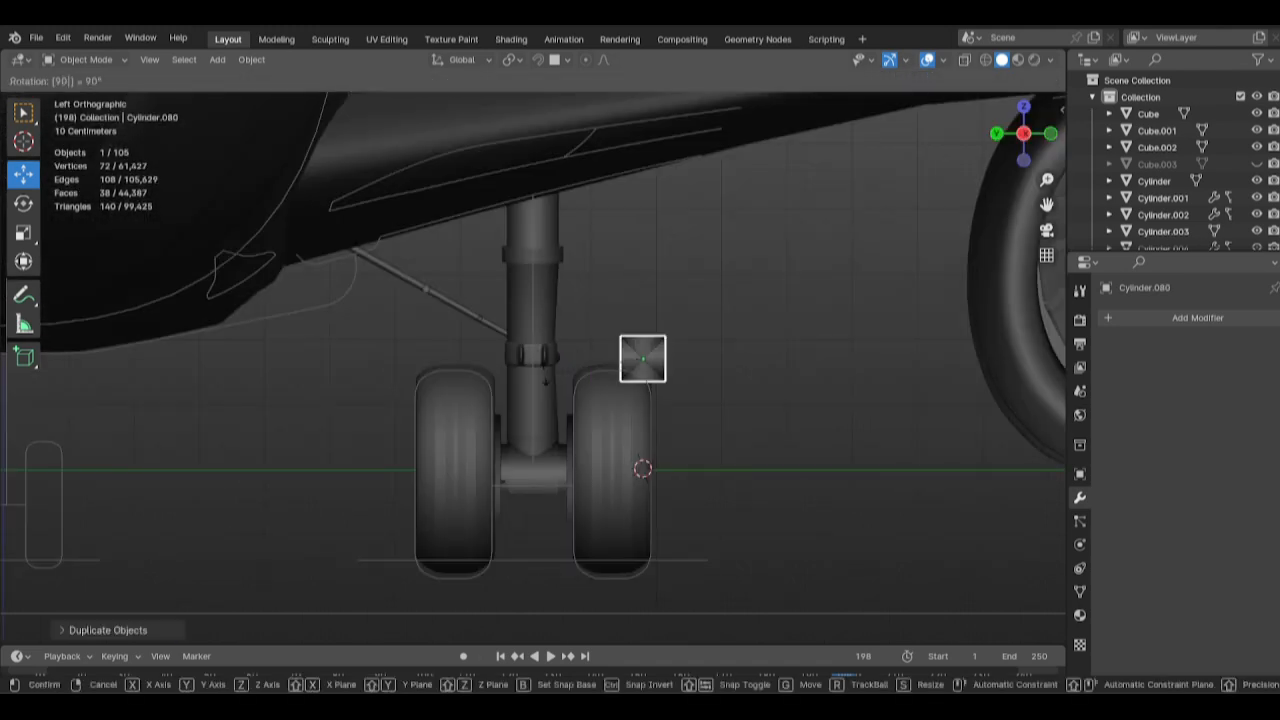
pyautogui.press('Return')
# Move the rotated cylinder onto the front of the lower collar and scale it down to fit between the two lugs.
pyautogui.scroll(3, 545, 373)
pyautogui.press('g')
pyautogui.click(698, 440)
pyautogui.scroll(6, 780, 470)
pyautogui.press('s')
pyautogui.click(640, 385)
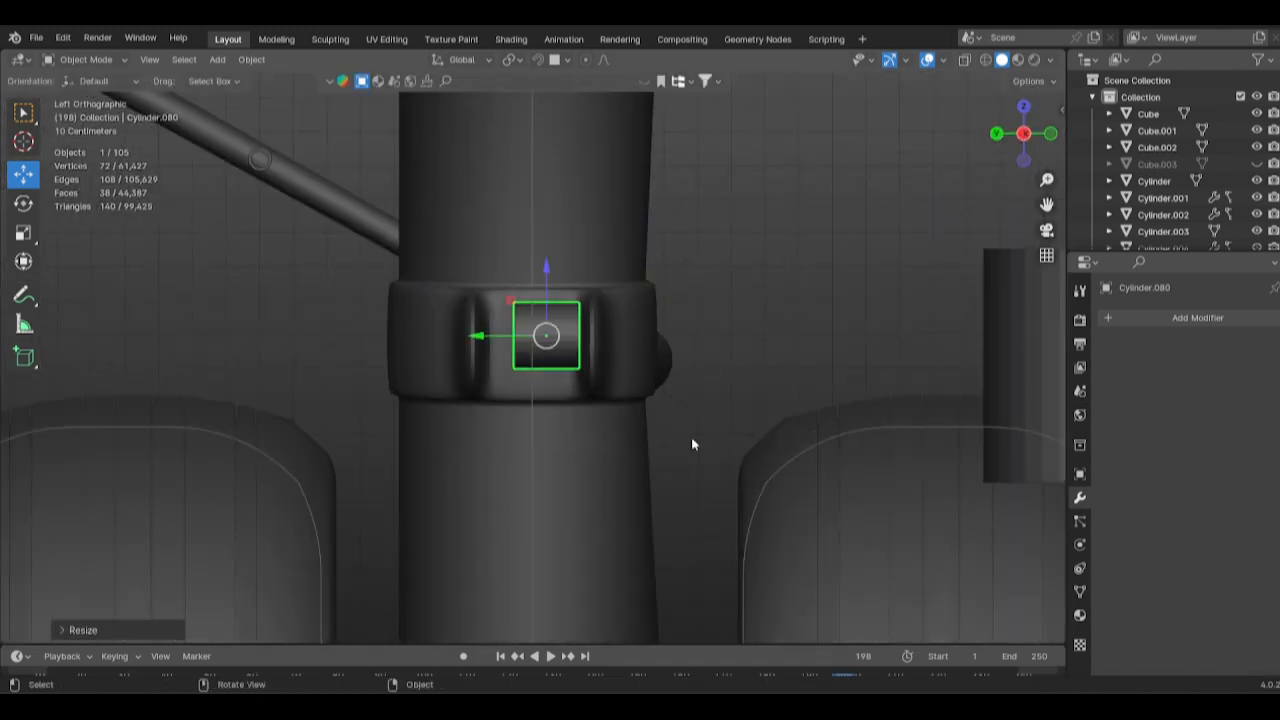
# Centre the cylinder between the collar's lugs and stretch it along Y so it extends past both lugs.
pyautogui.scroll(3, 700, 438)
pyautogui.press('g')
pyautogui.click(1002, 472)
pyautogui.hotkey('ctrl', 'z')
pyautogui.press('s')
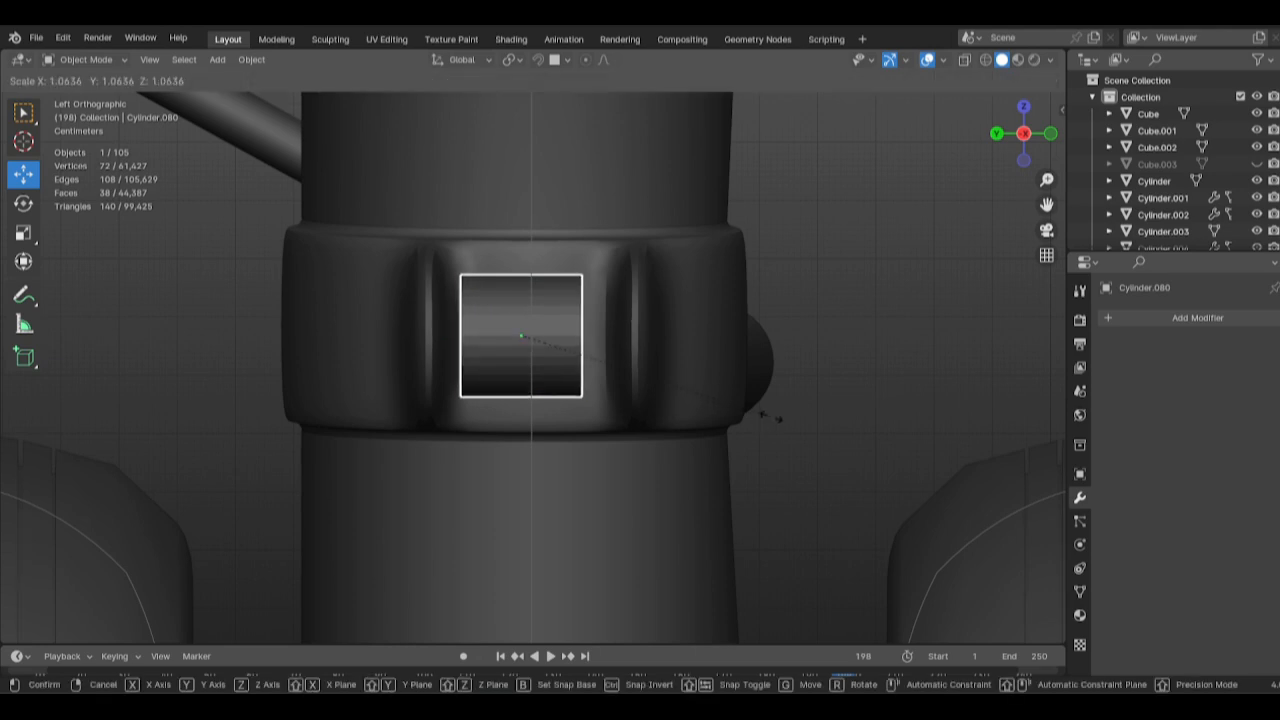
pyautogui.press('y')
pyautogui.click(768, 419)
pyautogui.press('s')
pyautogui.press('y')
pyautogui.click(936, 419)
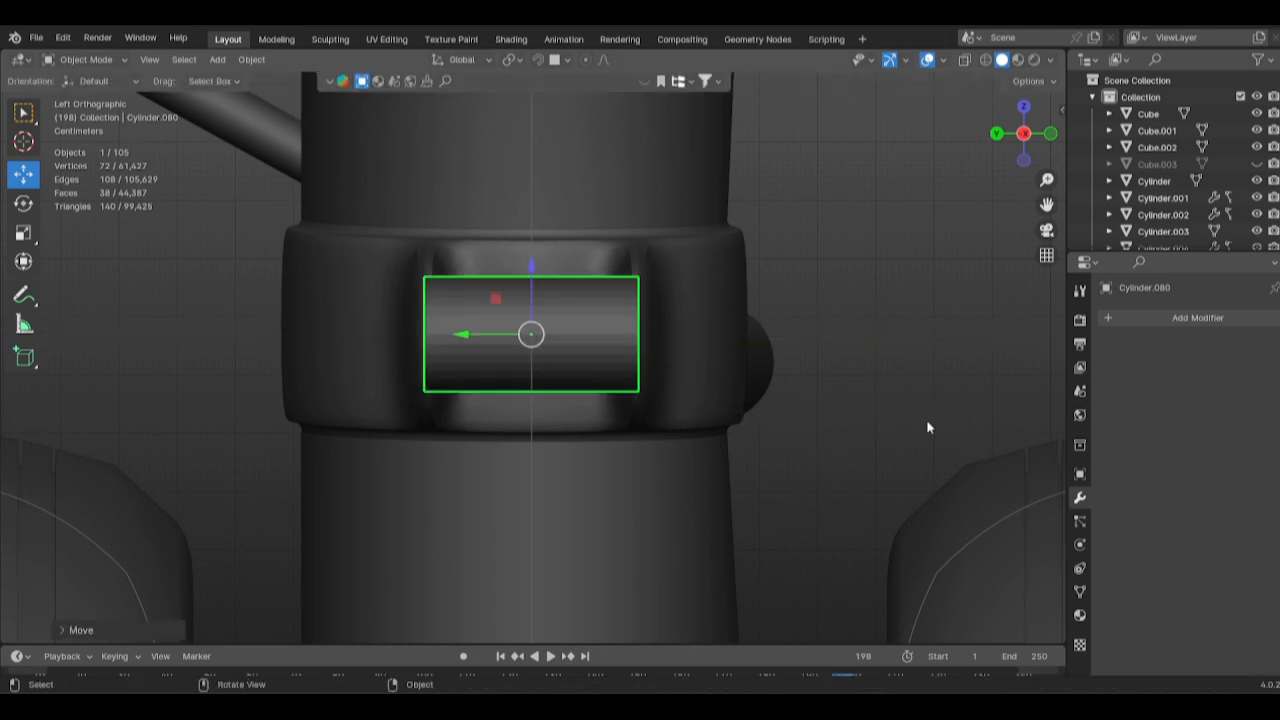
pyautogui.click(4, 400)
# Position the cylinder inside the collar's front lugs in the front view so it passes through them as a screw.
pyautogui.keyDown('alt'); pyautogui.moveTo(150, 375); pyautogui.dragTo(283, 377, button='middle'); pyautogui.keyUp('alt')
pyautogui.keyDown('alt'); pyautogui.scroll(1, 283, 377); pyautogui.keyUp('alt')
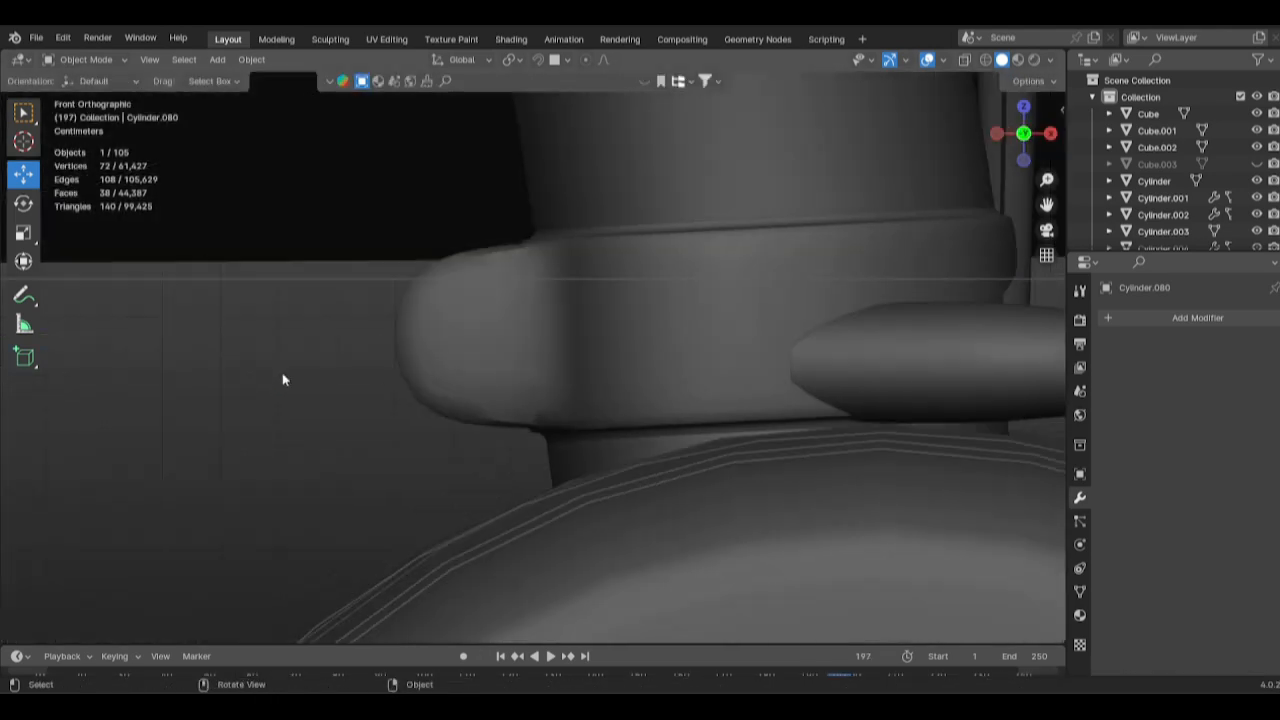
pyautogui.scroll(-7, 283, 377)
pyautogui.press('g')
pyautogui.click(550, 378)
pyautogui.press('ctrl+KP_3')
pyautogui.press('KP_Decimal')
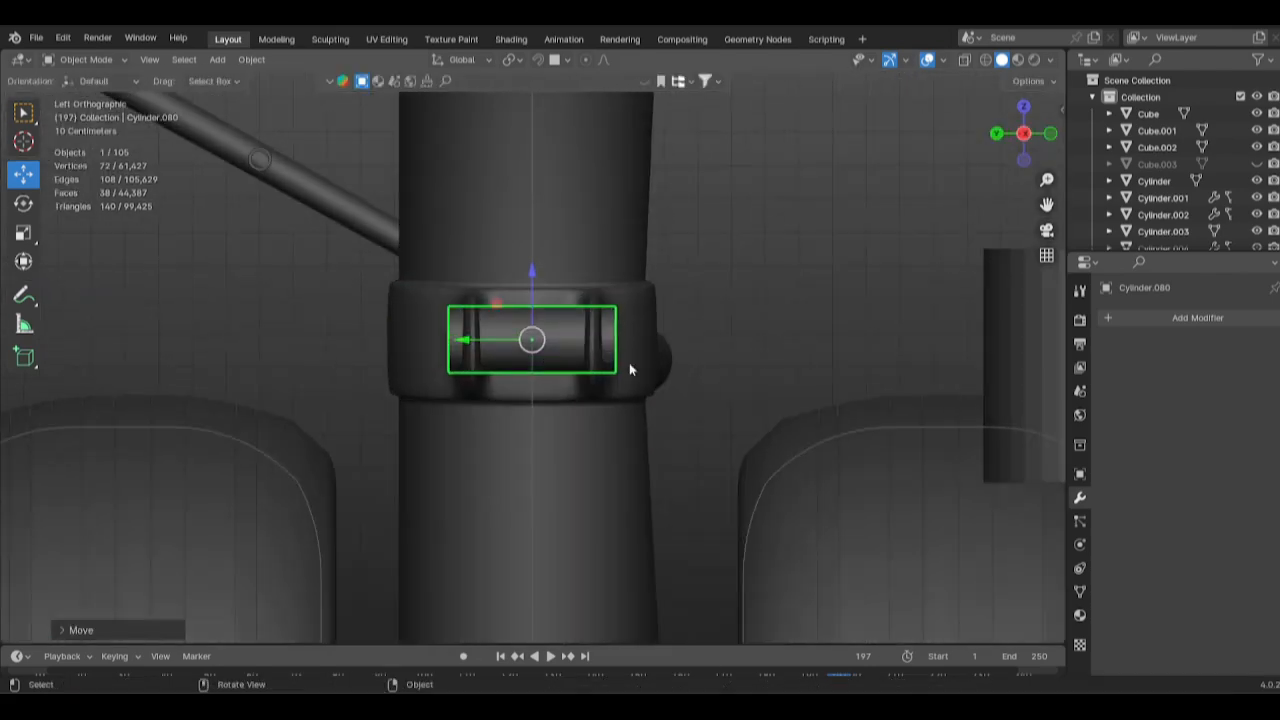
# Select both circular end faces of the screw cylinder and inset them.
pyautogui.click(676, 364)
pyautogui.press('Tab')
pyautogui.scroll(3, 634, 357)
pyautogui.press('Tab')
pyautogui.rightClick(588, 342)
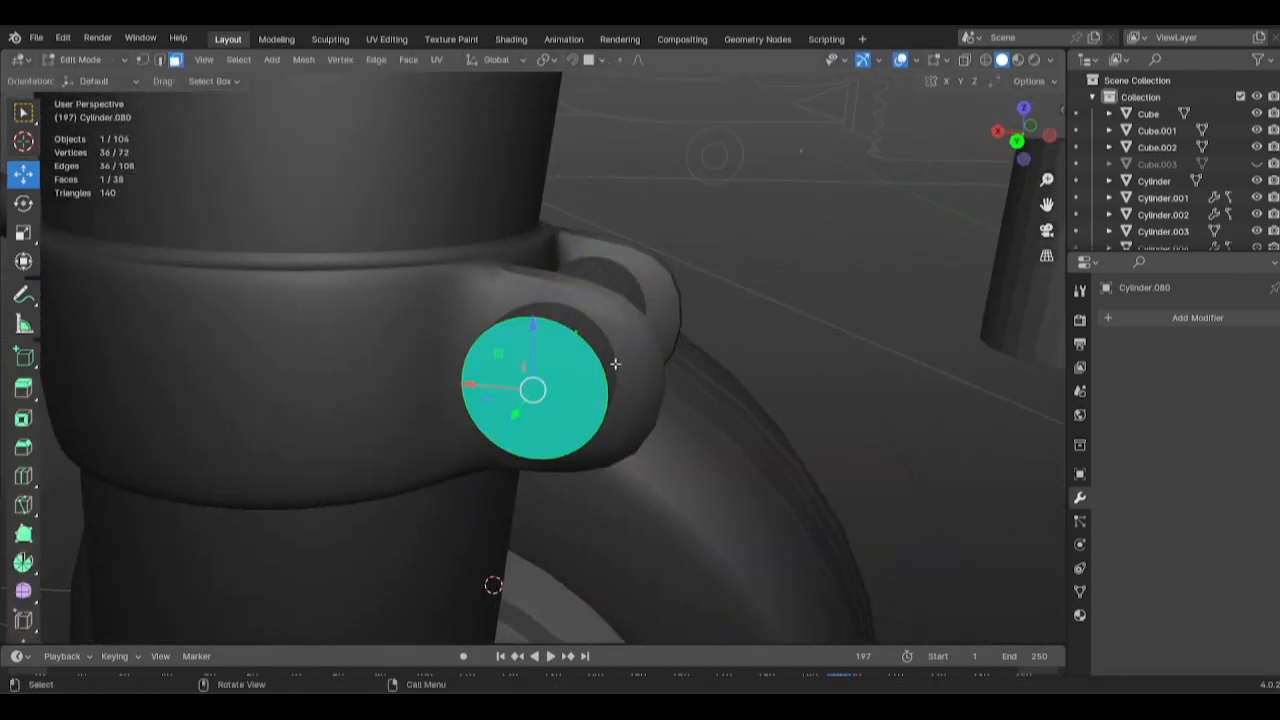
pyautogui.moveTo(615, 364); pyautogui.dragTo(420, 378, button='middle')
pyautogui.keyDown('shift'); pyautogui.click(634, 384); pyautogui.keyUp('shift')
pyautogui.moveTo(745, 396); pyautogui.dragTo(697, 385, button='middle')
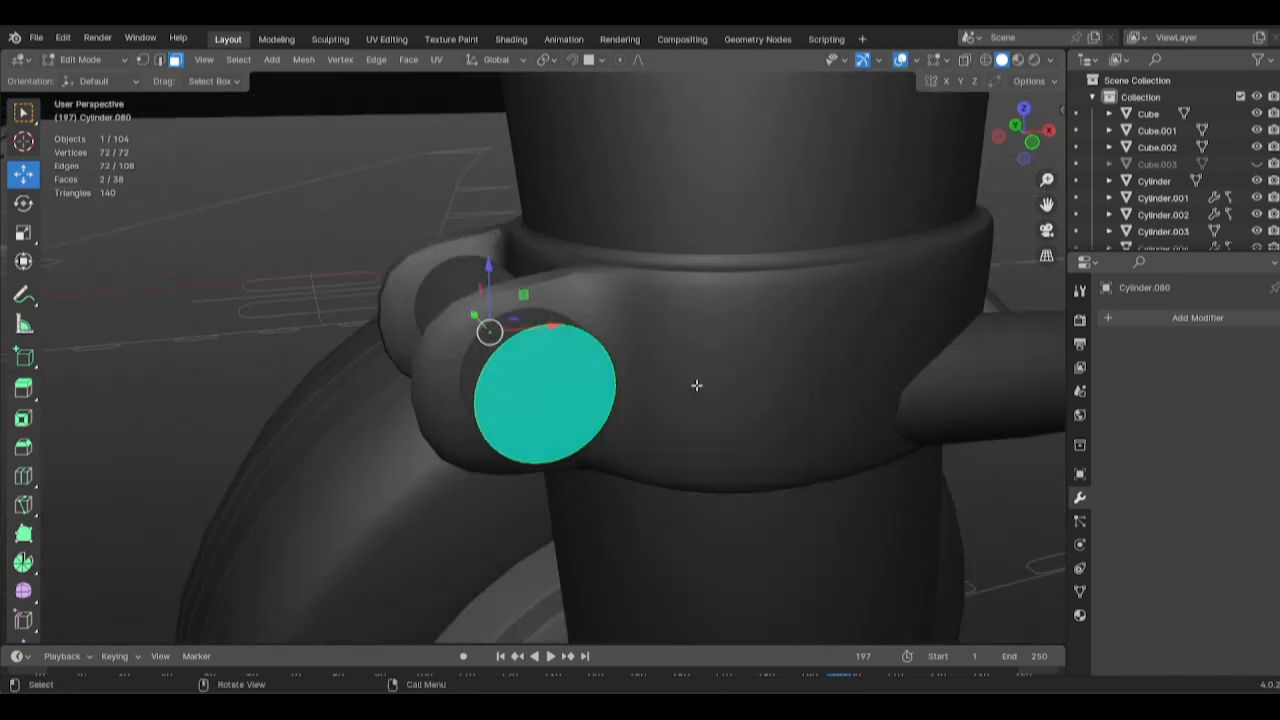
pyautogui.rightClick(697, 385)
pyautogui.click(703, 389)
pyautogui.press('e')
pyautogui.rightClick(563, 376)
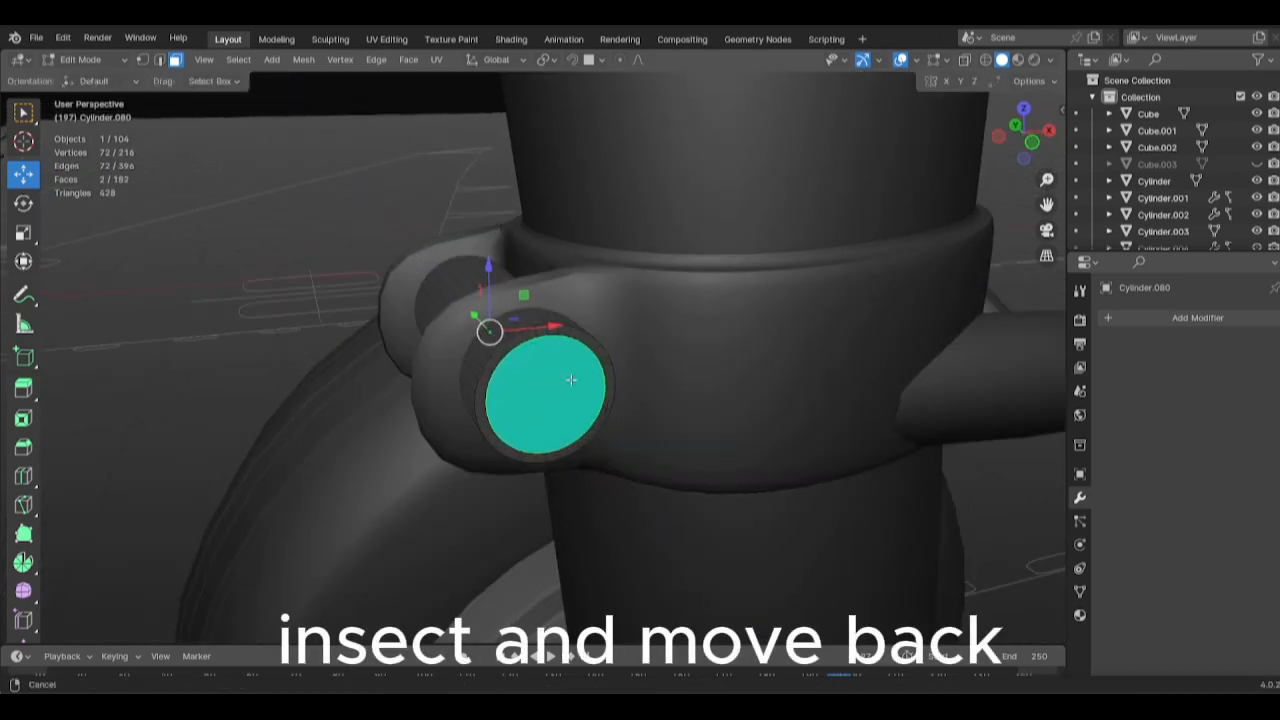
# Extrude the inset end faces and scale them inward along Y to recess both ends of the screw.
pyautogui.scroll(-1, 600, 385)
pyautogui.moveTo(629, 391); pyautogui.dragTo(685, 391, button='middle')
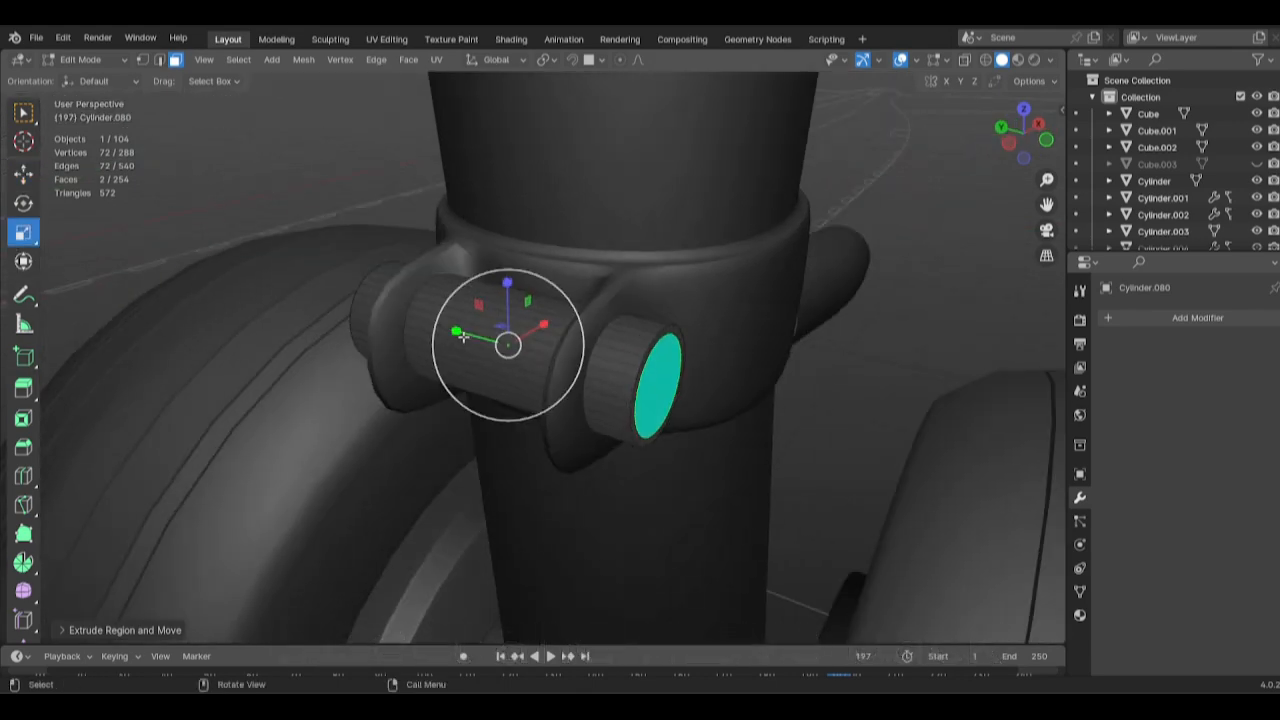
pyautogui.moveTo(463, 337); pyautogui.dragTo(467, 337)
# Bevel the inner and outer rim edge loops at both ends of the screw cylinder.
pyautogui.scroll(5, 511, 354)
pyautogui.moveTo(640, 350); pyautogui.dragTo(512, 333, button='middle')
pyautogui.press('2')
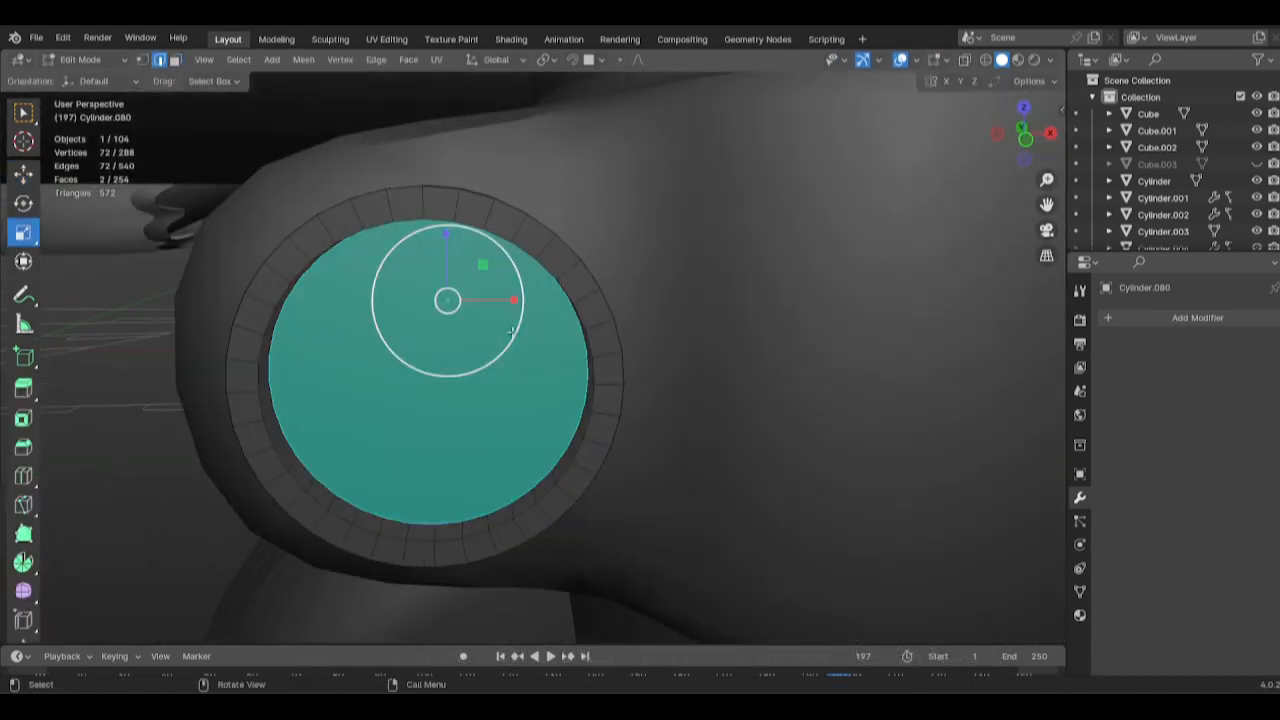
pyautogui.keyDown('alt'); pyautogui.click(566, 281); pyautogui.keyUp('alt')
pyautogui.keyDown('alt'); pyautogui.keyDown('shift'); pyautogui.click(602, 244); pyautogui.keyUp('shift'); pyautogui.keyUp('alt')
pyautogui.scroll(-2, 123, 457)
pyautogui.moveTo(123, 457); pyautogui.dragTo(532, 418, button='middle')
pyautogui.scroll(5, 560, 370)
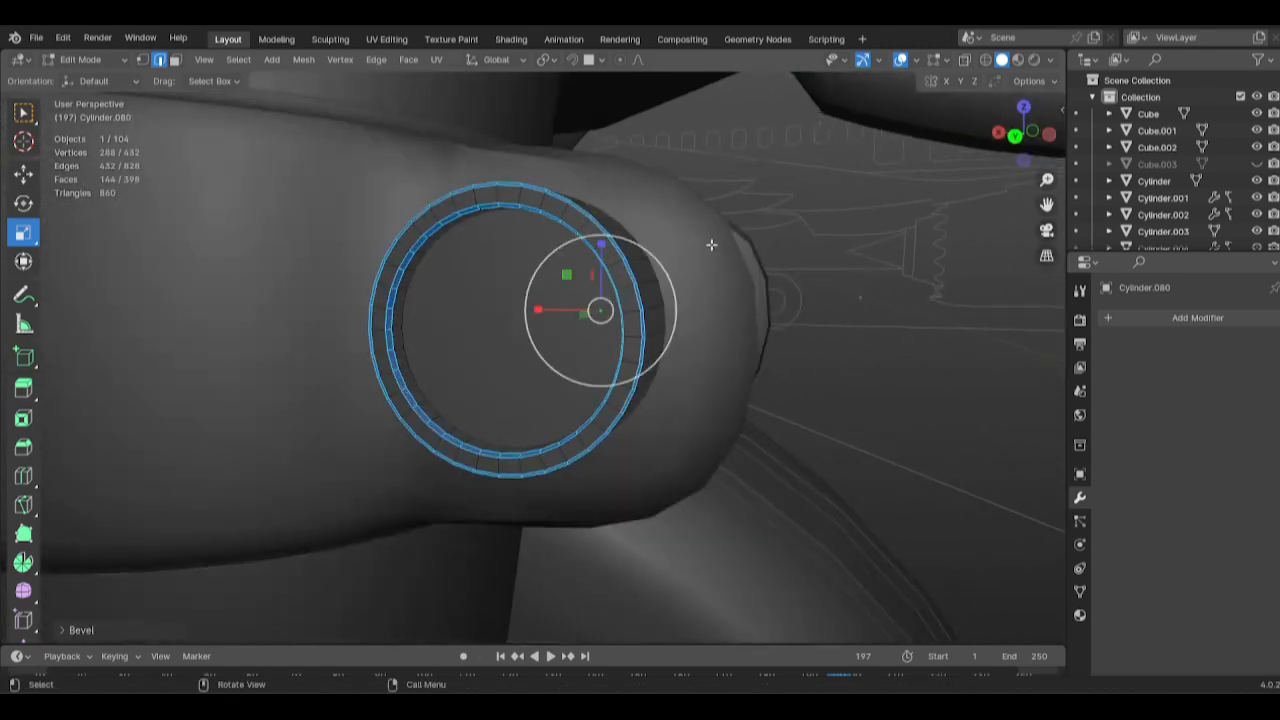
pyautogui.press('Tab')
pyautogui.click(752, 482)
# Scale the screw cylinder along Y to lengthen it slightly.
pyautogui.scroll(-5, 752, 482)
pyautogui.moveTo(752, 482); pyautogui.dragTo(490, 367, button='middle')
pyautogui.click(490, 367)
pyautogui.press('Tab')
pyautogui.press('a')
pyautogui.press('Tab')
pyautogui.click(761, 346)
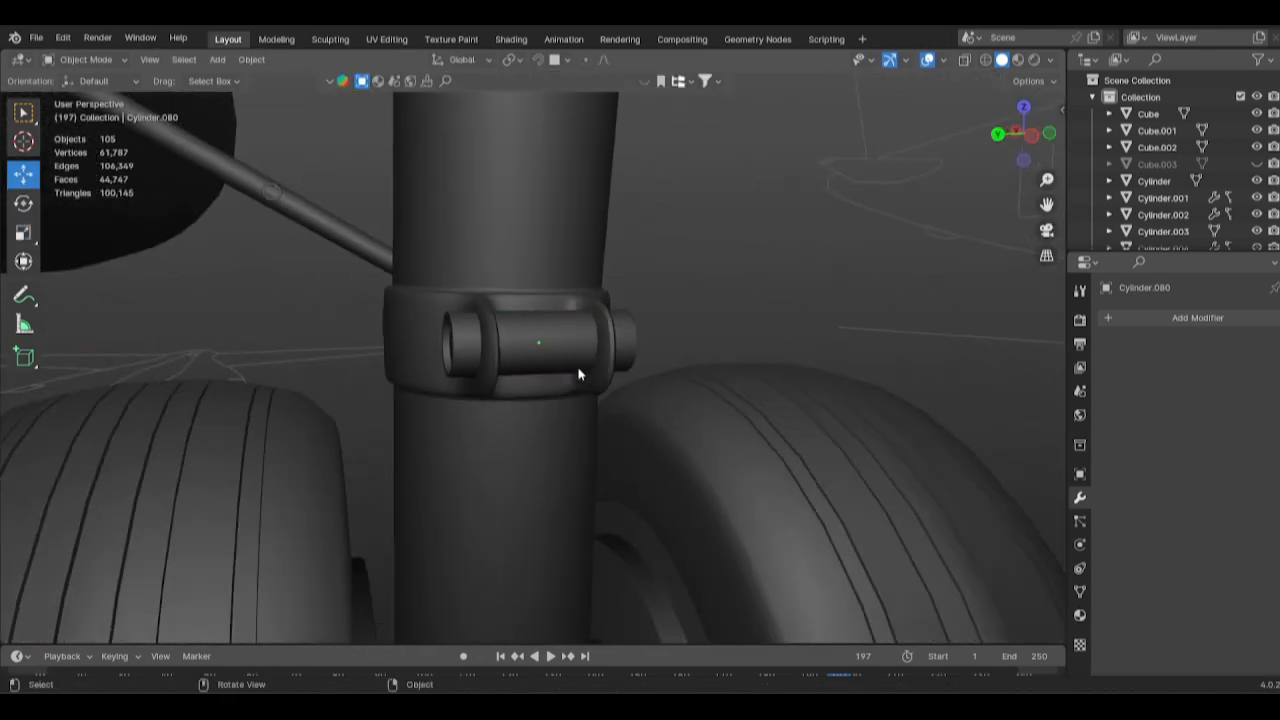
pyautogui.click(673, 335)
pyautogui.moveTo(673, 335); pyautogui.dragTo(616, 319, button='middle')
pyautogui.moveTo(766, 347); pyautogui.dragTo(812, 343, button='middle')
pyautogui.press('s')
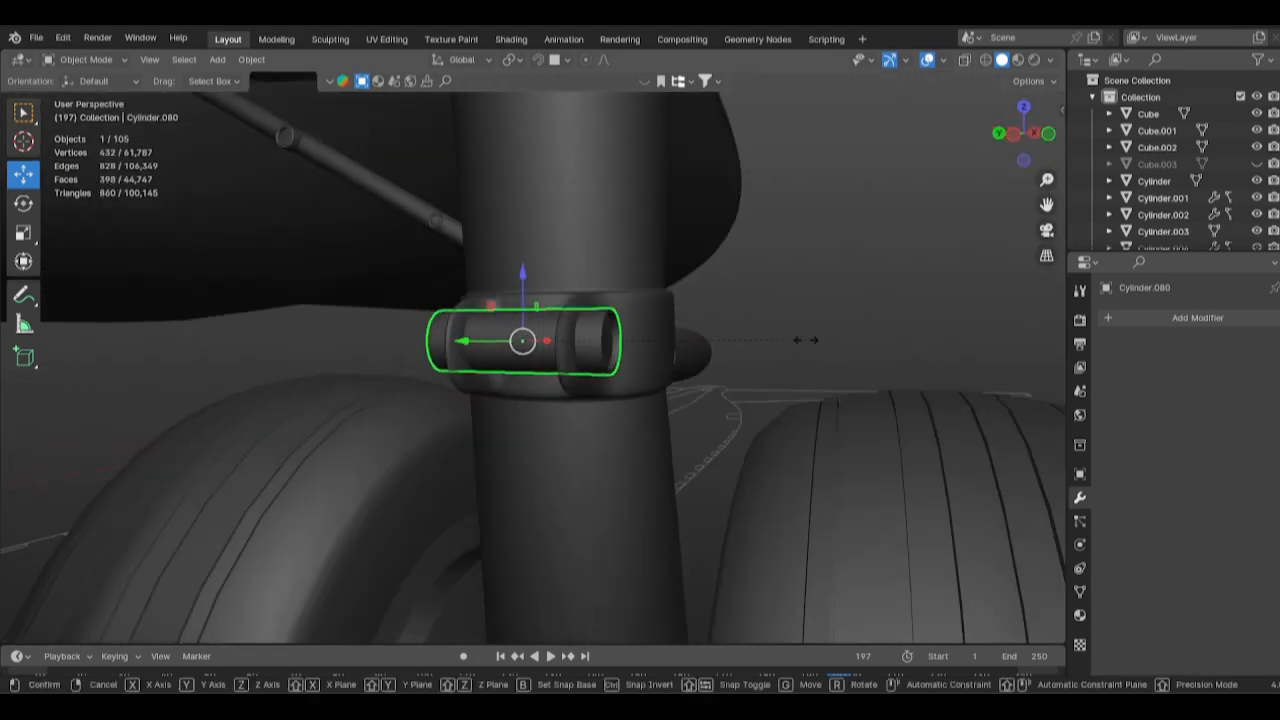
pyautogui.press('y')
pyautogui.click(866, 343)
pyautogui.click(866, 343)
# Save the file 737yes.blend.
pyautogui.scroll(-6, 866, 343)
pyautogui.moveTo(690, 378)
pyautogui.mouseDown(button='middle')
pyautogui.moveTo(636, 389)
pyautogui.moveTo(675, 373)
pyautogui.mouseUp(button='middle')
pyautogui.scroll(3, 673, 373)
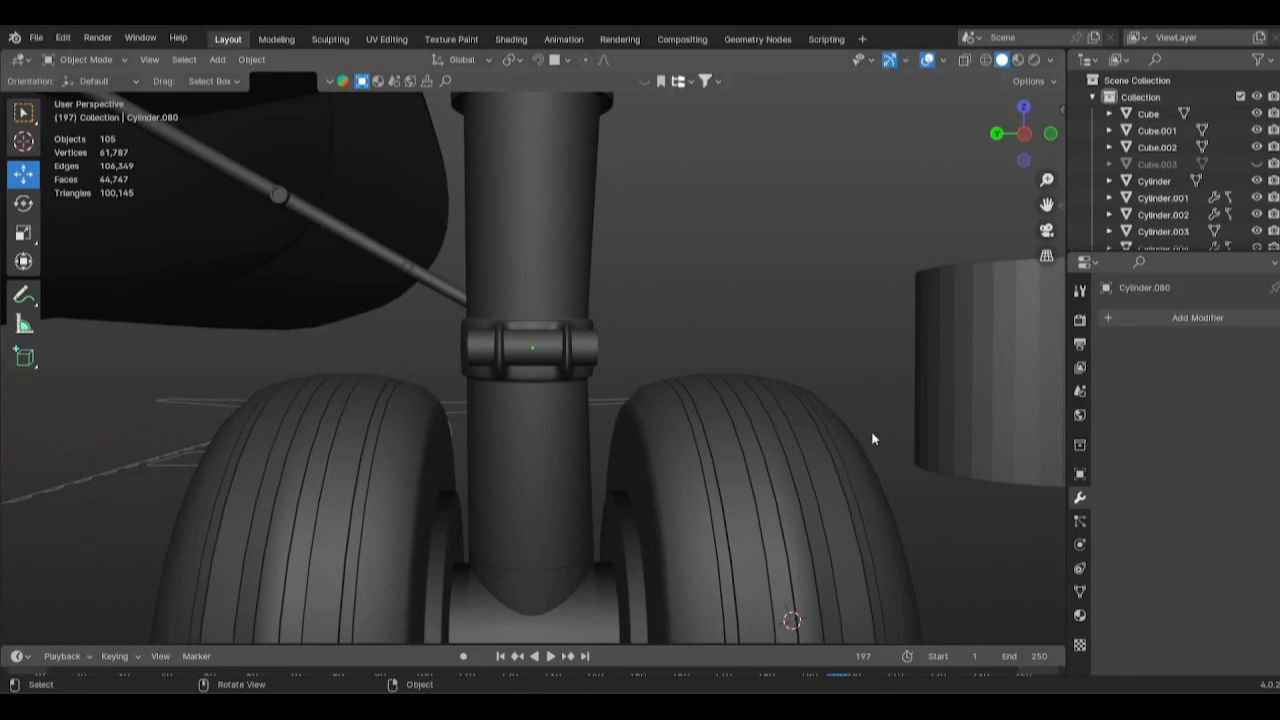
pyautogui.press('KP_1')
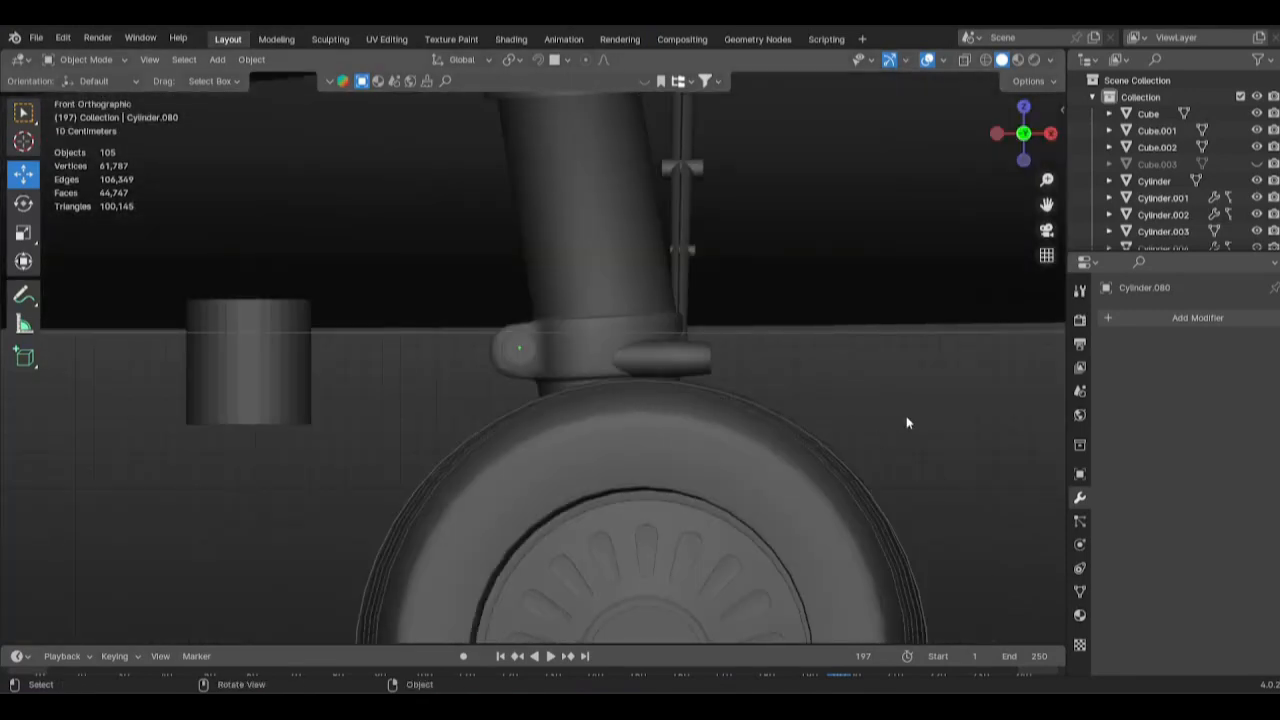
pyautogui.scroll(-4, 733, 425)
pyautogui.hotkey('ctrl', 's')
# Add a cube, move it near the landing gear strut and scale it down.
pyautogui.hotkey('shift', 'a')
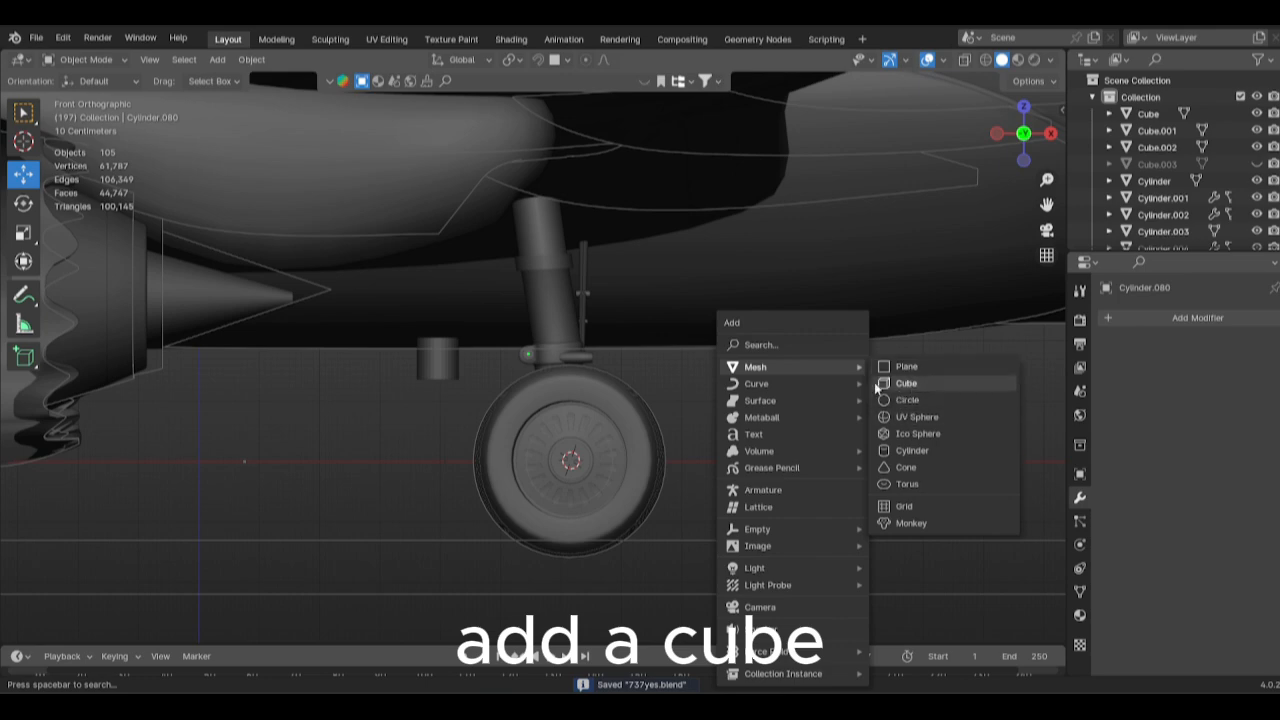
pyautogui.click(890, 384)
pyautogui.scroll(-5, 845, 430)
pyautogui.press('g')
pyautogui.click(767, 397)
pyautogui.scroll(6, 800, 415)
pyautogui.press('s')
pyautogui.click(655, 390)
pyautogui.scroll(4, 580, 396)
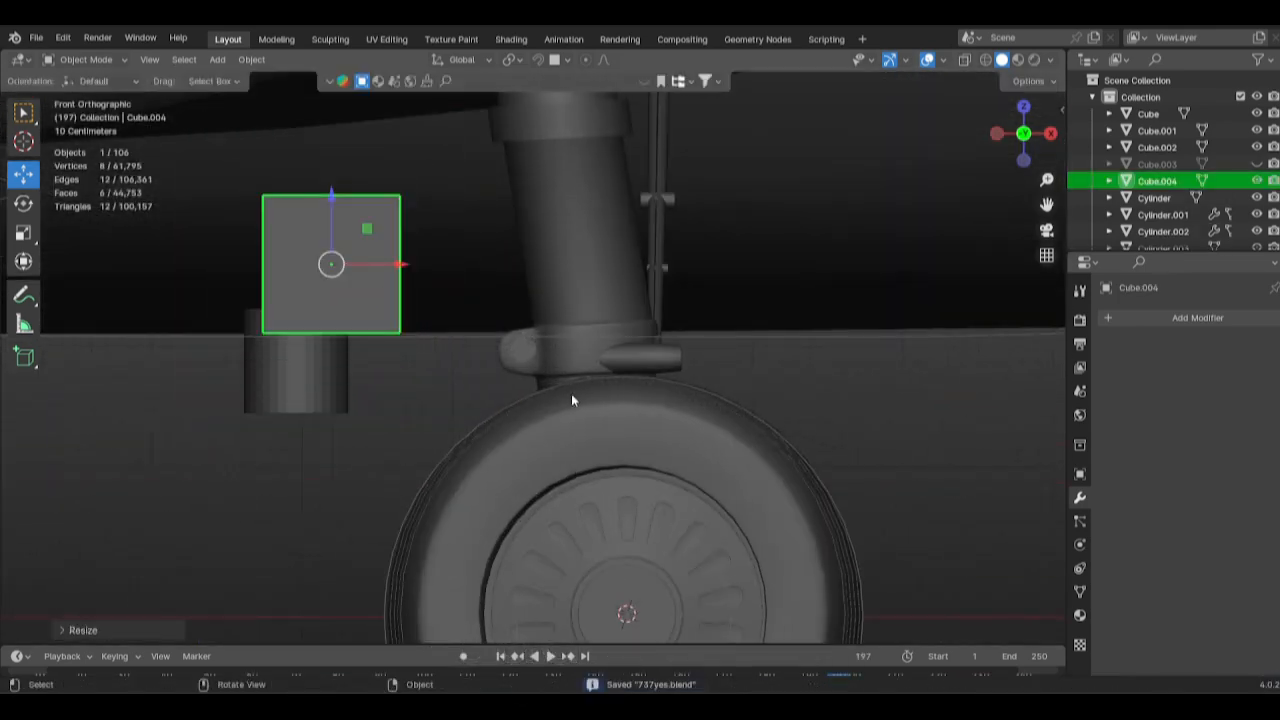
# Move the cube to the front of the collar and shift it along Y toward the middle of the screw.
pyautogui.keyDown('alt'); pyautogui.moveTo(572, 394); pyautogui.dragTo(914, 340, button='middle'); pyautogui.keyUp('alt')
pyautogui.press('g')
pyautogui.click(781, 418)
pyautogui.scroll(4, 781, 418)
pyautogui.keyDown('alt'); pyautogui.moveTo(781, 418); pyautogui.dragTo(812, 359, button='middle'); pyautogui.keyUp('alt')
pyautogui.press('g')
pyautogui.press('y')
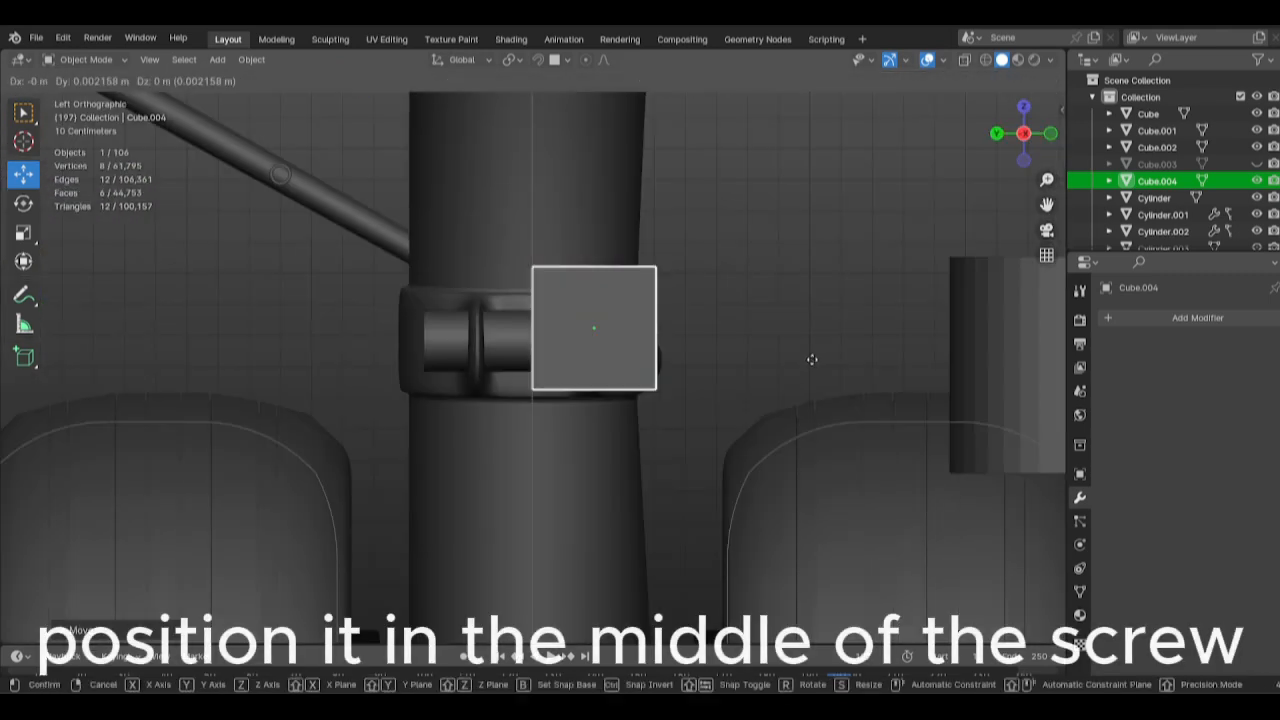
pyautogui.click(727, 379)
# Scale the cube to the screw's size, widen it along Y and centre it between the two lugs.
pyautogui.scroll(4, 820, 392)
pyautogui.press('s')
pyautogui.click(717, 374)
pyautogui.press('g')
pyautogui.click(746, 375)
pyautogui.press('s')
pyautogui.press('y')
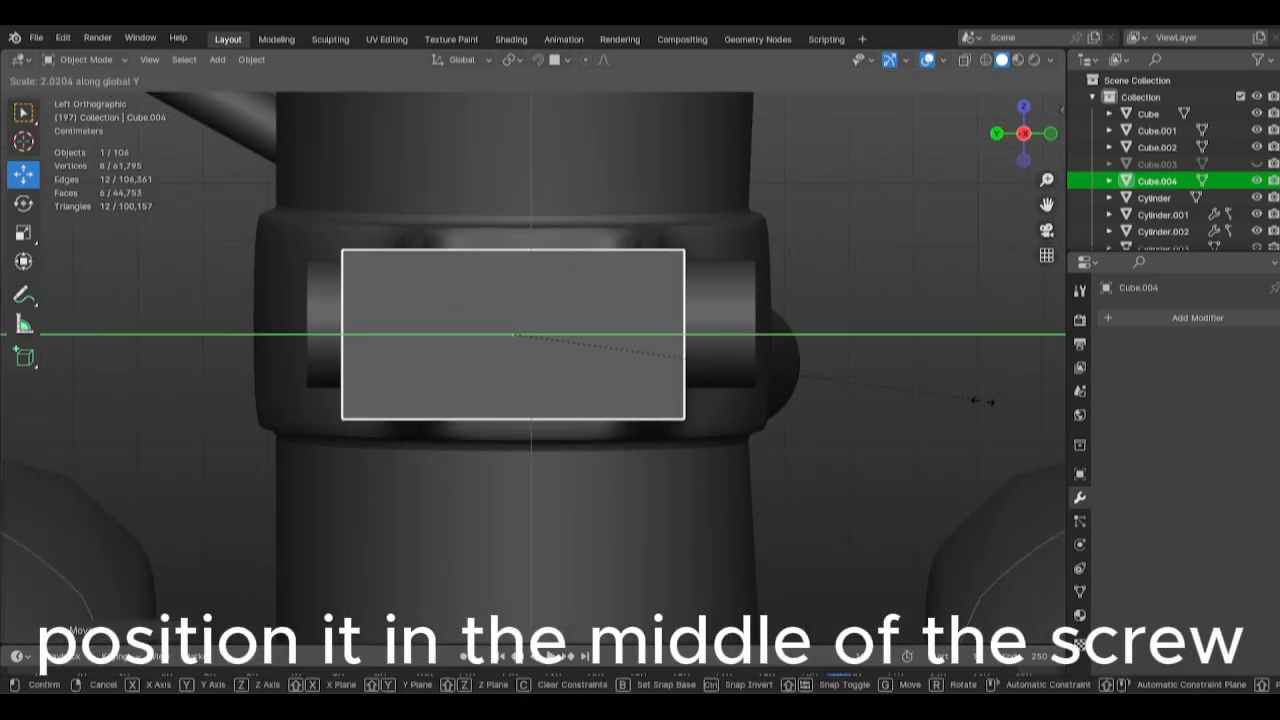
pyautogui.click(1020, 407)
pyautogui.press('g')
pyautogui.click(984, 403)
pyautogui.press('s')
pyautogui.click(786, 384)
# Select the cube's front face vertices in wireframe and move them forward and down to form a slanted arm.
pyautogui.moveTo(614, 358); pyautogui.dragTo(649, 395, button='middle')
pyautogui.press('Tab')
pyautogui.press('z')
pyautogui.press('1')
pyautogui.moveTo(677, 208); pyautogui.dragTo(804, 485)
pyautogui.press('g')
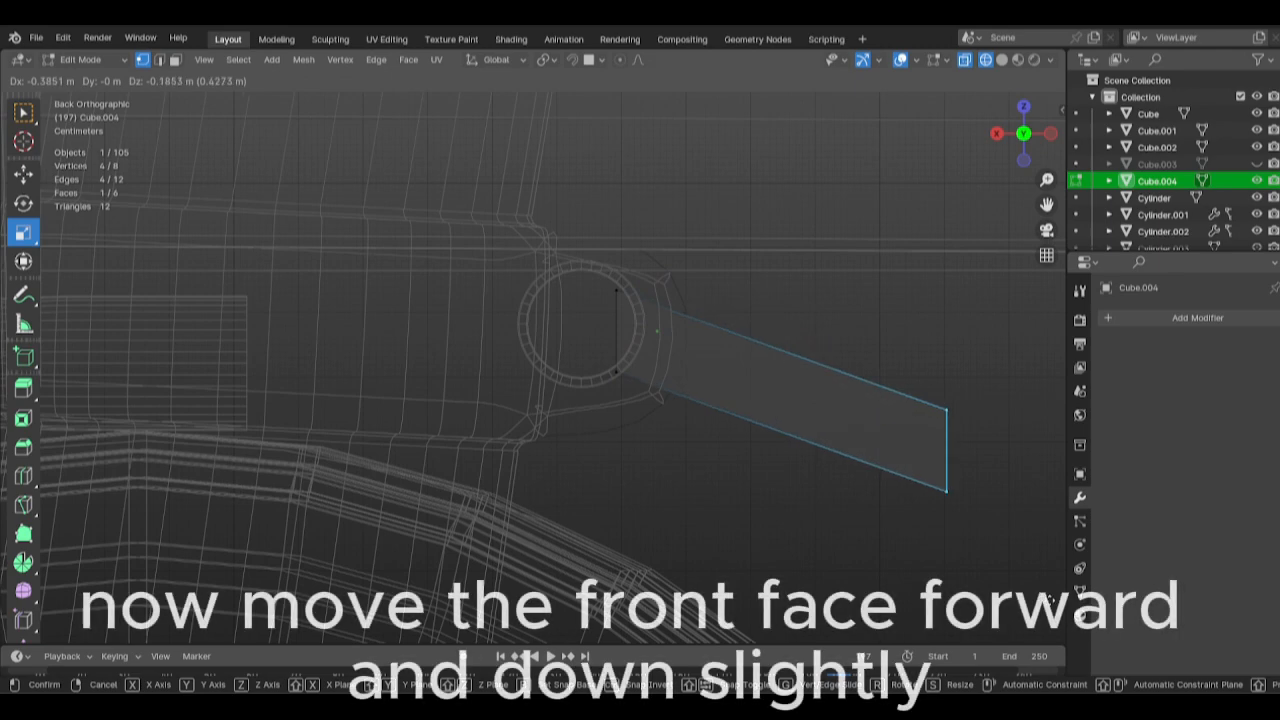
pyautogui.click(1050, 600)
# Adjust the arm in the front view and move it so its upper end meets the screw.
pyautogui.keyDown('alt'); pyautogui.moveTo(610, 458); pyautogui.dragTo(743, 380, button='middle'); pyautogui.keyUp('alt')
pyautogui.scroll(-4, 743, 380)
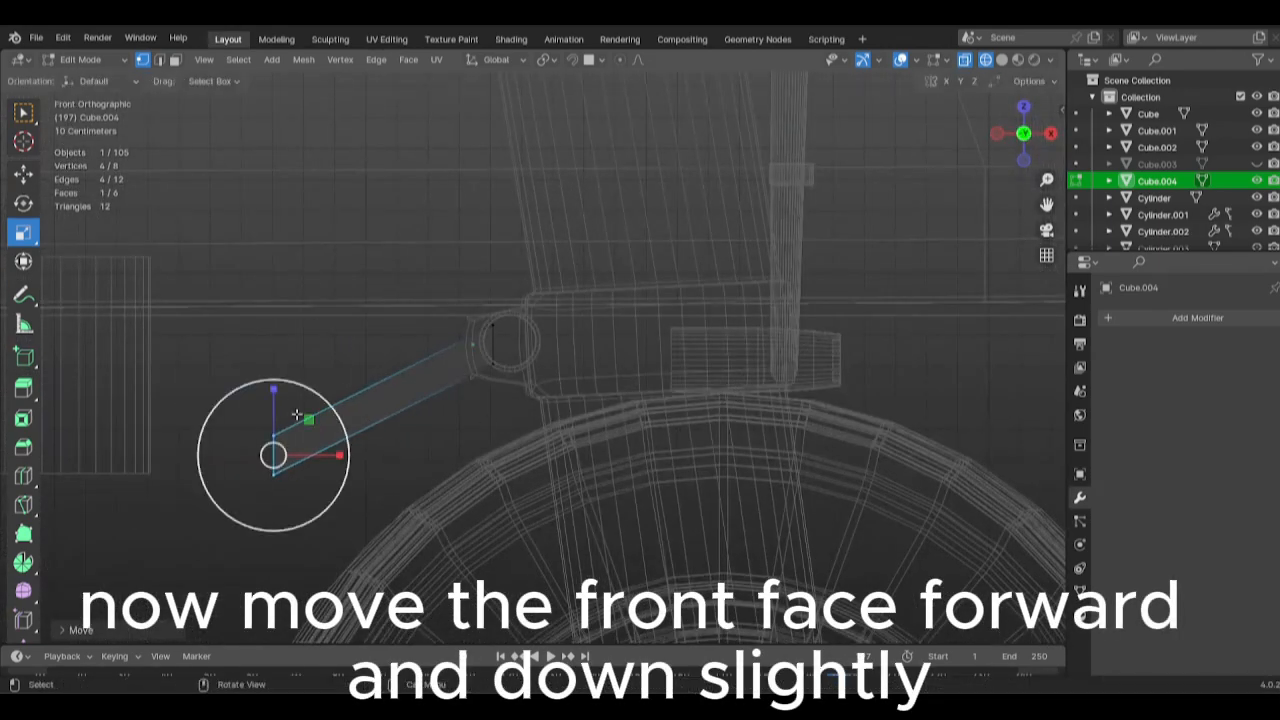
pyautogui.moveTo(309, 454); pyautogui.dragTo(303, 455)
pyautogui.keyDown('shift'); pyautogui.moveTo(448, 292); pyautogui.dragTo(541, 382); pyautogui.keyUp('shift')
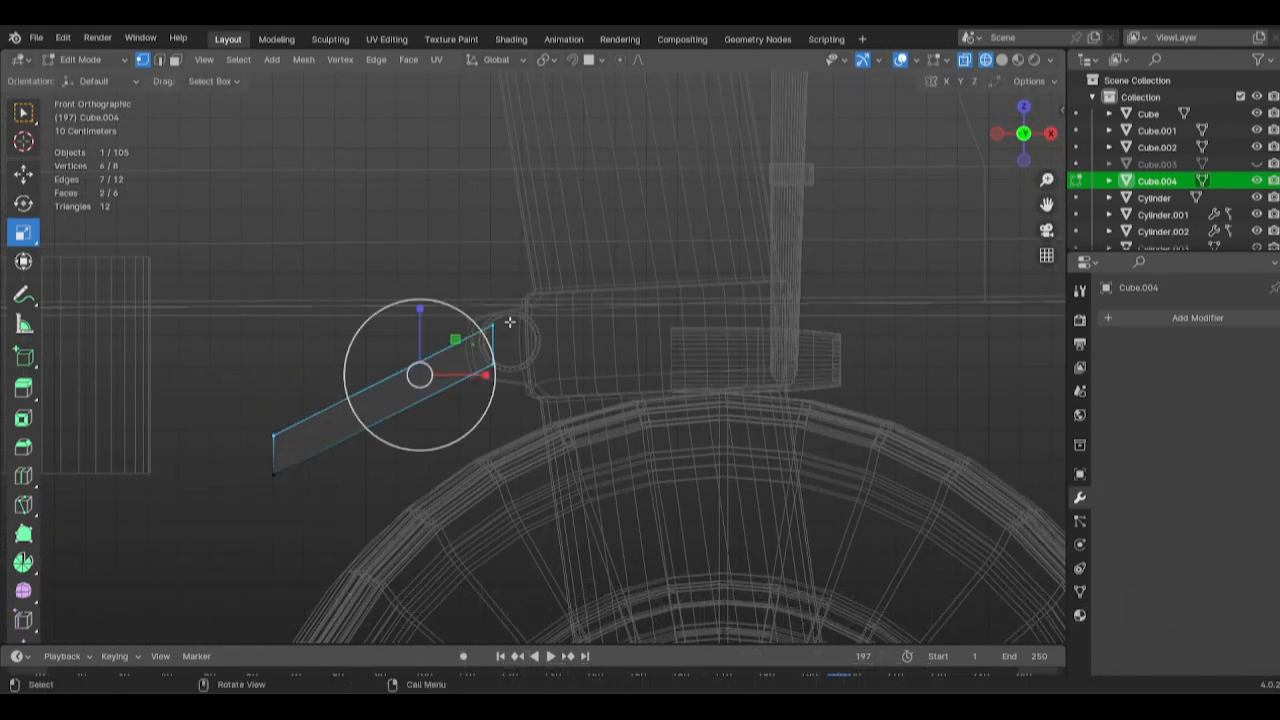
pyautogui.click(537, 370)
pyautogui.press('Tab')
pyautogui.press('g')
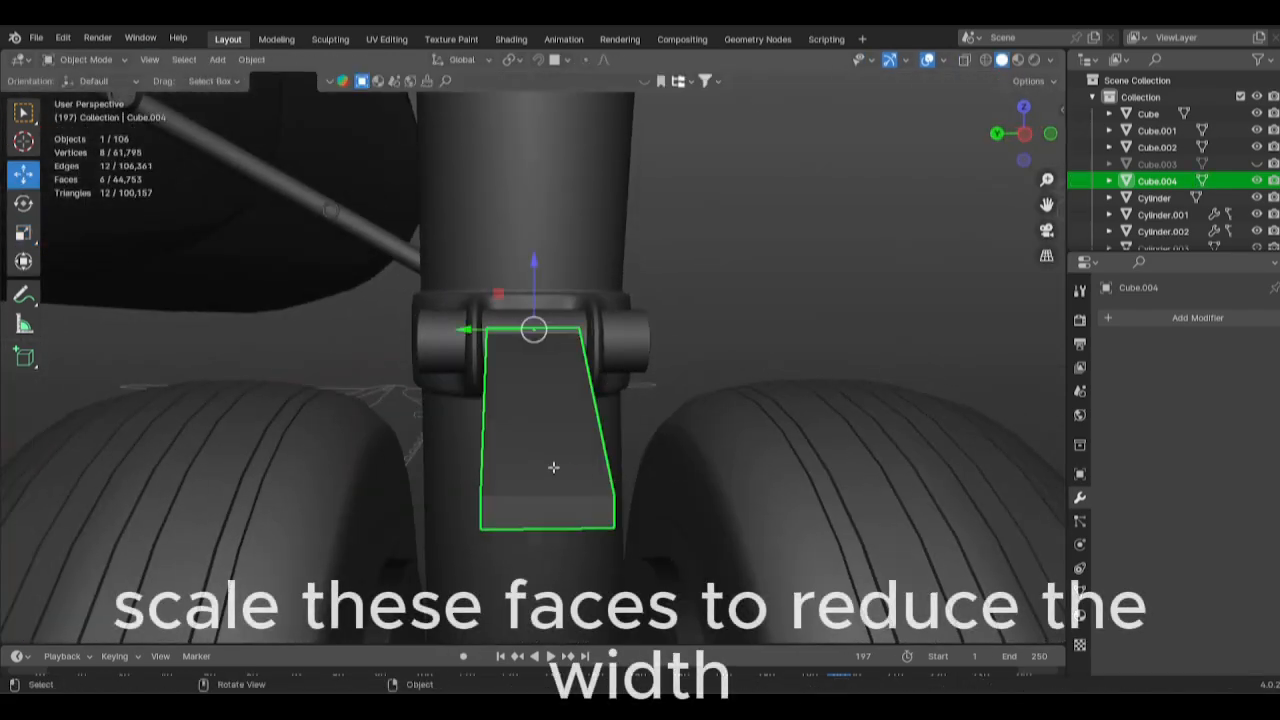
# Scale the face at the arm's lower front end to reduce its width, tapering the arm.
pyautogui.press('Tab')
pyautogui.press('z')
pyautogui.click(212, 525)
pyautogui.moveTo(463, 486); pyautogui.dragTo(645, 556)
pyautogui.press('z')
pyautogui.click(923, 551)
pyautogui.press('s')
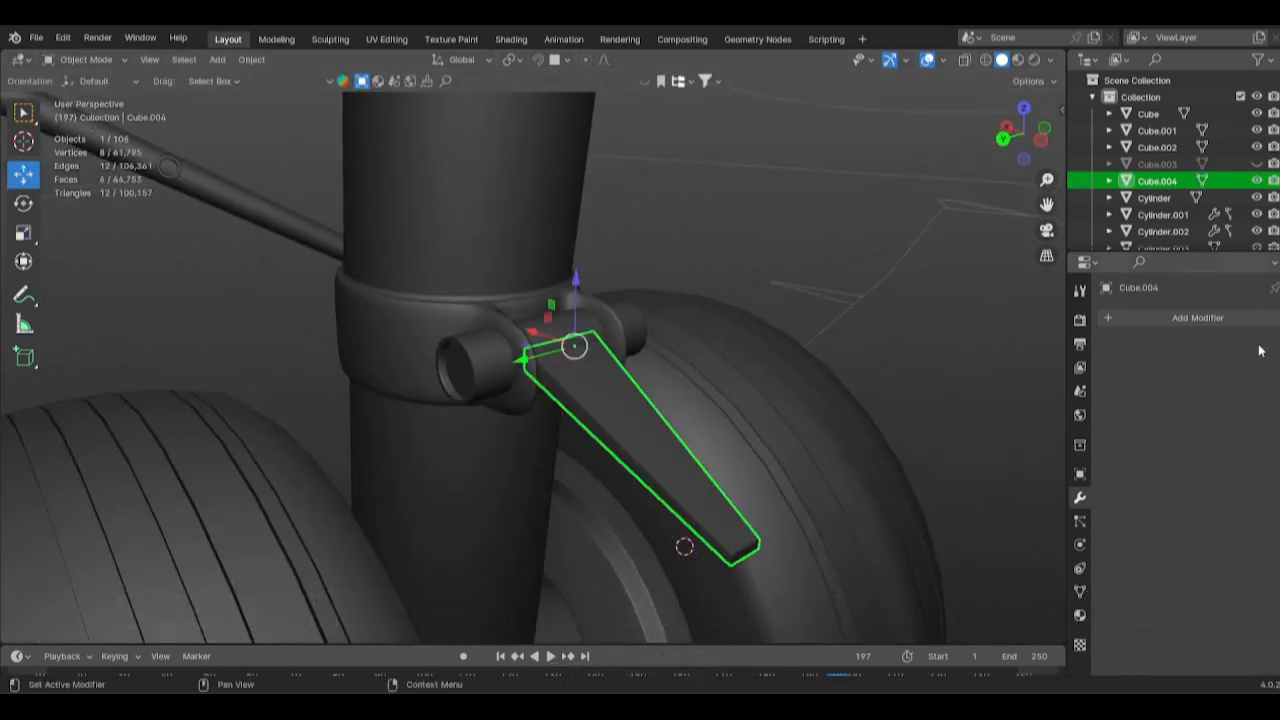
# Add a Subdivision Surface modifier to the arm and add loop cuts near its lower and upper ends.
pyautogui.click(1198, 317)
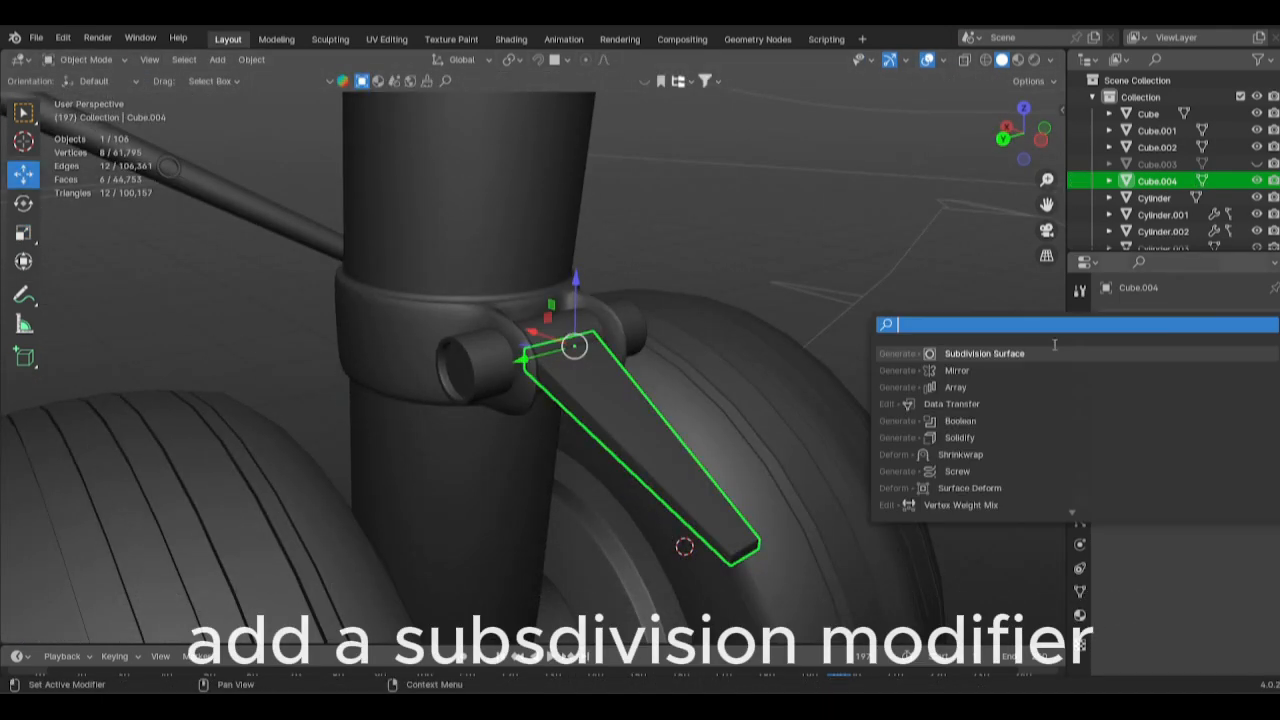
pyautogui.click(968, 346)
pyautogui.press('Tab')
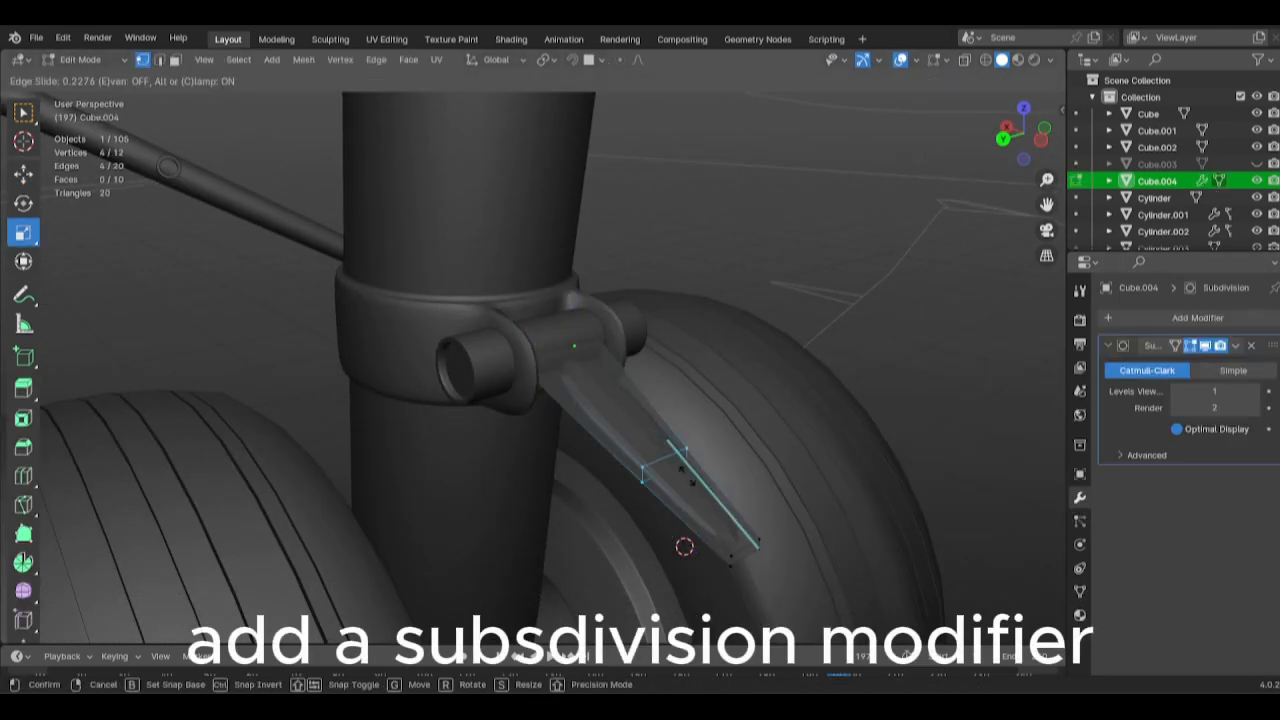
pyautogui.click(765, 538)
pyautogui.hotkey('ctrl', 'r')
pyautogui.click(640, 383)
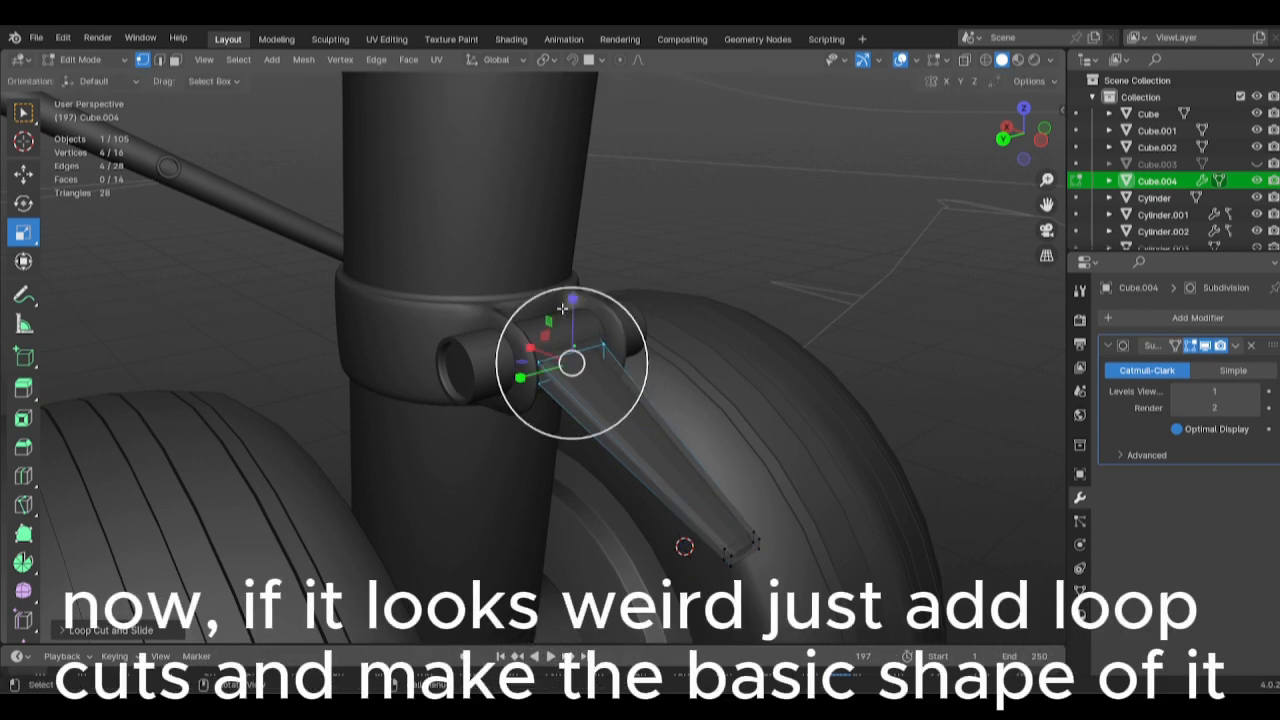
# Scale the arm along Y to widen it so it fills the gap between the lugs.
pyautogui.press('Tab')
pyautogui.press('Tab')
pyautogui.moveTo(665, 448); pyautogui.dragTo(545, 440, button='middle')
pyautogui.press('Tab')
pyautogui.press('Tab')
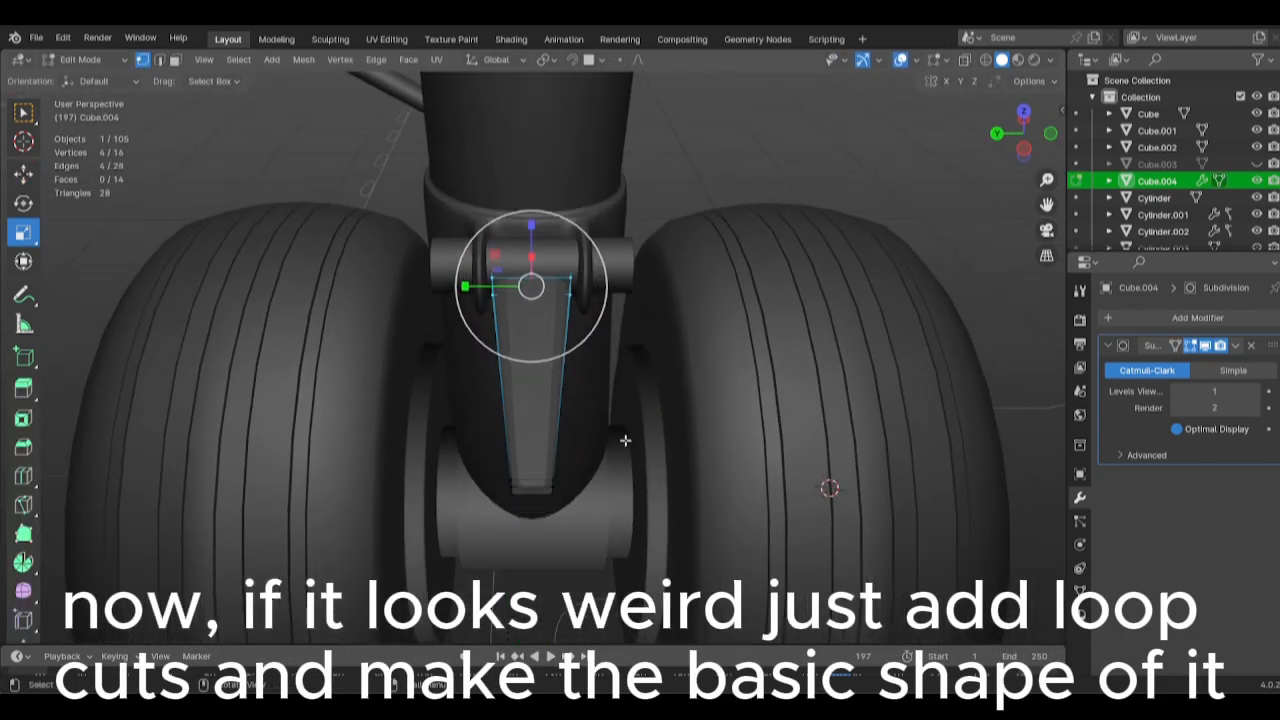
pyautogui.press('Tab')
pyautogui.press('Tab')
pyautogui.hotkey('shift', 'z')
pyautogui.press('Tab')
pyautogui.hotkey('shift', 'z')
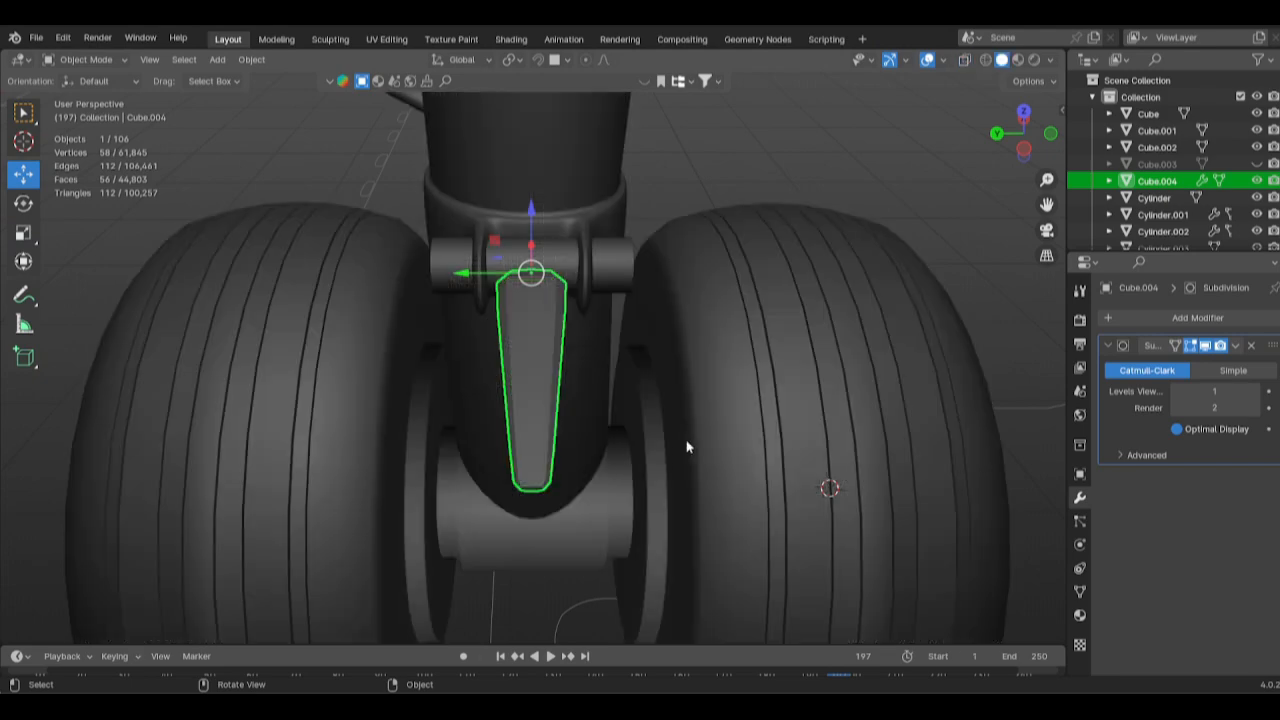
pyautogui.click(843, 443)
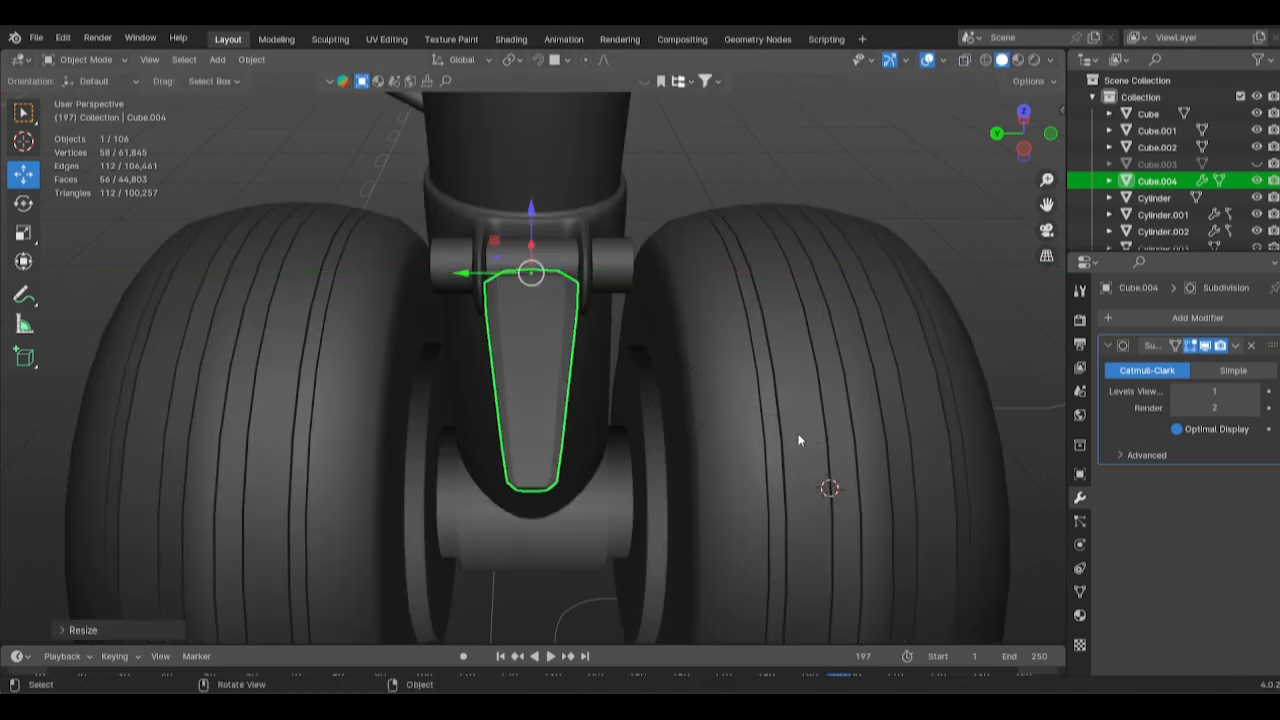
pyautogui.click(800, 443)
# Apply Shade Auto Smooth to the arm and set its viewport subdivision level to 2.
pyautogui.click(511, 329)
pyautogui.rightClick(508, 312)
pyautogui.click(508, 312)
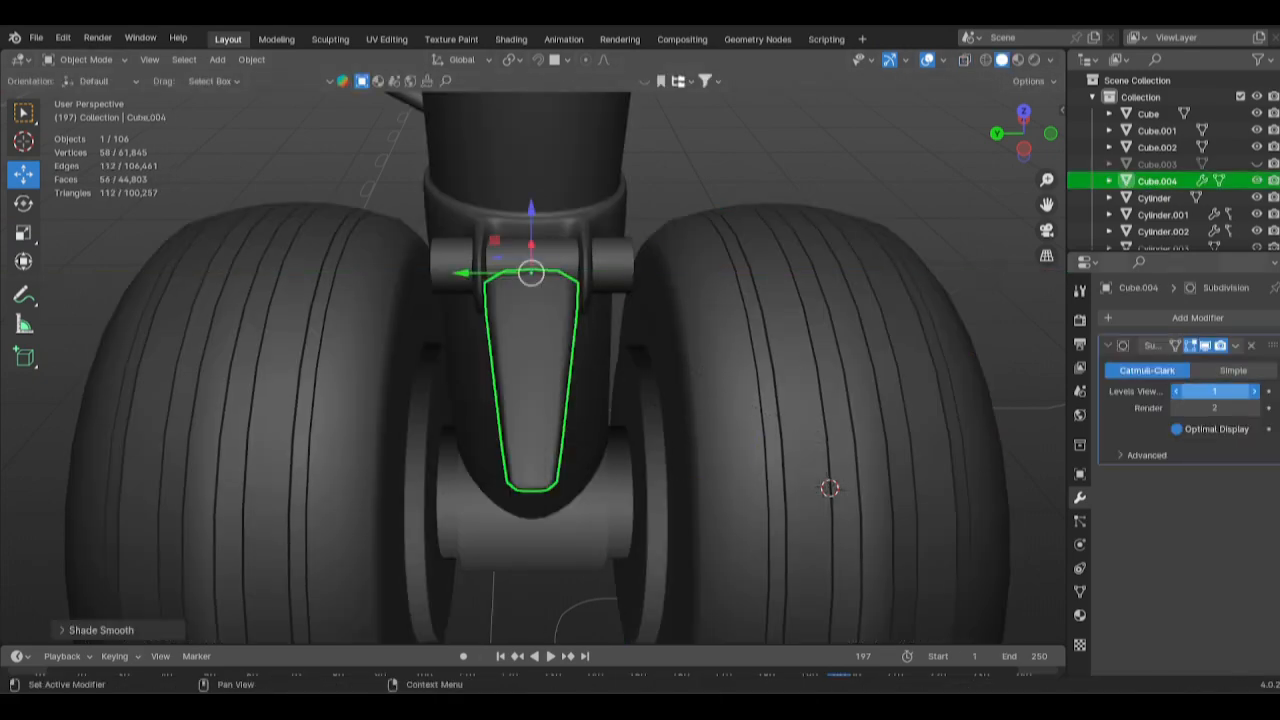
pyautogui.rightClick(769, 308)
pyautogui.click(769, 308)
pyautogui.rightClick(769, 319)
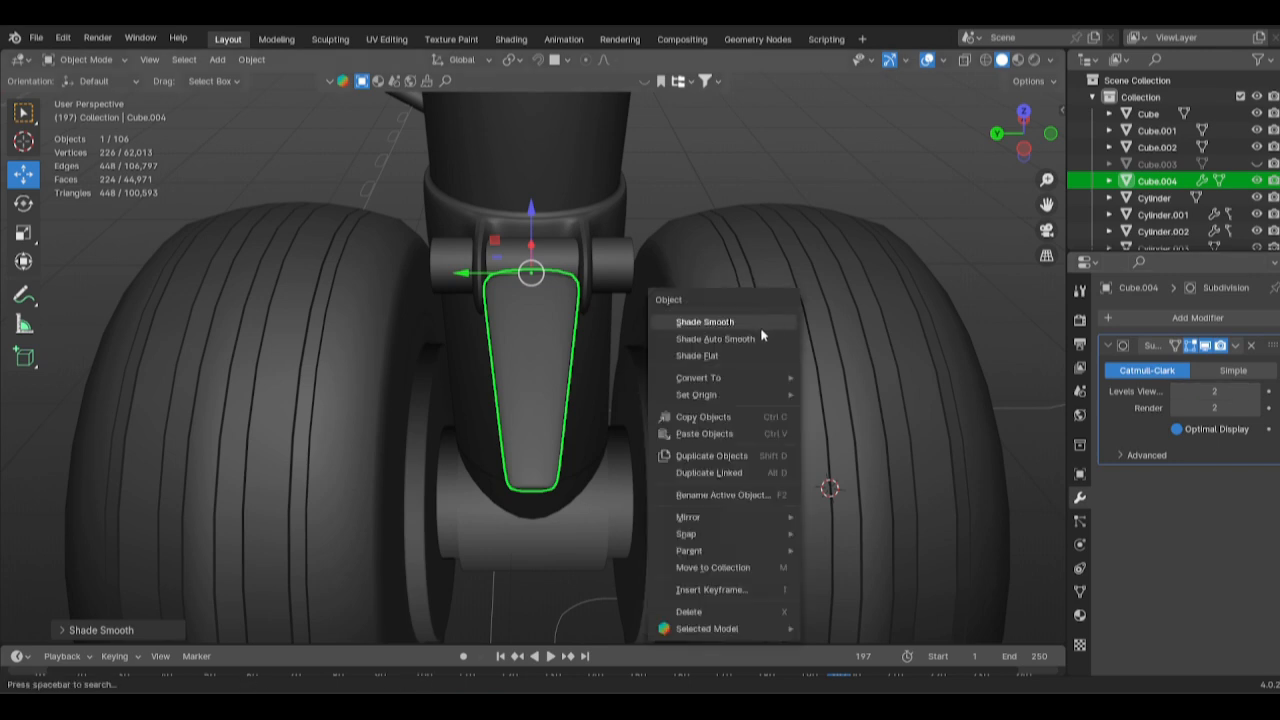
pyautogui.click(762, 338)
# Add loop cuts across and along the arm to outline a hole in its middle.
pyautogui.press('Tab')
pyautogui.moveTo(592, 390); pyautogui.dragTo(547, 438, button='middle')
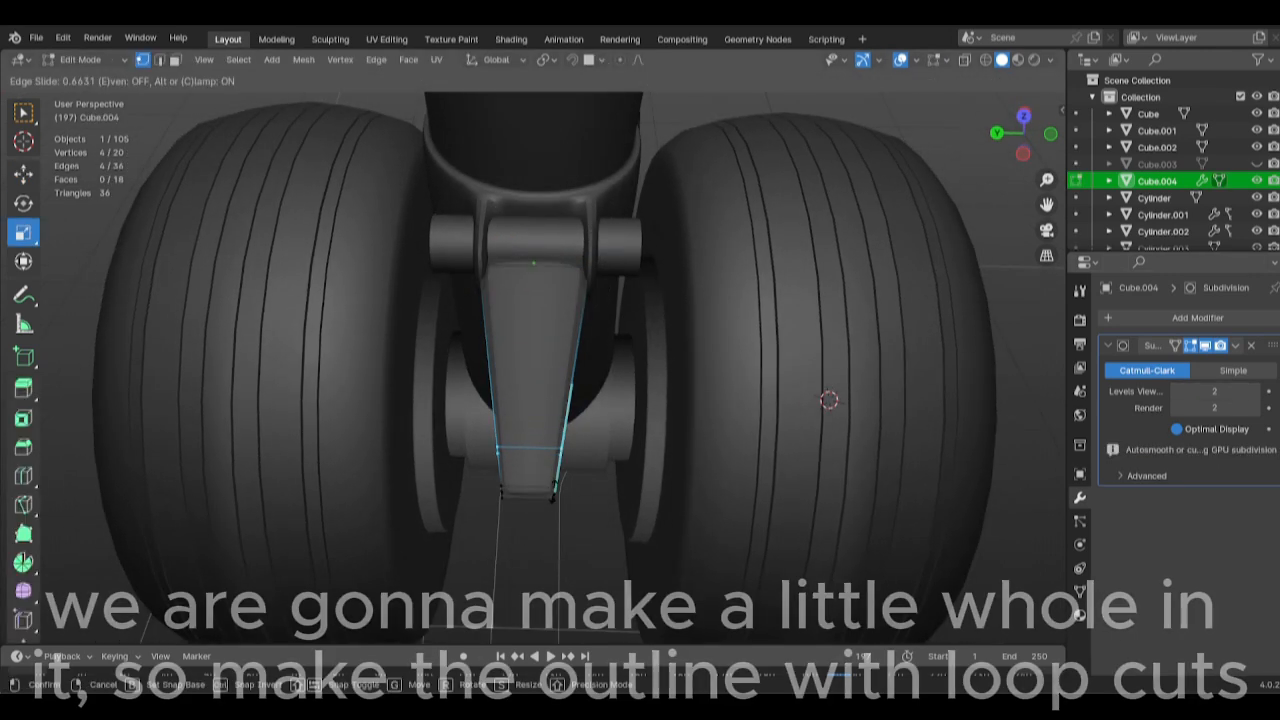
pyautogui.click(553, 445)
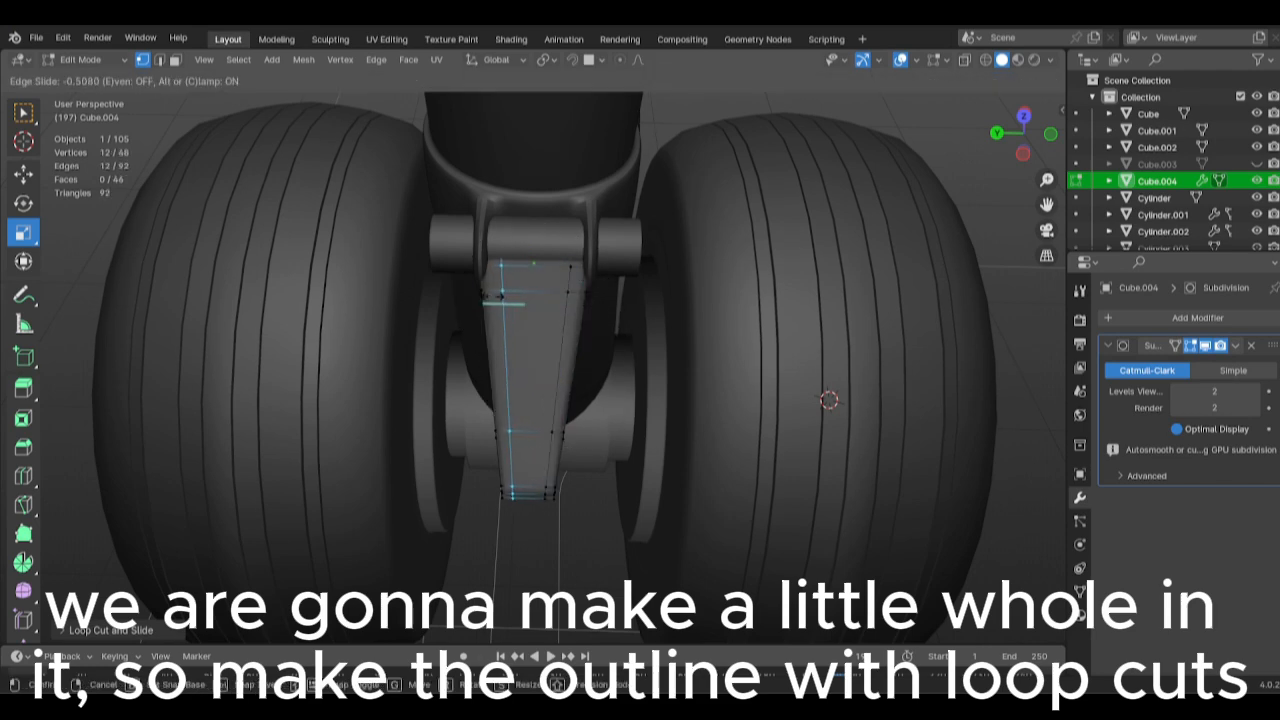
pyautogui.click(490, 296)
# Delete the middle faces on the front and back of the arm to open the outlined hole.
pyautogui.press('3')
pyautogui.click(533, 360)
pyautogui.press('x')
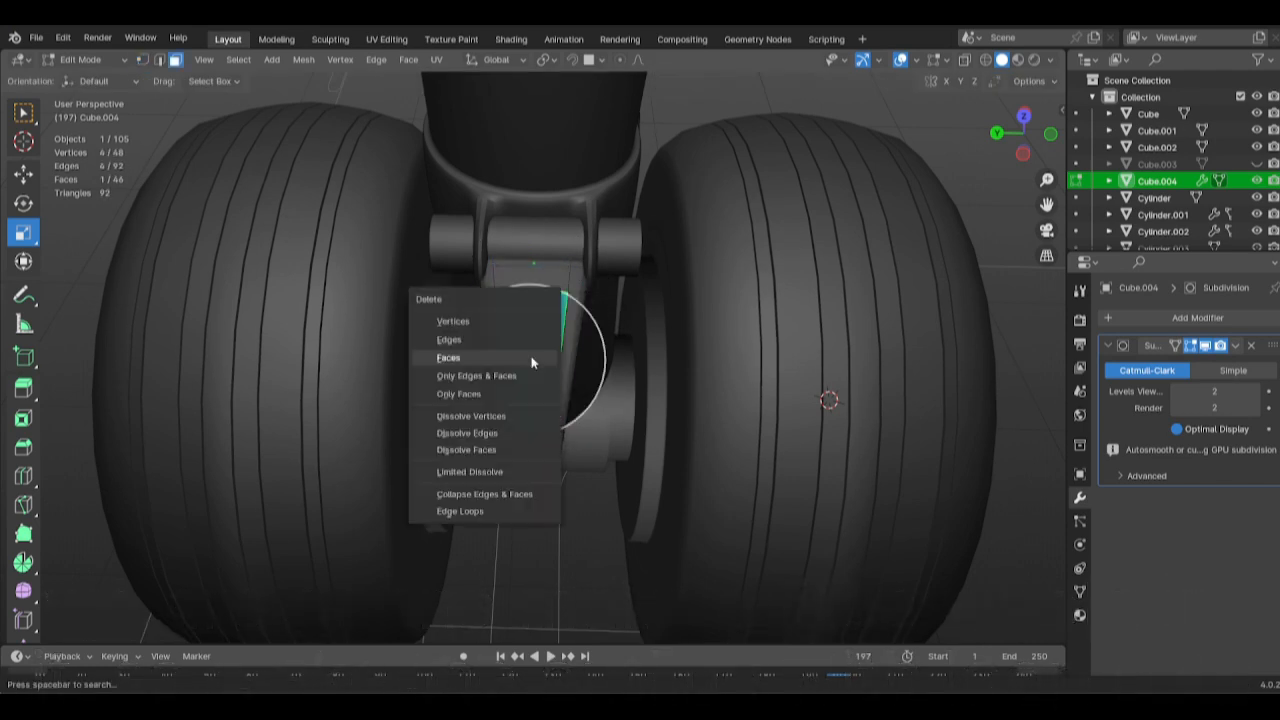
pyautogui.click(534, 363)
pyautogui.click(538, 383)
pyautogui.press('x')
pyautogui.click(525, 384)
# Add a loop cut across each side bar of the arm, close to the upper edge of the hole, to square its upper corners.
pyautogui.scroll(3, 538, 388)
pyautogui.moveTo(540, 390); pyautogui.dragTo(488, 312, button='middle')
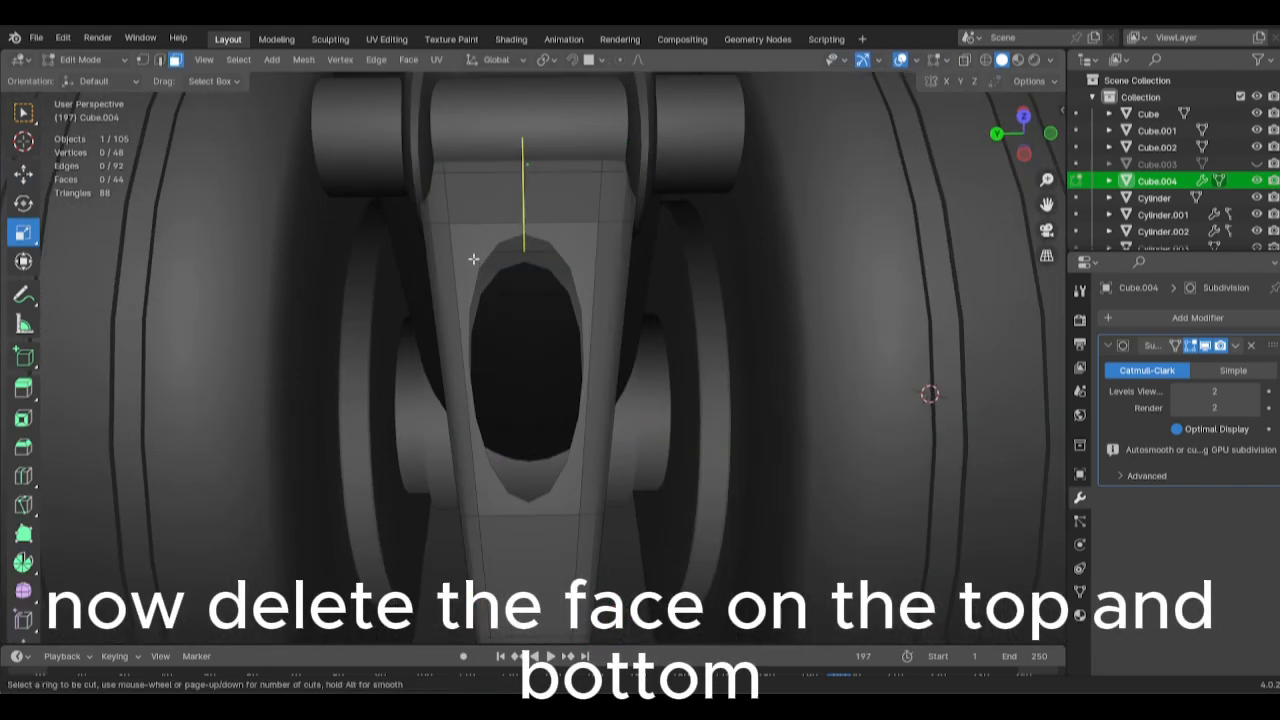
pyautogui.click(454, 268)
pyautogui.click(477, 131)
pyautogui.hotkey('ctrl', 'r')
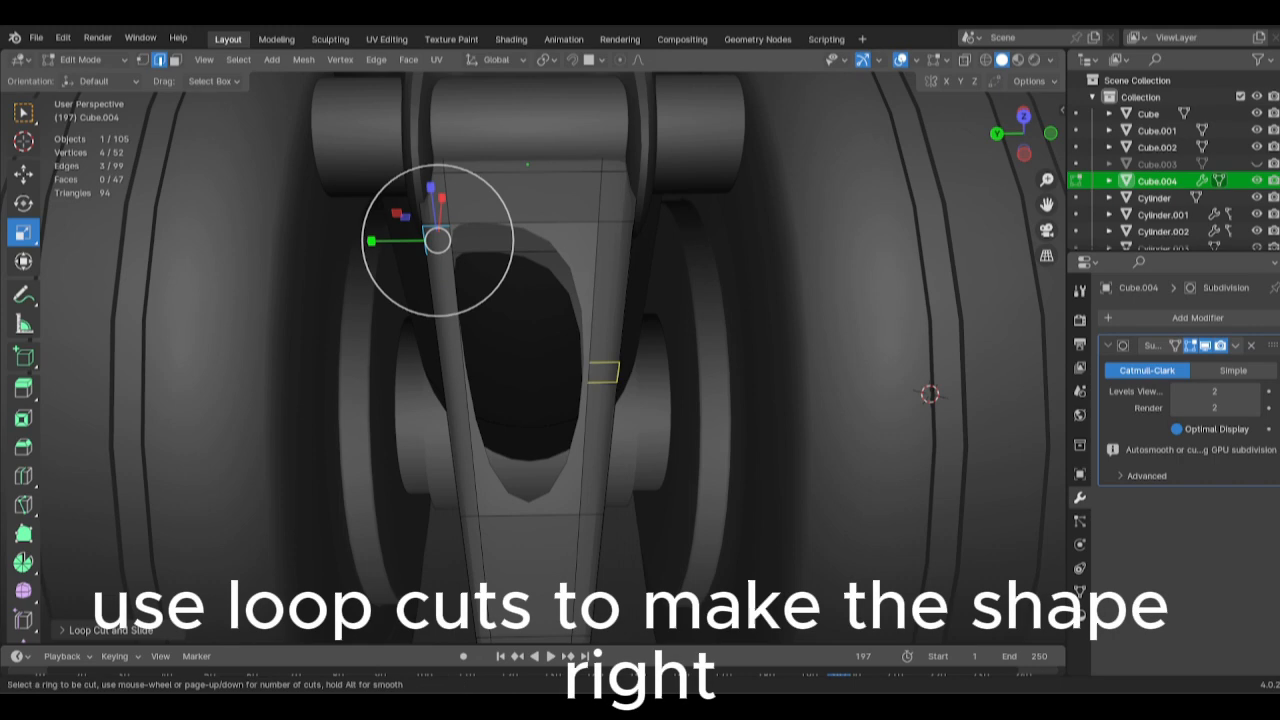
pyautogui.click(603, 372)
pyautogui.click(600, 168)
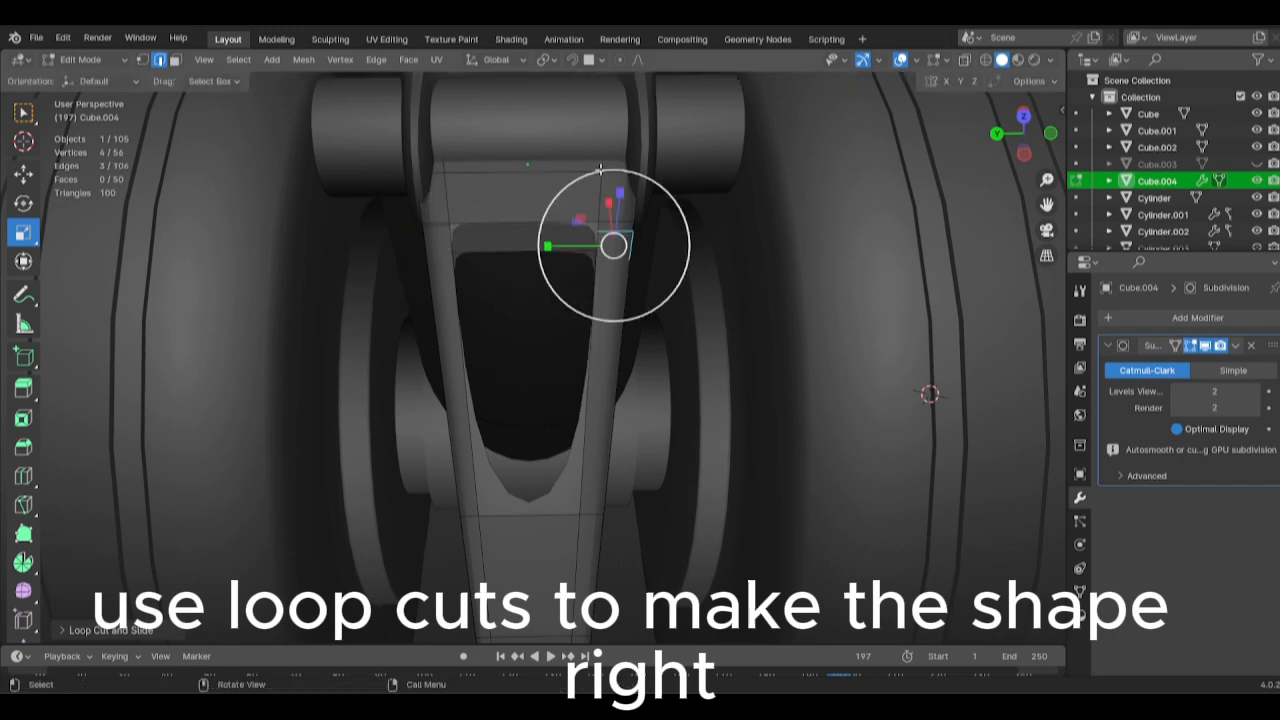
# Add a loop cut across each side bar close to the lower edge of the hole to sharpen its lower corners.
pyautogui.click(472, 474)
pyautogui.click(480, 474)
pyautogui.hotkey('ctrl', 'r')
pyautogui.click(612, 441)
pyautogui.click(614, 443)
pyautogui.press('Tab')
pyautogui.press('Tab')
# Select the boundary edge loop around the hole on one face of the arm.
pyautogui.moveTo(689, 451); pyautogui.dragTo(600, 474, button='middle')
pyautogui.scroll(3, 600, 474)
pyautogui.keyDown('alt'); pyautogui.click(366, 380); pyautogui.keyUp('alt')
pyautogui.moveTo(366, 380); pyautogui.dragTo(401, 385, button='middle')
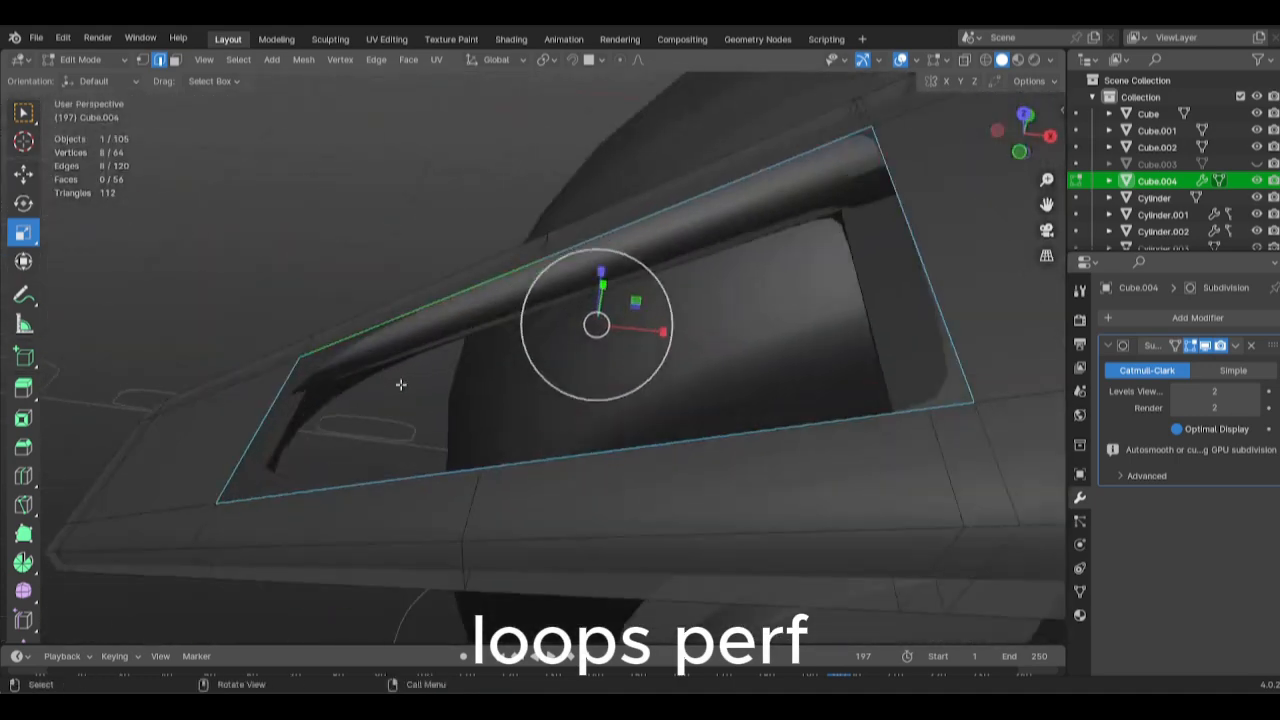
# Bridge the two open edge loops around the cutout of the tapered link arm with Bridge Edge Loops.
pyautogui.keyDown('alt'); pyautogui.keyDown('shift'); pyautogui.click(450, 343); pyautogui.keyUp('shift'); pyautogui.keyUp('alt')
pyautogui.moveTo(450, 343); pyautogui.dragTo(381, 182, button='middle')
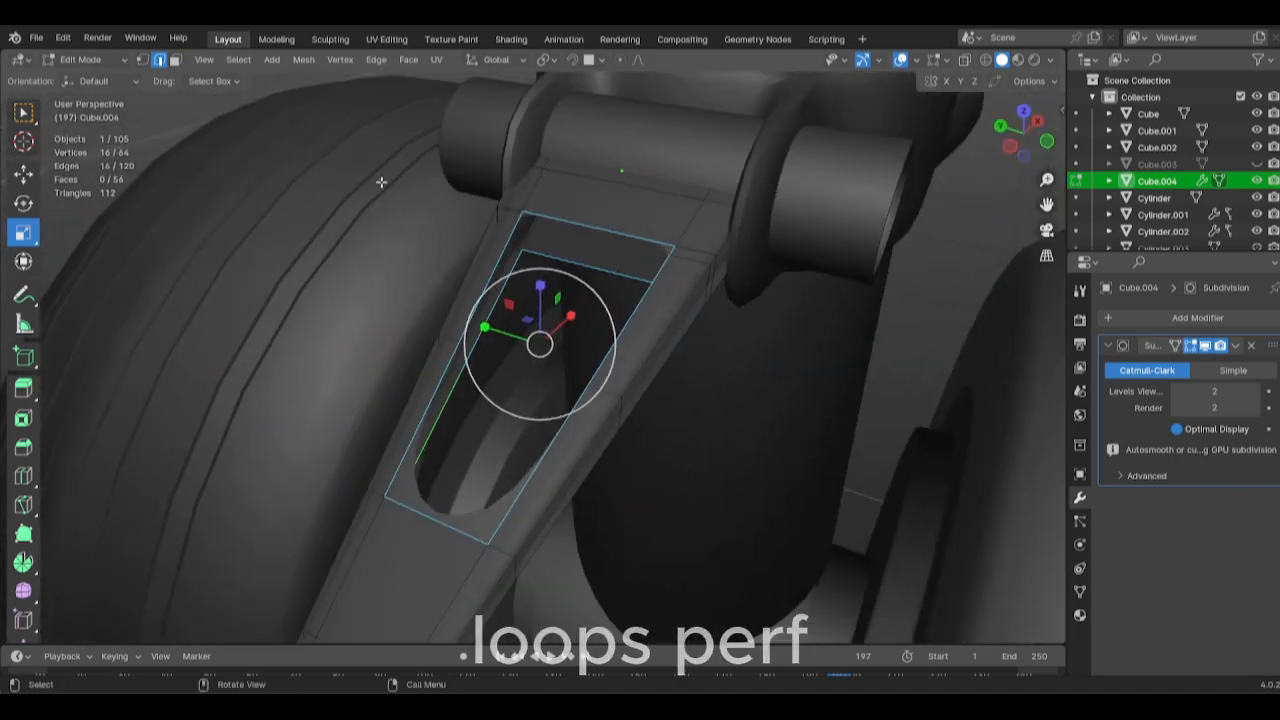
pyautogui.click(378, 60)
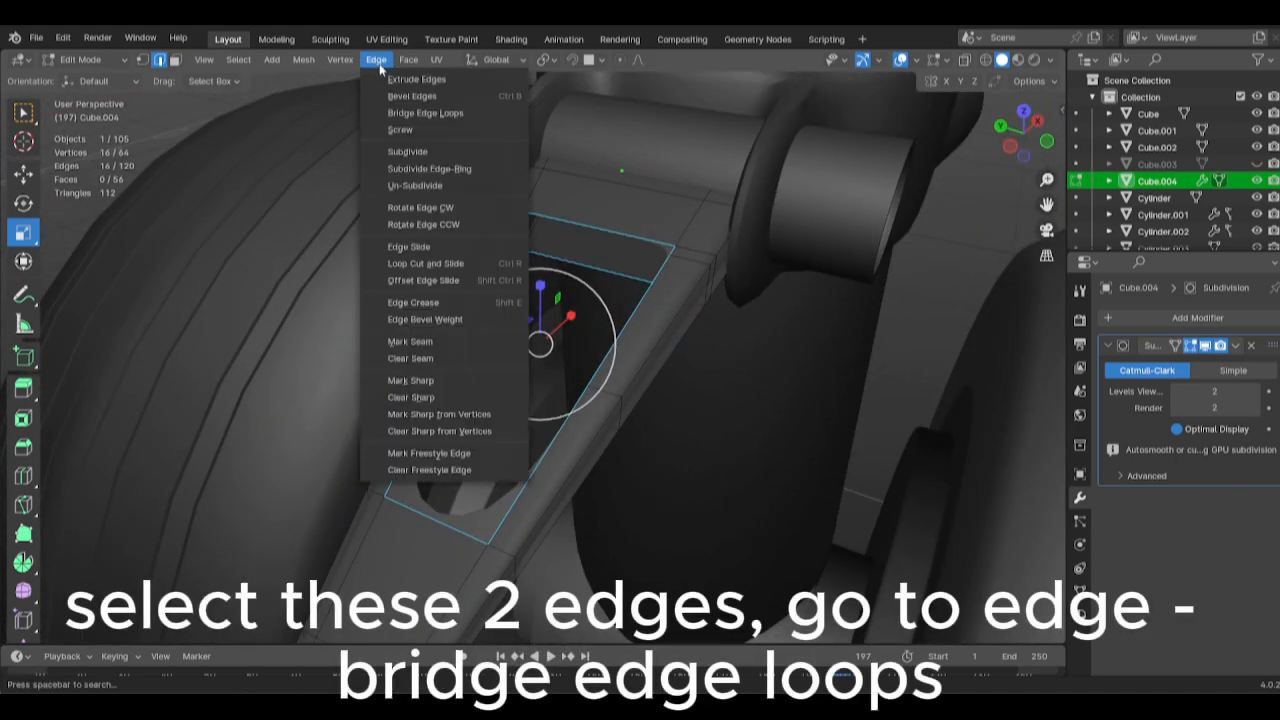
pyautogui.click(425, 113)
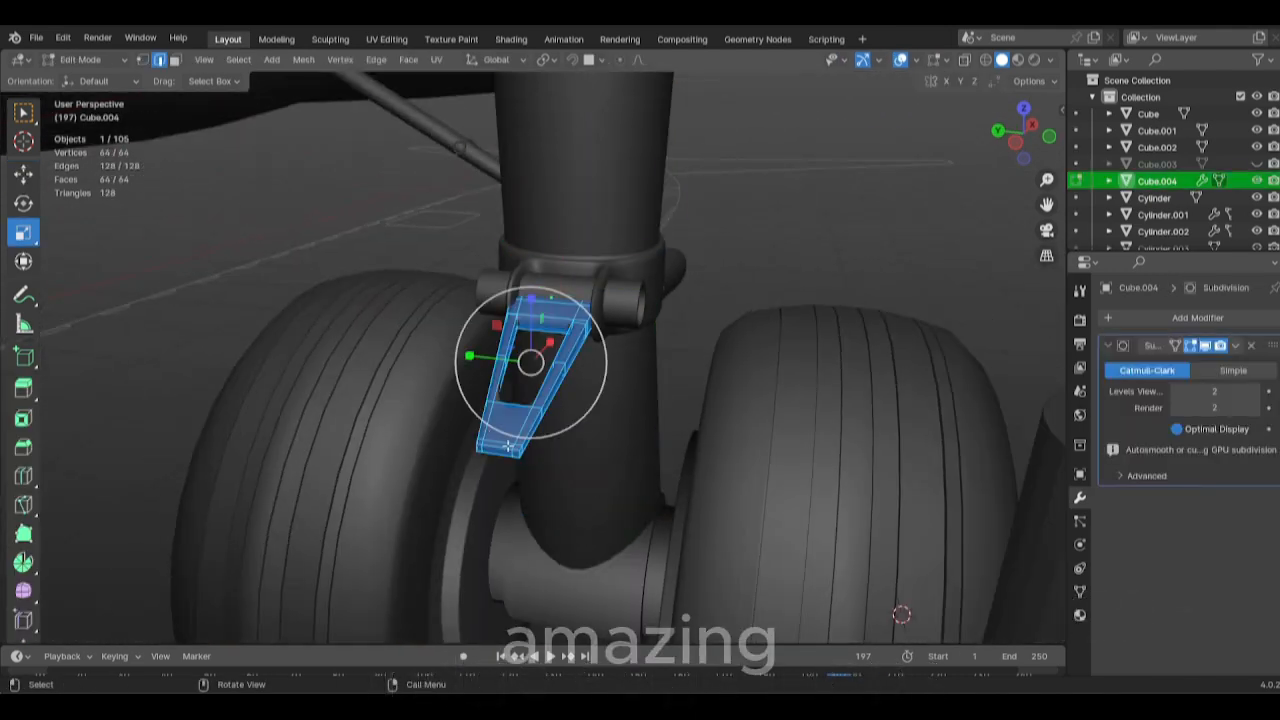
pyautogui.press('Tab')
# Duplicate the hinge screw cylinder, scale it to about 0.4, and place it at the lower end of the link arm.
pyautogui.click(764, 331)
pyautogui.click(612, 295)
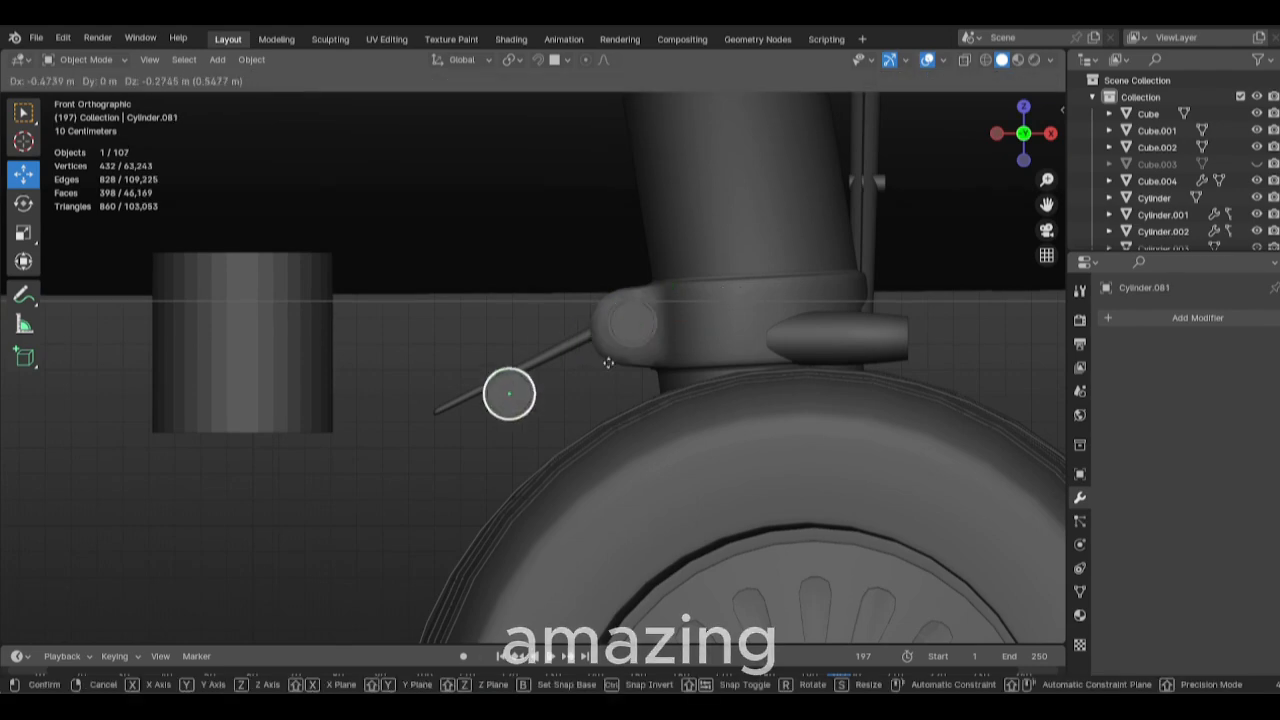
pyautogui.hotkey('shift', 'd')
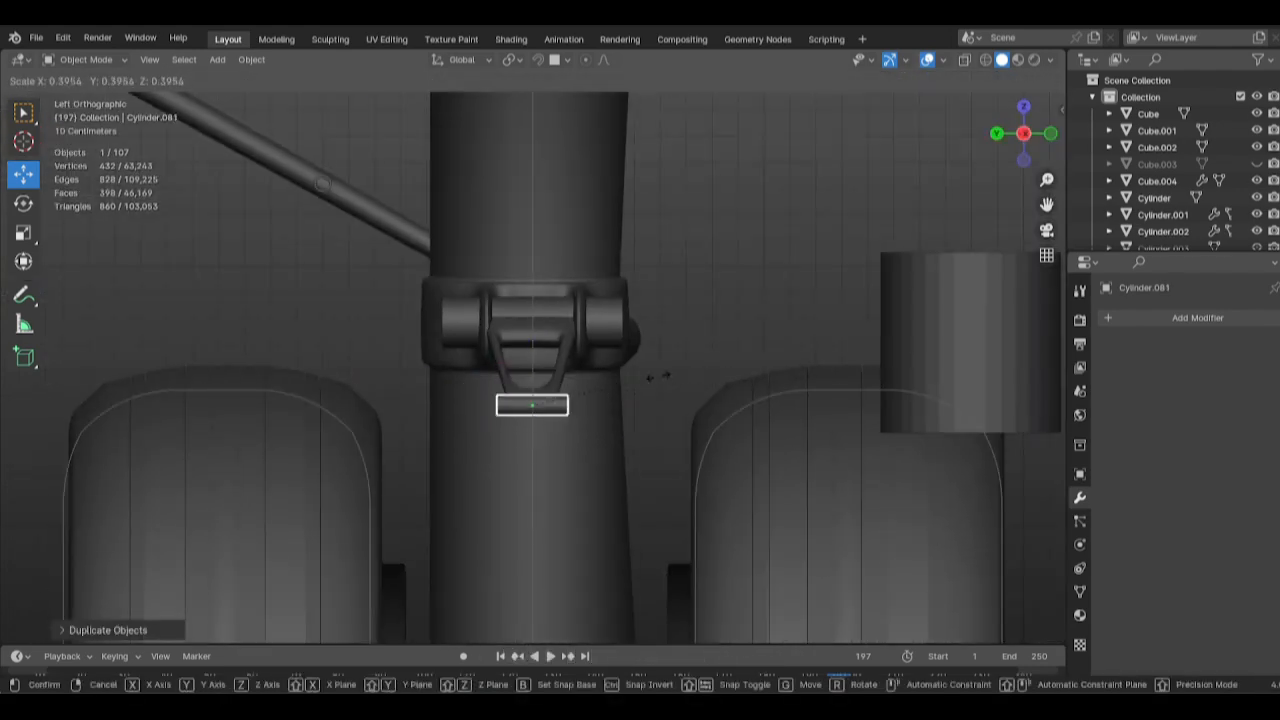
pyautogui.click(601, 389)
pyautogui.scroll(5, 762, 465)
pyautogui.click(853, 475)
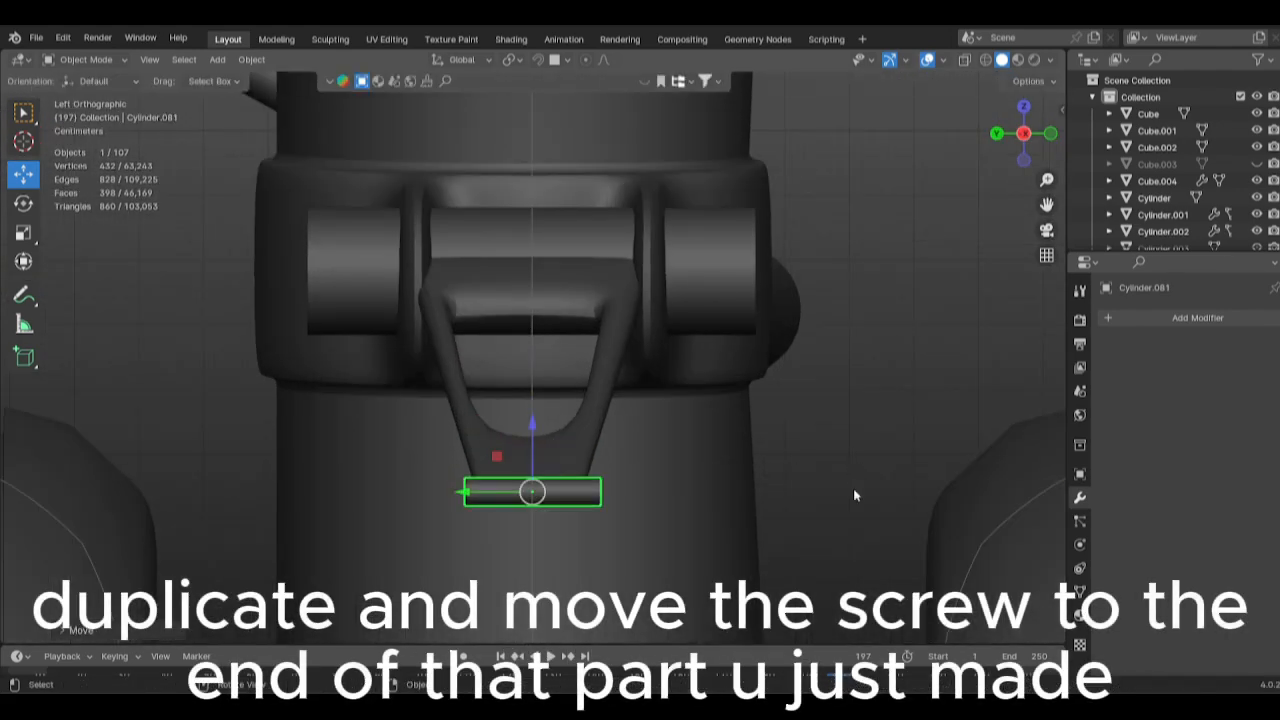
# Check the small pin at the link arm's lower end from other angles and save the file.
pyautogui.moveTo(854, 491); pyautogui.dragTo(778, 468, button='middle')
pyautogui.click(736, 541)
pyautogui.click(736, 541)
pyautogui.press('Tab')
pyautogui.press('Tab')
pyautogui.click(850, 450)
pyautogui.moveTo(850, 450); pyautogui.dragTo(569, 440, button='middle')
pyautogui.hotkey('ctrl', 's')
# Move the small pin farther outward and down beyond the link arm's lower end.
pyautogui.scroll(-4, 779, 451)
pyautogui.scroll(-4, 543, 420)
pyautogui.scroll(5, 439, 415)
pyautogui.press('g')
pyautogui.press('g')
pyautogui.click(441, 420)
# Select the link arm's lower-end vertices in wireframe and move them outward toward the small pin to lengthen the arm.
pyautogui.press('Tab')
pyautogui.hotkey('shift', 'z')
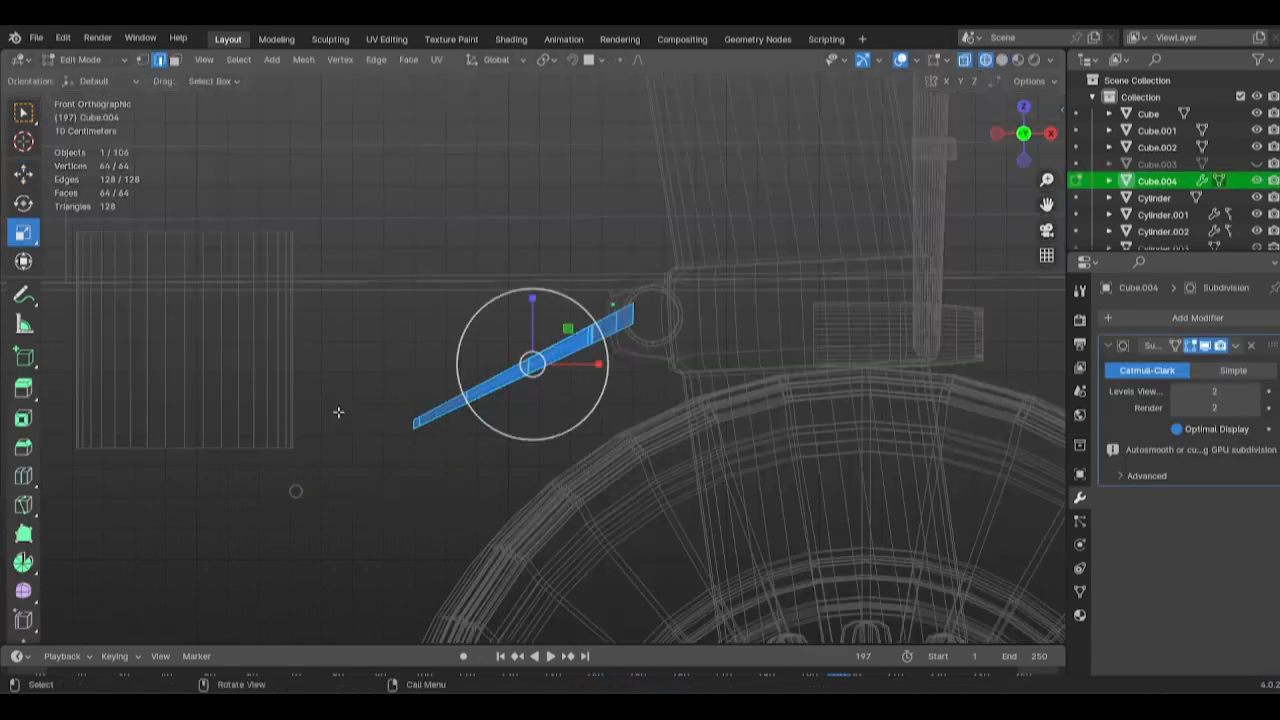
pyautogui.moveTo(353, 368); pyautogui.dragTo(435, 442)
pyautogui.press('g')
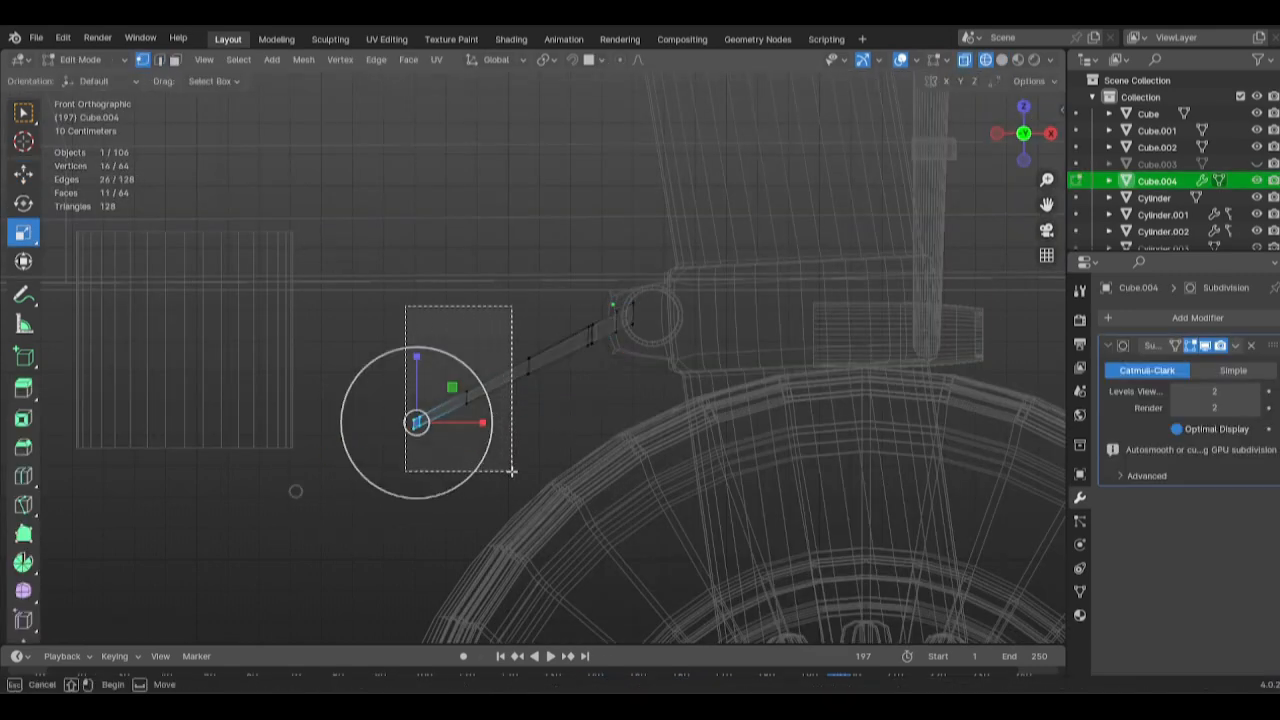
pyautogui.hotkey('ctrl', 'z')
pyautogui.hotkey('shift', 'z')
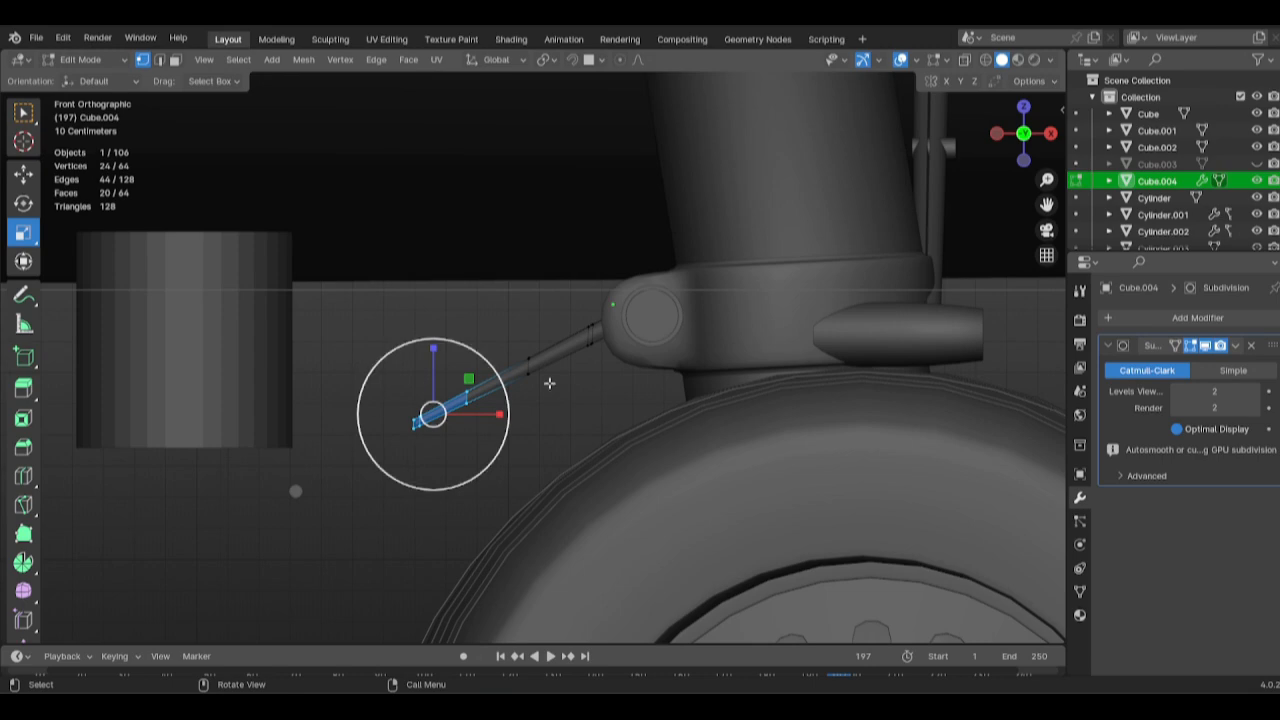
pyautogui.press('g')
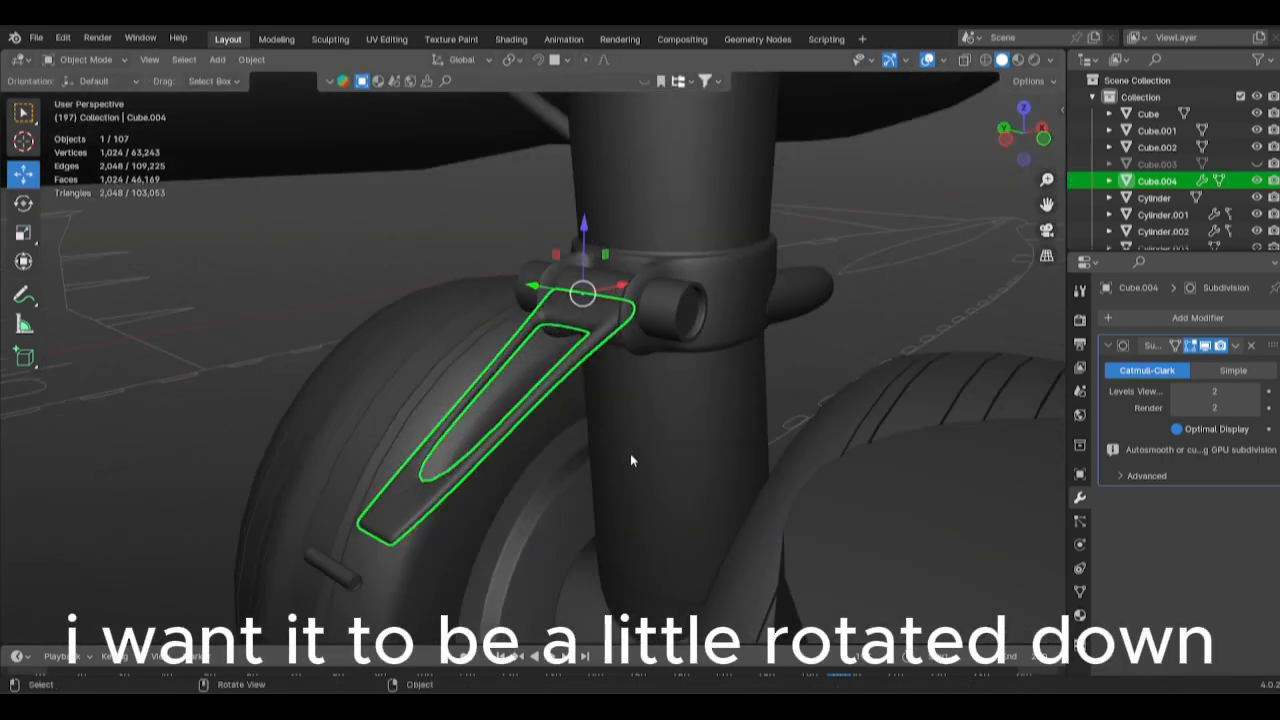
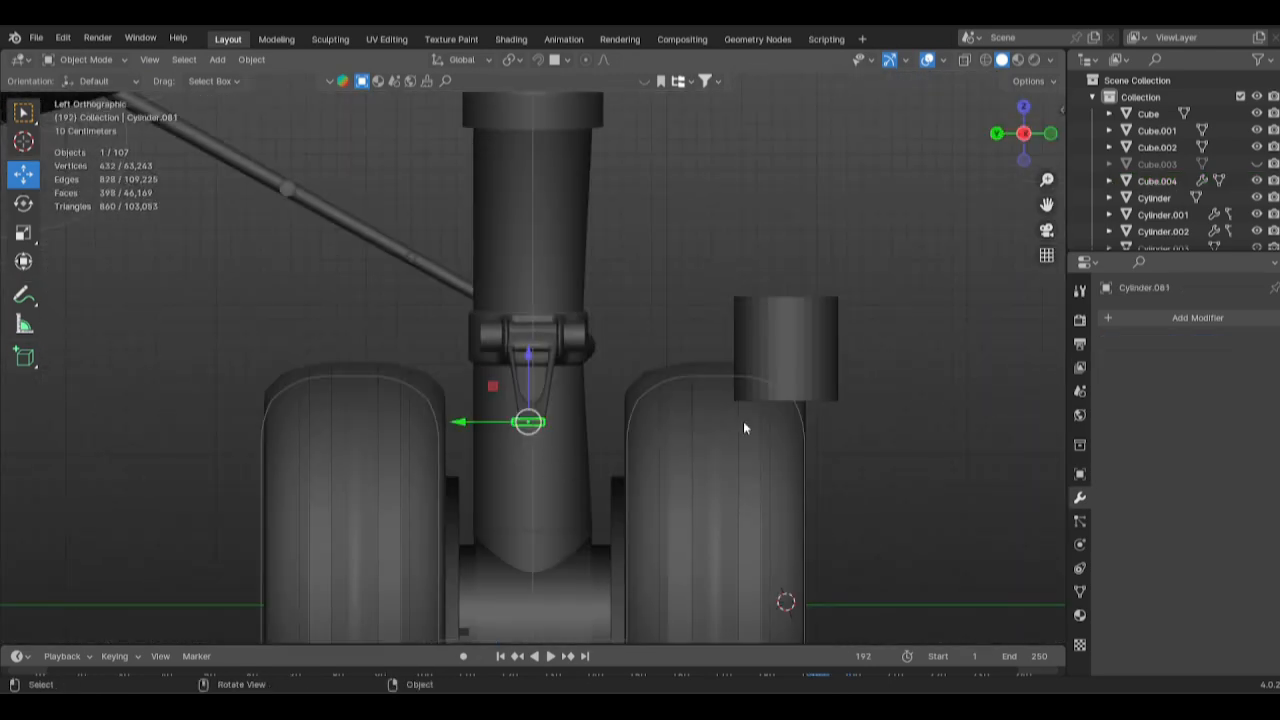
# Align the small pin with the lower end of the downward-rotated link arm.
pyautogui.keyDown('alt'); pyautogui.moveTo(743, 422); pyautogui.dragTo(565, 457, button='middle'); pyautogui.keyUp('alt')
pyautogui.scroll(5, 565, 457)
pyautogui.press('g')
pyautogui.click(740, 456)
pyautogui.keyDown('alt'); pyautogui.moveTo(740, 456); pyautogui.dragTo(801, 494, button='middle'); pyautogui.keyUp('alt')
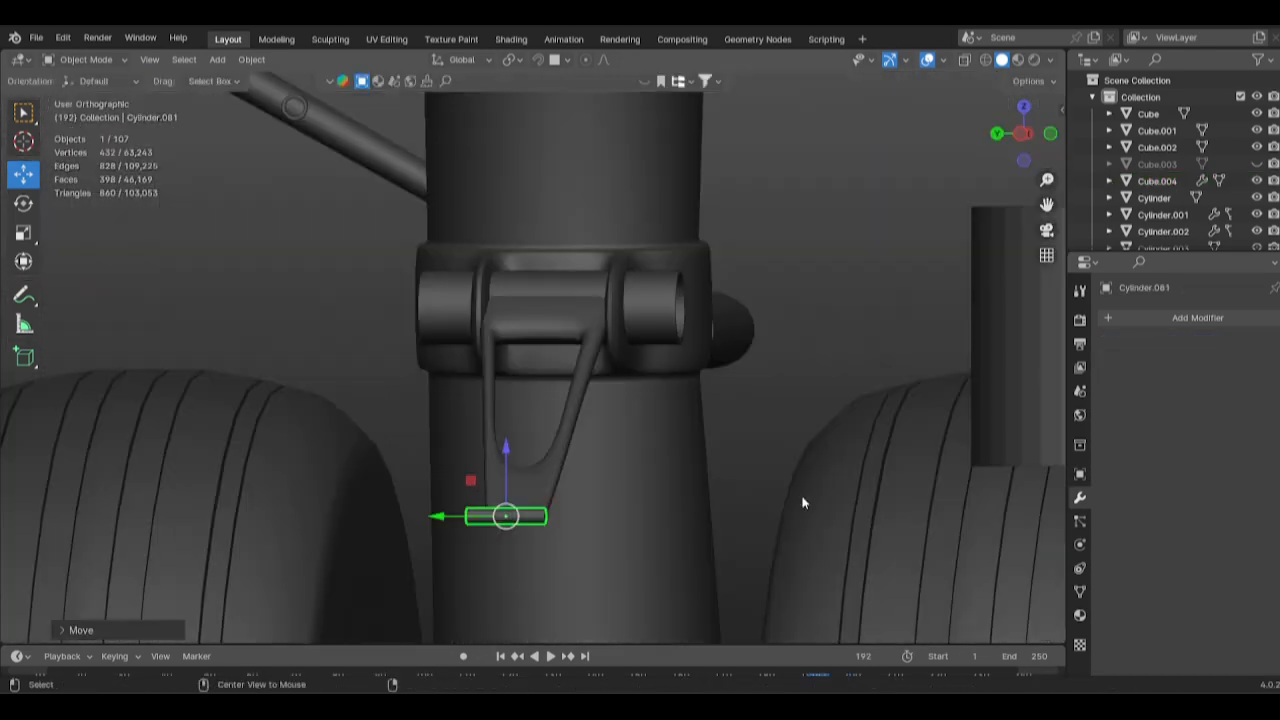
pyautogui.press('g')
pyautogui.click(738, 438)
pyautogui.moveTo(738, 438); pyautogui.dragTo(820, 405, button='middle')
pyautogui.keyDown('alt'); pyautogui.middleClick(443, 479); pyautogui.keyUp('alt')
pyautogui.scroll(-3, 578, 316)
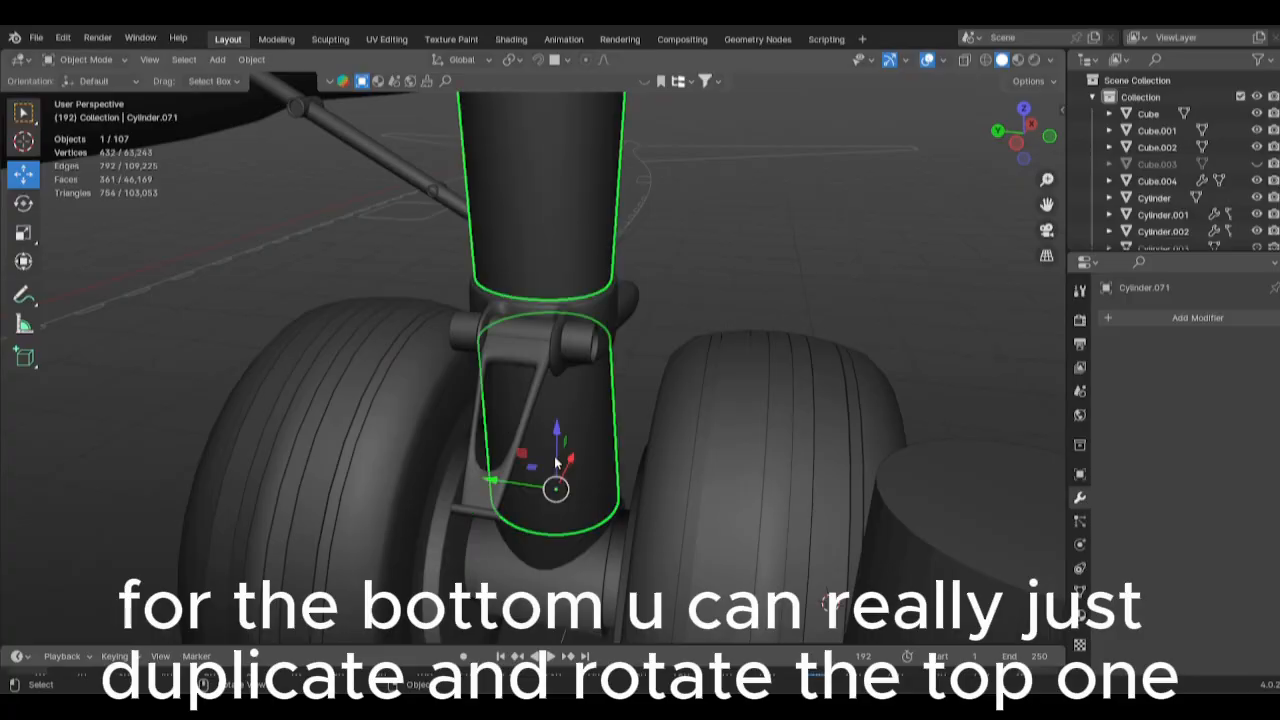
# Duplicate the upper link arm and place the rotated copy as a lower arm running from the pin toward the strut.
pyautogui.click(543, 454)
pyautogui.press('KP_1')
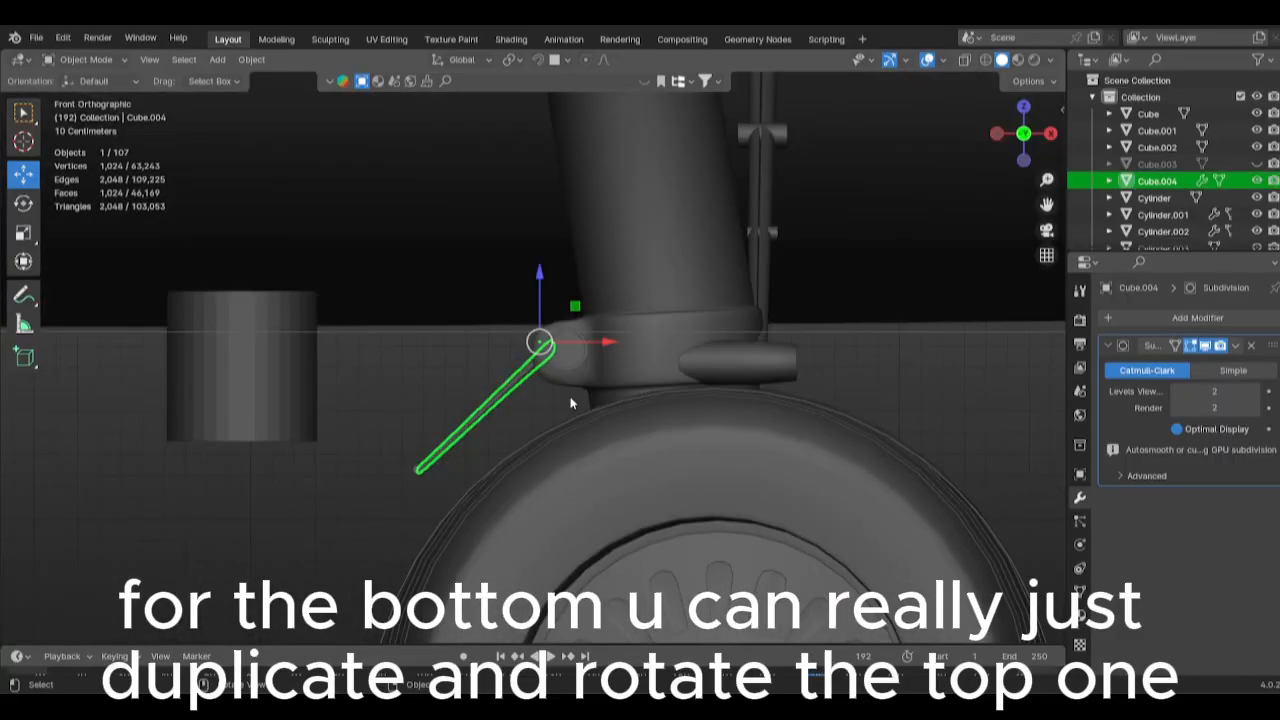
pyautogui.hotkey('shift', 'd')
pyautogui.click(717, 542)
pyautogui.press('g')
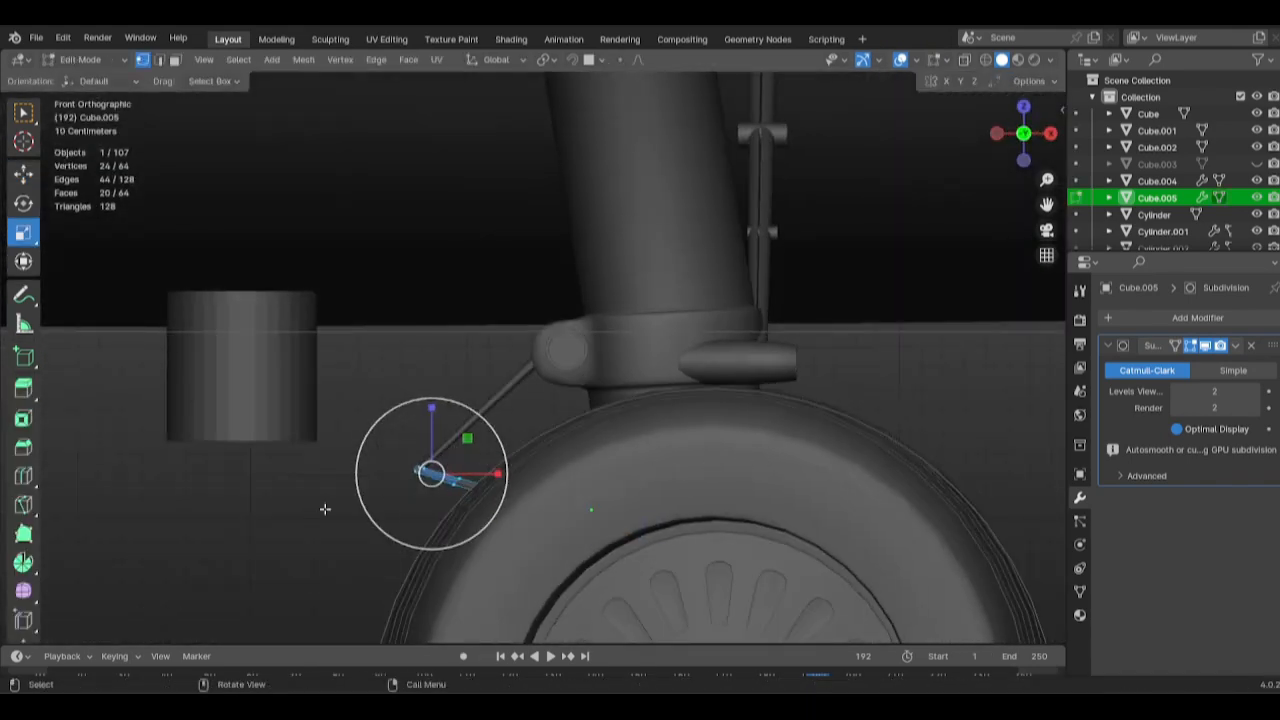
pyautogui.hotkey('shift', 'z')
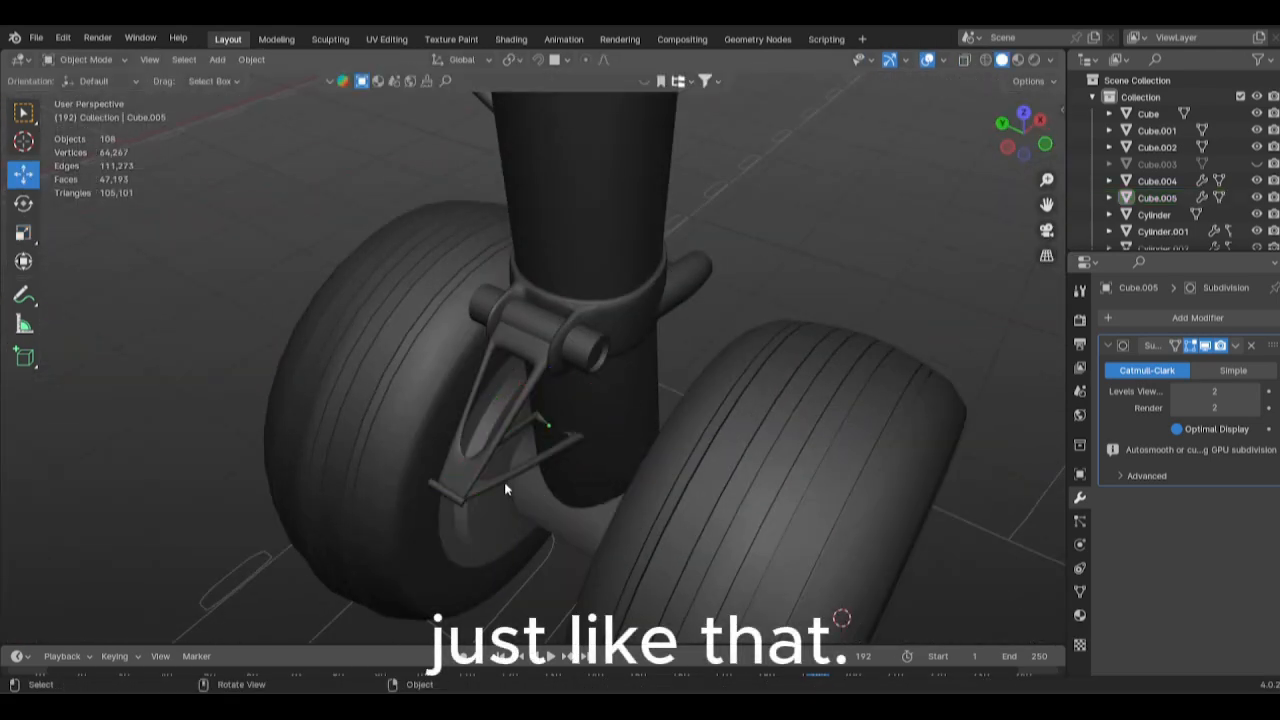
# Examine both ends of the lower link arm's mesh in Edit Mode.
pyautogui.press('Tab')
pyautogui.scroll(3, 446, 434)
pyautogui.moveTo(493, 474); pyautogui.dragTo(431, 389, button='middle')
pyautogui.scroll(4, 431, 389)
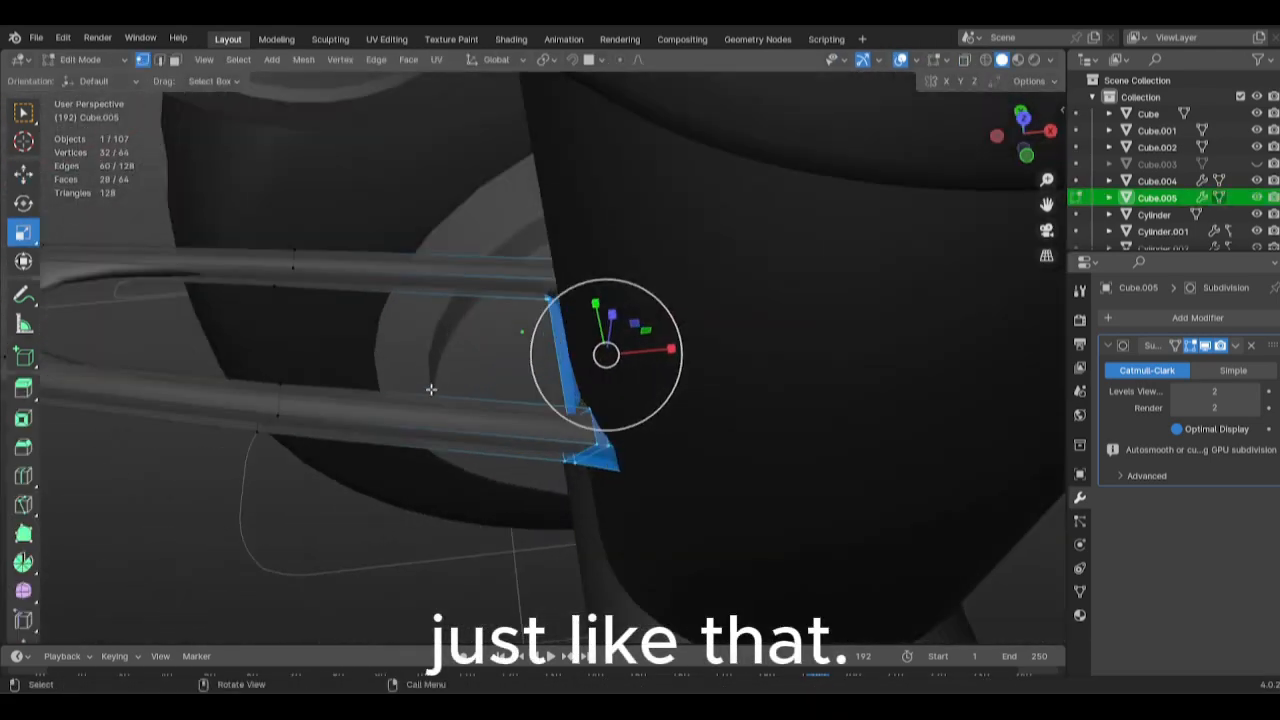
pyautogui.moveTo(93, 324)
pyautogui.mouseDown(button='middle')
pyautogui.moveTo(454, 363)
pyautogui.moveTo(743, 354)
pyautogui.mouseUp(button='middle')
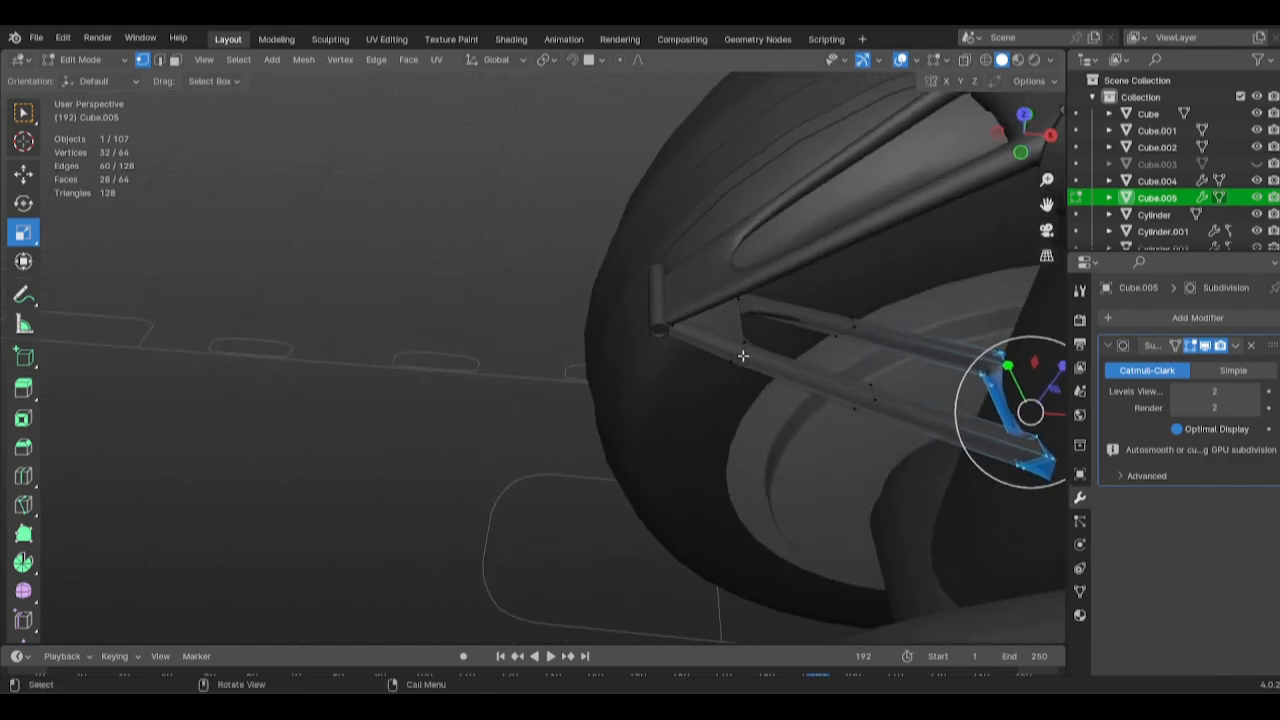
pyautogui.hotkey('shift', 'z')
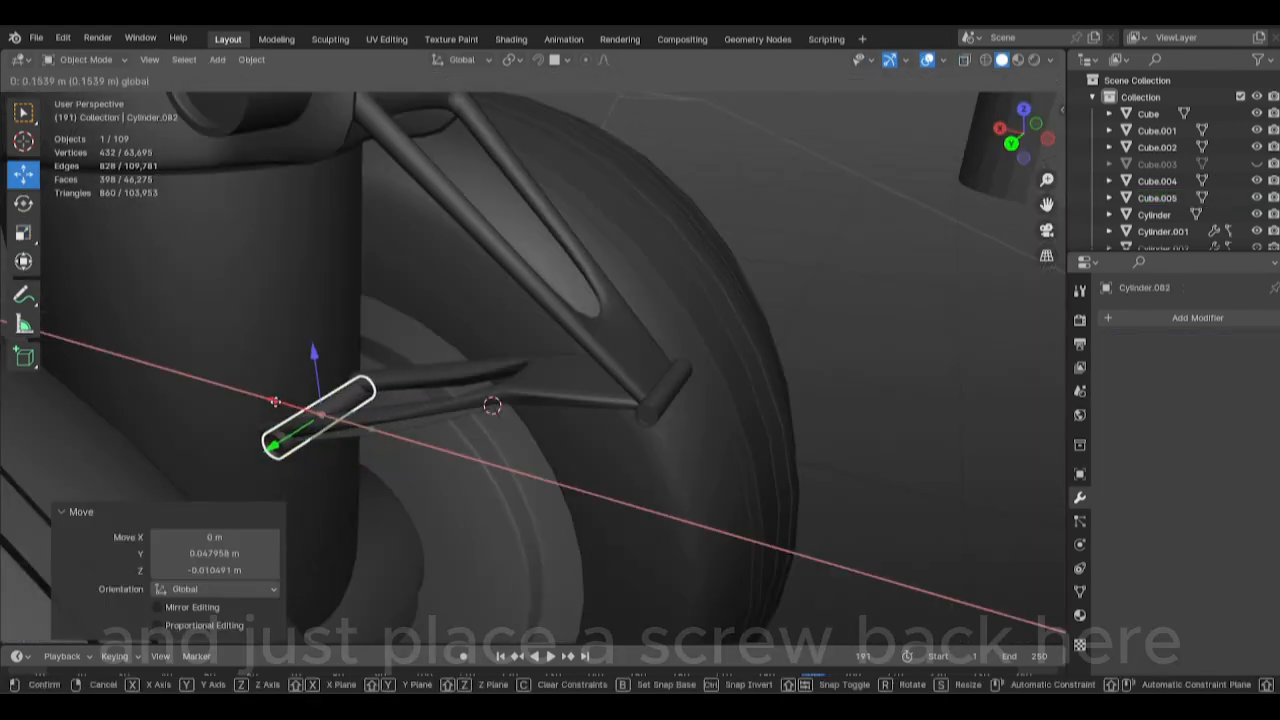
# Position the duplicated screw across the lower arm's inner end at the strut, scaled by 1.045.
pyautogui.moveTo(266, 449); pyautogui.dragTo(296, 396)
pyautogui.moveTo(296, 396); pyautogui.dragTo(333, 355, button='middle')
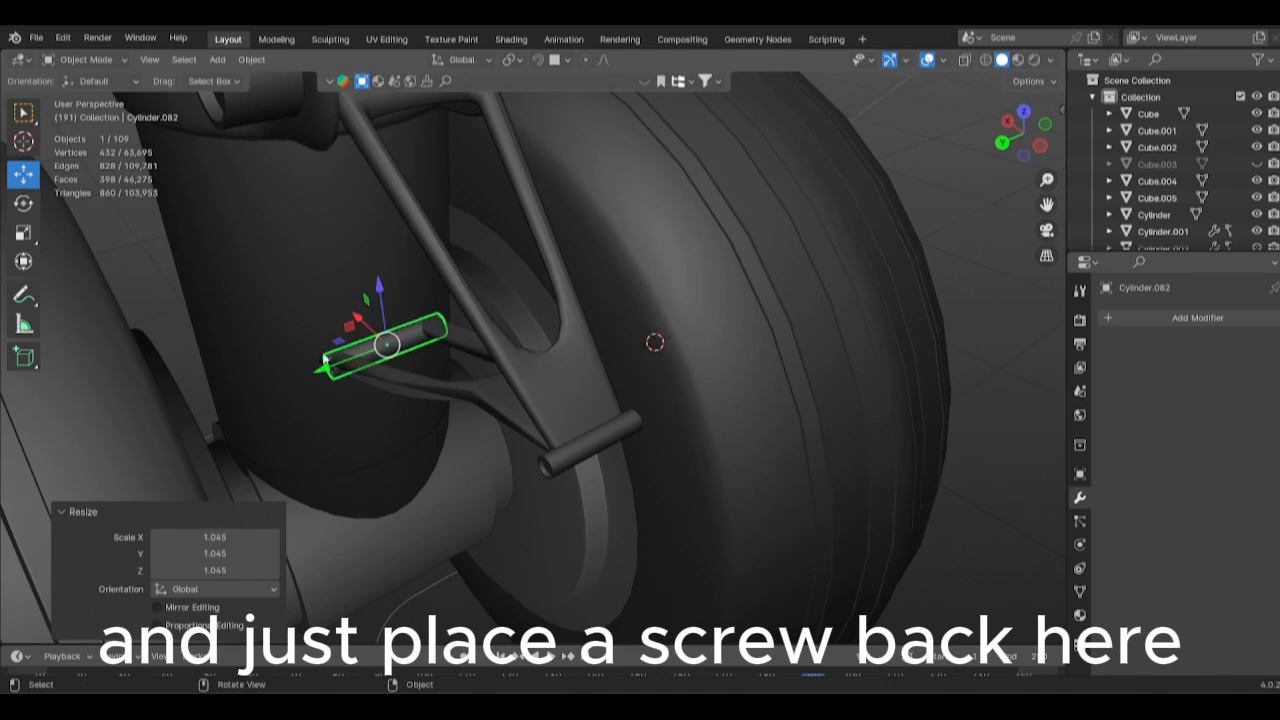
pyautogui.moveTo(324, 360); pyautogui.dragTo(345, 352)
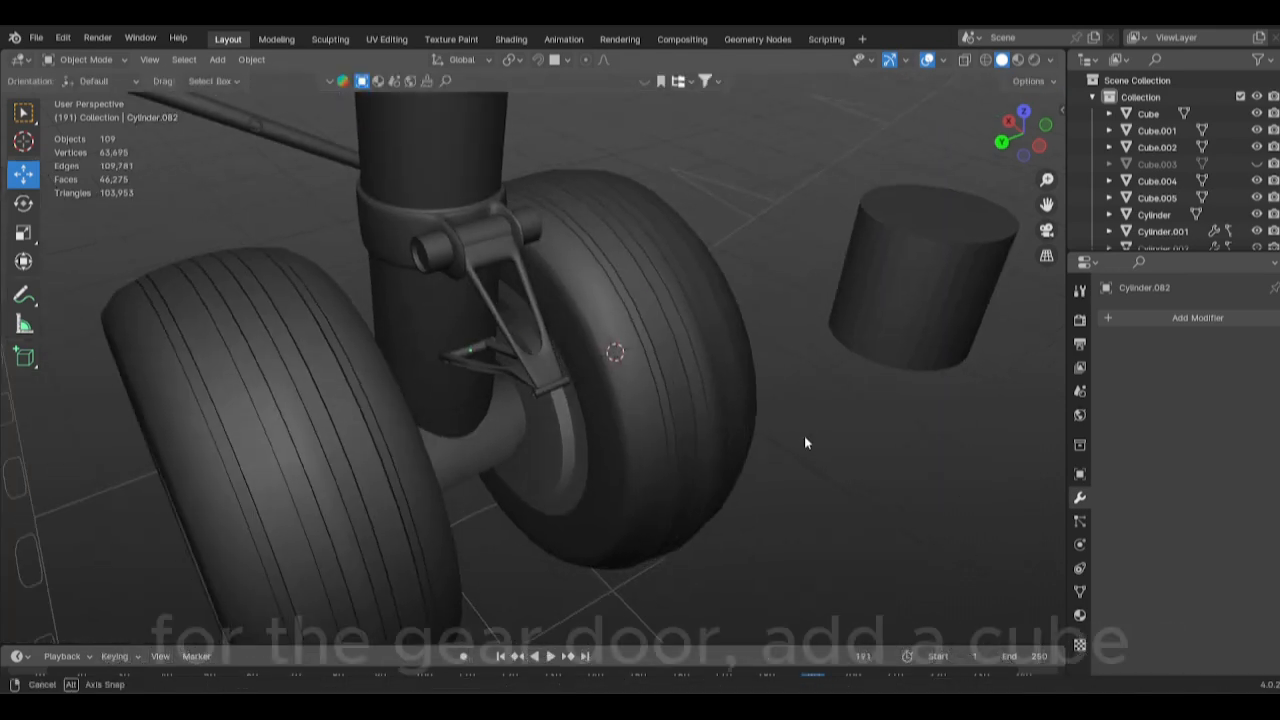
# Add a cube for the gear door and move it up near the landing gear strut under the wing.
pyautogui.hotkey('shift', 'a')
pyautogui.moveTo(655, 331)
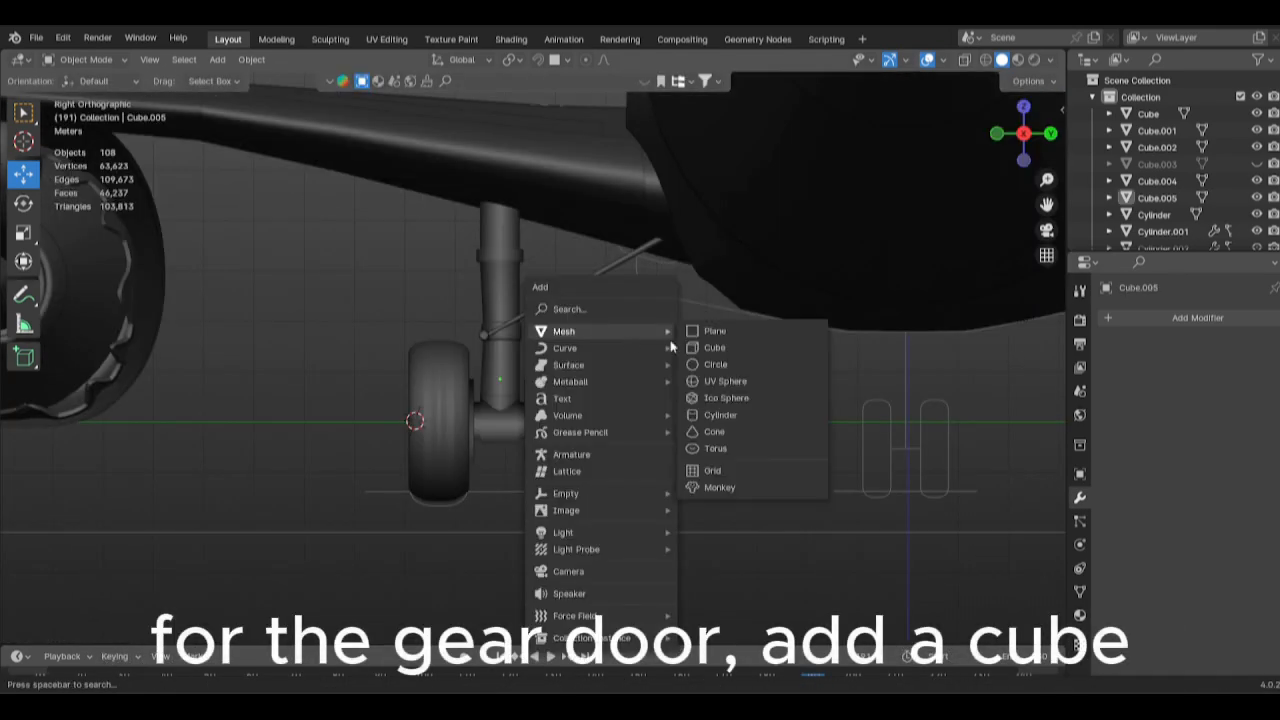
pyautogui.click(724, 347)
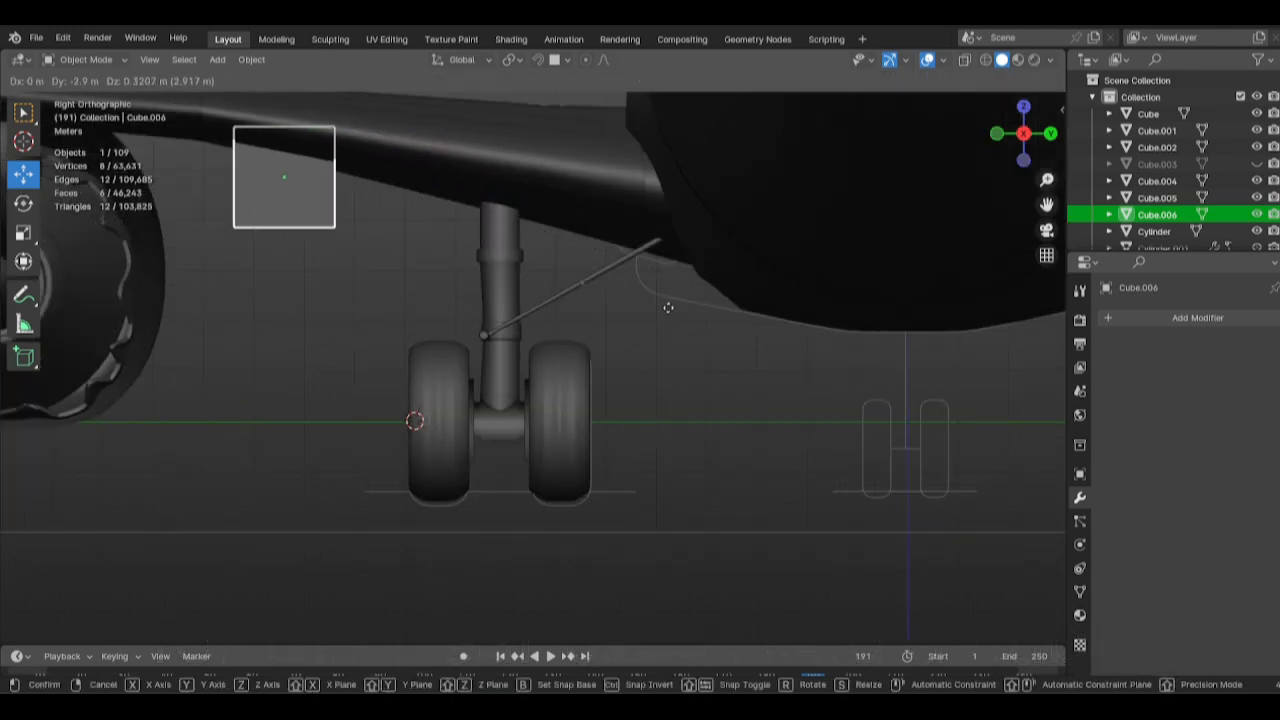
pyautogui.click(785, 320)
# Thin the cube along Y into a door panel, resize it along X, and position it alongside the strut.
pyautogui.press('s')
pyautogui.press('y')
pyautogui.press('Return')
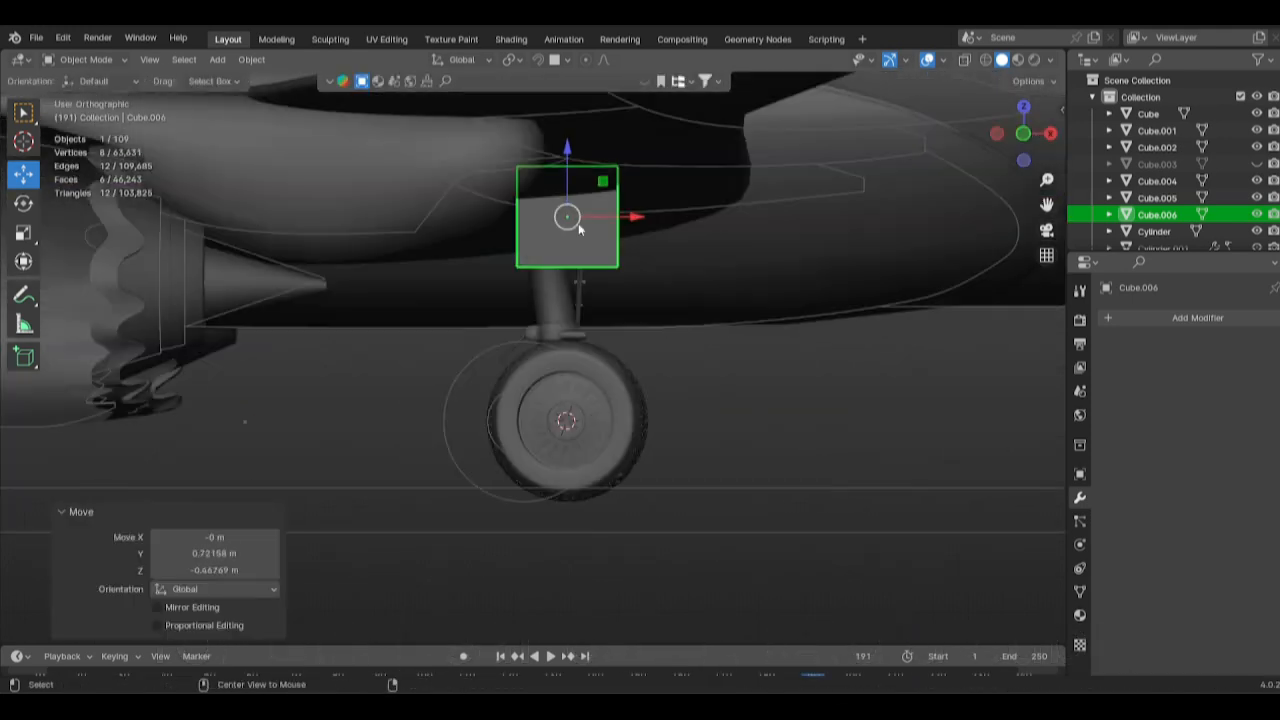
pyautogui.press('s')
pyautogui.press('x')
pyautogui.click(767, 247)
pyautogui.press('g')
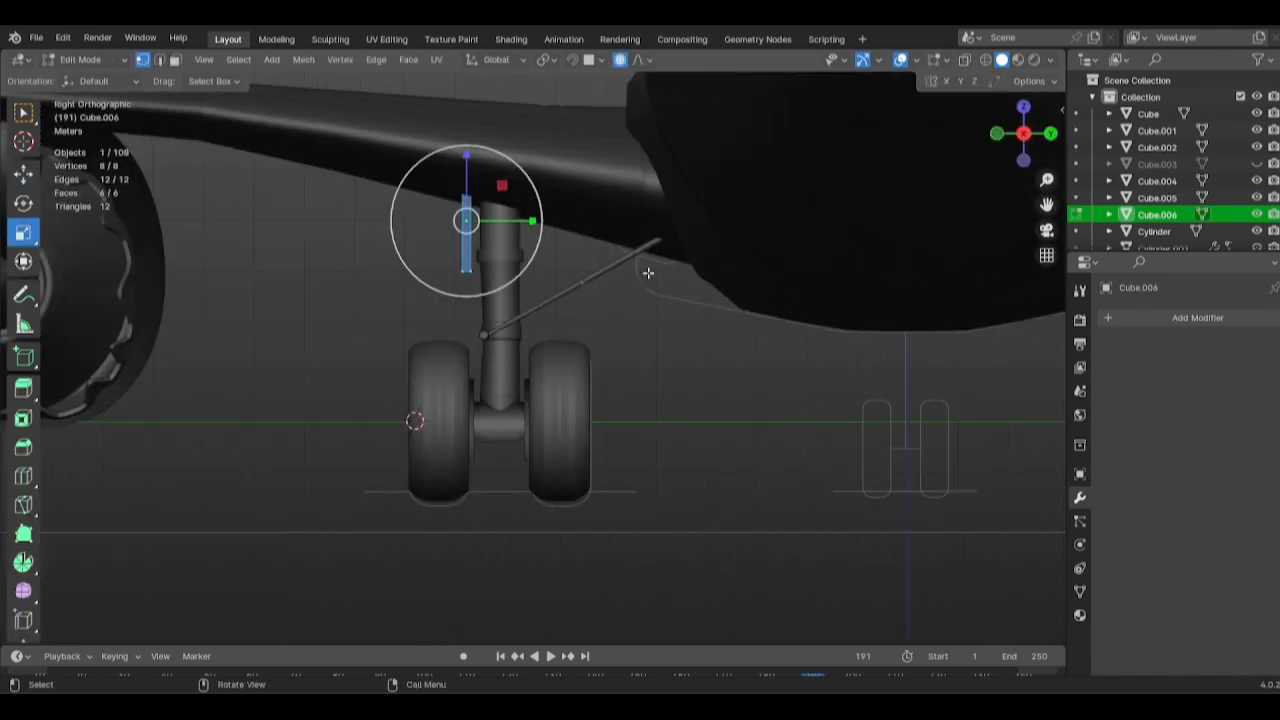
# Lower the door panel's bottom vertices by about 0.28 m and extrude its bottom face about 0.17 m.
pyautogui.hotkey('shift', 'z')
pyautogui.moveTo(561, 302); pyautogui.dragTo(563, 317)
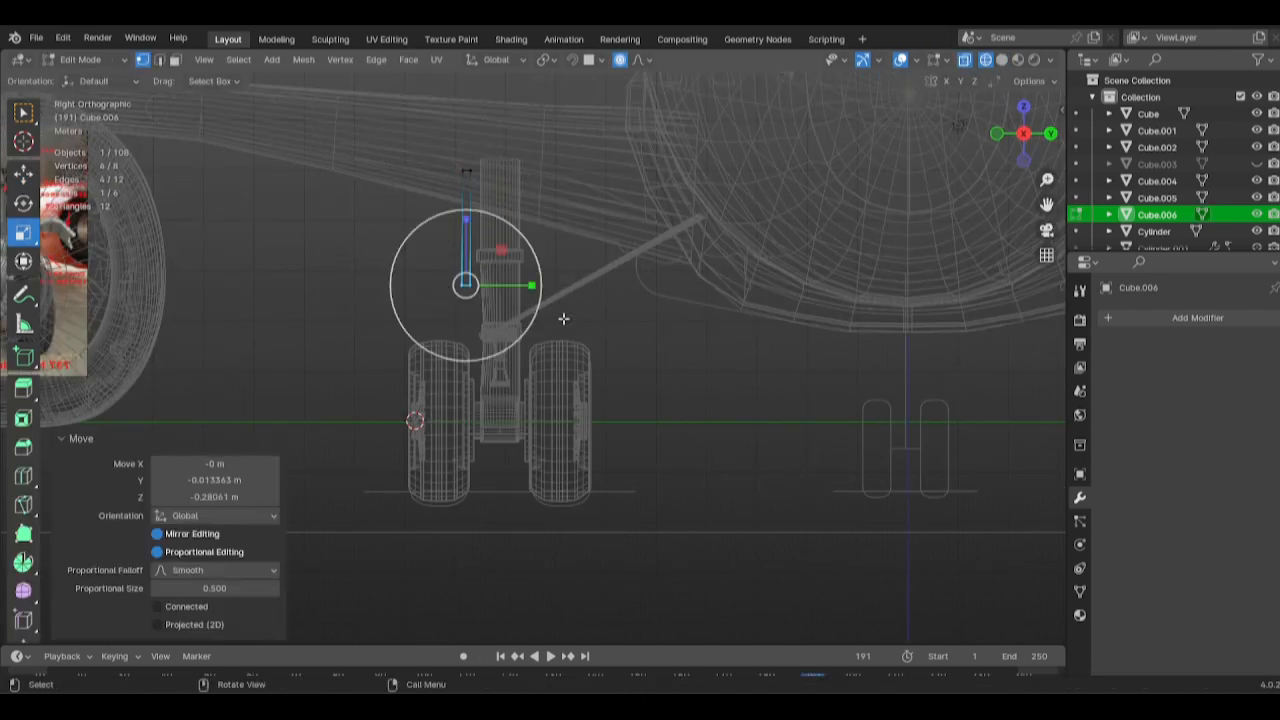
pyautogui.scroll(1, 563, 317)
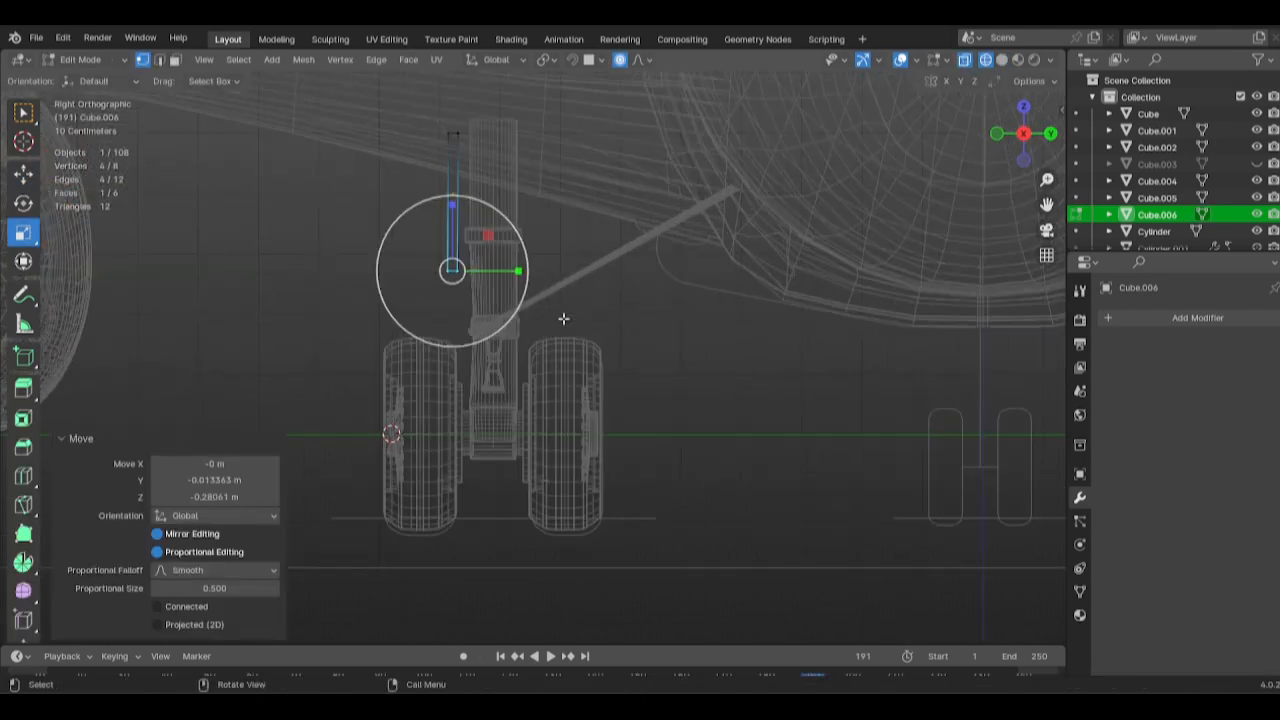
pyautogui.click(650, 200)
pyautogui.scroll(3, 619, 378)
pyautogui.click(620, 400)
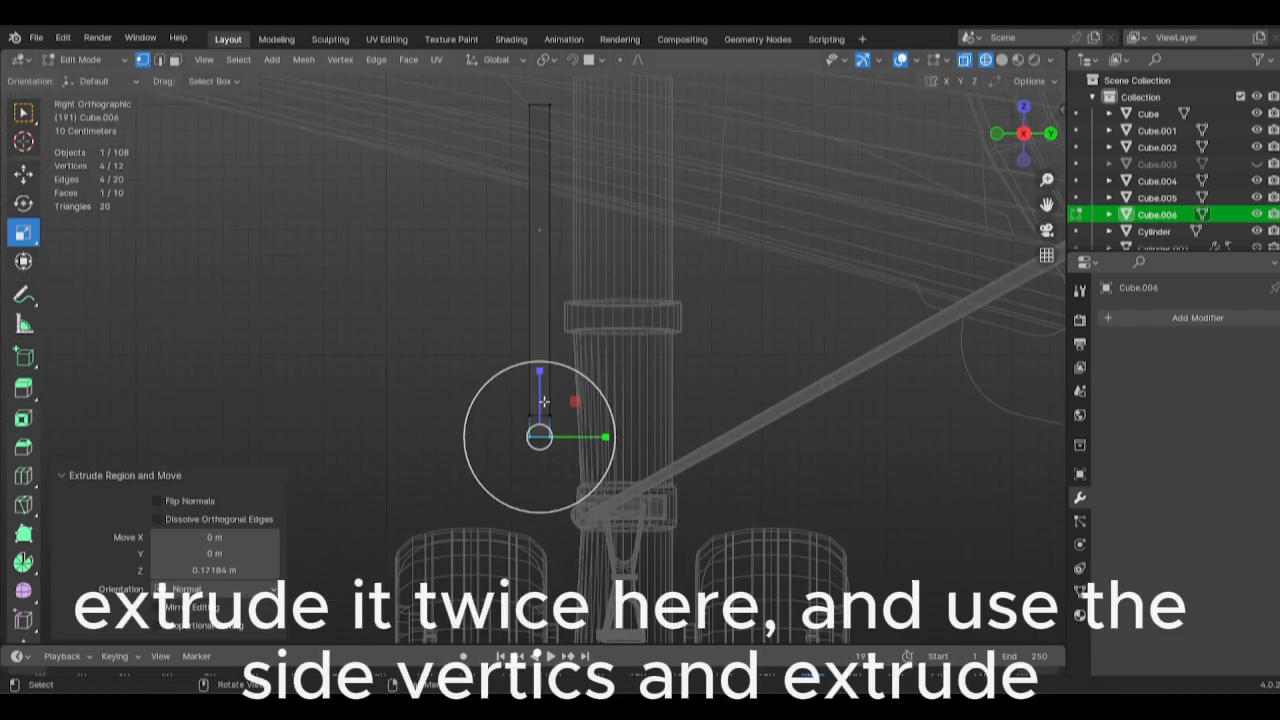
# Extrude the outer side face of the panel's bottom segment about 1.28 m outward over the wheel and lower its end.
pyautogui.hotkey('shift', 'z')
pyautogui.moveTo(620, 400); pyautogui.dragTo(655, 428, button='middle')
pyautogui.keyDown('alt'); pyautogui.moveTo(525, 424); pyautogui.dragTo(763, 402, button='middle'); pyautogui.keyUp('alt')
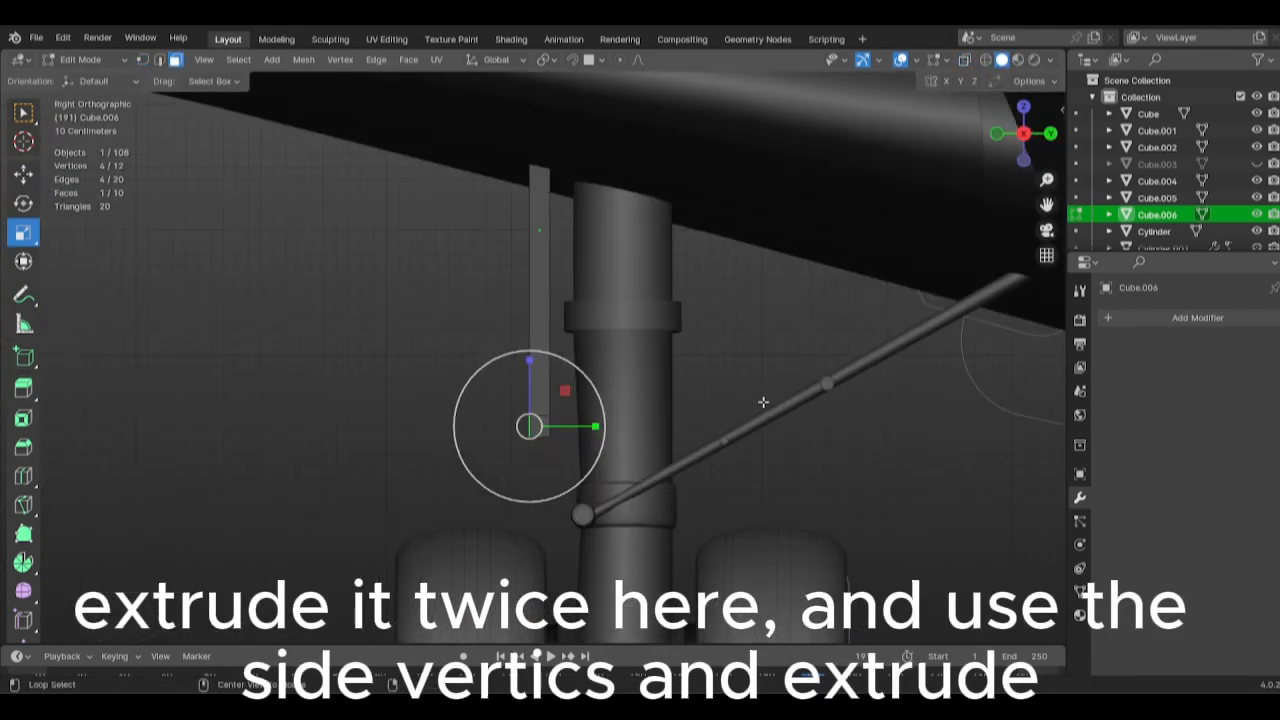
pyautogui.press('e')
pyautogui.click(466, 397)
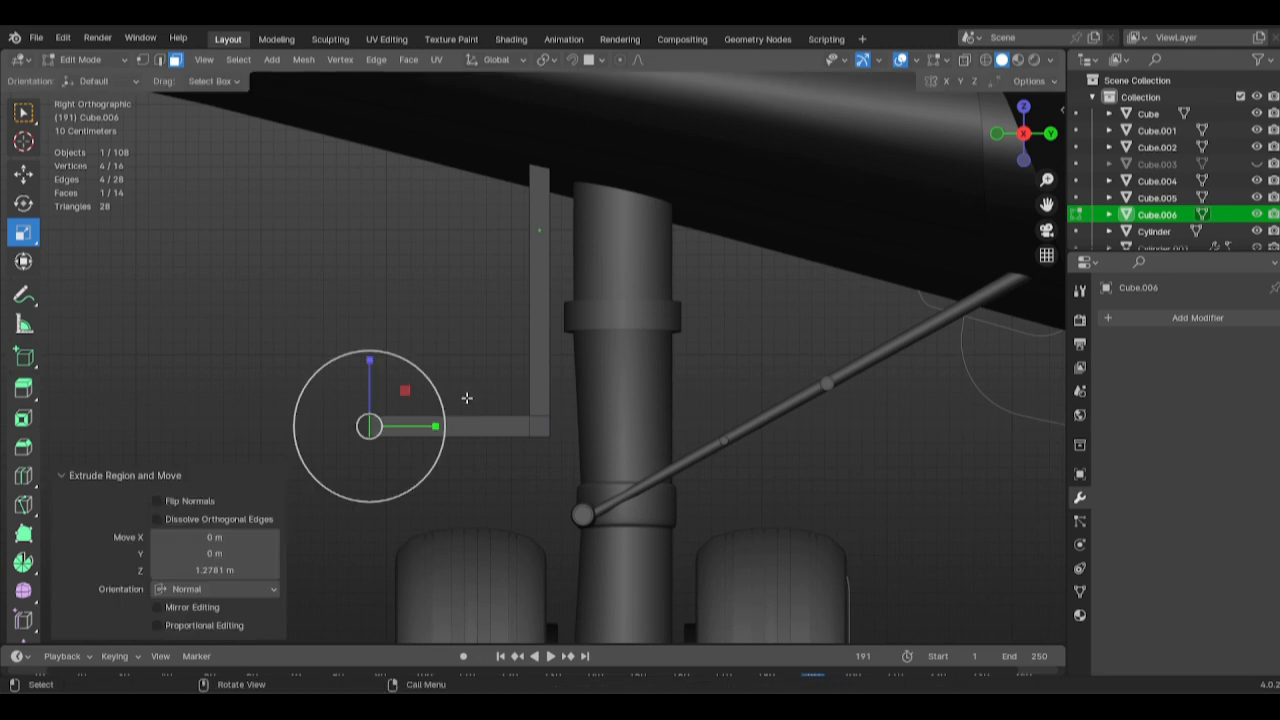
pyautogui.press('g')
pyautogui.click(436, 428)
# Add a centred loop cut to the outward flap, raise it about 0.46 m, and bevel it with 7 segments into an arch.
pyautogui.hotkey('ctrl', 'r')
pyautogui.click(444, 435)
pyautogui.rightClick(460, 436)
pyautogui.press('g')
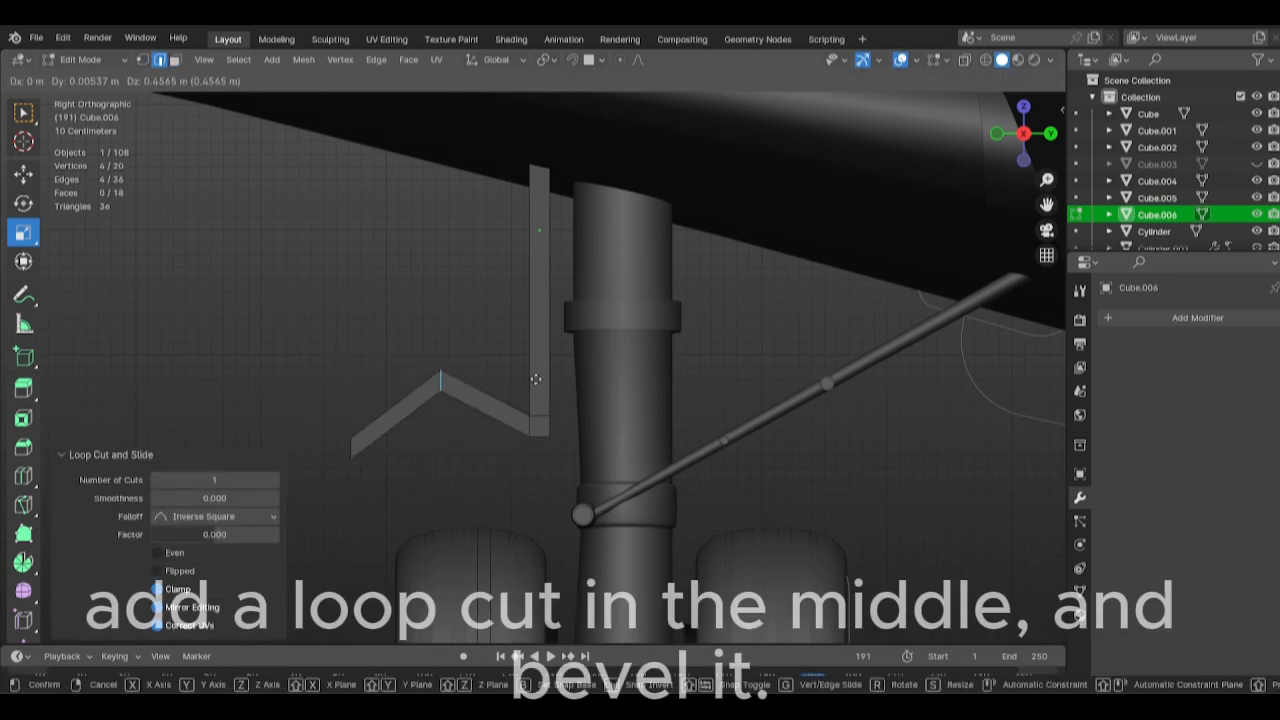
pyautogui.click(538, 375)
pyautogui.hotkey('ctrl', 'b')
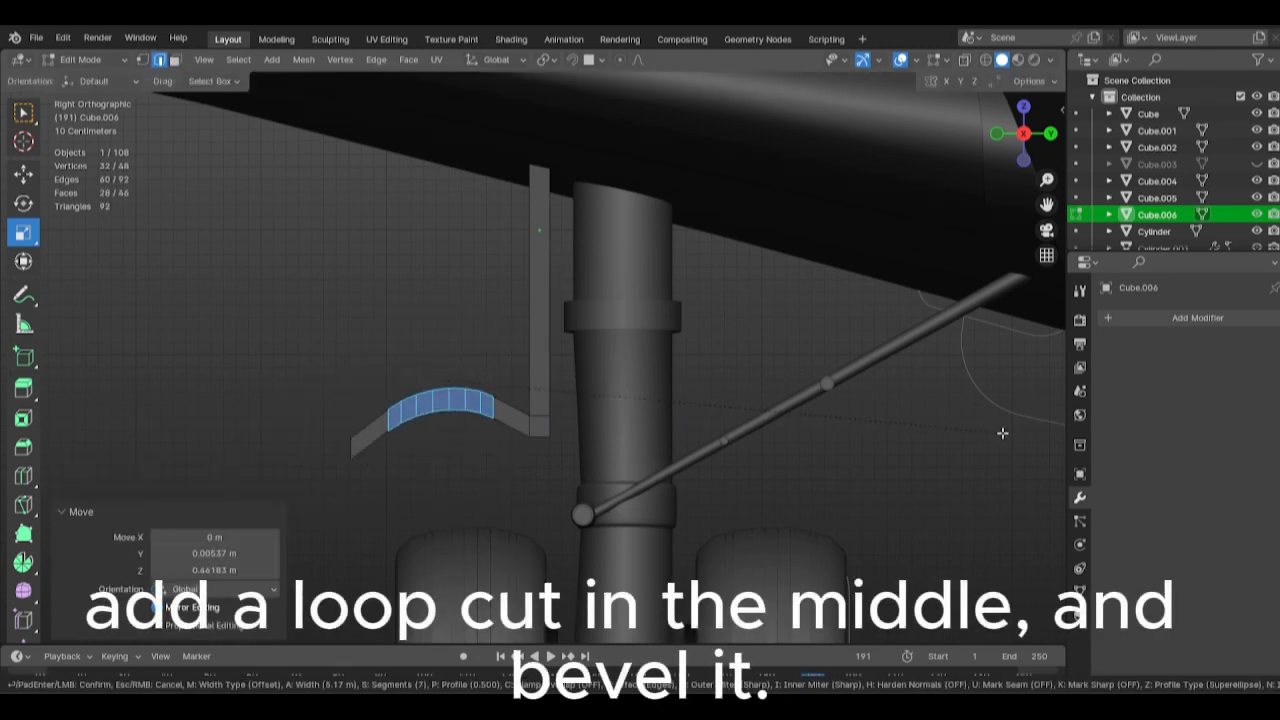
pyautogui.click(1002, 433)
pyautogui.press('Tab')
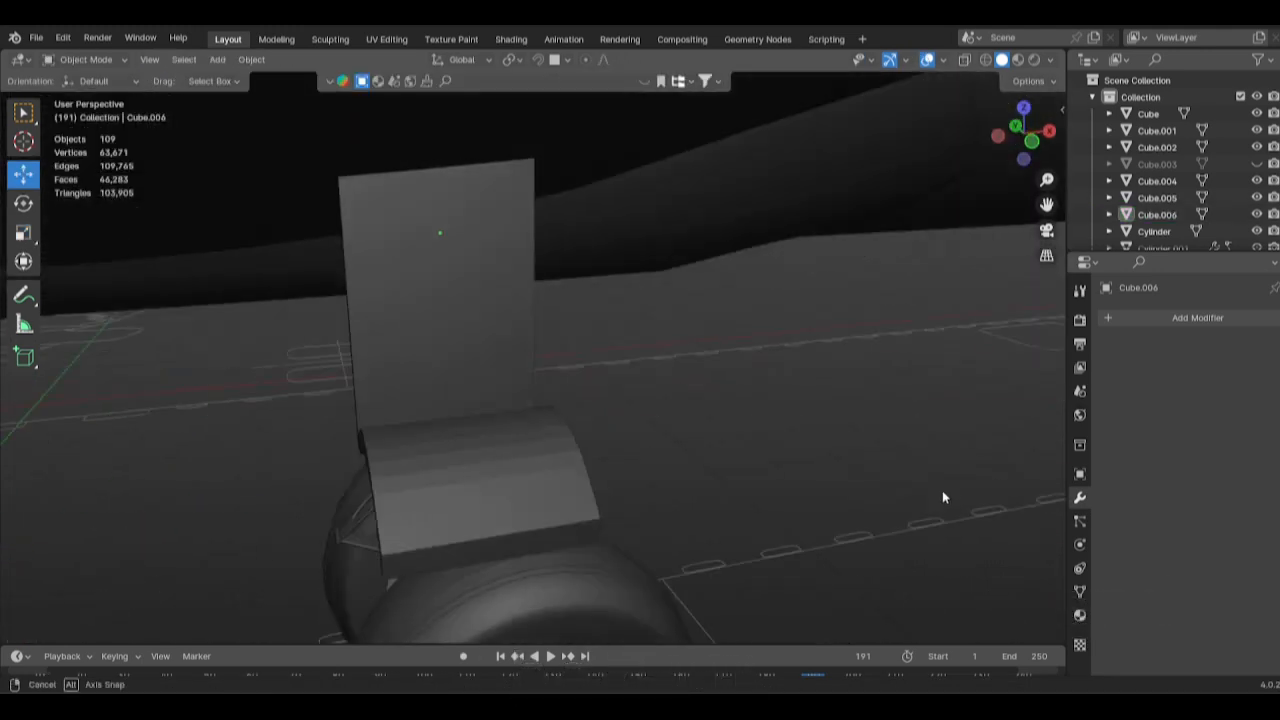
# Apply auto smooth shading to the gear door and realign it over the strut in the front view.
pyautogui.rightClick(487, 441)
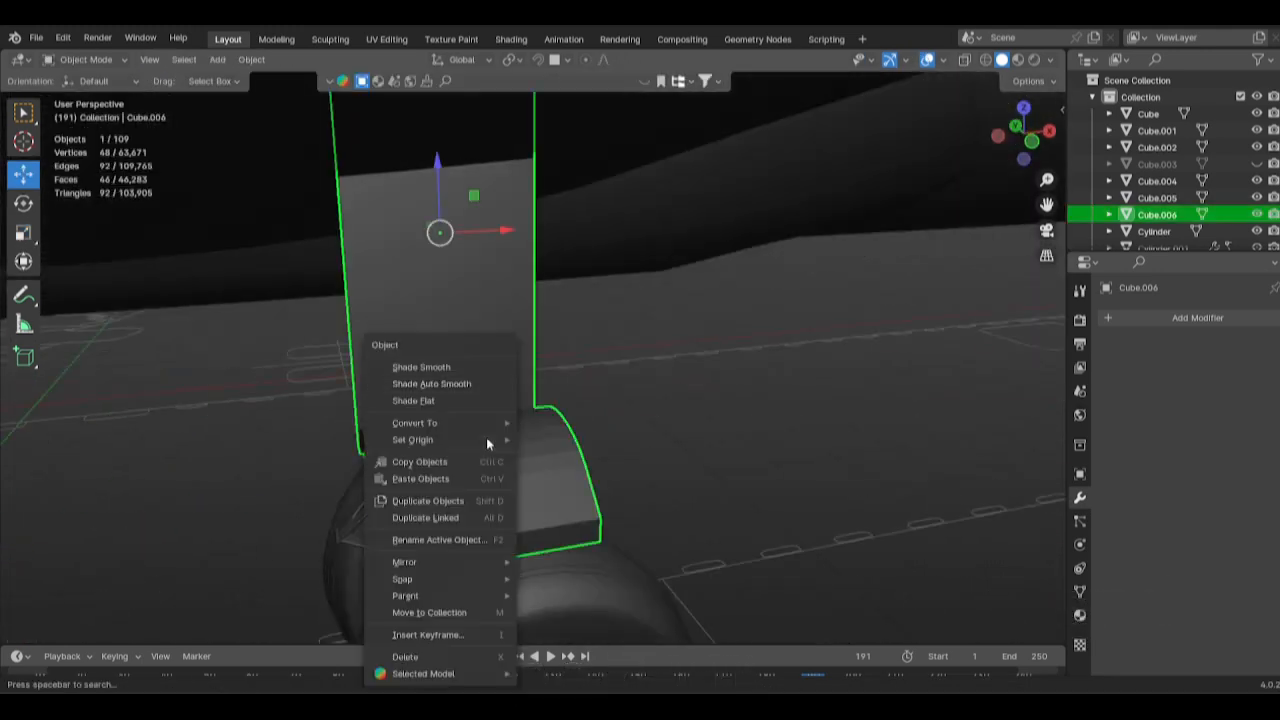
pyautogui.click(488, 382)
pyautogui.press('KP_3')
pyautogui.press('KP_1')
pyautogui.press('g')
pyautogui.click(797, 380)
pyautogui.press('g')
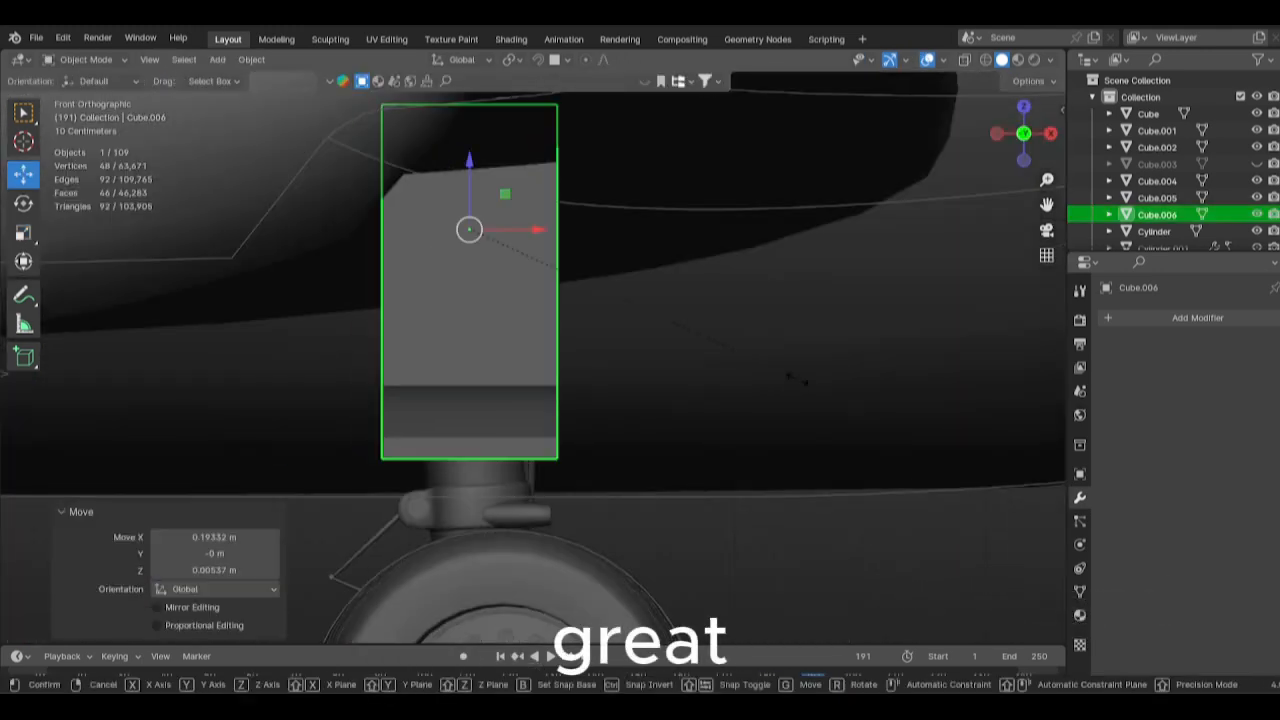
pyautogui.click(897, 390)
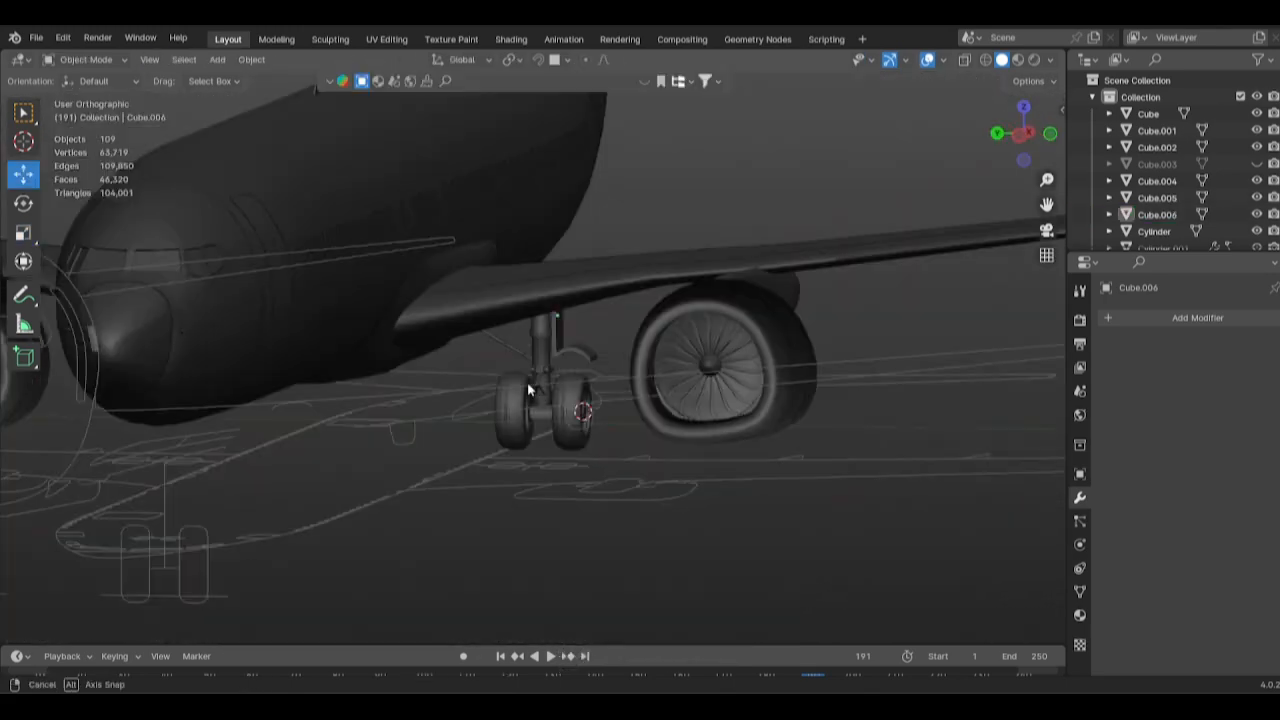
# Scale the two torque-link arms and their lower pivot pin together by 1.458 along Y.
pyautogui.moveTo(527, 382)
pyautogui.mouseDown(button='middle')
pyautogui.moveTo(475, 413)
pyautogui.moveTo(529, 426)
pyautogui.moveTo(628, 359)
pyautogui.moveTo(612, 374)
pyautogui.mouseUp(button='middle')
pyautogui.scroll(7, 529, 426)
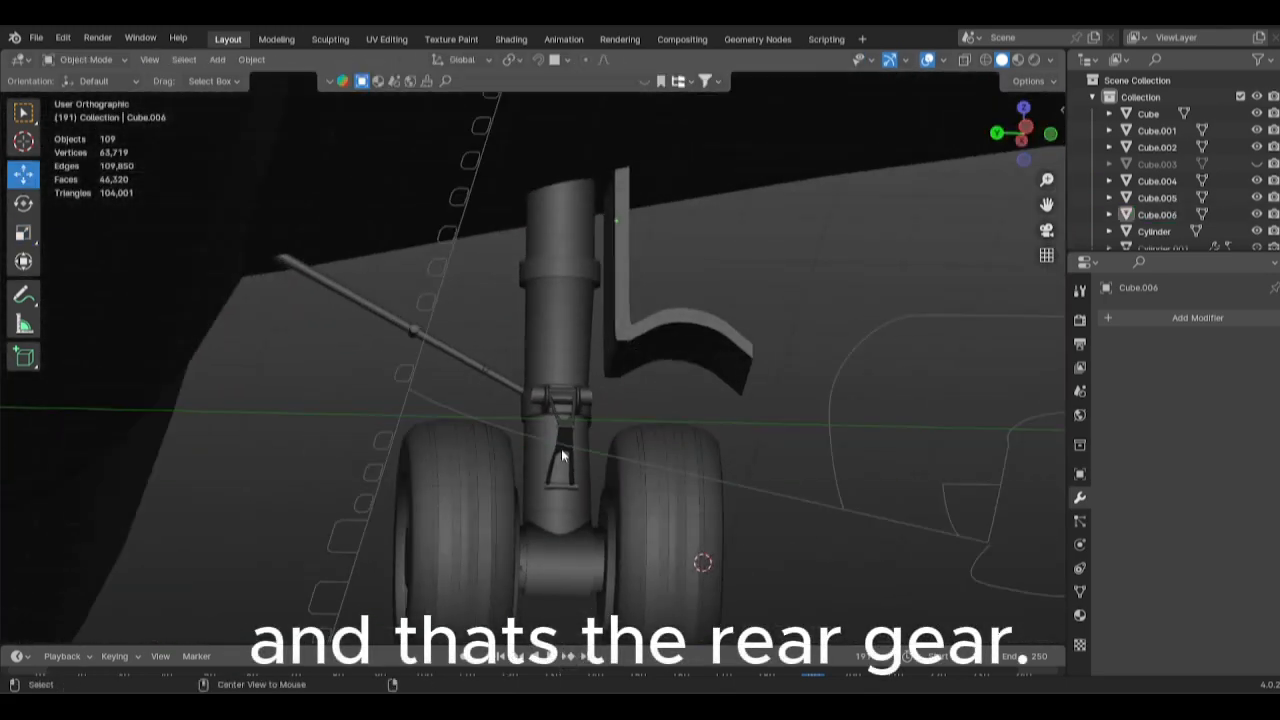
pyautogui.keyDown('alt'); pyautogui.middleClick(561, 450); pyautogui.keyUp('alt')
pyautogui.press('z')
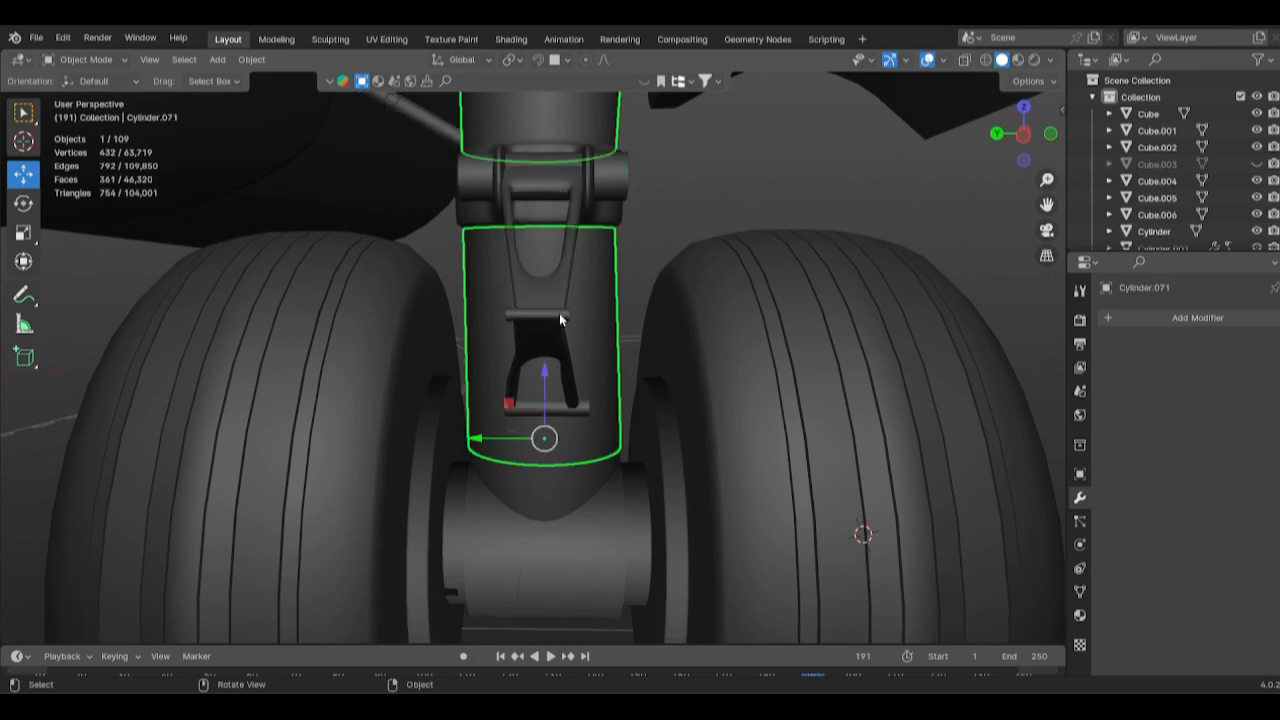
pyautogui.moveTo(585, 402); pyautogui.dragTo(617, 302, button='middle')
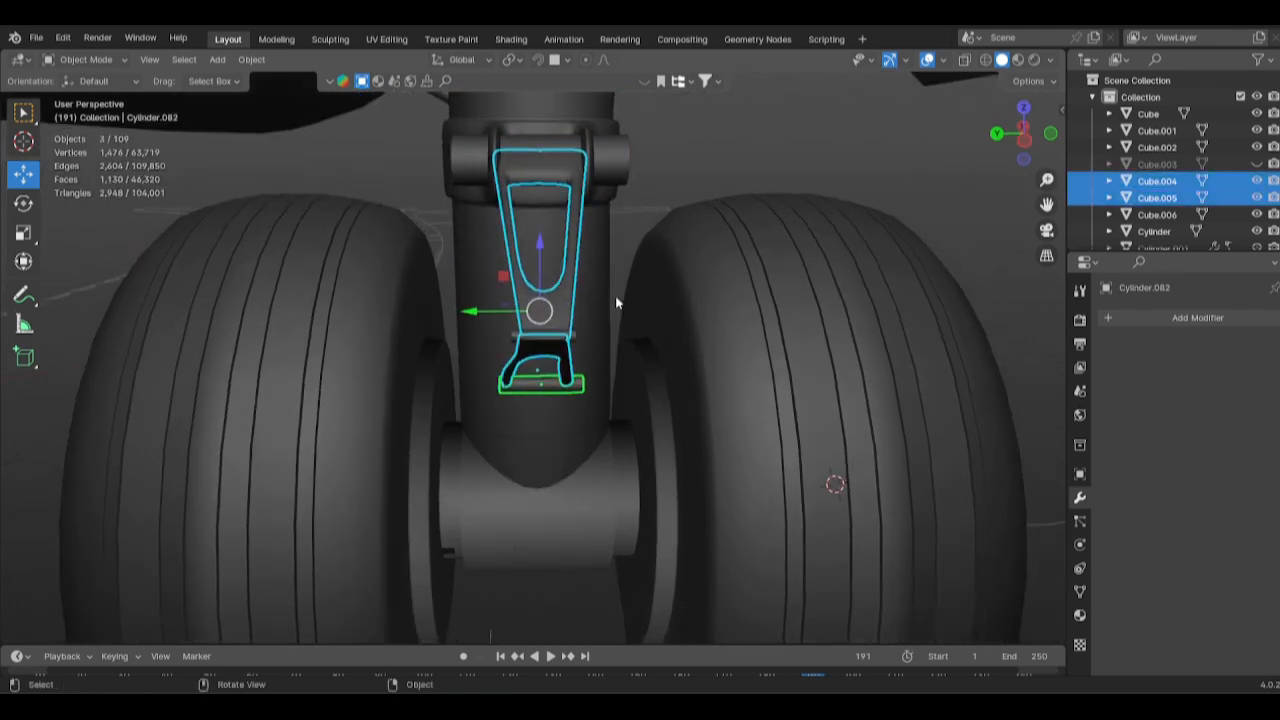
pyautogui.press('s')
pyautogui.press('y')
pyautogui.click(812, 228)
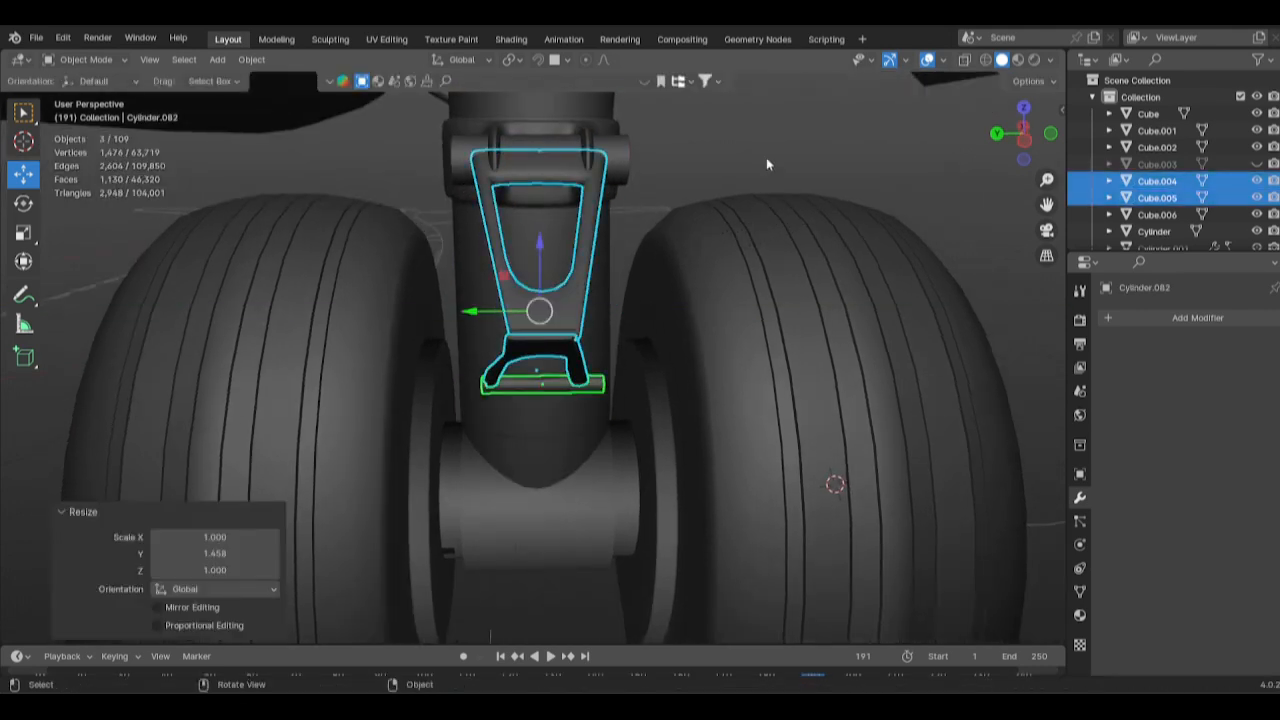
pyautogui.hotkey('alt', 'a')
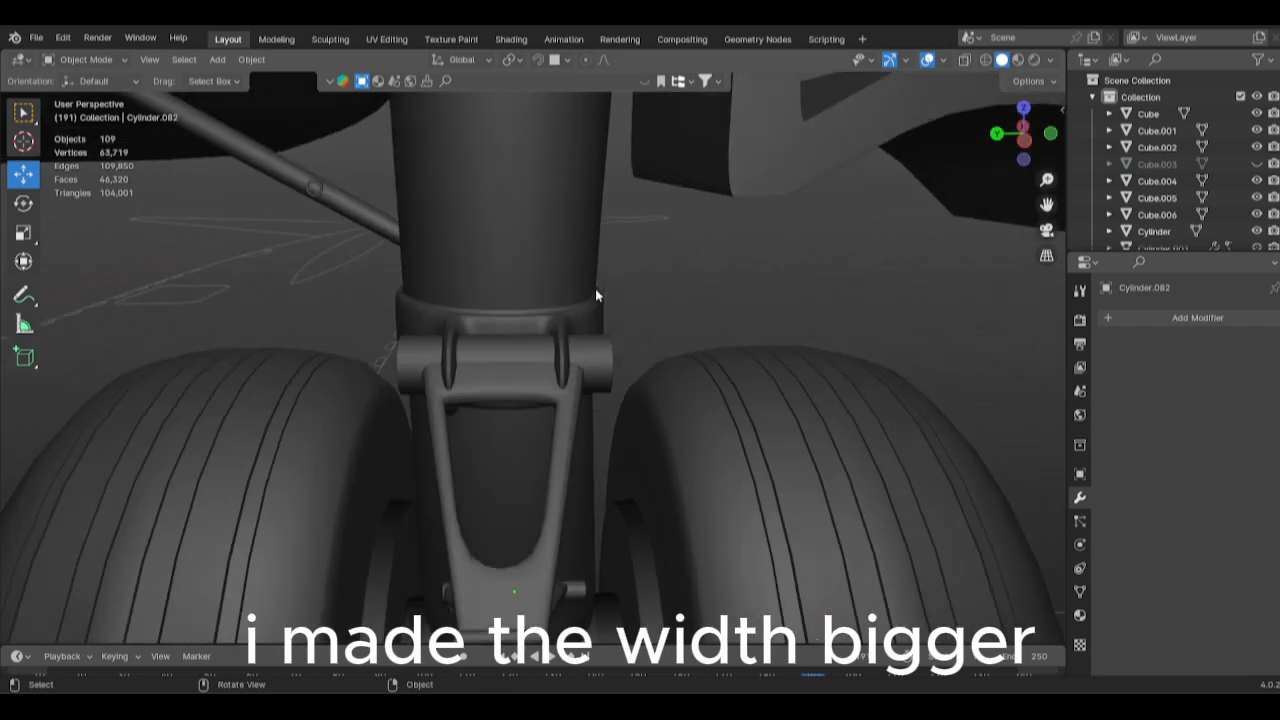
# Open the hinge pin and its collar bracket above the torque links for mesh editing.
pyautogui.click(606, 350)
pyautogui.press('Tab')
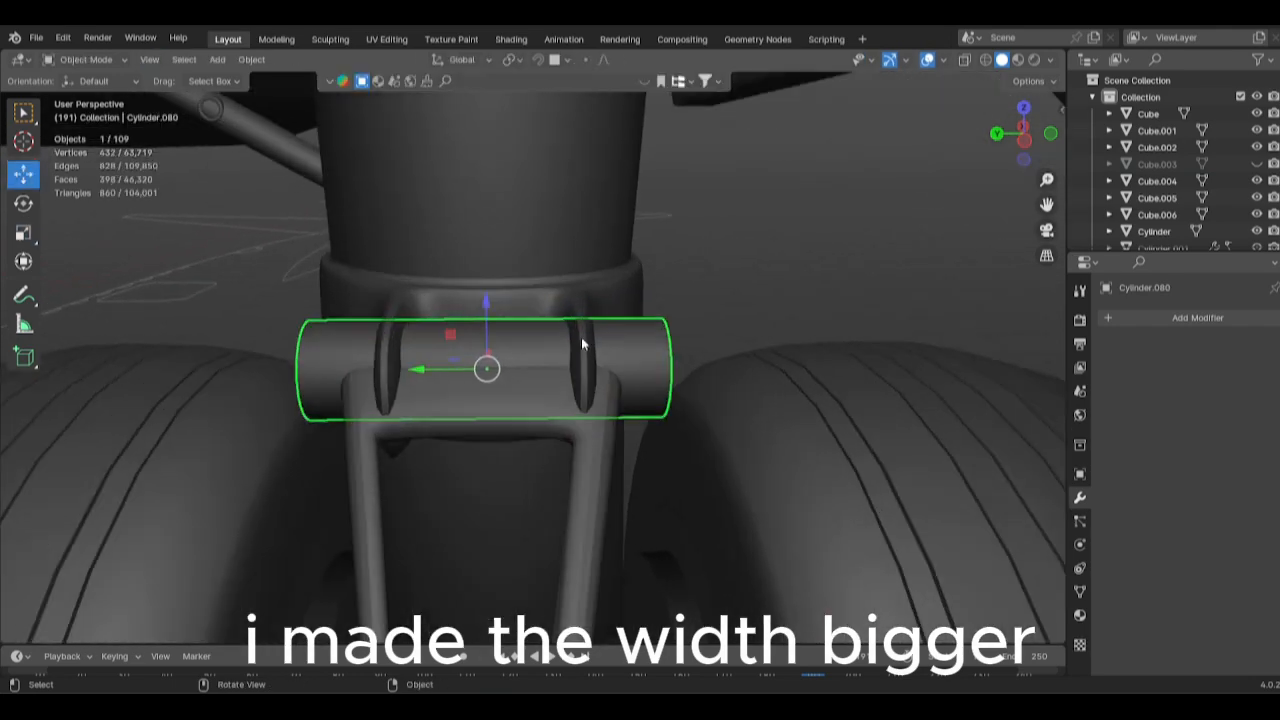
pyautogui.click(580, 342)
pyautogui.press('Tab')
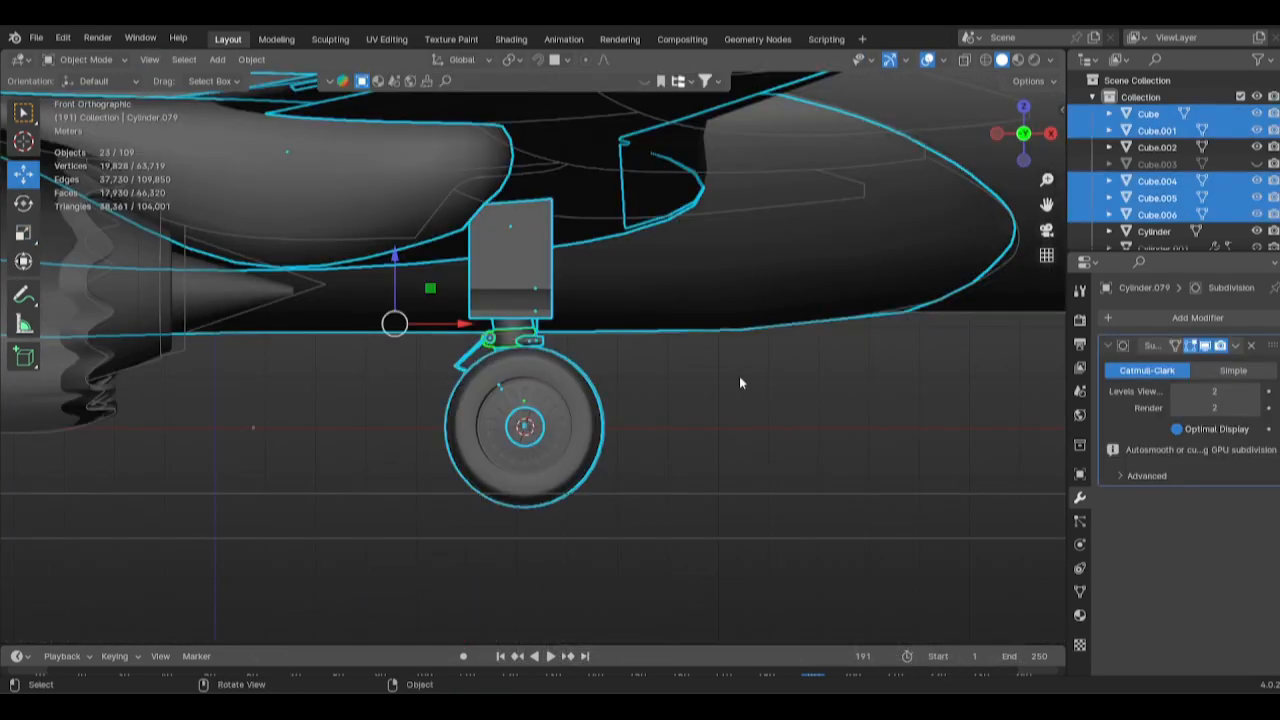
# Duplicate the entire main gear assembly and move the copy about 16.1 m along Y under the opposite wing.
pyautogui.scroll(-5, 764, 373)
pyautogui.scroll(5, 865, 390)
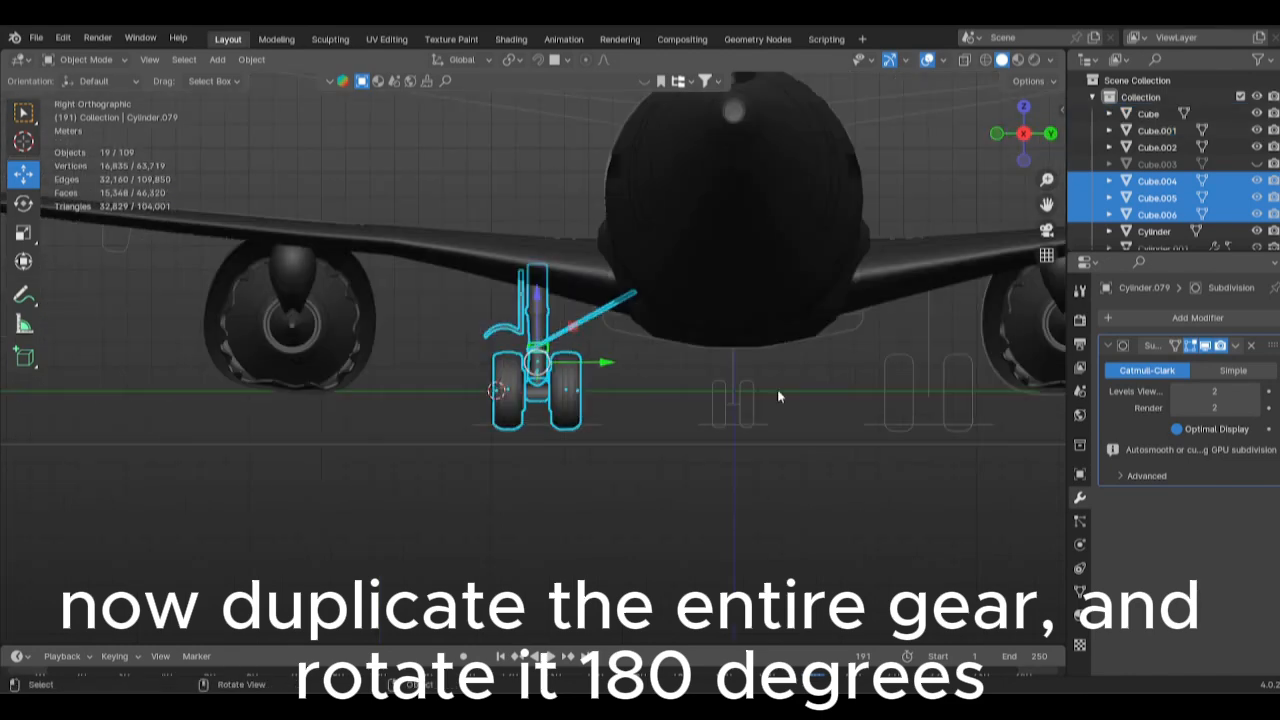
pyautogui.hotkey('shift', 'd')
pyautogui.press('y')
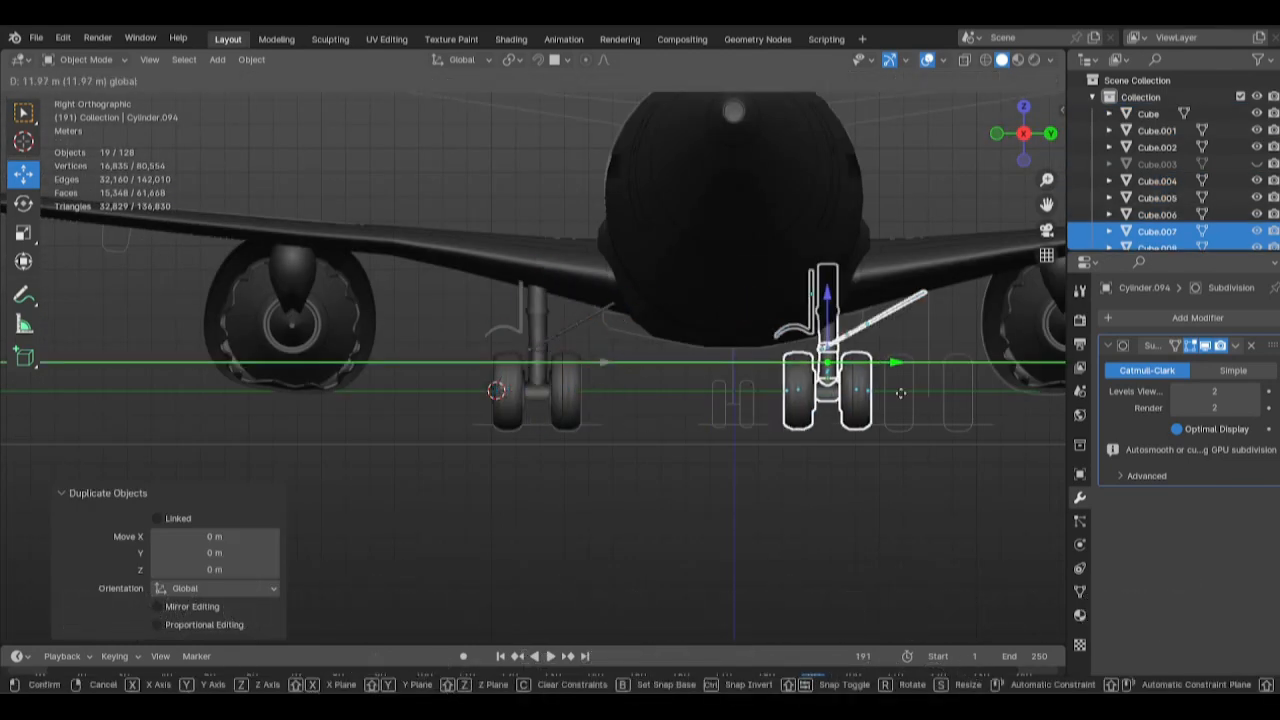
pyautogui.click(967, 407)
# Rotate the copied gear 180° about the vertical axis and position it according to the blueprint.
pyautogui.press('KP_7')
pyautogui.write('r')
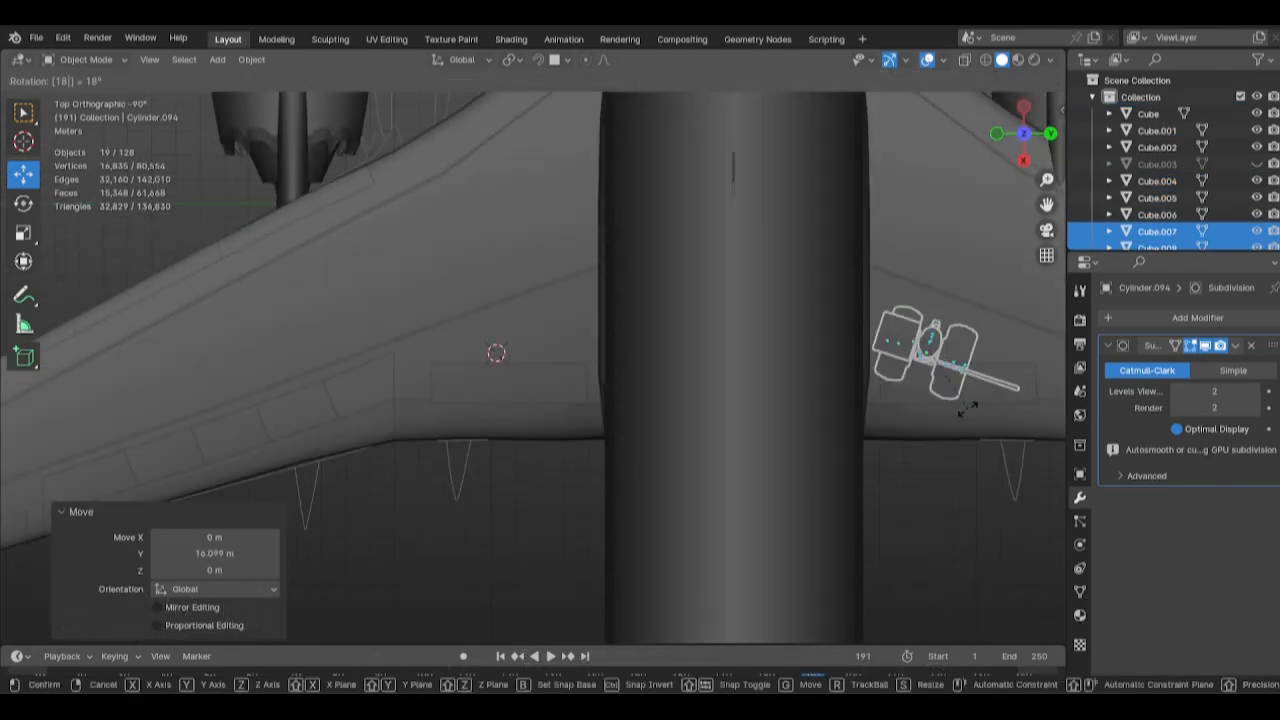
pyautogui.write('180')
pyautogui.press('Return')
pyautogui.moveTo(967, 407); pyautogui.dragTo(934, 453, button='middle')
pyautogui.press('KP_3')
pyautogui.scroll(8, 704, 375)
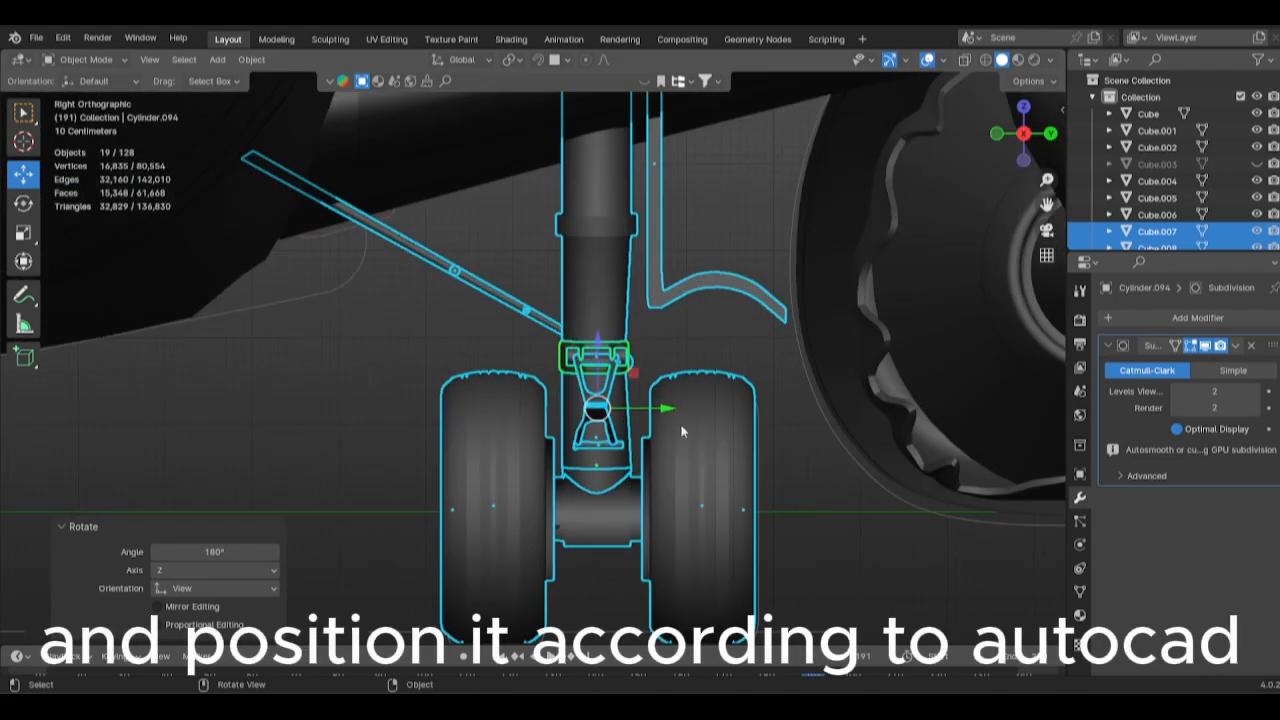
pyautogui.moveTo(662, 410); pyautogui.dragTo(664, 438)
# Rotate the copied gear's torque links, pins and collar bracket in the top view so they face the front.
pyautogui.scroll(3, 661, 430)
pyautogui.moveTo(657, 430); pyautogui.dragTo(676, 543, button='middle')
pyautogui.click(707, 453)
pyautogui.scroll(4, 690, 425)
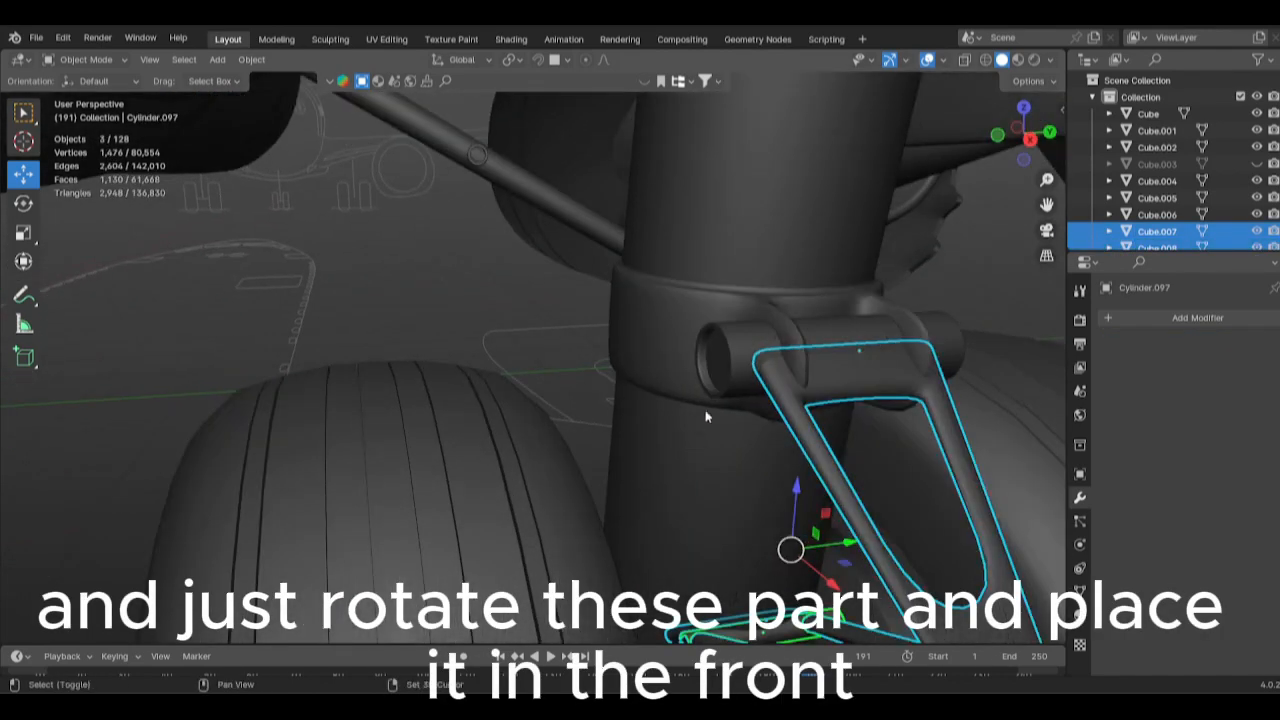
pyautogui.moveTo(750, 362); pyautogui.dragTo(760, 400, button='middle')
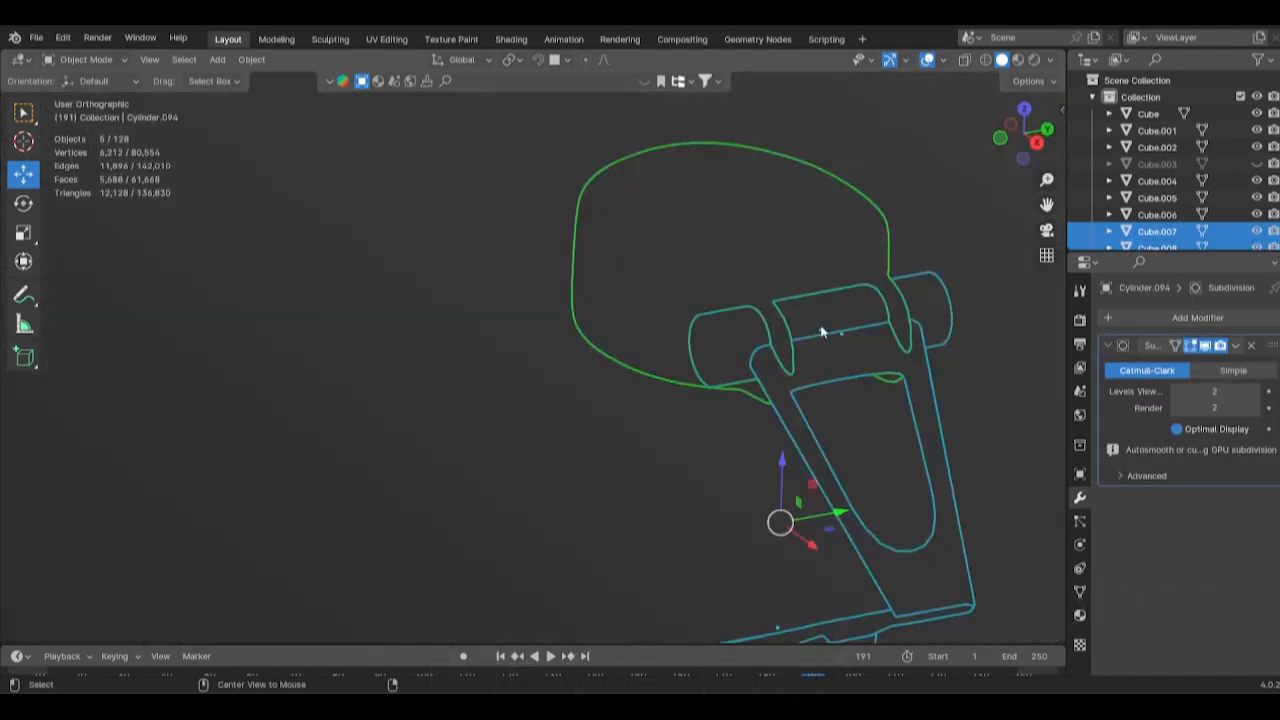
pyautogui.press('KP_7')
pyautogui.write('r1')
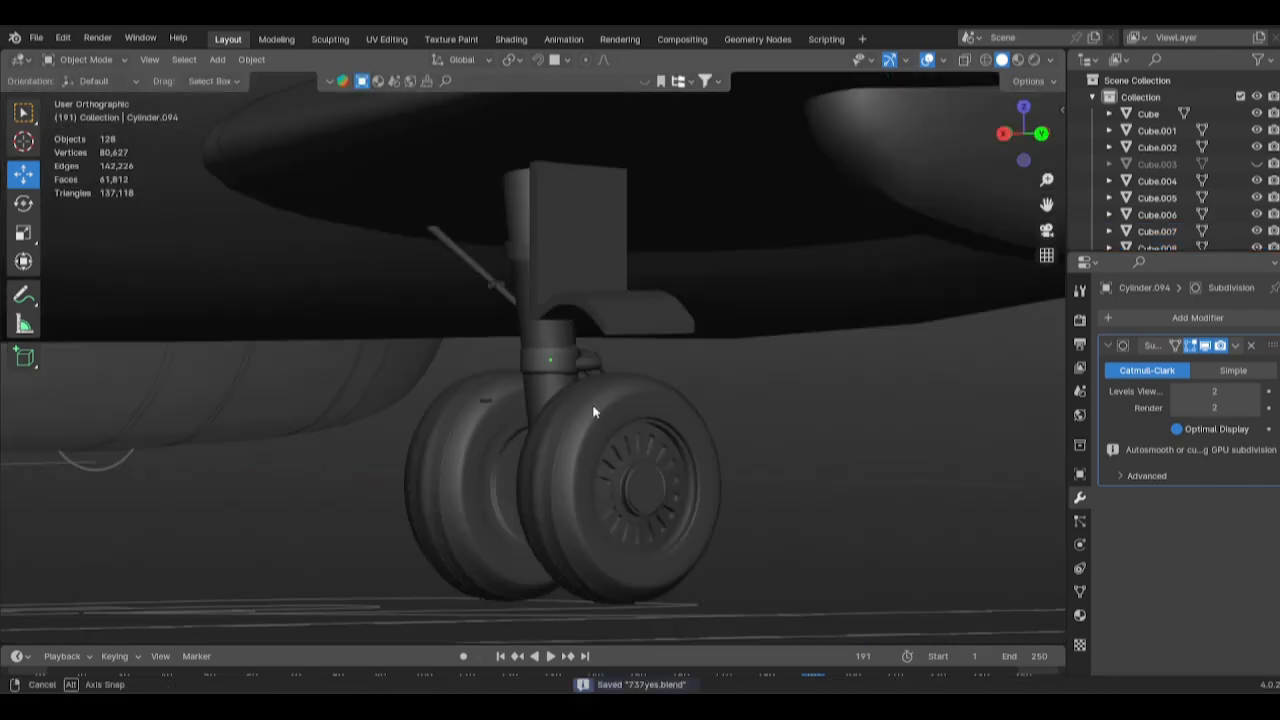
pyautogui.moveTo(594, 409); pyautogui.dragTo(763, 406, button='middle')
pyautogui.press('x')
pyautogui.click(683, 400)
pyautogui.scroll(2, 690, 402)
pyautogui.scroll(3, 714, 380)
pyautogui.hotkey('ctrl', 'z')
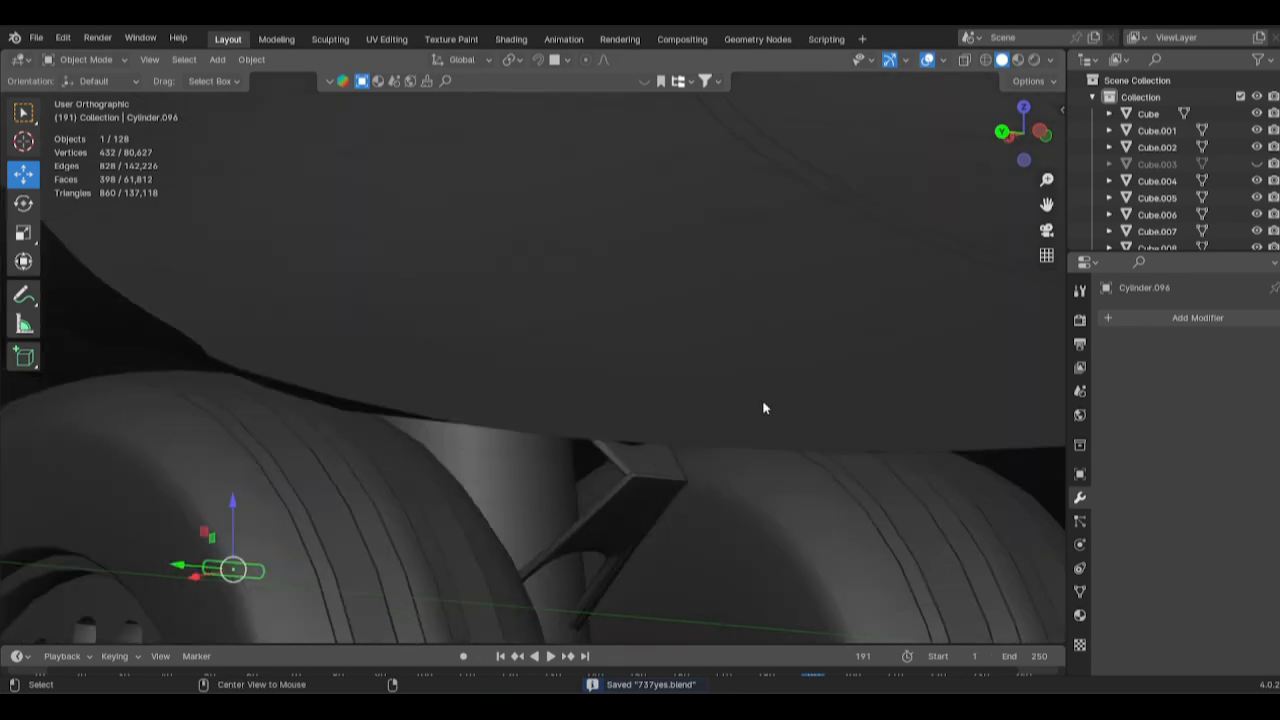
# Duplicate a main gear wheel and shift the copy forward toward the nose in the front view.
pyautogui.hotkey('alt', 'a')
pyautogui.press('KP_1')
pyautogui.scroll(-12, 363, 386)
pyautogui.keyDown('shift'); pyautogui.moveTo(14, 525); pyautogui.dragTo(283, 500, button='middle'); pyautogui.keyUp('shift')
pyautogui.scroll(4, 811, 446)
pyautogui.scroll(-7, 811, 446)
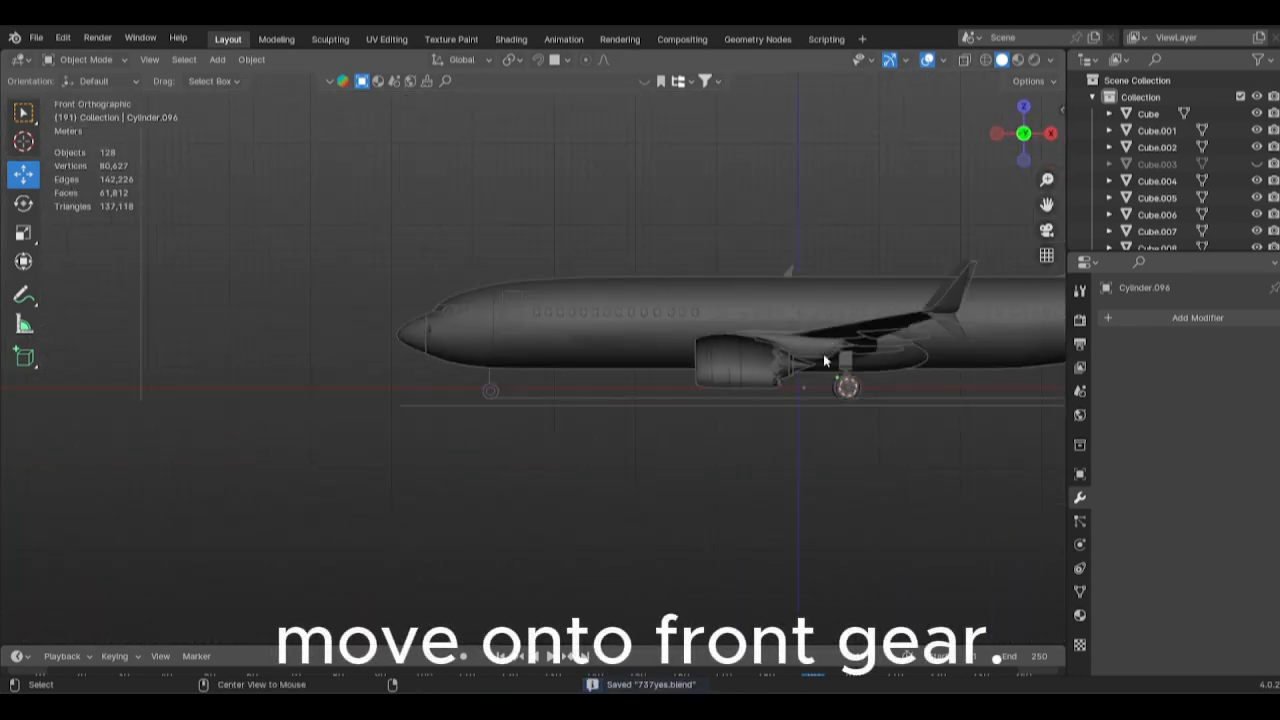
pyautogui.keyDown('alt'); pyautogui.middleClick(809, 374); pyautogui.keyUp('alt')
pyautogui.scroll(13, 713, 461)
pyautogui.click(917, 411)
pyautogui.scroll(-5, 920, 411)
pyautogui.hotkey('shift', 'd')
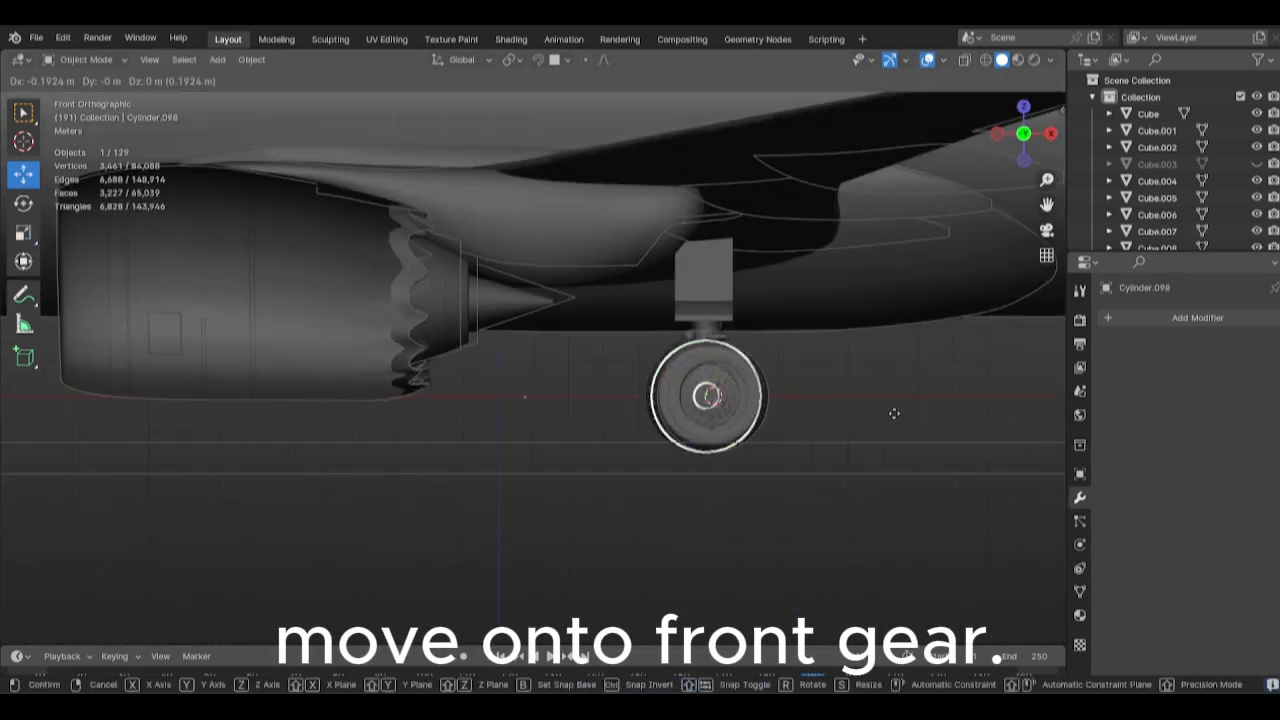
pyautogui.click(275, 411)
# Move the wheel copy about 24.4 m along negative X to the nose gear outline.
pyautogui.scroll(-3, 165, 413)
pyautogui.keyDown('shift'); pyautogui.moveTo(533, 438); pyautogui.dragTo(708, 442, button='middle'); pyautogui.keyUp('shift')
pyautogui.moveTo(708, 442); pyautogui.dragTo(946, 444, button='middle')
pyautogui.press('KP_1')
pyautogui.press('g')
pyautogui.press('x')
pyautogui.click(386, 435)
# Scale the wheel copy down, align it with the blueprint's nose wheel circle, and fine-tune its size by 1.006.
pyautogui.keyDown('shift'); pyautogui.moveTo(386, 435); pyautogui.dragTo(771, 355, button='middle'); pyautogui.keyUp('shift')
pyautogui.scroll(7, 771, 412)
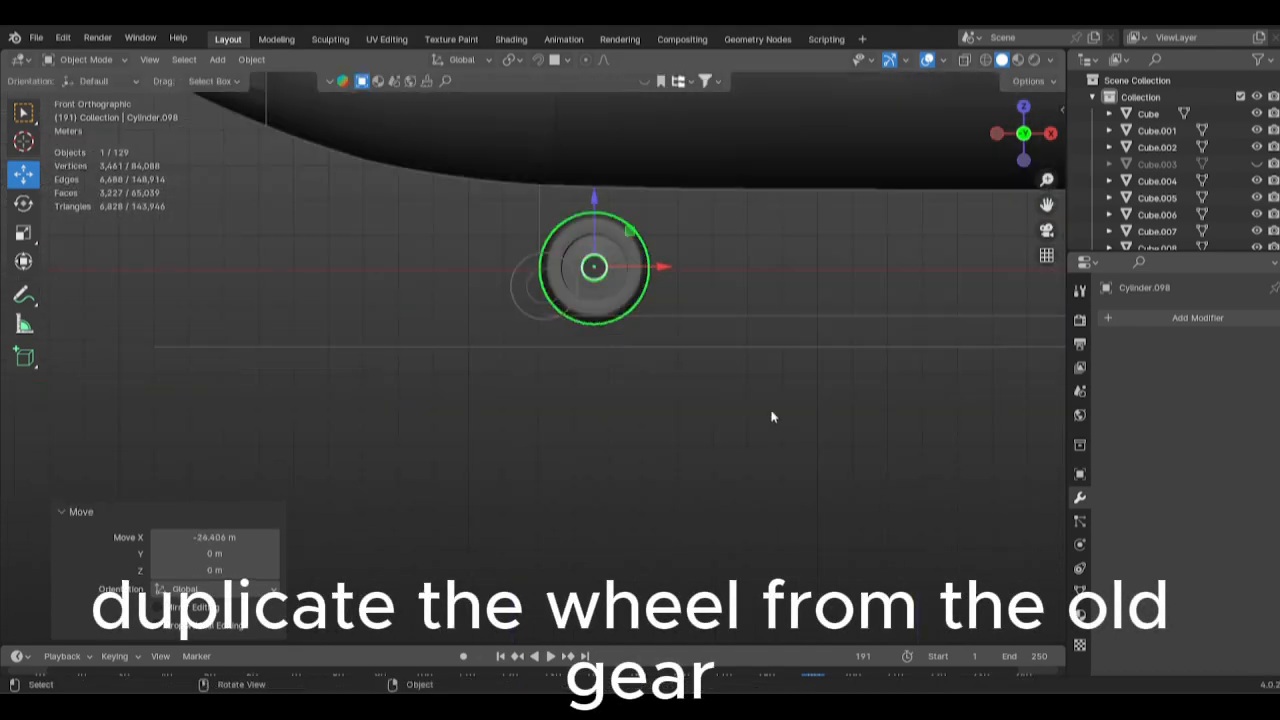
pyautogui.press('s')
pyautogui.click(713, 273)
pyautogui.keyDown('shift'); pyautogui.moveTo(960, 158); pyautogui.dragTo(882, 358, button='middle'); pyautogui.keyUp('shift')
pyautogui.press('g')
pyautogui.click(770, 395)
pyautogui.scroll(3, 766, 409)
pyautogui.press('s')
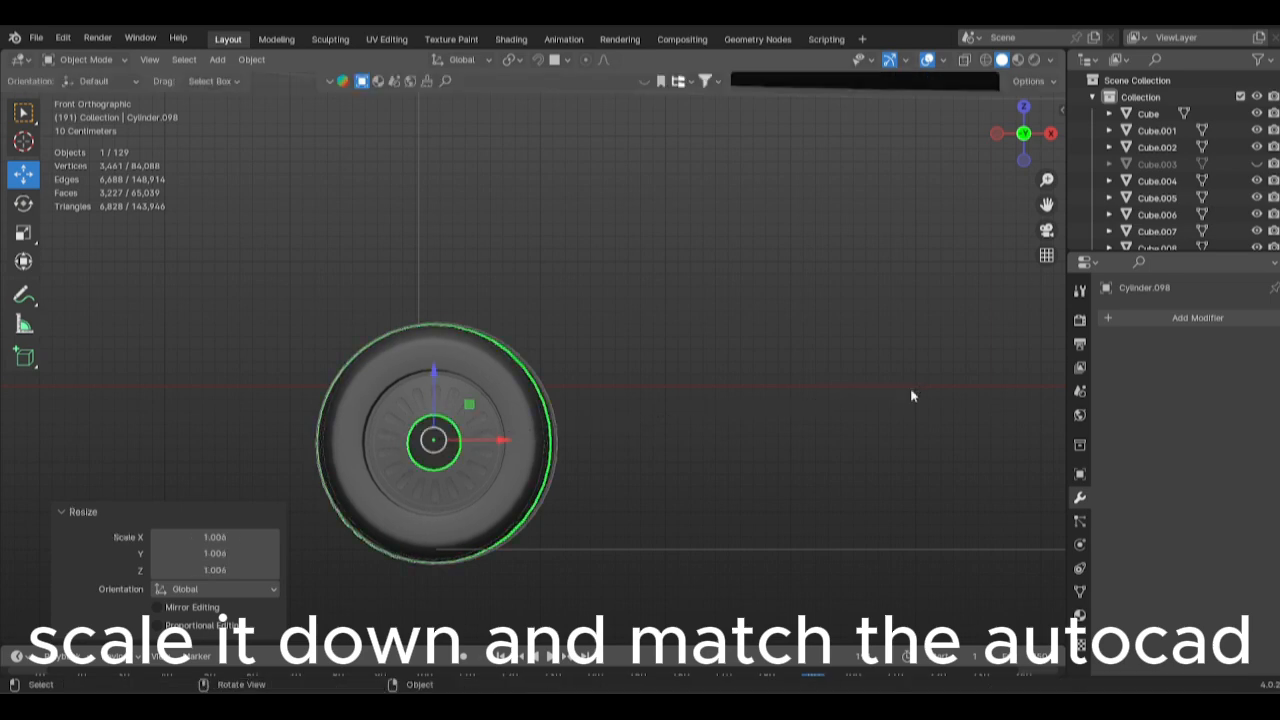
# Open the wheel copy's mesh for editing and select a face of its slotted rim.
pyautogui.press('Tab')
pyautogui.scroll(3, 535, 353)
pyautogui.keyDown('shift'); pyautogui.moveTo(535, 353); pyautogui.dragTo(672, 256, button='middle'); pyautogui.keyUp('shift')
pyautogui.hotkey('shift', 'z')
pyautogui.moveTo(408, 350); pyautogui.dragTo(480, 469)
pyautogui.hotkey('shift', 'z')
pyautogui.scroll(5, 600, 449)
pyautogui.moveTo(502, 342); pyautogui.dragTo(547, 366, button='middle')
pyautogui.click(545, 373)
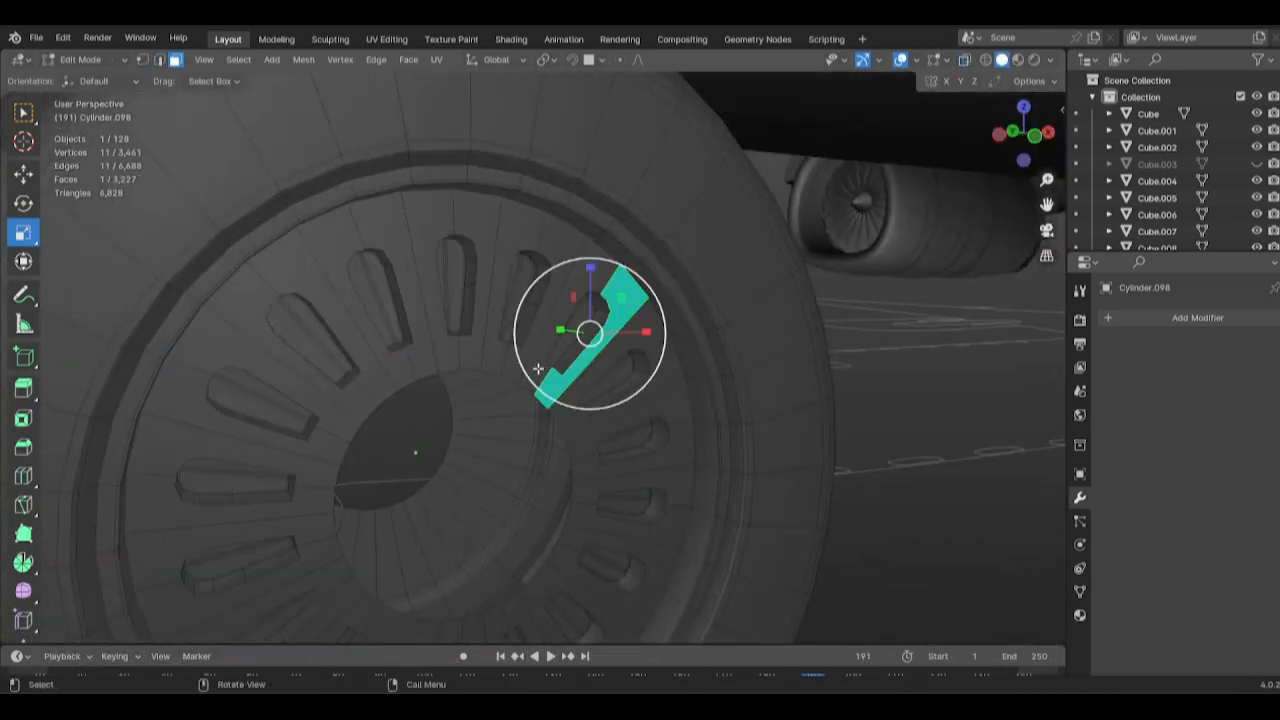
# Select the faces of the slotted rim disc, excluding the surrounding tire faces, and delete them.
pyautogui.press('KP_3')
pyautogui.hotkey('shift', 'z')
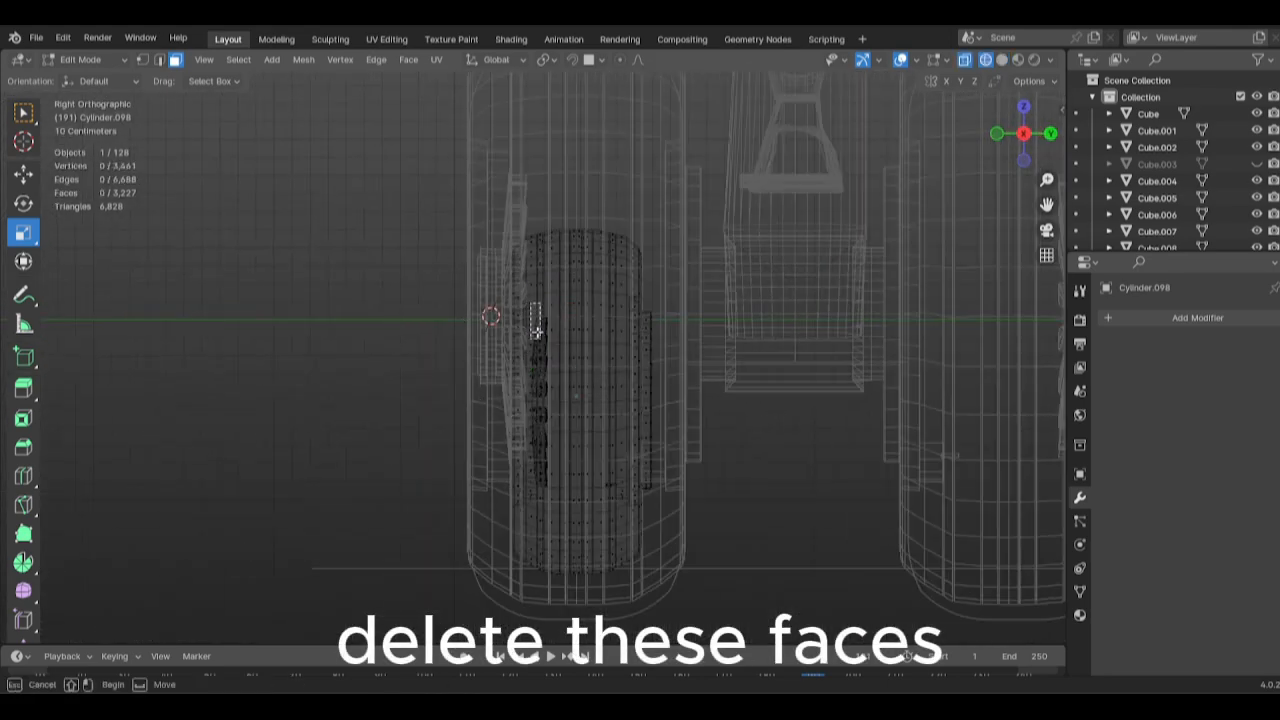
pyautogui.moveTo(585, 502); pyautogui.dragTo(585, 503)
pyautogui.hotkey('shift', 'z')
pyautogui.moveTo(585, 503); pyautogui.dragTo(603, 470, button='middle')
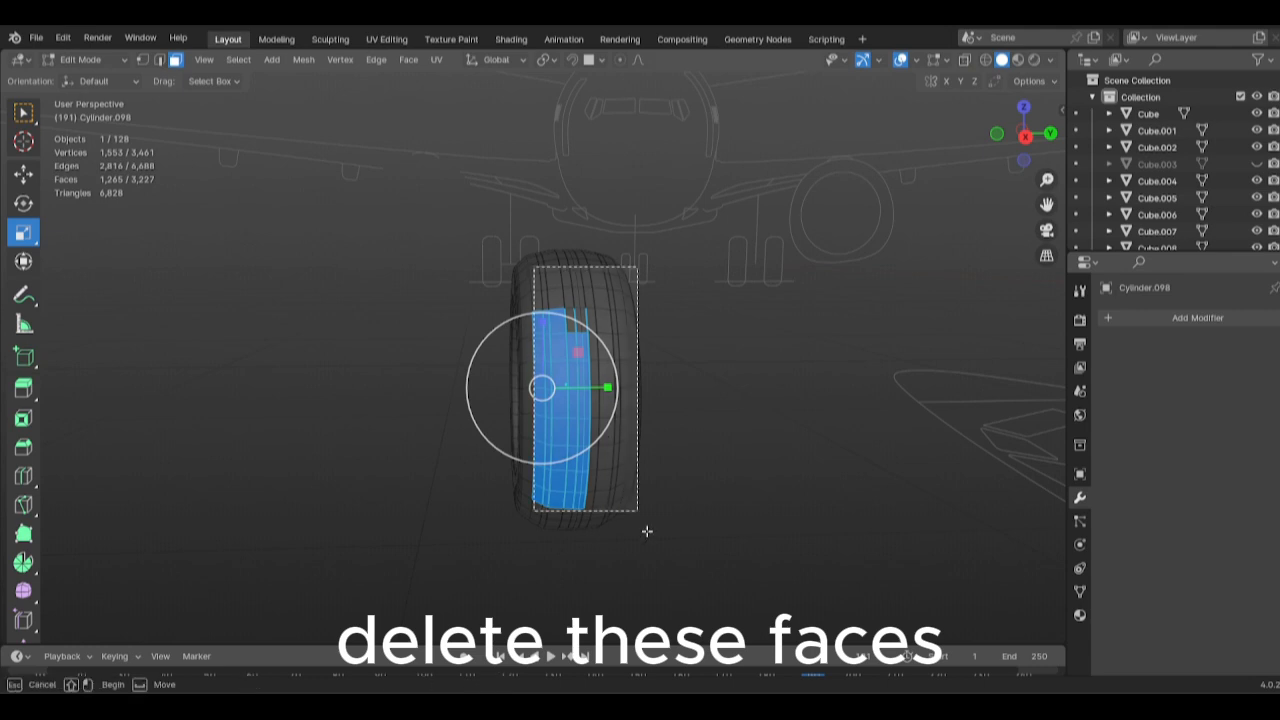
pyautogui.keyDown('ctrl'); pyautogui.moveTo(647, 531); pyautogui.dragTo(654, 562); pyautogui.keyUp('ctrl')
pyautogui.press('KP_1')
pyautogui.press('z')
pyautogui.click(489, 351)
pyautogui.keyDown('ctrl'); pyautogui.moveTo(597, 266); pyautogui.dragTo(765, 567); pyautogui.keyUp('ctrl')
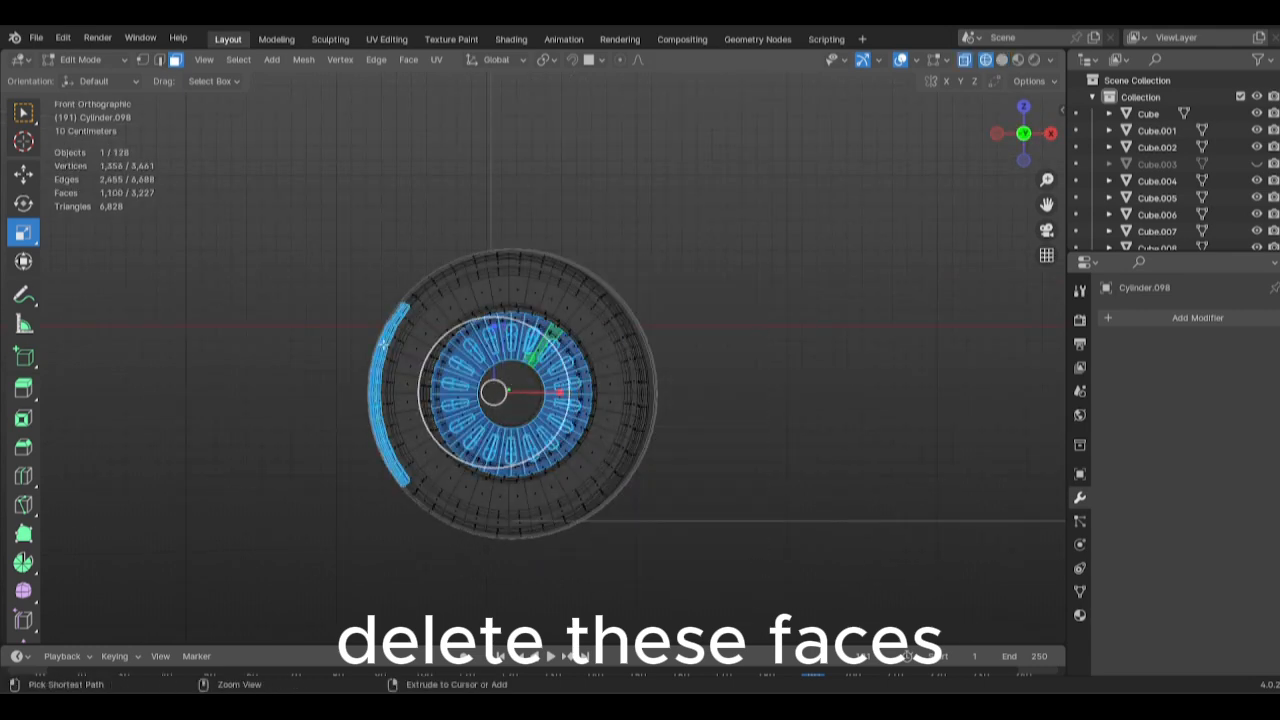
pyautogui.keyDown('ctrl'); pyautogui.moveTo(416, 536); pyautogui.dragTo(416, 536); pyautogui.keyUp('ctrl')
pyautogui.hotkey('shift', 'z')
pyautogui.press('x')
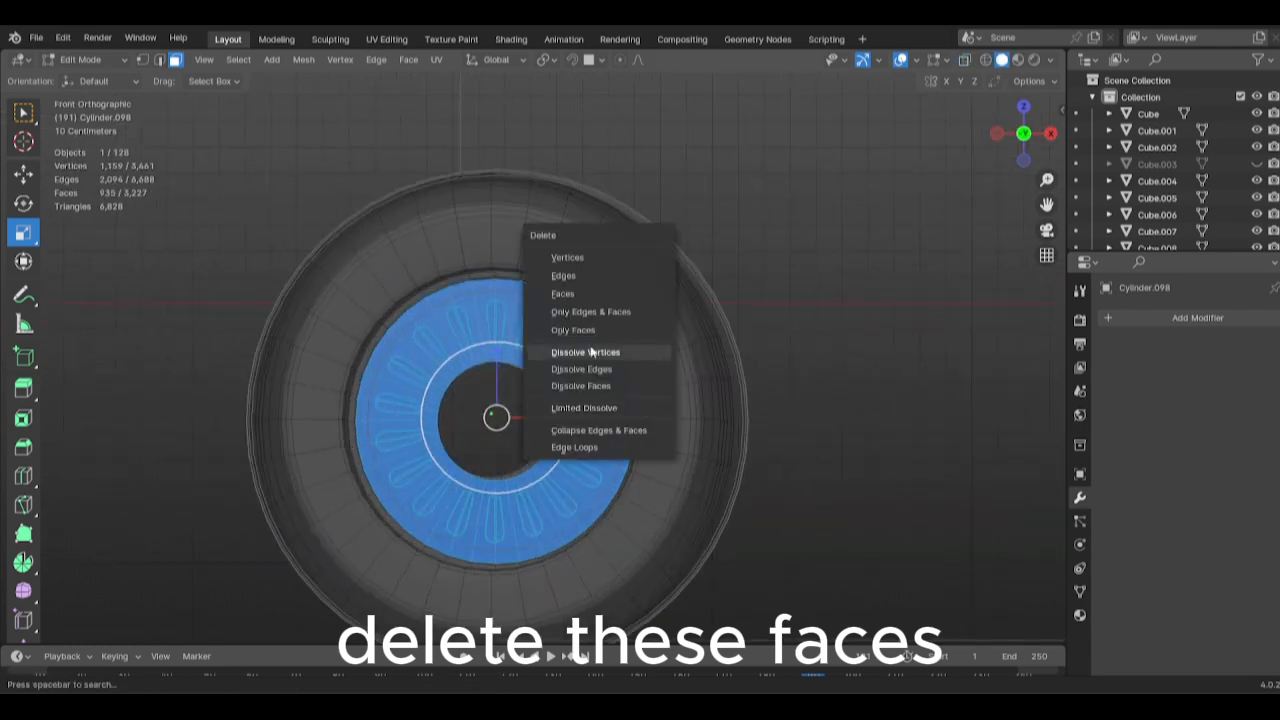
pyautogui.click(600, 291)
# Delete the narrow band of face loops around the inner edge of the nose wheel's sidewall.
pyautogui.moveTo(600, 291); pyautogui.dragTo(261, 424, button='middle')
pyautogui.moveTo(355, 408); pyautogui.dragTo(405, 400, button='middle')
pyautogui.press('Tab')
pyautogui.scroll(4, 405, 405)
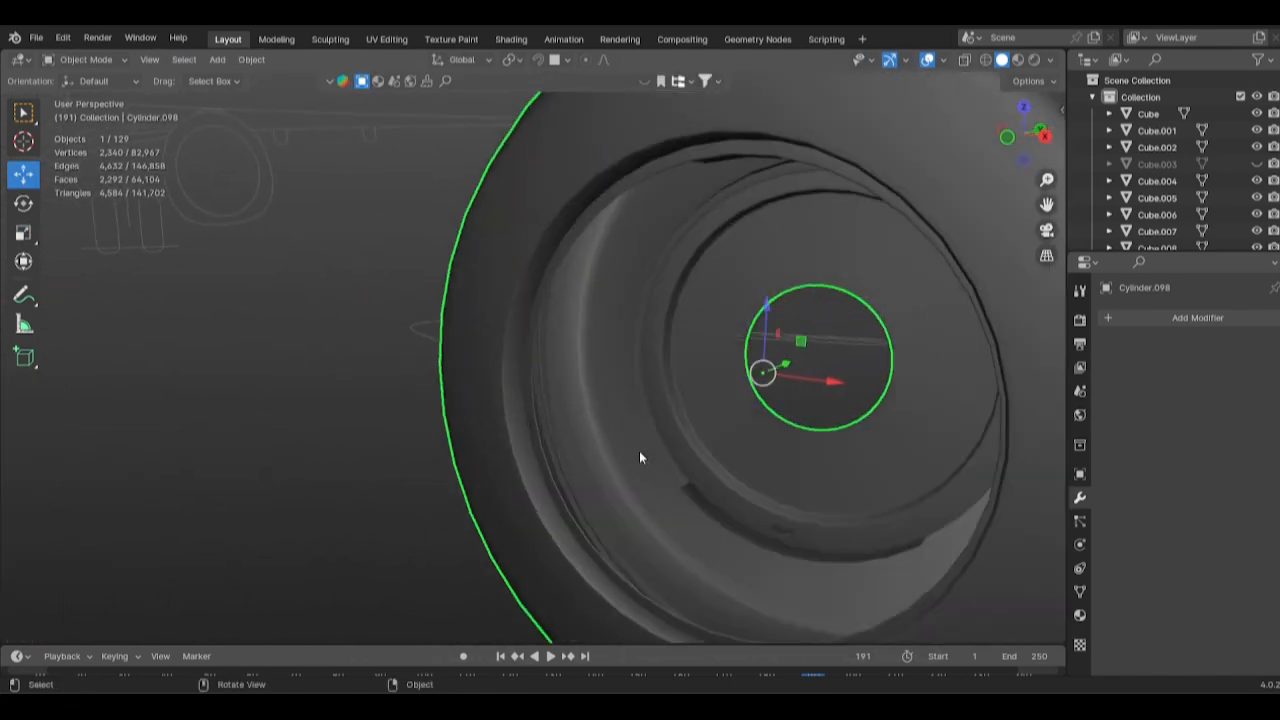
pyautogui.press('Tab')
pyautogui.moveTo(640, 456); pyautogui.dragTo(608, 435, button='middle')
pyautogui.scroll(2, 560, 438)
pyautogui.press('2')
pyautogui.press('3')
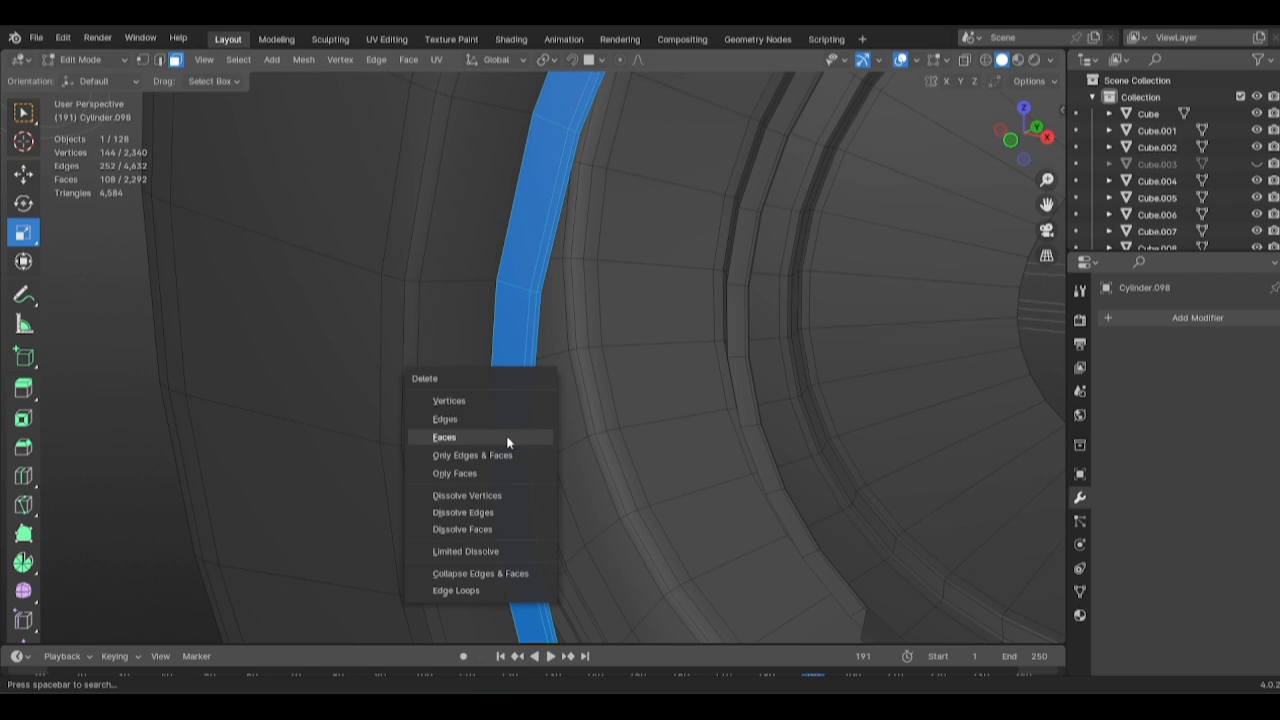
pyautogui.click(507, 438)
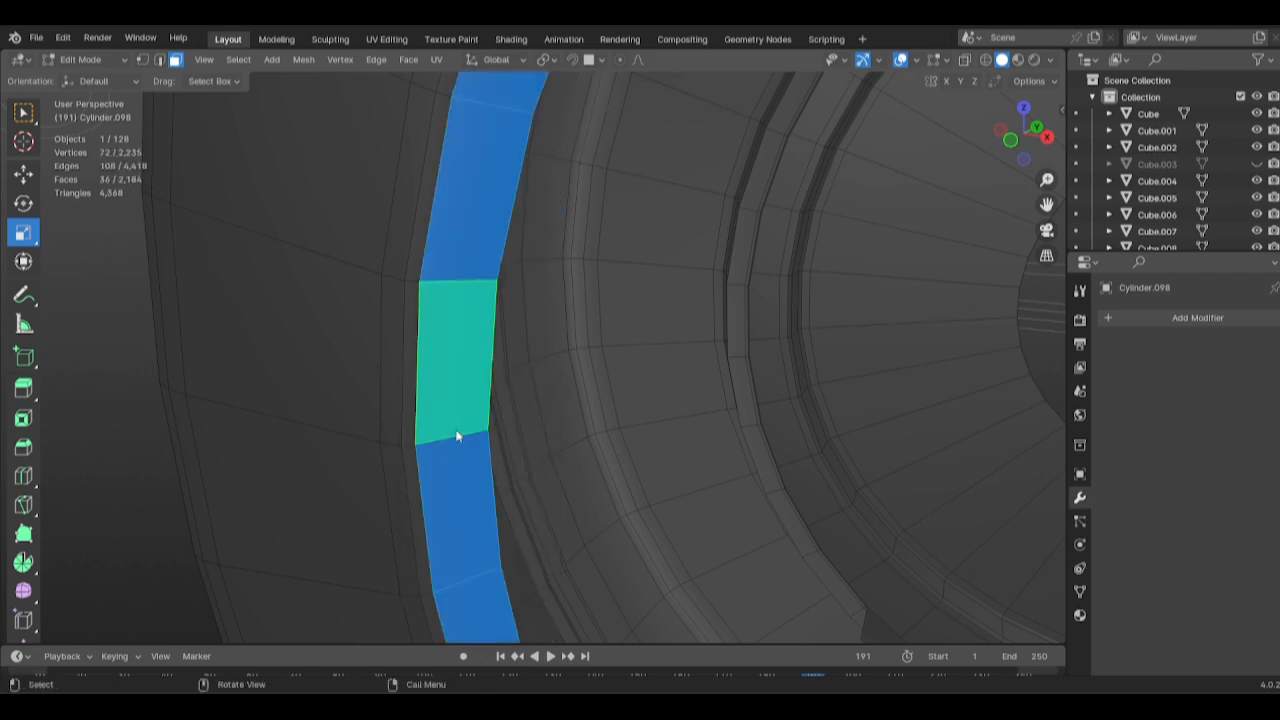
# Fill the open edge loop inside the tire sidewall with a single round face.
pyautogui.keyDown('alt'); pyautogui.click(401, 453); pyautogui.keyUp('alt')
pyautogui.press('f')
pyautogui.scroll(-11, 470, 497)
pyautogui.press('3')
pyautogui.moveTo(745, 458); pyautogui.dragTo(936, 467, button='middle')
pyautogui.press('KP_5')
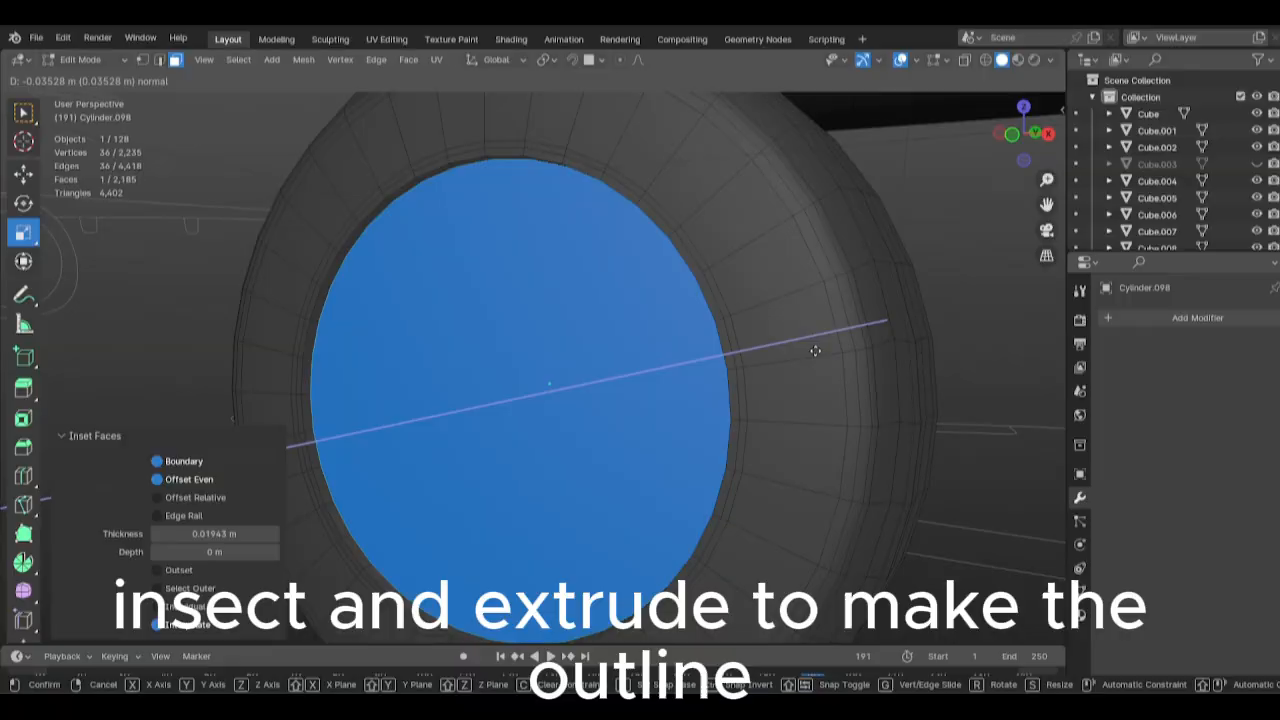
# Inset the round hub face about 0.019 m and extrude it about 0.042 m inward to form the rim outline.
pyautogui.click(816, 350)
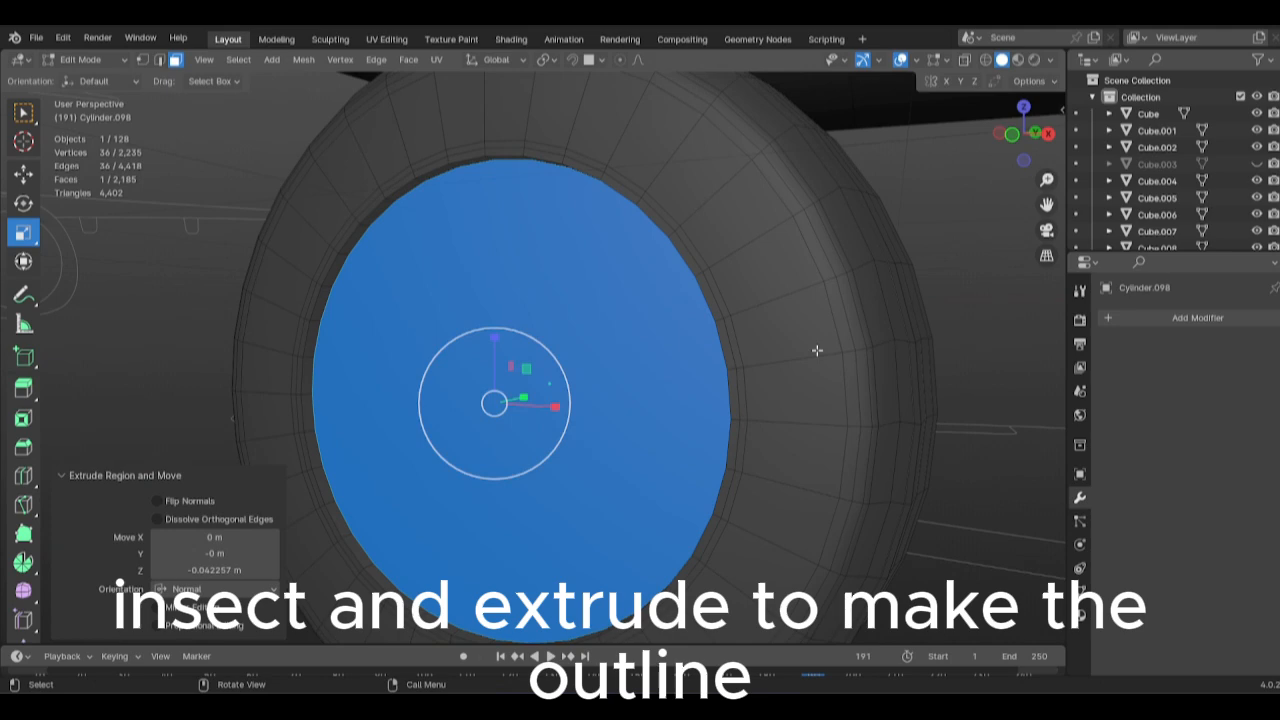
pyautogui.click(808, 349)
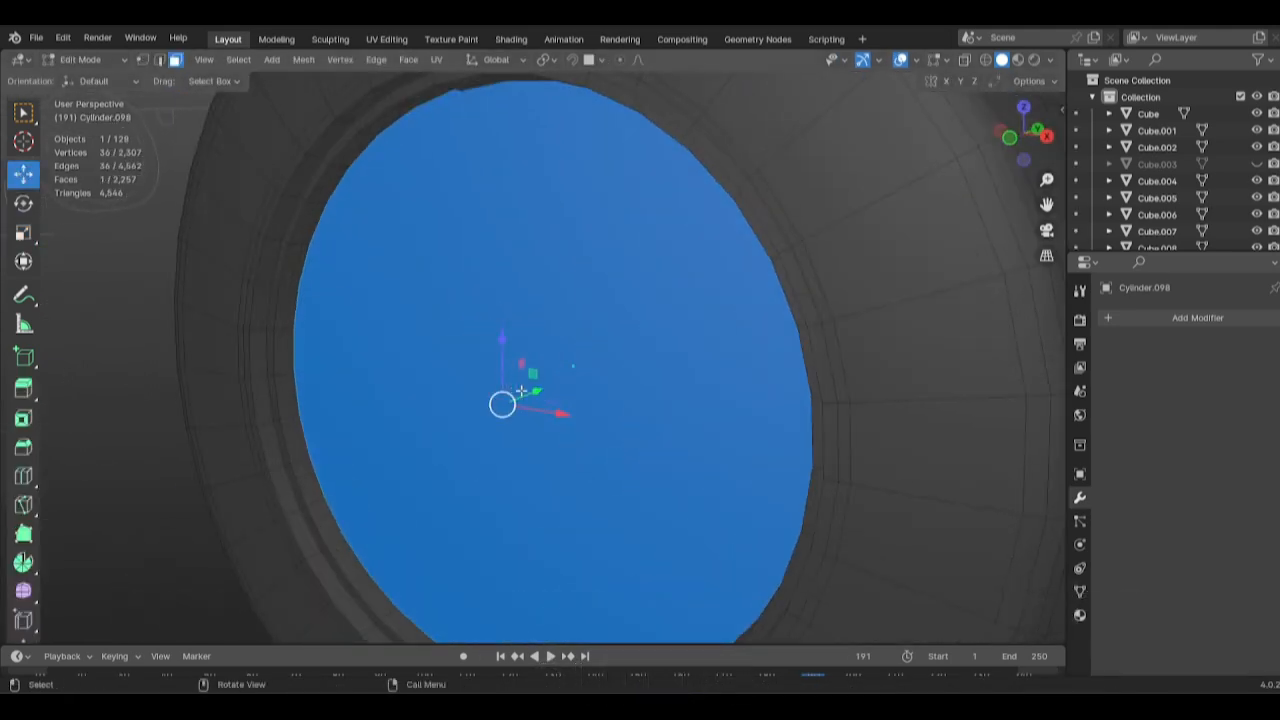
pyautogui.moveTo(521, 390); pyautogui.dragTo(530, 420)
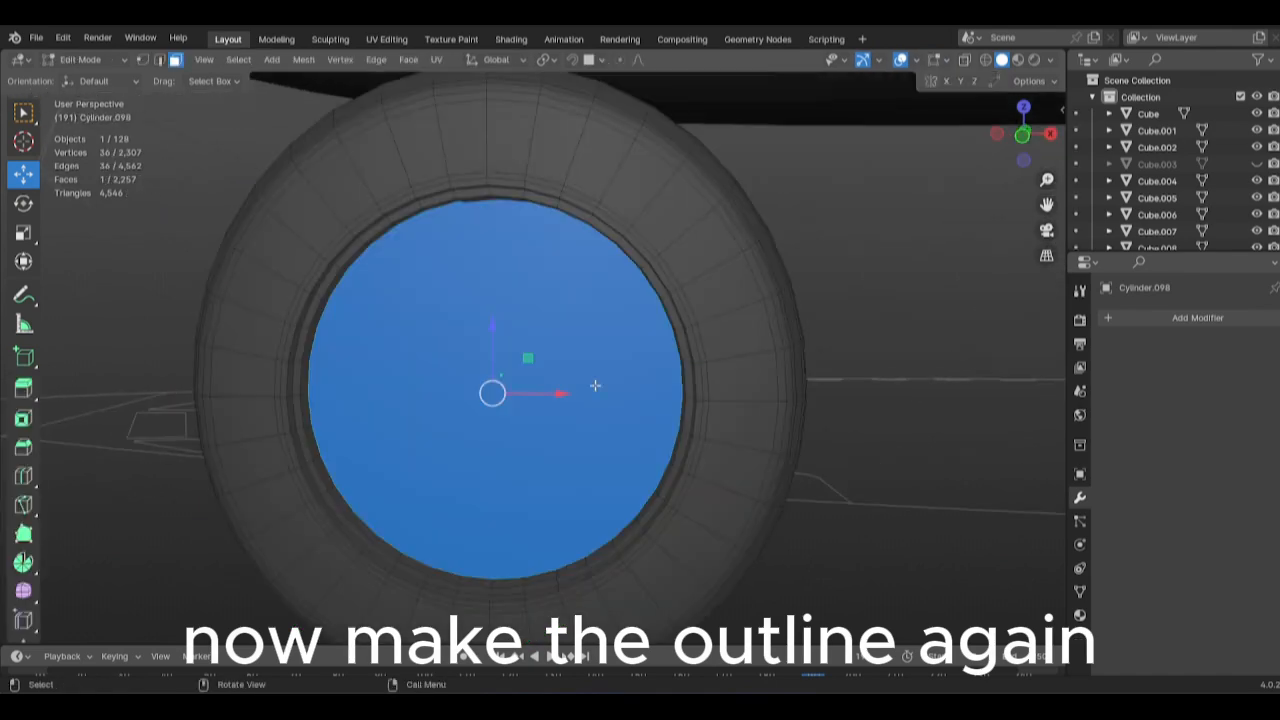
pyautogui.scroll(5, 597, 385)
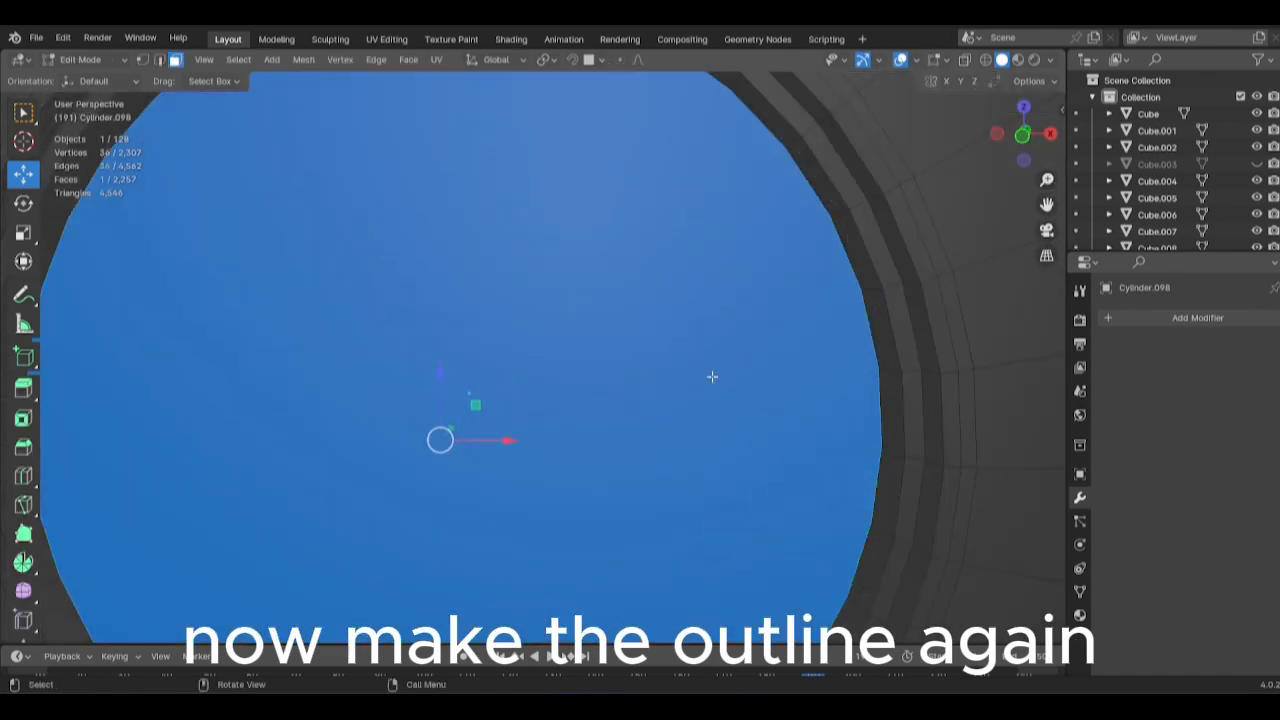
# Inset the round hub face about 0.253 m and scale the resulting inner face to about 0.683.
pyautogui.scroll(-3, 711, 376)
pyautogui.moveTo(500, 432); pyautogui.dragTo(434, 452, button='middle')
pyautogui.moveTo(519, 394); pyautogui.dragTo(521, 394)
pyautogui.scroll(1, 640, 404)
pyautogui.press('i')
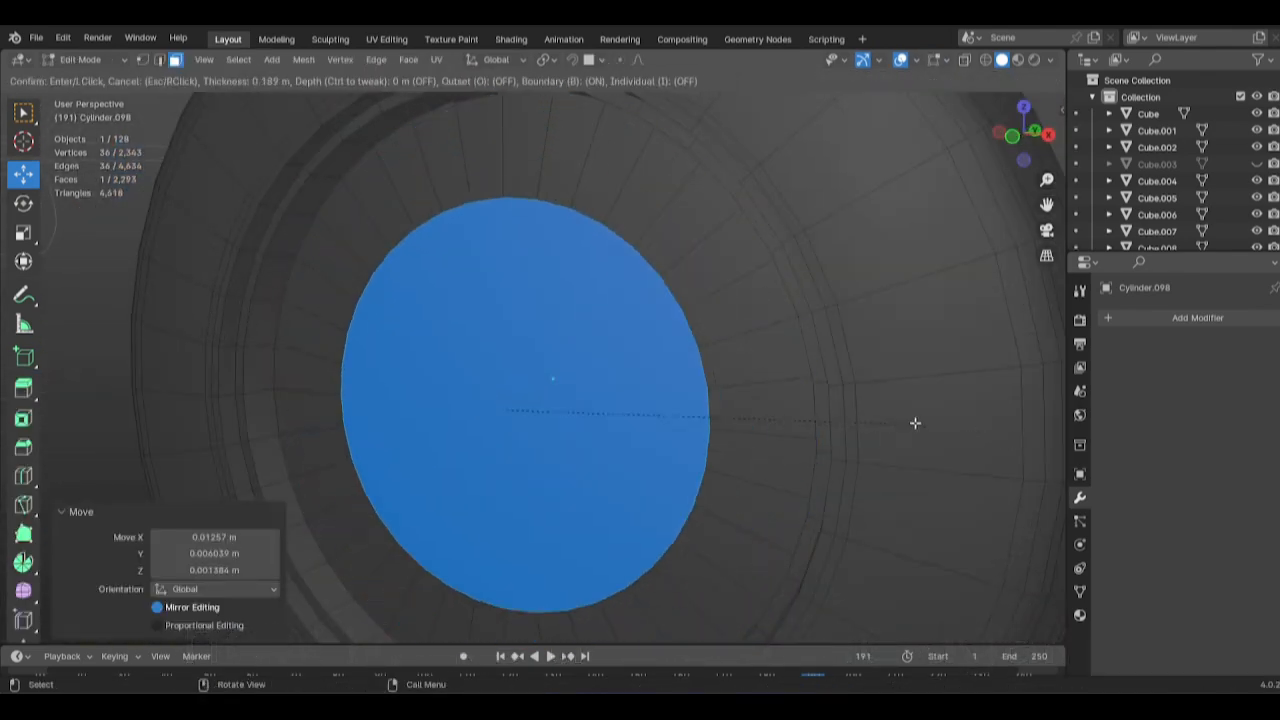
pyautogui.click(800, 402)
pyautogui.press('s')
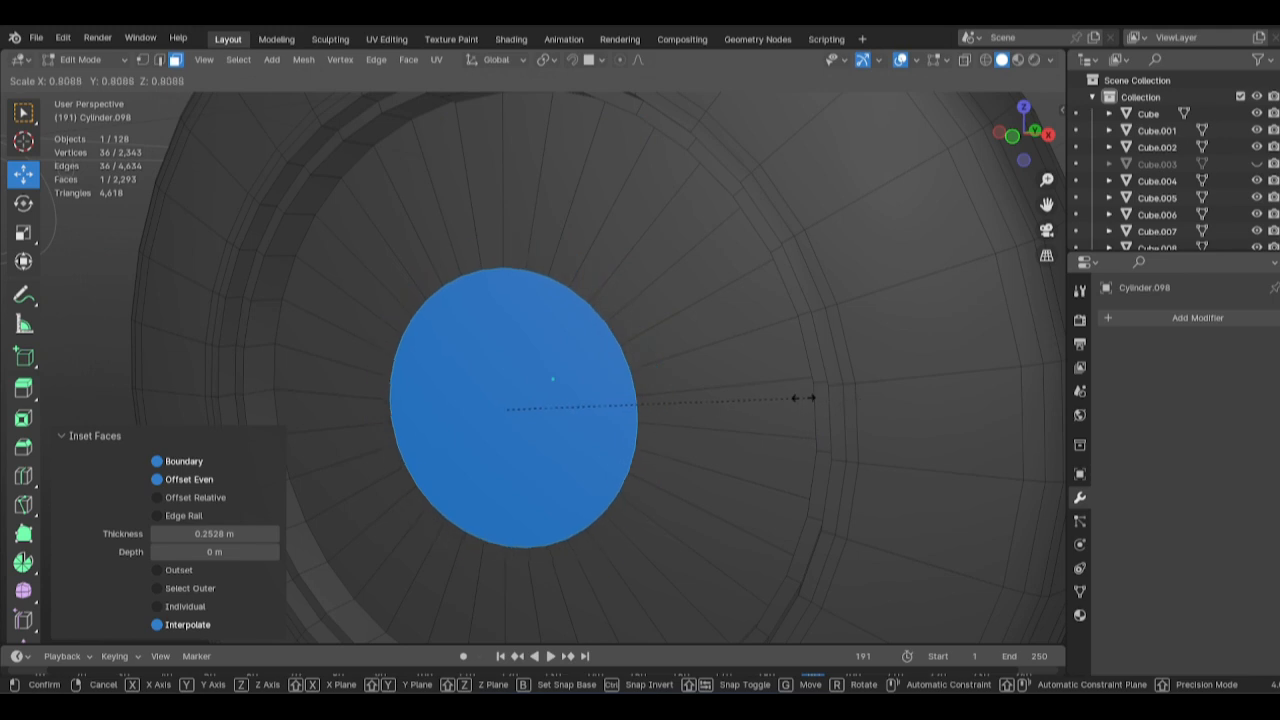
pyautogui.click(758, 395)
# Extrude the small hub face about 0.047 m outward, inset it slightly, and extrude it about 0.059 m more.
pyautogui.moveTo(649, 398); pyautogui.dragTo(600, 396, button='middle')
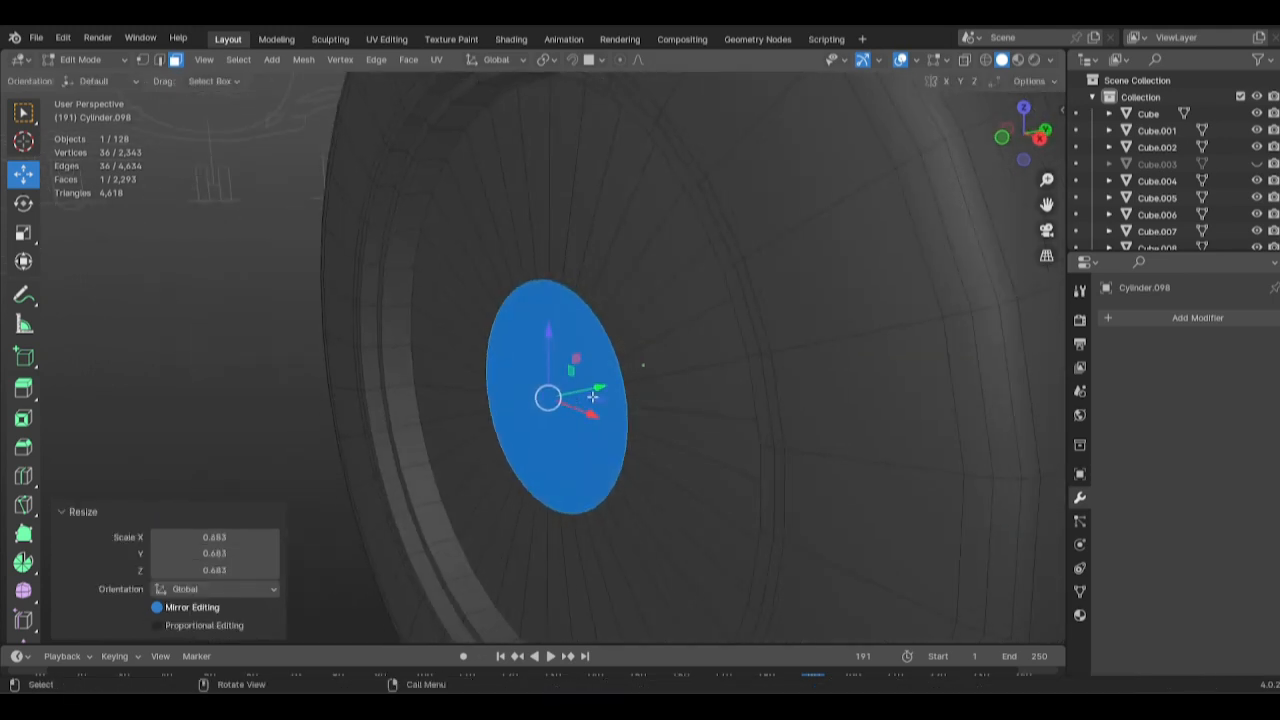
pyautogui.moveTo(597, 389); pyautogui.dragTo(584, 392)
pyautogui.press('e')
pyautogui.click(784, 360)
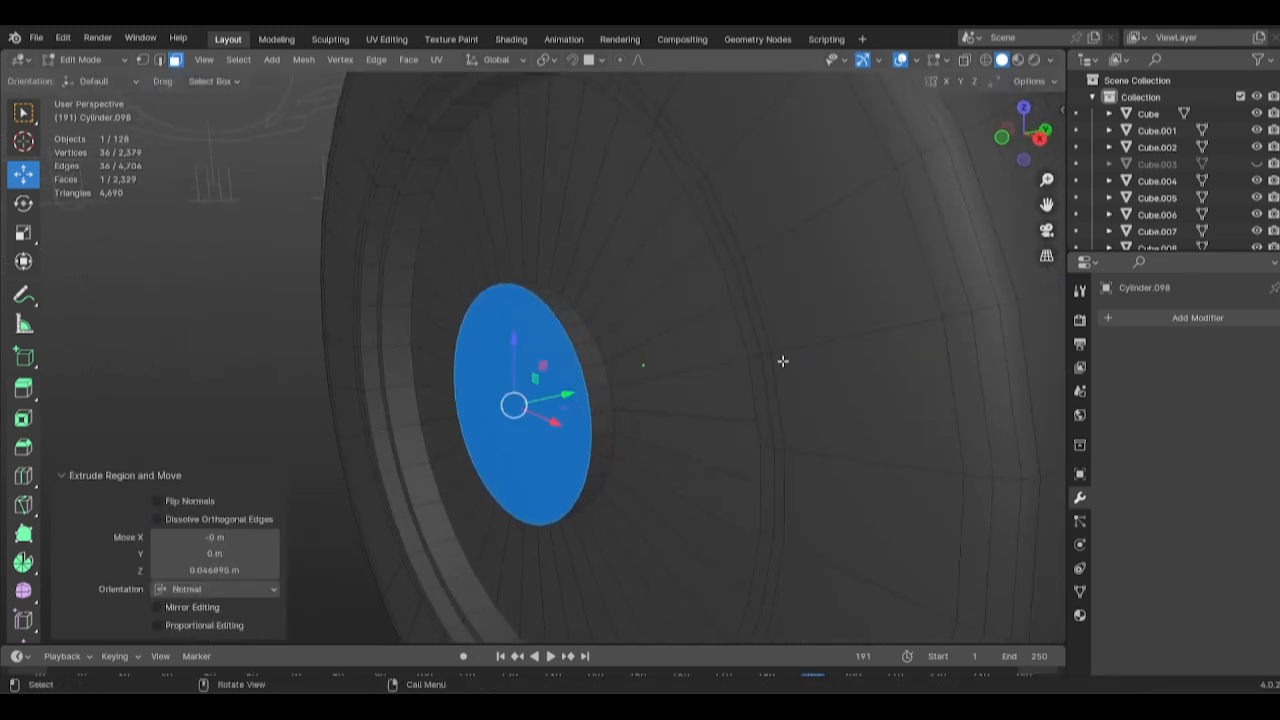
pyautogui.moveTo(783, 360); pyautogui.dragTo(851, 358, button='middle')
pyautogui.press('i')
pyautogui.press('e')
pyautogui.click(813, 364)
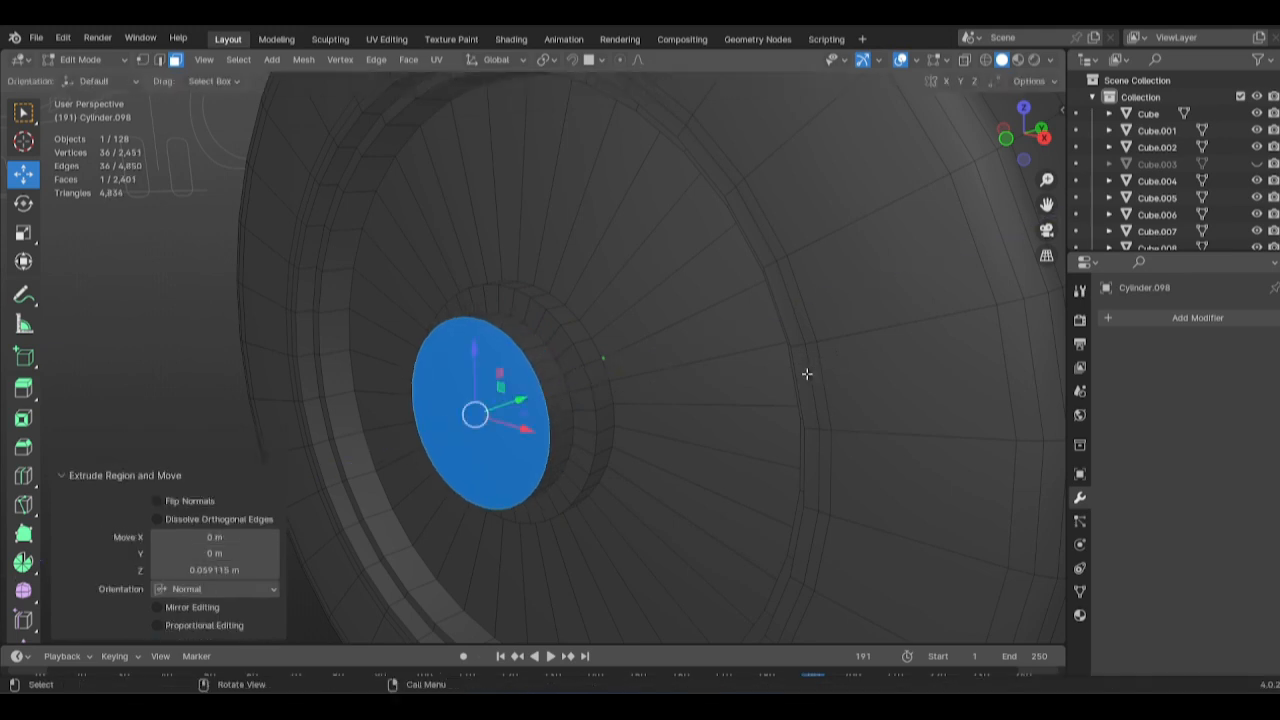
# Nudge the hub's end face back slightly and bevel the edge loop around the raised hub.
pyautogui.scroll(3, 822, 373)
pyautogui.moveTo(479, 436); pyautogui.dragTo(490, 433)
pyautogui.moveTo(490, 433); pyautogui.dragTo(776, 391, button='middle')
pyautogui.keyDown('alt'); pyautogui.click(674, 416); pyautogui.keyUp('alt')
pyautogui.hotkey('ctrl', 'b')
pyautogui.click(876, 400)
pyautogui.press('Tab')
pyautogui.scroll(-6, 876, 400)
pyautogui.press('Tab')
pyautogui.press('Tab')
pyautogui.click(789, 206)
# Add an ico sphere in front view and move it about 20.8 m along negative X toward the nose wheel.
pyautogui.keyDown('alt'); pyautogui.moveTo(780, 215); pyautogui.dragTo(726, 283, button='middle'); pyautogui.keyUp('alt')
pyautogui.hotkey('shift', 'a')
pyautogui.moveTo(727, 288)
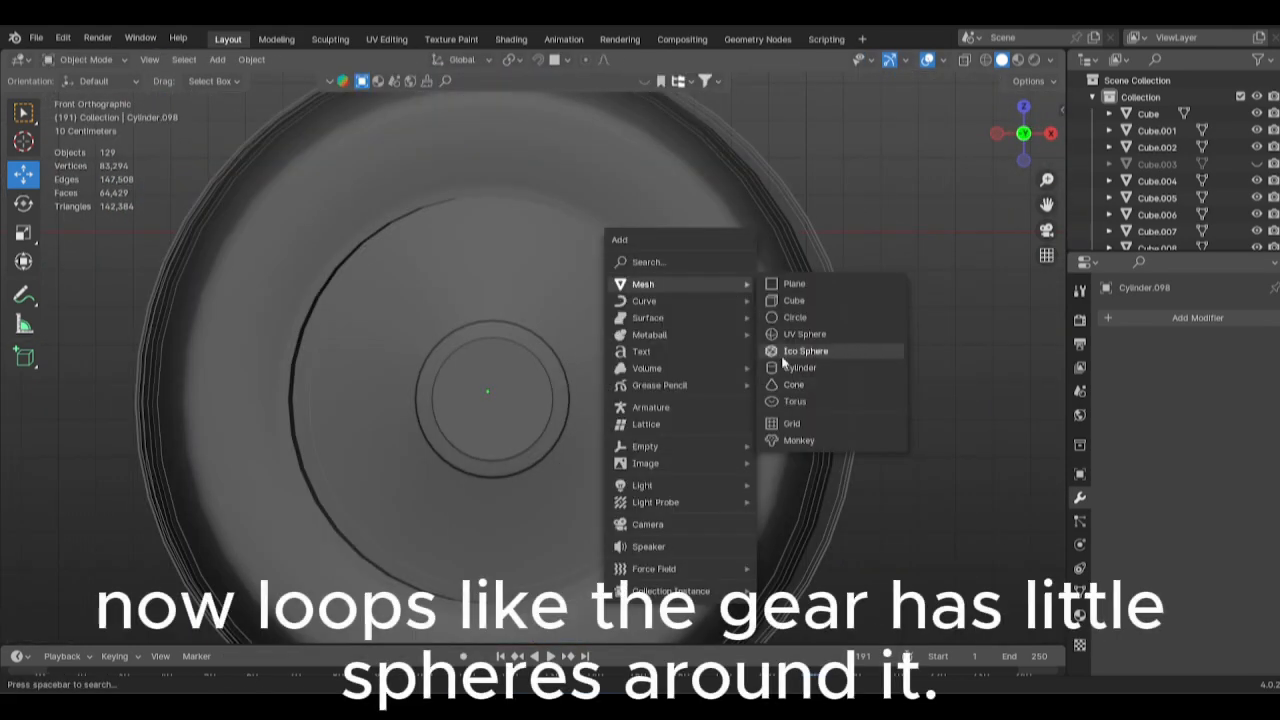
pyautogui.click(785, 357)
pyautogui.rightClick(783, 362)
pyautogui.click(783, 362)
pyautogui.scroll(-15, 815, 405)
pyautogui.press('g')
pyautogui.click(891, 395)
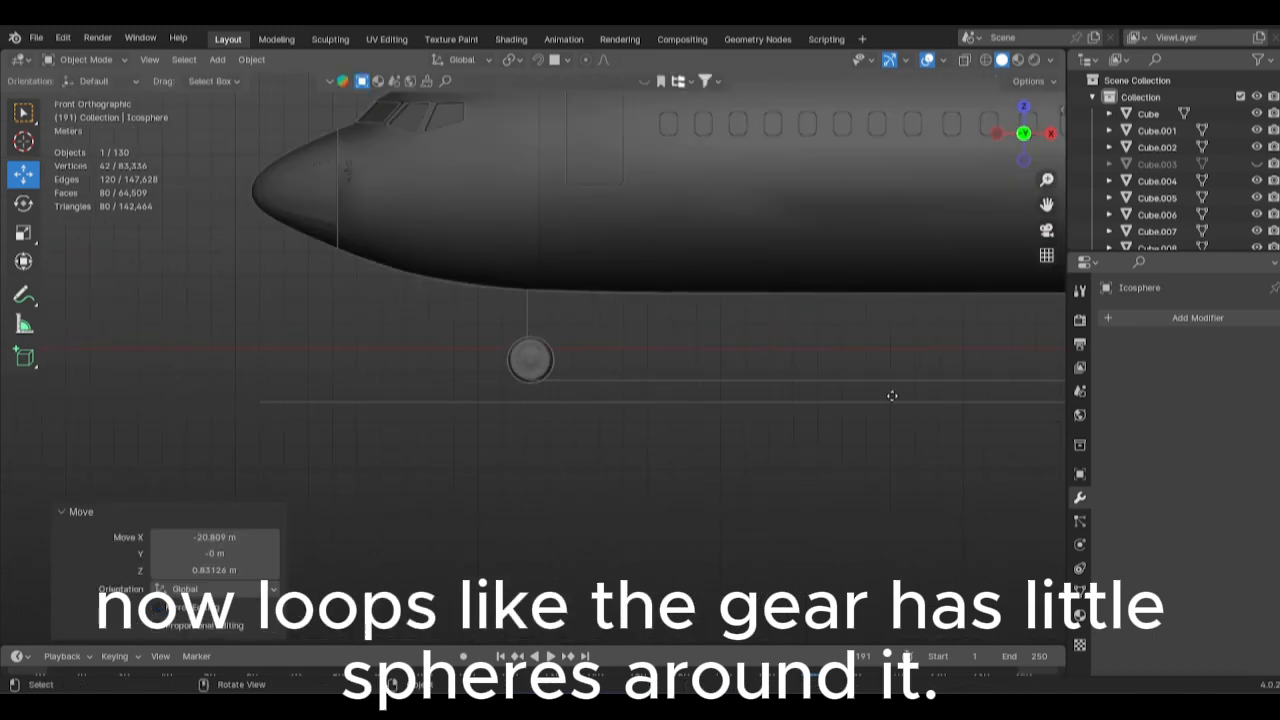
# Shrink the ico sphere to bolt-head size and place it on the rim directly above the hub.
pyautogui.scroll(4, 861, 448)
pyautogui.press('s')
pyautogui.click(748, 323)
pyautogui.press('g')
pyautogui.click(604, 537)
pyautogui.scroll(5, 800, 505)
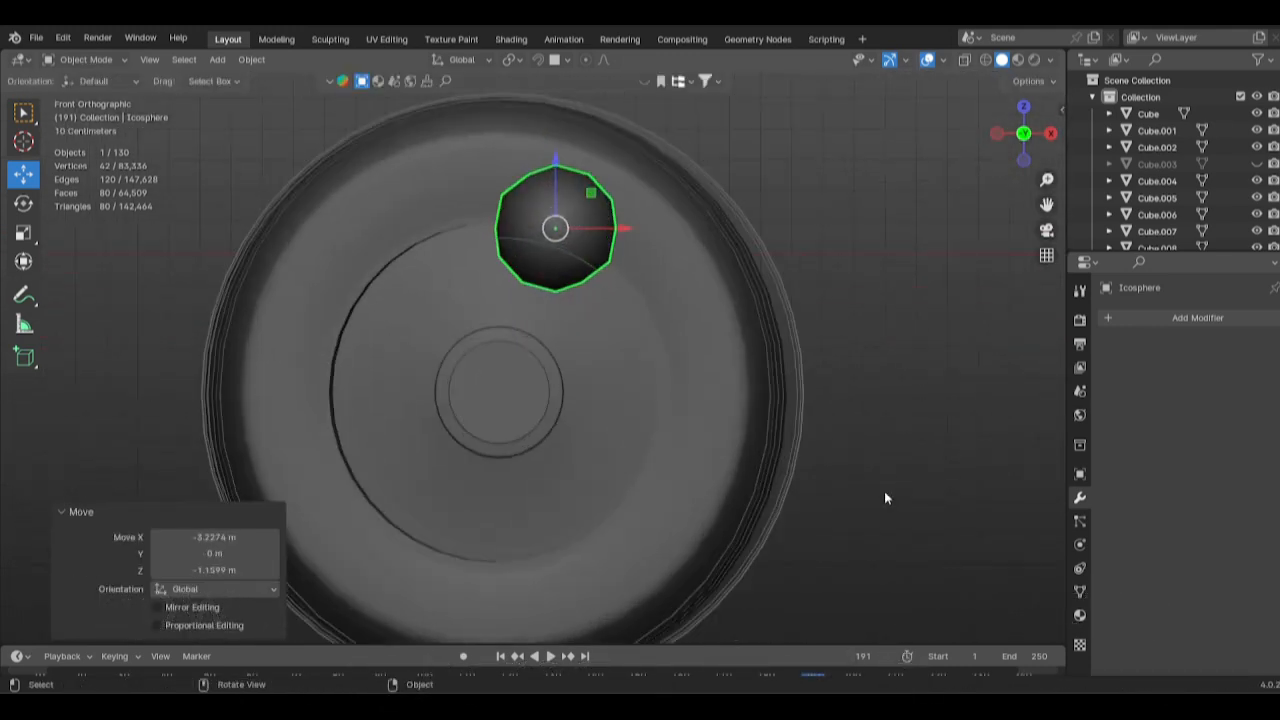
pyautogui.press('s')
pyautogui.click(706, 328)
pyautogui.press('g')
pyautogui.click(588, 366)
pyautogui.keyDown('alt'); pyautogui.moveTo(588, 366); pyautogui.dragTo(811, 337, button='middle'); pyautogui.keyUp('alt')
pyautogui.press('s')
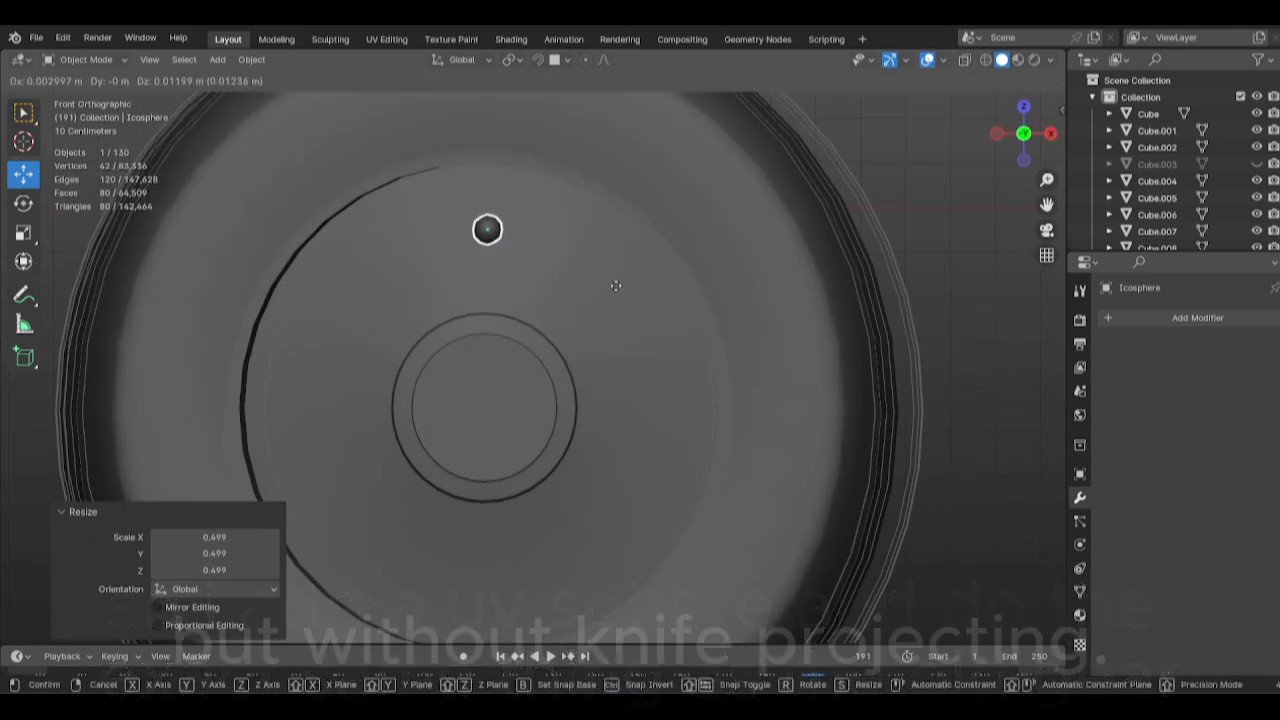
pyautogui.click(561, 338)
# Select the raised hub faces of the nose wheel and separate them into their own object.
pyautogui.press('Tab')
pyautogui.press('Tab')
pyautogui.press('Tab')
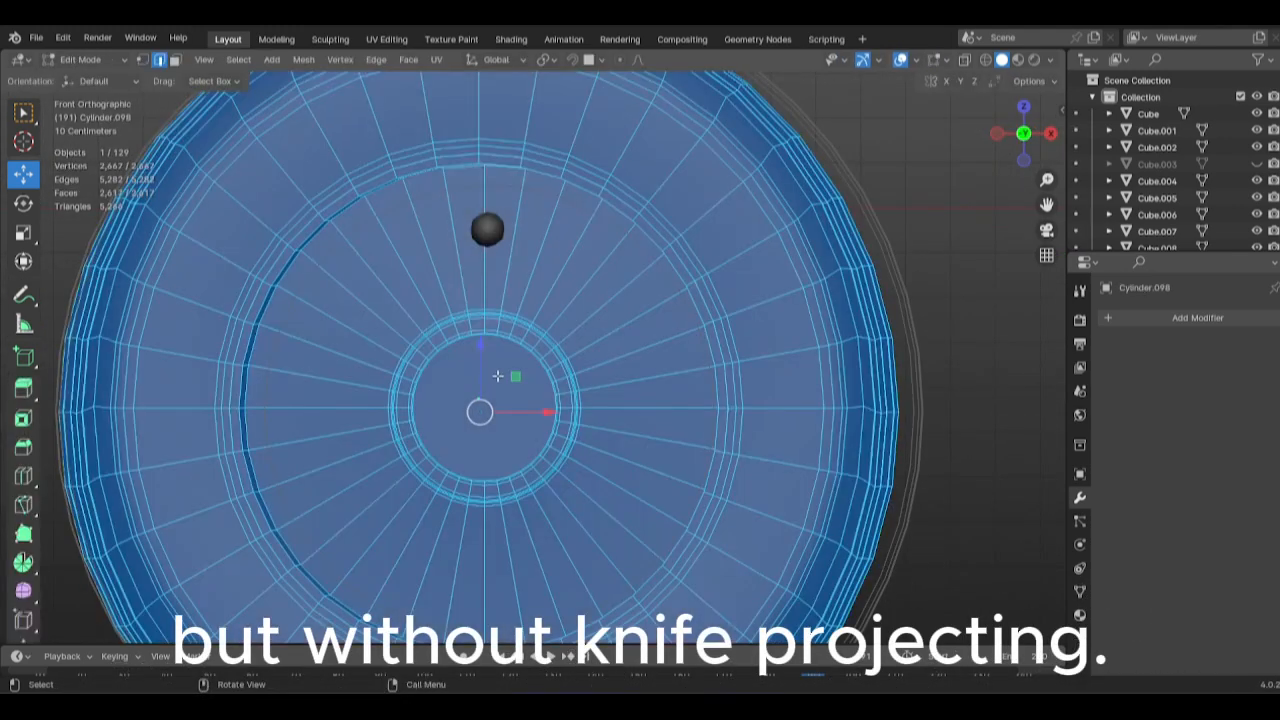
pyautogui.press('3')
pyautogui.hotkey('shift', 'z')
pyautogui.moveTo(547, 457); pyautogui.dragTo(586, 497)
pyautogui.press('z')
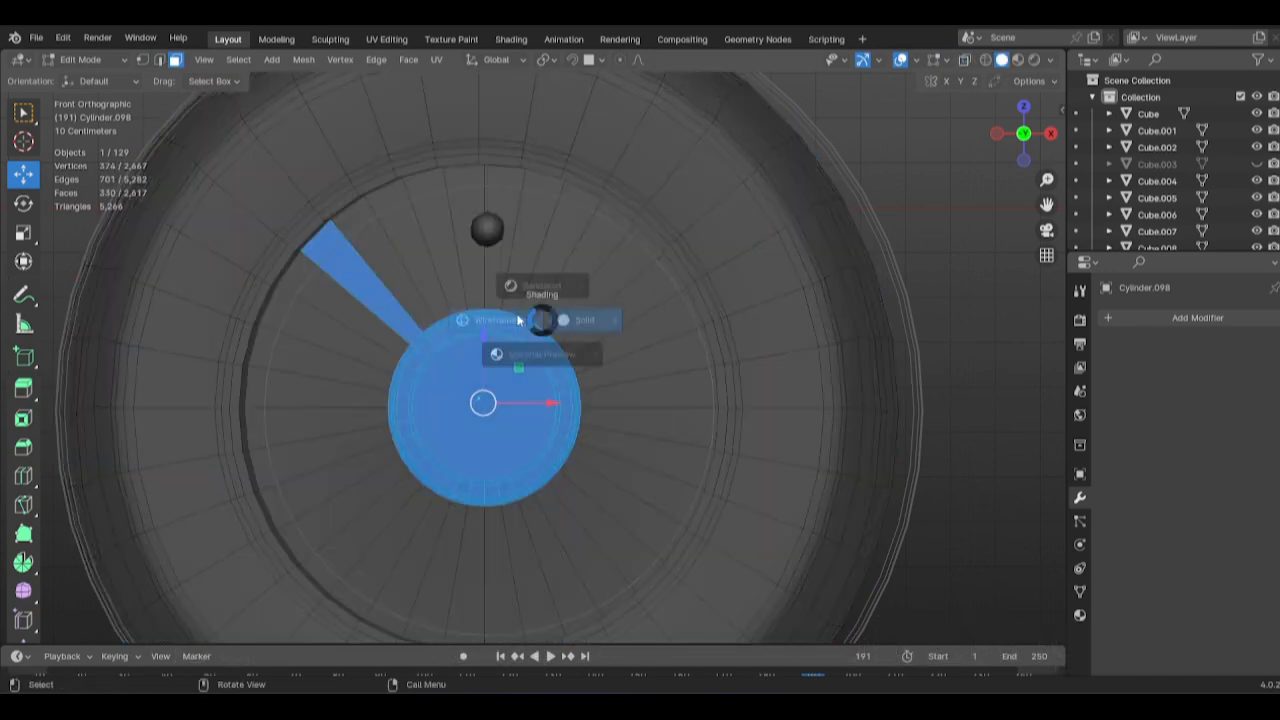
pyautogui.click(455, 319)
pyautogui.press('z')
pyautogui.click(617, 314)
pyautogui.press('p')
pyautogui.press('Tab')
# Set the separated hub's origin to its geometry and snap the 3D cursor to it.
pyautogui.scroll(3, 527, 358)
pyautogui.click(251, 60)
pyautogui.click(440, 115)
pyautogui.click(251, 60)
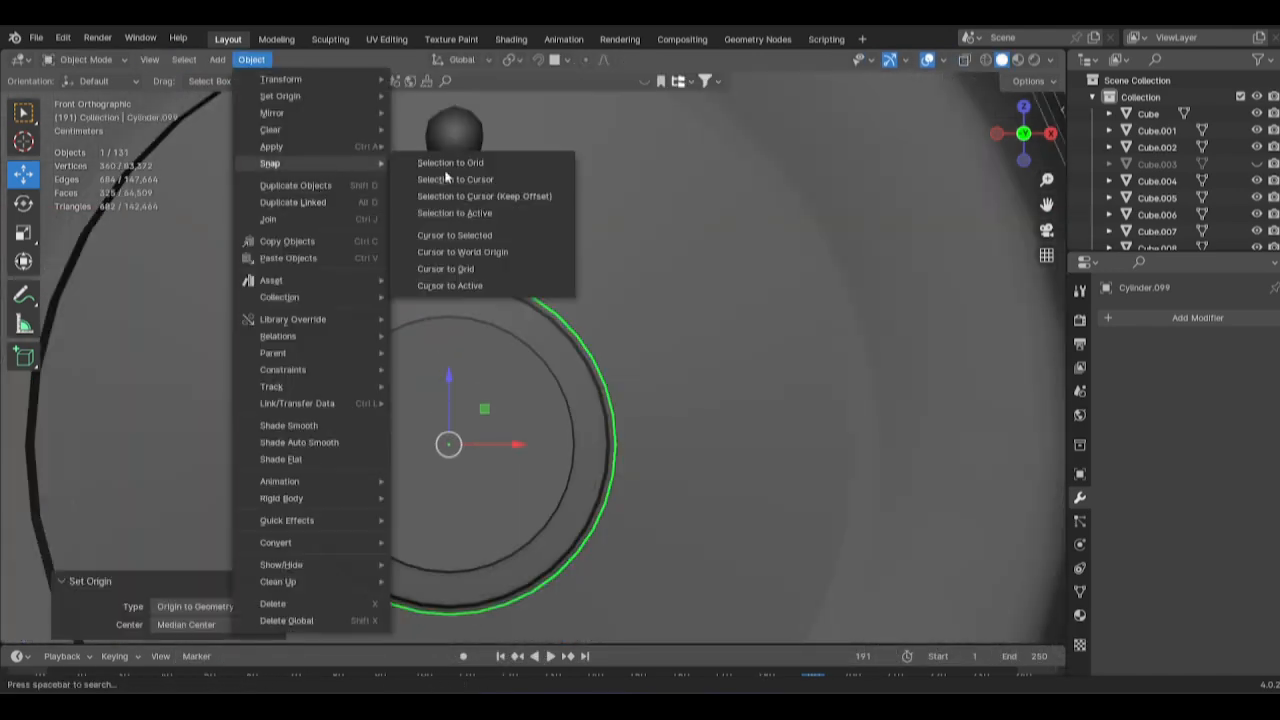
pyautogui.click(450, 235)
# Set the ico sphere's origin to the 3D cursor at the hub center.
pyautogui.click(454, 138)
pyautogui.click(251, 60)
pyautogui.click(440, 132)
# Duplicate the sphere in place repeatedly, rotating the copies evenly about Y around the hub through 120°, and select the copies together.
pyautogui.scroll(-4, 773, 323)
pyautogui.hotkey('shift', 'd')
pyautogui.press('Escape')
pyautogui.click(1079, 473)
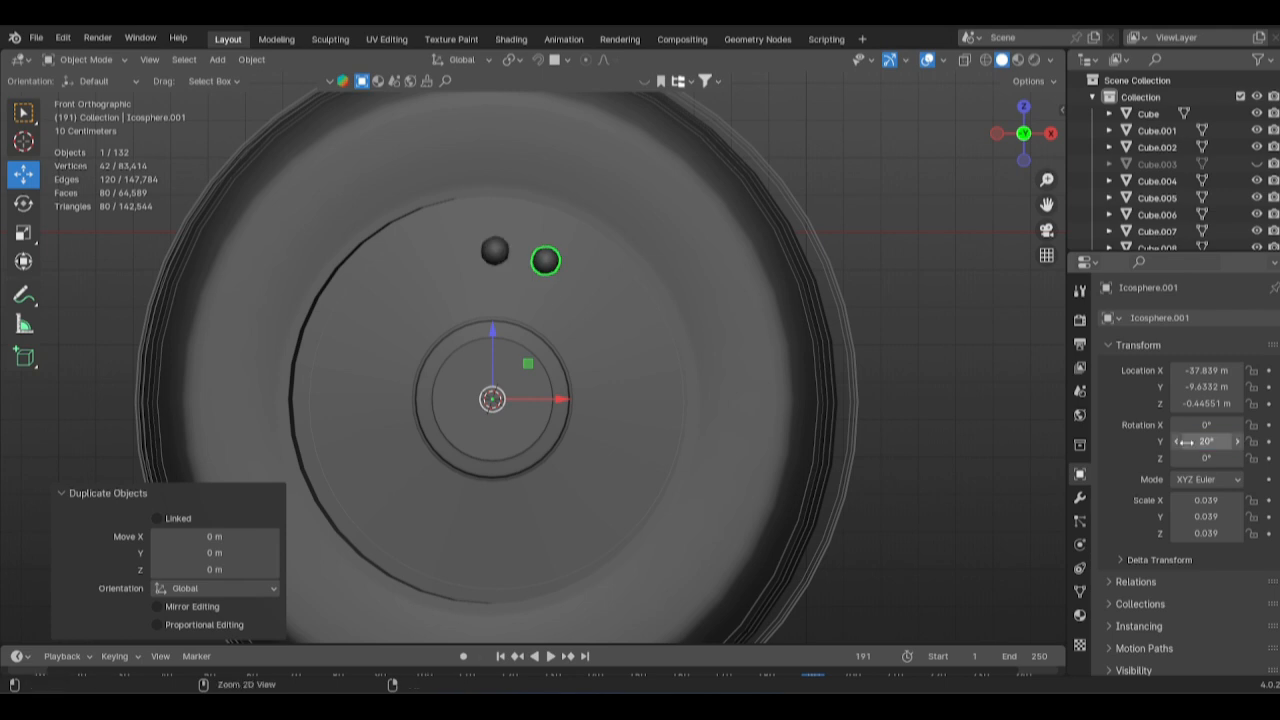
pyautogui.moveTo(1188, 441); pyautogui.dragTo(1191, 443)
pyautogui.hotkey('shift', 'd')
pyautogui.press('Escape')
pyautogui.doubleClick(1206, 441)
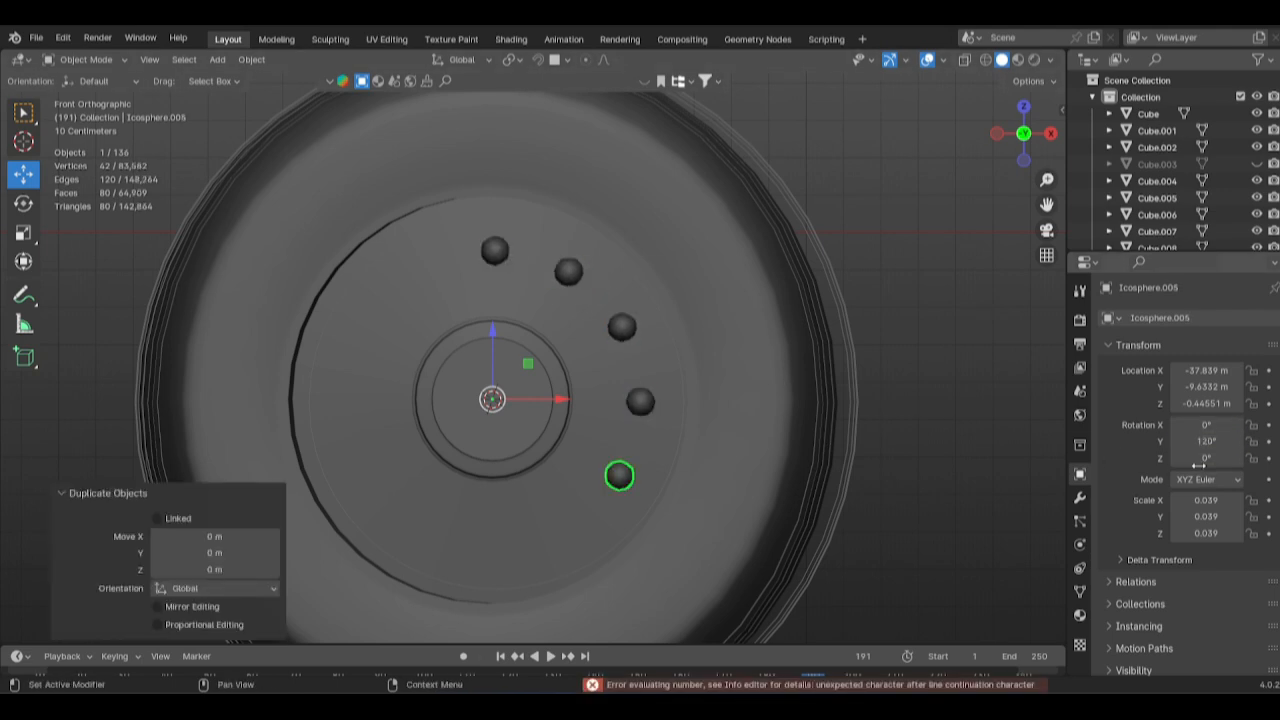
pyautogui.click(564, 529)
pyautogui.keyDown('shift'); pyautogui.click(620, 476); pyautogui.keyUp('shift')
pyautogui.keyDown('shift'); pyautogui.click(640, 402); pyautogui.keyUp('shift')
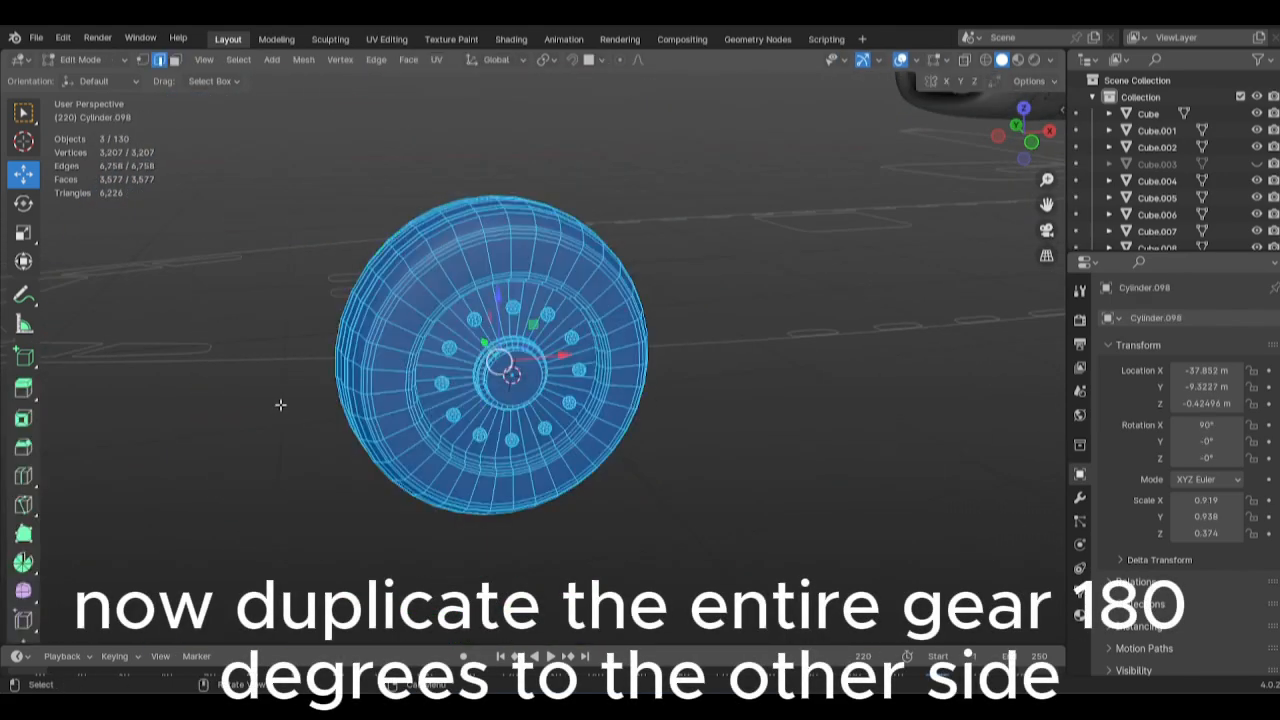
# Duplicate the complete nose wheel in top view, offset the copy about 1.18 m along Y, and rotate it 180°.
pyautogui.press('Tab')
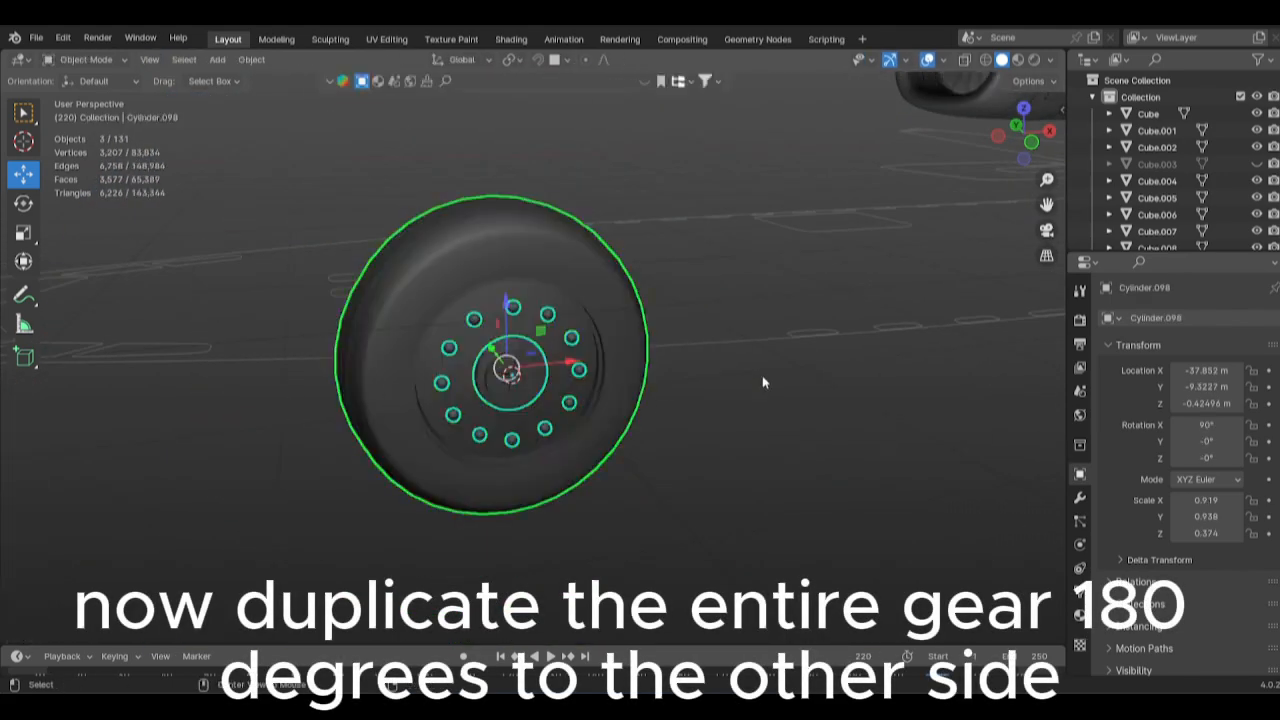
pyautogui.press('KP_7')
pyautogui.hotkey('shift', 'd')
pyautogui.click(902, 407)
pyautogui.write('r180')
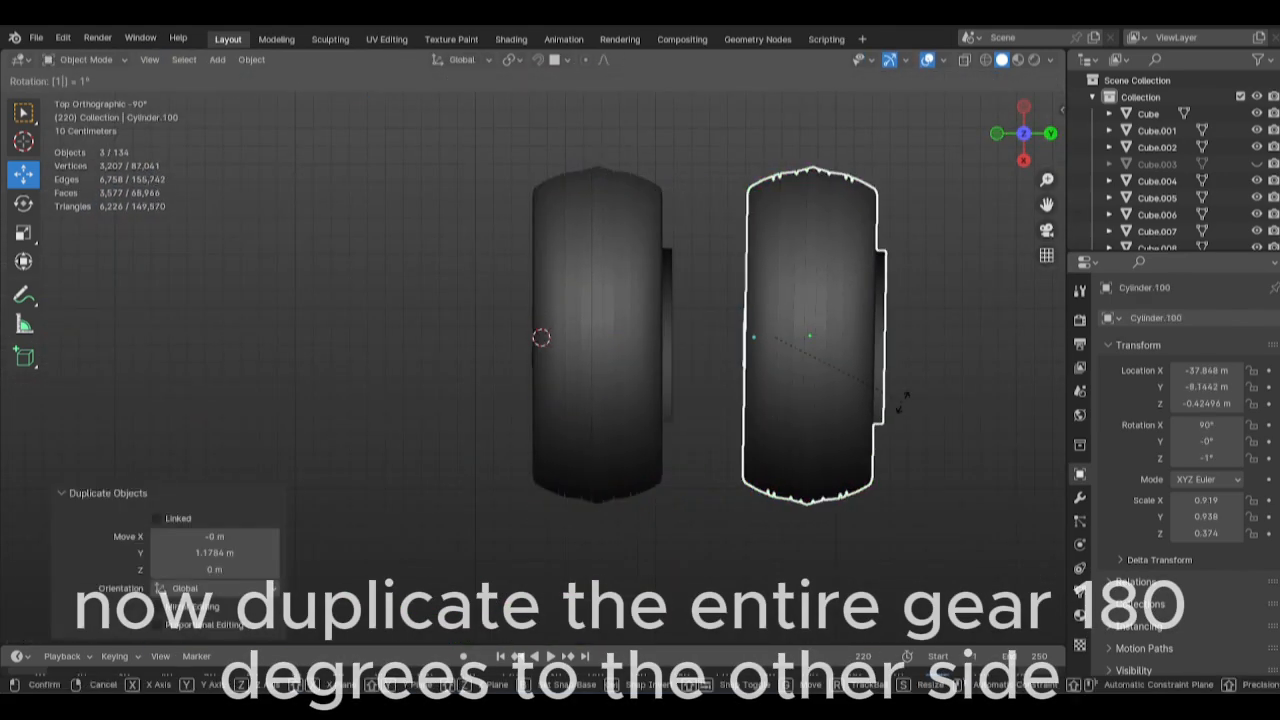
pyautogui.press('Return')
# Move the rotated wheel opposite the original and bring the pair to the aircraft's centerline.
pyautogui.keyDown('alt'); pyautogui.scroll(-1, 534, 455); pyautogui.keyUp('alt')
pyautogui.keyDown('alt'); pyautogui.moveTo(534, 455); pyautogui.dragTo(349, 481, button='middle'); pyautogui.keyUp('alt')
pyautogui.scroll(-4, 349, 481)
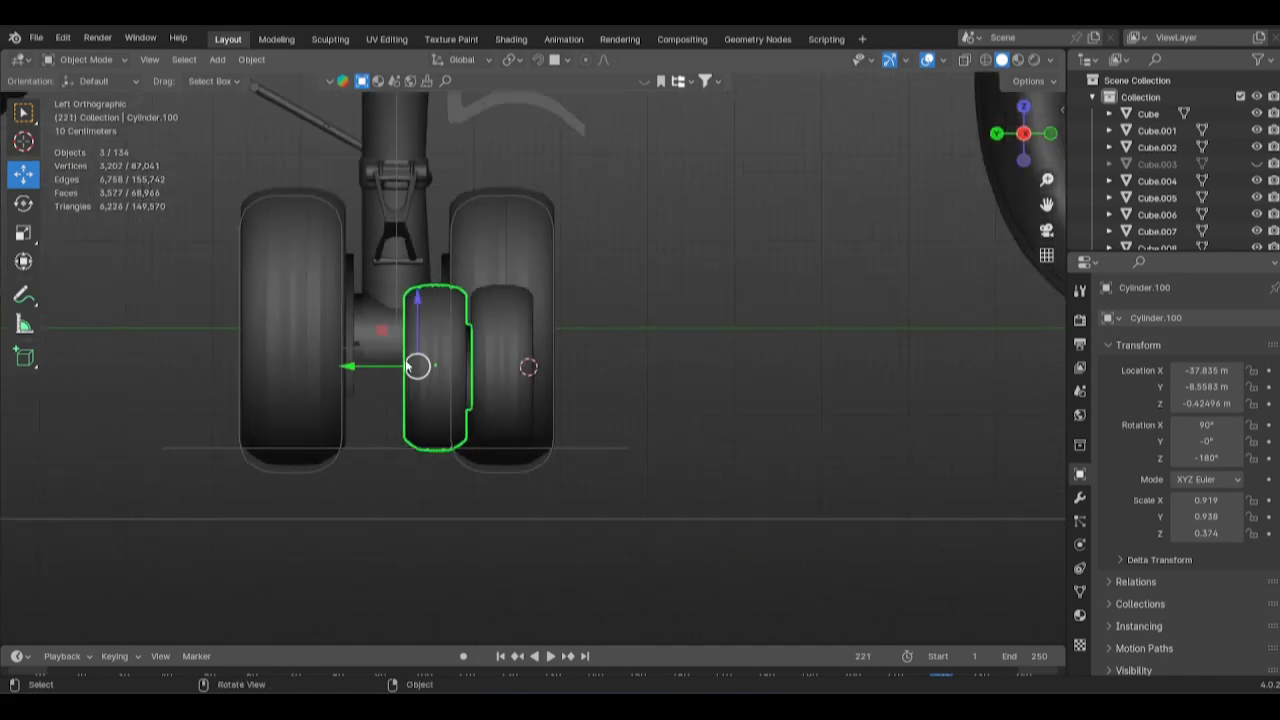
pyautogui.press('g')
pyautogui.moveTo(231, 368); pyautogui.dragTo(230, 368)
pyautogui.moveTo(230, 368); pyautogui.dragTo(397, 380, button='middle')
pyautogui.scroll(-6, 397, 380)
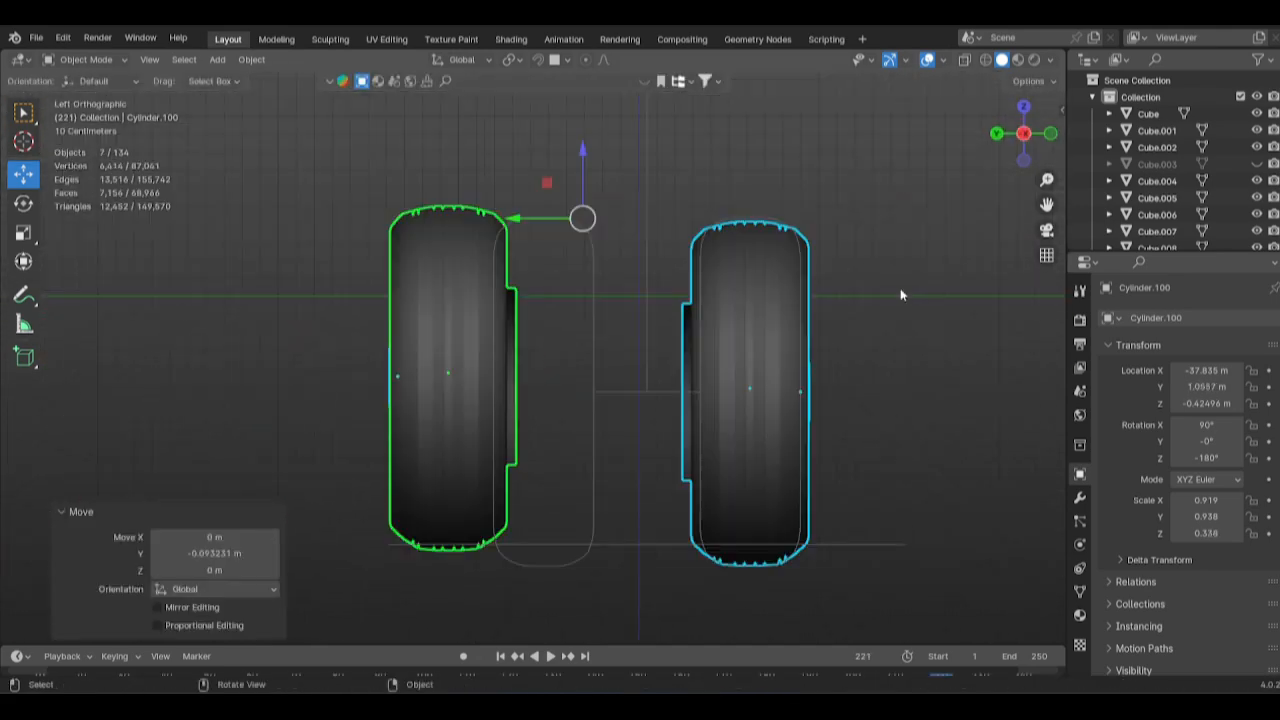
# Narrow both nose wheels to about 0.97 along Y and shift them along Y toward the reference outlines.
pyautogui.press('g')
pyautogui.press('y')
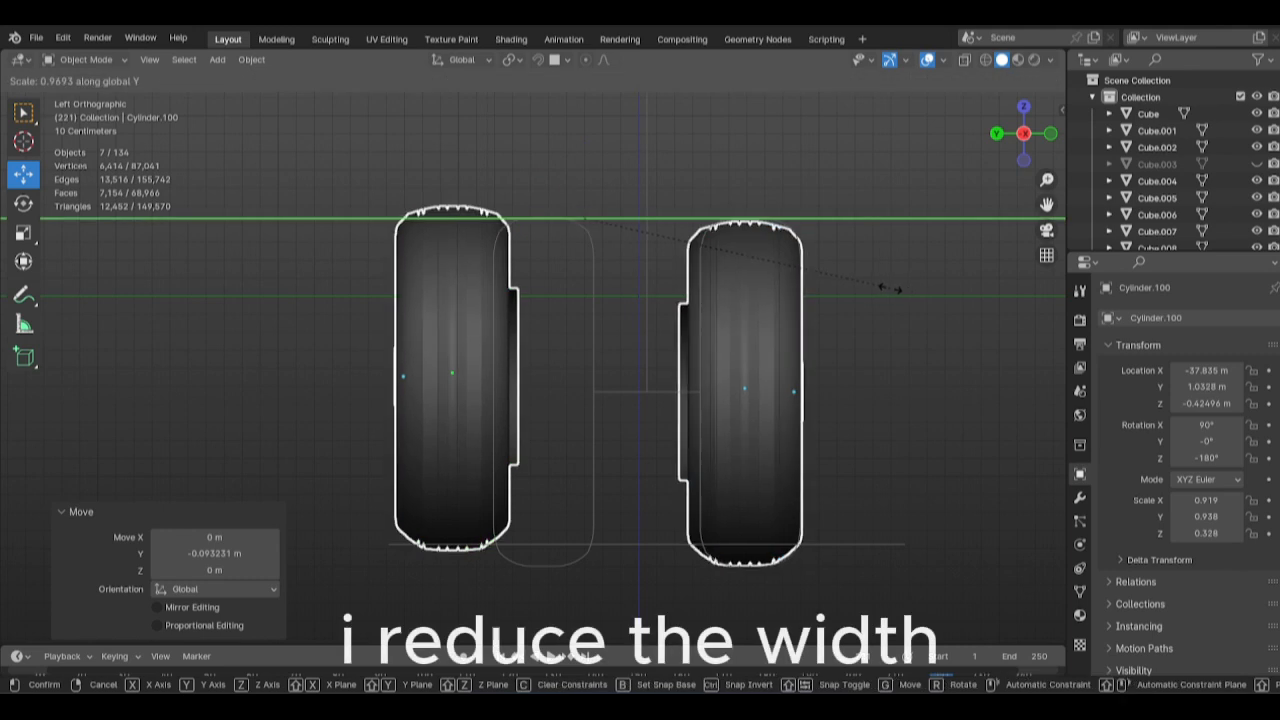
pyautogui.click(886, 288)
pyautogui.press('g')
pyautogui.press('y')
pyautogui.click(524, 372)
# Move the duplicated wheel about 0.42 m along Y toward its mate and lower it slightly to match the reference outline.
pyautogui.scroll(-2, 524, 372)
pyautogui.scroll(-1, 522, 367)
pyautogui.moveTo(398, 225); pyautogui.dragTo(534, 508)
pyautogui.press('g')
pyautogui.press('y')
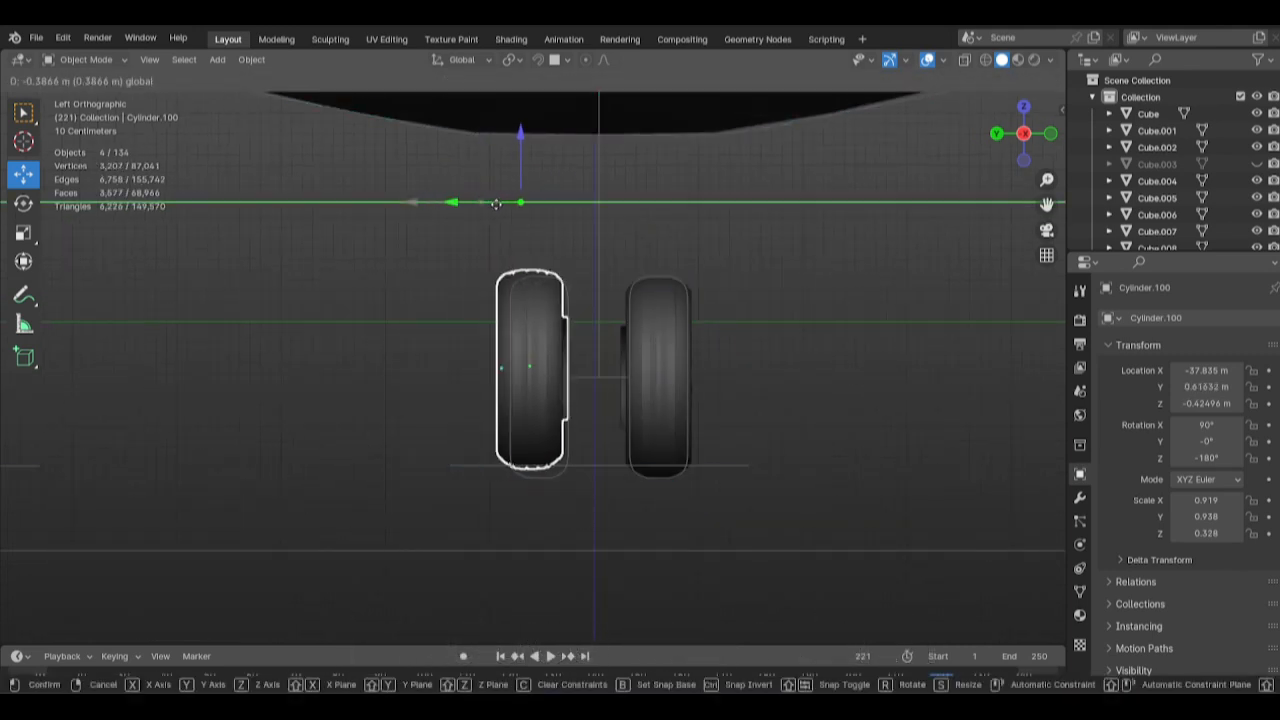
pyautogui.click(501, 208)
pyautogui.scroll(1, 537, 172)
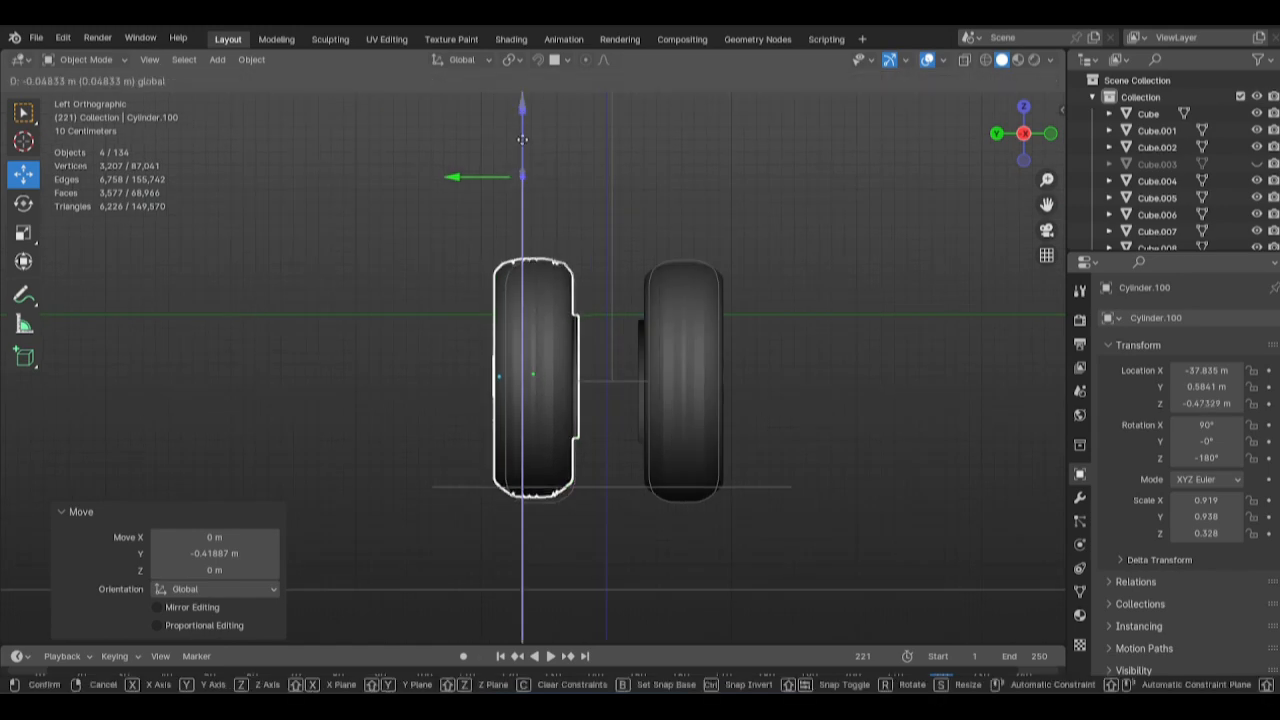
pyautogui.moveTo(491, 177); pyautogui.dragTo(495, 178)
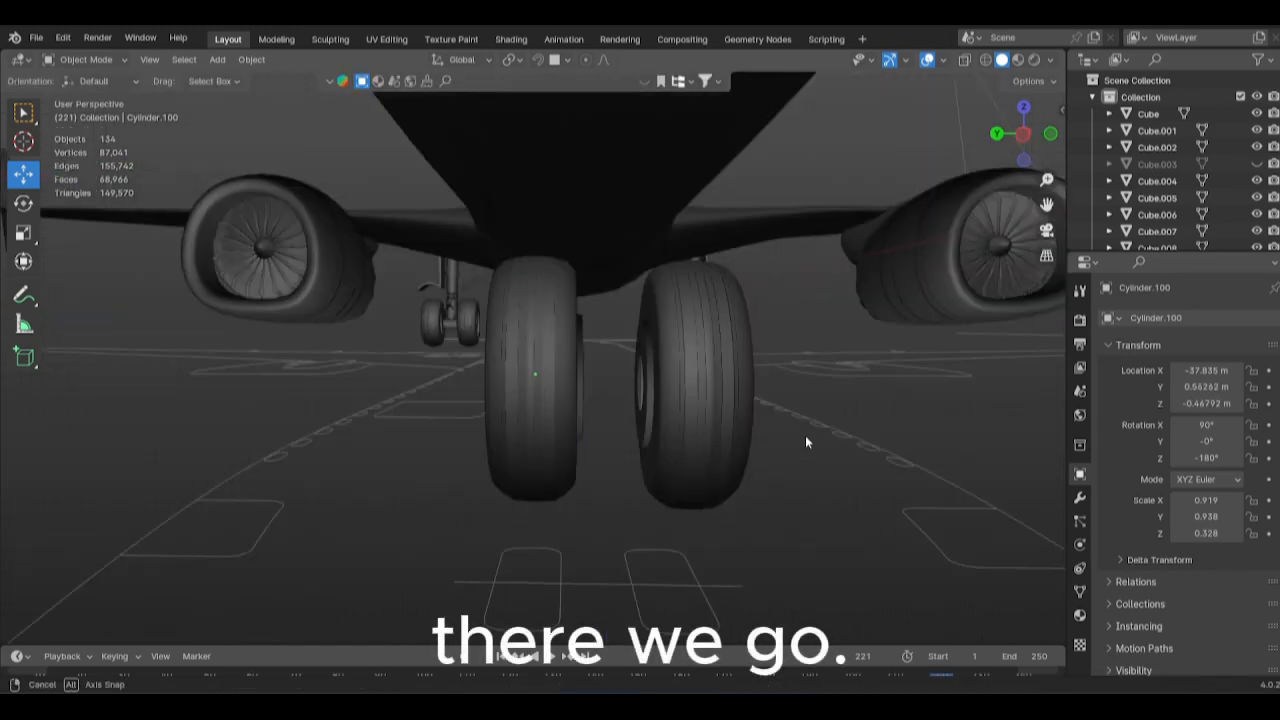
# Extrude the duplicated wheel's inner hub edge loop about 0.47 m along negative Y to form the axle between the wheels.
pyautogui.moveTo(805, 435); pyautogui.dragTo(635, 438, button='middle')
pyautogui.press('Tab')
pyautogui.keyDown('alt'); pyautogui.click(619, 450); pyautogui.keyUp('alt')
pyautogui.press('e')
pyautogui.rightClick(731, 431)
pyautogui.moveTo(635, 438); pyautogui.dragTo(832, 461)
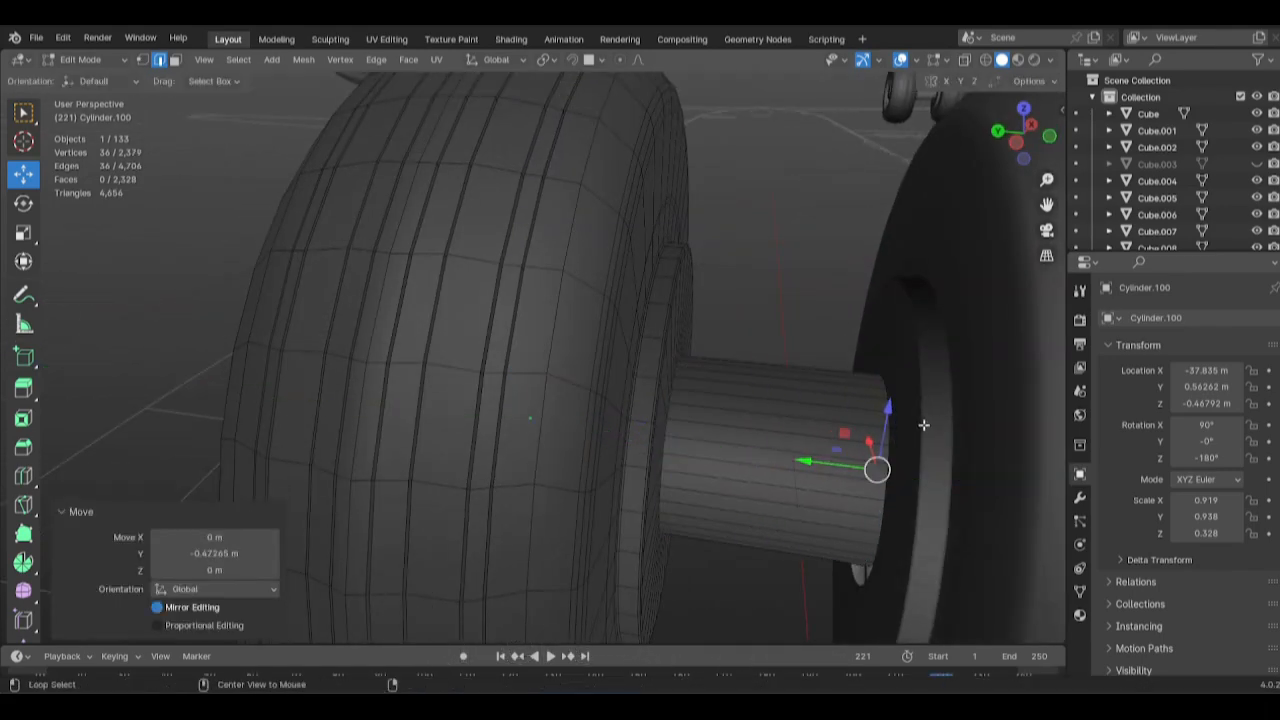
# Finish editing the wheel mesh, deselect the wheels and save the file.
pyautogui.moveTo(923, 425); pyautogui.dragTo(491, 603, button='middle')
pyautogui.press('Tab')
pyautogui.press('Tab')
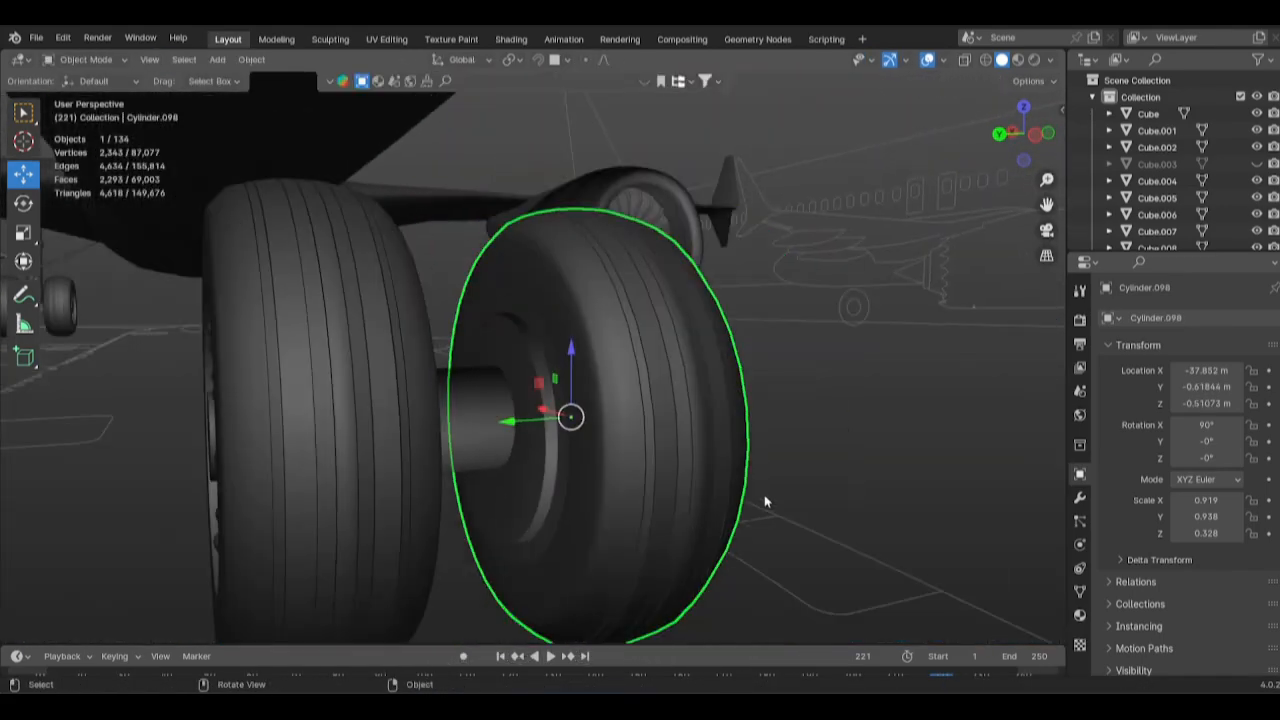
pyautogui.moveTo(766, 501); pyautogui.dragTo(719, 484, button='middle')
pyautogui.click(745, 488)
pyautogui.scroll(-5, 585, 444)
pyautogui.keyDown('alt'); pyautogui.moveTo(585, 444); pyautogui.dragTo(569, 405, button='middle'); pyautogui.keyUp('alt')
pyautogui.hotkey('ctrl', 's')
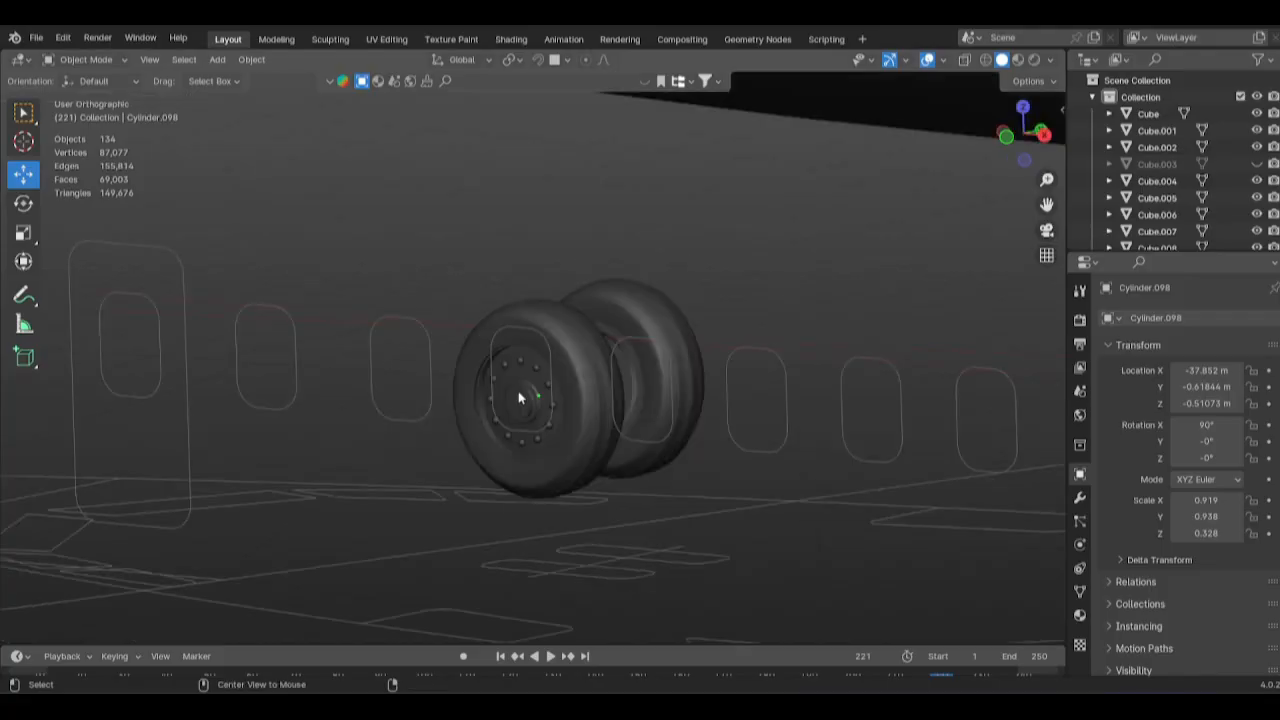
# Add a cube at the 3D cursor and scale it down to about 0.115.
pyautogui.press('KP_1')
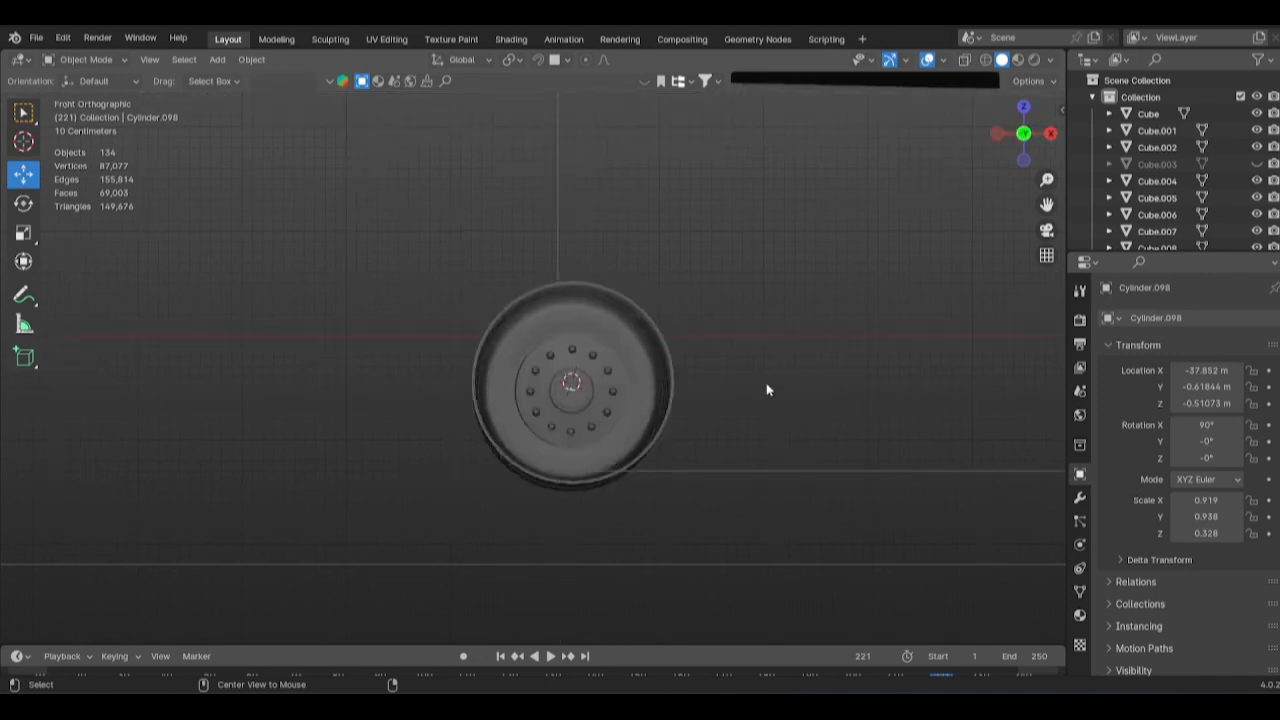
pyautogui.hotkey('shift', 'a')
pyautogui.moveTo(684, 377)
pyautogui.click(750, 383)
pyautogui.scroll(-6, 733, 481)
pyautogui.press('s')
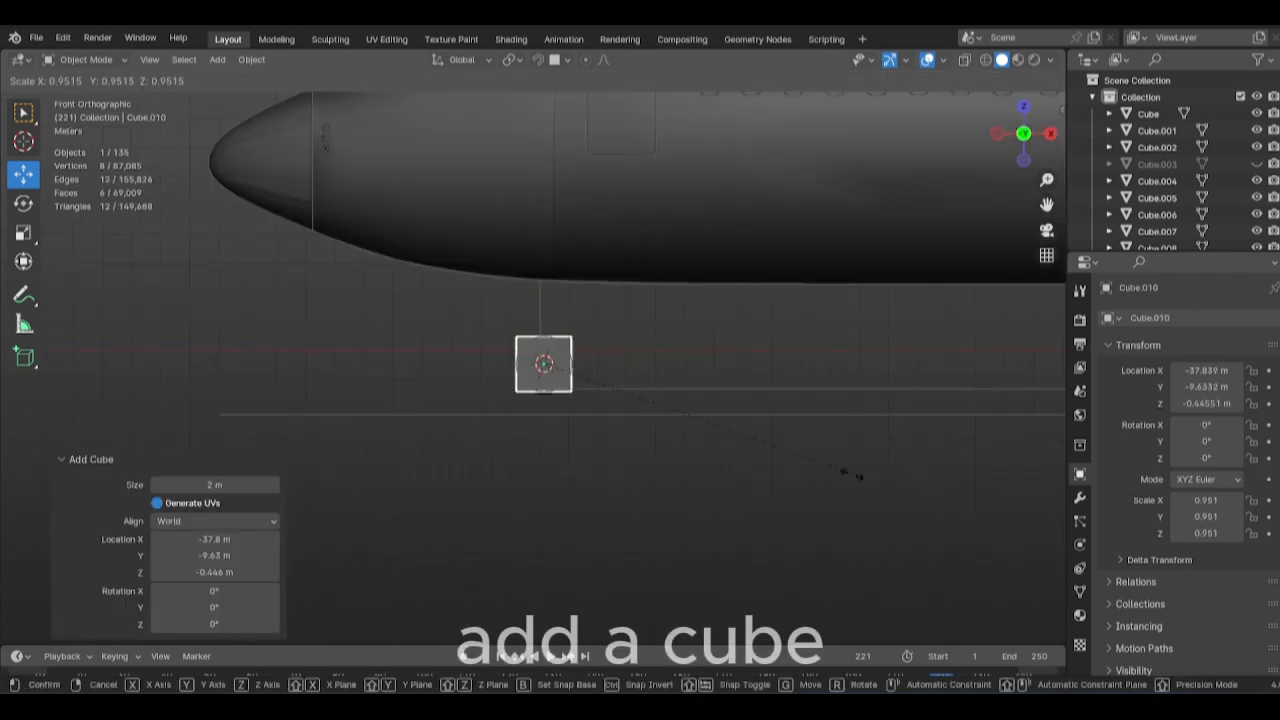
# Move the small cube onto the axle between the nose wheels and flatten its Z scale to about 0.061.
pyautogui.press('ctrl+KP_3')
pyautogui.scroll(3, 802, 434)
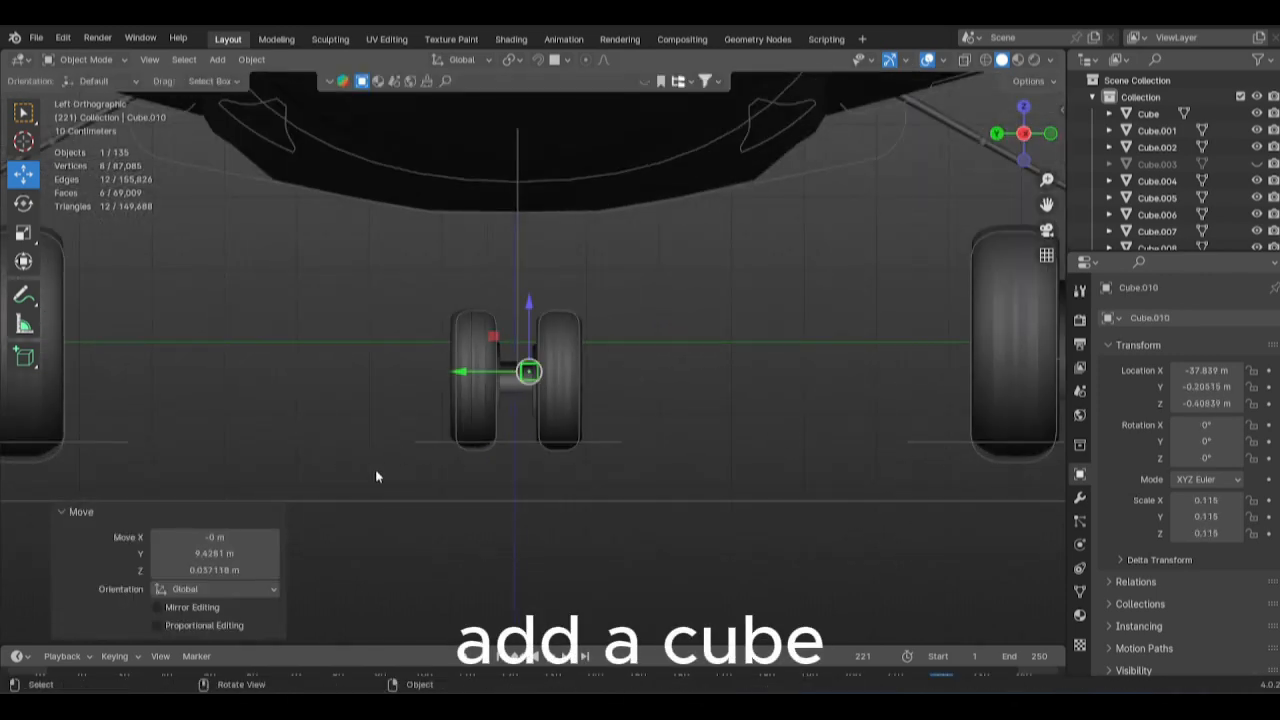
pyautogui.scroll(8, 375, 476)
pyautogui.press('g')
pyautogui.keyDown('alt'); pyautogui.moveTo(865, 424); pyautogui.dragTo(810, 478, button='middle'); pyautogui.keyUp('alt')
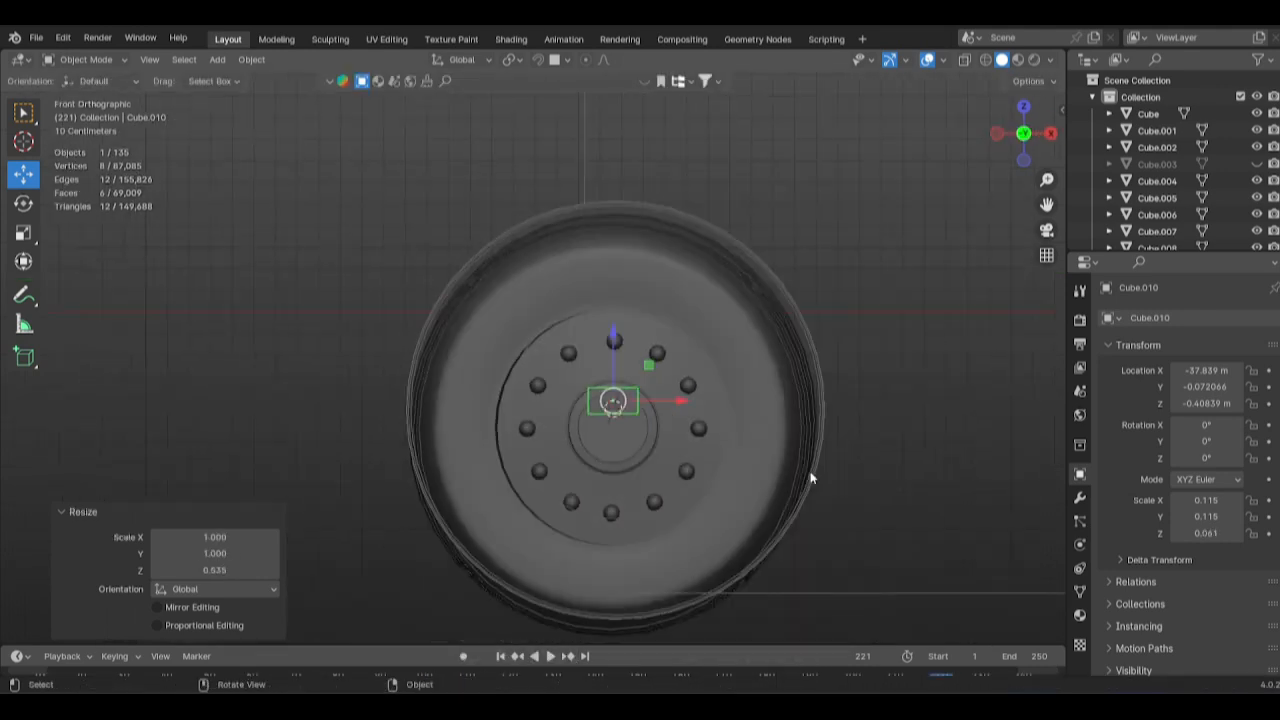
# Fit the cube between the wheels on the axle, with scale about 0.212 in X, 0.207 in Y and 0.077 in Z.
pyautogui.keyDown('alt'); pyautogui.moveTo(996, 461); pyautogui.dragTo(710, 400, button='middle'); pyautogui.keyUp('alt')
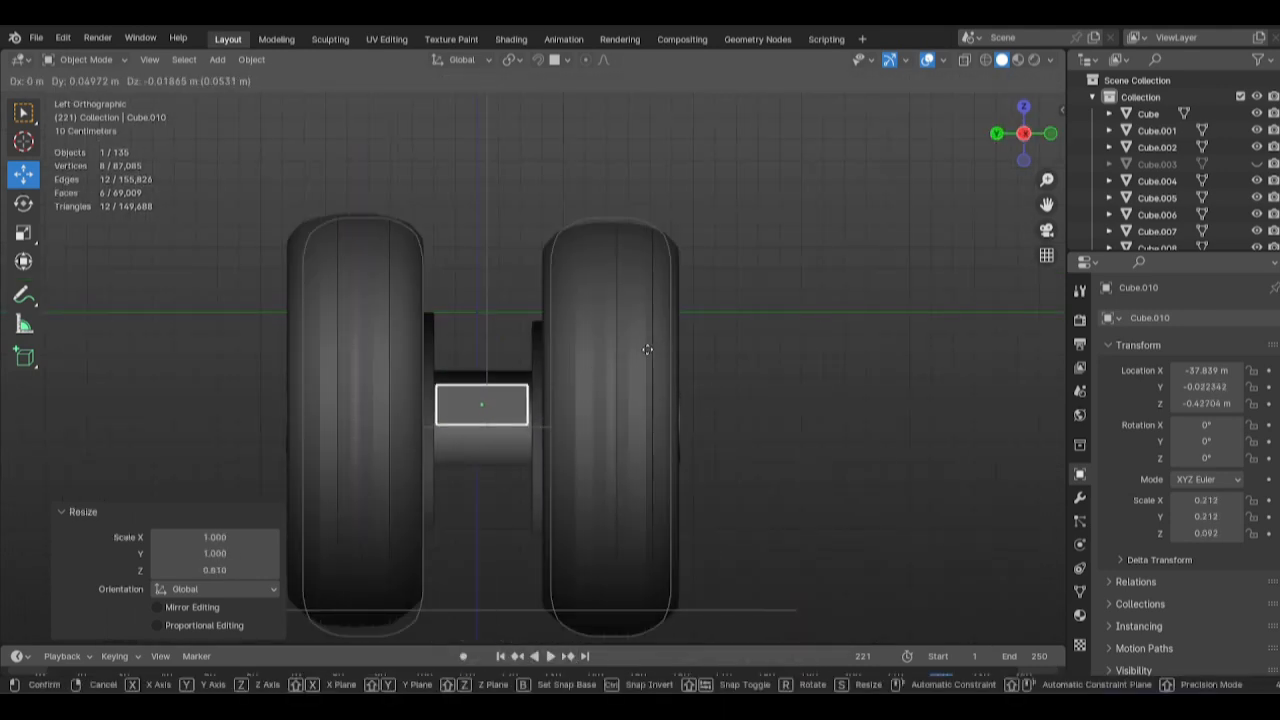
pyautogui.press('Escape')
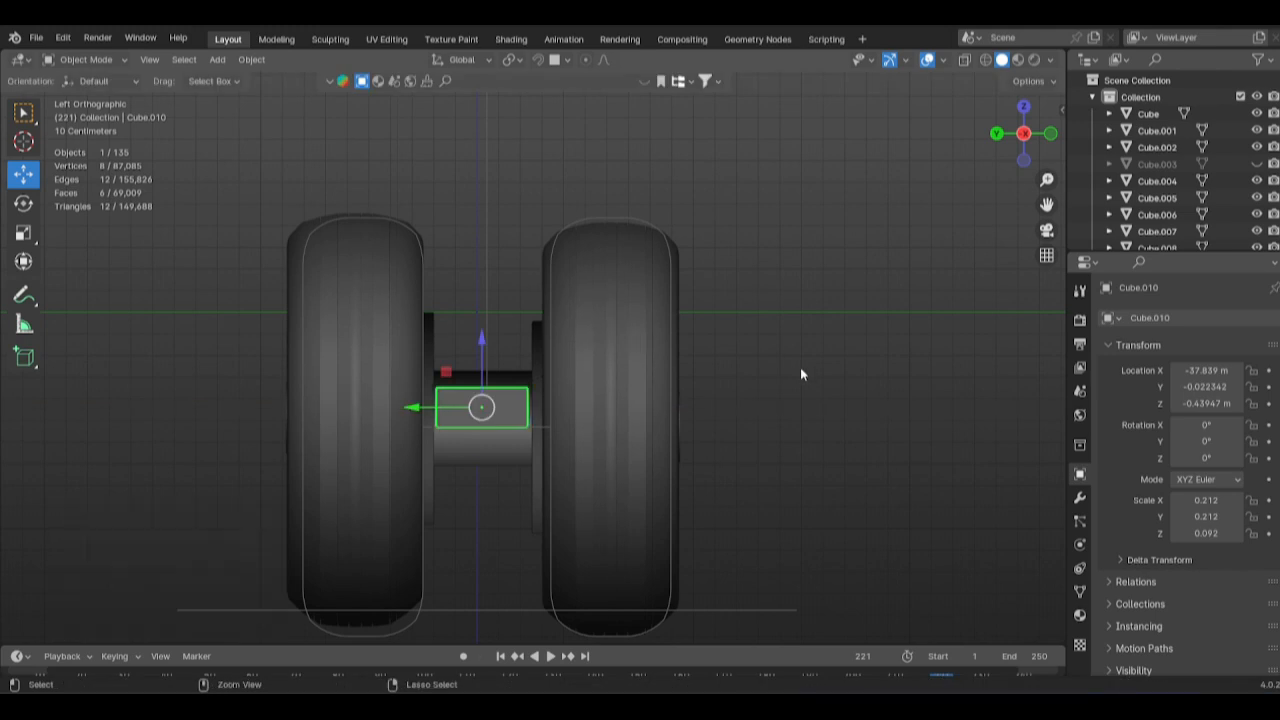
pyautogui.click(737, 332)
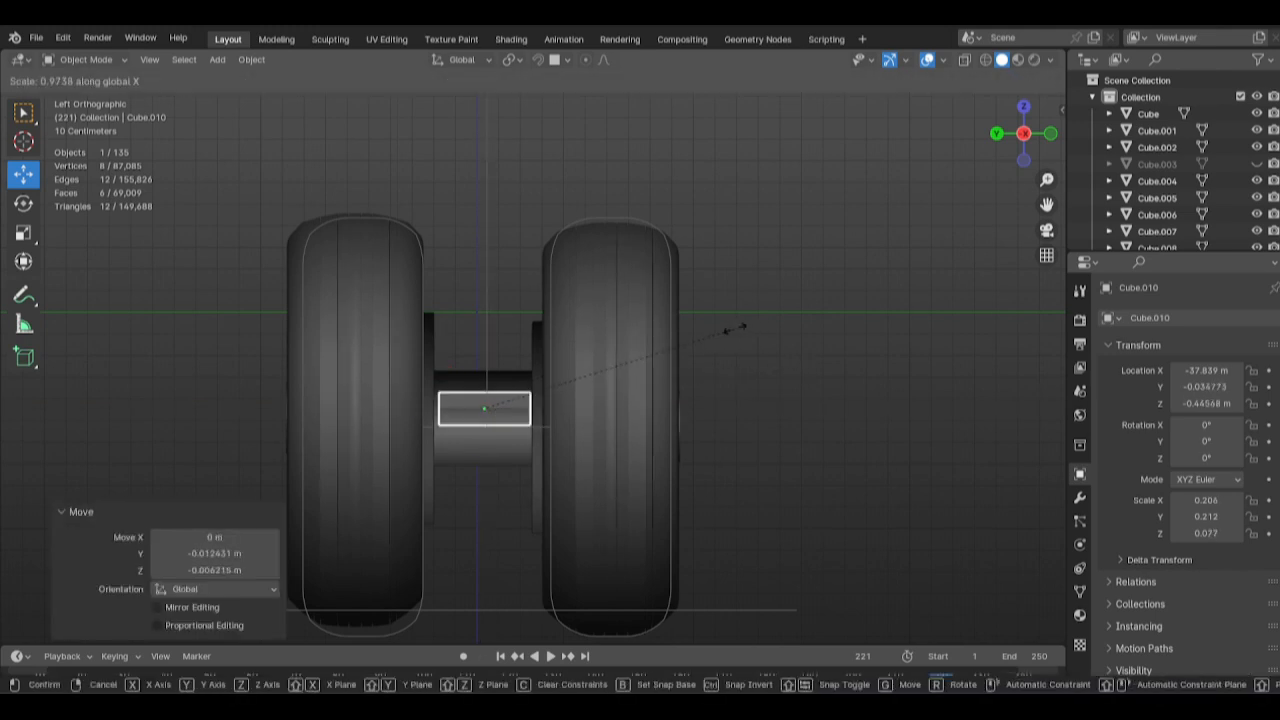
pyautogui.hotkey('ctrl', 'z')
pyautogui.press('s')
pyautogui.press('y')
pyautogui.click(776, 345)
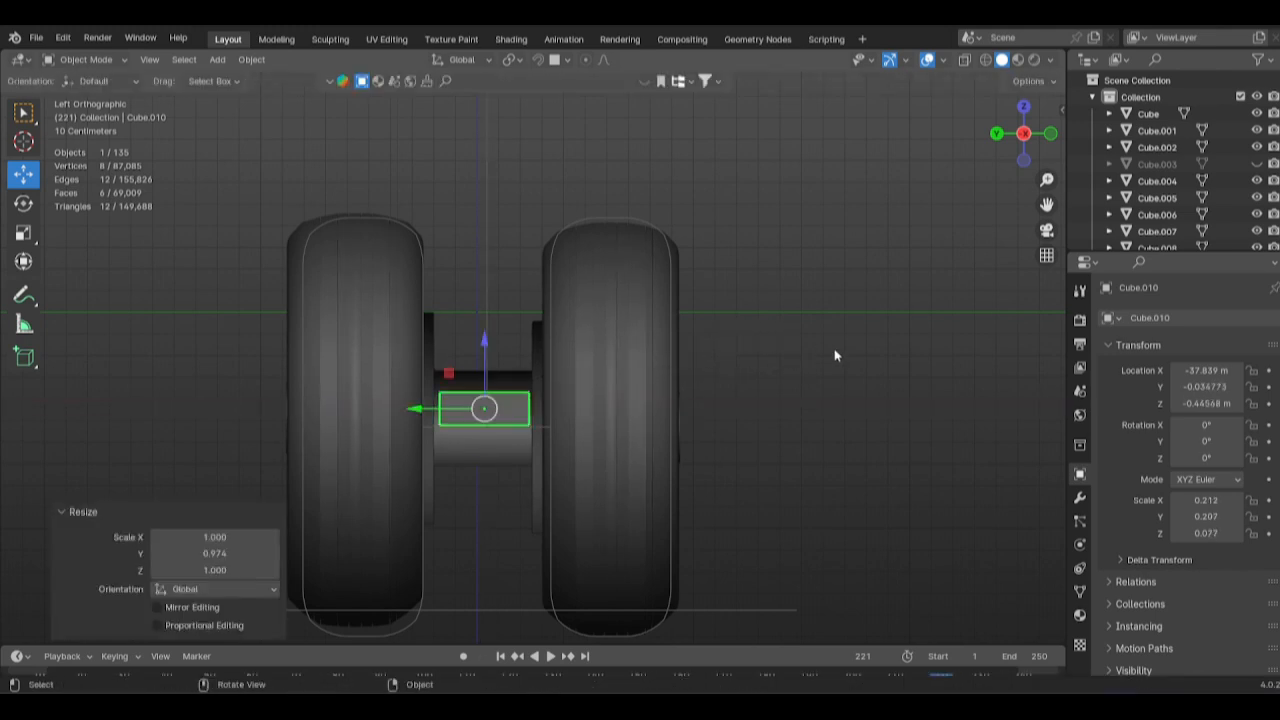
# Lengthen the cube between the nose wheels by moving its negative-X end face outward along X.
pyautogui.press('KP_1')
pyautogui.press('Tab')
pyautogui.press('z')
pyautogui.click(449, 367)
pyautogui.press('1')
pyautogui.moveTo(503, 338); pyautogui.dragTo(595, 461)
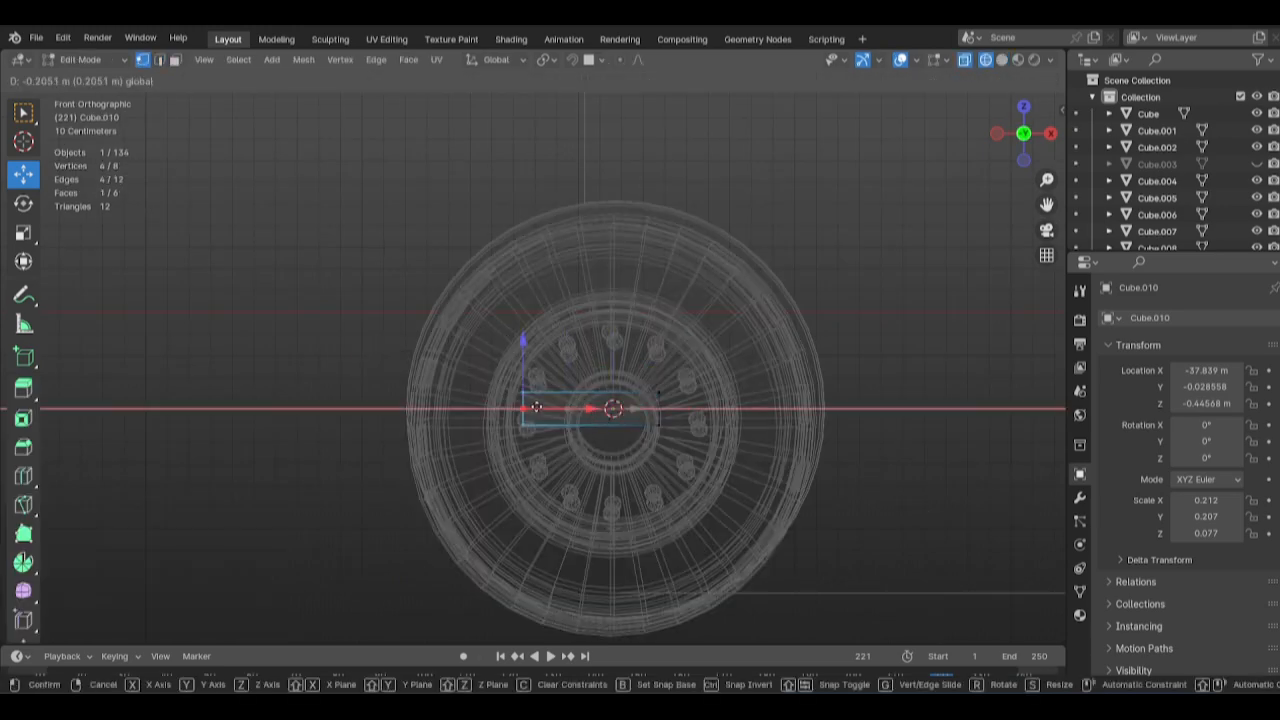
pyautogui.moveTo(536, 407); pyautogui.dragTo(513, 407)
# Move the cube's opposite end face outward about 0.33 m along X so the block protrudes on both sides of the axle.
pyautogui.moveTo(645, 375); pyautogui.dragTo(677, 454, button='middle')
pyautogui.press('z')
pyautogui.click(735, 436)
pyautogui.moveTo(682, 340); pyautogui.dragTo(667, 385, button='middle')
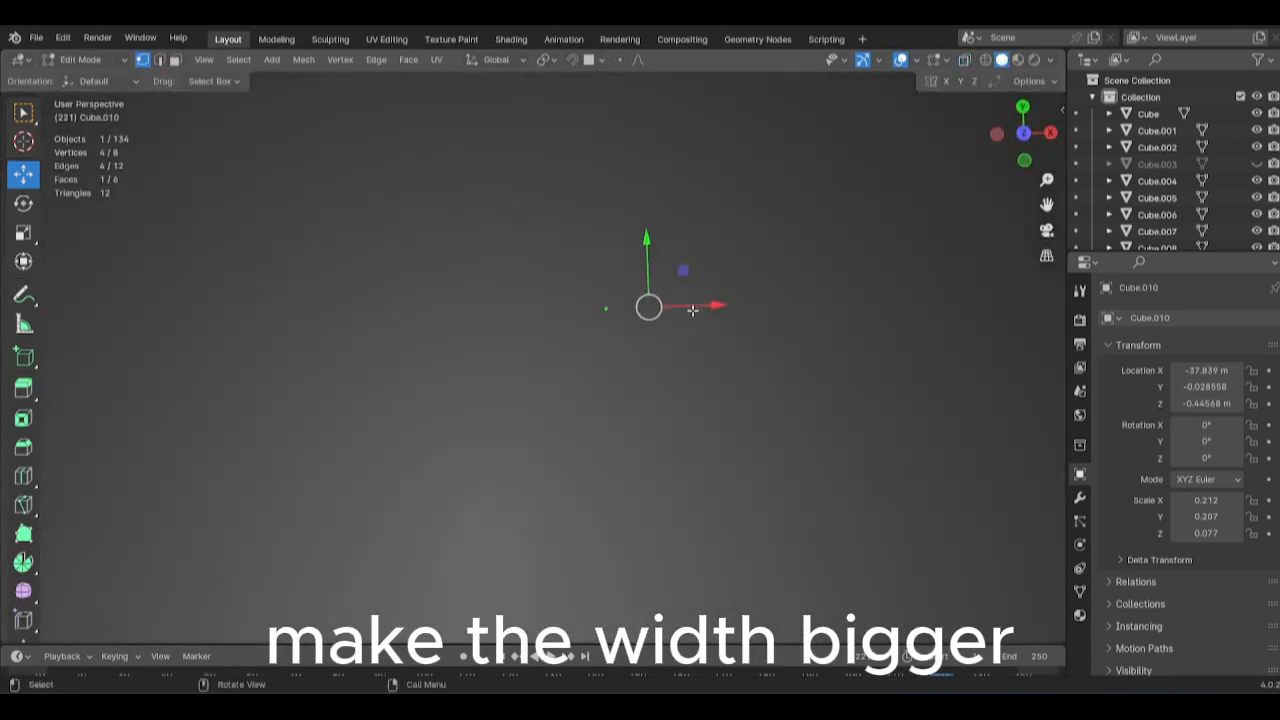
pyautogui.moveTo(697, 308); pyautogui.dragTo(762, 308)
pyautogui.moveTo(772, 332); pyautogui.dragTo(704, 392, button='middle')
pyautogui.keyDown('shift'); pyautogui.moveTo(850, 470); pyautogui.dragTo(683, 466, button='middle'); pyautogui.keyUp('shift')
pyautogui.scroll(2, 683, 466)
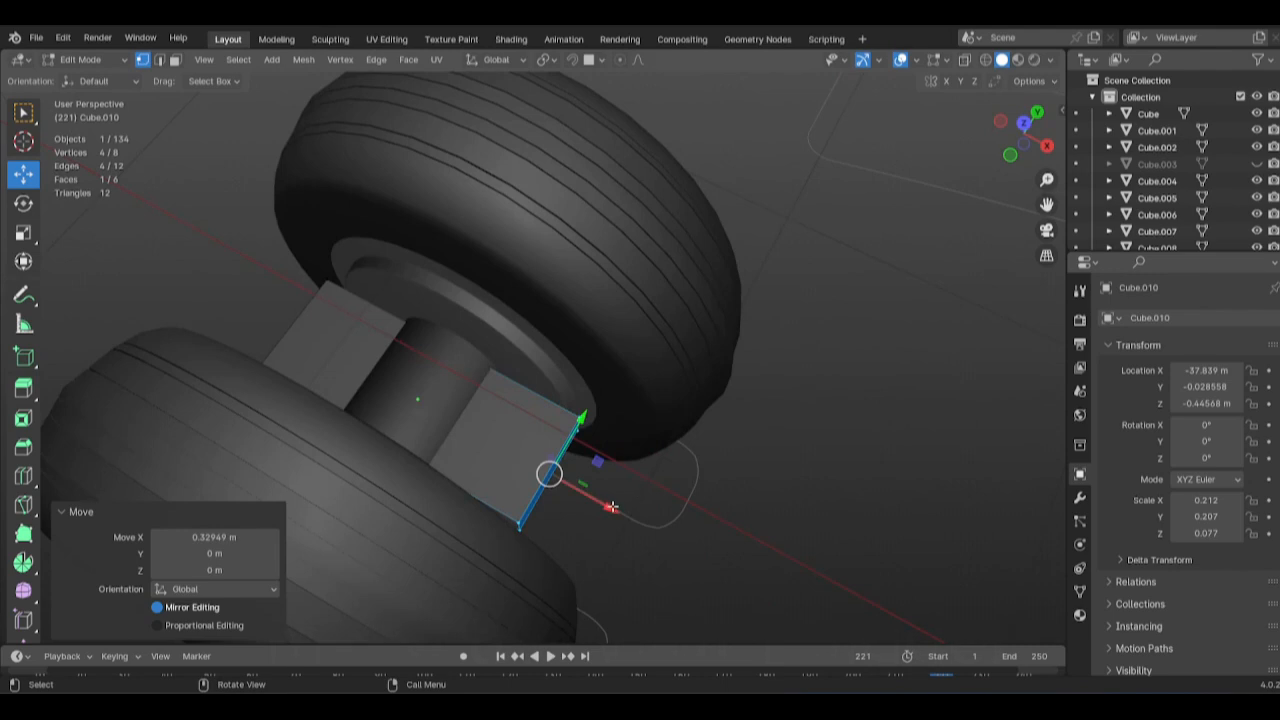
# Add two lengthwise loop cuts to the block, one near each long side edge.
pyautogui.moveTo(611, 507); pyautogui.dragTo(450, 325, button='middle')
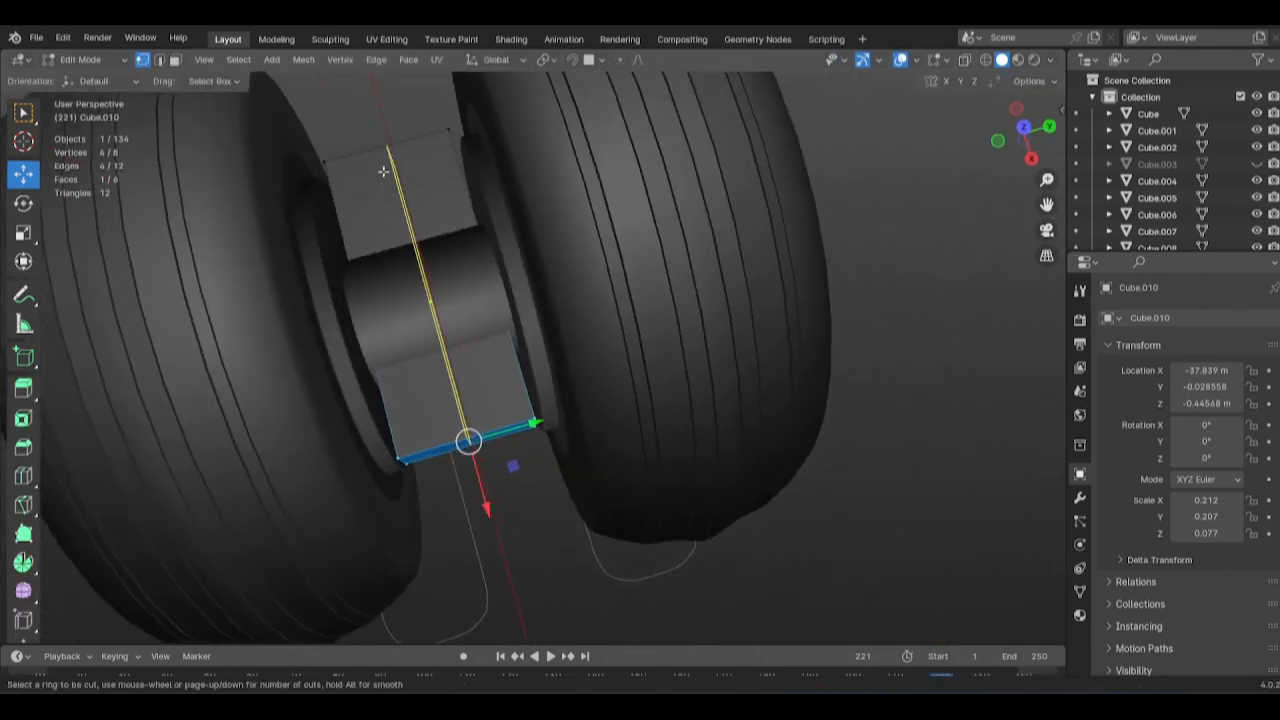
pyautogui.click(411, 135)
pyautogui.hotkey('ctrl', 'r')
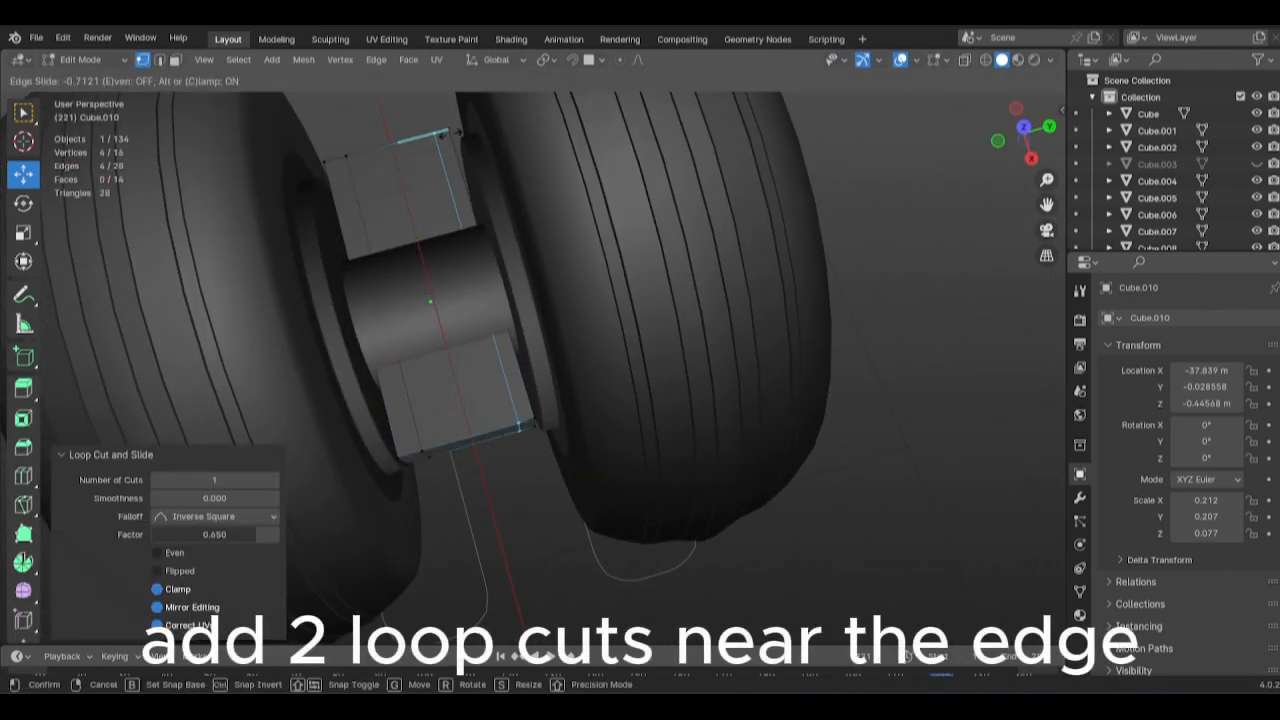
pyautogui.click(451, 133)
# Select the four narrow corner faces on the two ends of the block.
pyautogui.press('3')
pyautogui.moveTo(512, 357); pyautogui.dragTo(510, 444, button='middle')
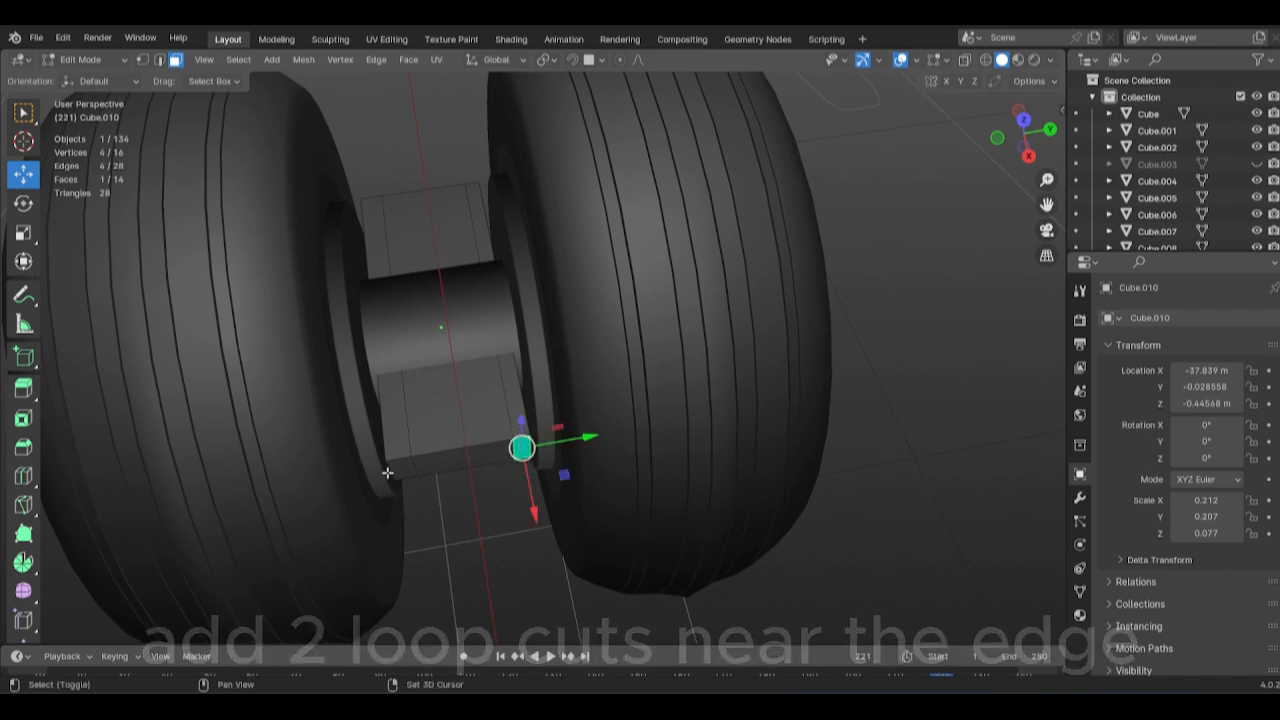
pyautogui.moveTo(527, 298); pyautogui.dragTo(514, 287)
pyautogui.press('3')
pyautogui.click(517, 449)
pyautogui.moveTo(366, 459); pyautogui.dragTo(617, 521, button='middle')
pyautogui.moveTo(506, 477); pyautogui.dragTo(397, 554, button='middle')
# Try to extrude the four corner faces and scale the extrusion outward along X.
pyautogui.press('e')
pyautogui.click(610, 433)
pyautogui.hotkey('ctrl', 'z')
pyautogui.moveTo(610, 433); pyautogui.dragTo(631, 466, button='middle')
pyautogui.scroll(3, 631, 466)
pyautogui.press('e')
pyautogui.rightClick(631, 466)
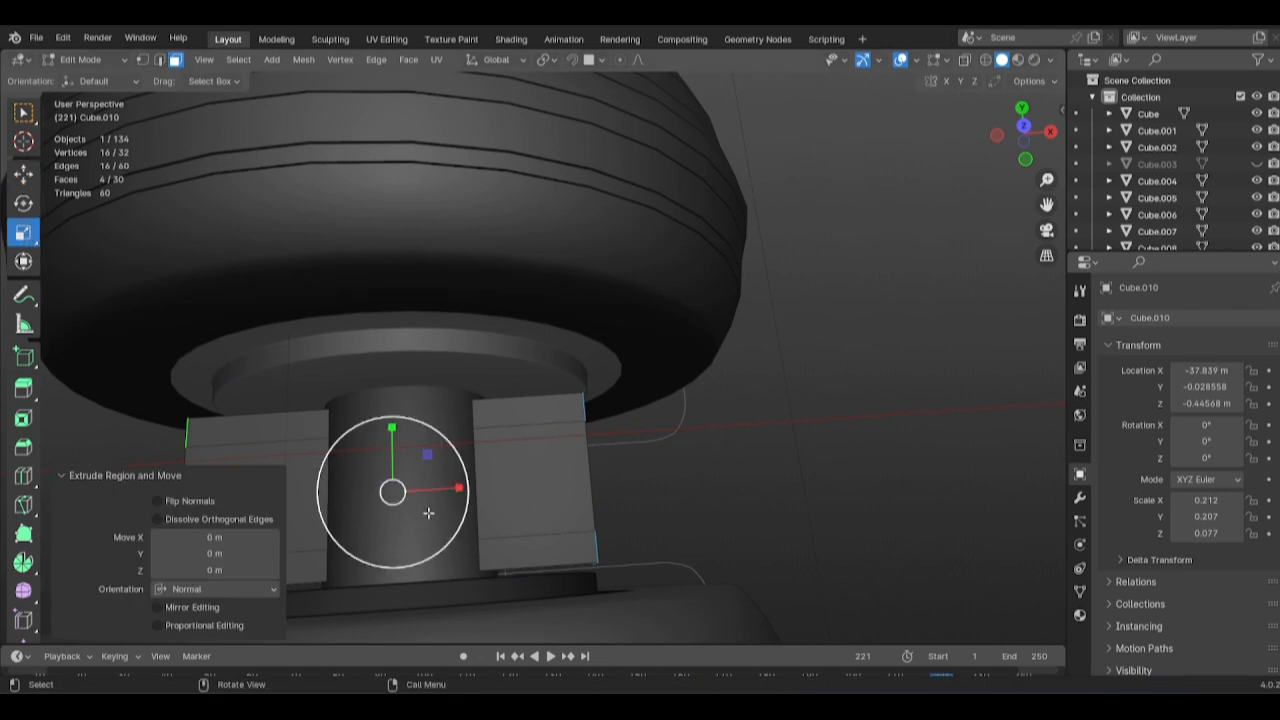
pyautogui.press('s')
pyautogui.press('x')
pyautogui.click(718, 486)
pyautogui.hotkey('ctrl', 'z')
pyautogui.hotkey('ctrl', 'z')
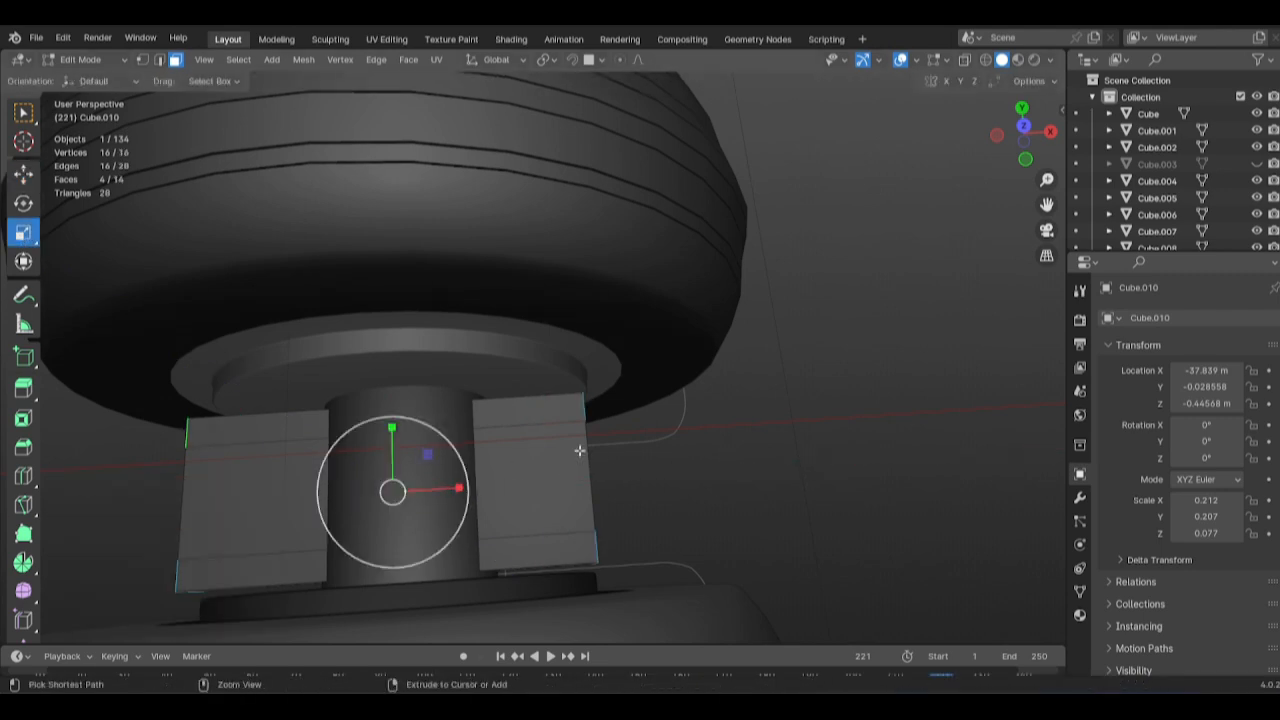
# Extrude the four corner faces outward along X to form prongs at both ends of the block.
pyautogui.press('e')
pyautogui.rightClick(442, 491)
pyautogui.moveTo(442, 491); pyautogui.dragTo(675, 548, button='middle')
pyautogui.press('Tab')
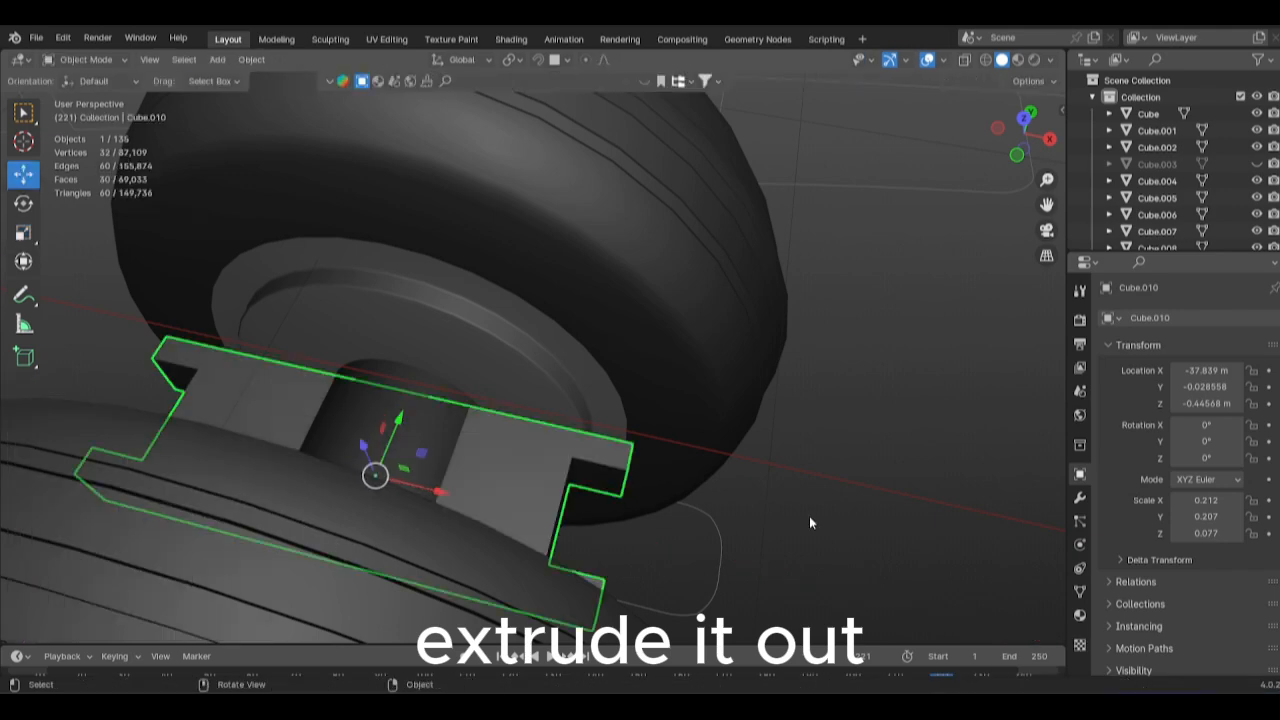
pyautogui.moveTo(809, 516); pyautogui.dragTo(470, 446, button='middle')
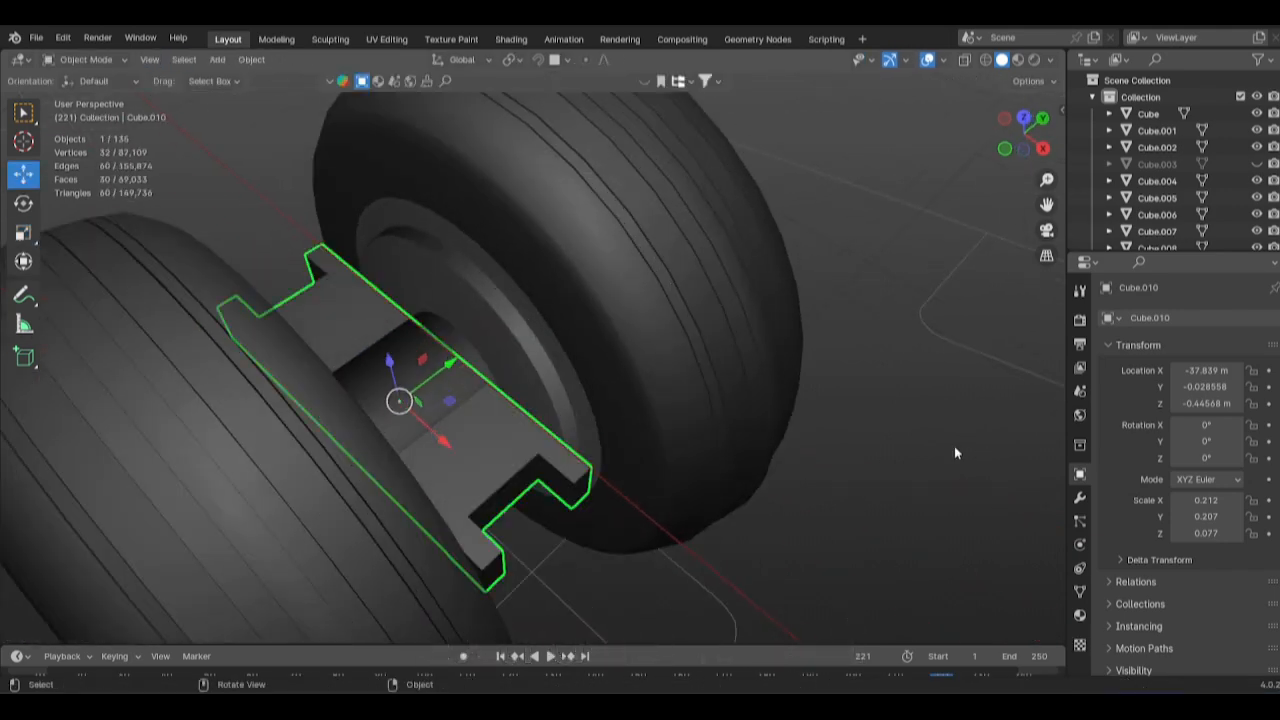
# Add a Subdivision Surface modifier to the pronged block.
pyautogui.click(1165, 318)
pyautogui.write('s')
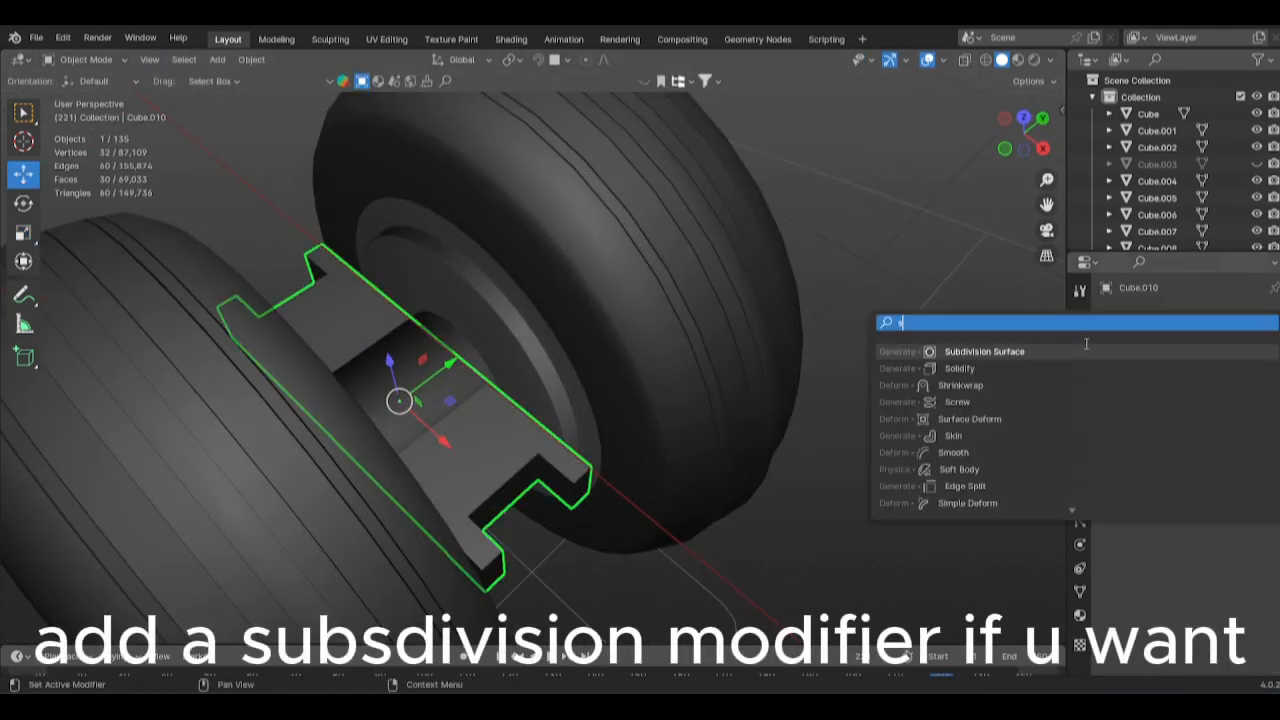
pyautogui.click(1034, 354)
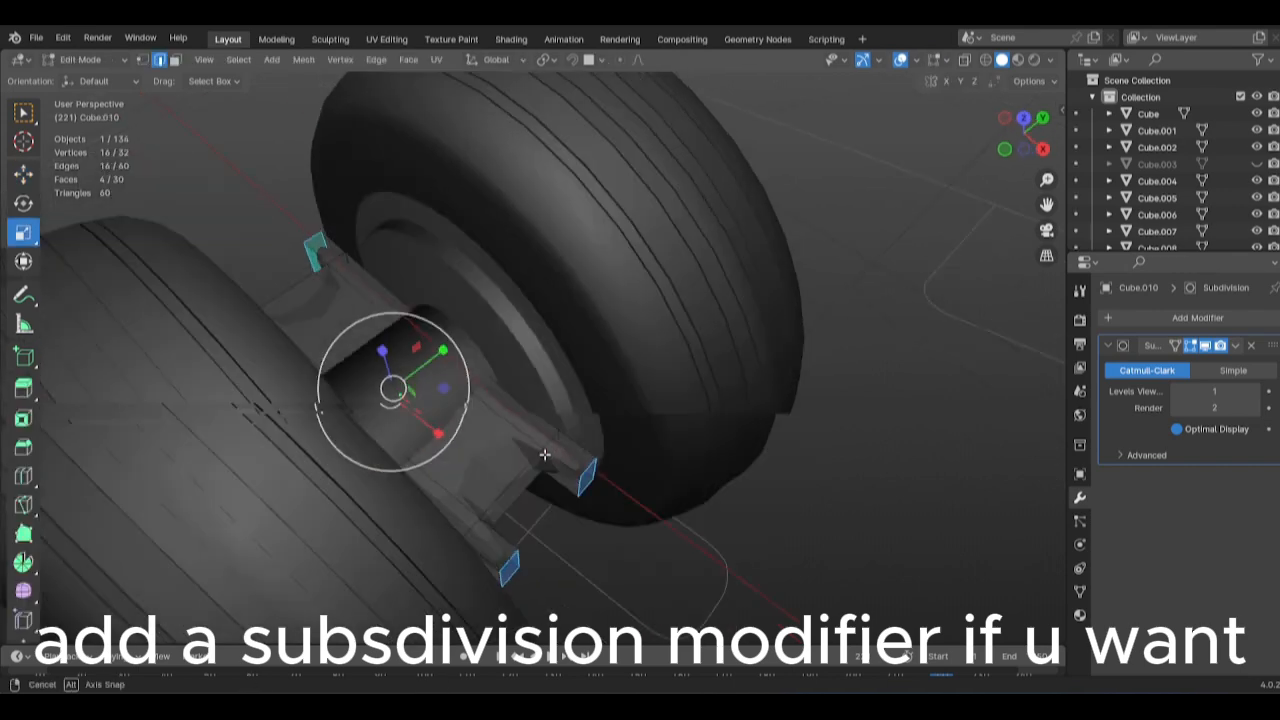
# Add a crosswise loop cut near each end of the block and set the viewport subdivision level to 2.
pyautogui.hotkey('ctrl', 'r')
pyautogui.click(480, 430)
pyautogui.click(640, 485)
pyautogui.hotkey('ctrl', 'r')
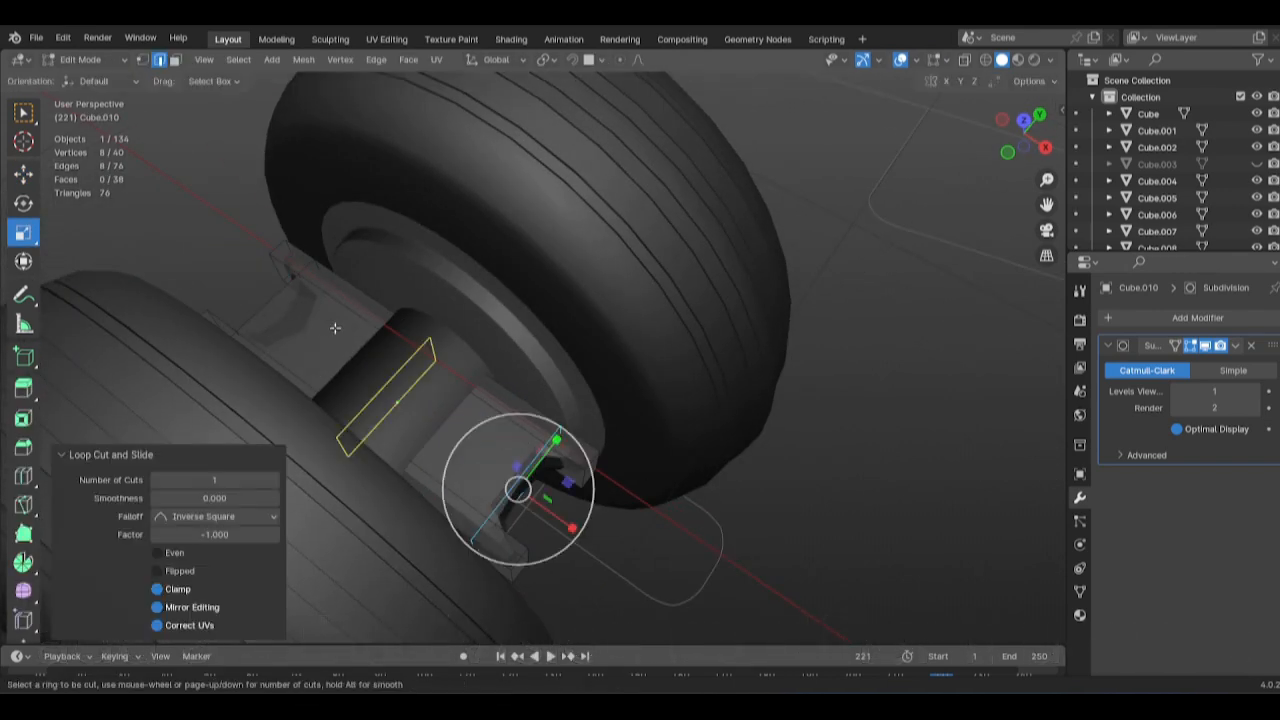
pyautogui.click(335, 328)
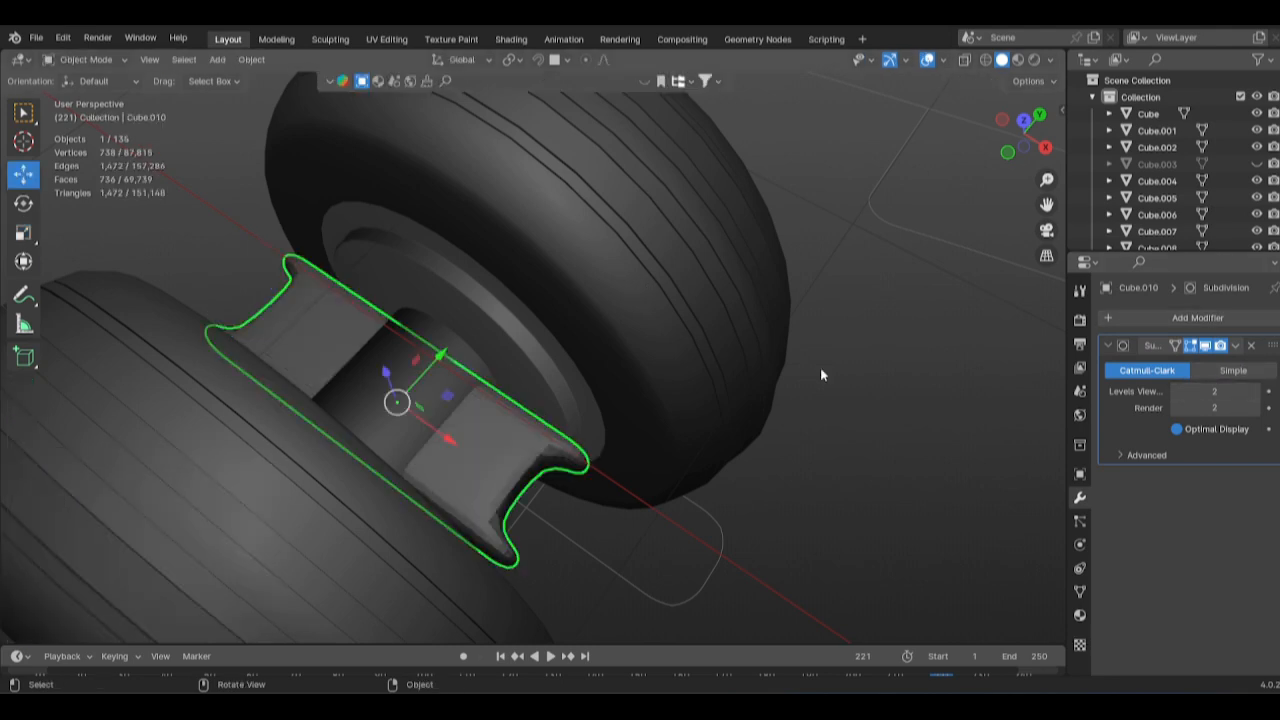
# Widen the block along Y to fit between the wheel hubs and apply Shade Smooth to it.
pyautogui.moveTo(820, 367); pyautogui.dragTo(482, 431, button='middle')
pyautogui.rightClick(482, 431)
pyautogui.click(475, 384)
pyautogui.press('g')
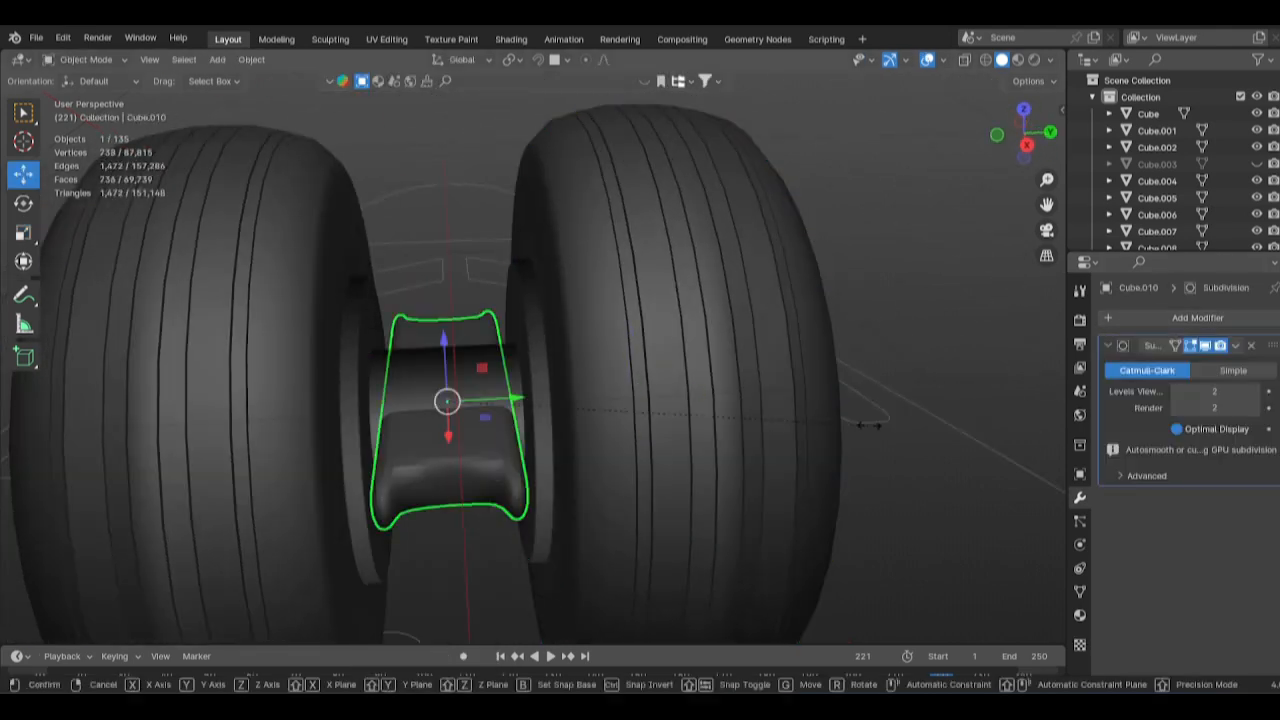
pyautogui.click(996, 420)
pyautogui.click(985, 422)
pyautogui.press('s')
pyautogui.press('y')
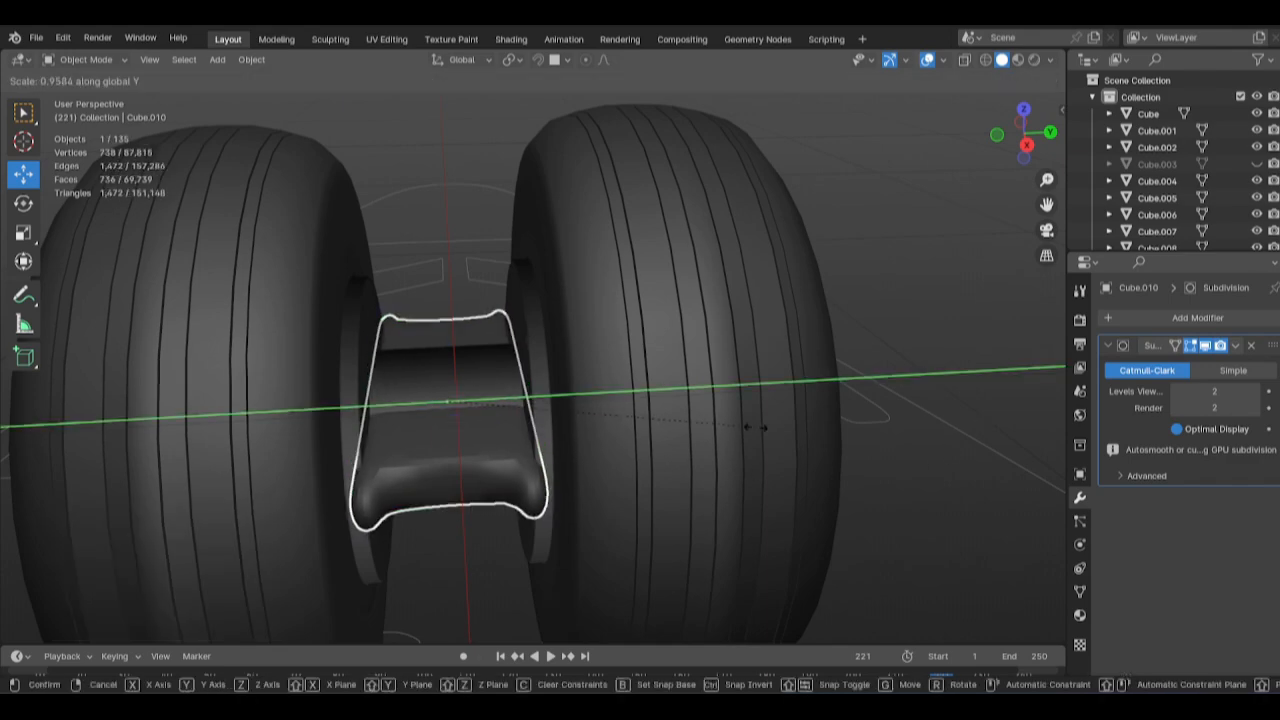
pyautogui.click(873, 430)
pyautogui.rightClick(709, 423)
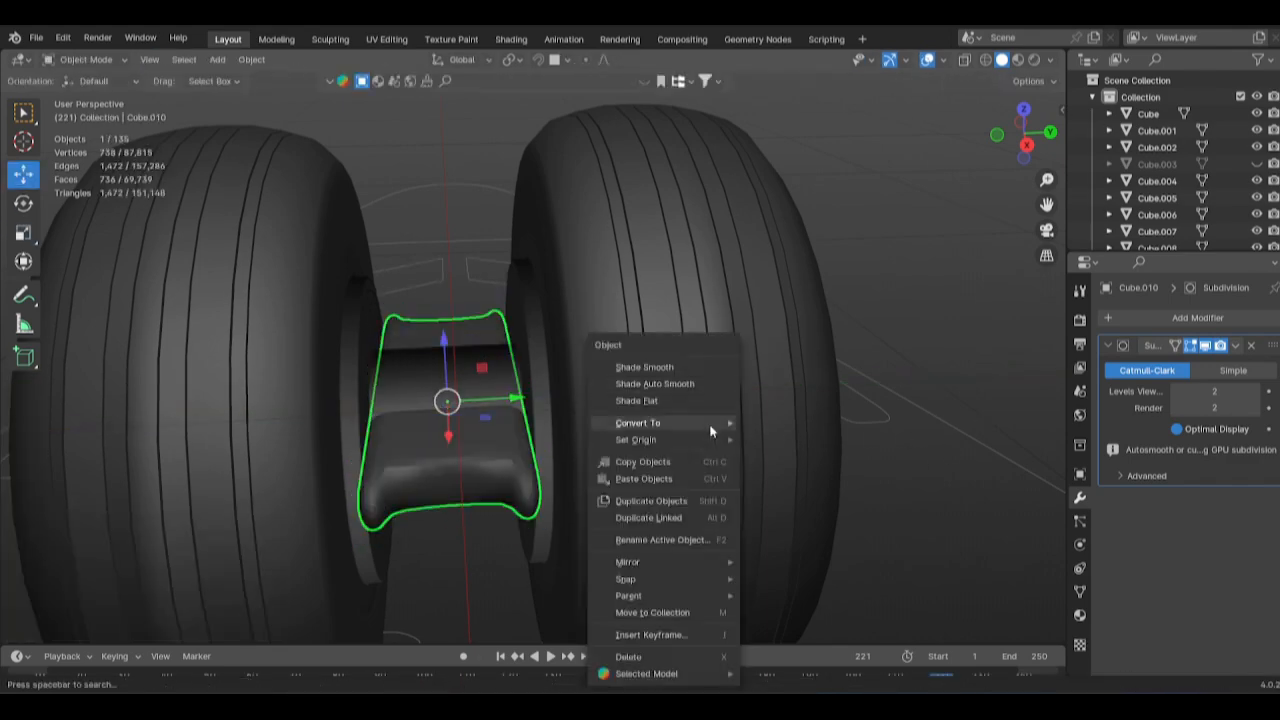
pyautogui.click(645, 368)
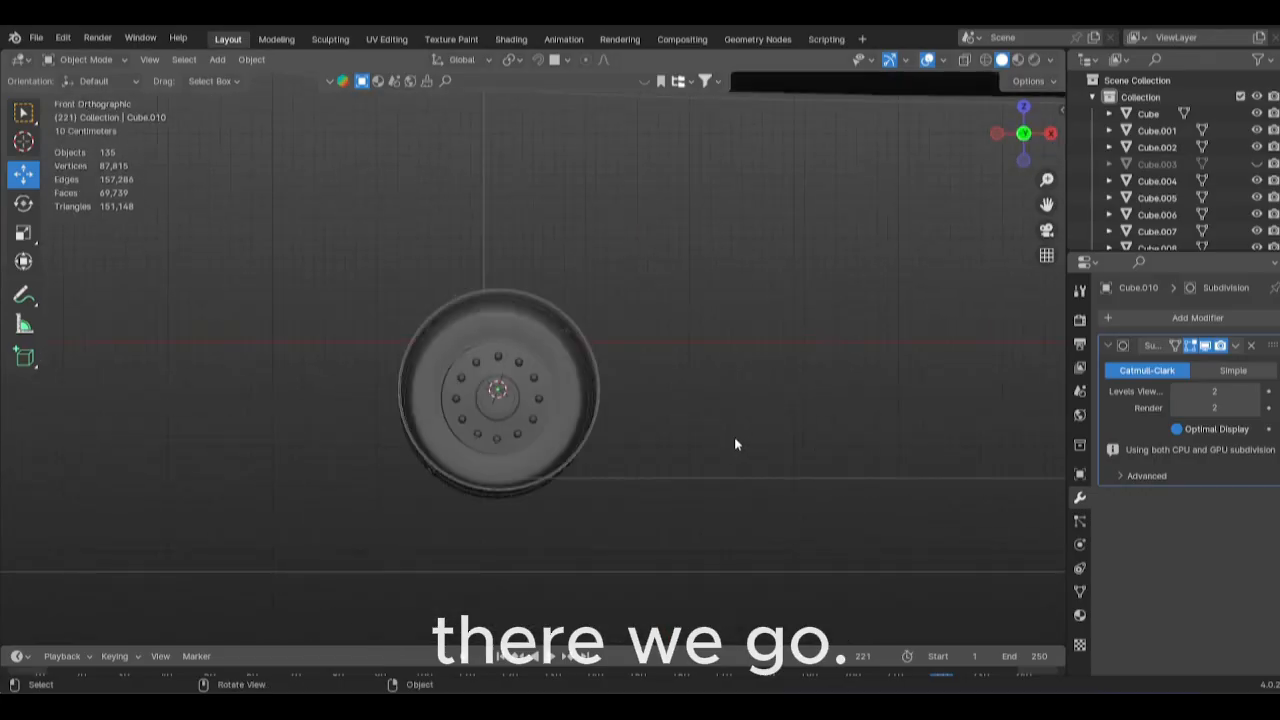
# Duplicate the small pin cylinder on the main landing gear and move the copy along X and Z to the nose gear.
pyautogui.scroll(-7, 734, 436)
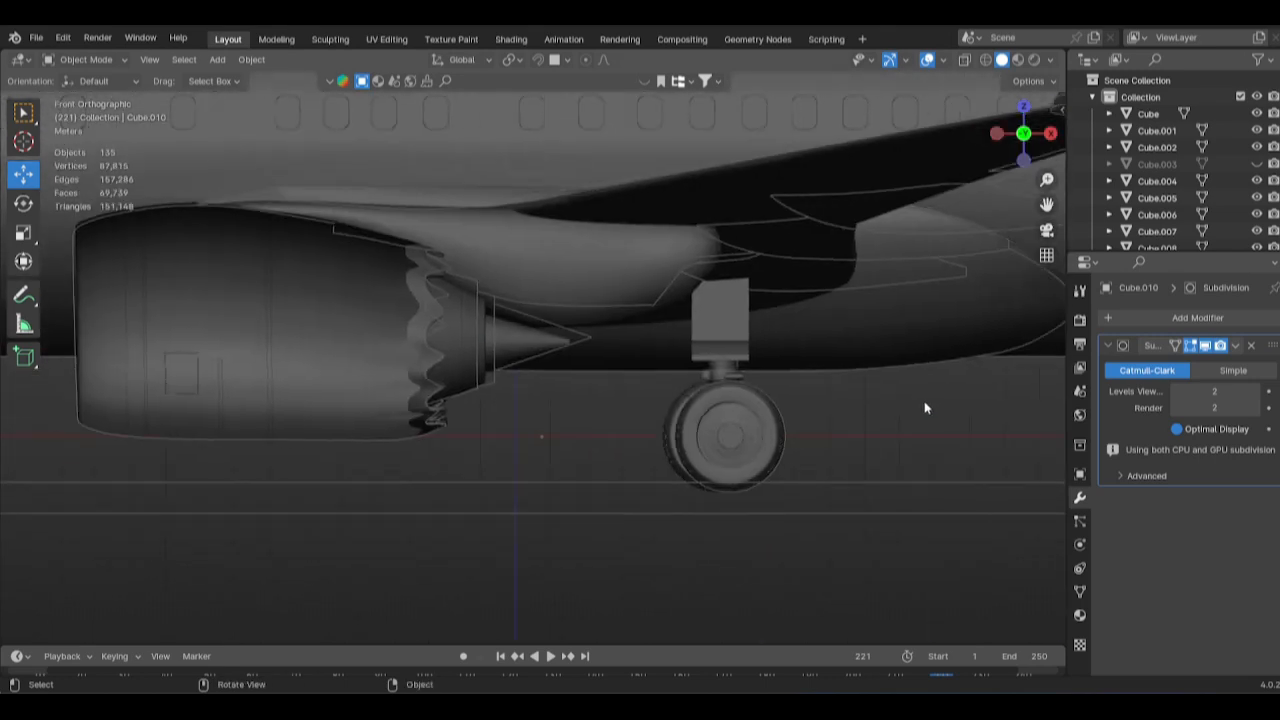
pyautogui.scroll(1, 860, 396)
pyautogui.click(732, 384)
pyautogui.scroll(3, 772, 417)
pyautogui.click(891, 391)
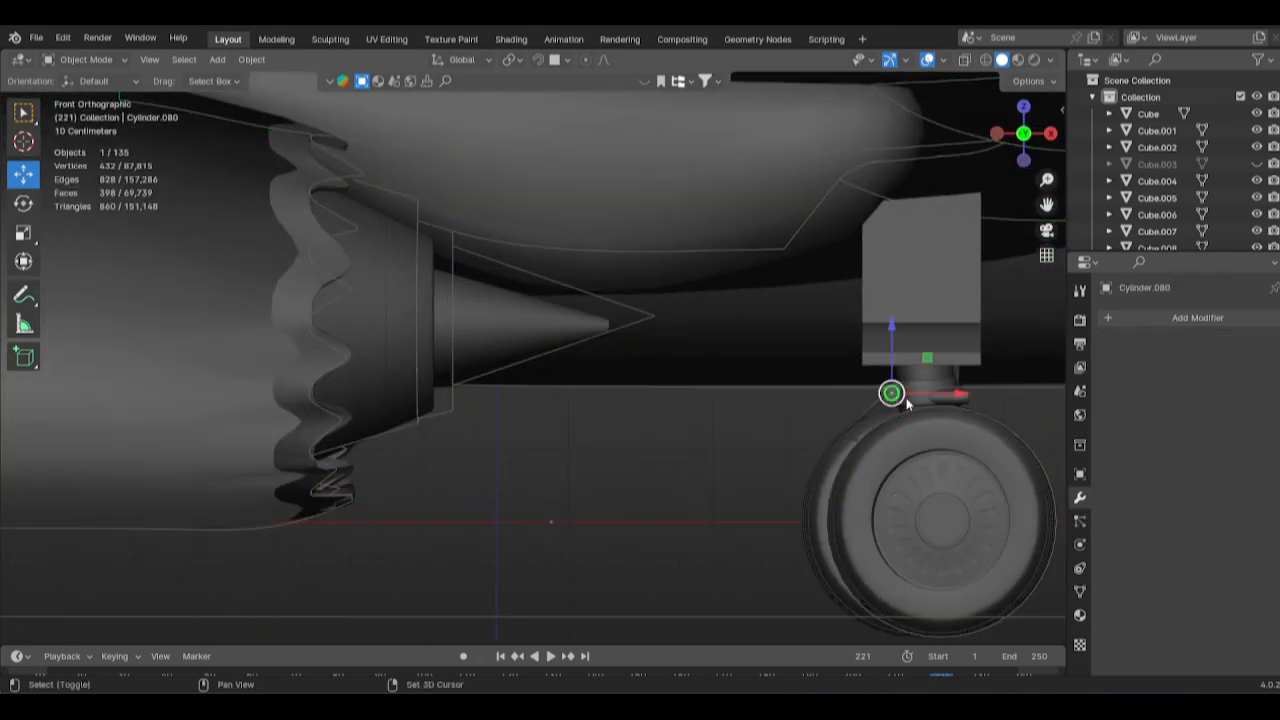
pyautogui.click(114, 440)
pyautogui.scroll(-5, 458, 481)
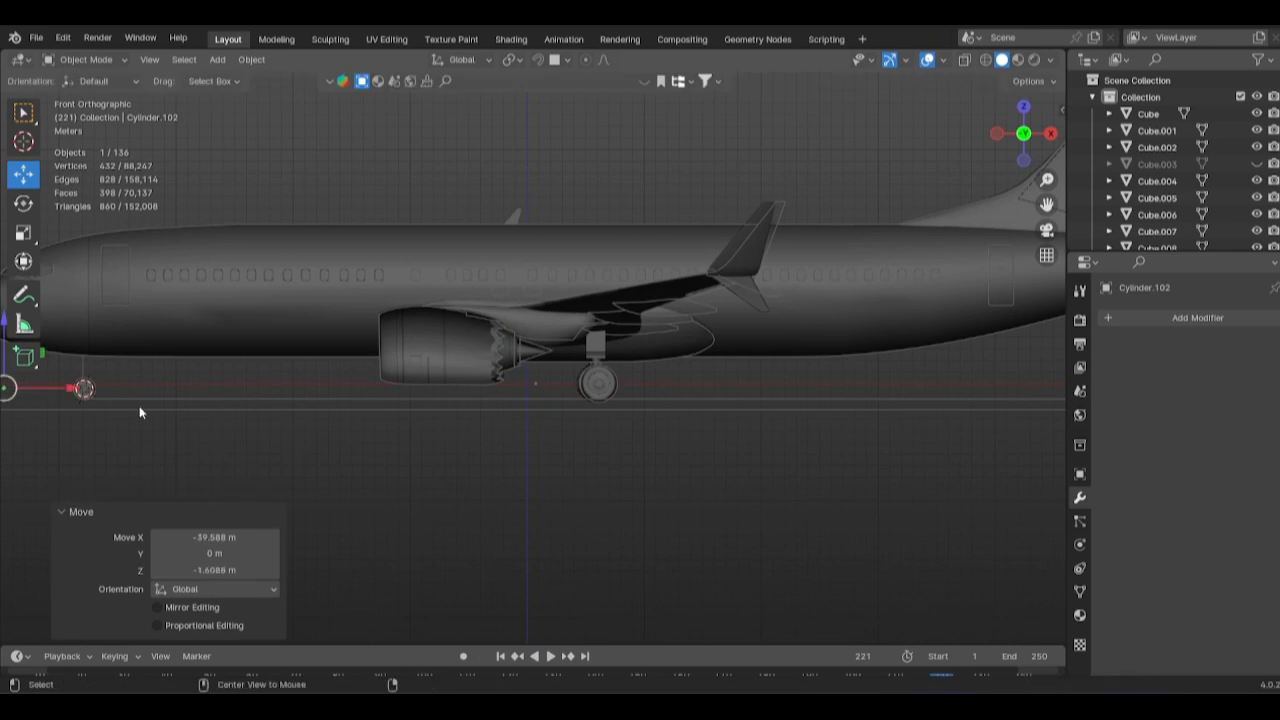
pyautogui.scroll(6, 139, 411)
pyautogui.press('g')
pyautogui.keyDown('alt'); pyautogui.moveTo(607, 389); pyautogui.dragTo(830, 360, button='middle'); pyautogui.keyUp('alt')
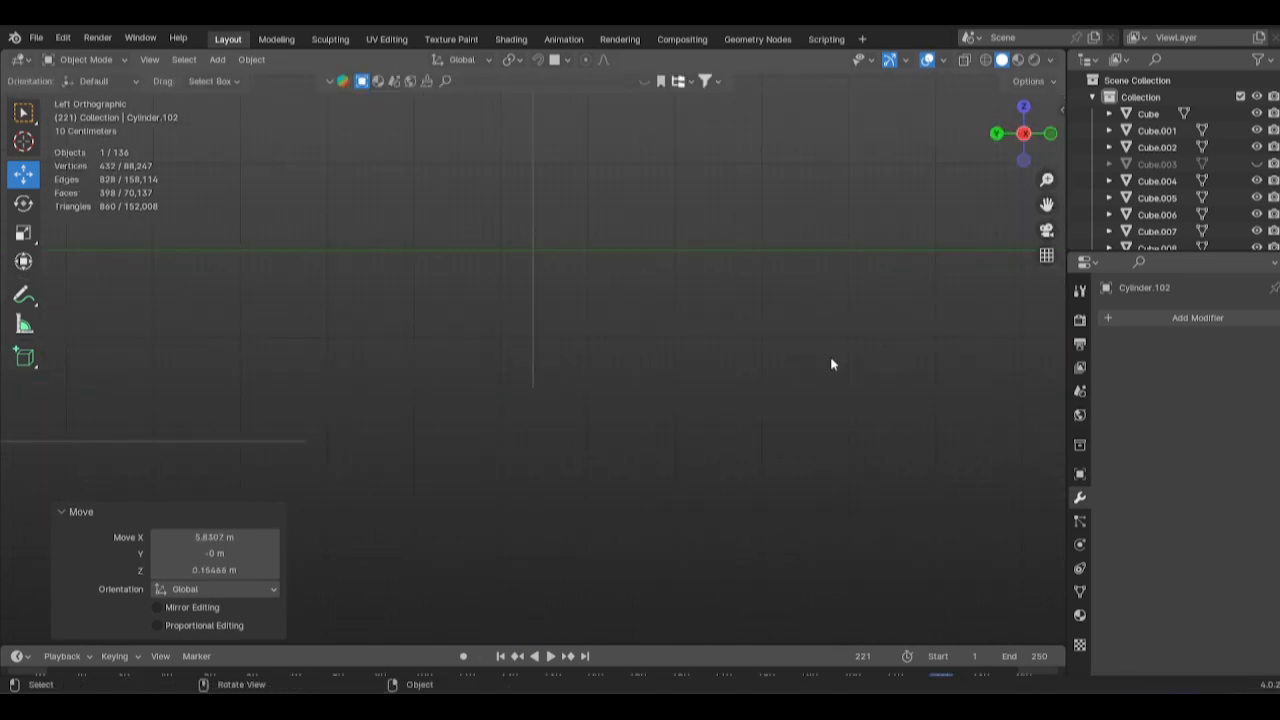
# Move the copied pin along Y and Z onto the axle area between the two nose wheels.
pyautogui.scroll(-11, 676, 396)
pyautogui.keyDown('alt'); pyautogui.middleClick(95, 334); pyautogui.keyUp('alt')
pyautogui.scroll(4, 955, 458)
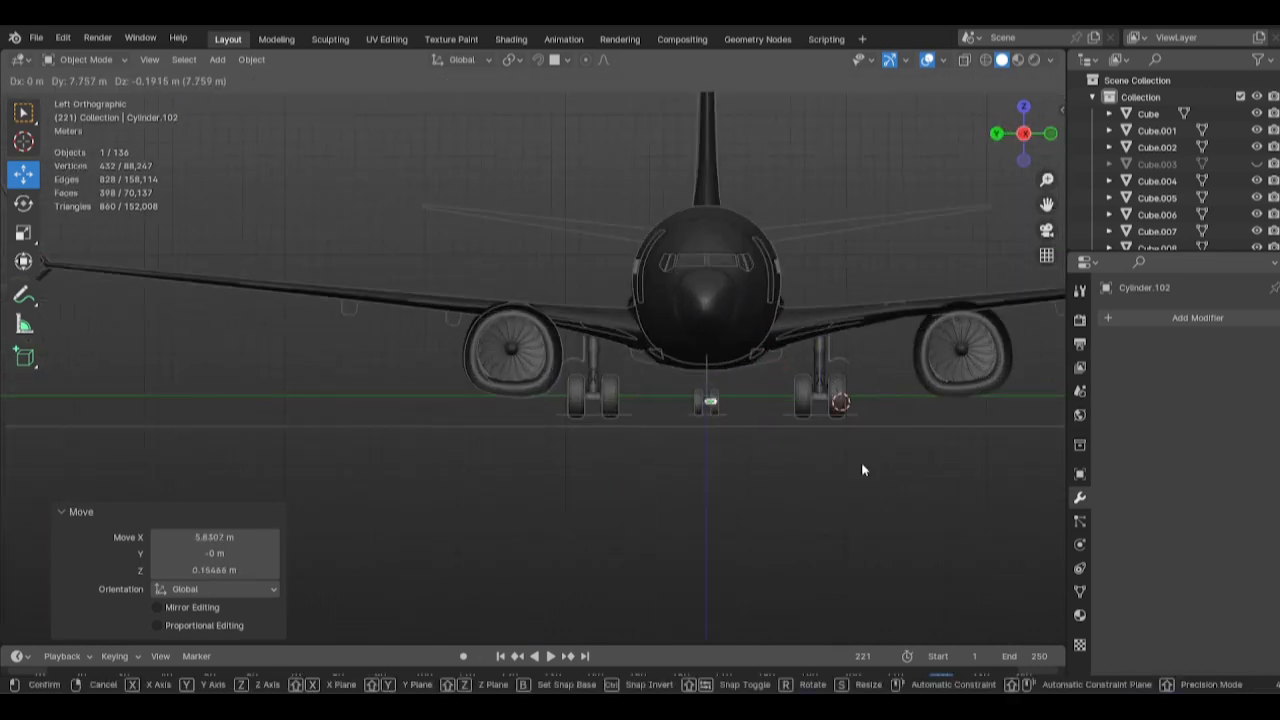
pyautogui.click(862, 466)
pyautogui.keyDown('alt'); pyautogui.middleClick(740, 430); pyautogui.keyUp('alt')
pyautogui.scroll(9, 440, 362)
pyautogui.keyDown('alt'); pyautogui.middleClick(323, 253); pyautogui.keyUp('alt')
pyautogui.scroll(6, 420, 280)
pyautogui.press('g')
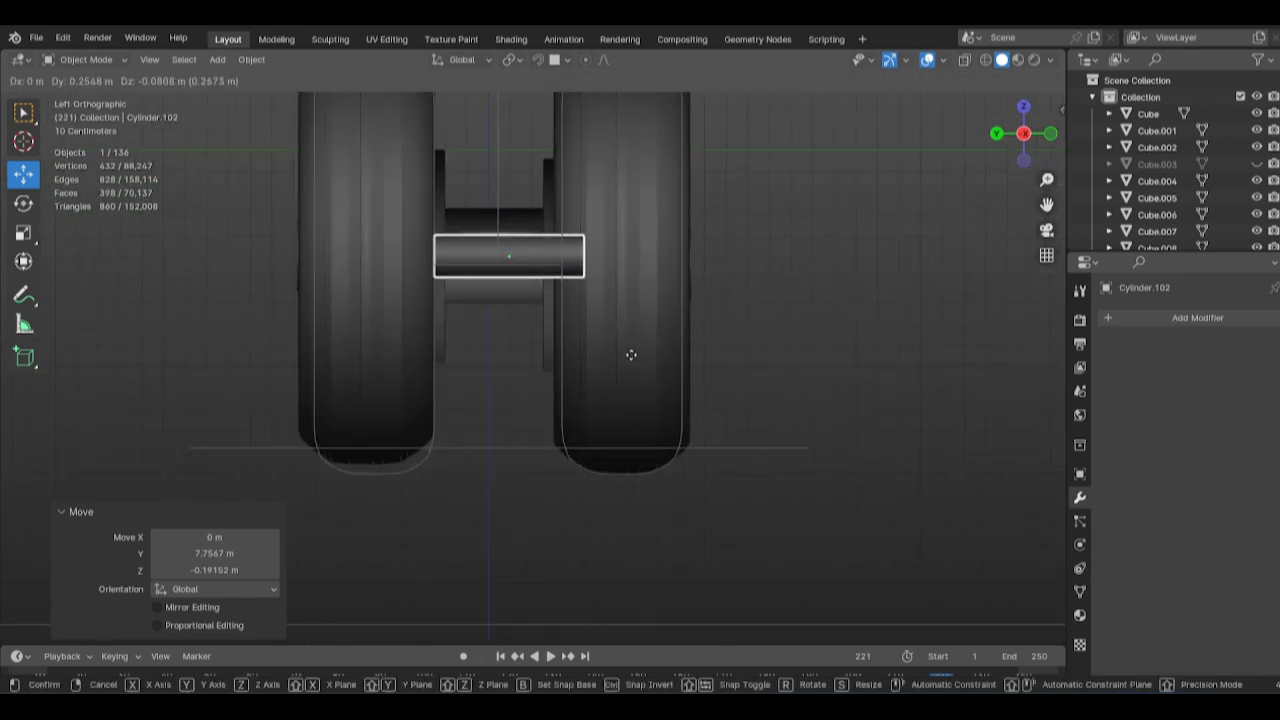
pyautogui.click(631, 355)
# Centre the pin between the wheels and slide it along X into the notch between the block's prongs.
pyautogui.keyDown('alt'); pyautogui.middleClick(562, 256); pyautogui.keyUp('alt')
pyautogui.keyDown('alt'); pyautogui.moveTo(659, 306); pyautogui.dragTo(527, 337, button='middle'); pyautogui.keyUp('alt')
pyautogui.press('g')
pyautogui.click(437, 341)
pyautogui.moveTo(437, 341); pyautogui.dragTo(700, 403, button='middle')
pyautogui.scroll(3, 537, 290)
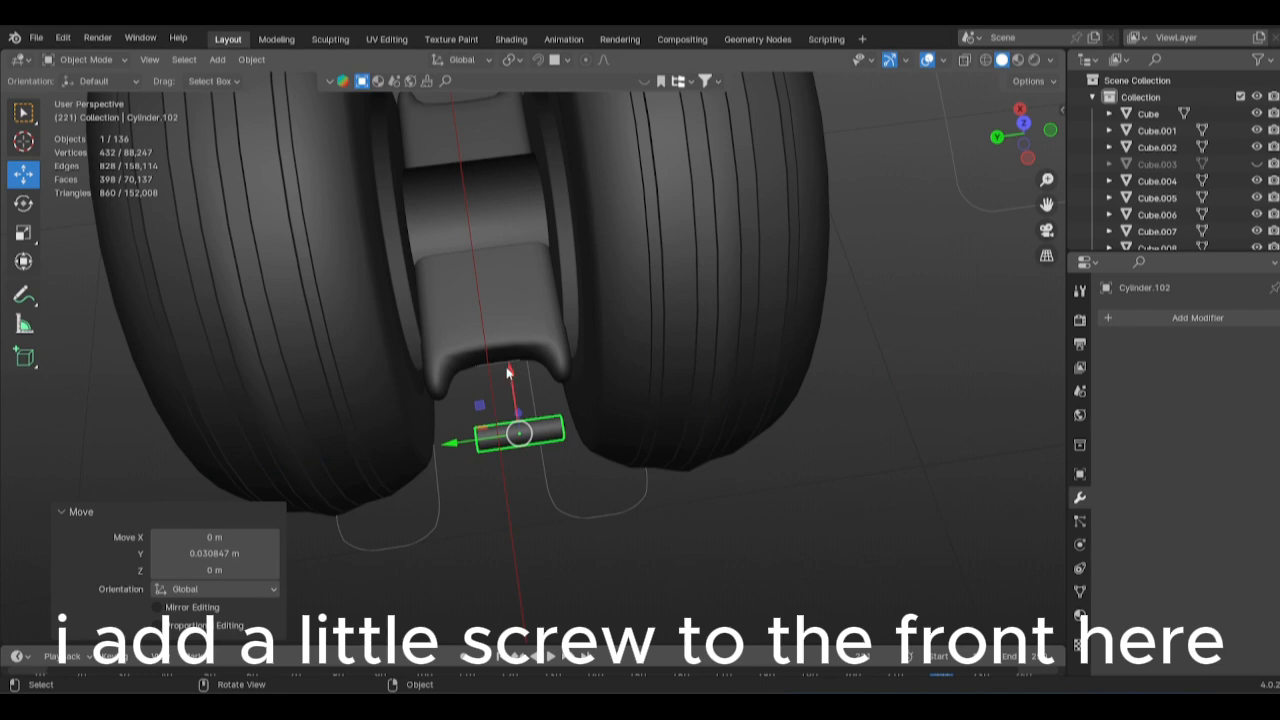
pyautogui.moveTo(507, 373); pyautogui.dragTo(499, 320)
pyautogui.moveTo(483, 402); pyautogui.dragTo(531, 416, button='middle')
pyautogui.click(450, 375)
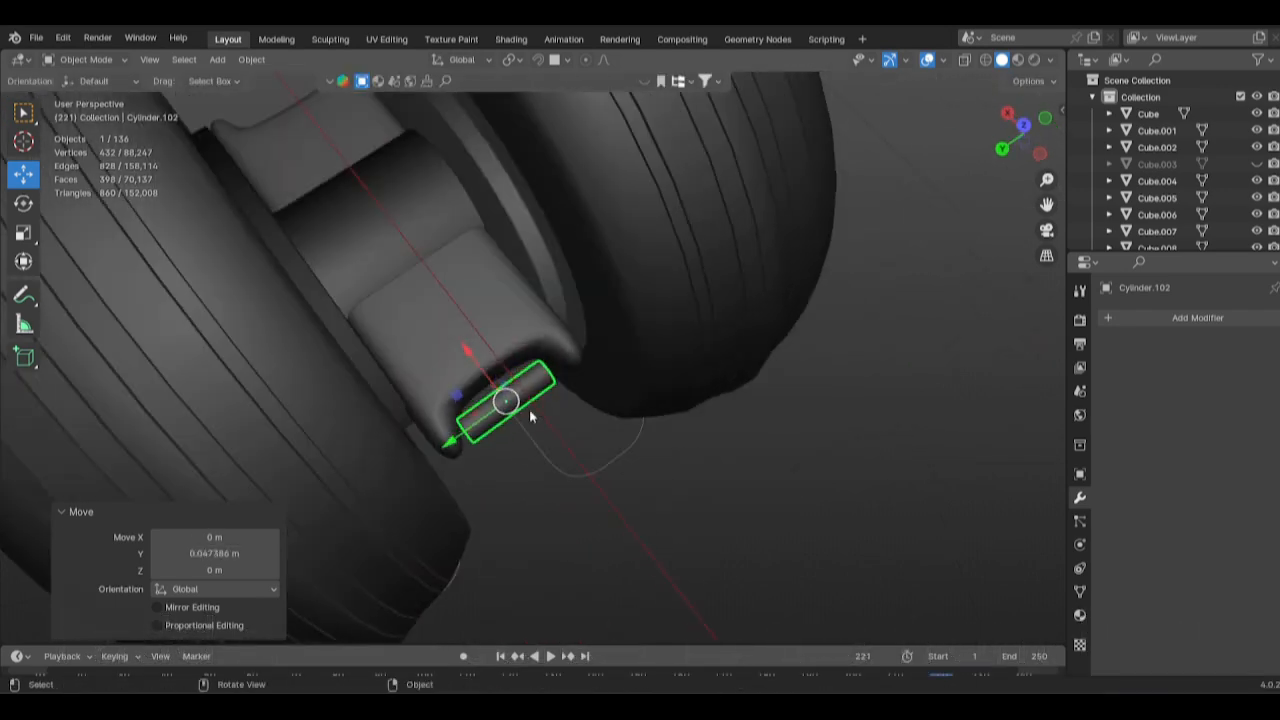
pyautogui.moveTo(469, 357); pyautogui.dragTo(469, 357)
pyautogui.moveTo(634, 356); pyautogui.dragTo(603, 346, button='middle')
# Lengthen the pin by about 1.688 along Y and adjust its position between the prongs.
pyautogui.press('s')
pyautogui.press('y')
pyautogui.click(684, 329)
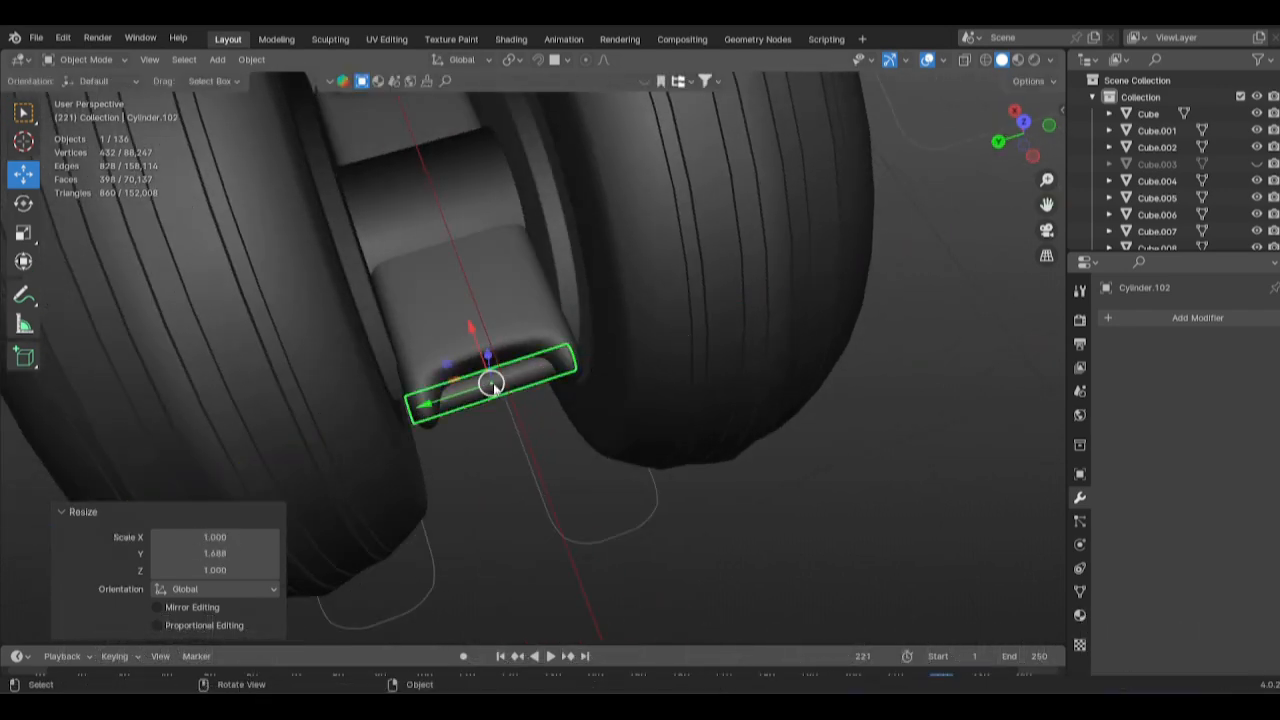
pyautogui.moveTo(463, 389); pyautogui.dragTo(468, 385)
pyautogui.click(816, 433)
pyautogui.moveTo(816, 433); pyautogui.dragTo(738, 372, button='middle')
# Shift the pin along X and stretch it along Y until both ends protrude from the prongs, then deselect everything.
pyautogui.click(501, 373)
pyautogui.moveTo(622, 368); pyautogui.dragTo(610, 342, button='middle')
pyautogui.moveTo(488, 334); pyautogui.dragTo(476, 362)
pyautogui.press('s')
pyautogui.press('y')
pyautogui.click(826, 350)
pyautogui.click(641, 512)
pyautogui.moveTo(641, 512); pyautogui.dragTo(573, 571, button='middle')
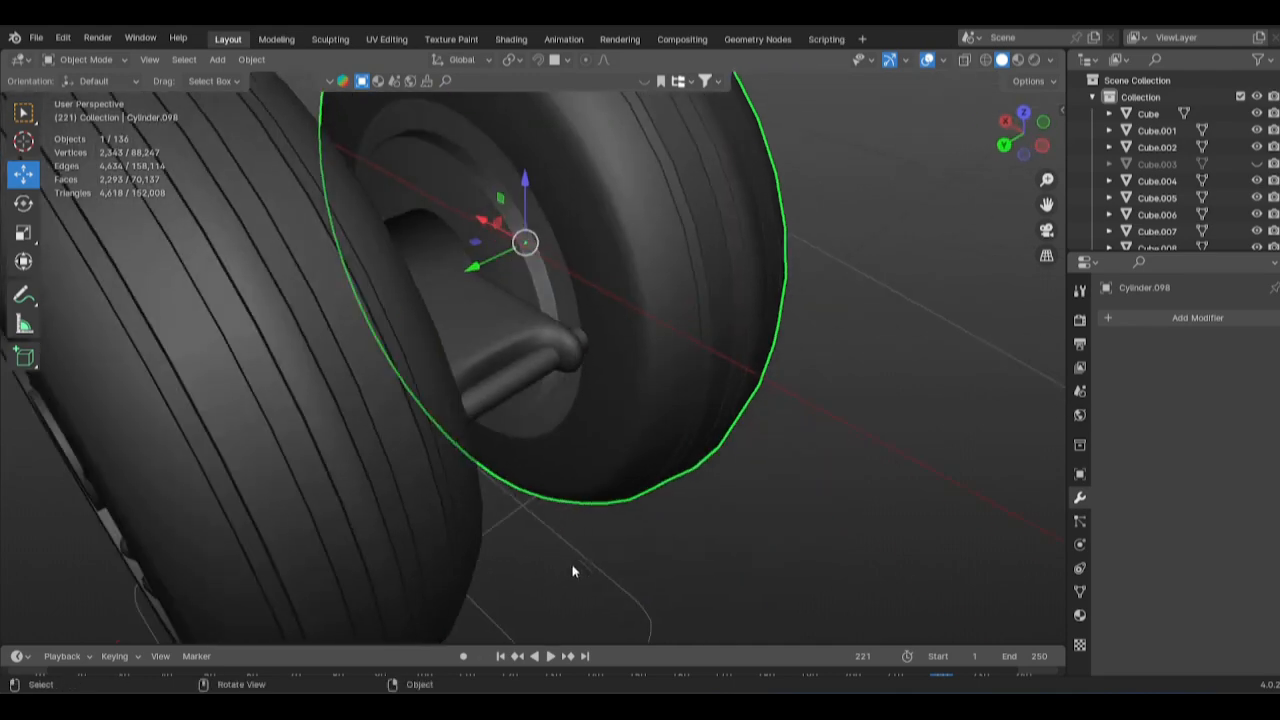
pyautogui.click(826, 496)
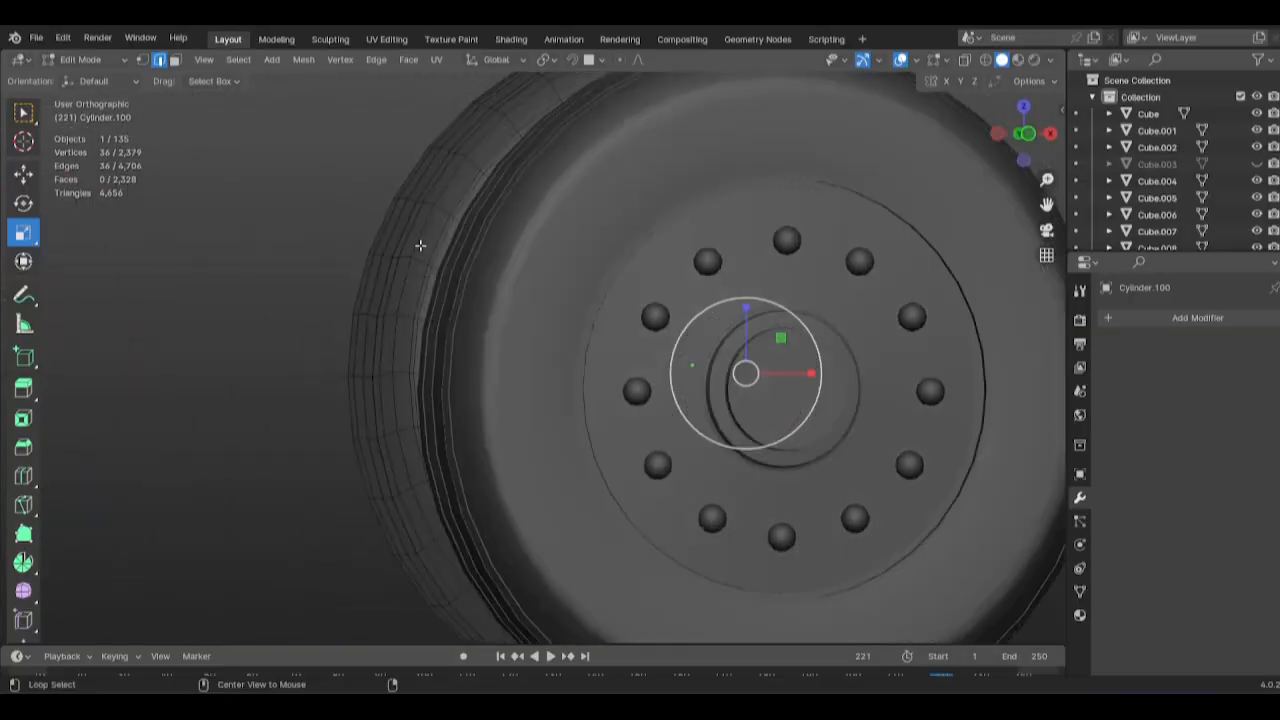
# Separate the axle tube between the nose wheels into its own object and set its origin to geometry.
pyautogui.press('ctrl+KP_3')
pyautogui.moveTo(420, 214); pyautogui.dragTo(600, 495)
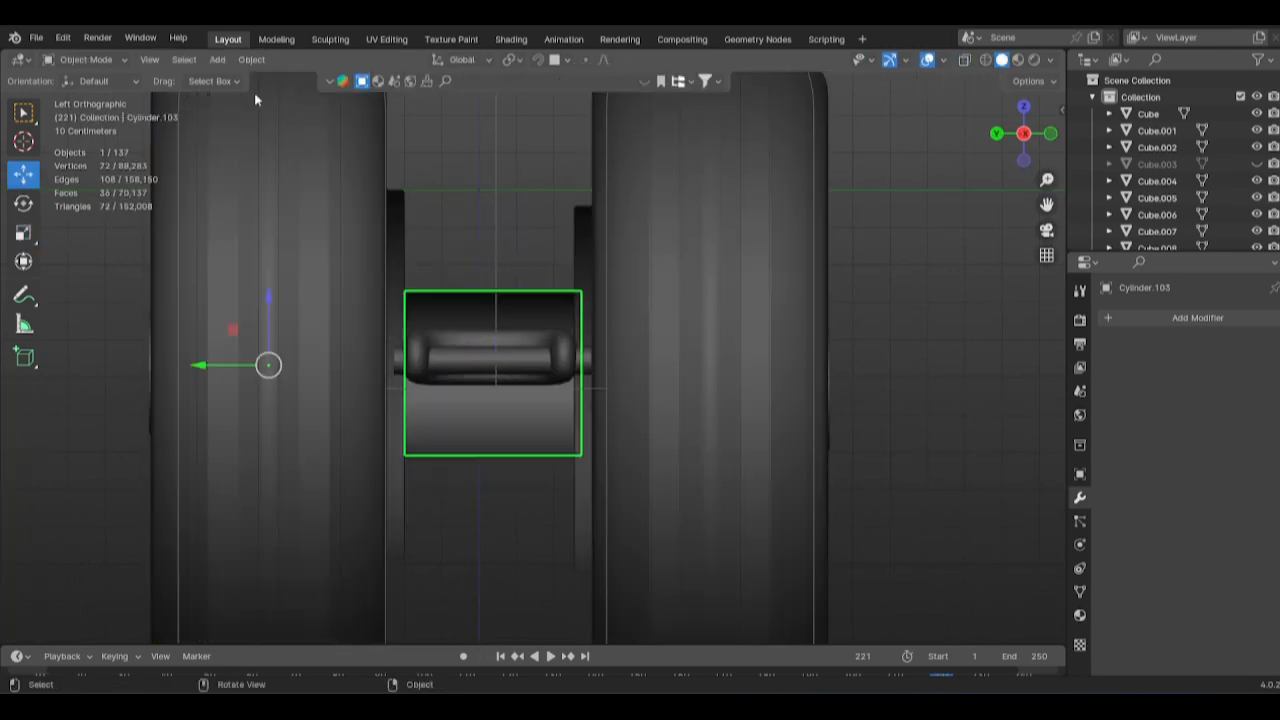
pyautogui.click(251, 59)
pyautogui.click(465, 114)
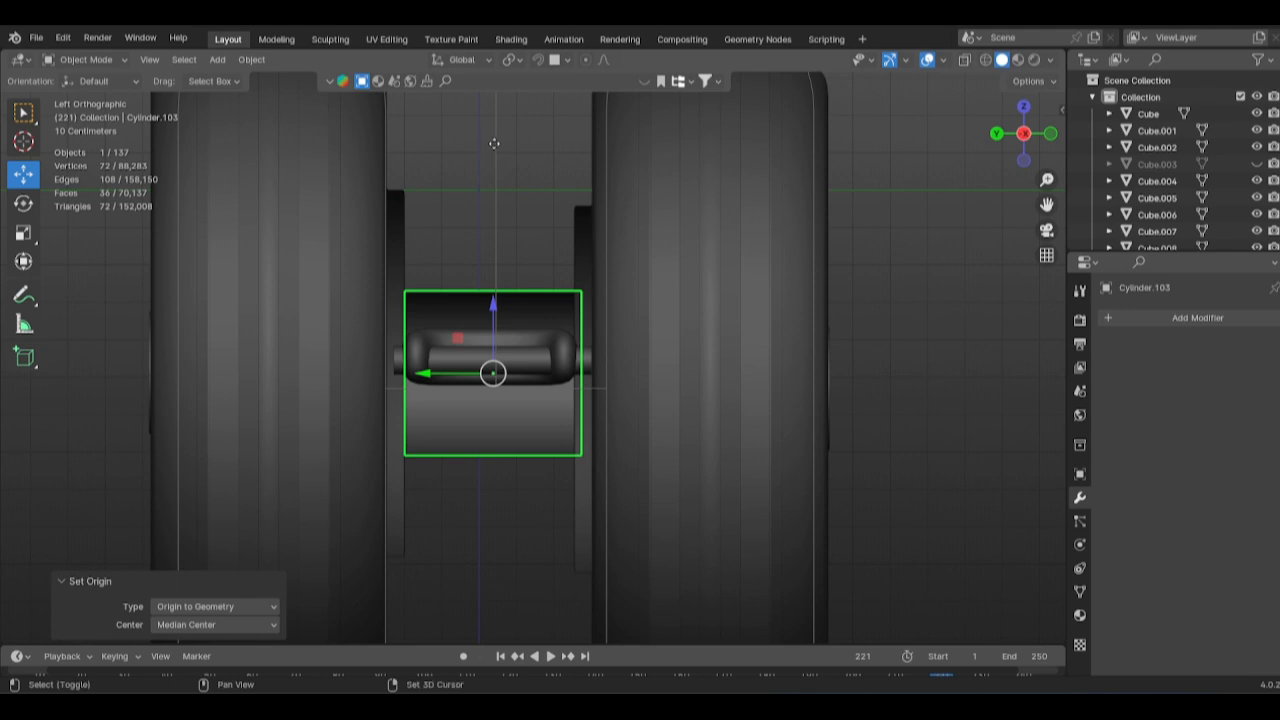
# Duplicate the axle tube and rotate the copy 90° in the left view.
pyautogui.write('90')
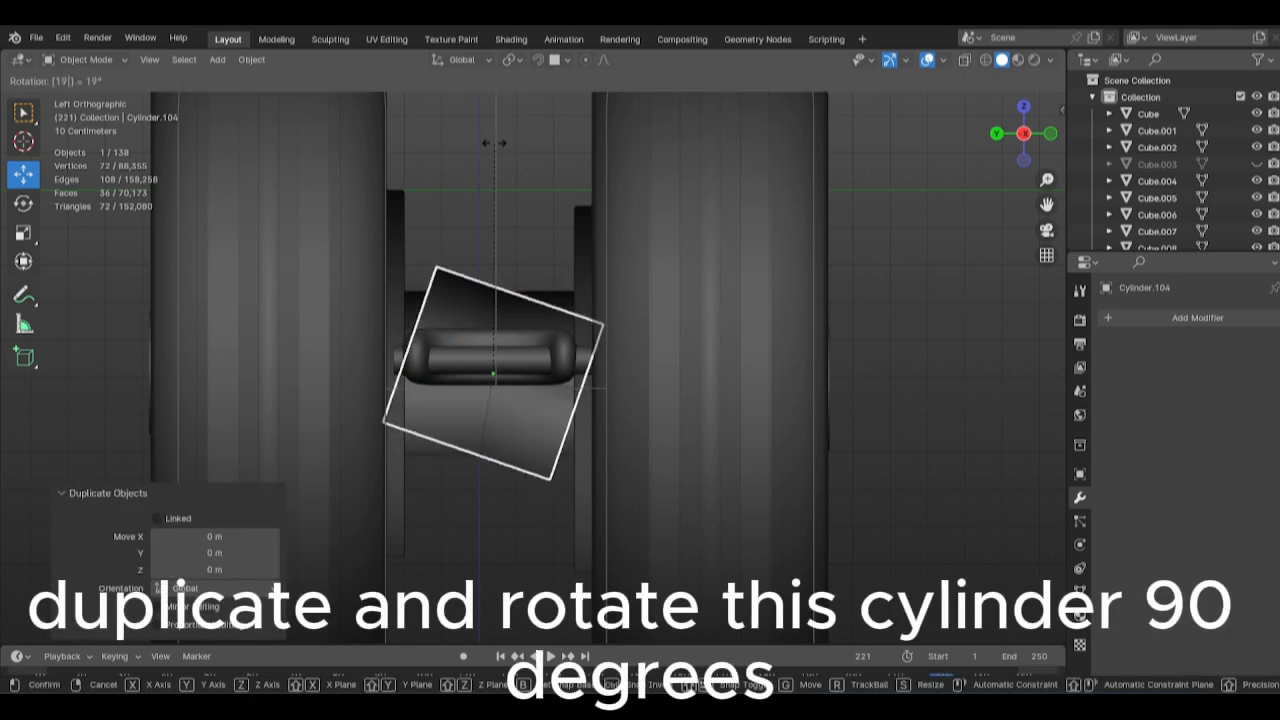
pyautogui.press('Return')
pyautogui.hotkey('ctrl', 'z')
pyautogui.write('r1')
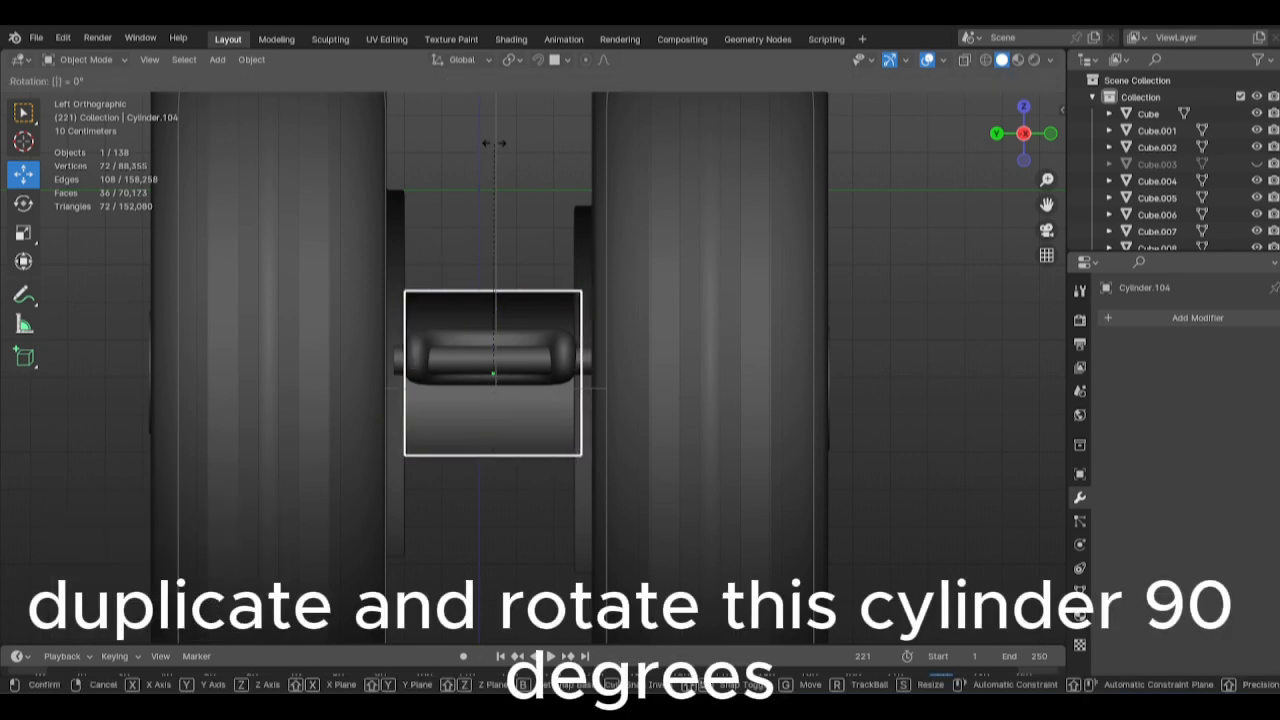
pyautogui.click(494, 143)
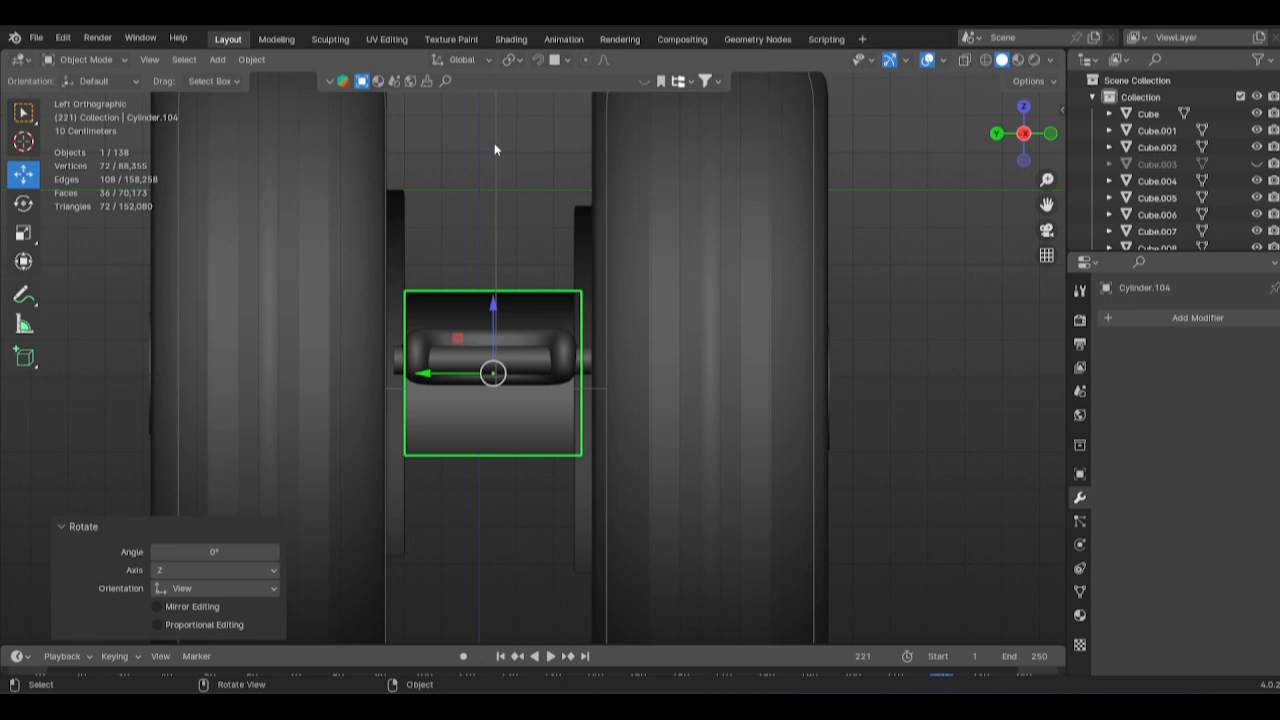
pyautogui.write('r90')
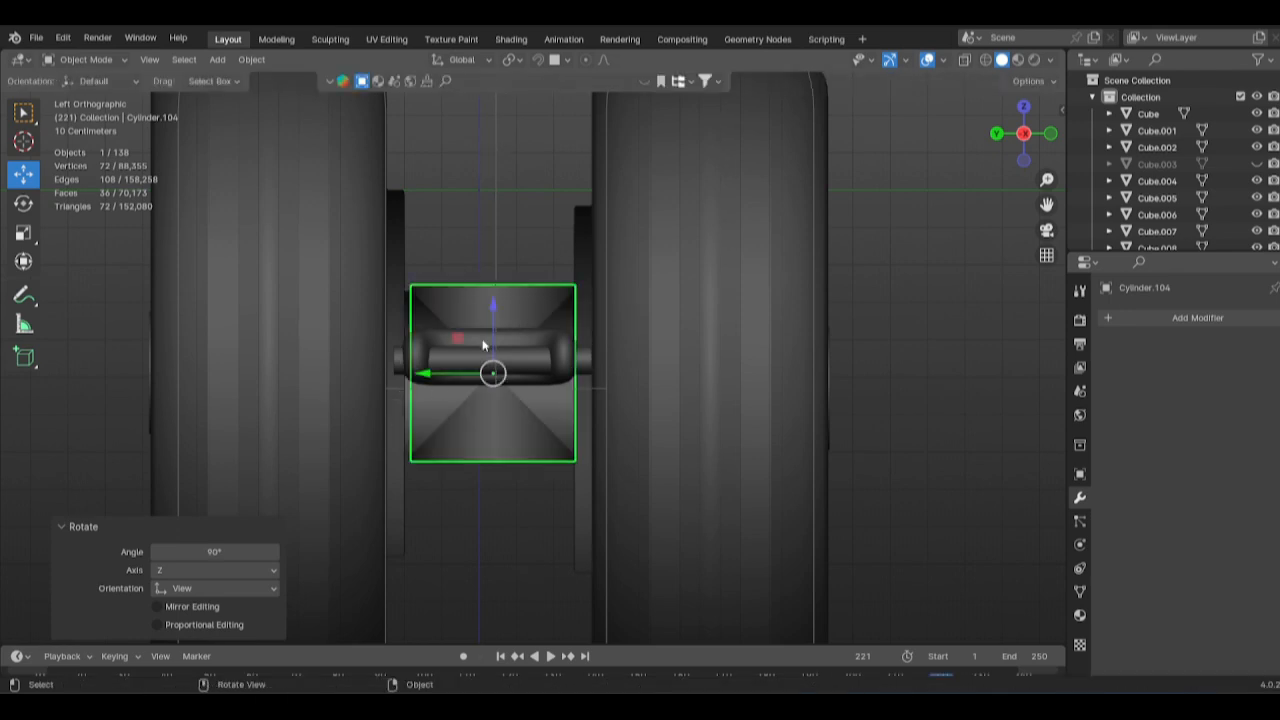
# Raise the rotated tube copy above the axle block and scale it down to form the strut's base, opening its mesh for editing.
pyautogui.moveTo(493, 305); pyautogui.dragTo(493, 184)
pyautogui.press('s')
pyautogui.click(742, 246)
pyautogui.moveTo(742, 246); pyautogui.dragTo(592, 225, button='middle')
pyautogui.press('s')
pyautogui.click(806, 266)
pyautogui.press('Tab')
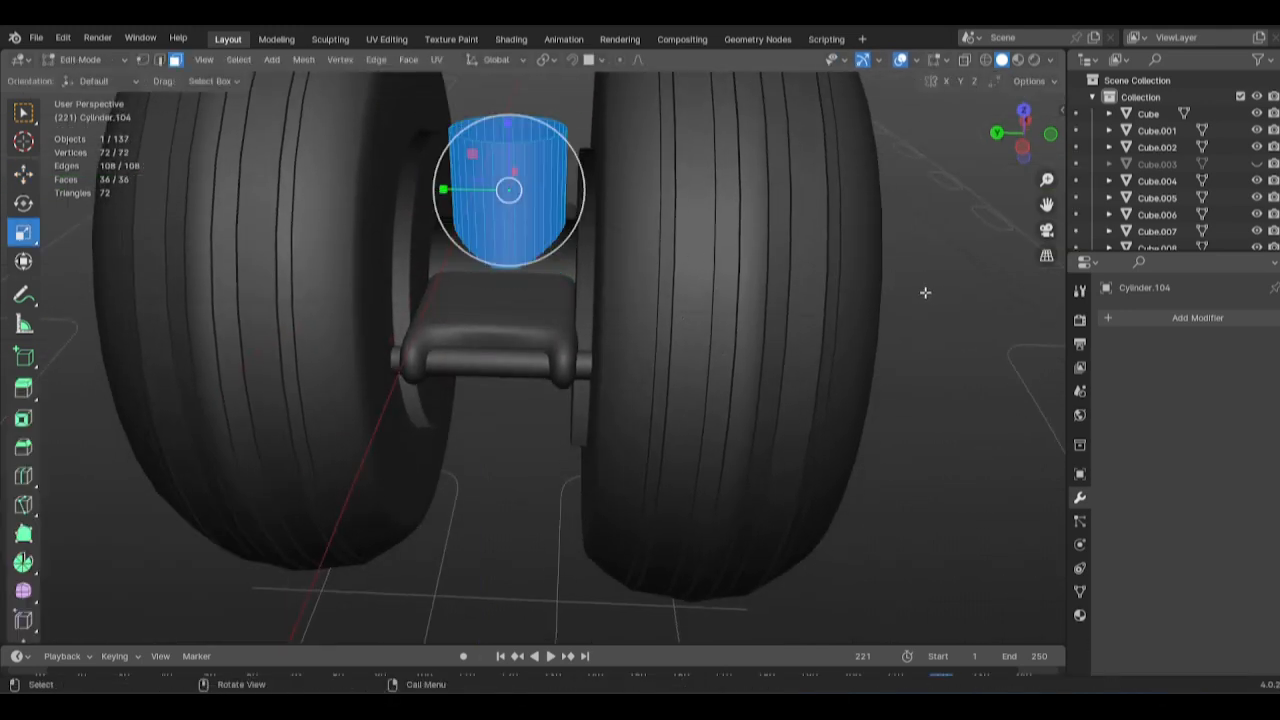
# Move the top edge loop of the strut cylinder upward along Z.
pyautogui.press('Tab')
pyautogui.press('Tab')
pyautogui.press('2')
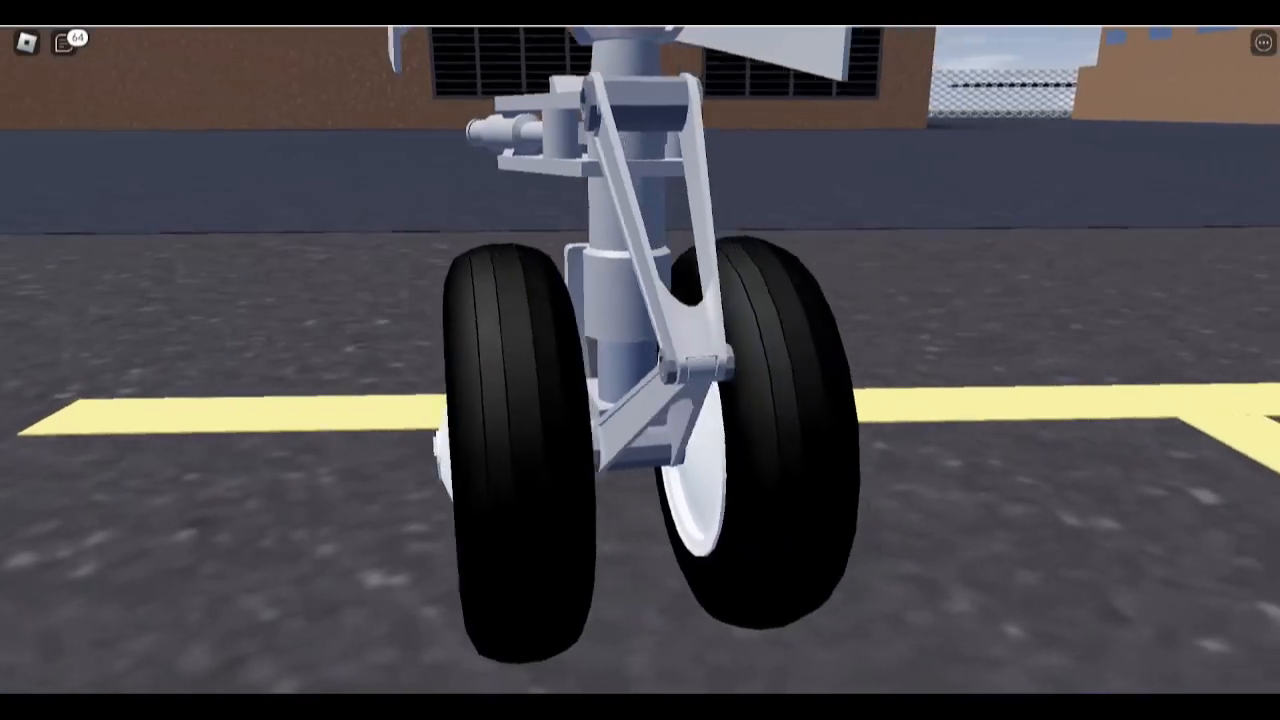
pyautogui.press('KP_3')
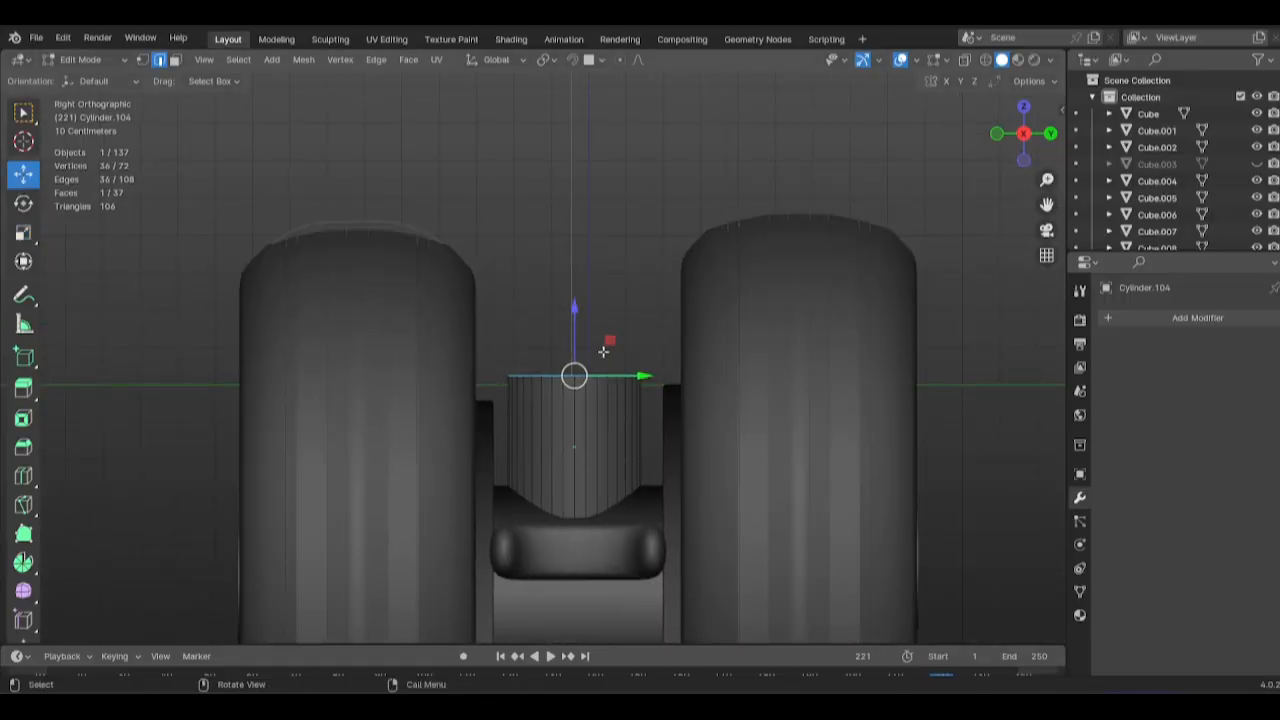
pyautogui.press('g')
pyautogui.press('z')
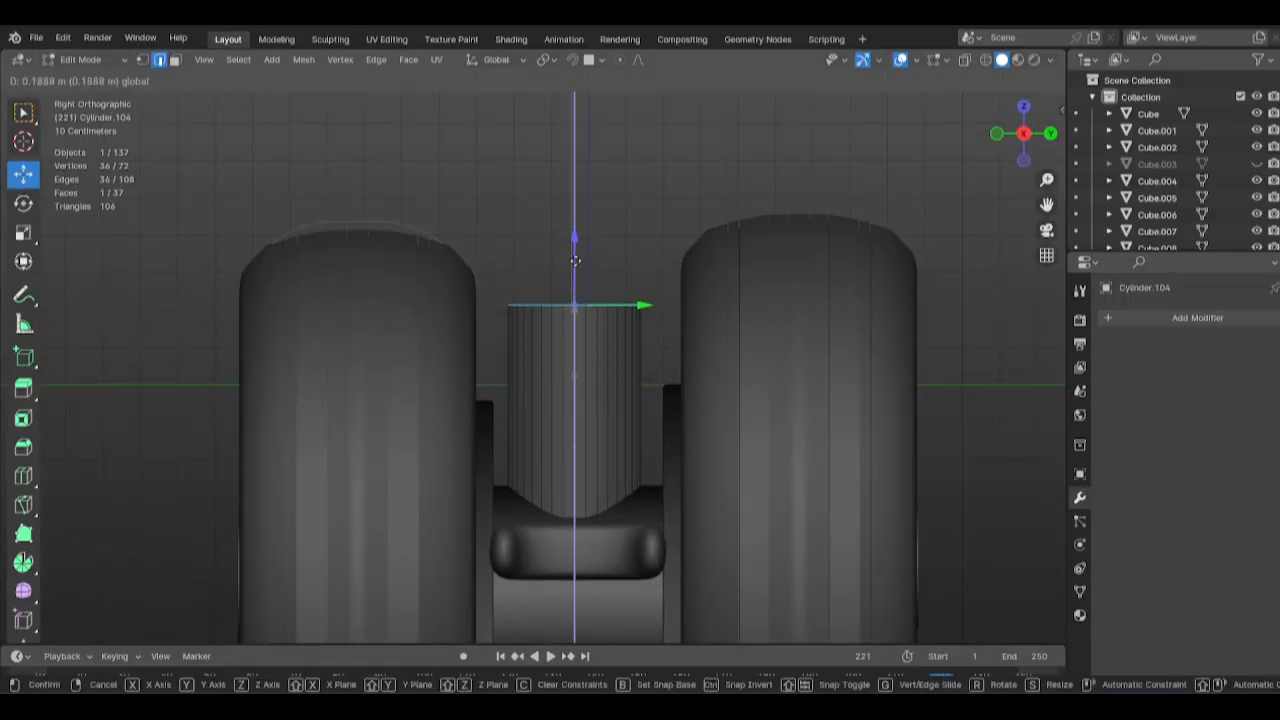
pyautogui.click(700, 257)
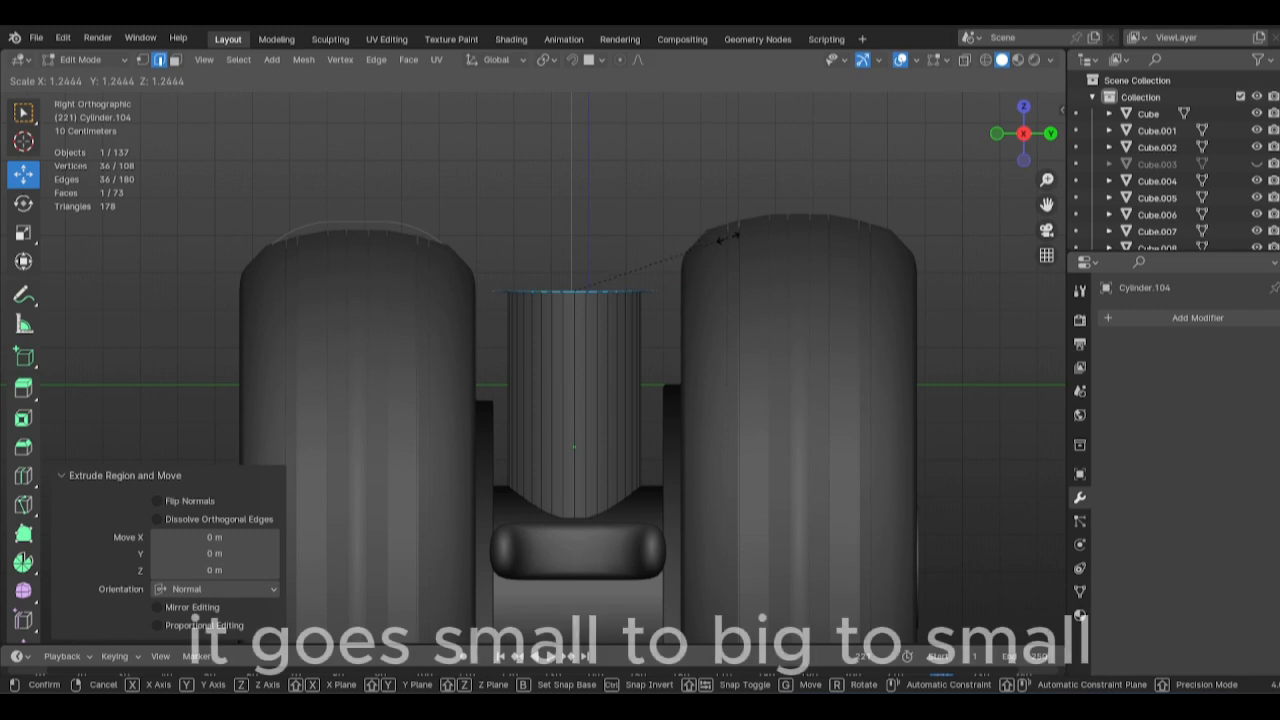
# Extrude the cylinder's top loop outward by a scale of about 1.24, then extrude it upward into a wider collar.
pyautogui.click(735, 235)
pyautogui.press('e')
pyautogui.click(705, 103)
pyautogui.keyDown('shift'); pyautogui.moveTo(591, 180); pyautogui.dragTo(548, 340, button='middle'); pyautogui.keyUp('shift')
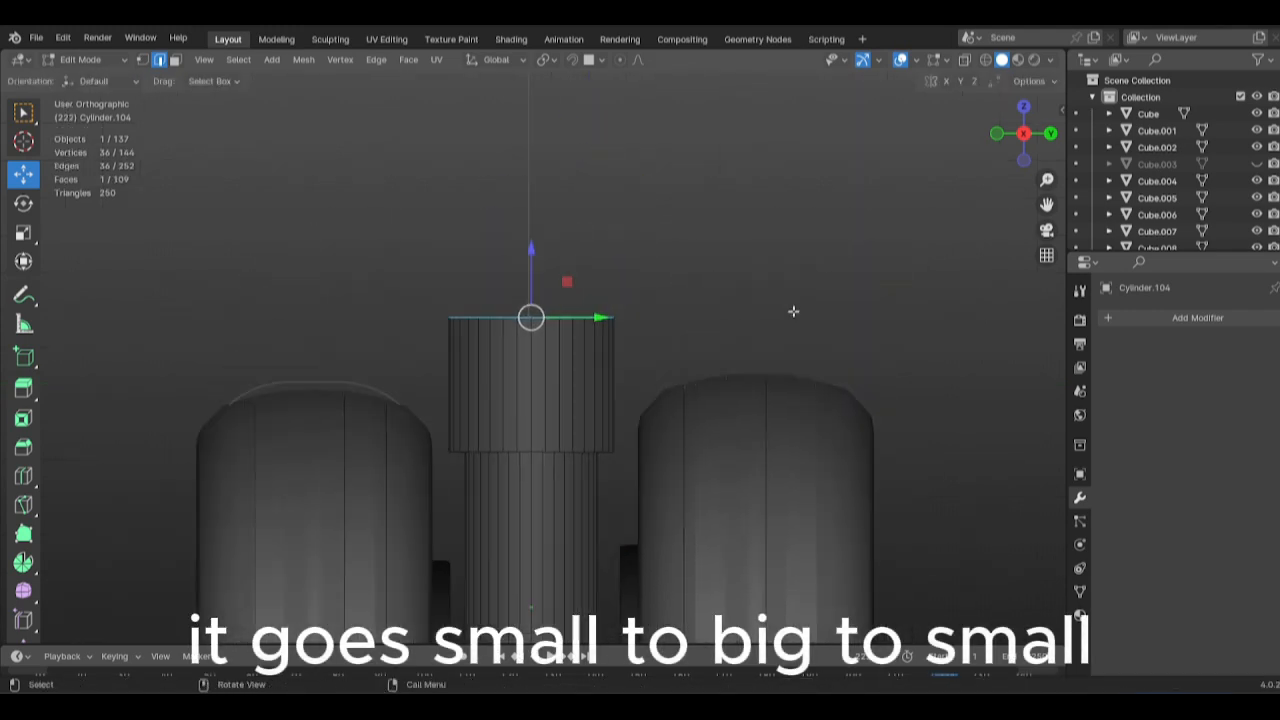
# Extrude the collar's top inward to the lower tube's width, then extrude a narrower section about 0.25 m upward.
pyautogui.scroll(3, 808, 319)
pyautogui.moveTo(526, 292); pyautogui.dragTo(526, 254)
pyautogui.press('e')
pyautogui.press('Escape')
pyautogui.press('s')
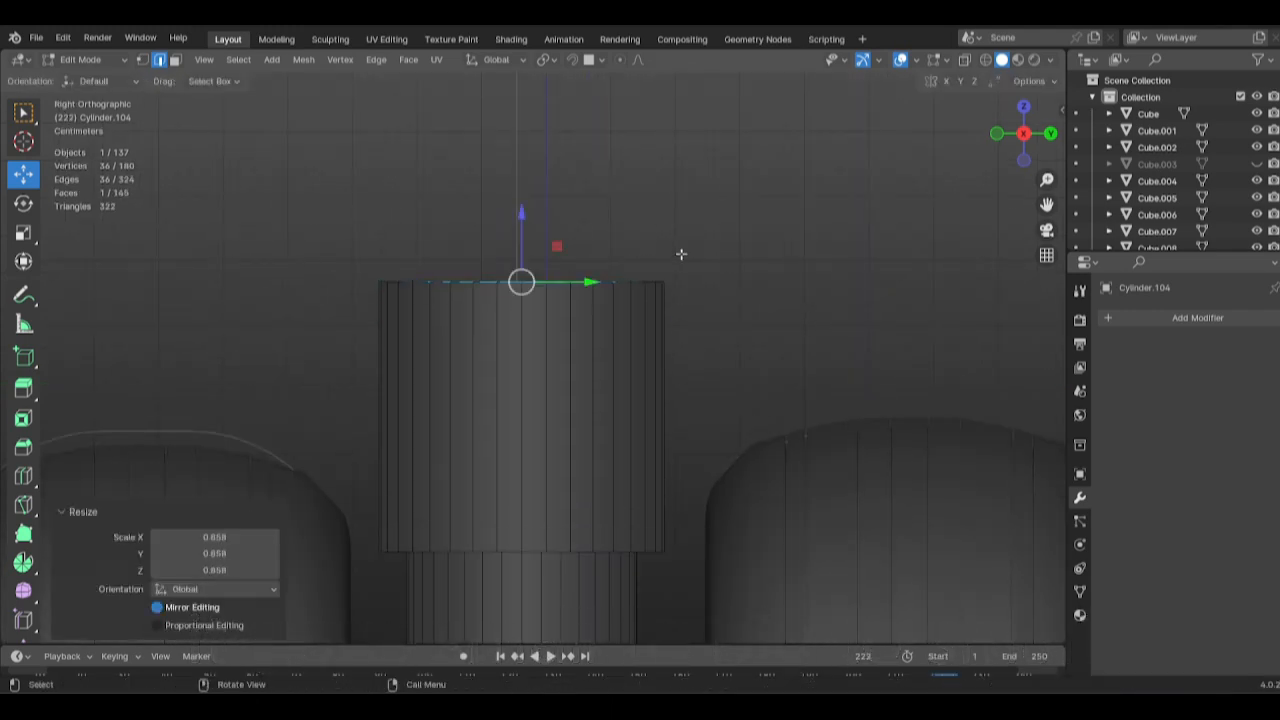
pyautogui.click(678, 169)
pyautogui.hotkey('ctrl', 'z')
pyautogui.press('s')
pyautogui.click(747, 246)
pyautogui.press('e')
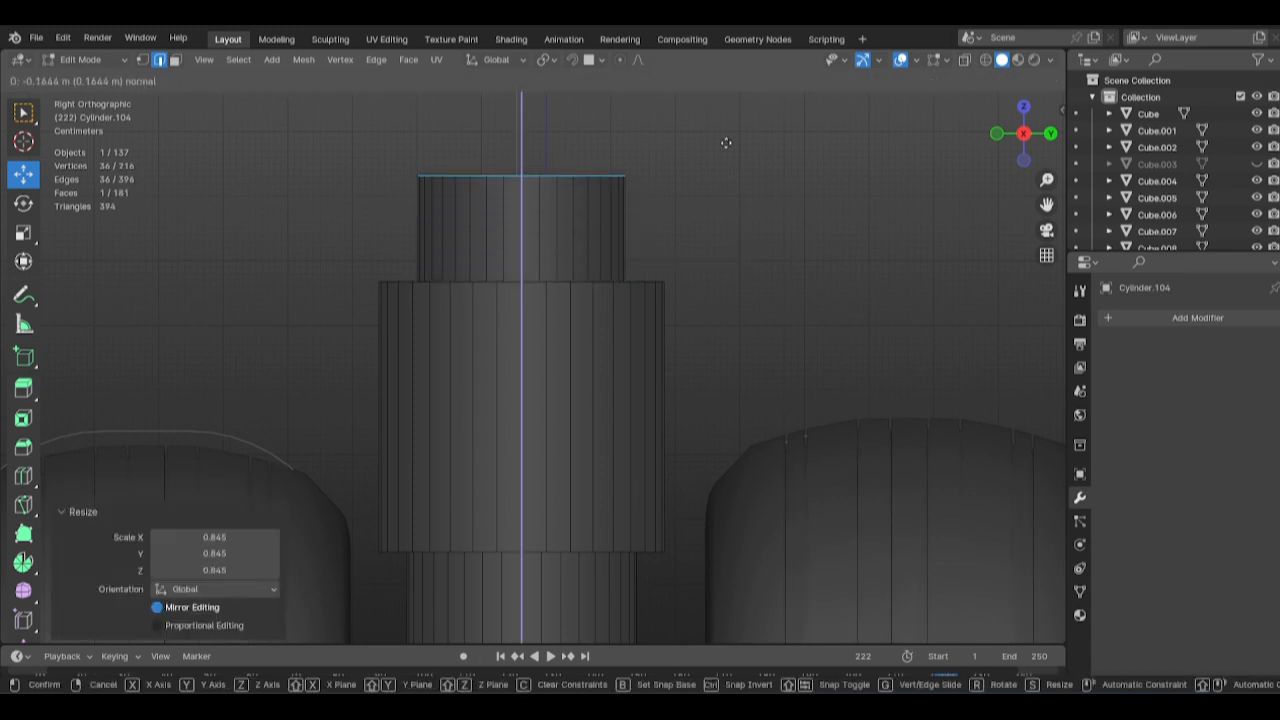
pyautogui.press('Escape')
pyautogui.hotkey('ctrl', 'z')
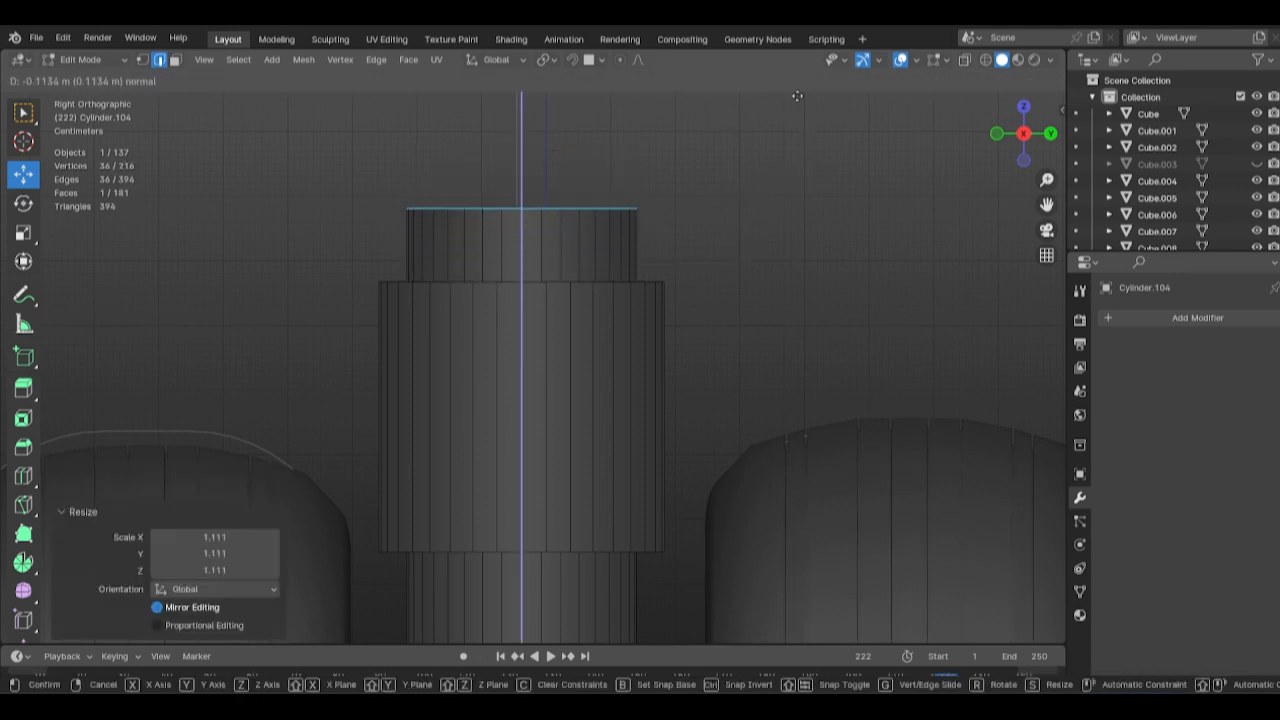
pyautogui.moveTo(660, 620); pyautogui.dragTo(667, 565, button='middle')
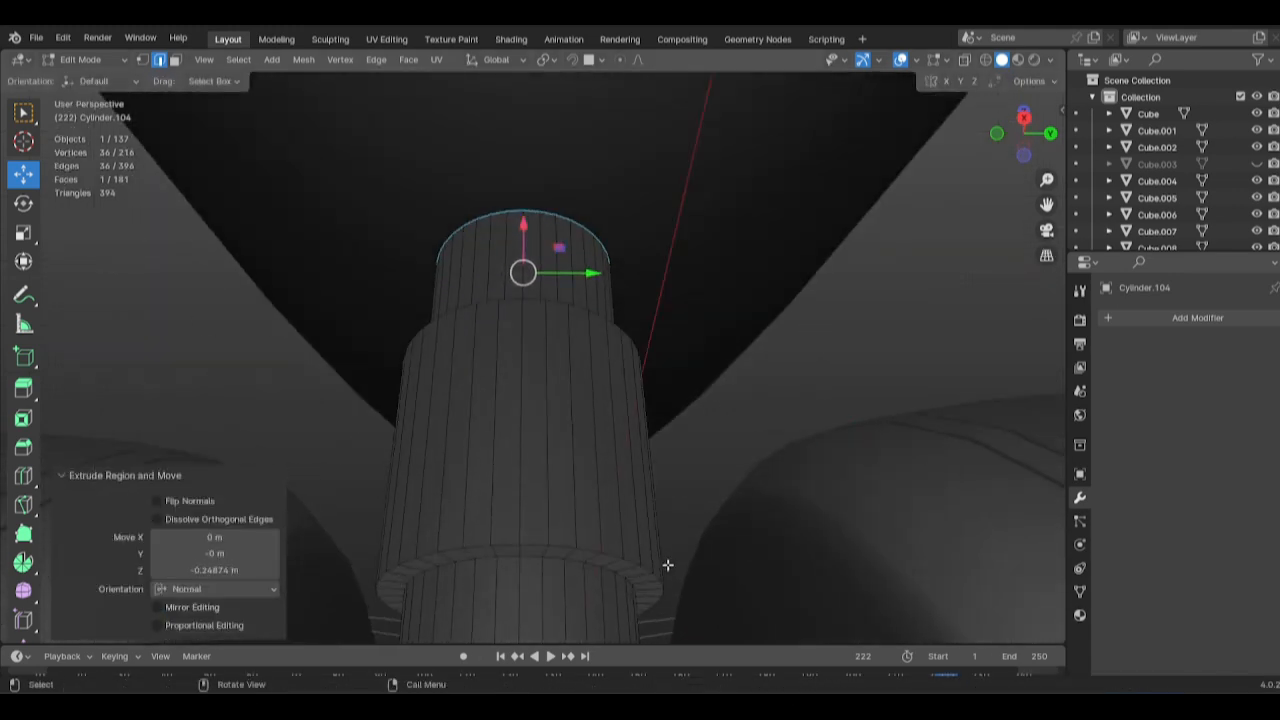
# Bevel the edge loops at both ends of the wide collar.
pyautogui.keyDown('alt'); pyautogui.click(528, 557); pyautogui.keyUp('alt')
pyautogui.moveTo(528, 557); pyautogui.dragTo(593, 396, button='middle')
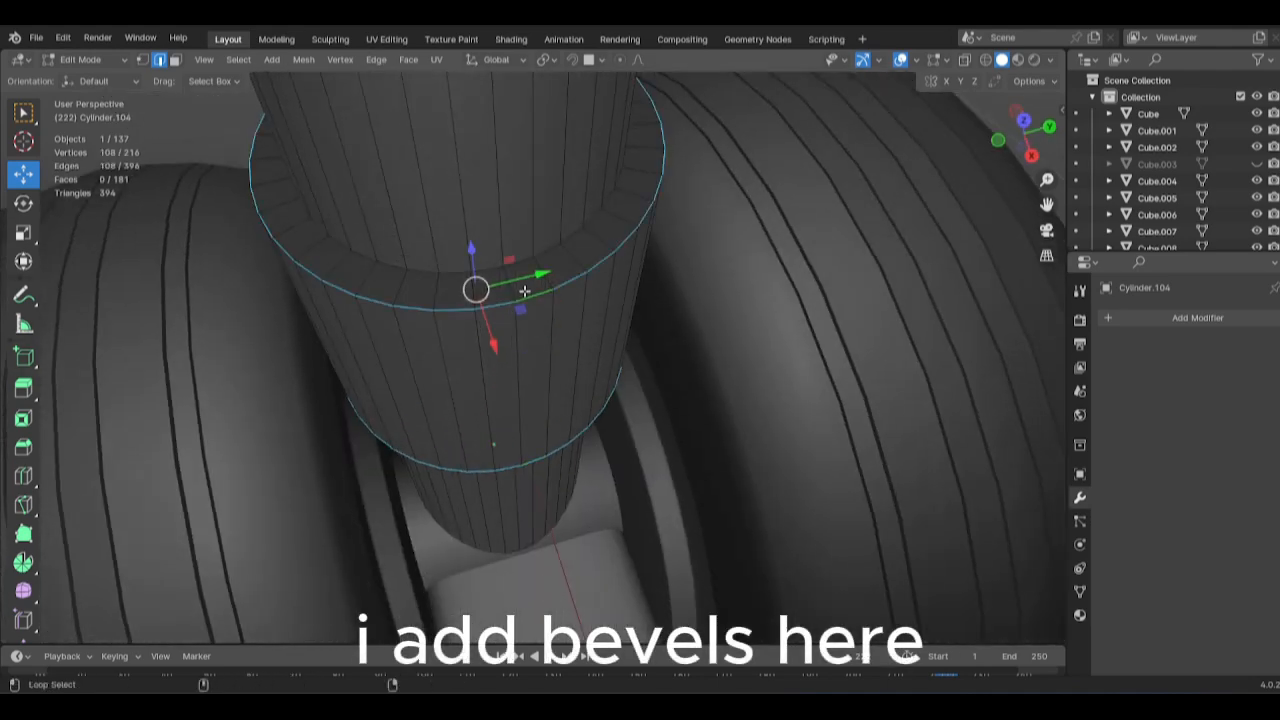
pyautogui.scroll(2, 617, 329)
pyautogui.hotkey('ctrl', 'b')
pyautogui.click(851, 449)
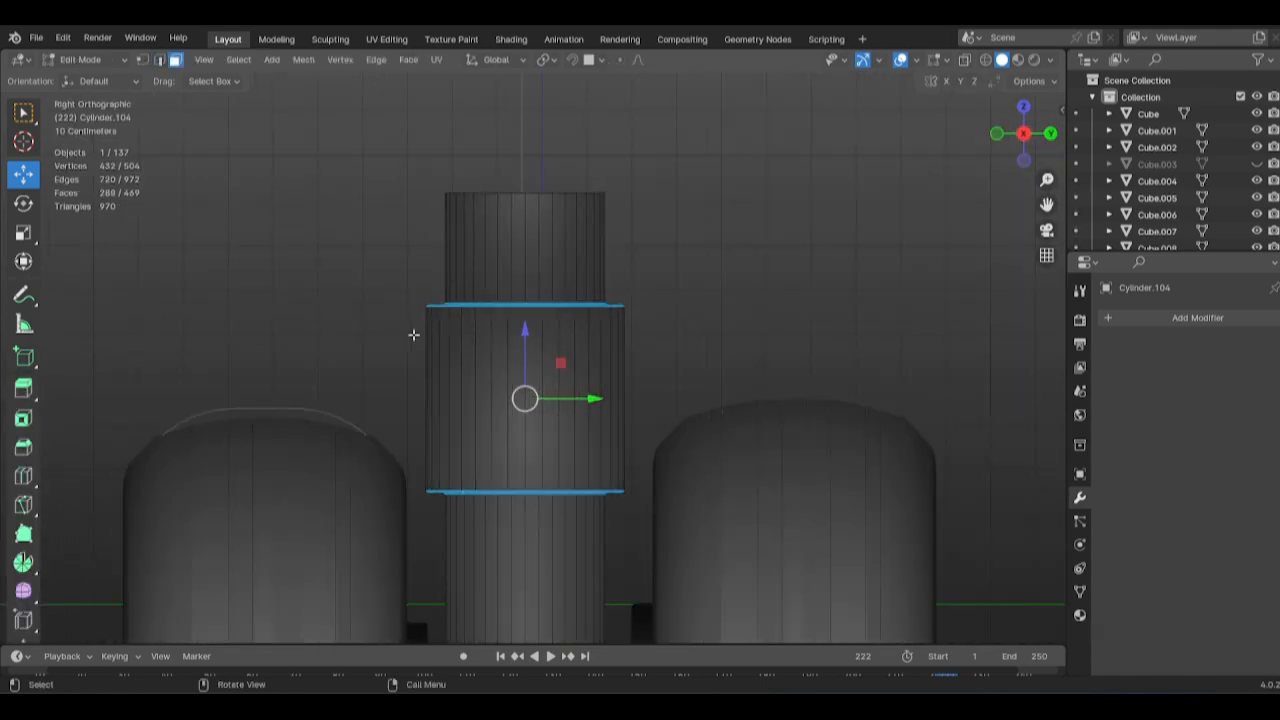
# Select the whole wide collar section and separate it from the strut into its own object.
pyautogui.hotkey('alt', 'z')
pyautogui.moveTo(333, 292); pyautogui.dragTo(737, 472)
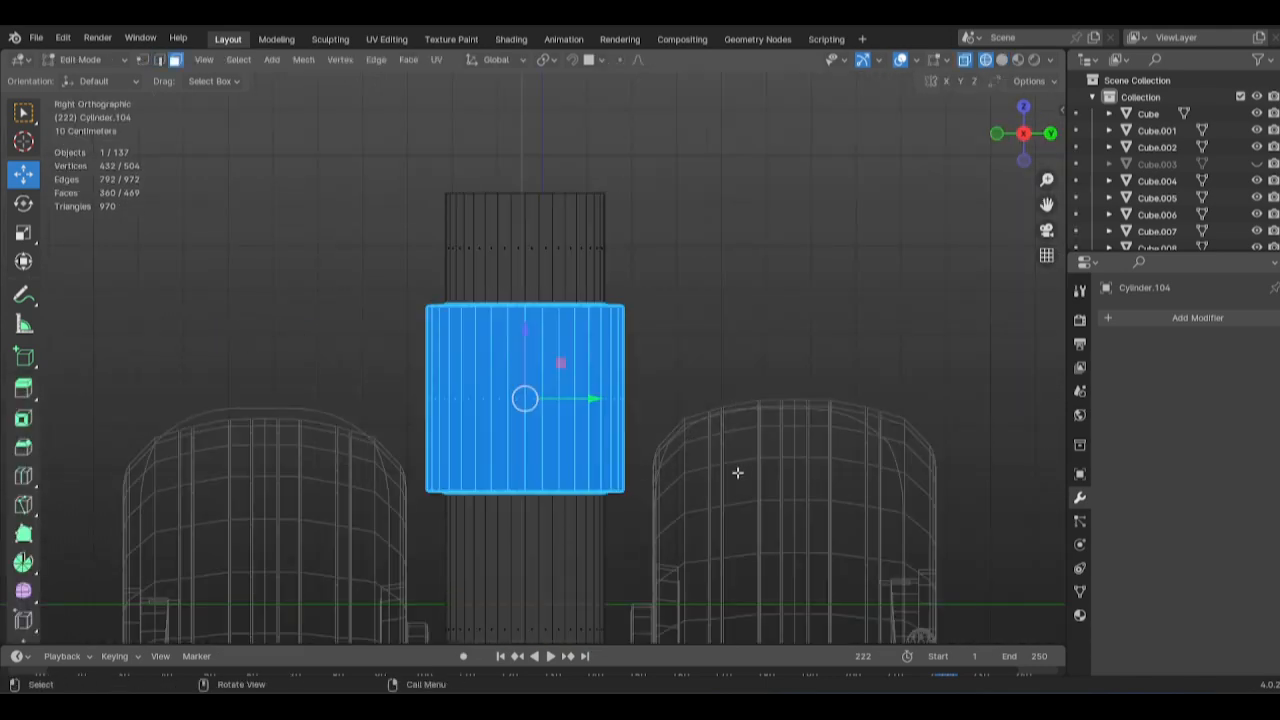
pyautogui.click(737, 471)
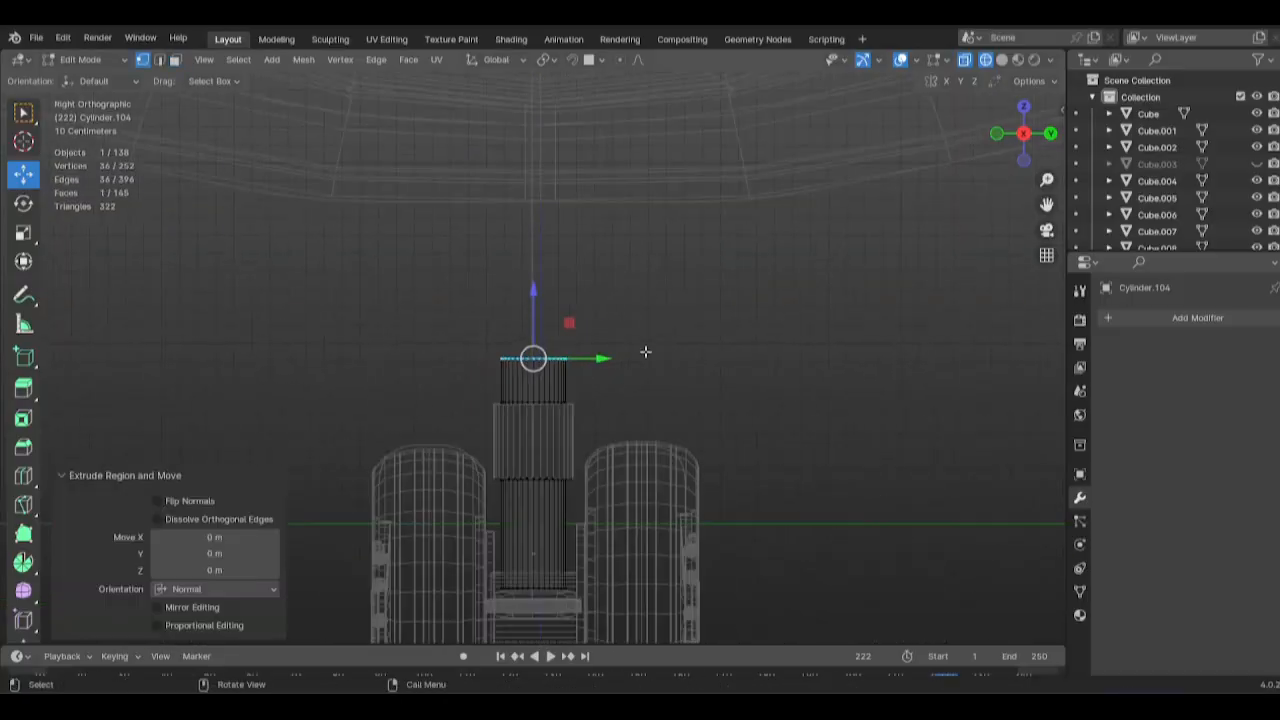
# Raise the strut's top vertices until the tube reaches into the underside of the fuselage.
pyautogui.moveTo(531, 286); pyautogui.dragTo(521, 211)
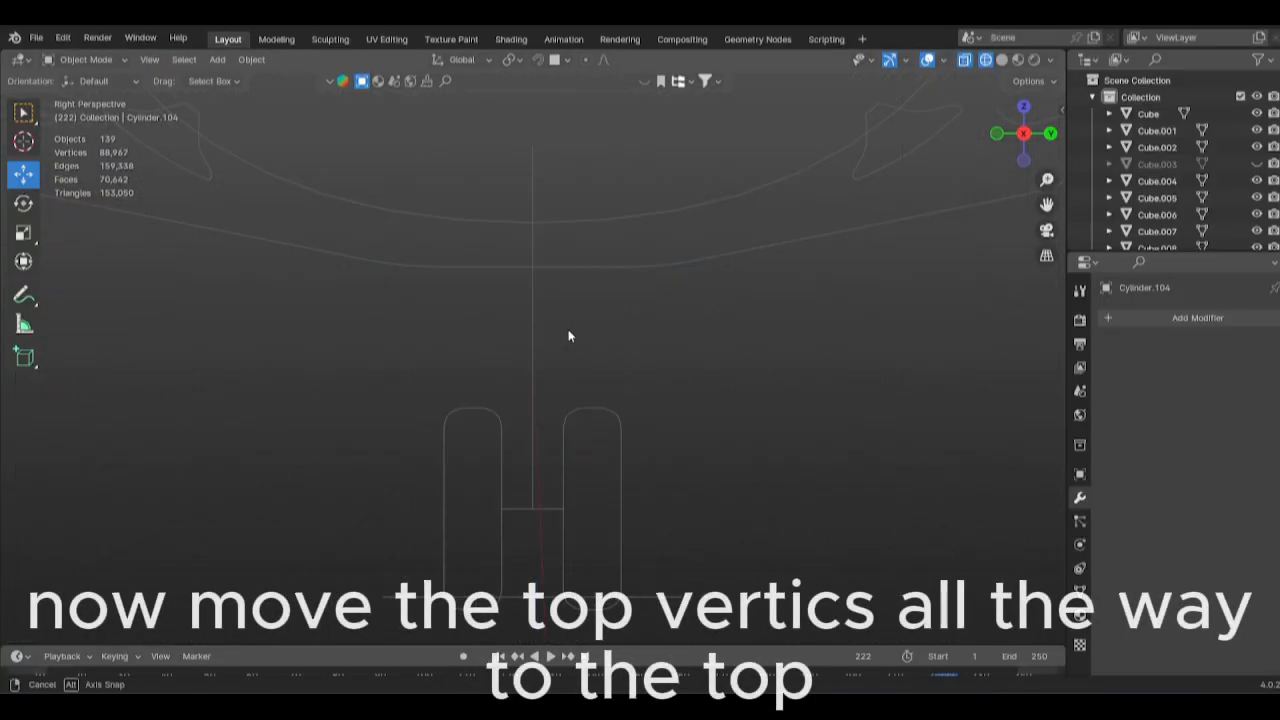
pyautogui.press('z')
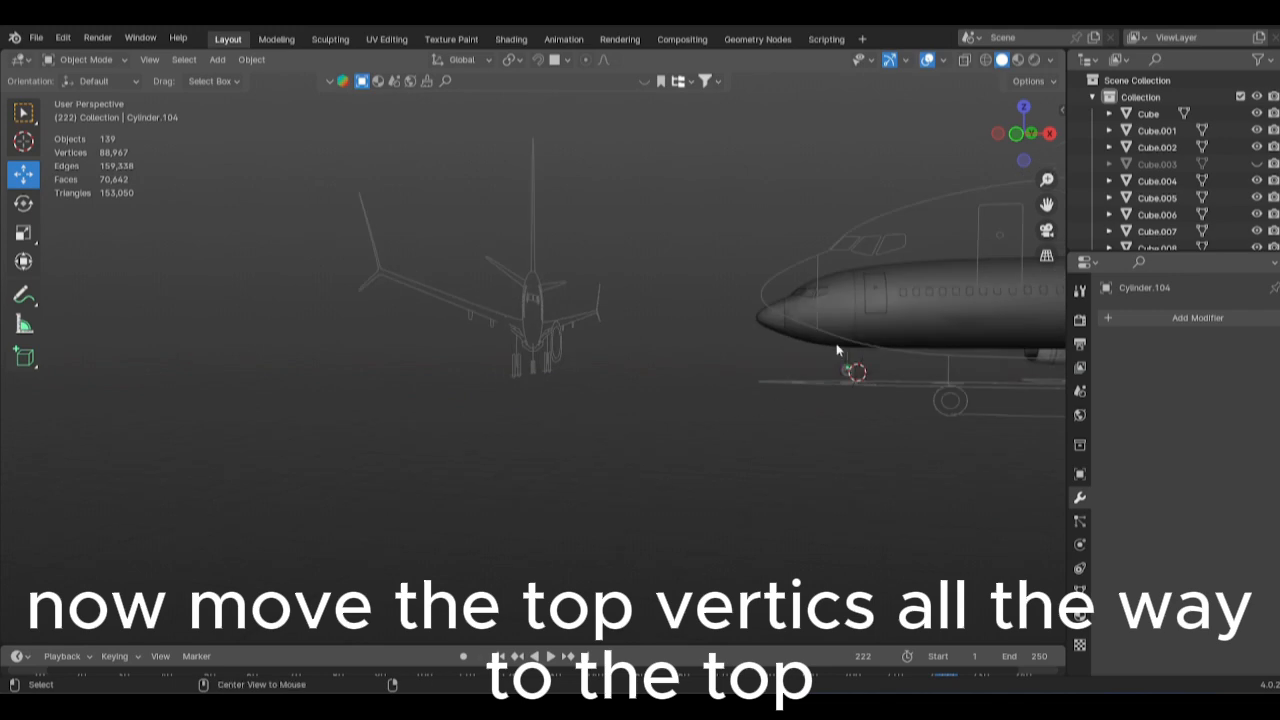
pyautogui.keyDown('alt'); pyautogui.middleClick(838, 349); pyautogui.keyUp('alt')
pyautogui.scroll(11, 649, 467)
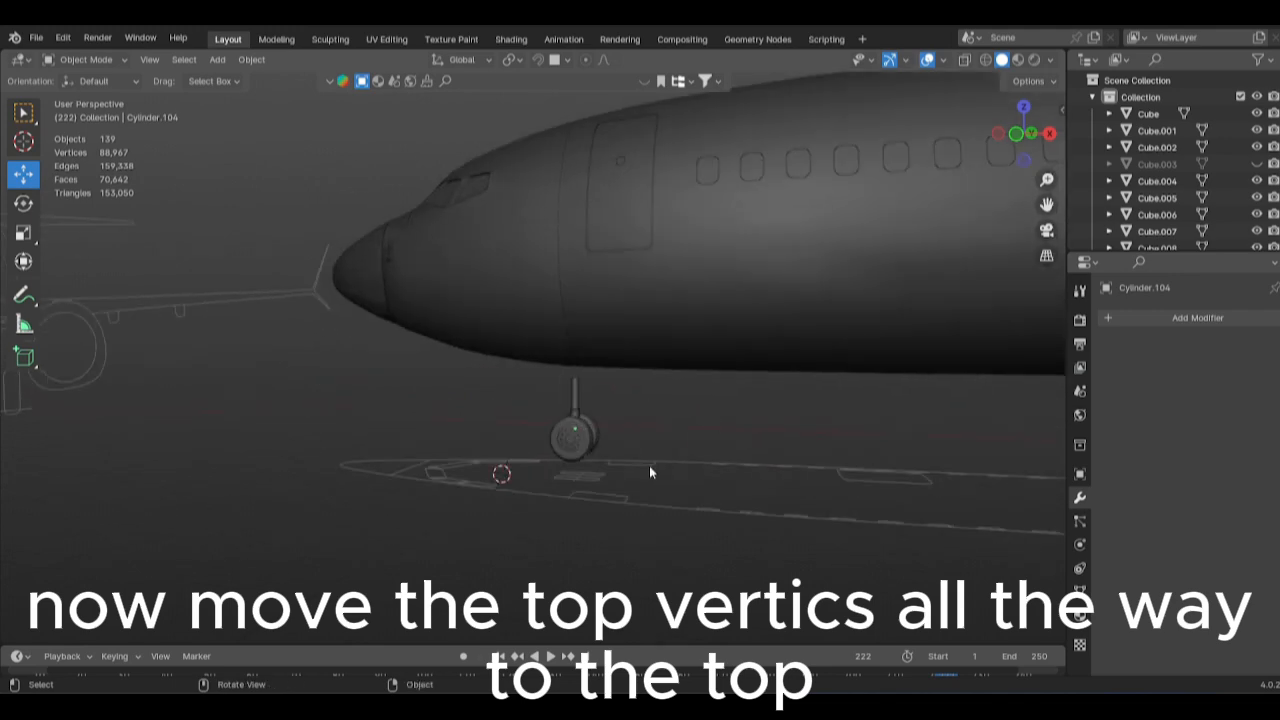
pyautogui.keyDown('alt'); pyautogui.middleClick(643, 466); pyautogui.keyUp('alt')
pyautogui.scroll(4, 643, 464)
pyautogui.moveTo(643, 464); pyautogui.dragTo(603, 437, button='middle')
pyautogui.scroll(5, 600, 434)
# Examine how the lengthened strut meets the fuselage underside from the front and side views.
pyautogui.click(485, 404)
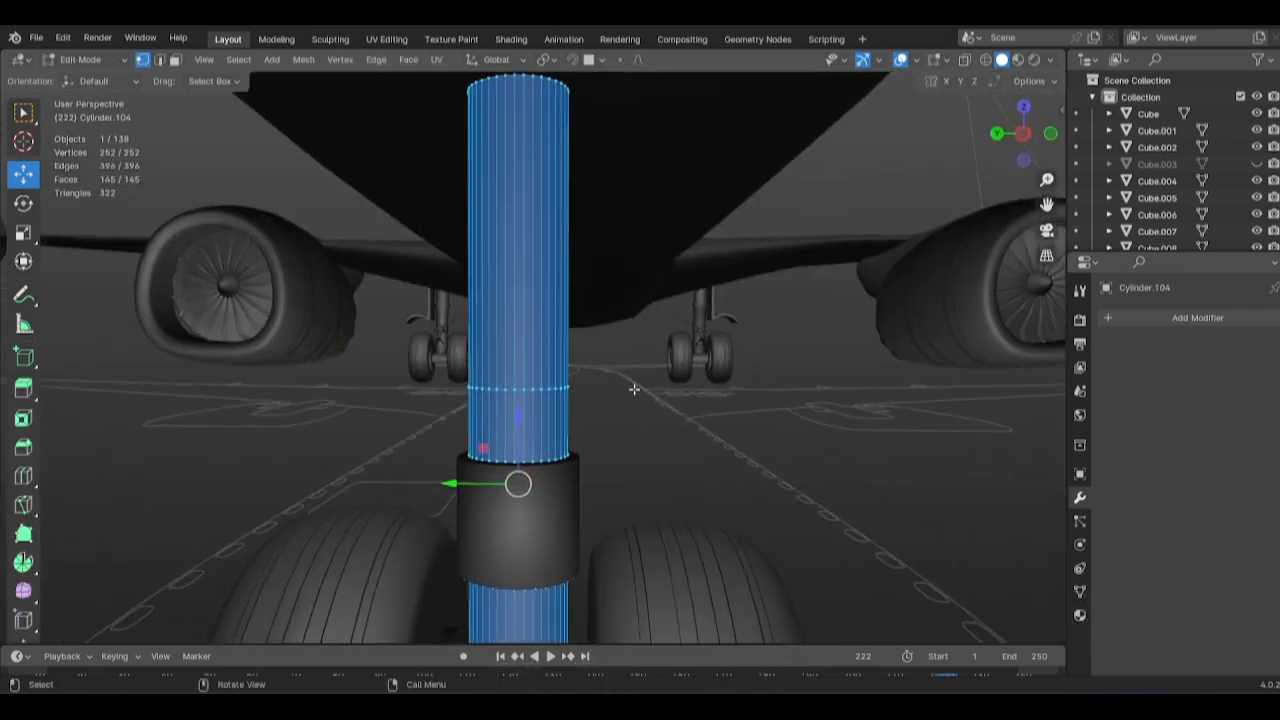
pyautogui.press('KP_1')
pyautogui.press('KP_3')
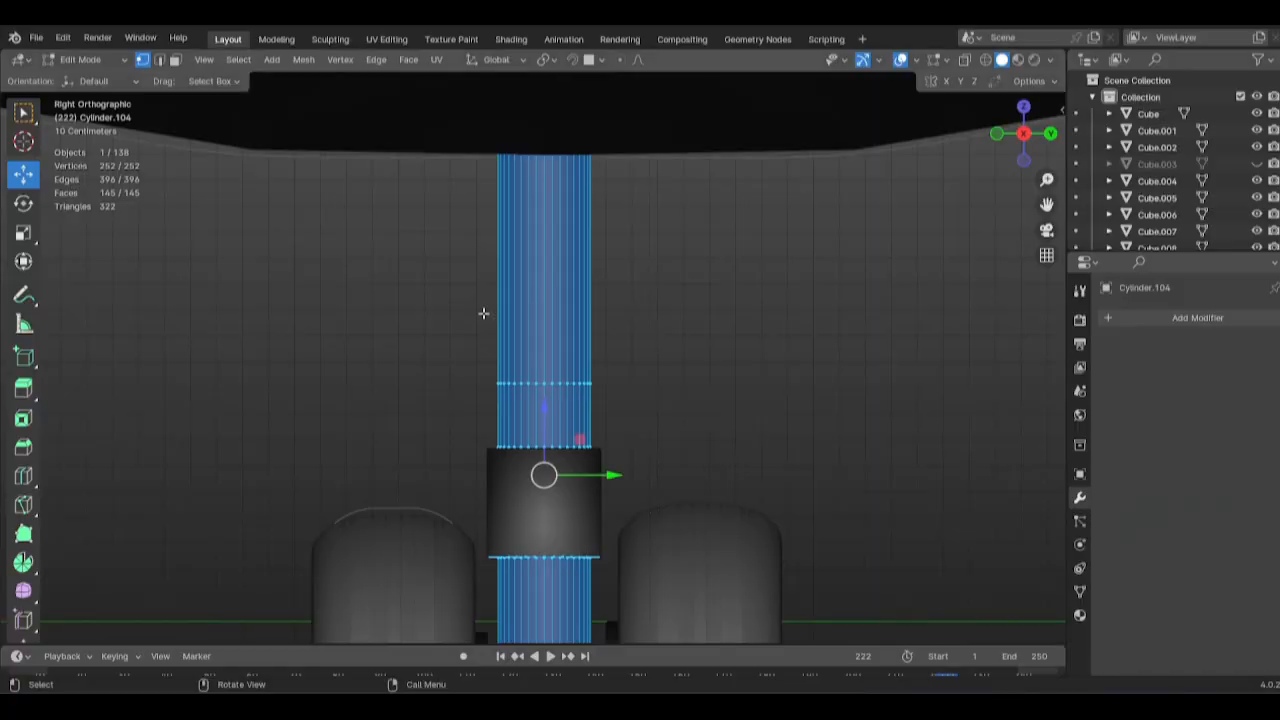
pyautogui.press('KP_1')
pyautogui.keyDown('alt'); pyautogui.moveTo(661, 304); pyautogui.dragTo(597, 317, button='middle'); pyautogui.keyUp('alt')
pyautogui.scroll(-5, 597, 317)
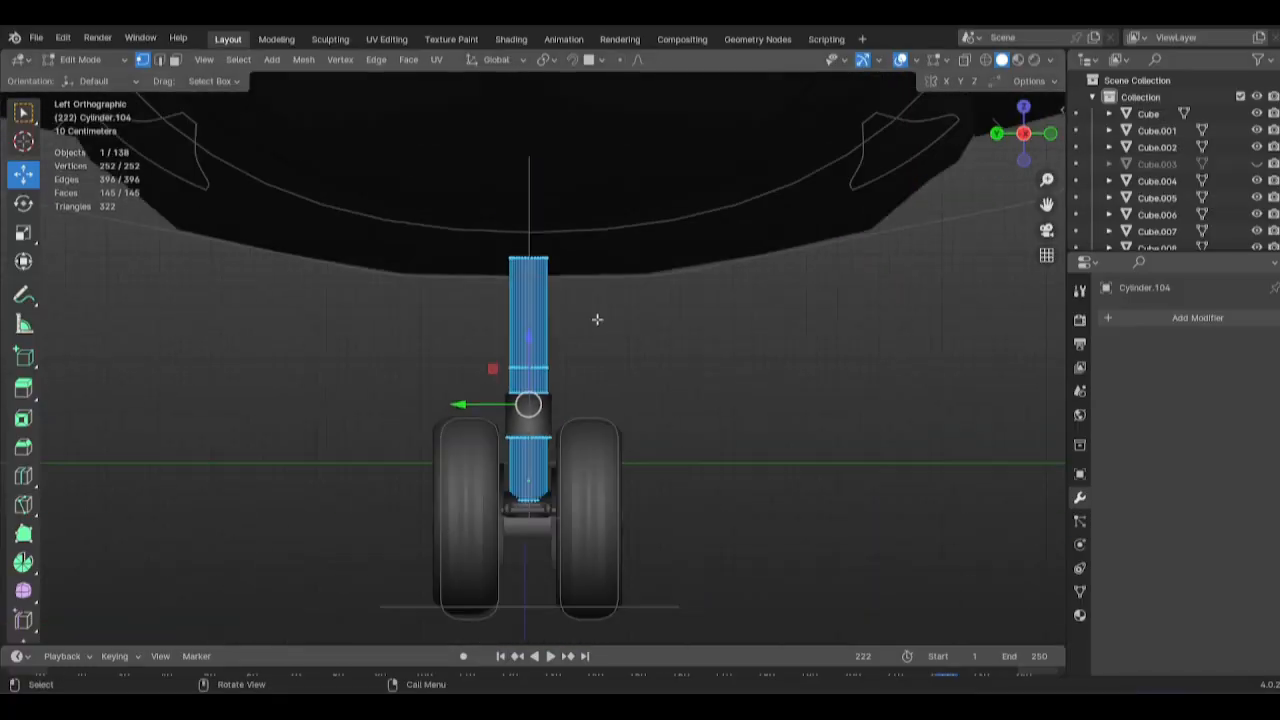
pyautogui.hotkey('ctrl', 'z')
pyautogui.press('z')
pyautogui.moveTo(597, 317)
pyautogui.mouseDown()
pyautogui.moveTo(430, 232)
pyautogui.moveTo(642, 286)
pyautogui.mouseUp()
pyautogui.click(289, 260)
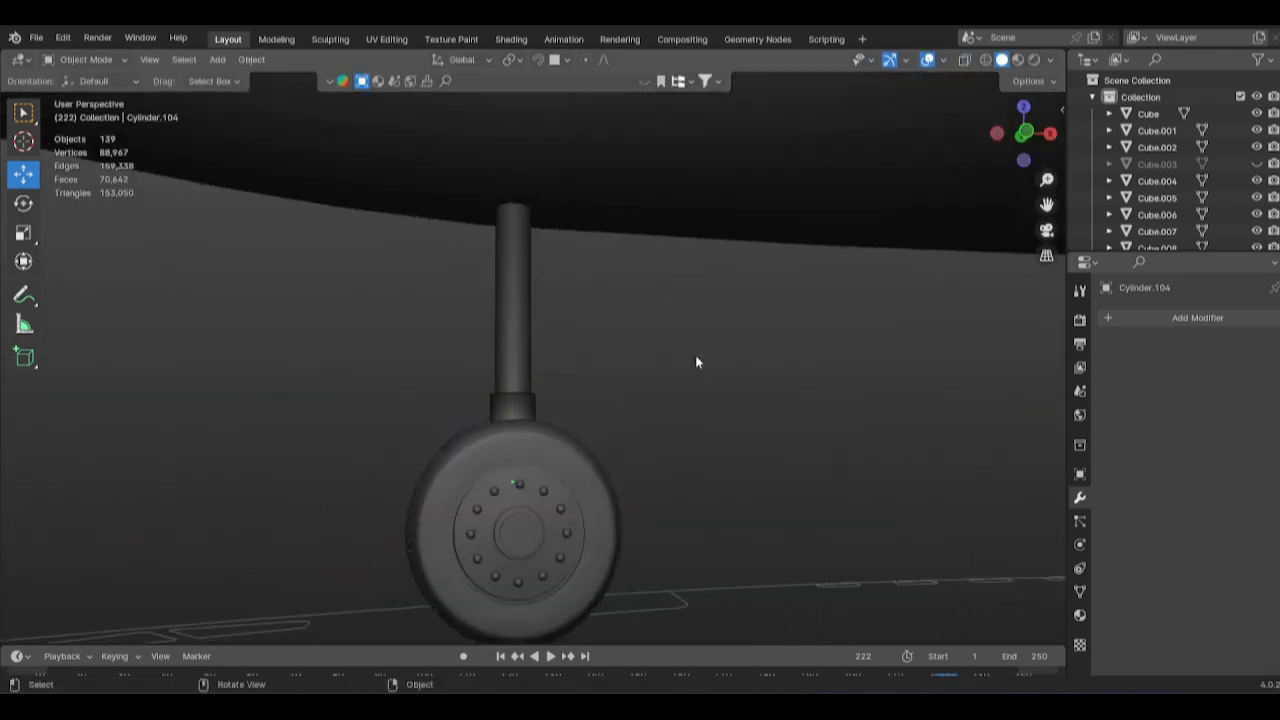
pyautogui.press('Tab')
pyautogui.press('Tab')
# Rotate the strut and its collar together by 5.63° in the front view.
pyautogui.moveTo(631, 337); pyautogui.dragTo(429, 417, button='middle')
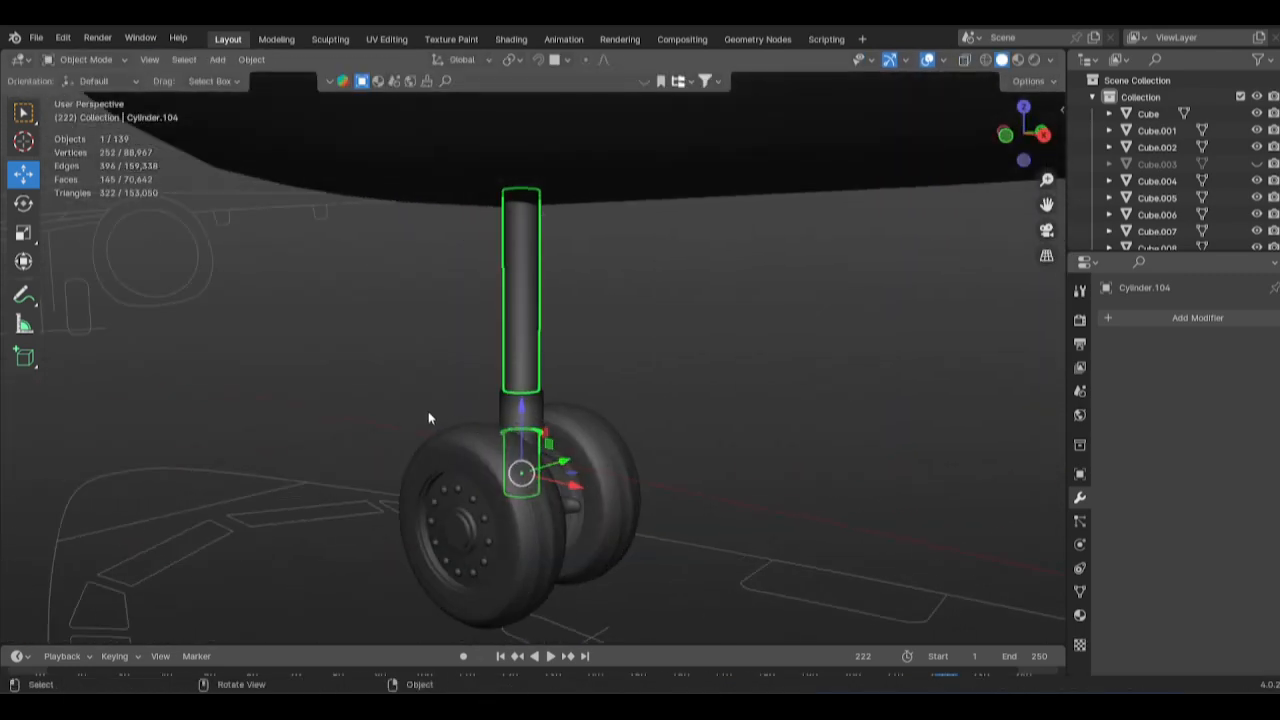
pyautogui.moveTo(697, 422); pyautogui.dragTo(560, 402, button='middle')
pyautogui.press('r')
pyautogui.click(906, 434)
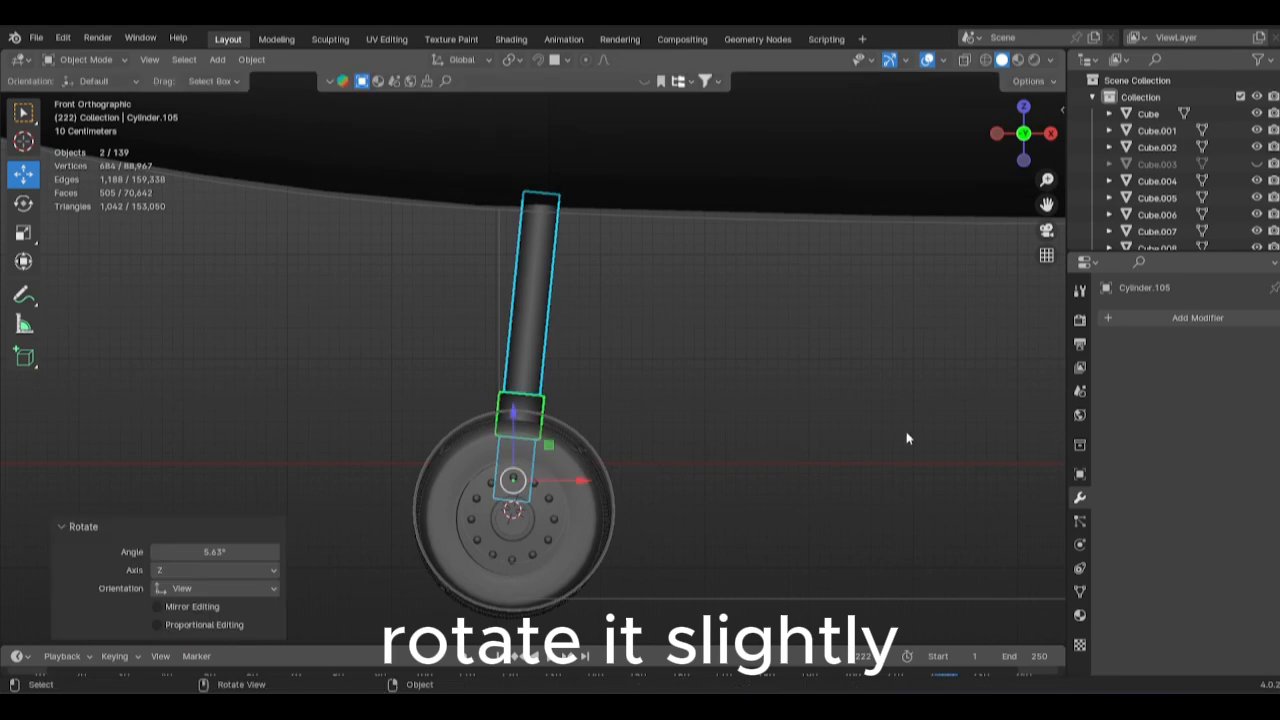
pyautogui.click(817, 418)
# Select the upper section of the tilted strut and separate it into its own object.
pyautogui.moveTo(817, 418); pyautogui.dragTo(894, 458, button='middle')
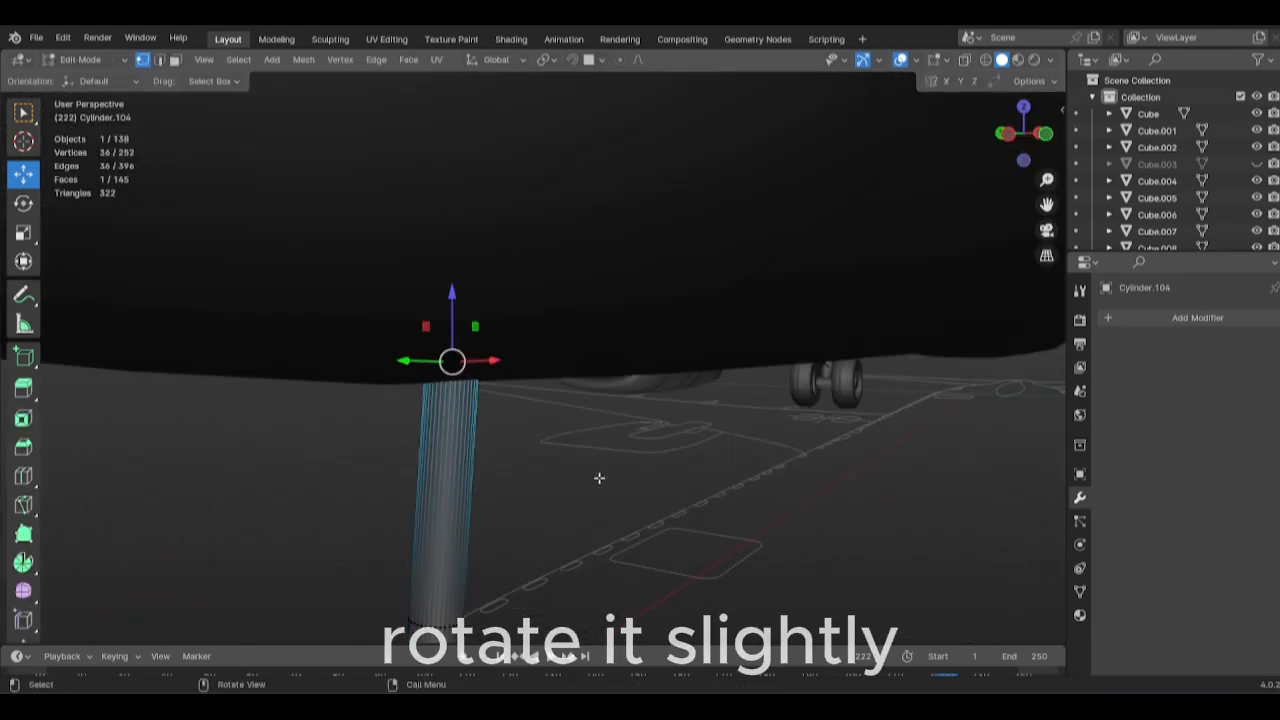
pyautogui.moveTo(691, 443); pyautogui.dragTo(520, 457, button='middle')
pyautogui.press('KP_1')
pyautogui.press('z')
pyautogui.moveTo(414, 466); pyautogui.dragTo(737, 586)
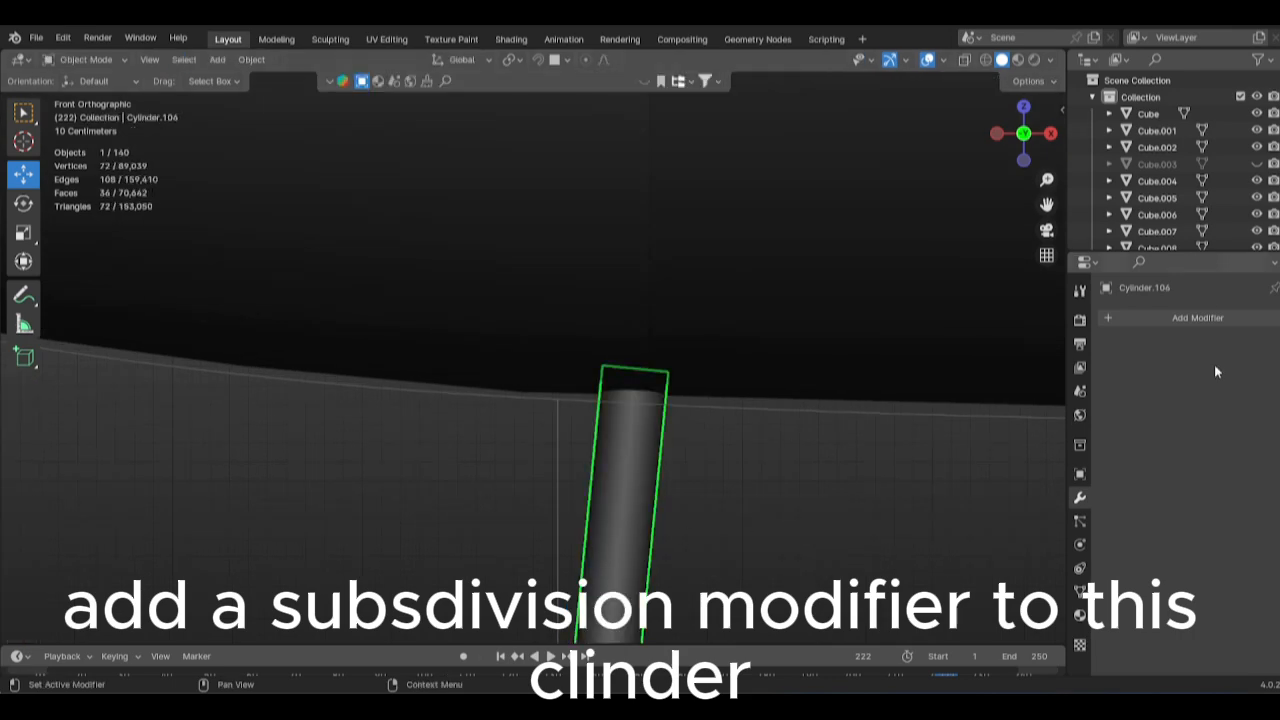
# Add a Subdivision modifier to the separated upper strut cylinder.
pyautogui.click(1197, 317)
pyautogui.write('sub')
pyautogui.press('Return')
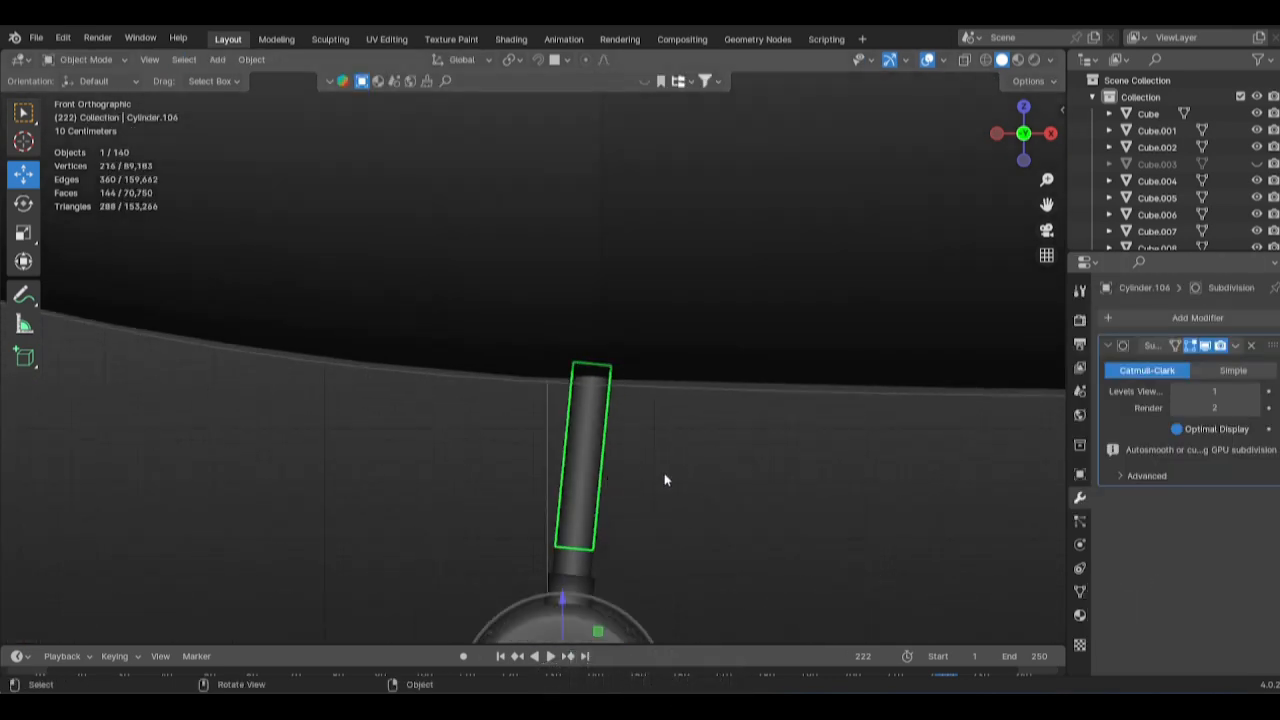
pyautogui.press('ctrl+KP_3')
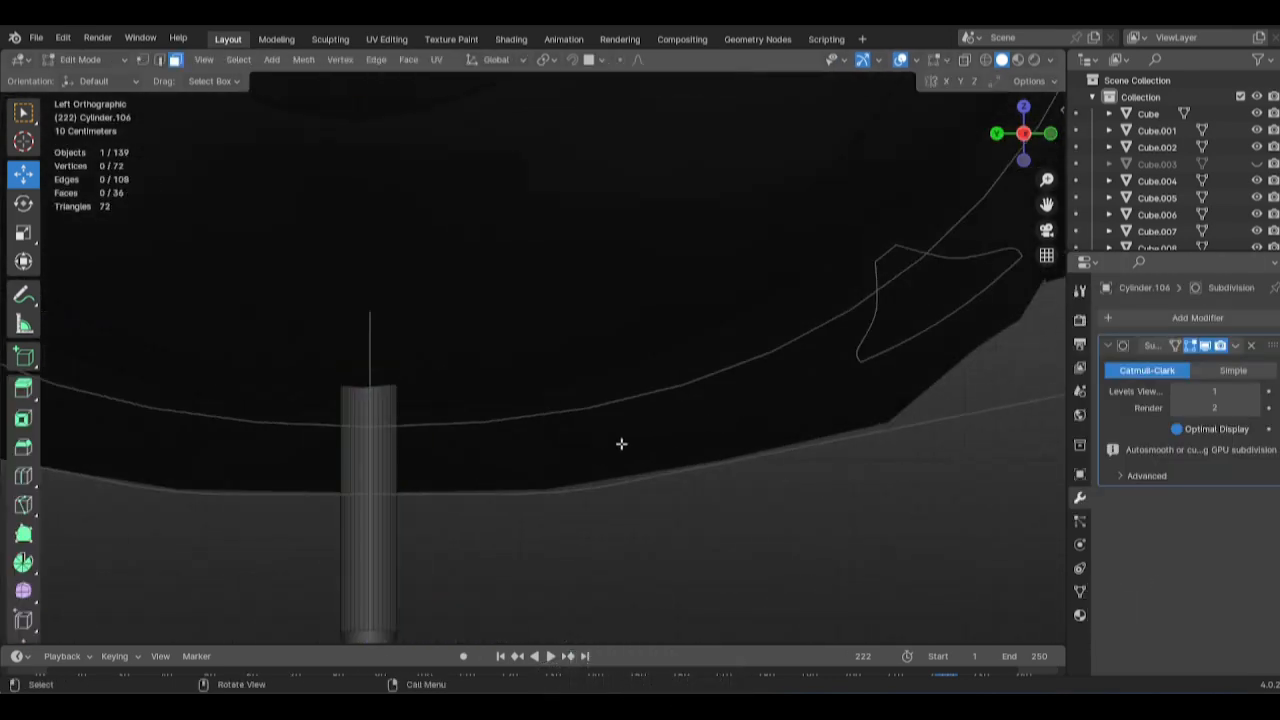
# Add two loop cuts around the upper strut cylinder to mark out a narrow band across its middle.
pyautogui.moveTo(620, 443); pyautogui.dragTo(483, 430, button='middle')
pyautogui.hotkey('ctrl', 'r')
pyautogui.click(610, 572)
pyautogui.click(617, 495)
pyautogui.hotkey('ctrl', 'r')
pyautogui.click(602, 533)
# Select the two opposite narrow faces of the band between the loop cuts and extrude them in place.
pyautogui.press('3')
pyautogui.scroll(8, 526, 526)
pyautogui.click(565, 386)
pyautogui.hotkey('alt', 'z')
pyautogui.scroll(3, 483, 430)
pyautogui.hotkey('alt', 'z')
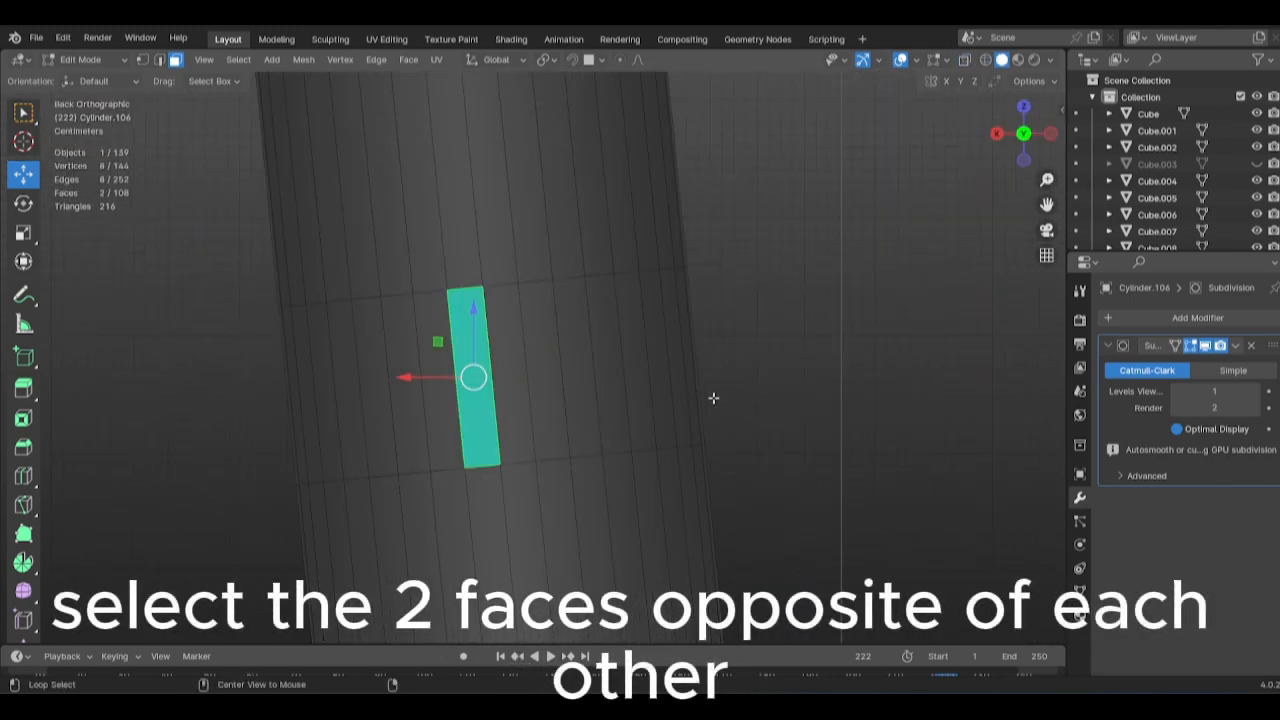
pyautogui.keyDown('alt'); pyautogui.moveTo(713, 398); pyautogui.dragTo(657, 469, button='middle'); pyautogui.keyUp('alt')
pyautogui.scroll(-10, 657, 469)
pyautogui.press('e')
pyautogui.rightClick(657, 469)
pyautogui.press('s')
pyautogui.click(2, 418)
pyautogui.hotkey('ctrl', 'z')
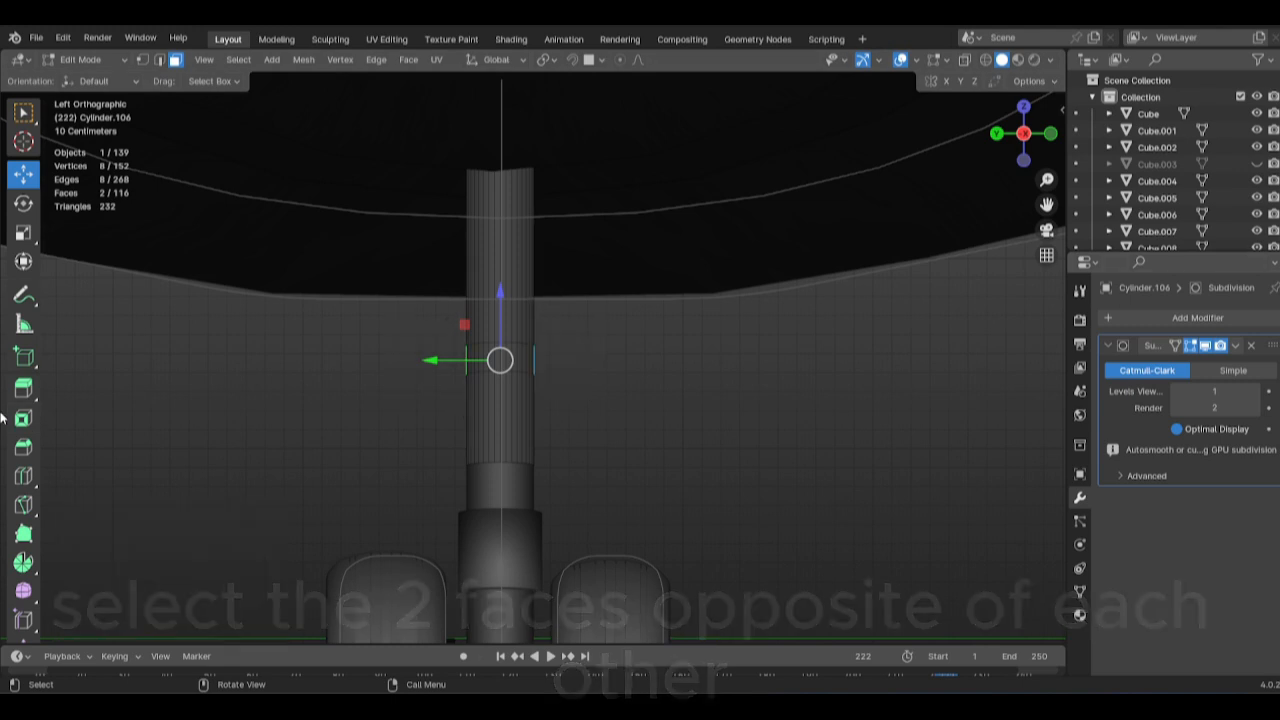
pyautogui.press('s')
pyautogui.press('x')
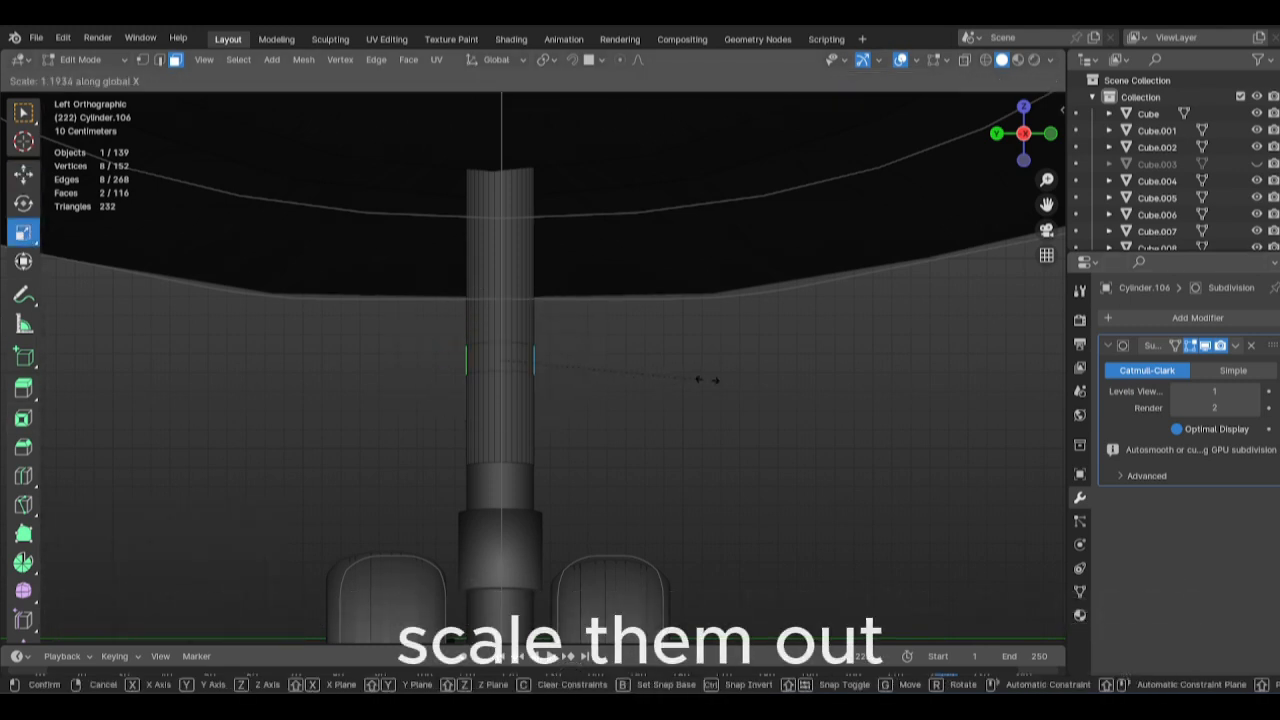
pyautogui.click(849, 383)
pyautogui.hotkey('ctrl', 'z')
# Scale the two extruded faces apart by 6.568 along Y to form side arms on the strut.
pyautogui.press('s')
pyautogui.press('y')
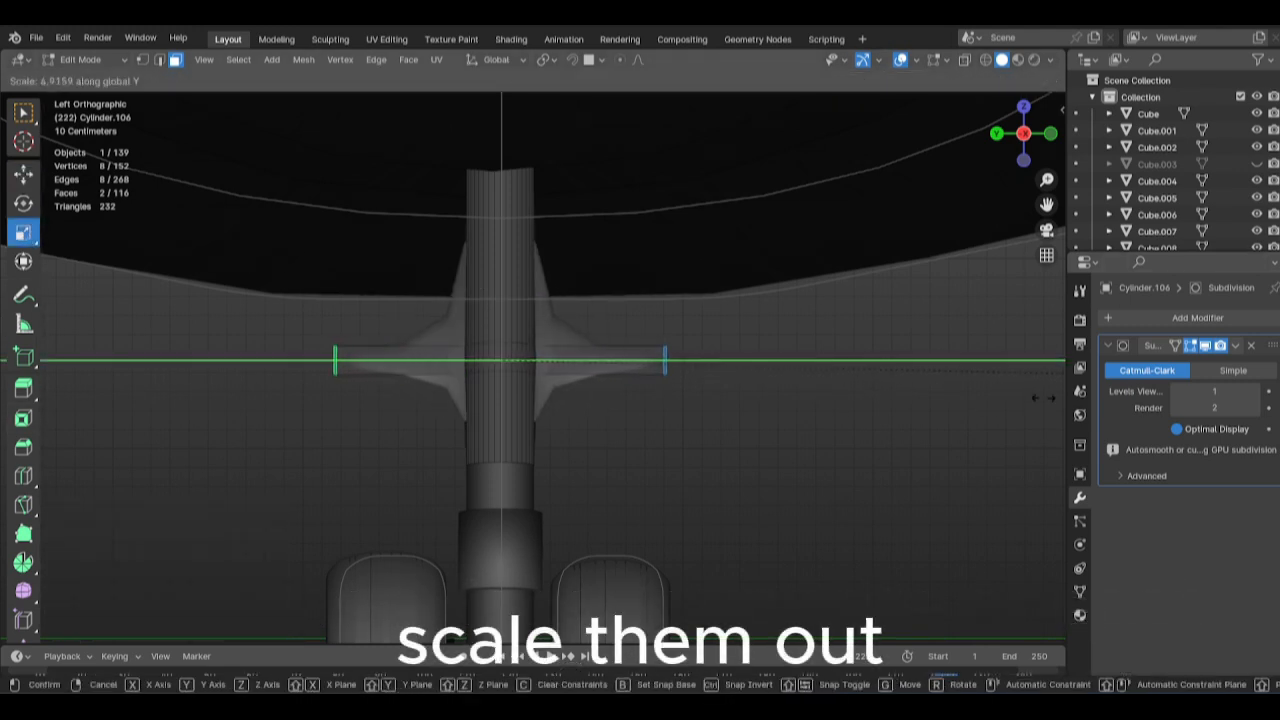
pyautogui.click(429, 385)
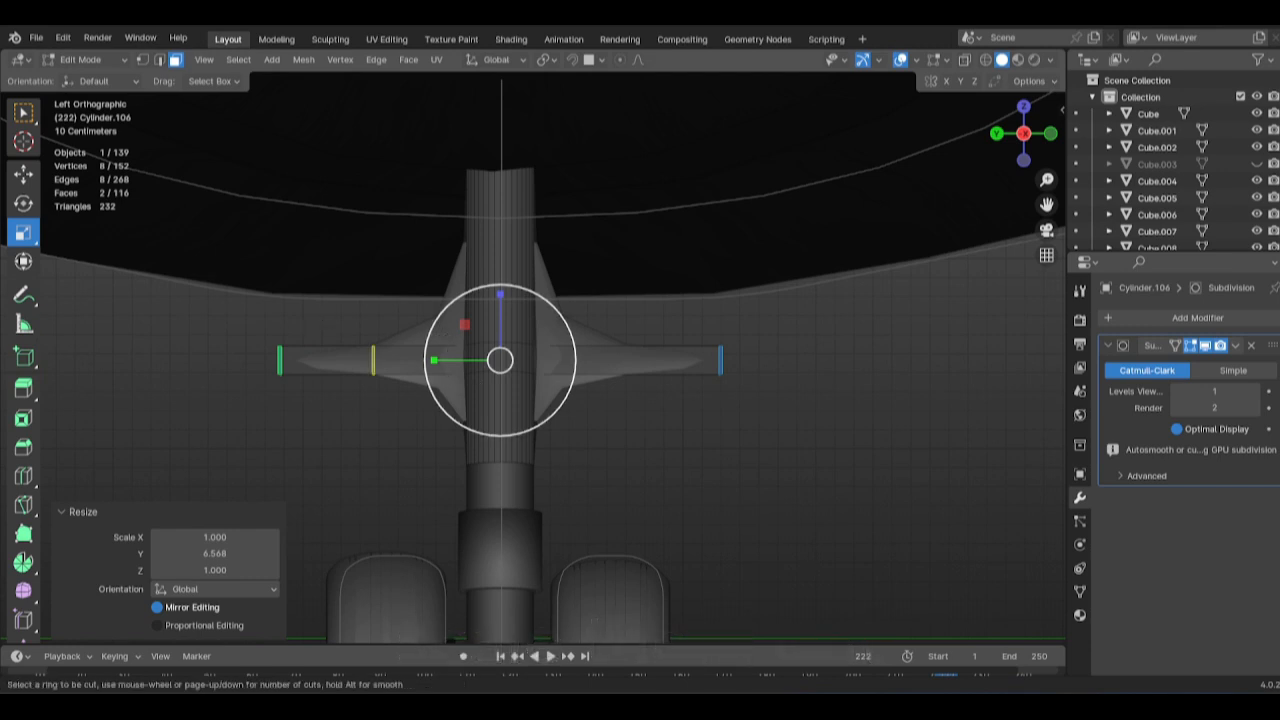
# Add a loop cut to each side arm and slide it close to the strut cylinder.
pyautogui.click(376, 360)
pyautogui.click(456, 357)
pyautogui.hotkey('ctrl', 'r')
pyautogui.click(614, 346)
pyautogui.click(550, 347)
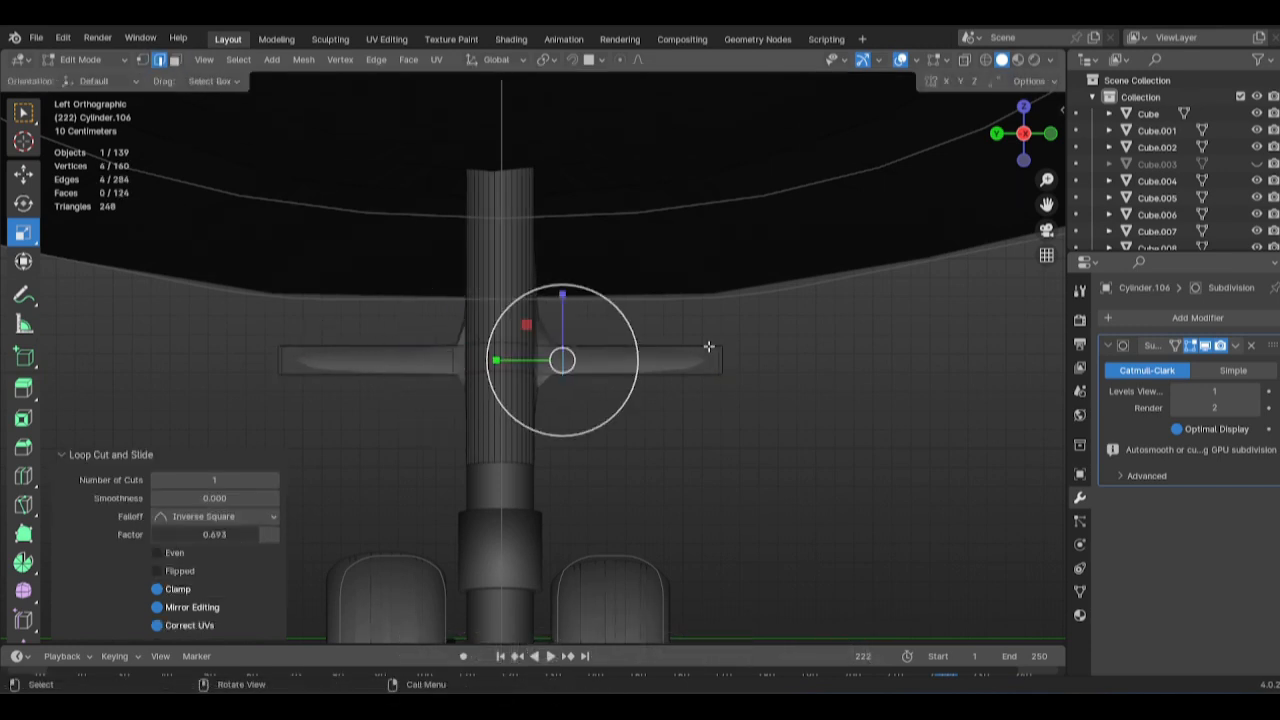
# Select the outer end vertices of both side arms and move them up along Z so the arms slope into the fuselage.
pyautogui.press('1')
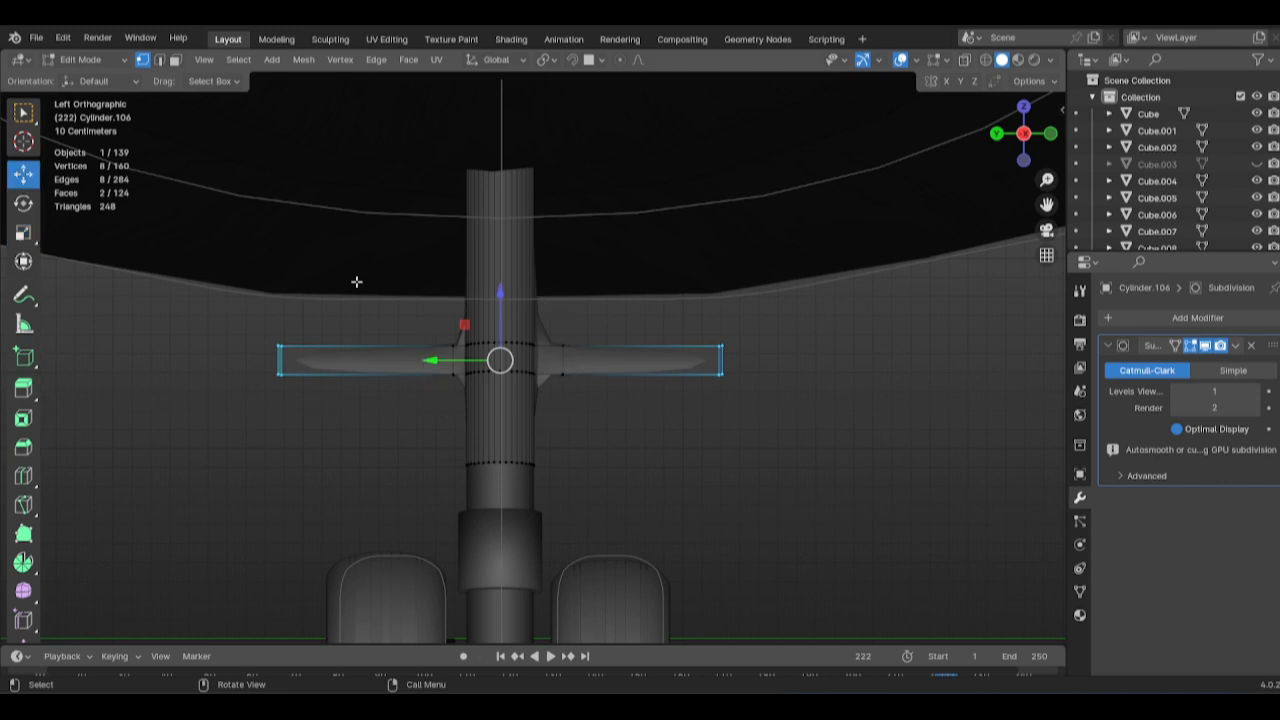
pyautogui.press('g')
pyautogui.press('z')
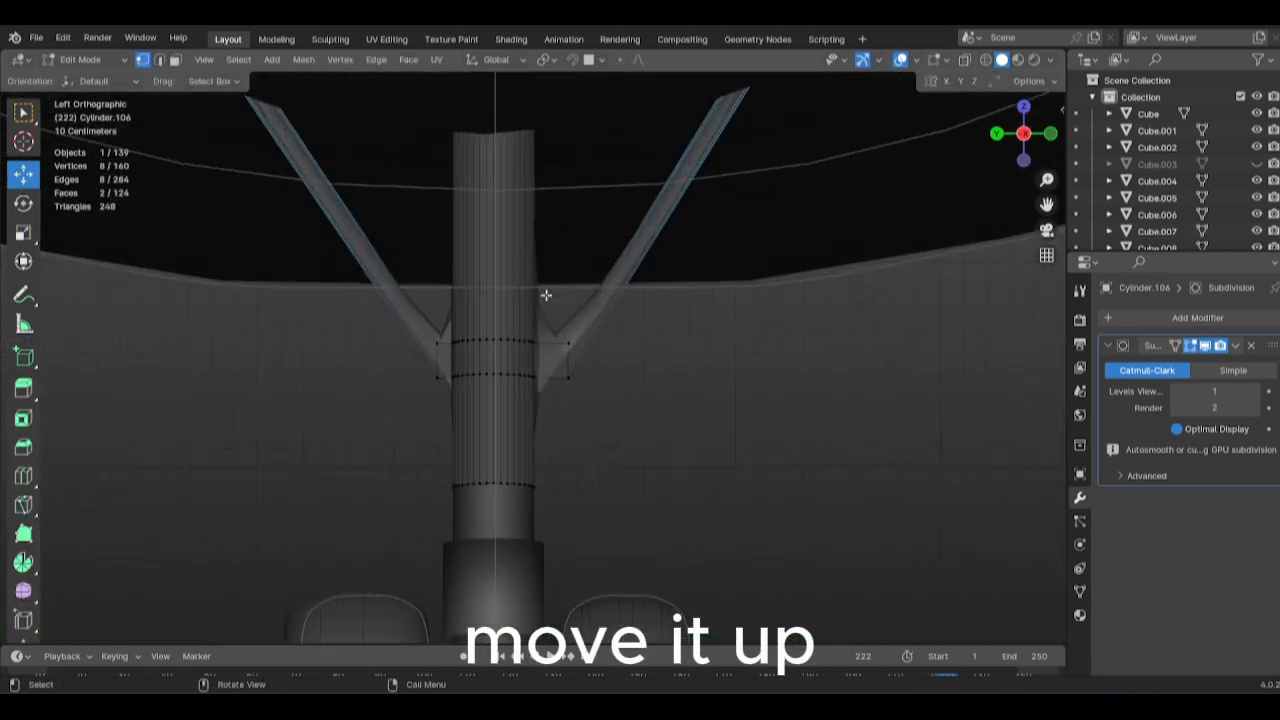
# Try to reshape the two side arms by adding a loop cut to each and scaling both loops up.
pyautogui.scroll(-2, 550, 294)
pyautogui.hotkey('ctrl', 'r')
pyautogui.click(630, 245)
pyautogui.click(629, 243)
pyautogui.hotkey('ctrl', 'r')
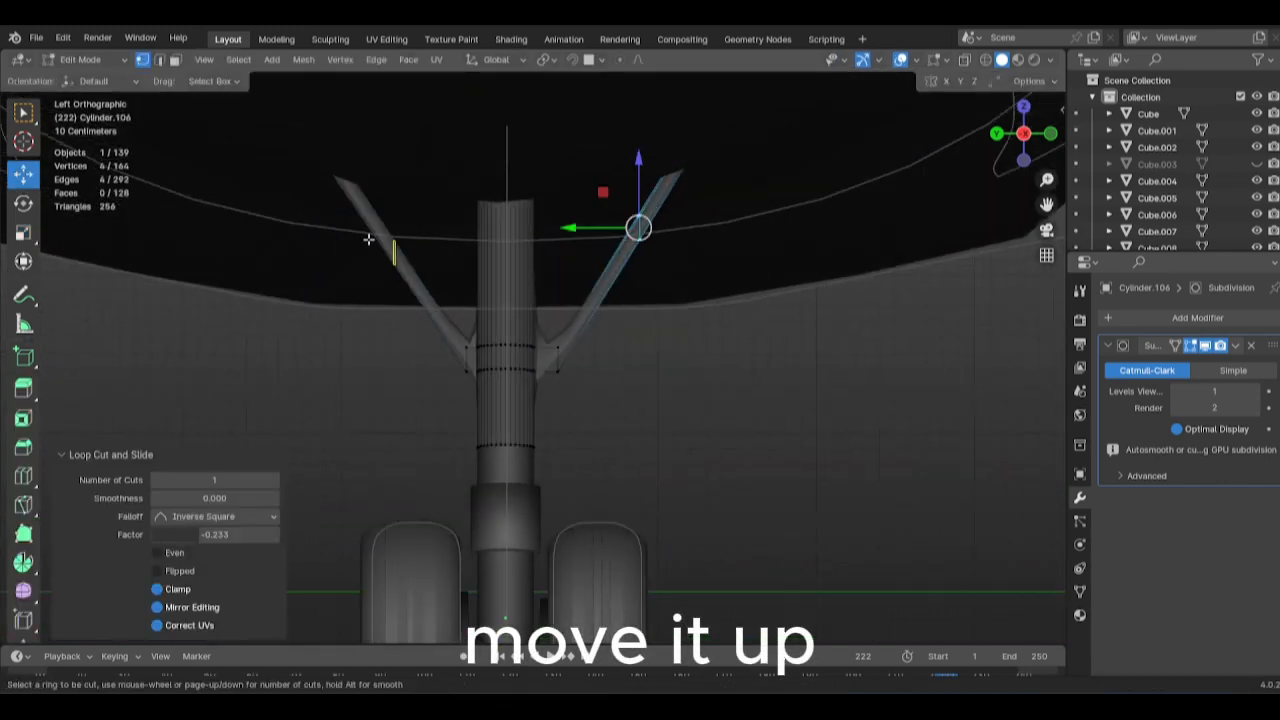
pyautogui.click(363, 228)
pyautogui.click(360, 221)
pyautogui.keyDown('shift'); pyautogui.moveTo(613, 217); pyautogui.dragTo(663, 246); pyautogui.keyUp('shift')
pyautogui.press('s')
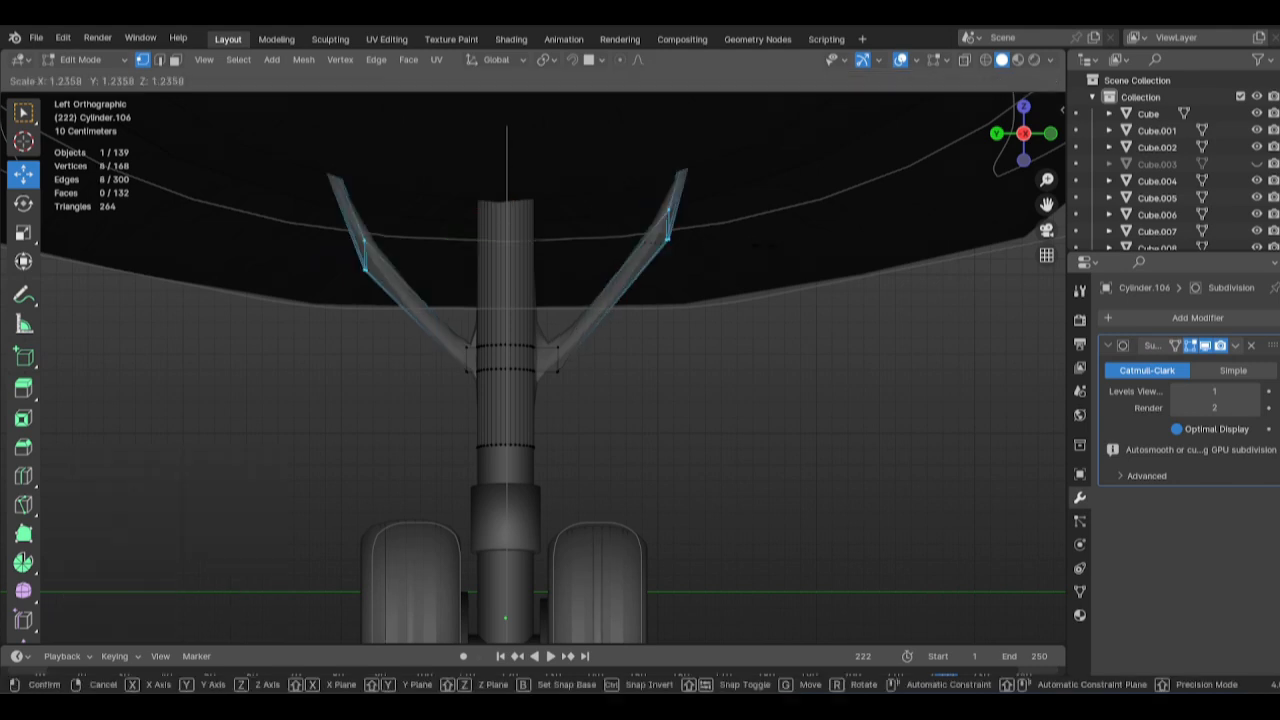
pyautogui.click(669, 254)
pyautogui.hotkey('ctrl', 'z')
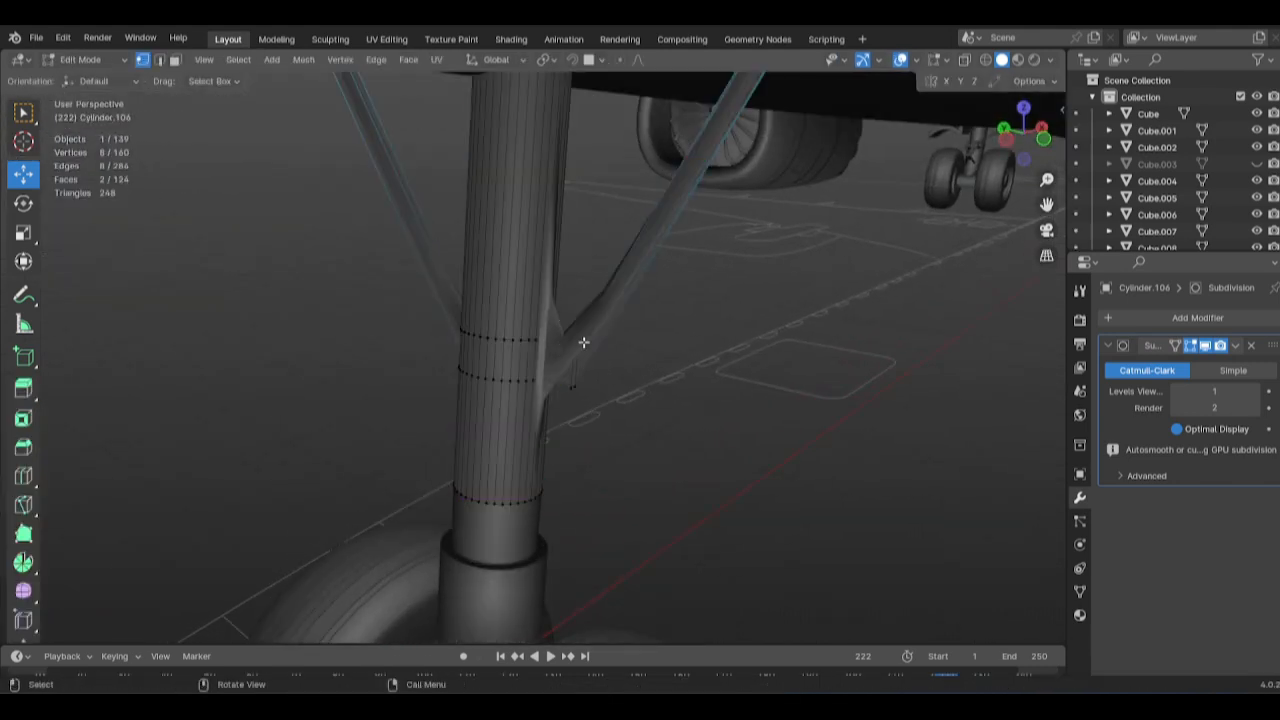
# Add loop cuts around the strut just below and above the side-arm junctions to clean up the shading.
pyautogui.moveTo(586, 343); pyautogui.dragTo(640, 330, button='middle')
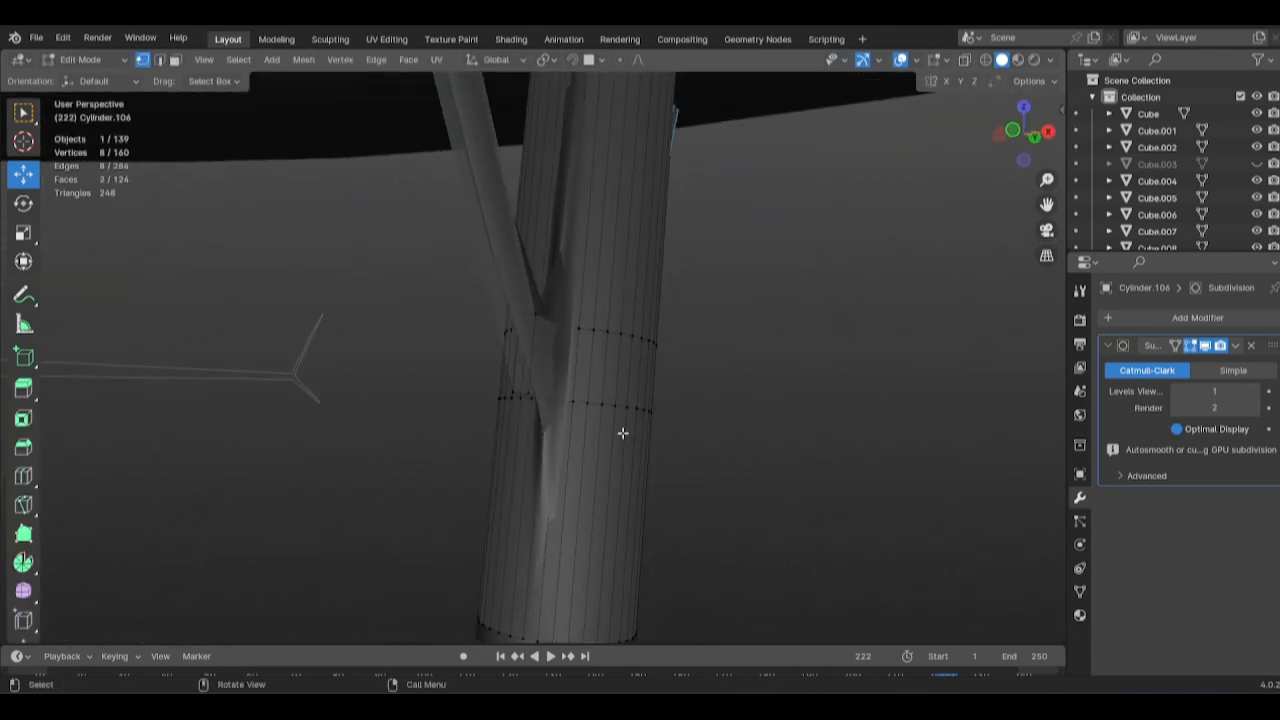
pyautogui.hotkey('ctrl', 'r')
pyautogui.click(620, 440)
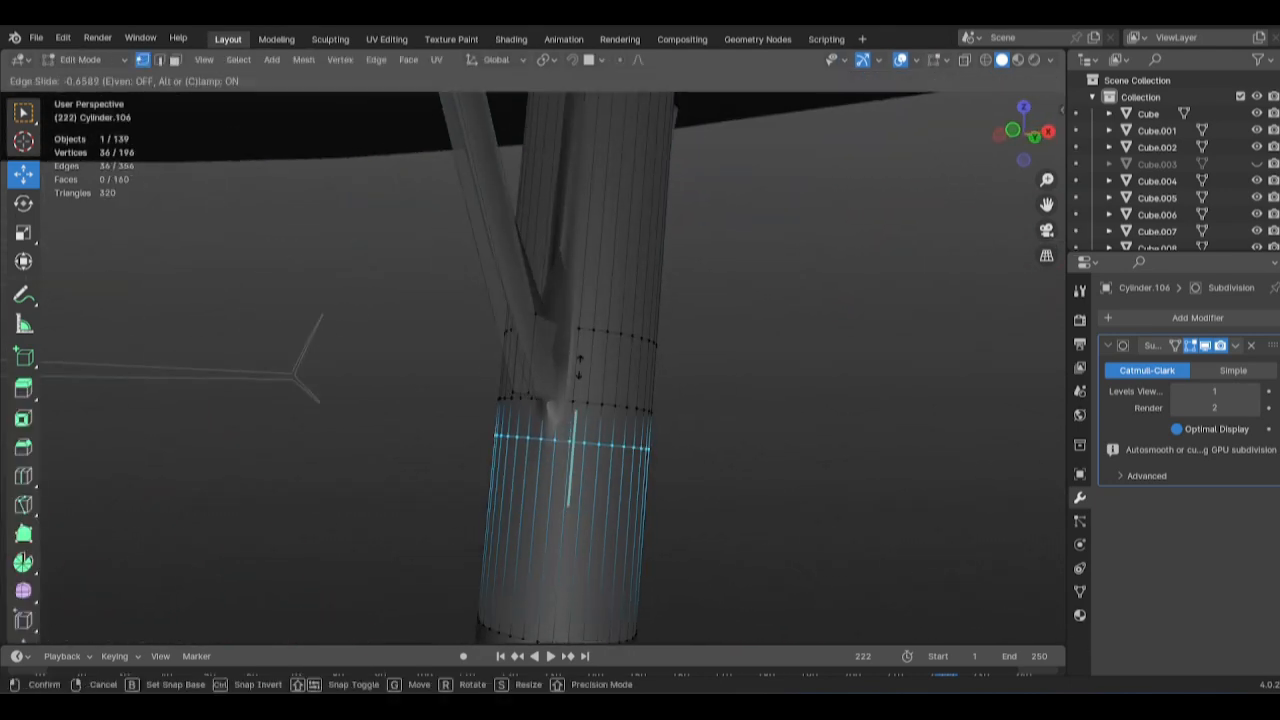
pyautogui.click(585, 350)
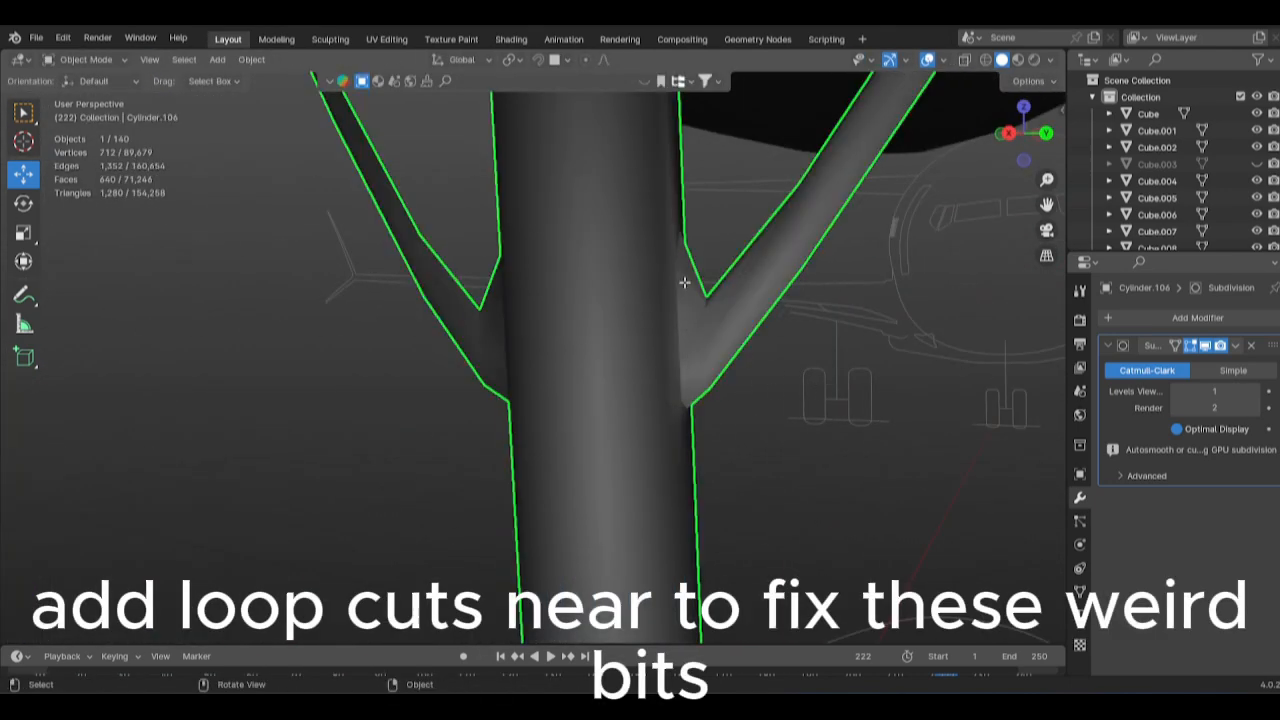
pyautogui.hotkey('ctrl', 'r')
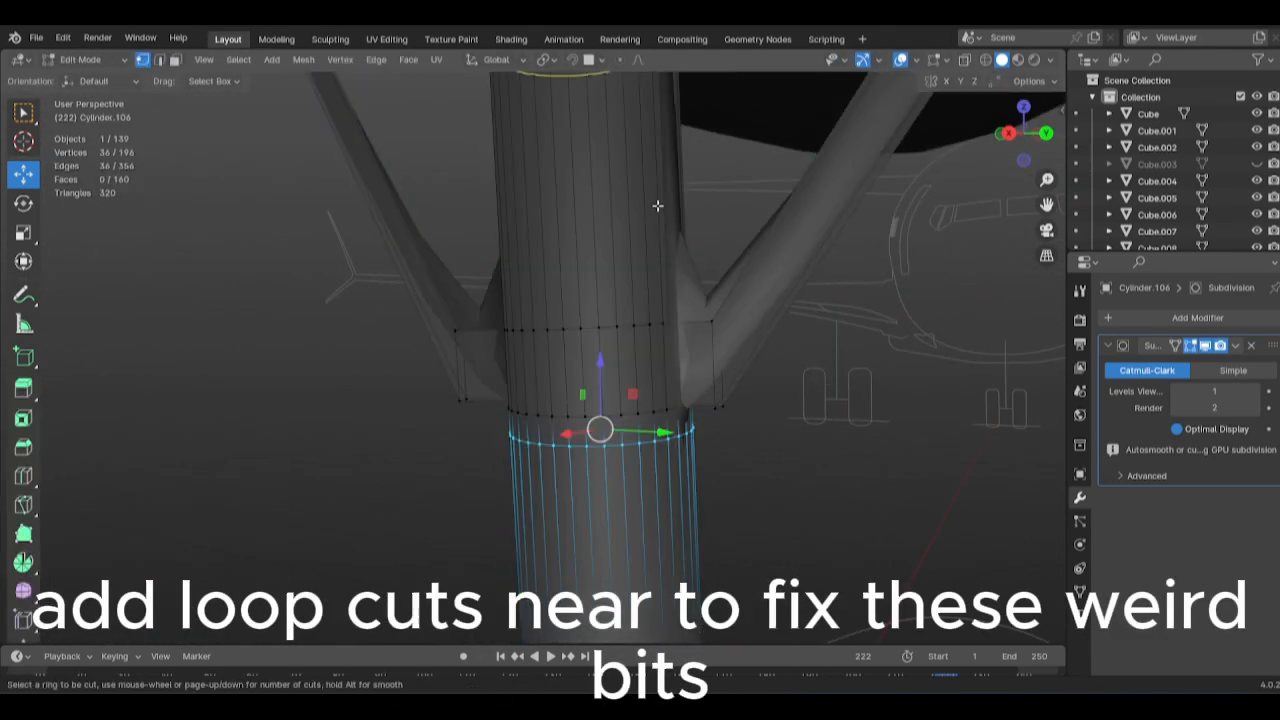
pyautogui.click(657, 205)
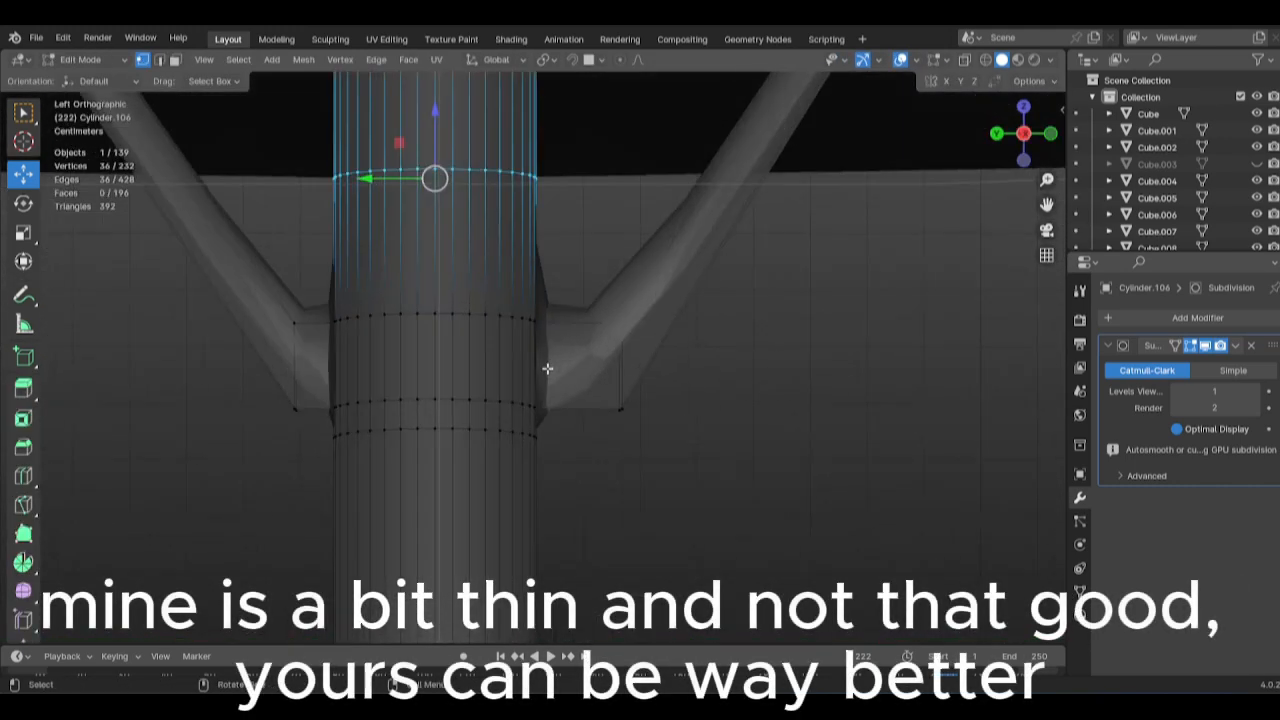
# Add a loop cut across the middle of each side arm and select both loops.
pyautogui.scroll(-5, 545, 350)
pyautogui.keyDown('shift'); pyautogui.moveTo(543, 263); pyautogui.dragTo(541, 356, button='middle'); pyautogui.keyUp('shift')
pyautogui.scroll(2, 560, 350)
pyautogui.hotkey('ctrl', 'r')
pyautogui.doubleClick(701, 305)
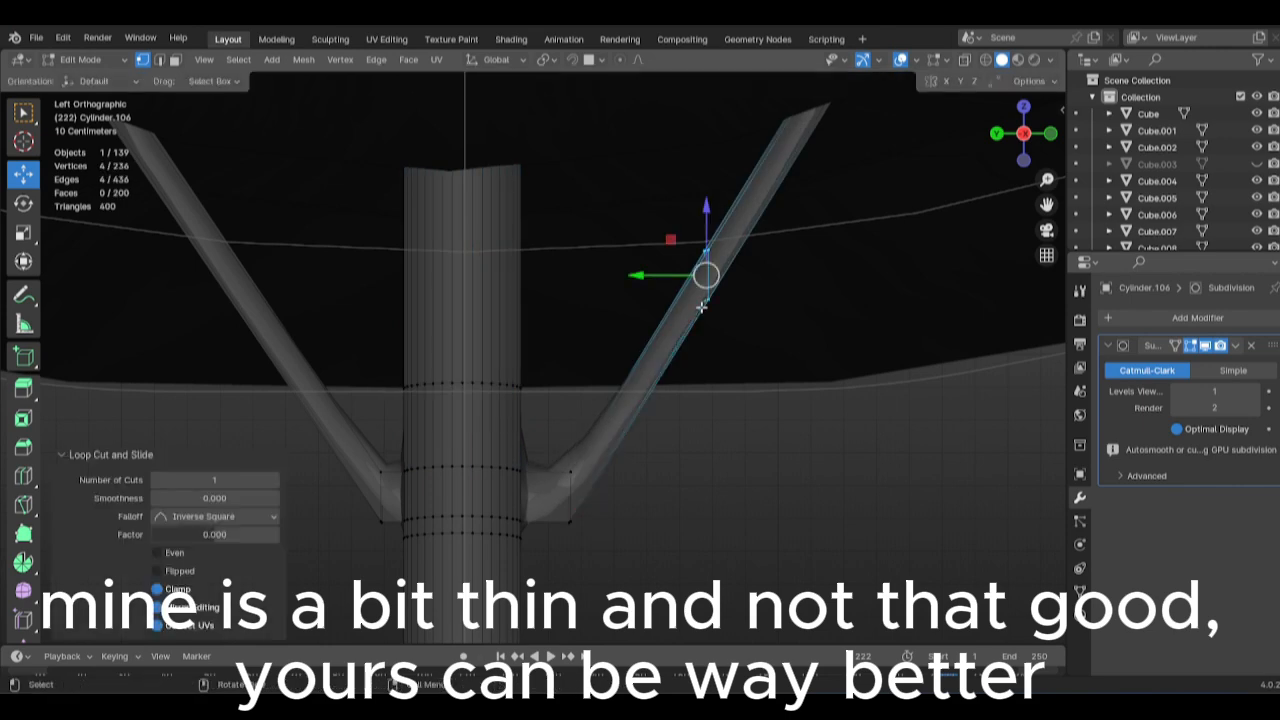
pyautogui.hotkey('ctrl', 'r')
pyautogui.click(231, 280)
pyautogui.click(231, 280)
pyautogui.keyDown('shift'); pyautogui.moveTo(667, 226); pyautogui.dragTo(770, 349); pyautogui.keyUp('shift')
pyautogui.hotkey('alt', 'z')
pyautogui.hotkey('alt', 'z')
pyautogui.scroll(1, 773, 344)
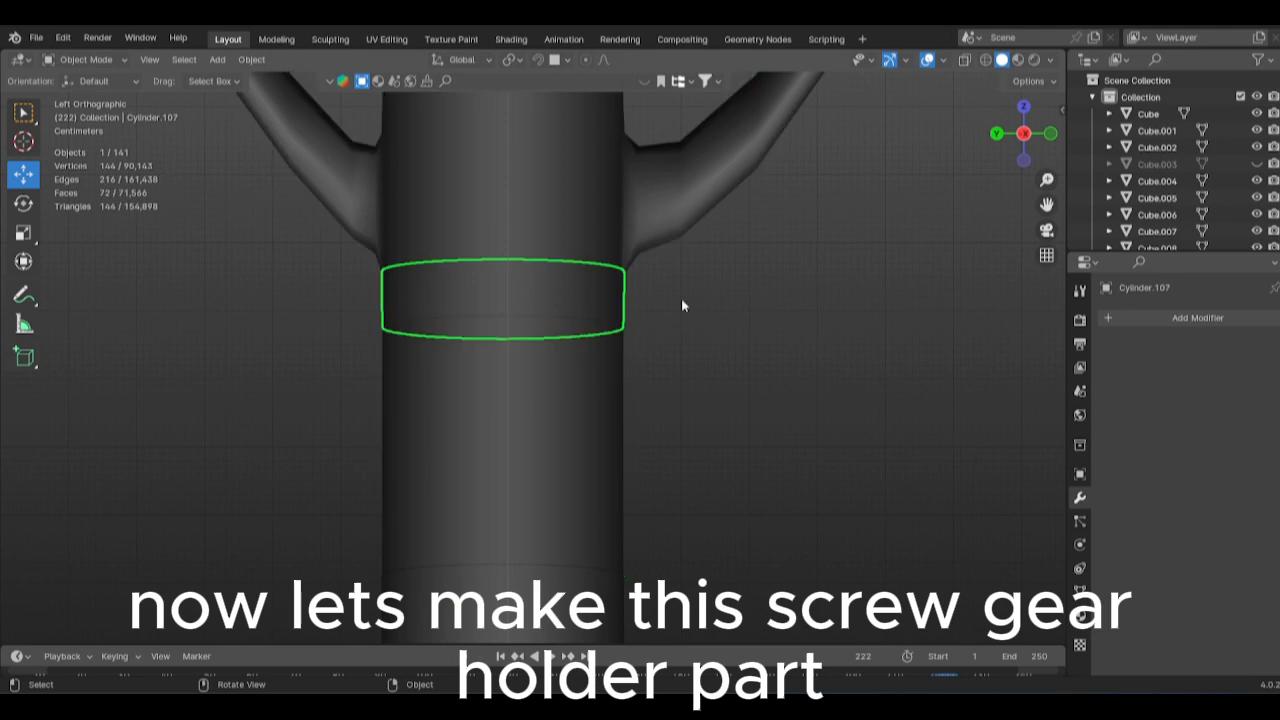
# Add a Subdivision Surface modifier to the thin band around the strut below the side arms.
pyautogui.click(1198, 317)
pyautogui.write('su')
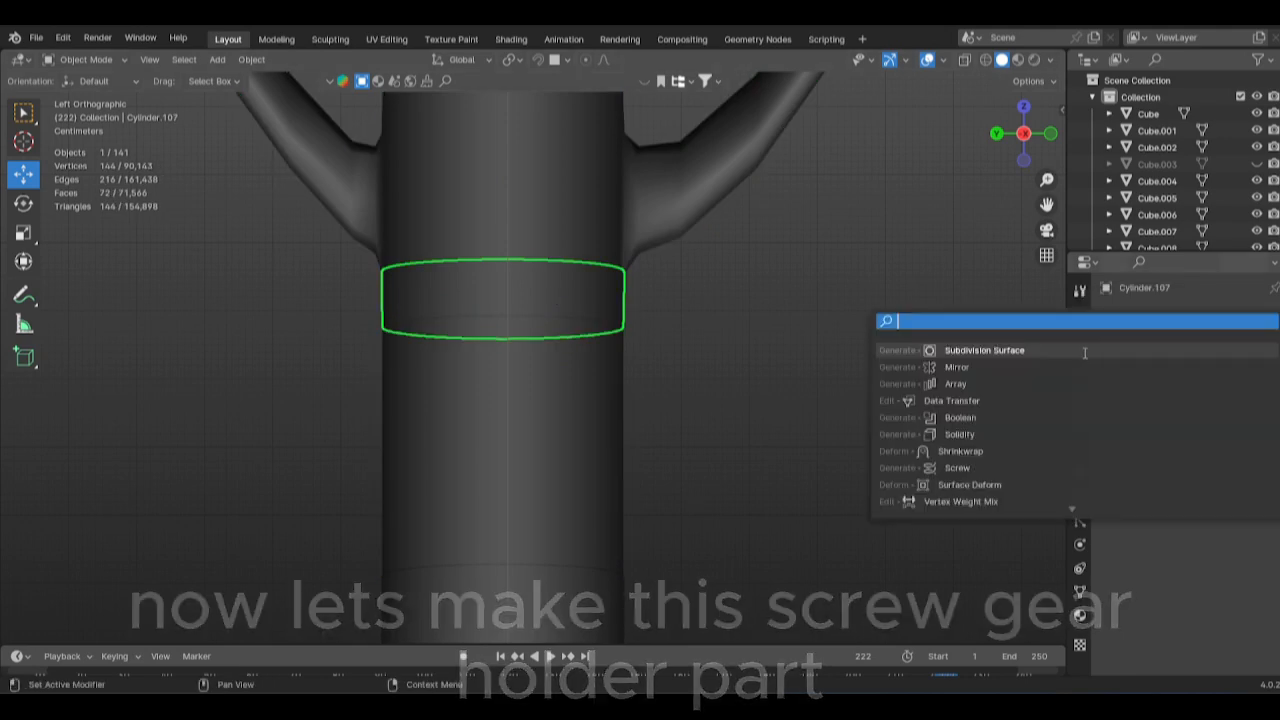
pyautogui.press('Return')
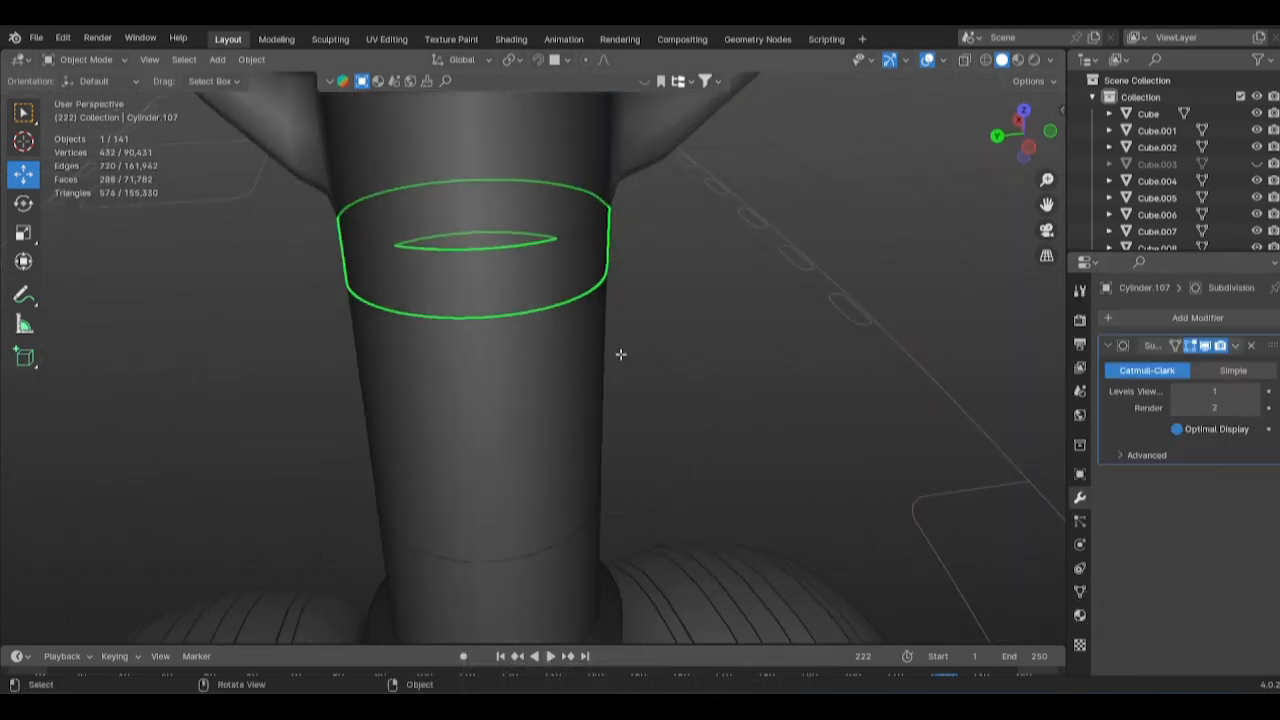
# Extrude two separate narrow faces on the front of the band outward to form a pair of lugs.
pyautogui.press('Tab')
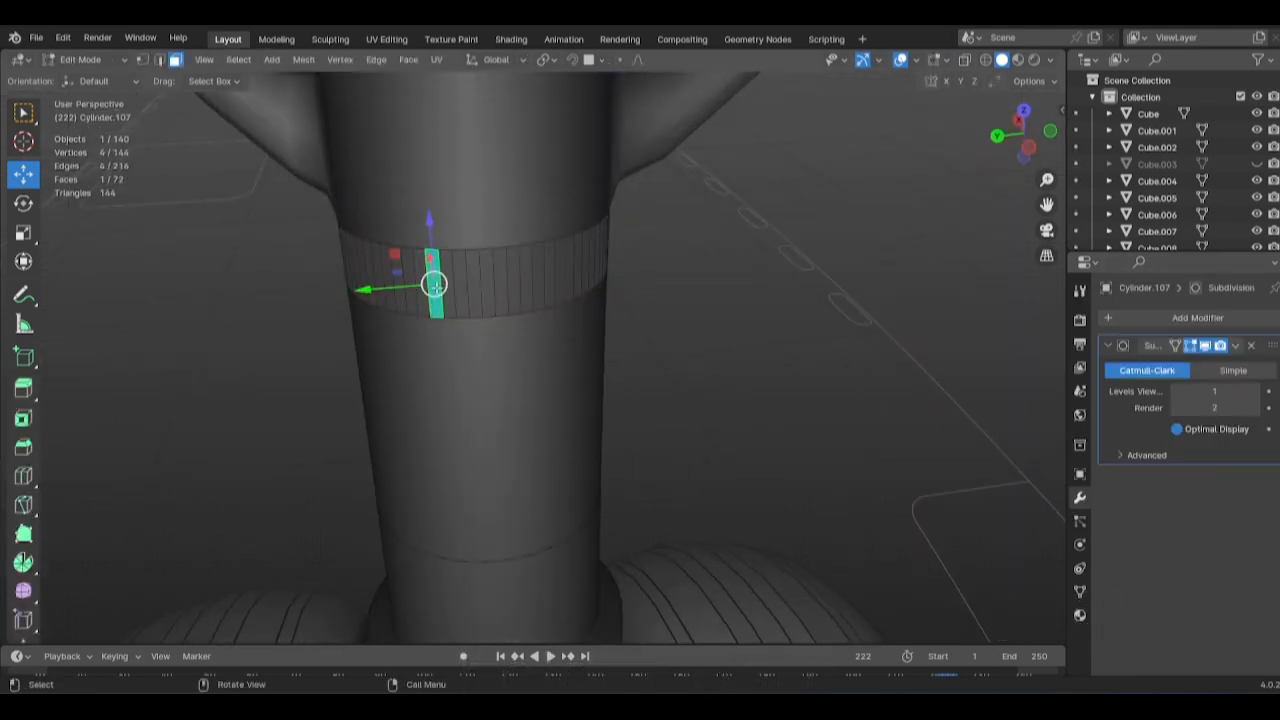
pyautogui.moveTo(529, 284); pyautogui.dragTo(660, 306, button='middle')
pyautogui.press('e')
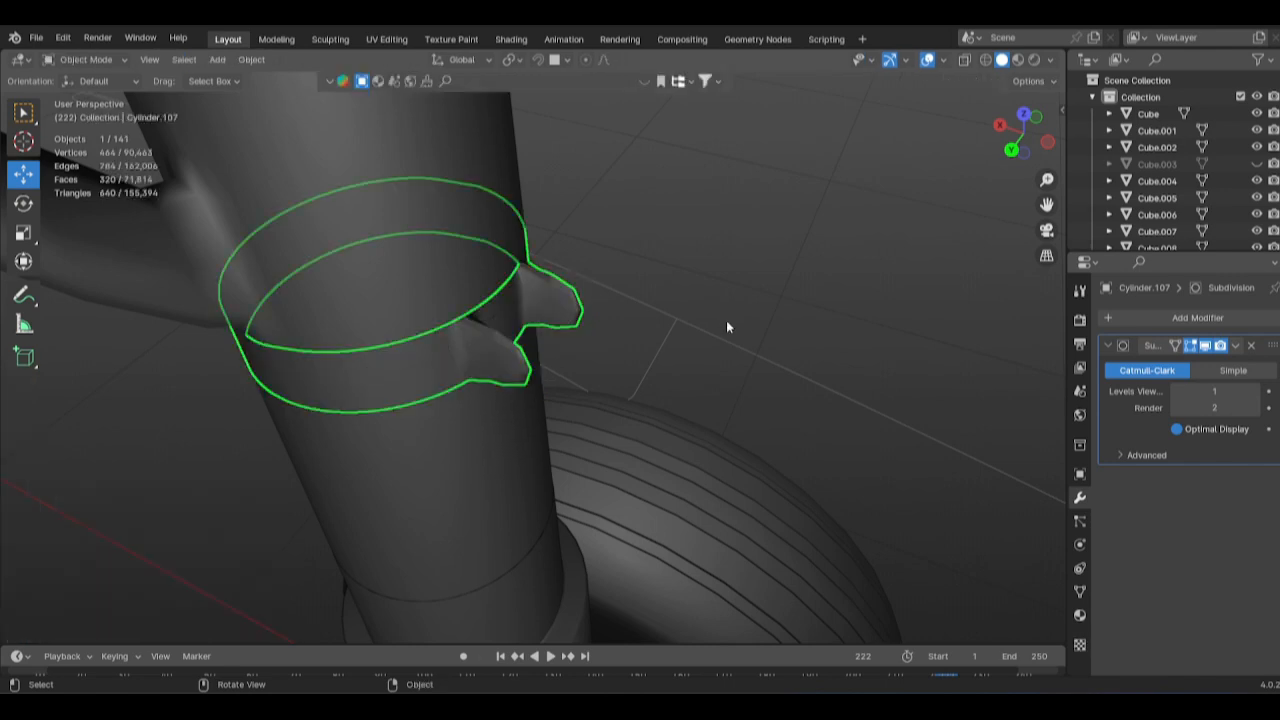
pyautogui.press('Tab')
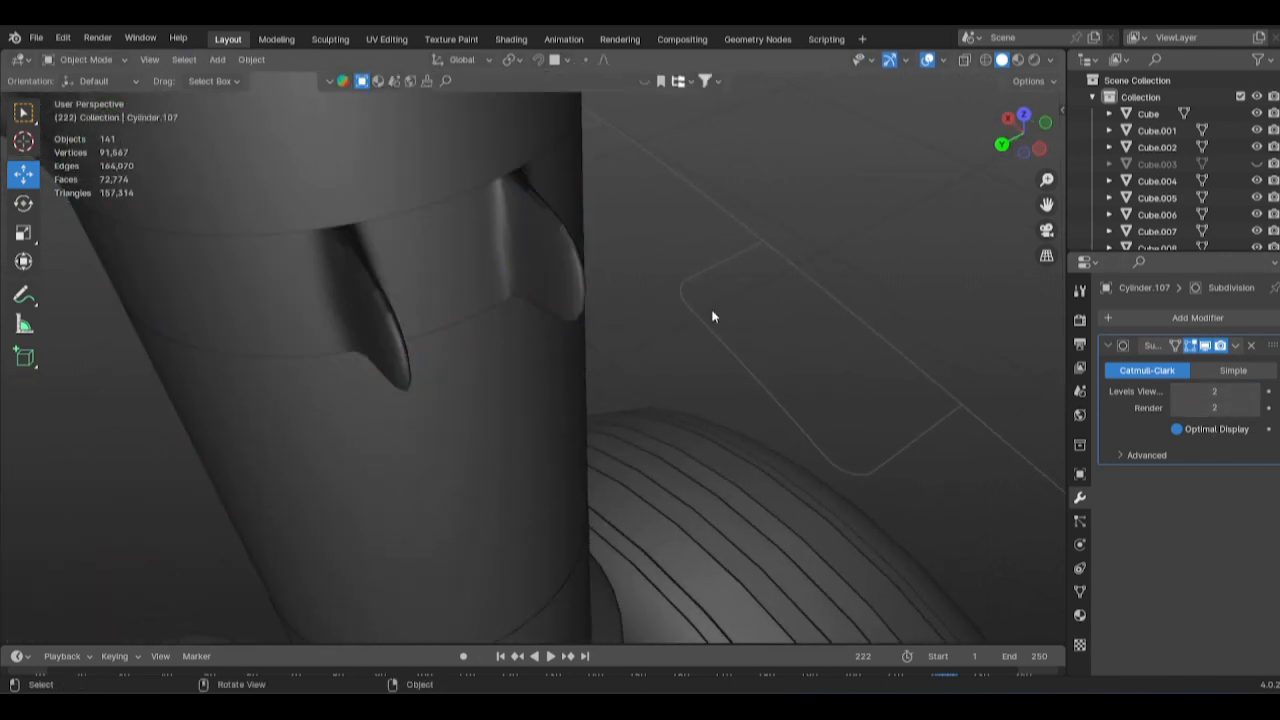
# Duplicate the small cylinder between the nose wheels and move the copy up to the lugs on the strut band.
pyautogui.keyDown('alt'); pyautogui.moveTo(712, 316); pyautogui.dragTo(556, 277, button='middle'); pyautogui.keyUp('alt')
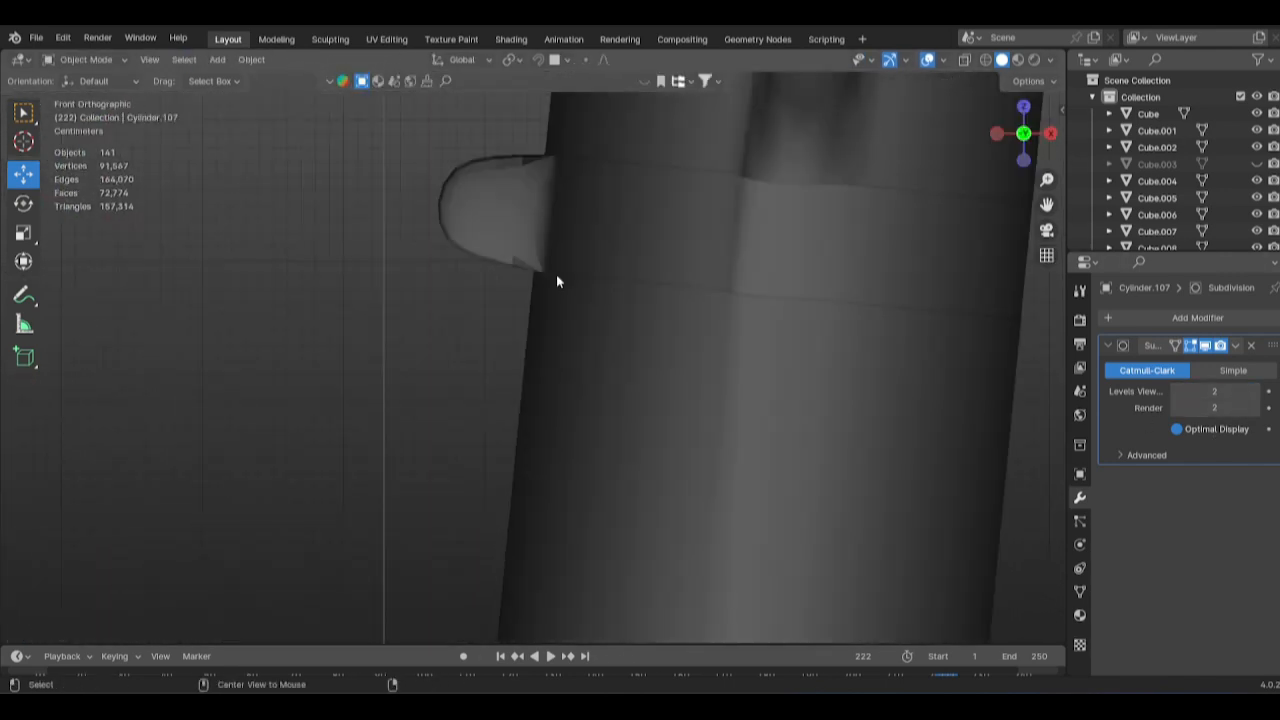
pyautogui.scroll(-15, 512, 375)
pyautogui.moveTo(537, 456); pyautogui.dragTo(585, 534, button='middle')
pyautogui.click(517, 602)
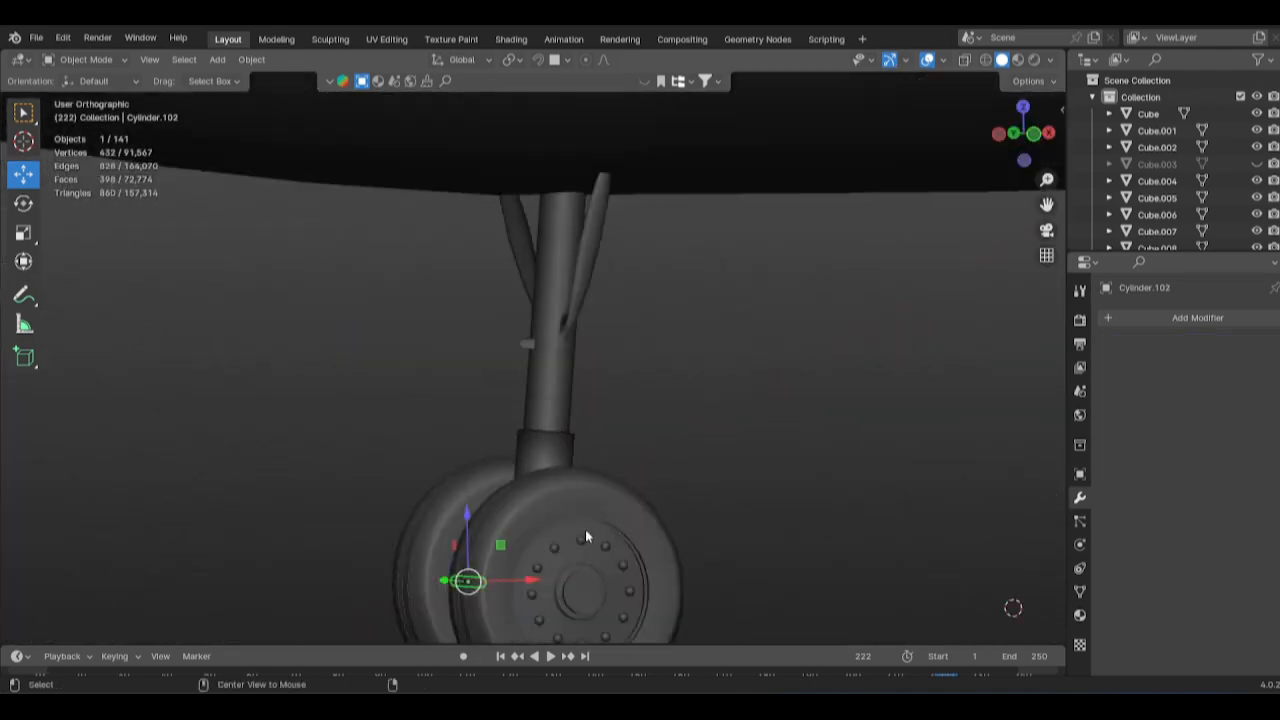
pyautogui.hotkey('shift', 'd')
pyautogui.click(643, 294)
pyautogui.keyDown('alt'); pyautogui.moveTo(513, 325); pyautogui.dragTo(450, 332, button='middle'); pyautogui.keyUp('alt')
pyautogui.scroll(8, 652, 425)
pyautogui.scroll(3, 652, 420)
pyautogui.press('g')
pyautogui.click(844, 380)
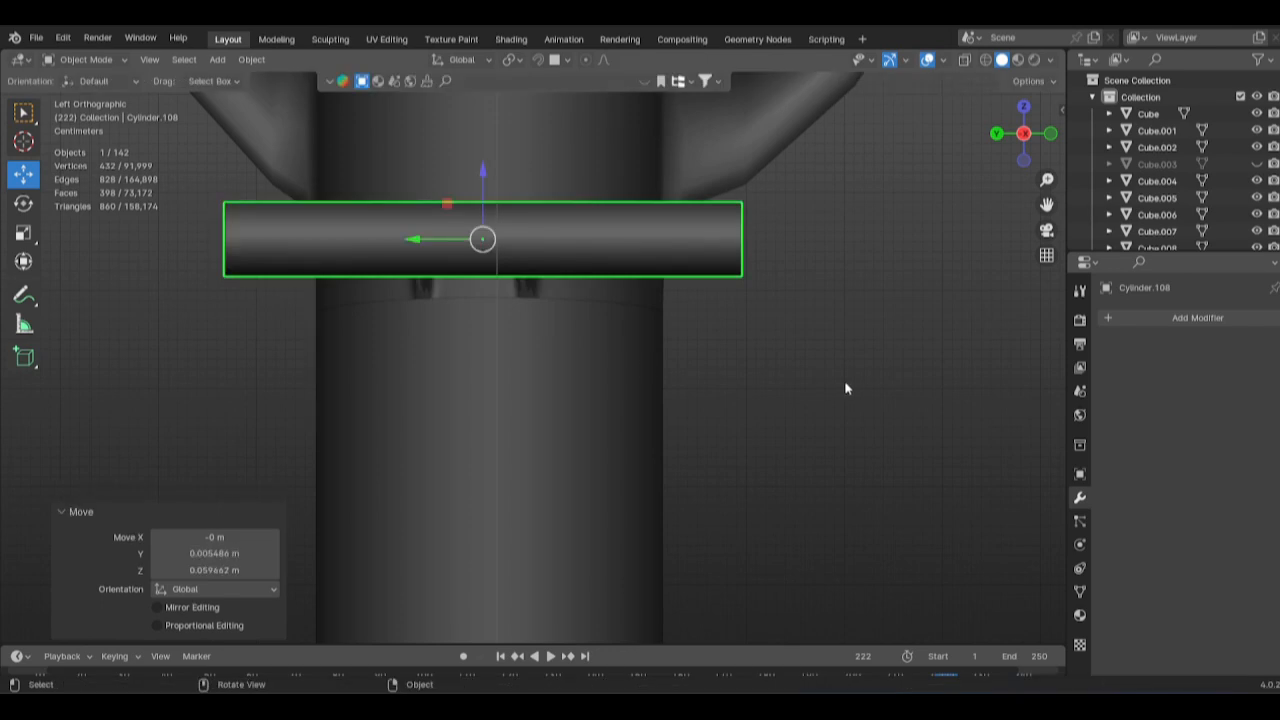
# Shorten the copied cylinder along Y and position it between the two lugs as a pin.
pyautogui.press('s')
pyautogui.press('y')
pyautogui.click(589, 339)
pyautogui.press('g')
pyautogui.click(588, 337)
pyautogui.moveTo(588, 340); pyautogui.dragTo(454, 280, button='middle')
pyautogui.moveTo(501, 247); pyautogui.dragTo(538, 247)
# Rotate the duplicate of the pin by 90° in the top view so it points forward.
pyautogui.write('r')
pyautogui.write('9')
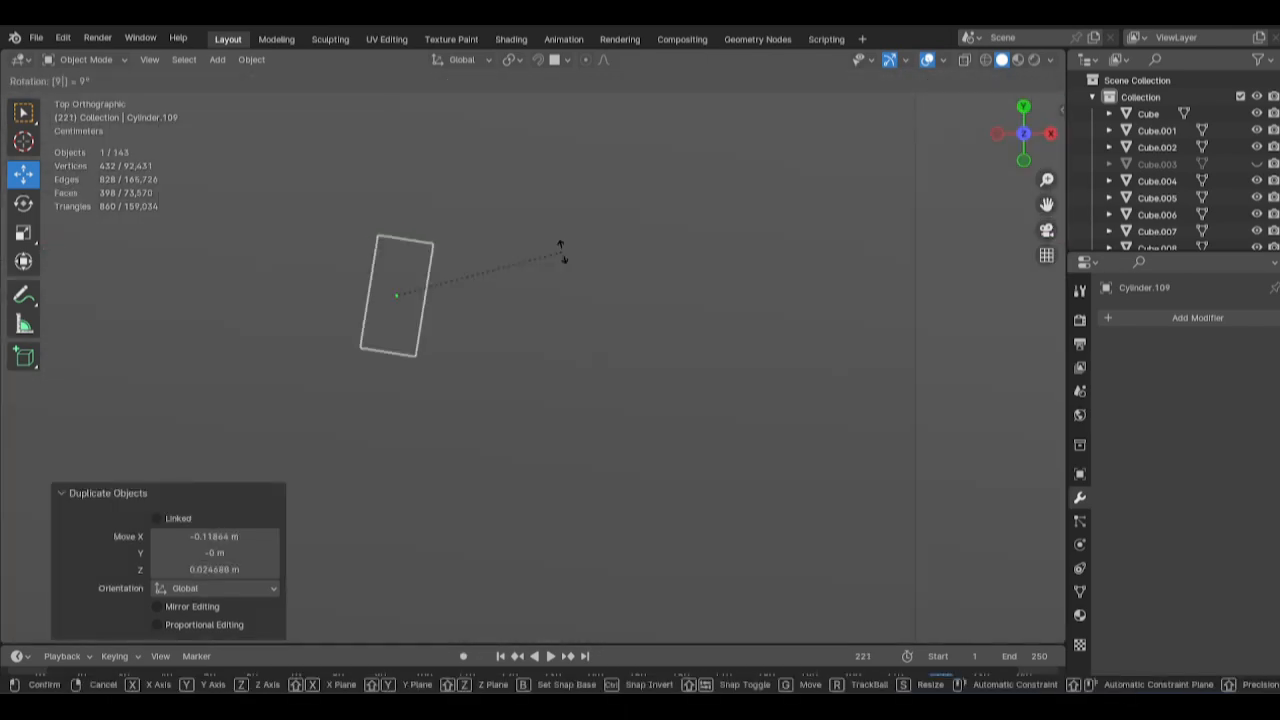
pyautogui.write('0')
pyautogui.press('Return')
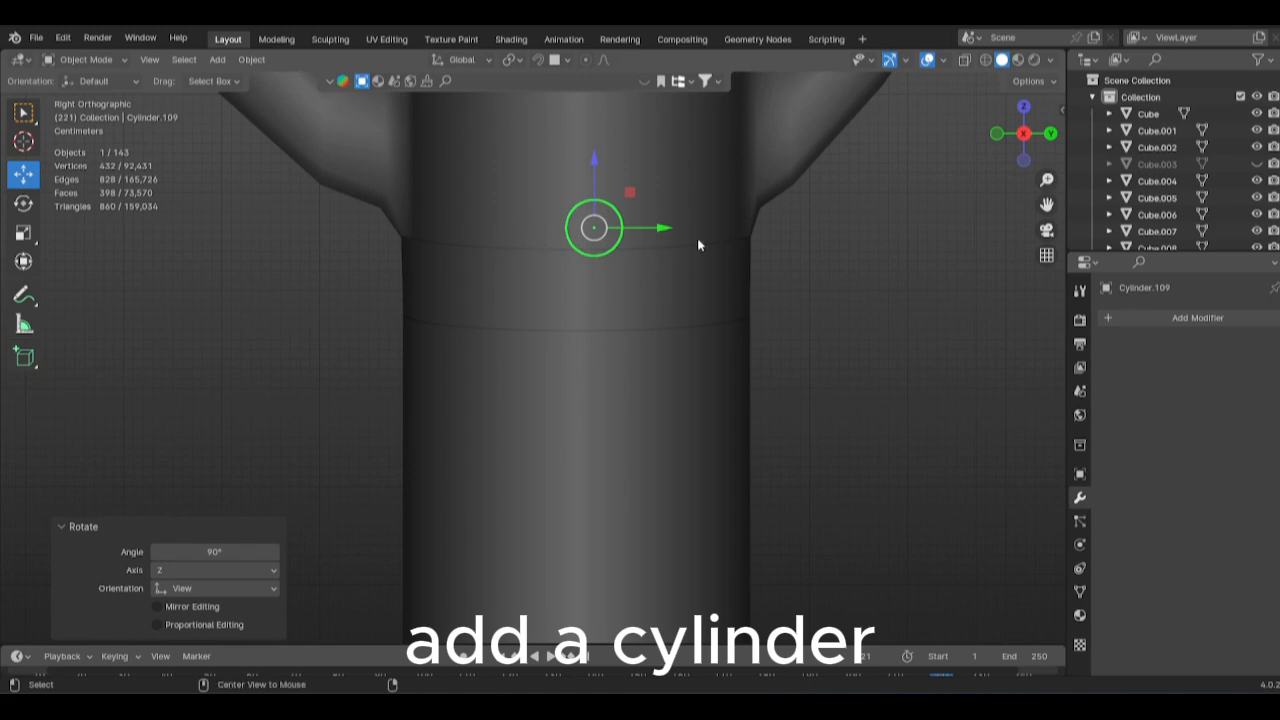
# Resize the rotated cylinder and align it with the pin between the lugs in the side and front views.
pyautogui.keyDown('alt'); pyautogui.moveTo(698, 240); pyautogui.dragTo(640, 240, button='middle'); pyautogui.keyUp('alt')
pyautogui.press('g')
pyautogui.click(573, 261)
pyautogui.keyDown('alt'); pyautogui.moveTo(690, 235); pyautogui.dragTo(635, 229, button='middle'); pyautogui.keyUp('alt')
pyautogui.press('s')
pyautogui.click(640, 243)
pyautogui.press('g')
pyautogui.click(655, 234)
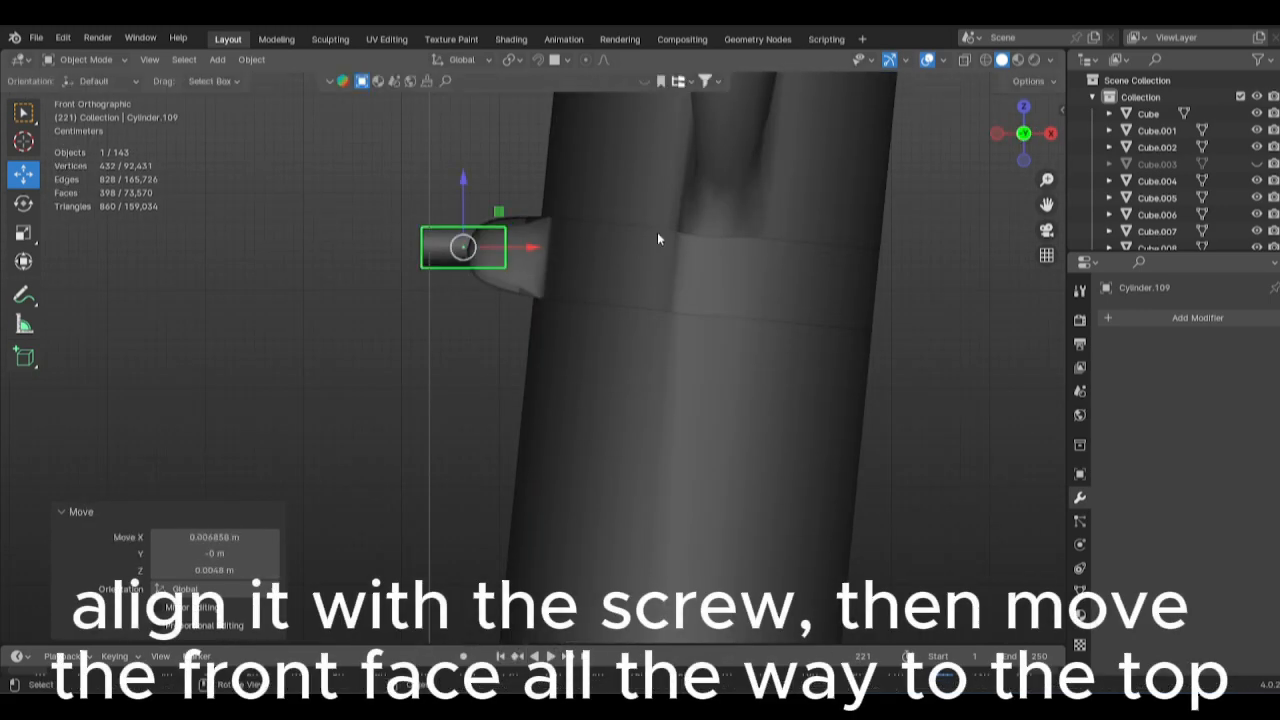
# Tilt the small cylinder's mesh so its front end points upward, away from the strut.
pyautogui.press('Tab')
pyautogui.scroll(-2, 601, 241)
pyautogui.click(686, 250)
pyautogui.press('Tab')
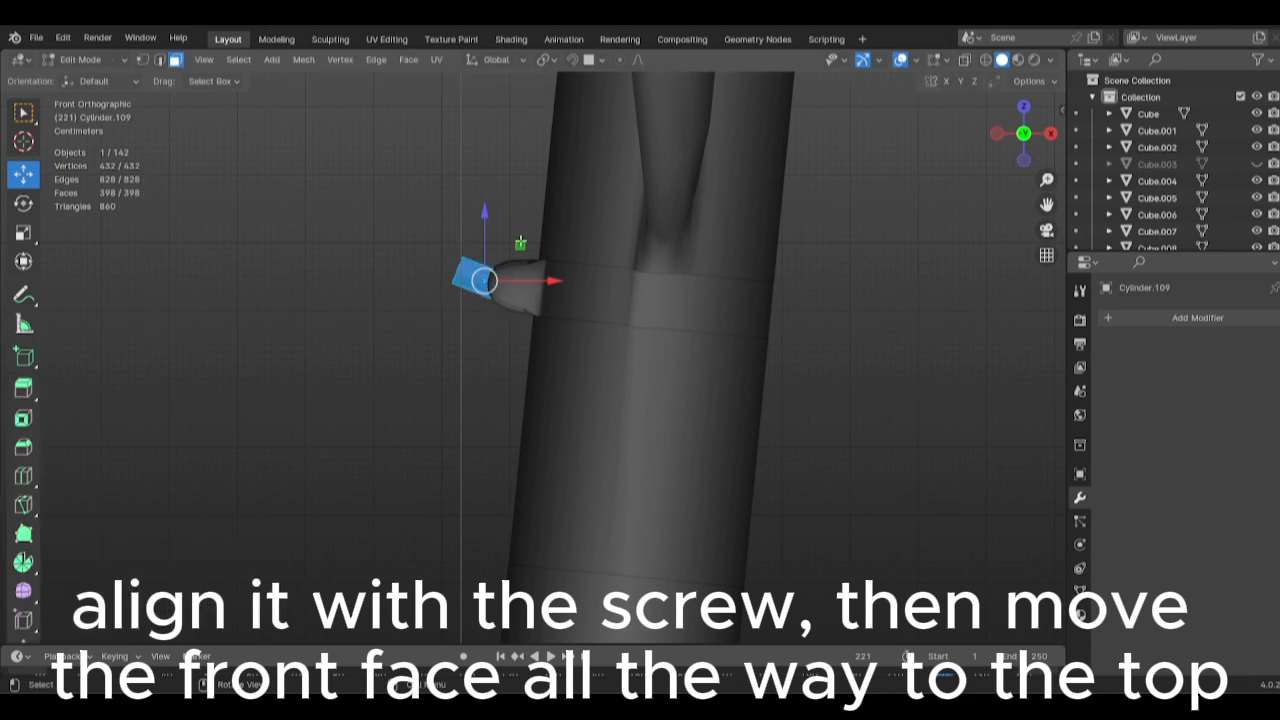
# Select the vertices at the cylinder's front end and move them up and forward towards the fuselage to form a diagonal brace.
pyautogui.press('1')
pyautogui.hotkey('shift', 'z')
pyautogui.scroll(-2, 414, 226)
pyautogui.moveTo(414, 226); pyautogui.dragTo(496, 320)
pyautogui.scroll(-6, 627, 323)
pyautogui.scroll(-3, 626, 322)
pyautogui.press('g')
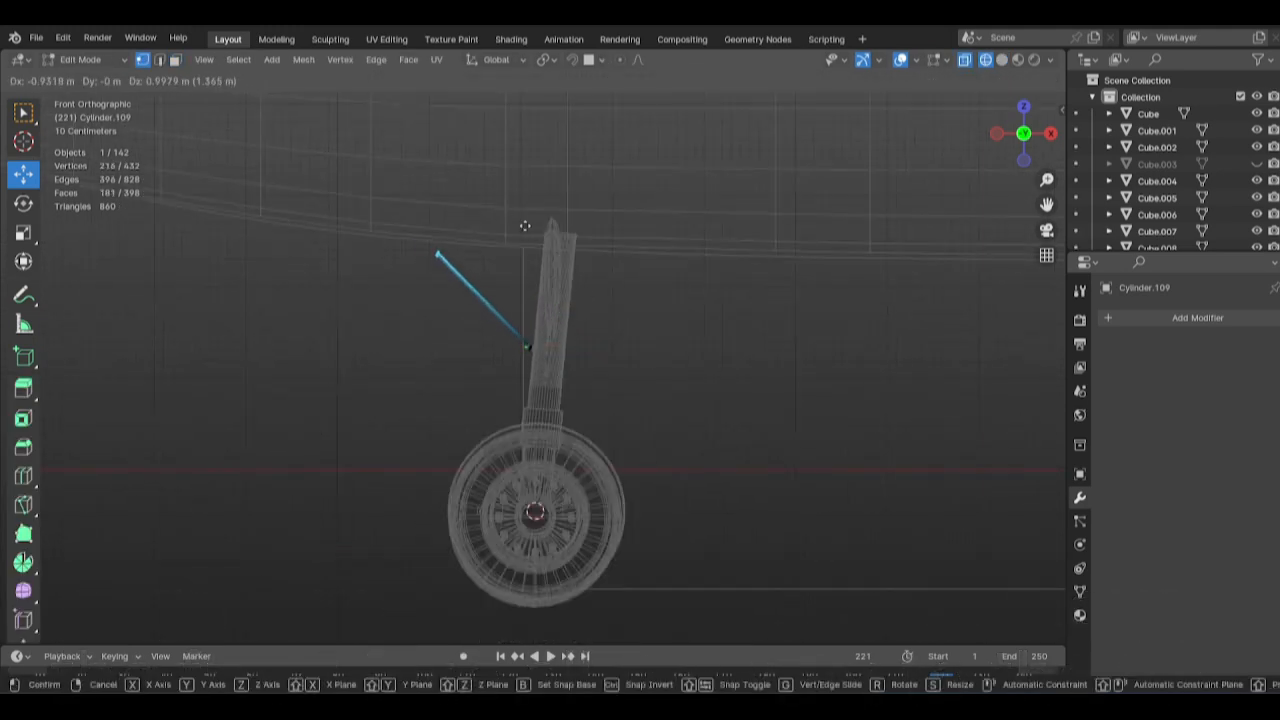
pyautogui.click(487, 203)
pyautogui.press('Tab')
pyautogui.hotkey('shift', 'z')
# Try to scale up the diagonal brace.
pyautogui.scroll(6, 619, 342)
pyautogui.moveTo(619, 342); pyautogui.dragTo(790, 345, button='middle')
pyautogui.press('s')
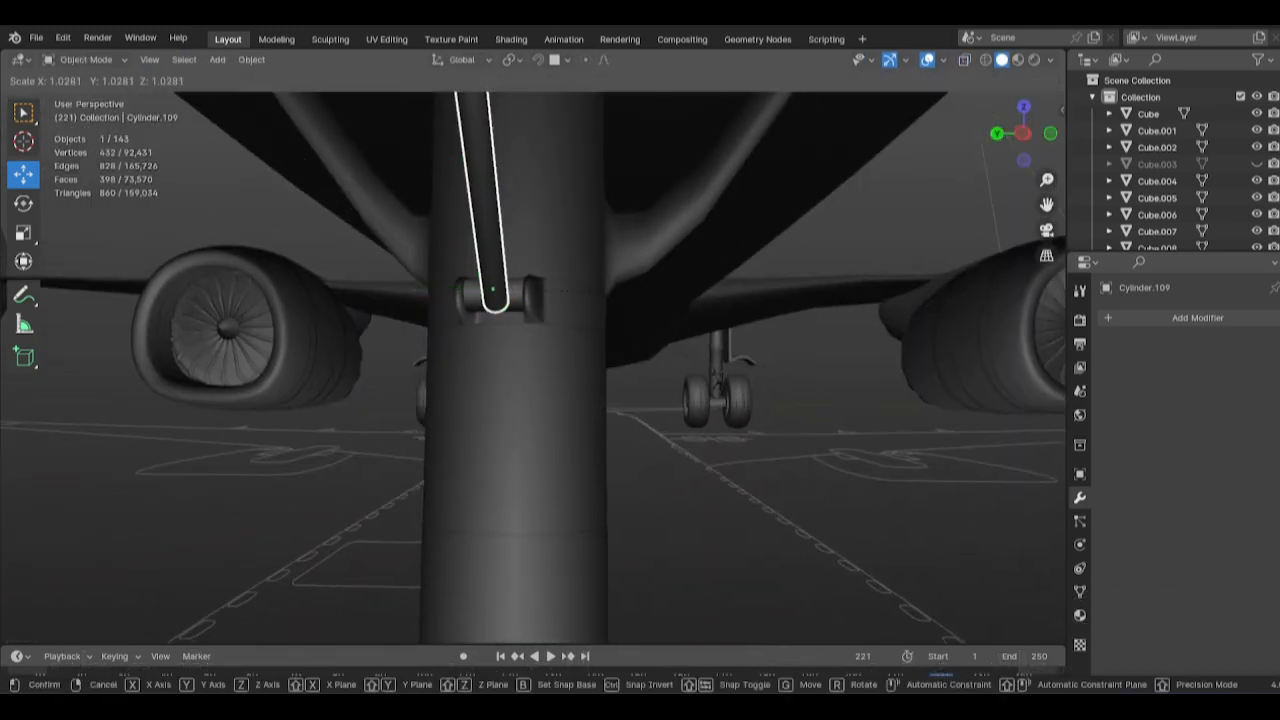
pyautogui.click(560, 272)
pyautogui.moveTo(558, 272); pyautogui.dragTo(547, 272, button='middle')
pyautogui.hotkey('ctrl', 'z')
# Nudge the diagonal brace into line with the pin between the two lugs.
pyautogui.moveTo(526, 238); pyautogui.dragTo(545, 256)
pyautogui.moveTo(547, 257); pyautogui.dragTo(640, 268, button='middle')
pyautogui.scroll(4, 579, 231)
pyautogui.moveTo(566, 216); pyautogui.dragTo(568, 216)
pyautogui.moveTo(598, 165); pyautogui.dragTo(598, 170)
pyautogui.click(778, 262)
pyautogui.scroll(-6, 488, 320)
pyautogui.moveTo(778, 262); pyautogui.dragTo(440, 310, button='middle')
pyautogui.scroll(-5, 488, 303)
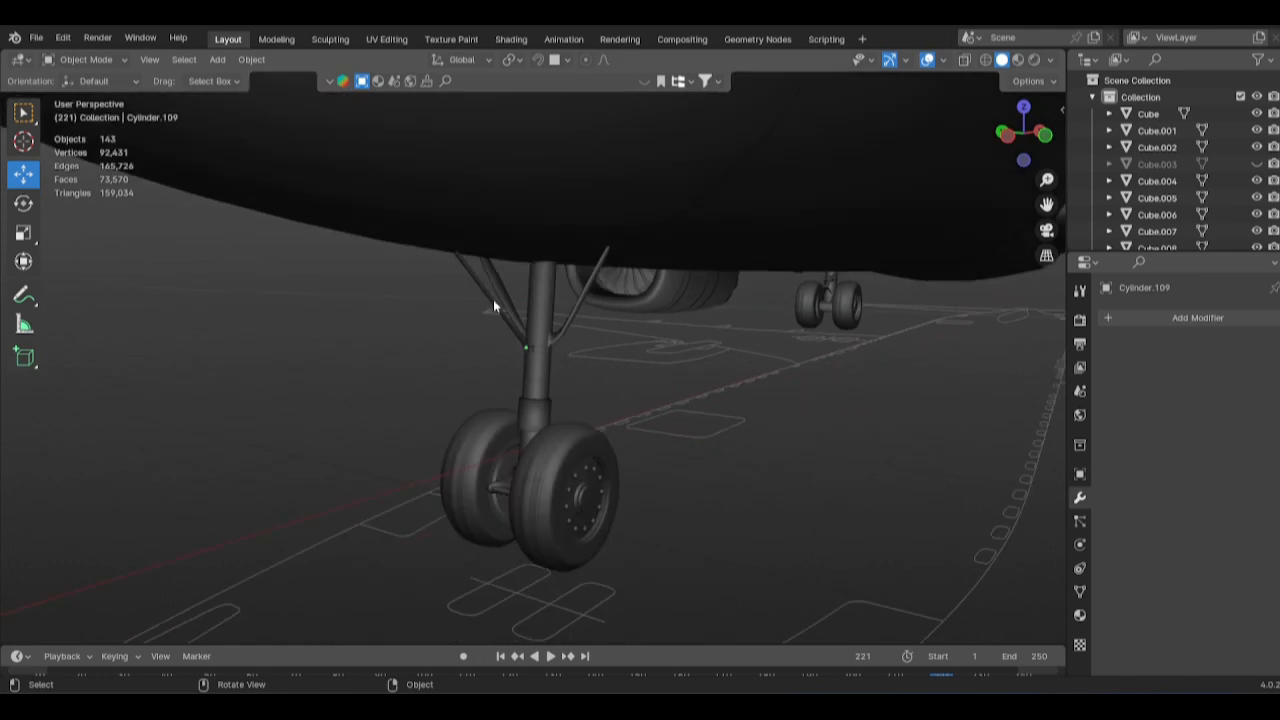
# Select the diagonal brace and scale it up so its upper end reaches inside the fuselage.
pyautogui.moveTo(530, 297); pyautogui.dragTo(490, 290, button='middle')
pyautogui.scroll(3, 441, 423)
pyautogui.click(440, 434)
pyautogui.press('s')
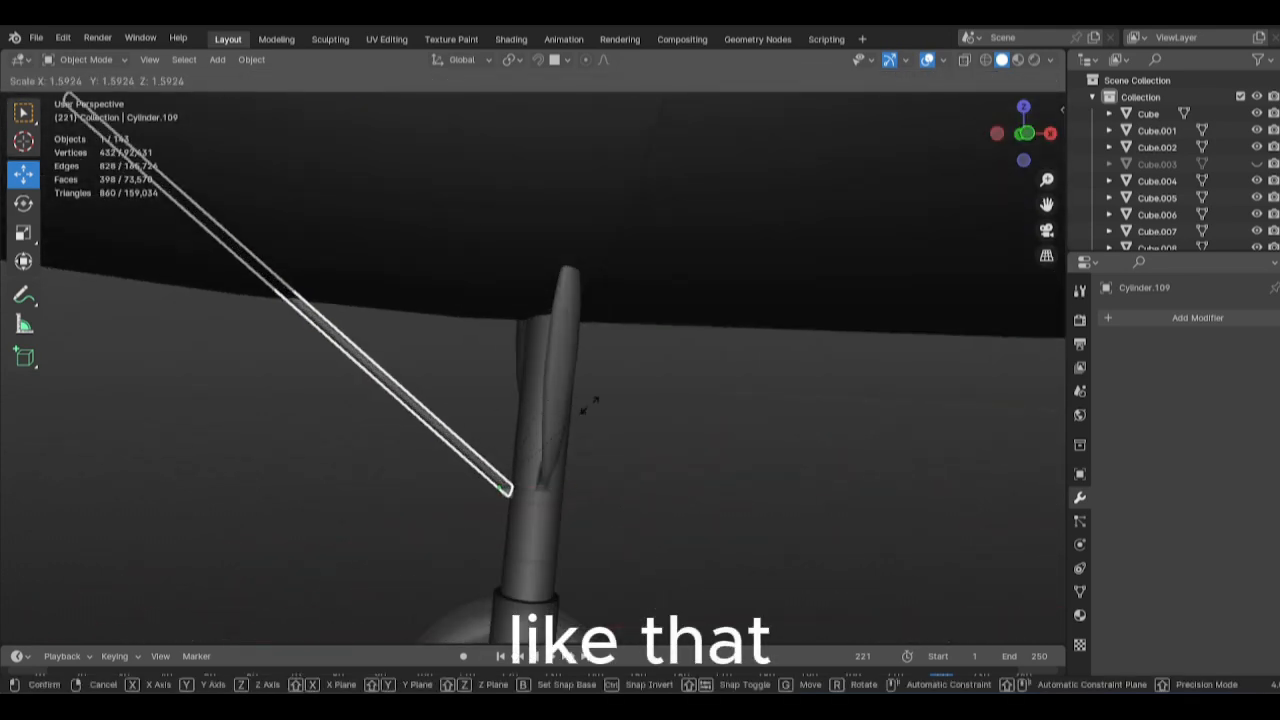
pyautogui.click(646, 399)
# Scale the vertices at the brace's lower end by 0.789 to narrow it at the lugs.
pyautogui.keyDown('shift'); pyautogui.moveTo(486, 482); pyautogui.dragTo(538, 384, button='middle'); pyautogui.keyUp('shift')
pyautogui.press('Tab')
pyautogui.hotkey('shift', 'z')
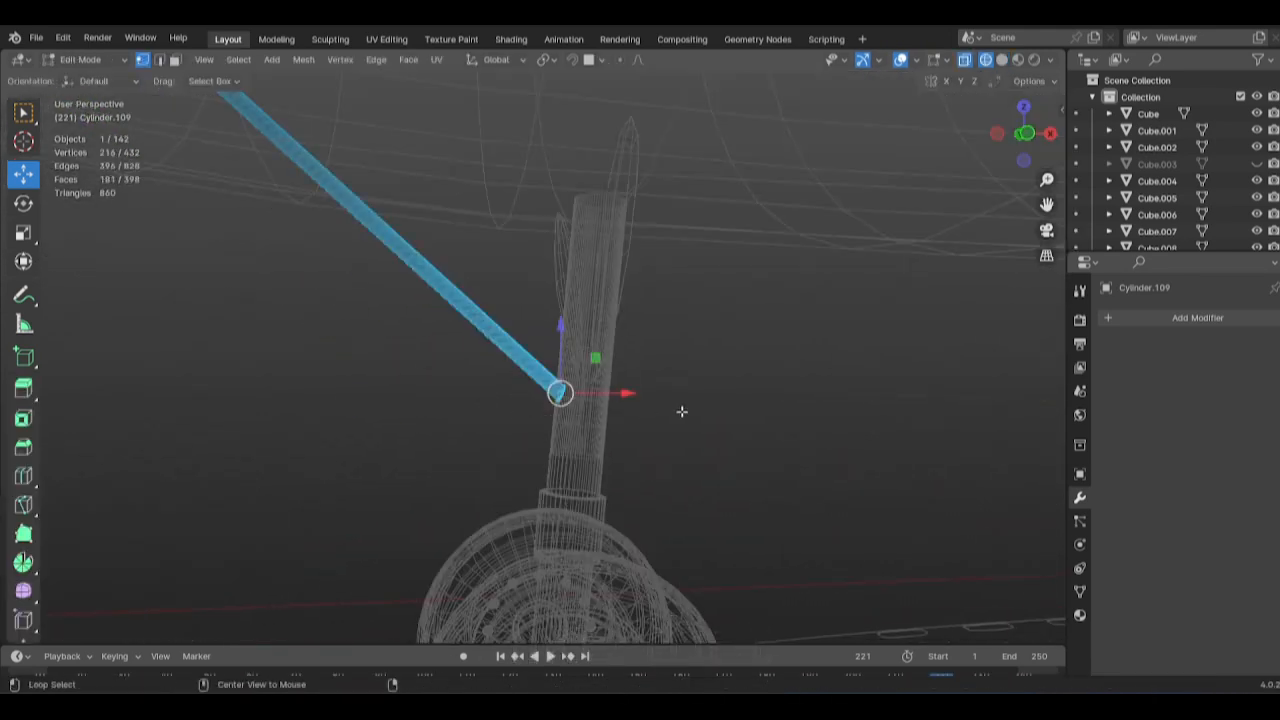
pyautogui.keyDown('alt'); pyautogui.moveTo(682, 411); pyautogui.dragTo(607, 367, button='middle'); pyautogui.keyUp('alt')
pyautogui.press('s')
pyautogui.click(668, 394)
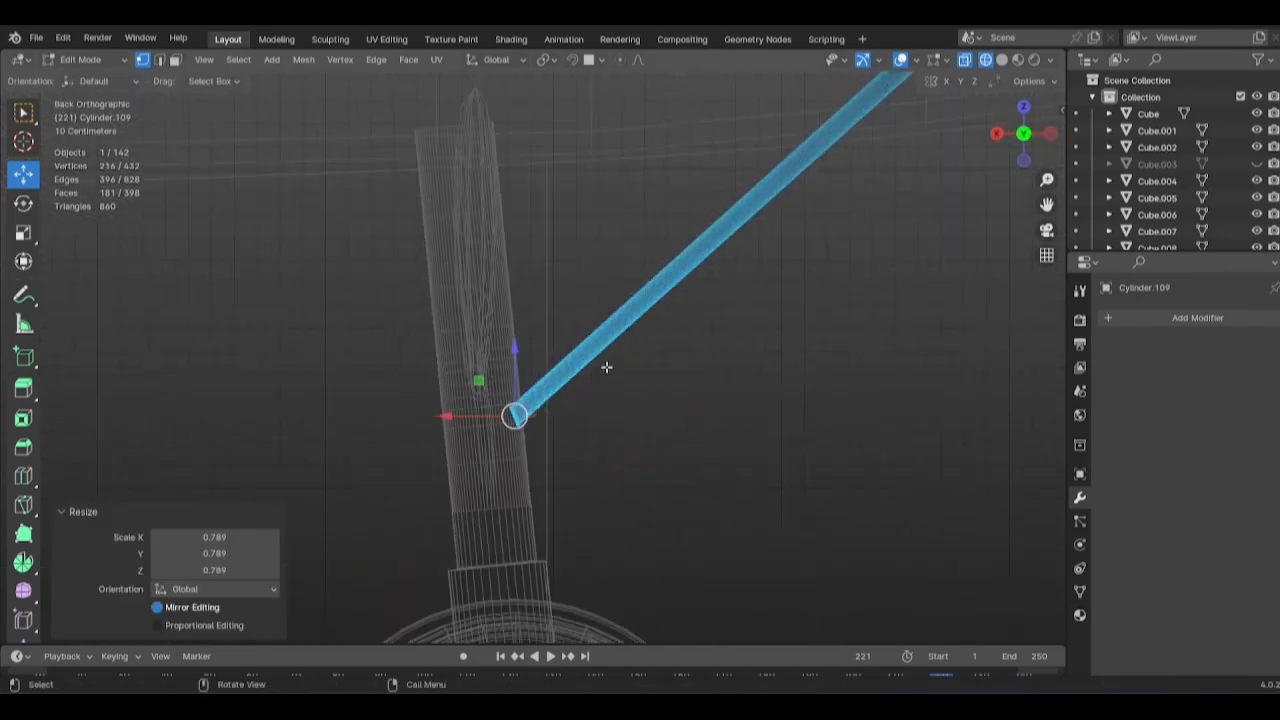
pyautogui.hotkey('ctrl', 'r')
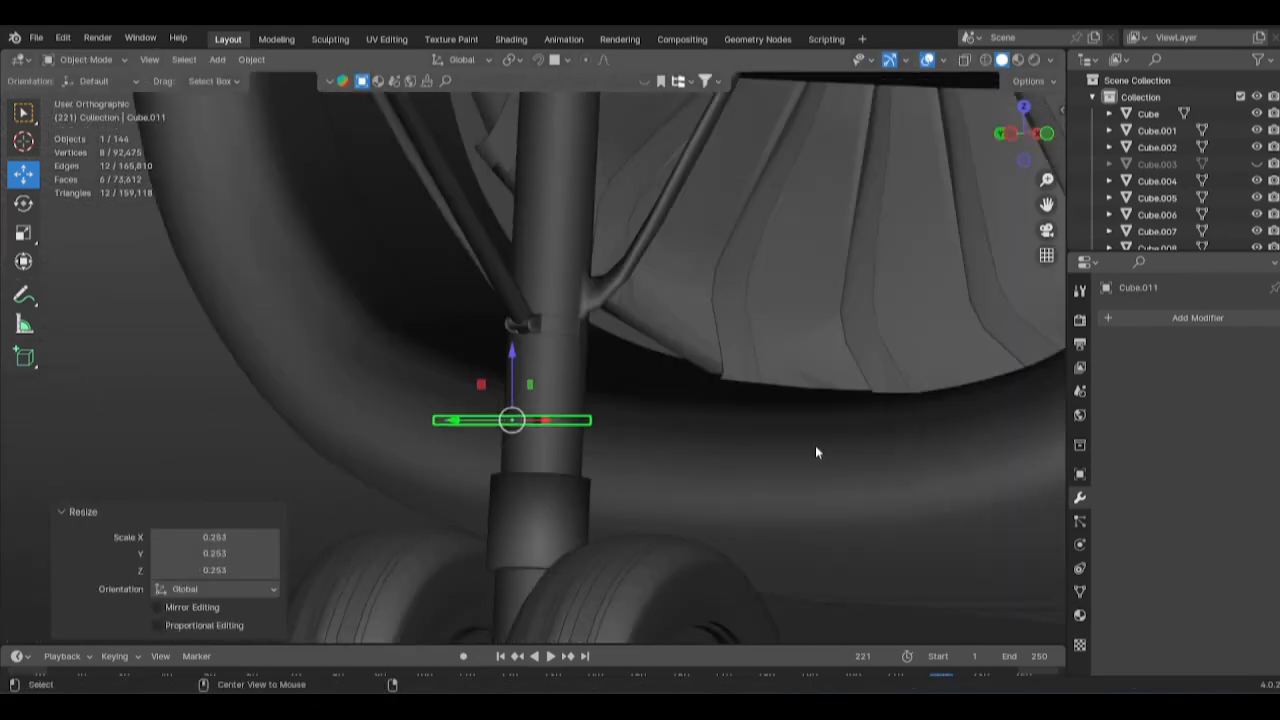
# Move the flattened cube onto the front of the strut below the lugs and rotate it 8.78° to follow the tilt.
pyautogui.press('g')
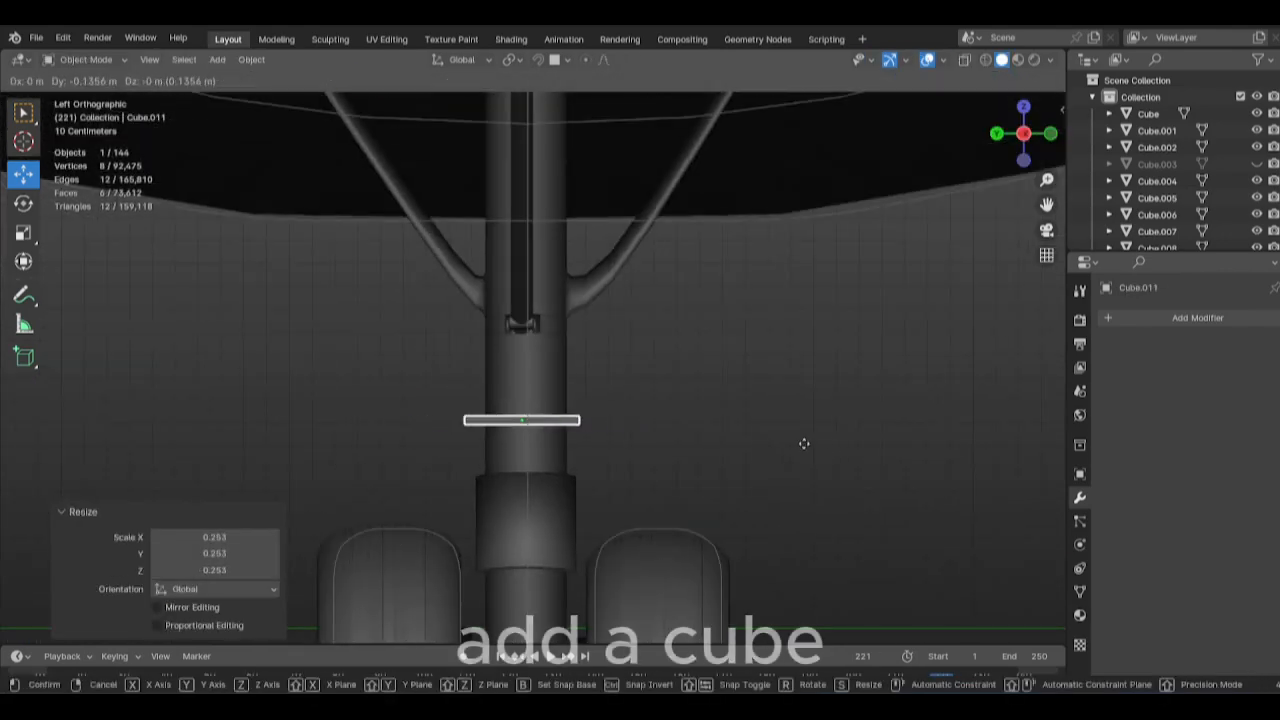
pyautogui.click(836, 441)
pyautogui.moveTo(836, 441); pyautogui.dragTo(750, 445, button='middle')
pyautogui.scroll(3, 850, 465)
pyautogui.press('g')
pyautogui.click(821, 432)
pyautogui.press('r')
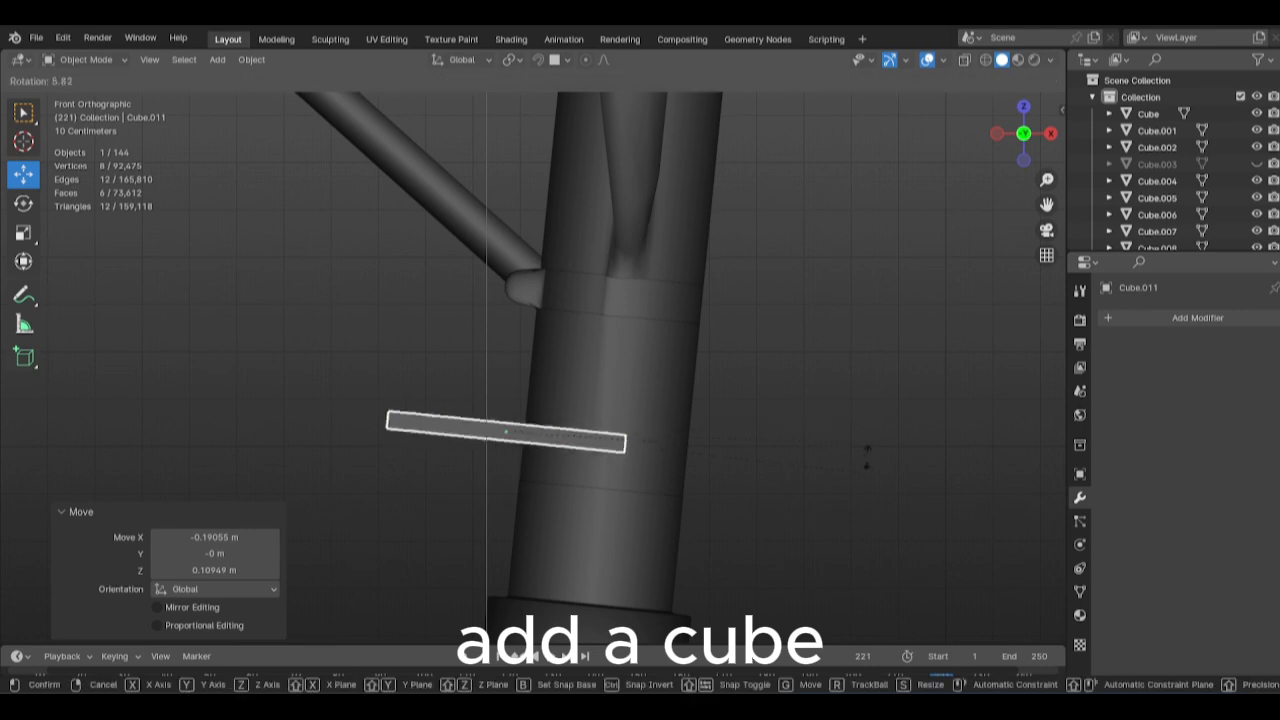
pyautogui.click(867, 456)
# Centre the flat plate on the strut along Y and add an unslid loop cut down its middle.
pyautogui.keyDown('alt'); pyautogui.moveTo(614, 409); pyautogui.dragTo(760, 425, button='middle'); pyautogui.keyUp('alt')
pyautogui.hotkey('shift', 'z')
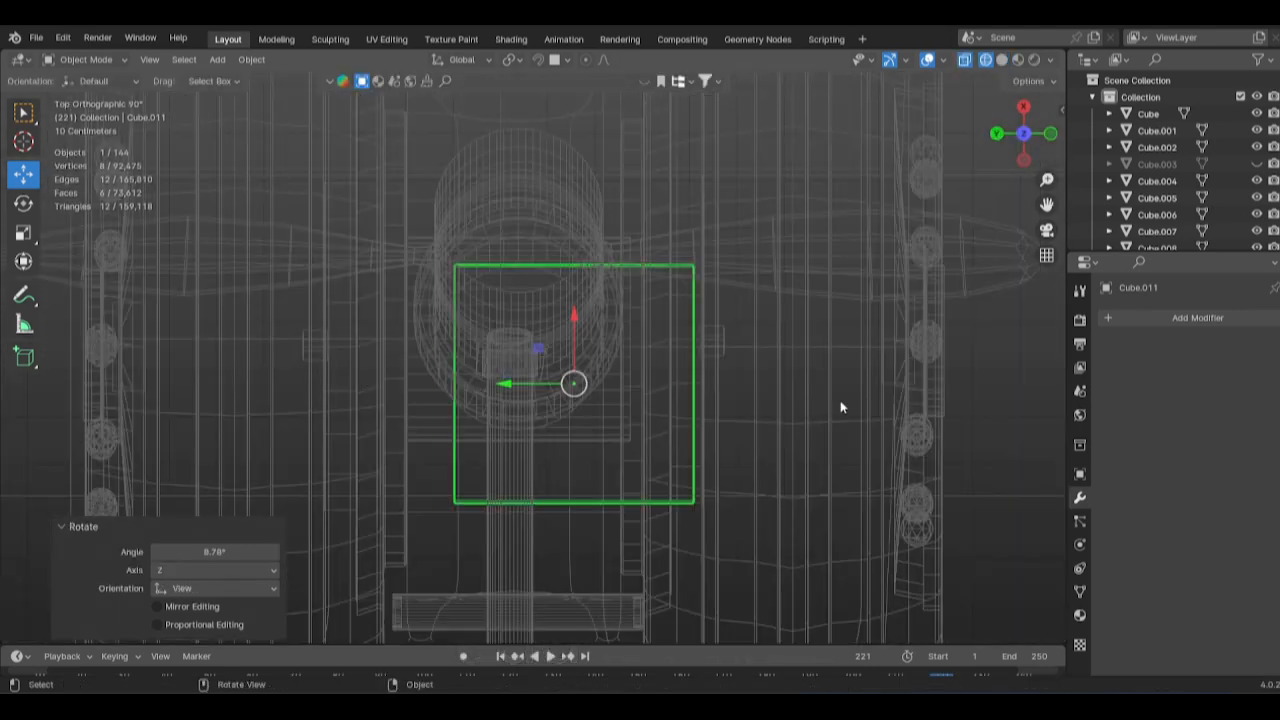
pyautogui.press('g')
pyautogui.click(782, 402)
pyautogui.press('Tab')
pyautogui.hotkey('ctrl', 'r')
pyautogui.click(508, 265)
pyautogui.rightClick(508, 265)
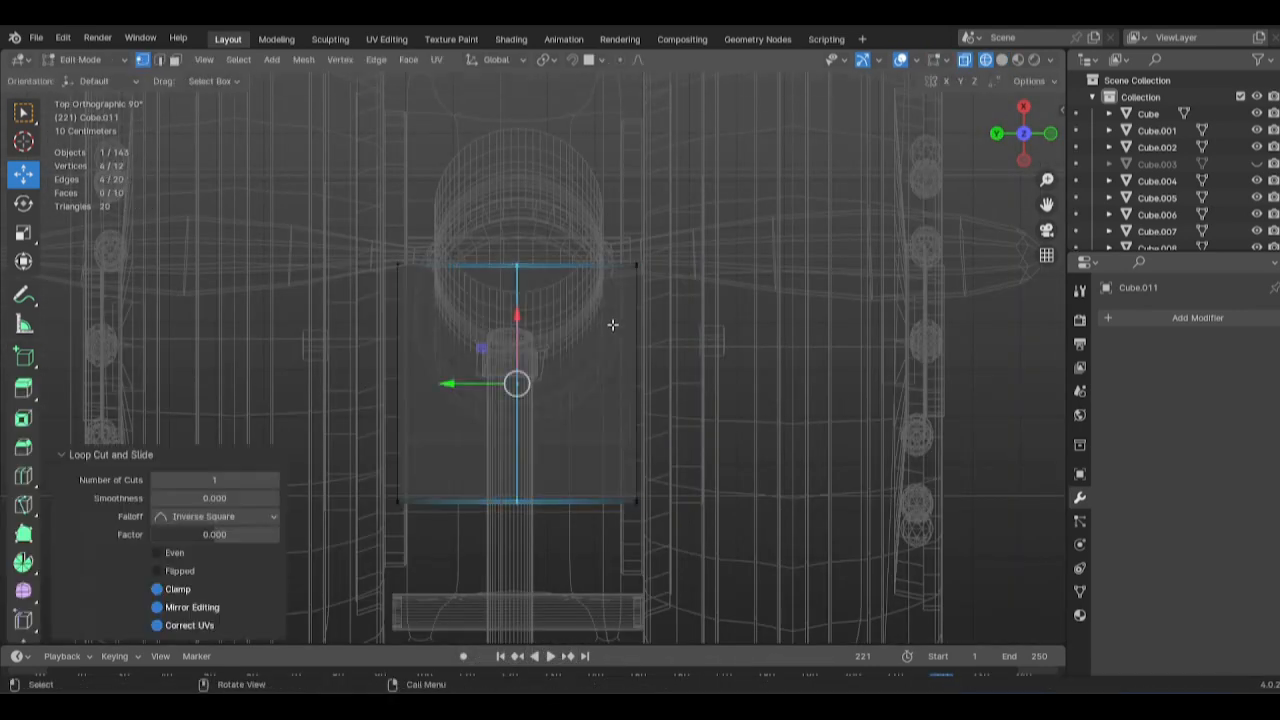
# Delete the faces of the flat plate on one side of the centre loop cut, keeping the other half.
pyautogui.press('3')
pyautogui.moveTo(394, 223); pyautogui.dragTo(535, 516)
pyautogui.press('x')
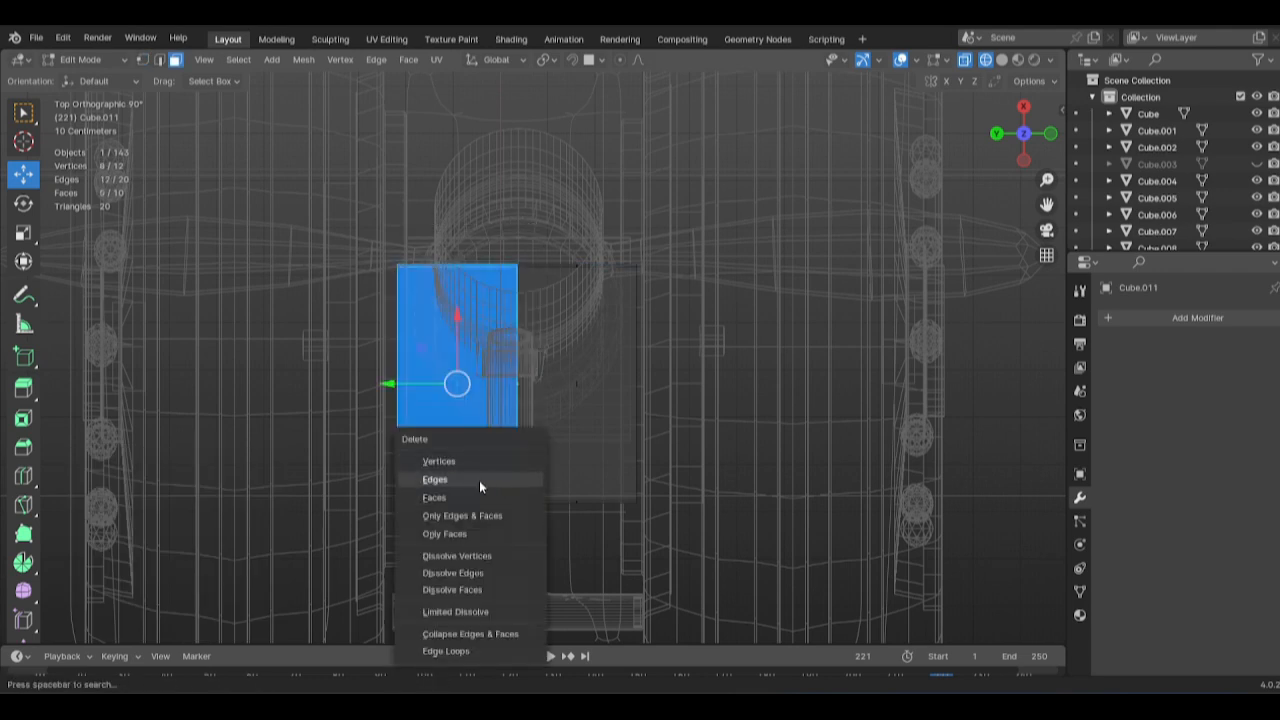
pyautogui.click(479, 481)
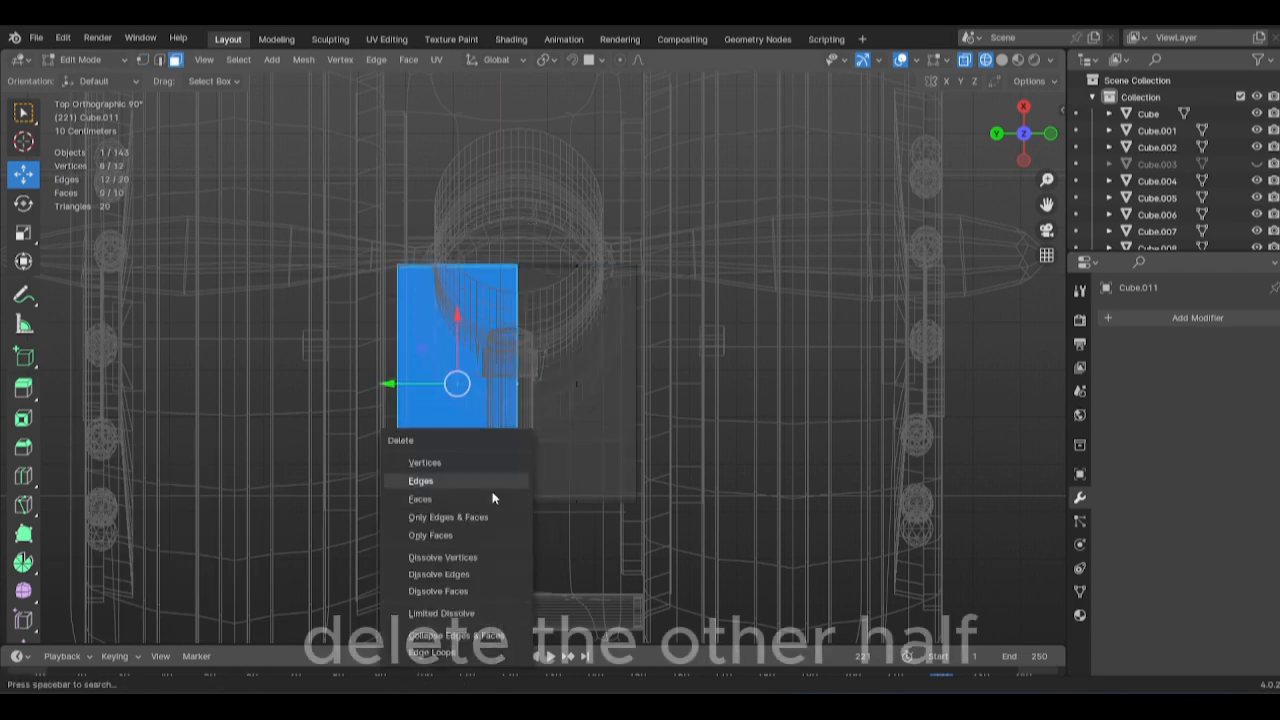
pyautogui.click(479, 481)
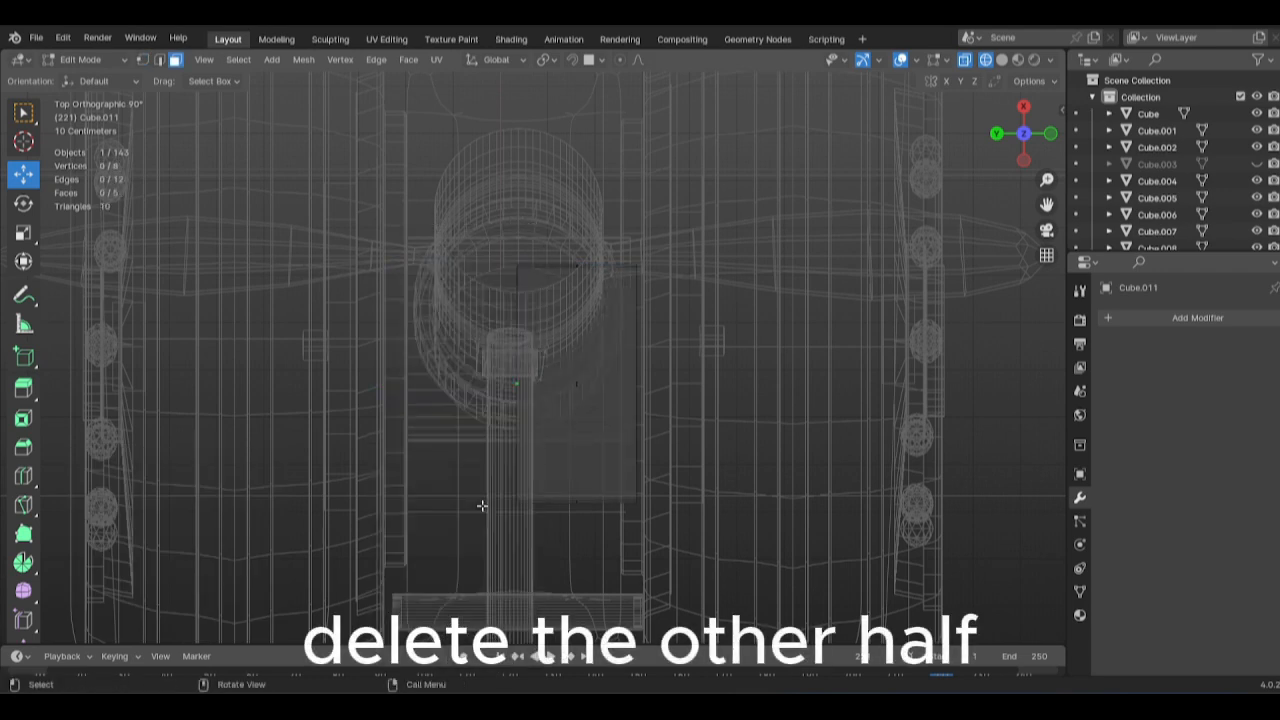
pyautogui.click(540, 507)
pyautogui.hotkey('shift', 'z')
# Close the cut side of the halved plate and round its outer corner edges with two-segment bevels, the first 0.162 m wide.
pyautogui.moveTo(540, 507); pyautogui.dragTo(838, 428, button='middle')
pyautogui.click(743, 477)
pyautogui.hotkey('ctrl', 'z')
pyautogui.moveTo(743, 477); pyautogui.dragTo(699, 471, button='middle')
pyautogui.hotkey('ctrl', 'z')
pyautogui.hotkey('ctrl', 'shift', 'z')
pyautogui.hotkey('shift', 'z')
pyautogui.moveTo(512, 415); pyautogui.dragTo(513, 416)
pyautogui.hotkey('shift', 'z')
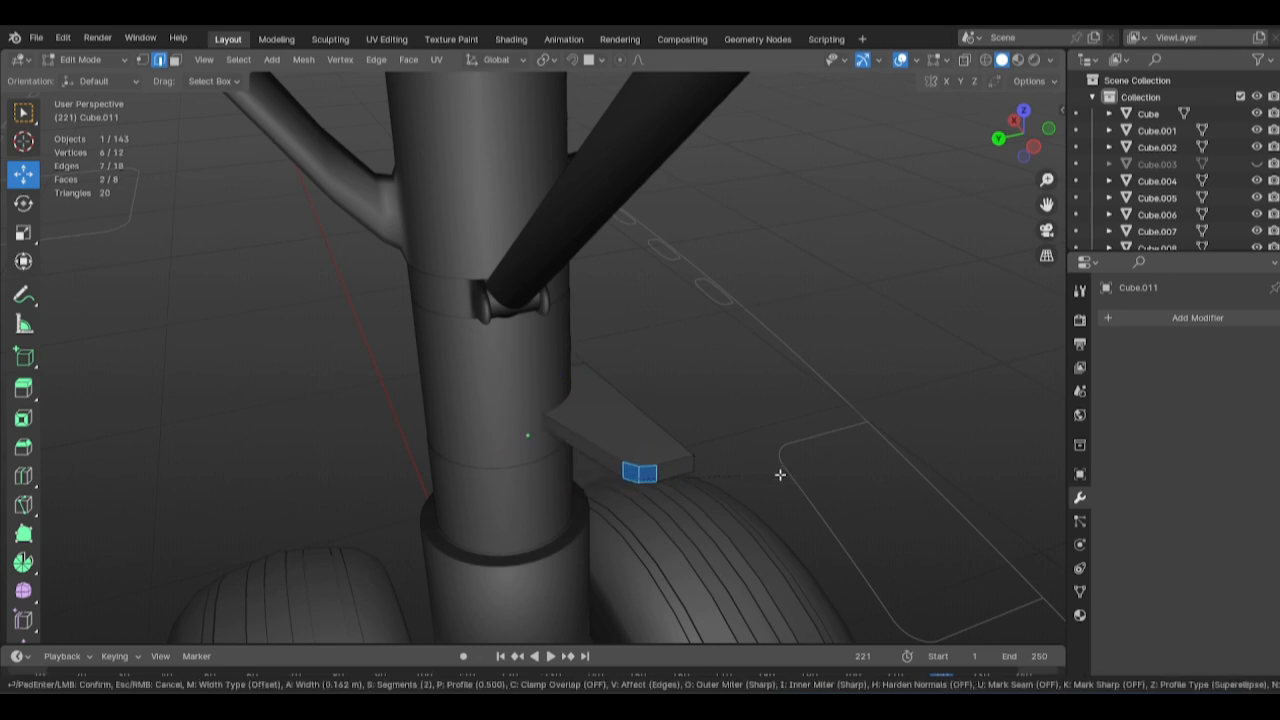
pyautogui.click(780, 474)
pyautogui.moveTo(780, 474); pyautogui.dragTo(545, 506, button='middle')
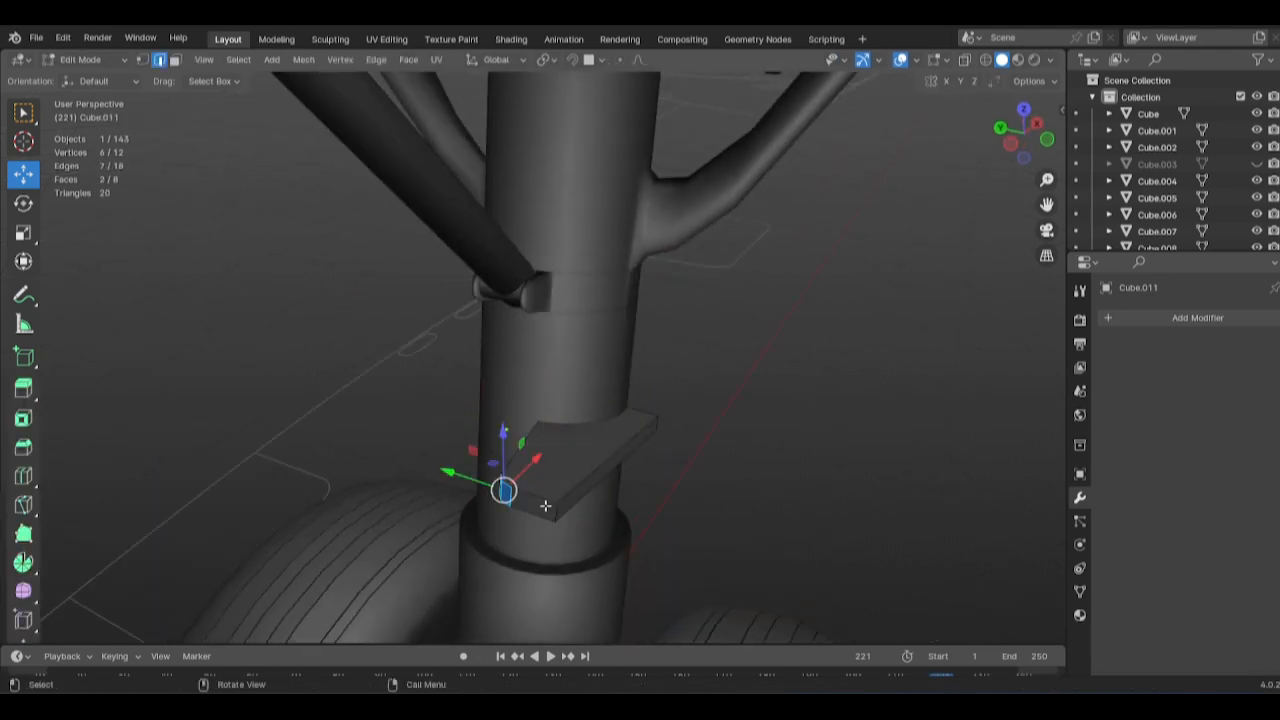
pyautogui.click(622, 500)
pyautogui.moveTo(622, 500)
pyautogui.mouseDown(button='middle')
pyautogui.moveTo(620, 477)
pyautogui.moveTo(599, 502)
pyautogui.mouseUp(button='middle')
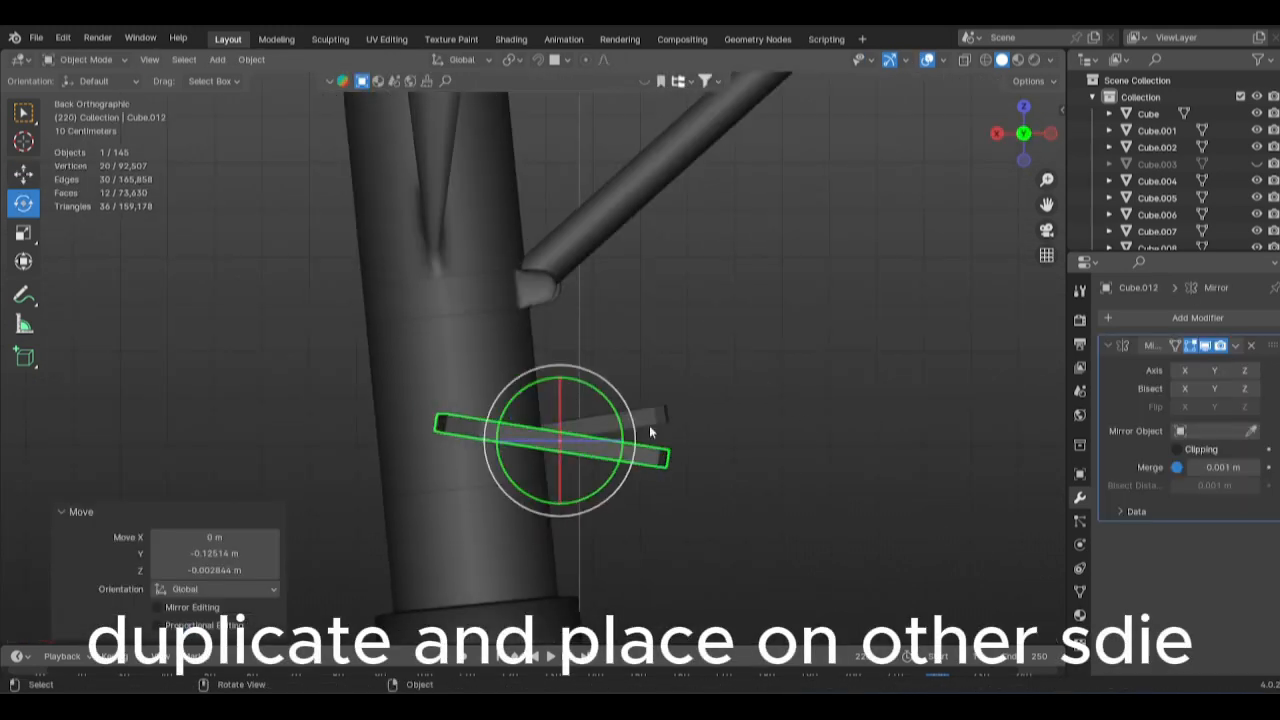
# Move and rotate the duplicated plate so its tilt matches the original plate, ending with a 2.19° rotation.
pyautogui.moveTo(618, 420); pyautogui.dragTo(595, 370)
pyautogui.press('g')
pyautogui.click(758, 370)
pyautogui.press('r')
pyautogui.click(774, 377)
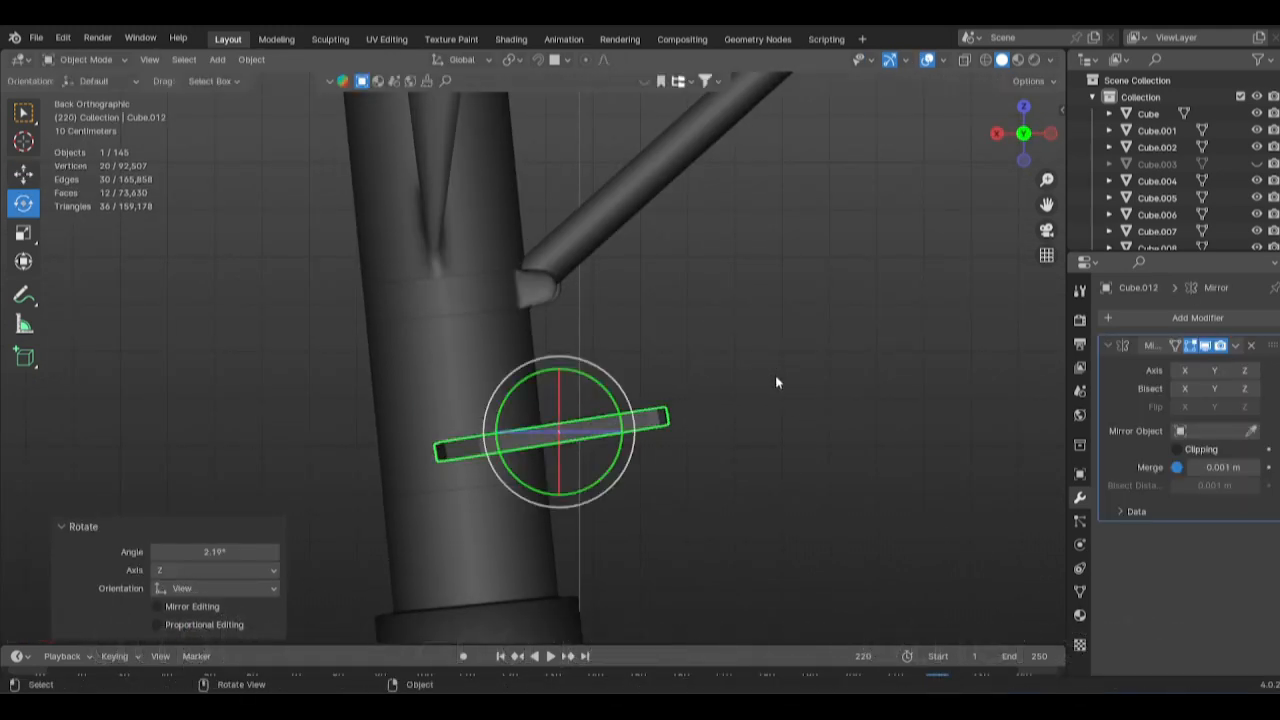
pyautogui.click(775, 377)
pyautogui.moveTo(775, 377); pyautogui.dragTo(712, 430, button='middle')
pyautogui.moveTo(477, 474); pyautogui.dragTo(490, 466, button='middle')
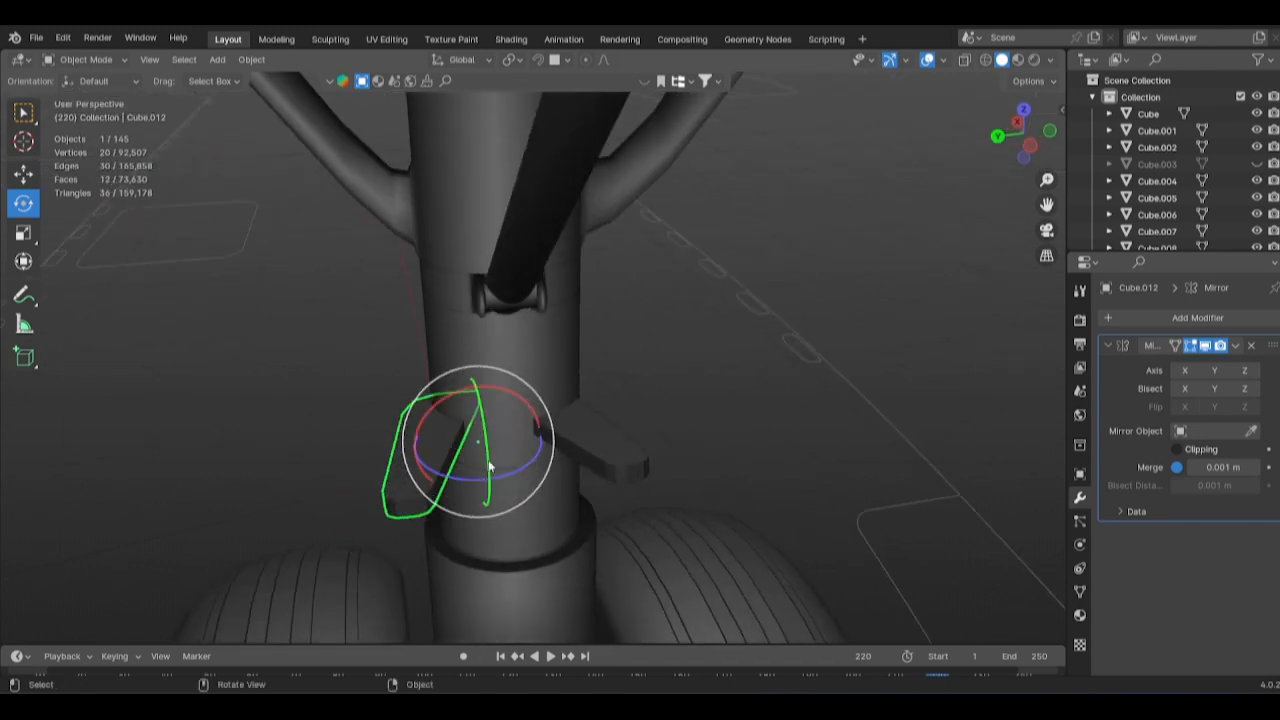
# Shift the duplicated plate along Y closer to the strut's centre, first by about -0.057 m.
pyautogui.click(604, 426)
pyautogui.moveTo(409, 454); pyautogui.dragTo(434, 450)
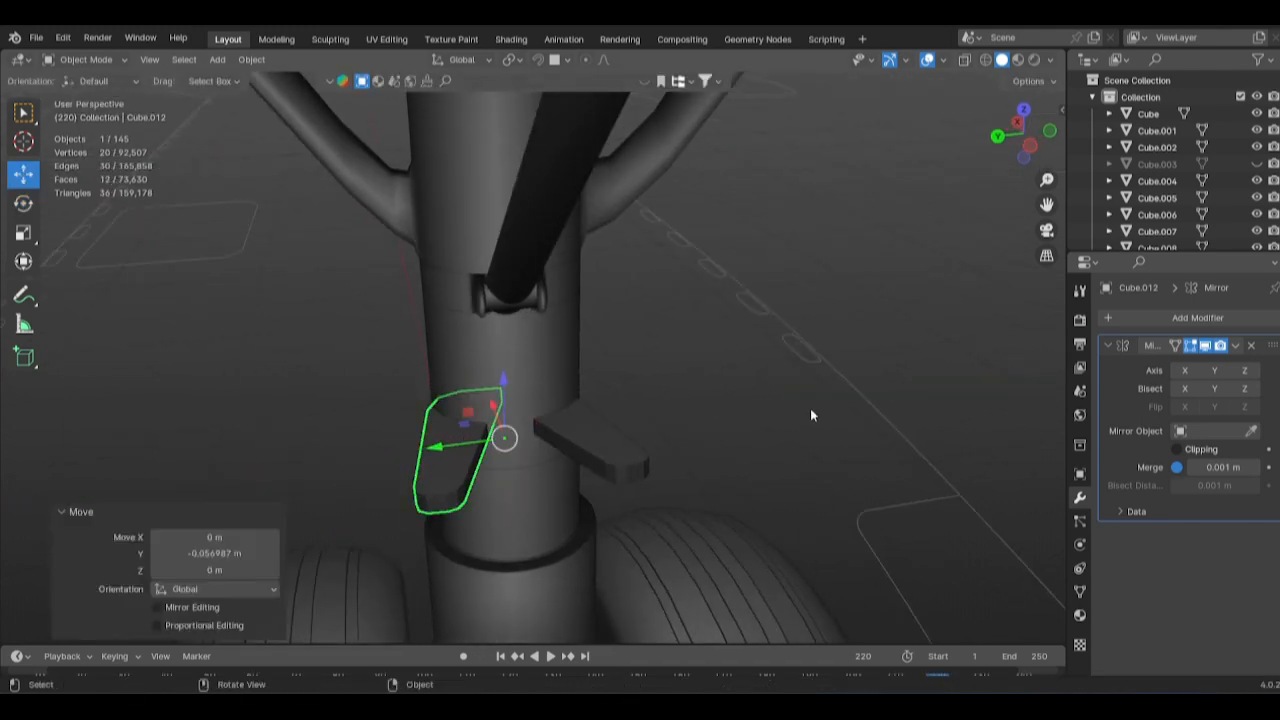
pyautogui.click(811, 410)
pyautogui.moveTo(811, 410); pyautogui.dragTo(630, 460, button='middle')
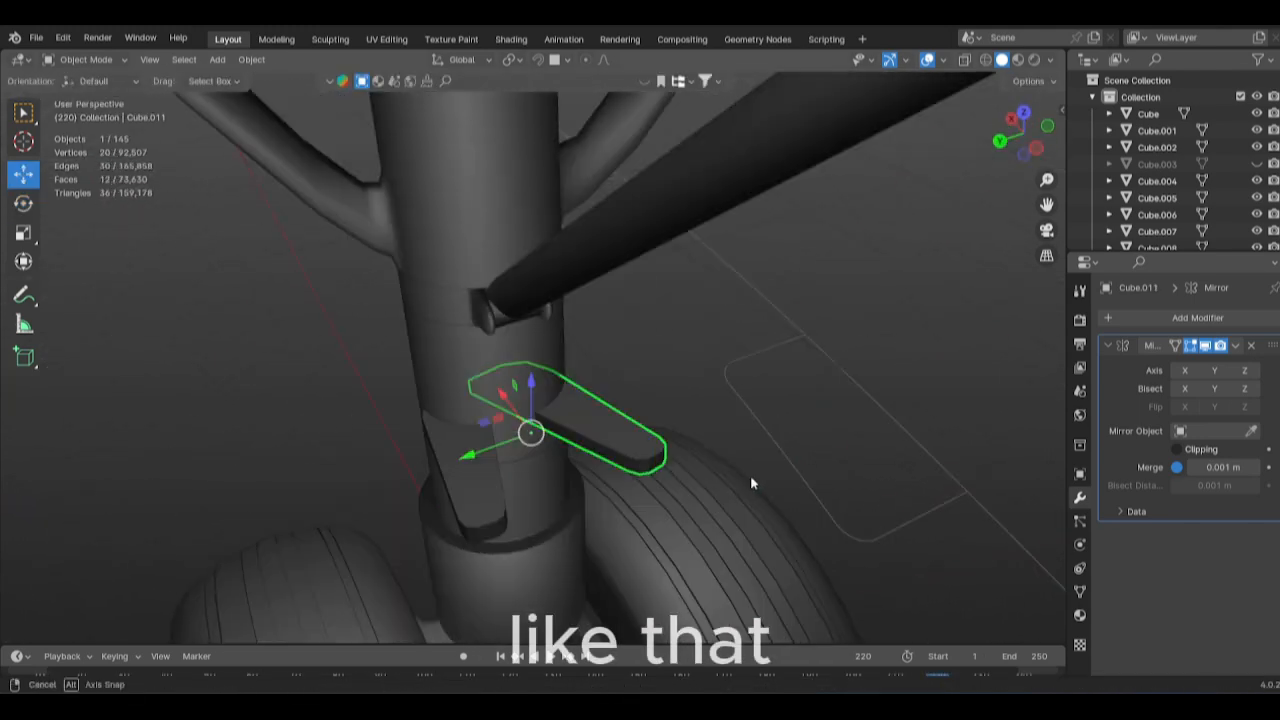
pyautogui.click(448, 452)
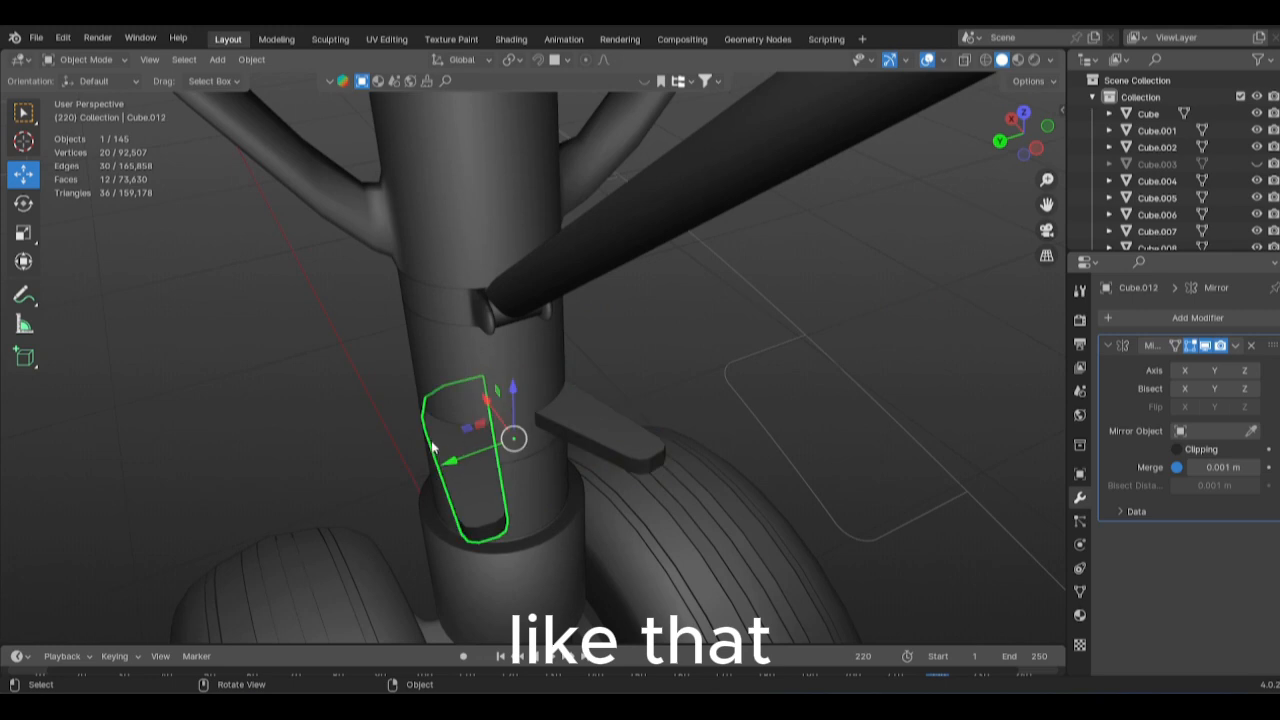
pyautogui.moveTo(443, 459); pyautogui.dragTo(460, 454)
pyautogui.click(768, 387)
# Duplicate both plates and raise the copies along Z to sit above the originals, below the brace lugs.
pyautogui.scroll(-5, 583, 417)
pyautogui.scroll(3, 603, 420)
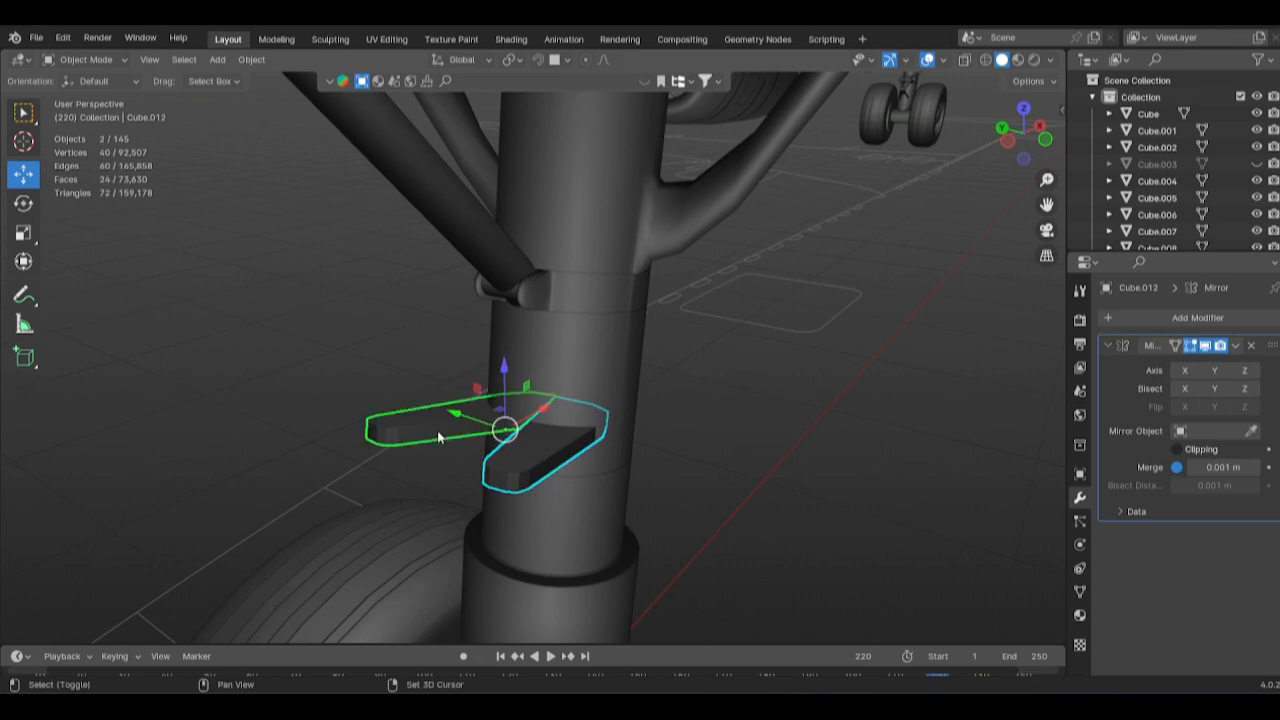
pyautogui.moveTo(438, 437); pyautogui.dragTo(500, 420, button='middle')
pyautogui.rightClick(500, 404)
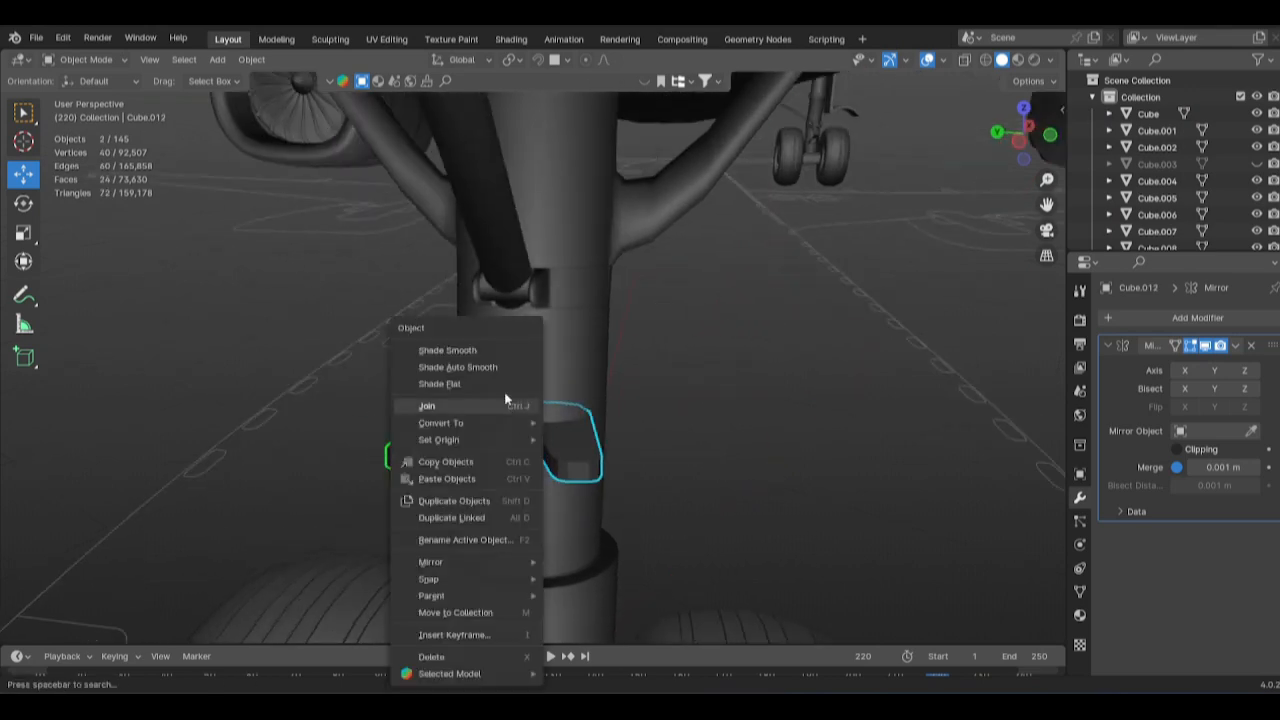
pyautogui.click(505, 372)
pyautogui.press('g')
pyautogui.press('z')
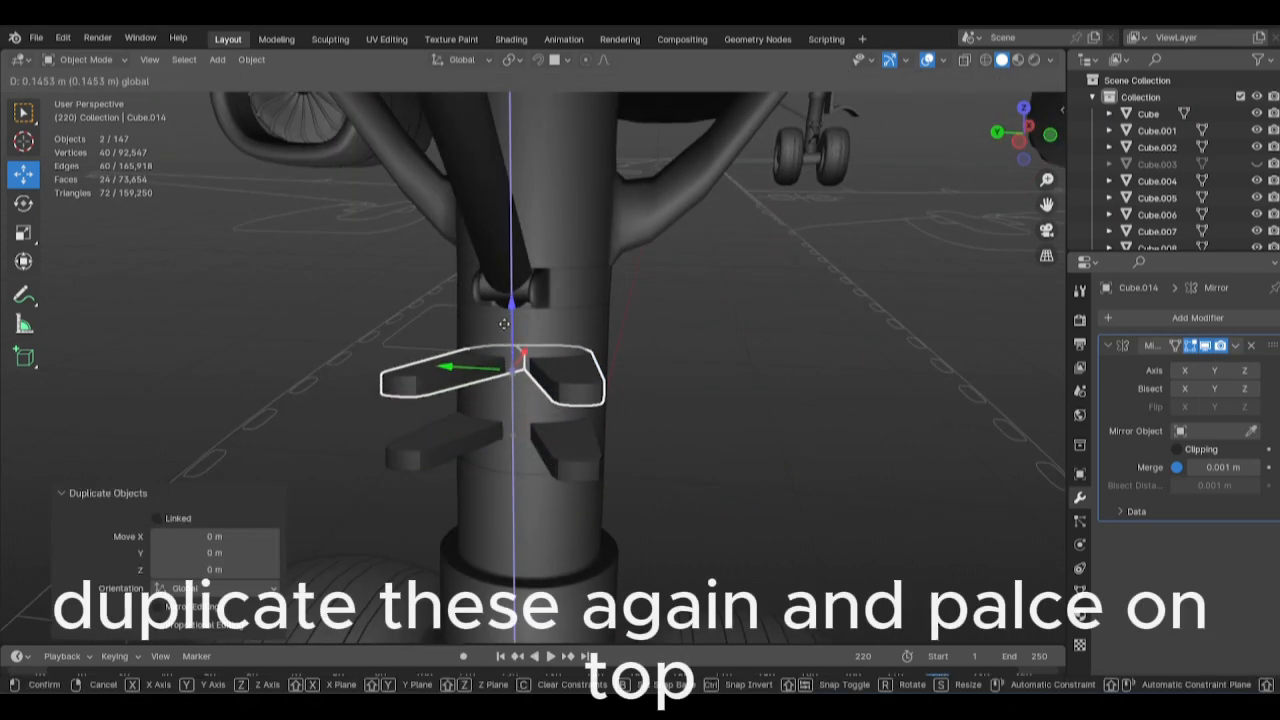
pyautogui.click(535, 355)
pyautogui.click(803, 408)
pyautogui.moveTo(585, 447)
pyautogui.mouseDown(button='middle')
pyautogui.moveTo(676, 427)
pyautogui.moveTo(599, 443)
pyautogui.mouseUp(button='middle')
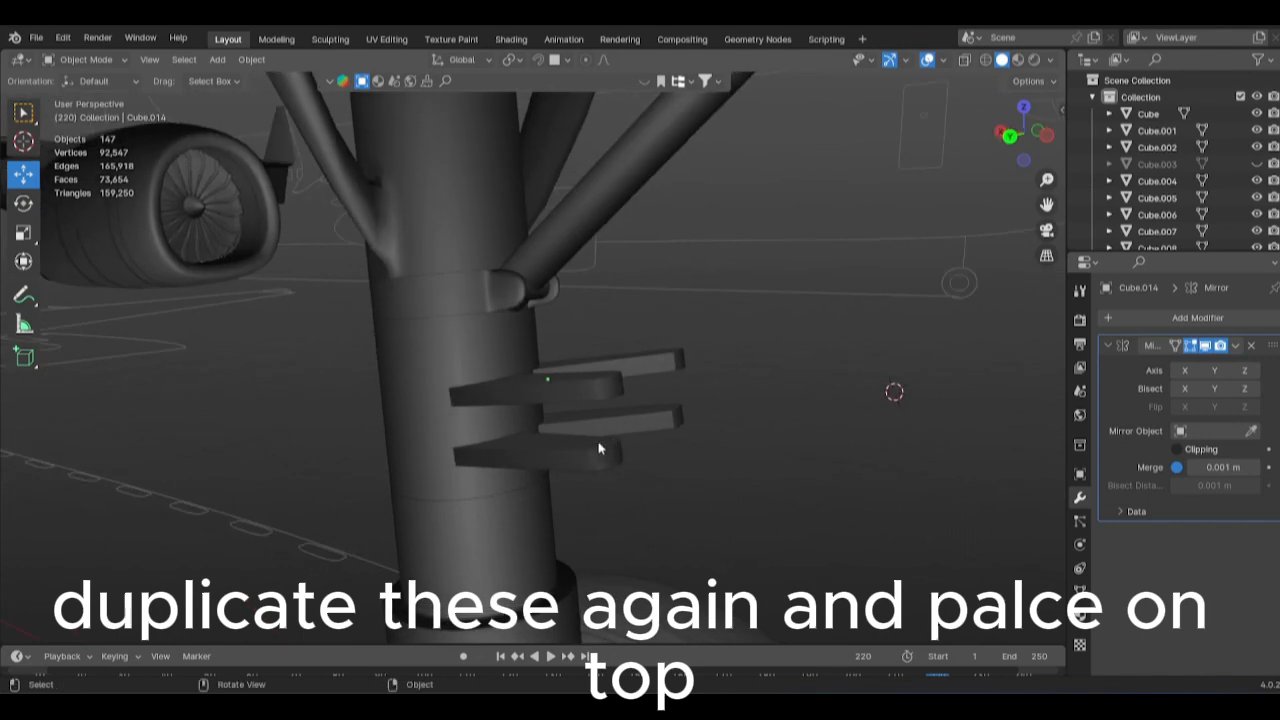
# Select all four strut plates and join them into one object.
pyautogui.keyDown('shift'); pyautogui.click(601, 388); pyautogui.keyUp('shift')
pyautogui.keyDown('shift'); pyautogui.click(665, 419); pyautogui.keyUp('shift')
pyautogui.keyDown('shift'); pyautogui.click(660, 366); pyautogui.keyUp('shift')
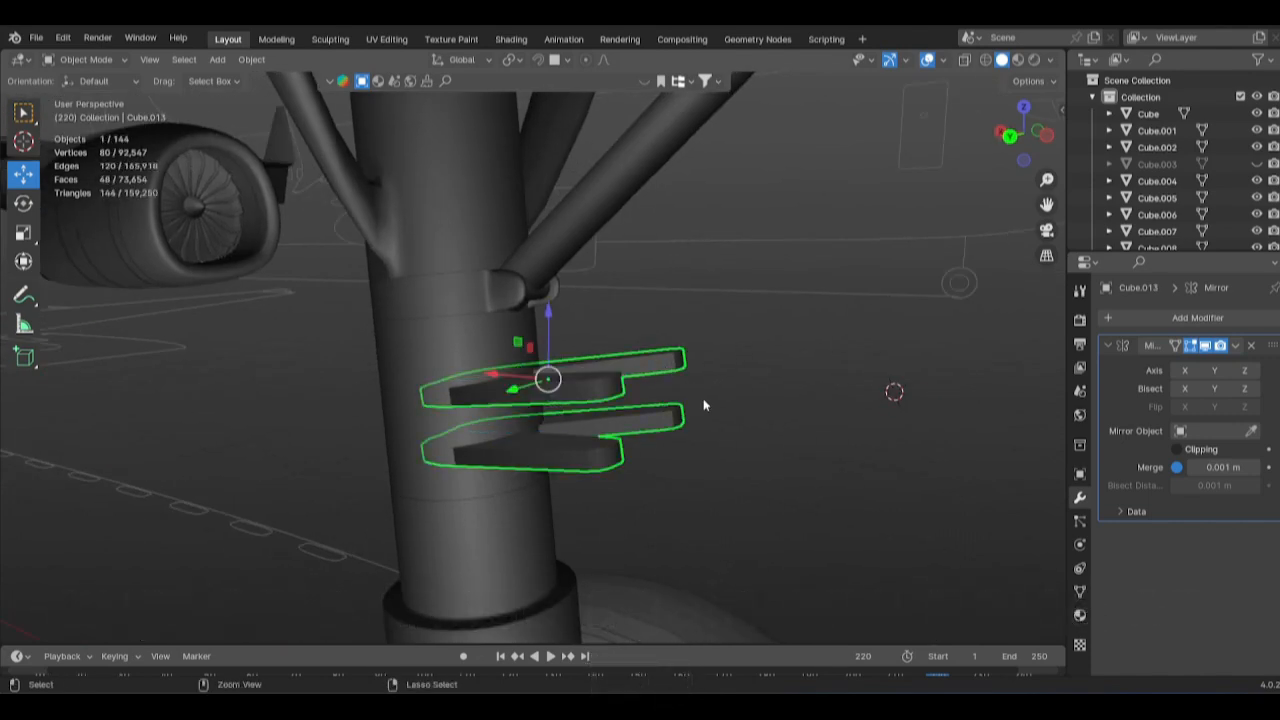
pyautogui.click(774, 400)
# Add a cylinder mesh in the front view and move it ahead of the nose gear, about -4.13 m in X and 1.63 m in Z.
pyautogui.press('KP_1')
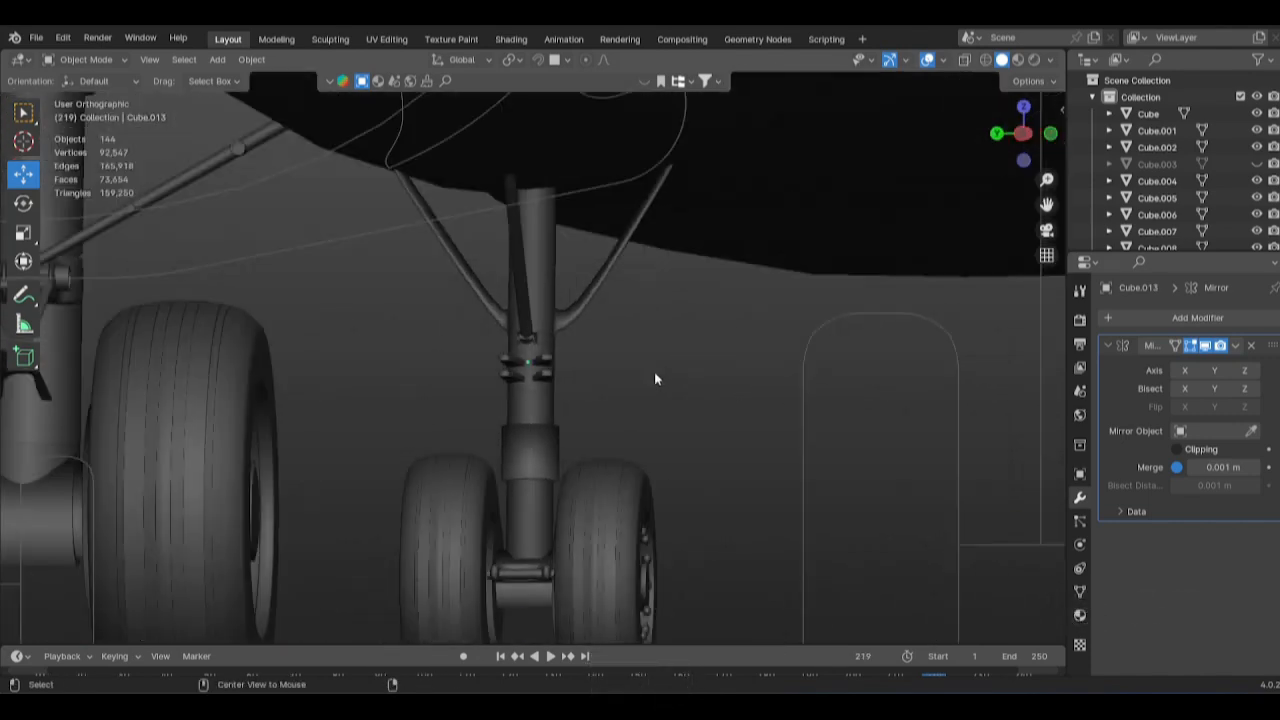
pyautogui.hotkey('shift', 'a')
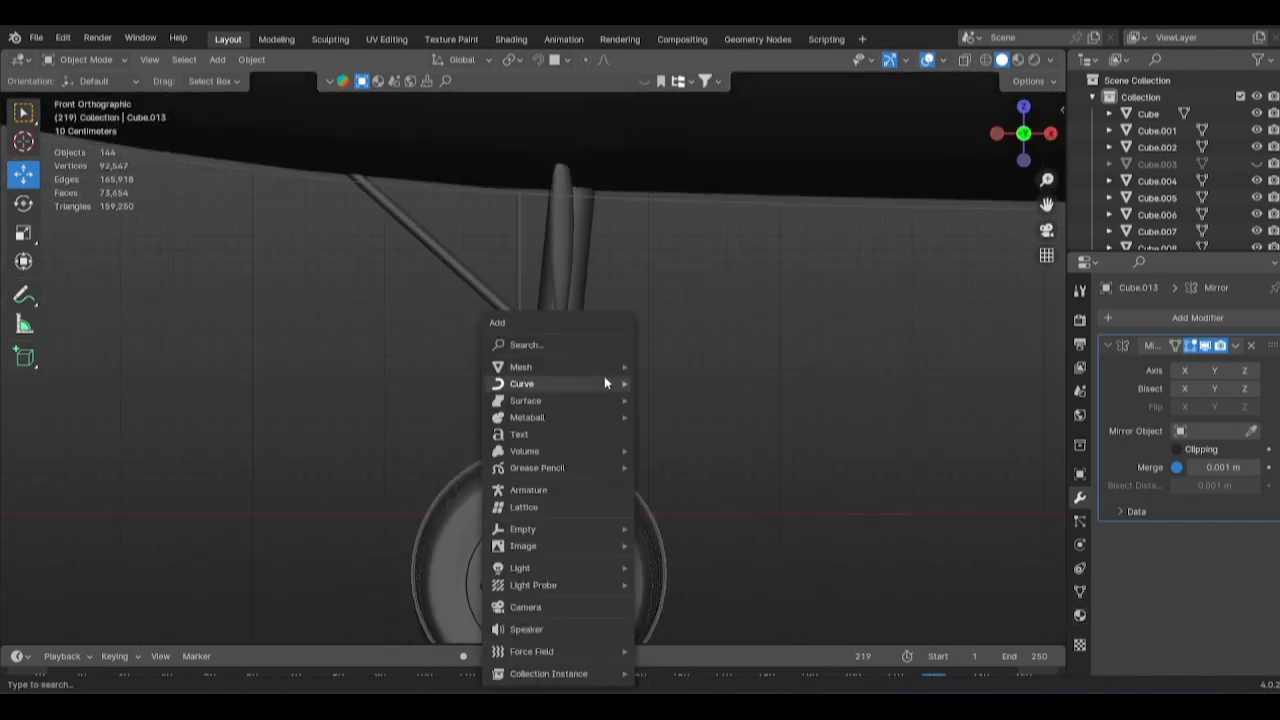
pyautogui.moveTo(621, 368)
pyautogui.click(698, 452)
pyautogui.scroll(-11, 585, 460)
pyautogui.press('g')
pyautogui.click(583, 436)
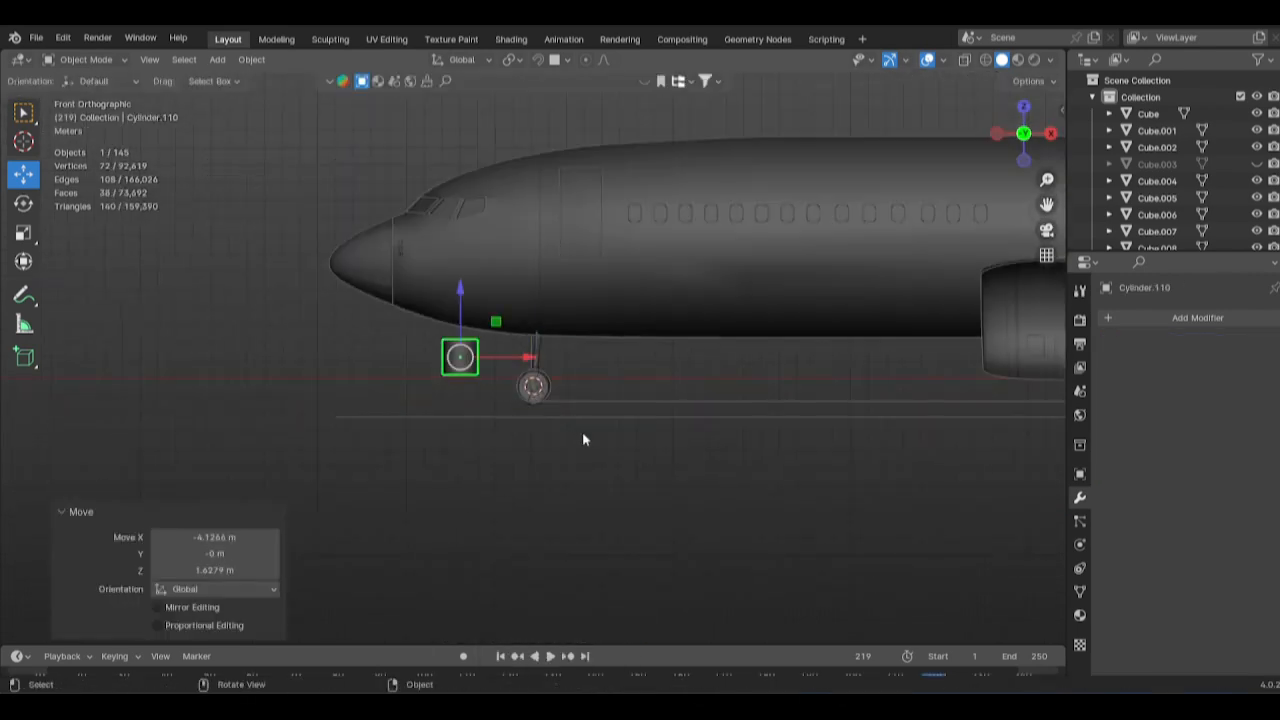
# Rotate the new cylinder 90° to lie horizontally and apply auto smooth shading at 30°.
pyautogui.scroll(8, 583, 436)
pyautogui.write('r90')
pyautogui.press('Return')
pyautogui.rightClick(585, 440)
pyautogui.click(525, 381)
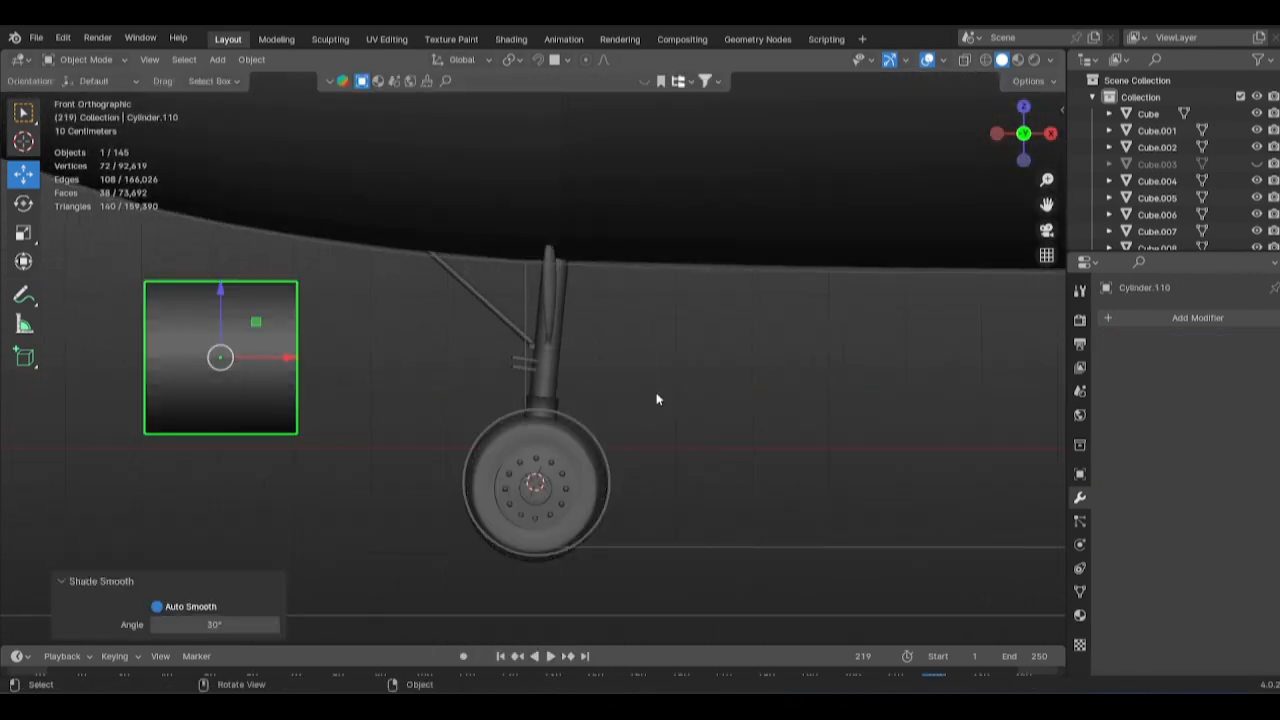
# Scale the cylinder by 0.288 and position it between the upper and lower plates on one side, turned to follow them.
pyautogui.press('s')
pyautogui.click(420, 403)
pyautogui.press('g')
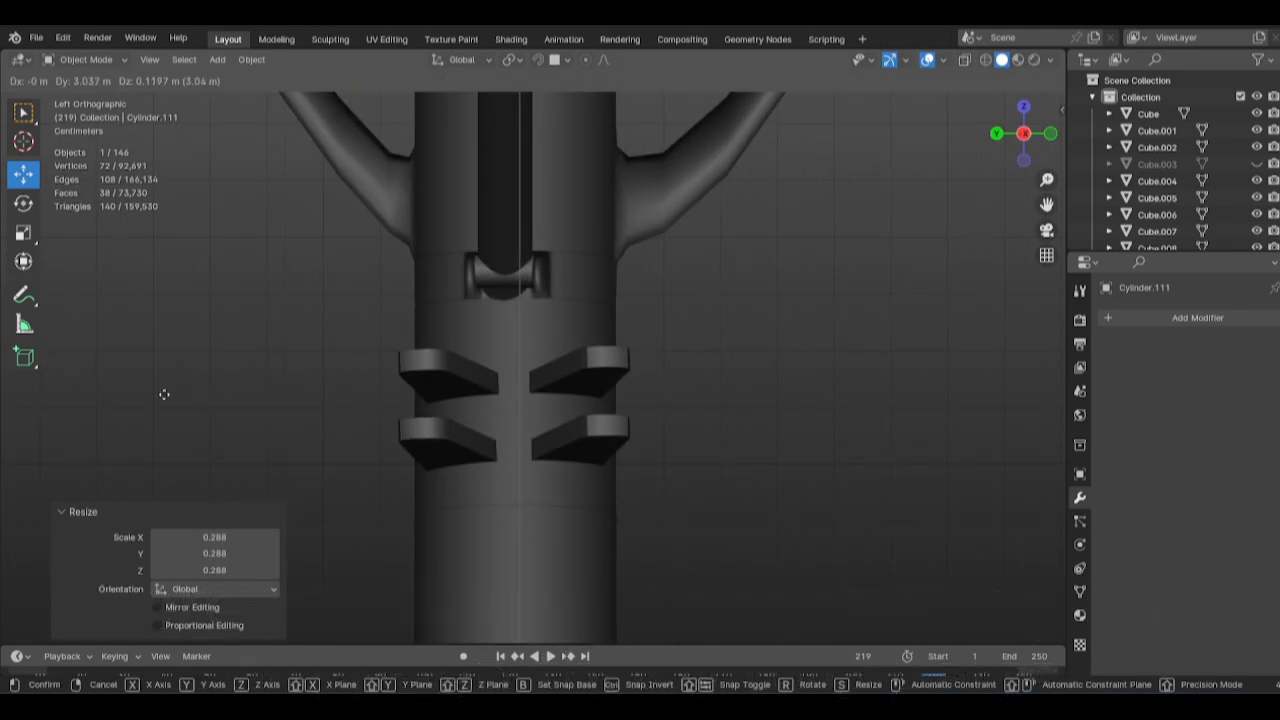
pyautogui.click(688, 408)
pyautogui.scroll(-8, 690, 406)
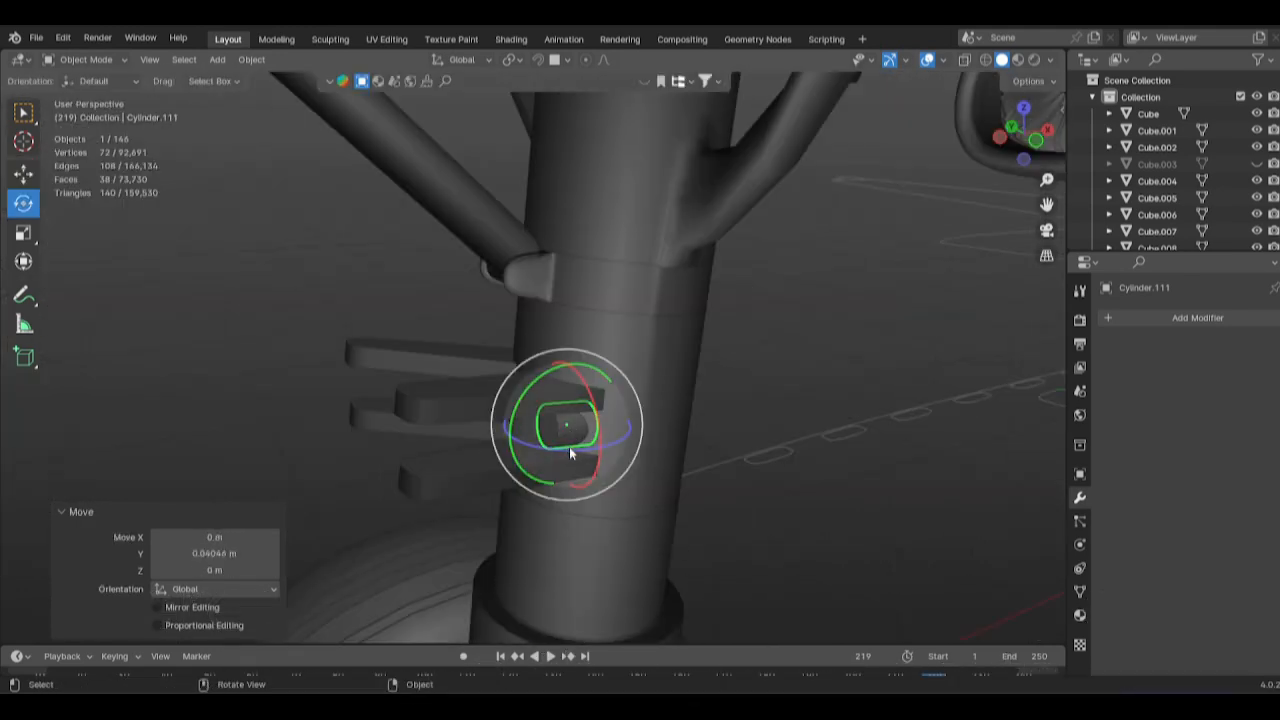
pyautogui.moveTo(569, 446); pyautogui.dragTo(714, 400)
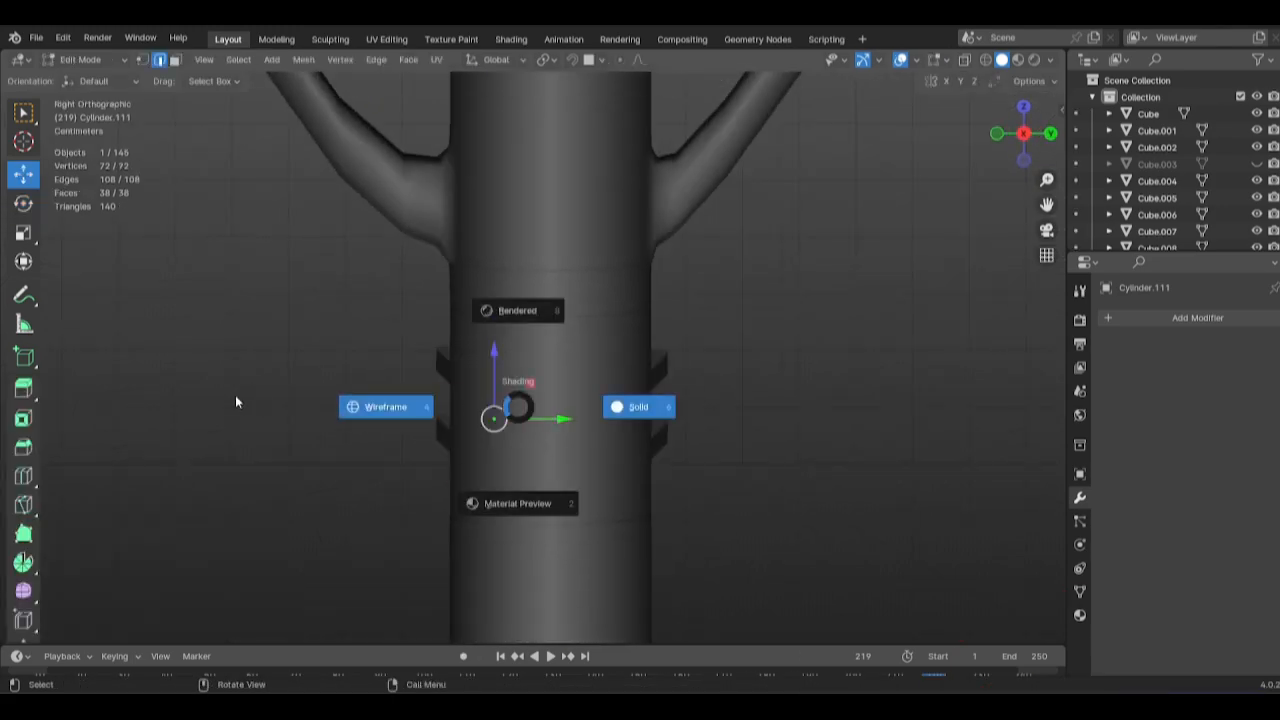
# Select the small cylinder's outer end and pull it outwards so the cylinder extends beyond the plates.
pyautogui.click(237, 400)
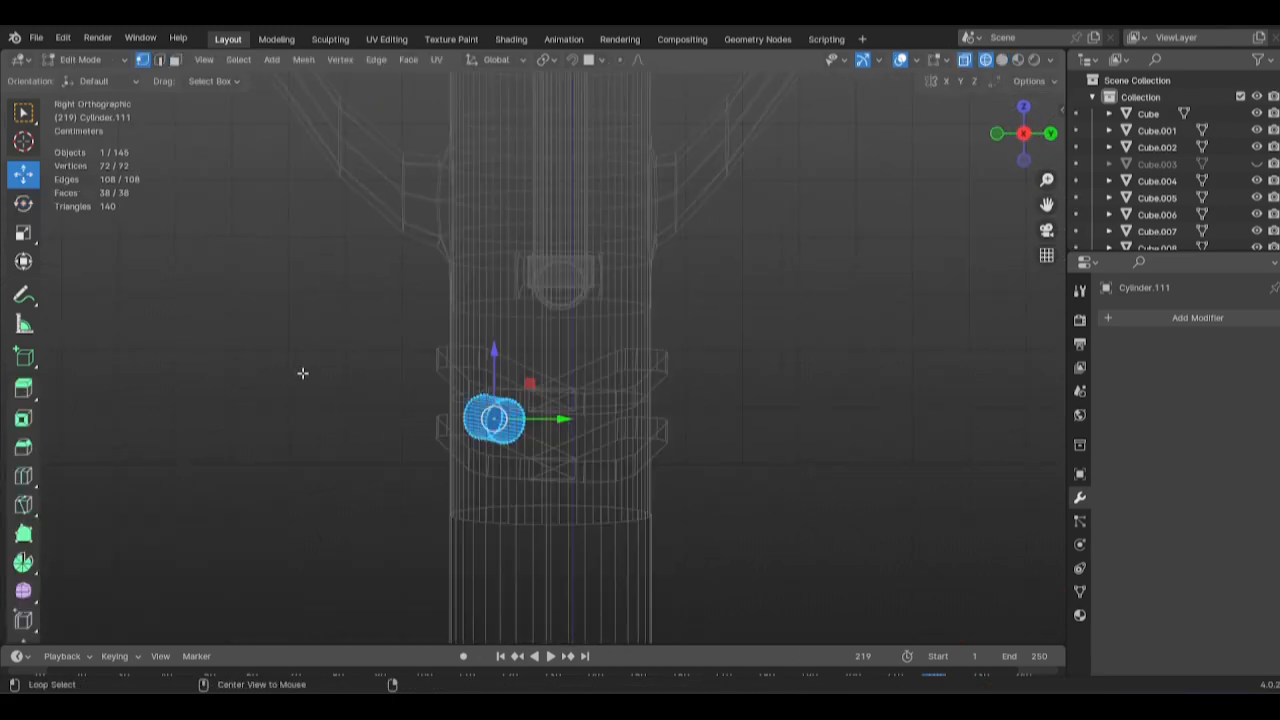
pyautogui.moveTo(455, 393); pyautogui.dragTo(456, 394)
pyautogui.moveTo(456, 394)
pyautogui.mouseDown(button='middle')
pyautogui.moveTo(500, 416)
pyautogui.moveTo(871, 395)
pyautogui.moveTo(811, 437)
pyautogui.moveTo(609, 434)
pyautogui.mouseUp(button='middle')
pyautogui.click(626, 414)
pyautogui.press('z')
pyautogui.click(948, 384)
pyautogui.press('Tab')
pyautogui.press('Tab')
pyautogui.moveTo(240, 383); pyautogui.dragTo(240, 391)
pyautogui.moveTo(290, 392)
pyautogui.mouseDown(button='middle')
pyautogui.moveTo(720, 446)
pyautogui.moveTo(701, 441)
pyautogui.mouseUp(button='middle')
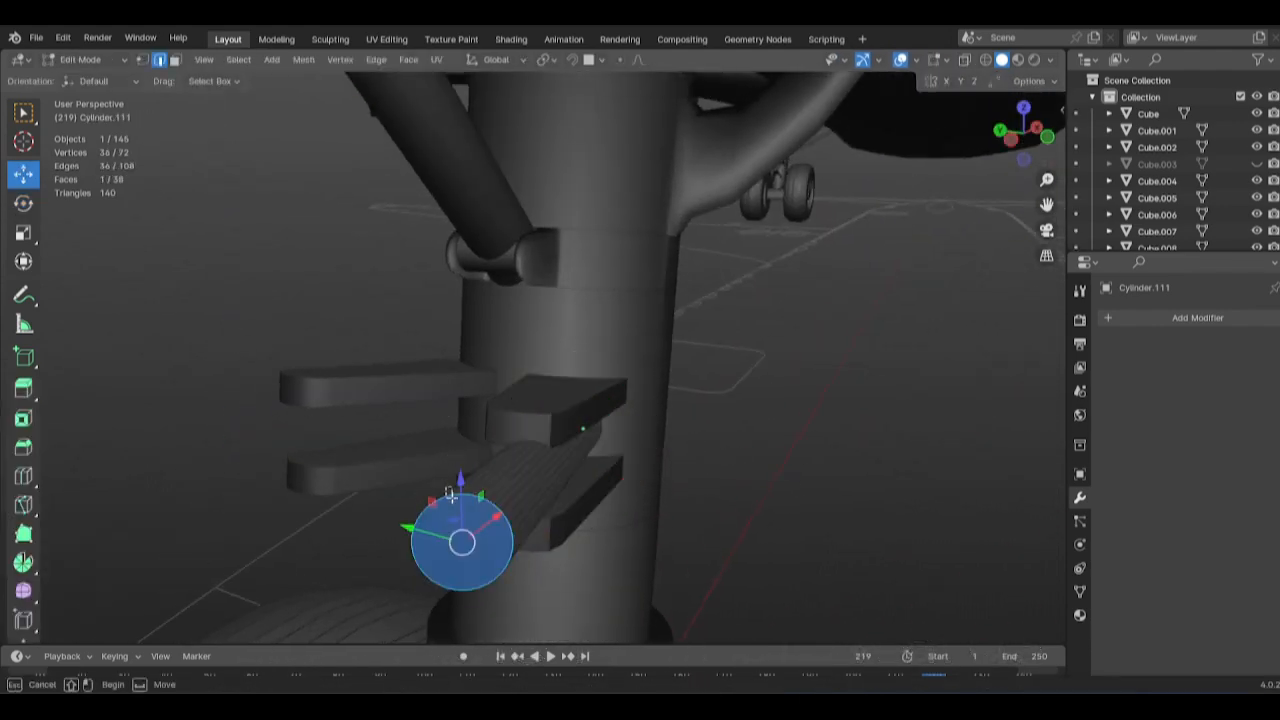
# Adjust the height of the cylinder's outer end along Z.
pyautogui.keyDown('alt'); pyautogui.click(464, 497); pyautogui.keyUp('alt')
pyautogui.press('g')
pyautogui.press('z')
pyautogui.moveTo(465, 513); pyautogui.dragTo(465, 513)
pyautogui.moveTo(608, 530); pyautogui.dragTo(600, 480, button='middle')
pyautogui.press('Tab')
pyautogui.press('Tab')
# Inset the cylinder's outer end face and extrude it back inwards to form a recessed opening.
pyautogui.moveTo(837, 452); pyautogui.dragTo(673, 459, button='middle')
pyautogui.press('i')
pyautogui.click(838, 475)
pyautogui.press('e')
pyautogui.click(808, 463)
pyautogui.press('Tab')
# Bevel the rim edges around the cylinder's recessed opening.
pyautogui.keyDown('alt'); pyautogui.middleClick(311, 483); pyautogui.keyUp('alt')
pyautogui.scroll(5, 517, 446)
pyautogui.press('Tab')
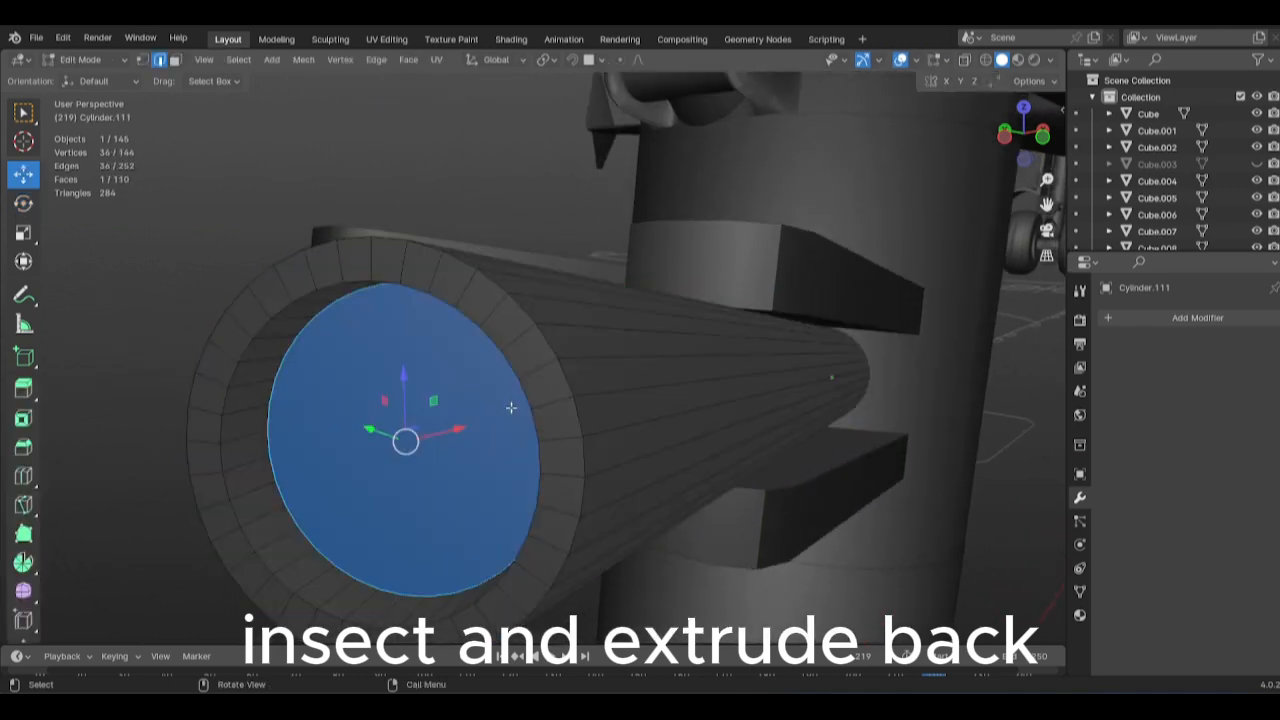
pyautogui.keyDown('alt'); pyautogui.click(538, 395); pyautogui.keyUp('alt')
pyautogui.hotkey('ctrl', 'b')
pyautogui.click(726, 380)
pyautogui.press('Tab')
pyautogui.moveTo(729, 386); pyautogui.dragTo(643, 406, button='middle')
pyautogui.press('Tab')
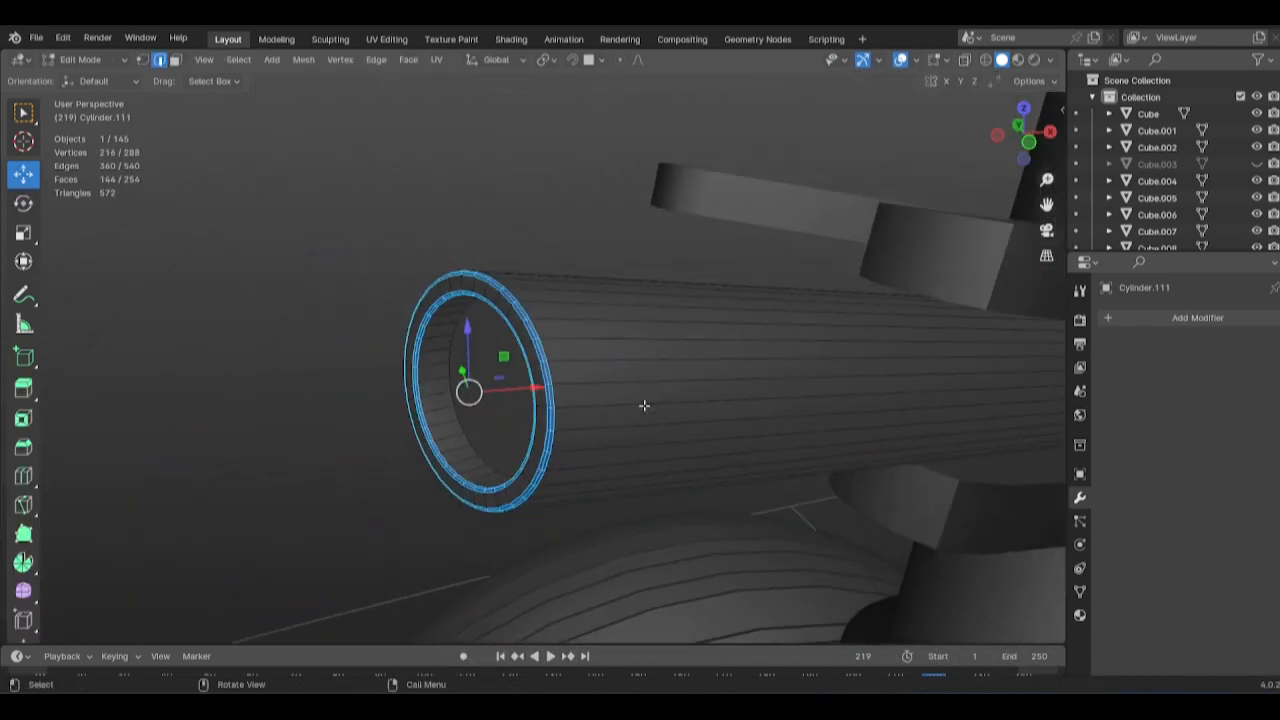
pyautogui.hotkey('ctrl', 'r')
pyautogui.click(680, 354)
pyautogui.click(359, 371)
pyautogui.hotkey('ctrl', 'z')
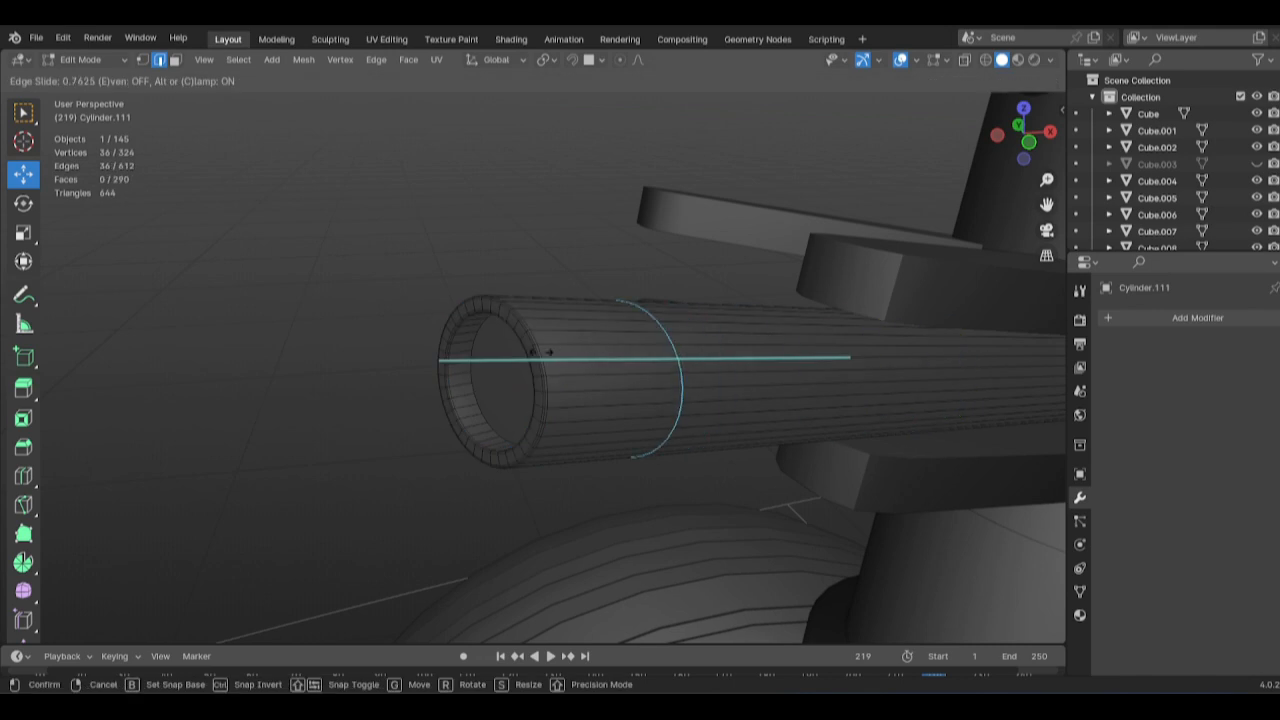
# Add two closely spaced loop cuts around the cylinder a short distance behind its open end.
pyautogui.click(547, 352)
pyautogui.hotkey('ctrl', 'r')
pyautogui.click(457, 332)
# Extrude the face band between the two loop cuts outwards into a raised ring and separate it from the cylinder.
pyautogui.press('3')
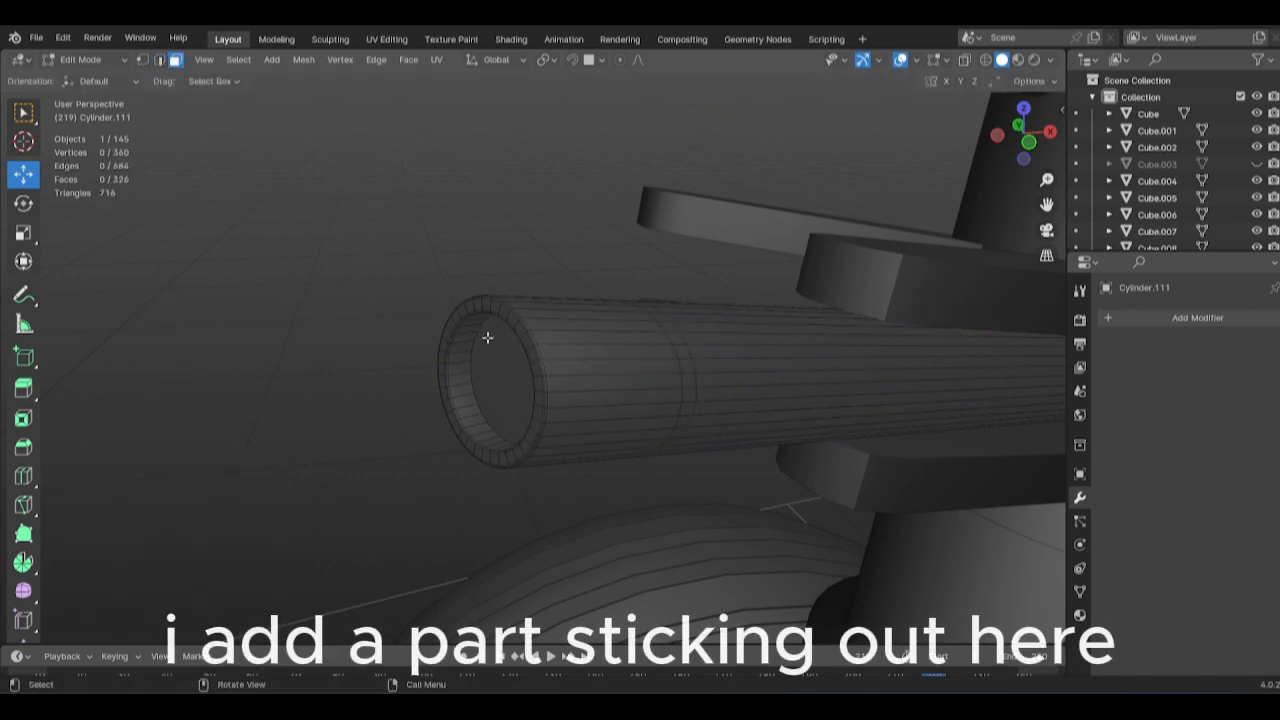
pyautogui.rightClick(771, 373)
pyautogui.press('s')
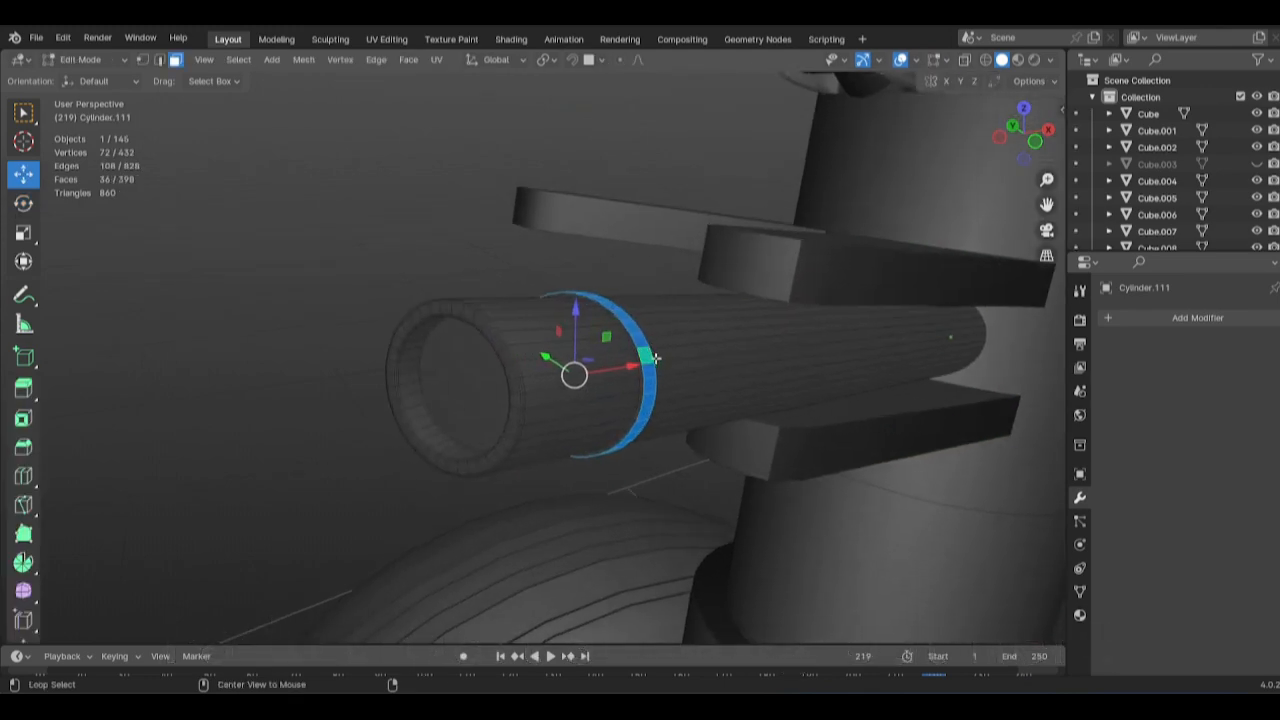
pyautogui.scroll(5, 496, 447)
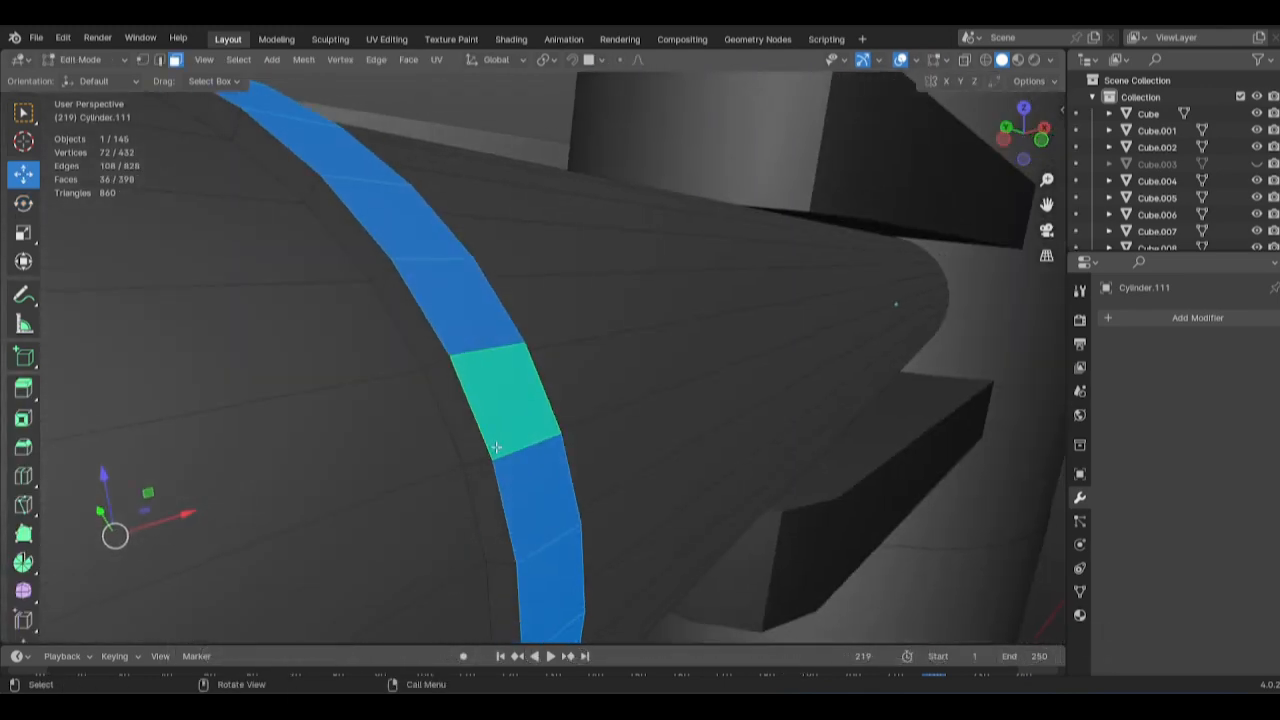
pyautogui.scroll(-3, 496, 447)
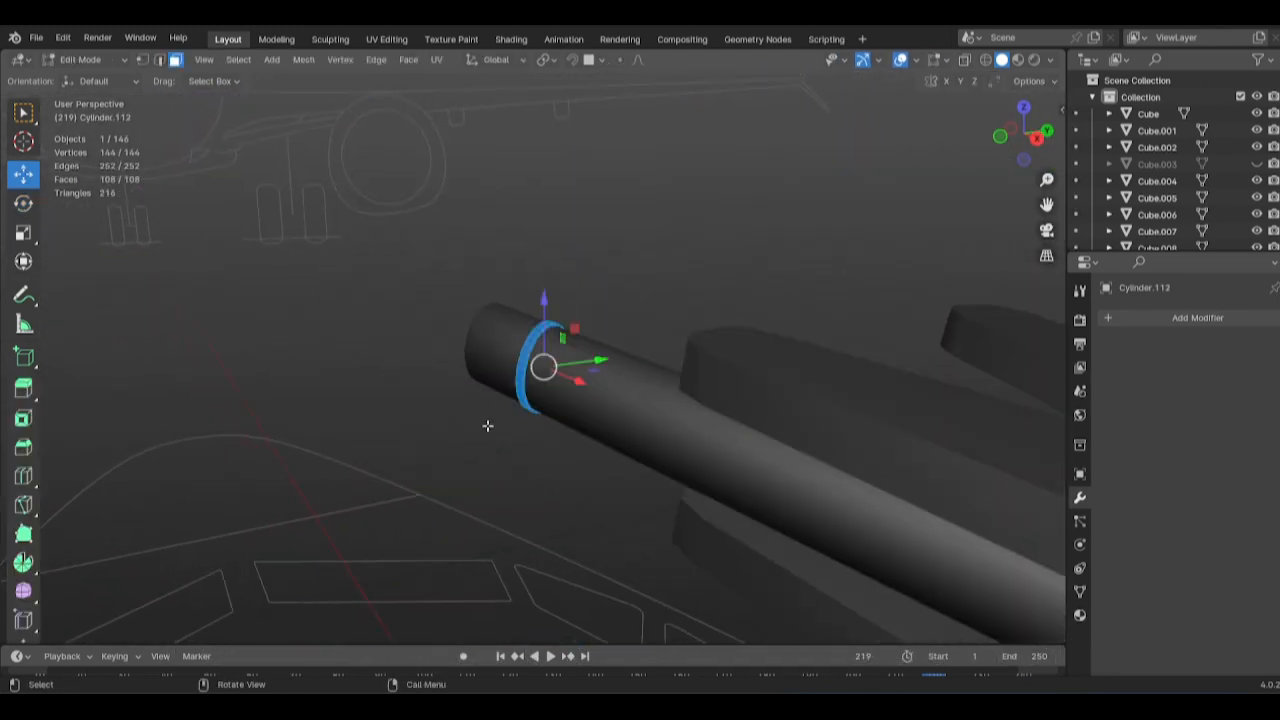
pyautogui.scroll(2, 486, 423)
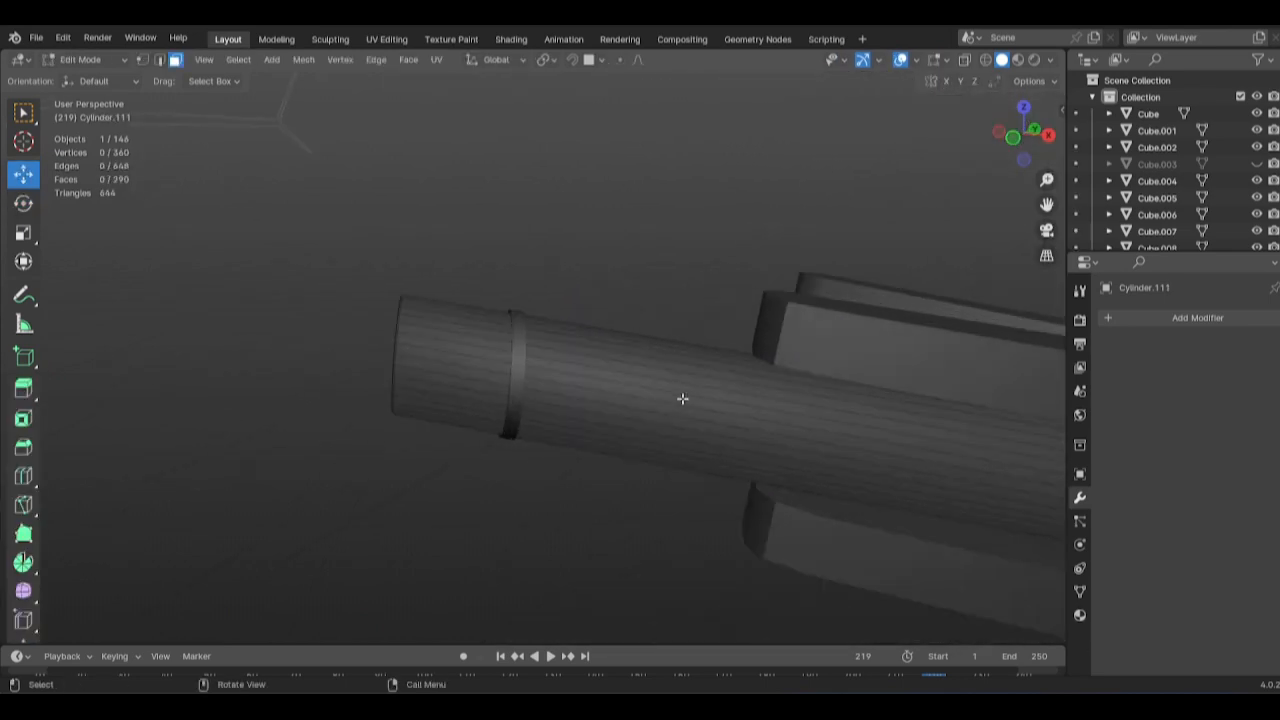
# Add a loop cut around the cylinder between the raised ring and the strut, with slide factor 0.052.
pyautogui.hotkey('ctrl', 'r')
pyautogui.click(755, 430)
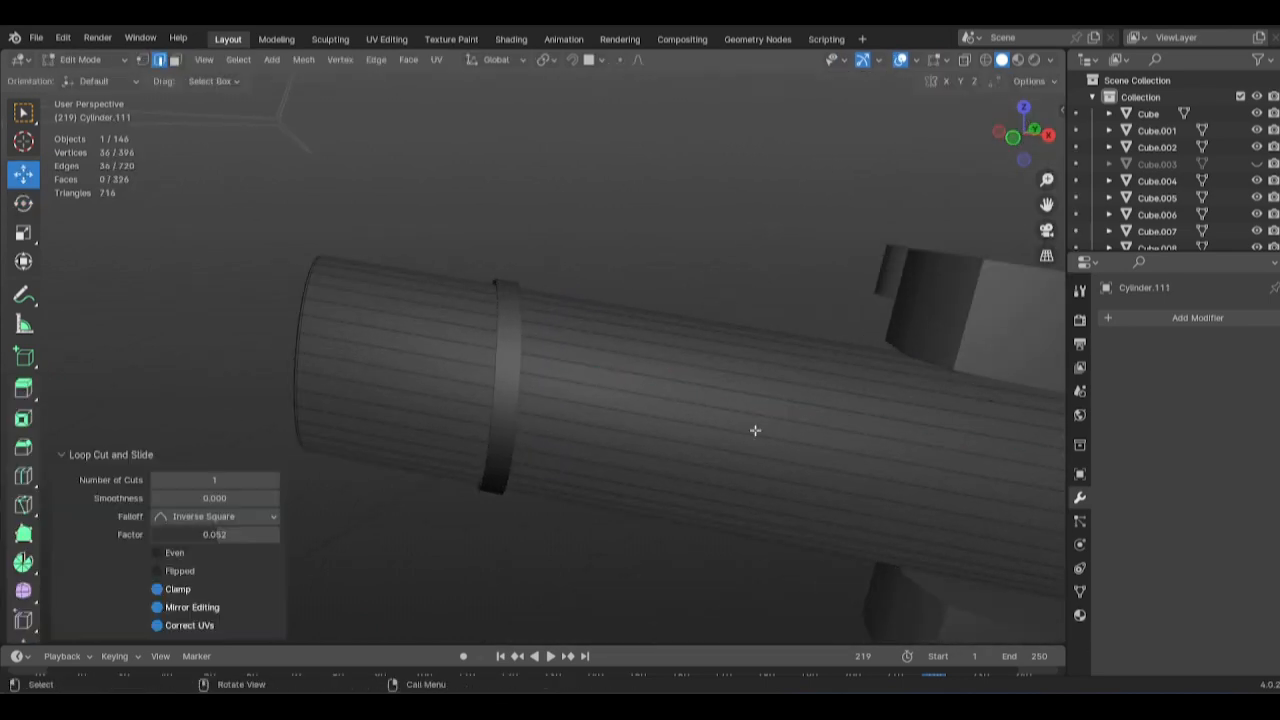
pyautogui.scroll(-4, 755, 430)
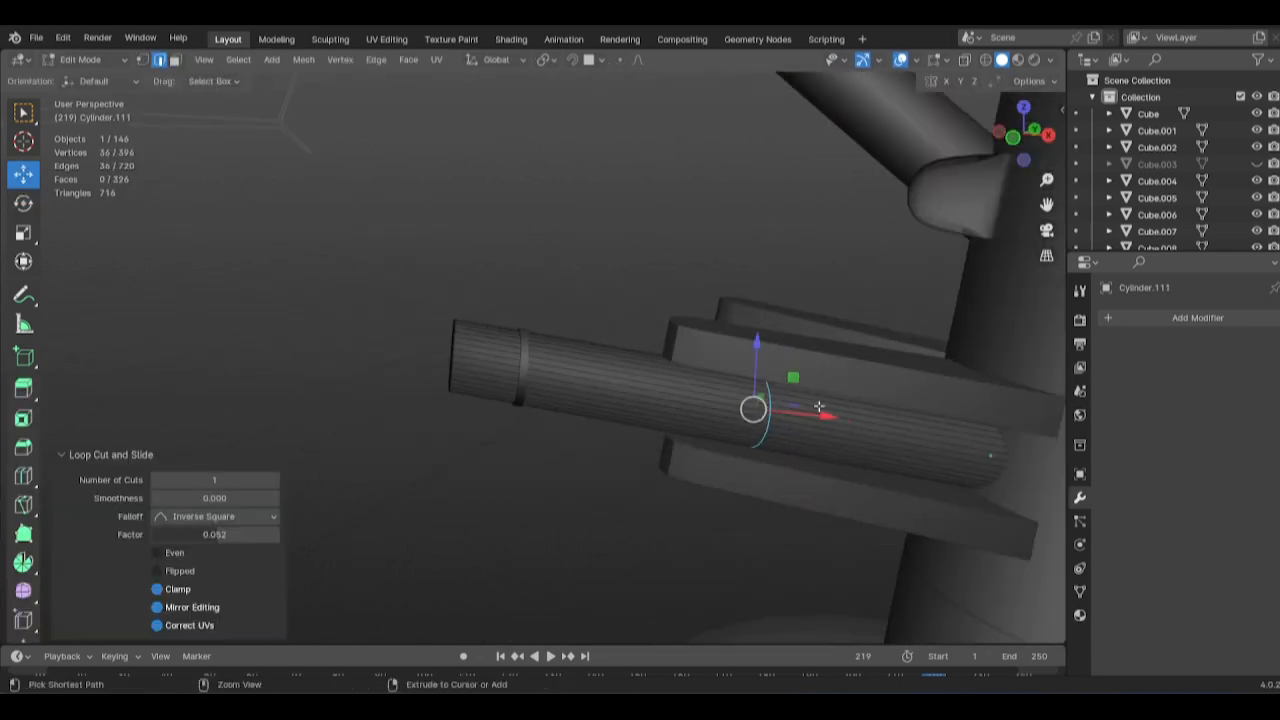
# Duplicate the three-part ringed cylinder fitting and move the copy about 0.47 m along Y to the strut's other side.
pyautogui.click(678, 385)
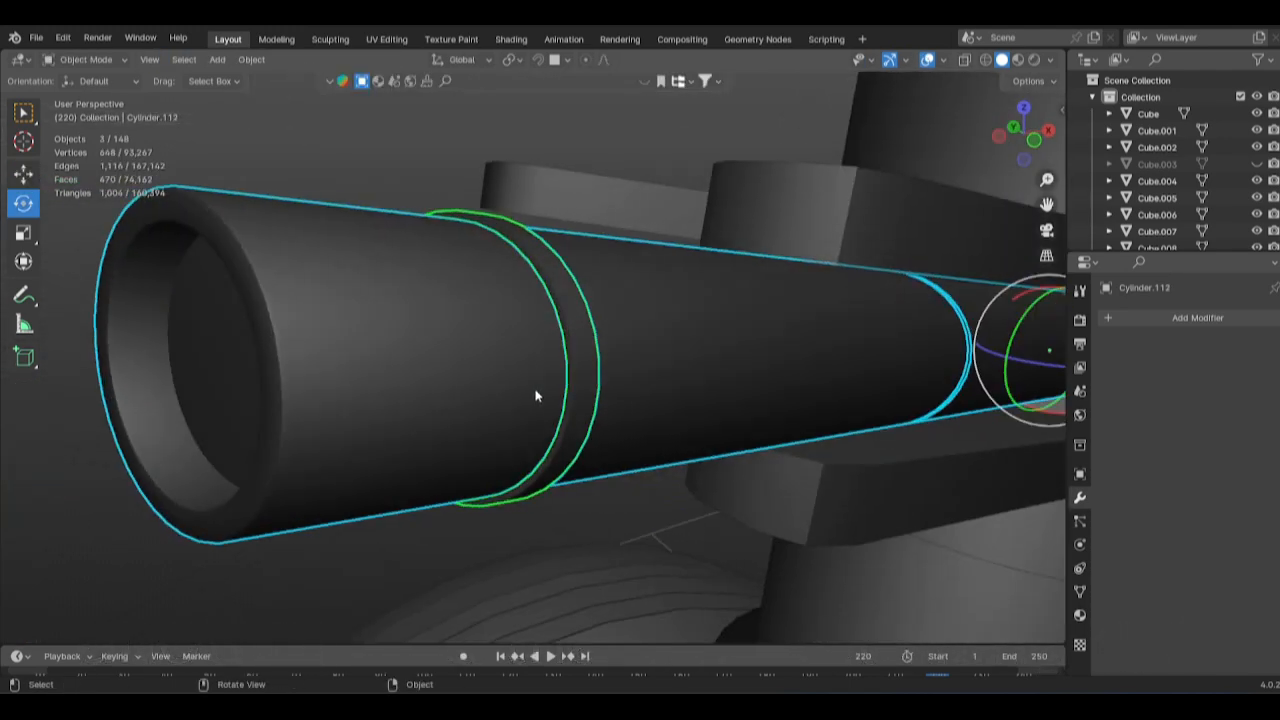
pyautogui.press('Tab')
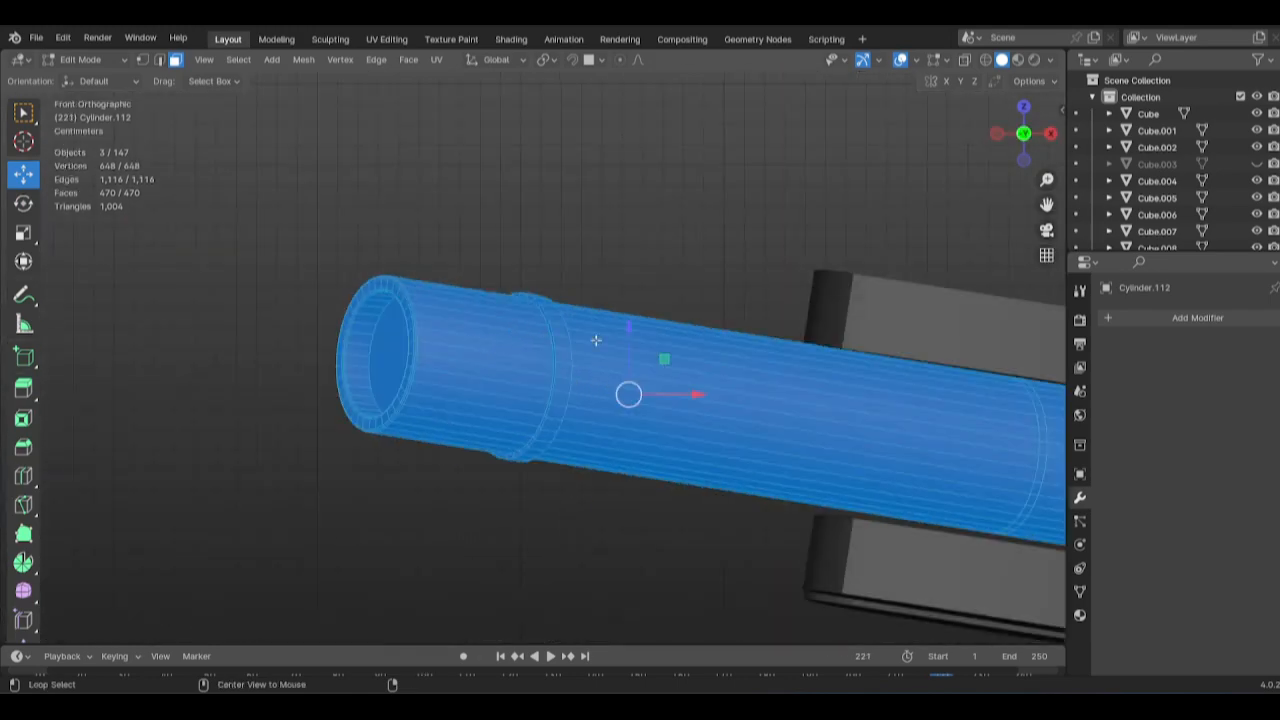
pyautogui.keyDown('alt'); pyautogui.moveTo(596, 340); pyautogui.dragTo(612, 345, button='middle'); pyautogui.keyUp('alt')
pyautogui.keyDown('alt'); pyautogui.moveTo(612, 350); pyautogui.dragTo(613, 383, button='middle'); pyautogui.keyUp('alt')
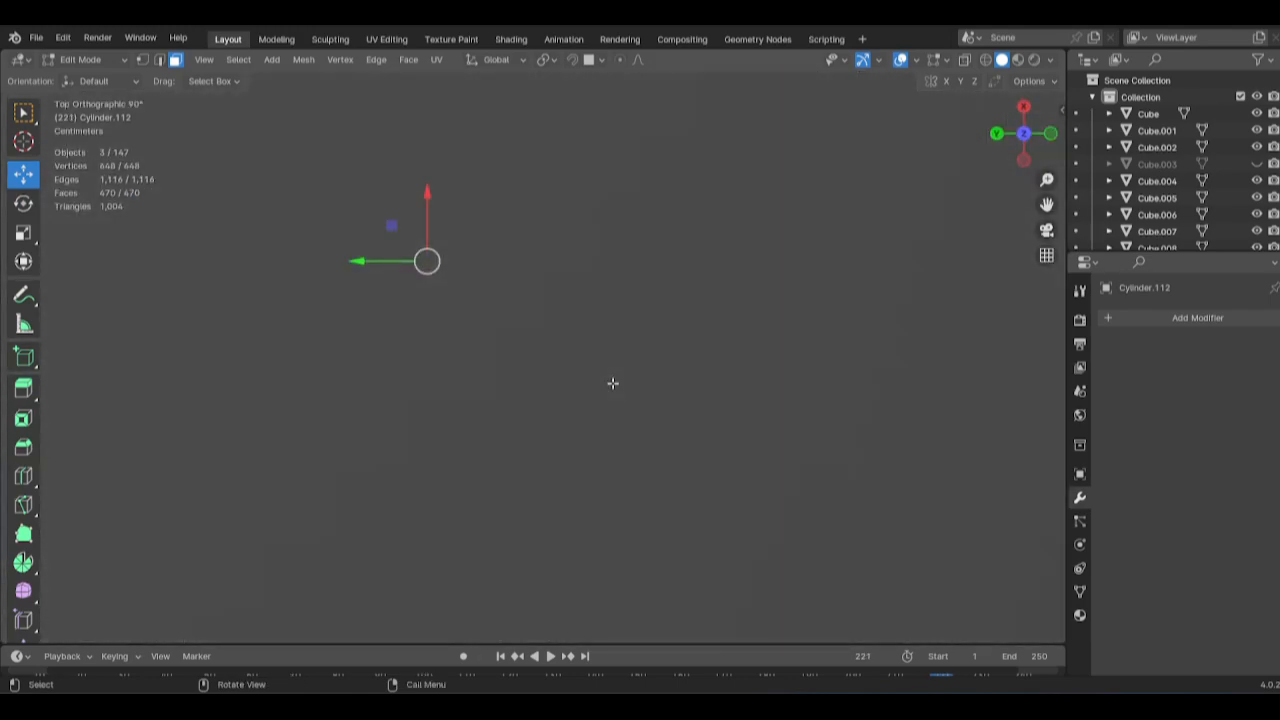
pyautogui.hotkey('shift', 'd')
pyautogui.rightClick(612, 385)
pyautogui.scroll(-8, 514, 382)
pyautogui.press('g')
pyautogui.click(342, 388)
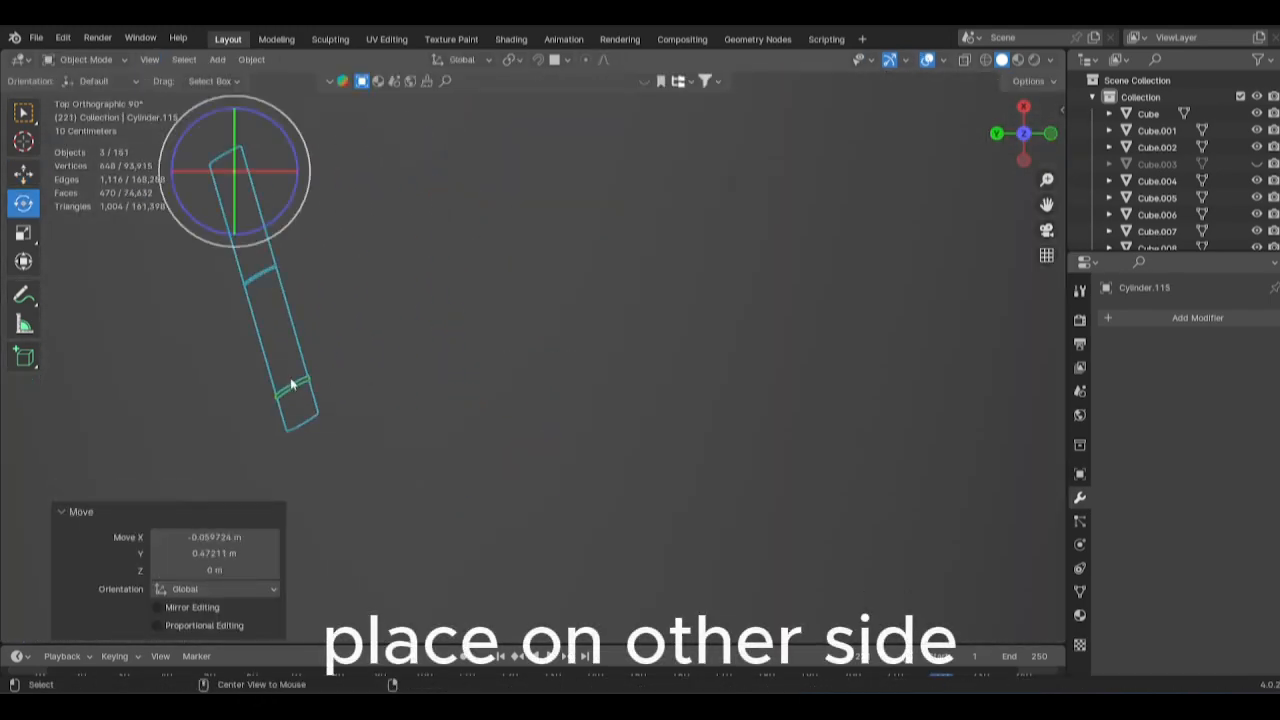
# Rotate the copied fitting by 45.6° so it angles outward opposite the original, and save the file.
pyautogui.keyDown('alt'); pyautogui.middleClick(291, 380); pyautogui.keyUp('alt')
pyautogui.hotkey('shift', 'z')
pyautogui.scroll(5, 660, 380)
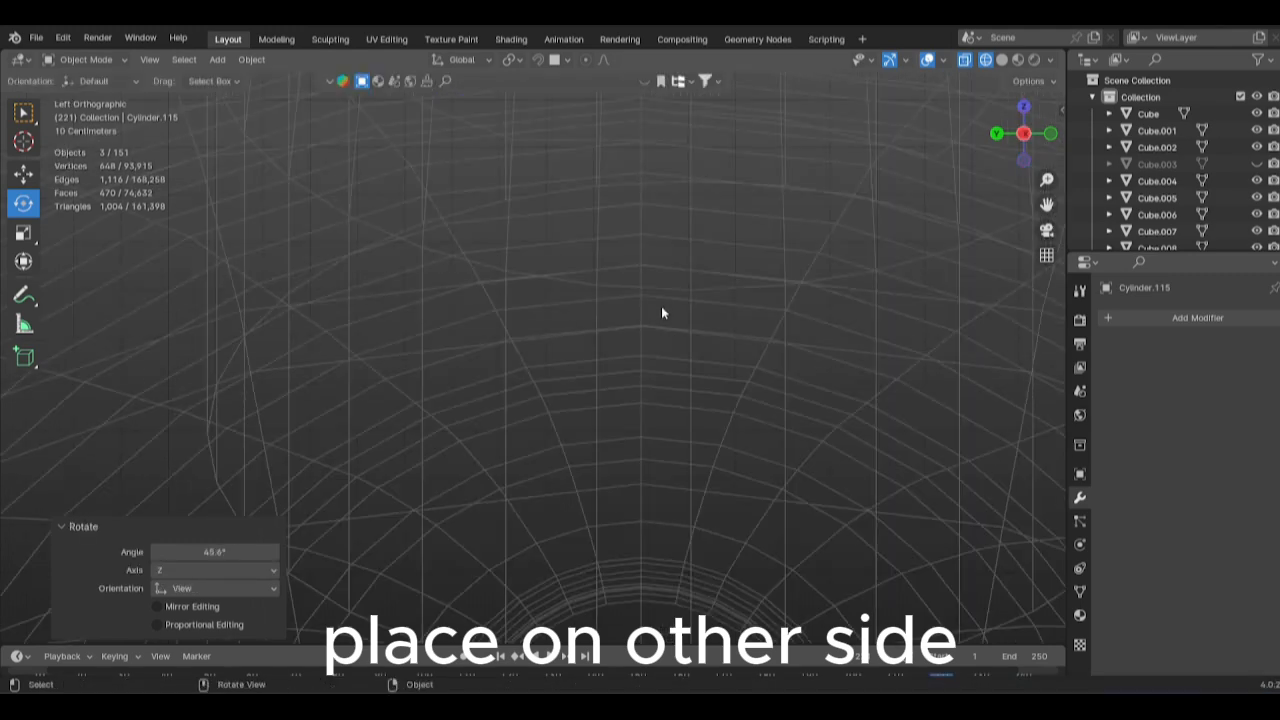
pyautogui.hotkey('shift', 'z')
pyautogui.scroll(-10, 957, 410)
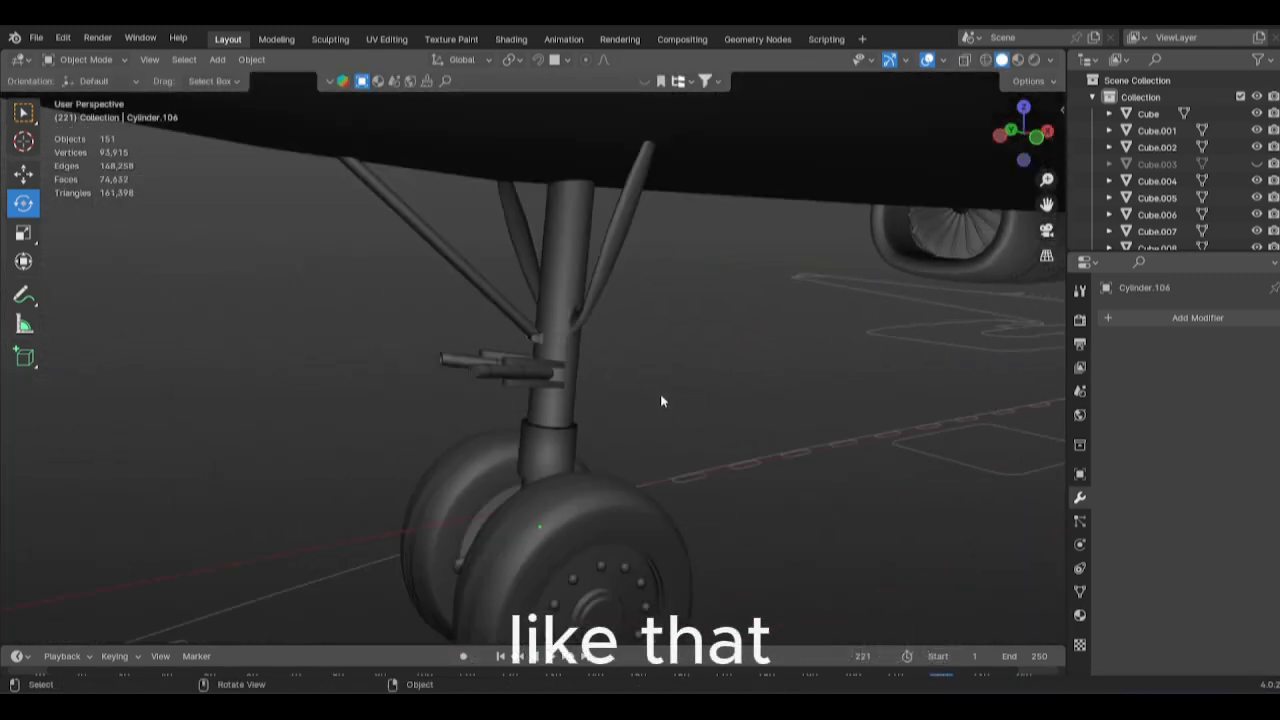
pyautogui.moveTo(660, 401); pyautogui.dragTo(889, 385, button='middle')
pyautogui.hotkey('ctrl', 's')
# Add a cube and move it in front of the strut, centred between the two cylindrical fittings.
pyautogui.scroll(5, 795, 384)
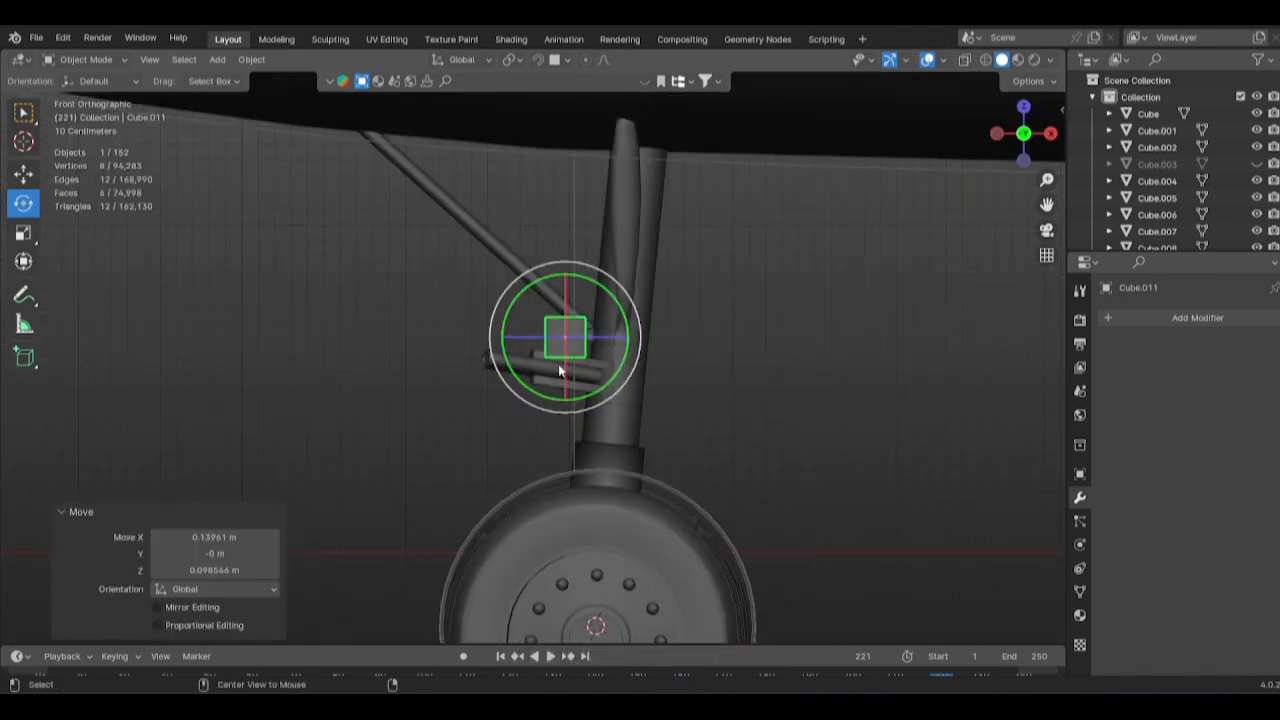
pyautogui.keyDown('alt'); pyautogui.moveTo(563, 371); pyautogui.dragTo(652, 377, button='middle'); pyautogui.keyUp('alt')
pyautogui.press('g')
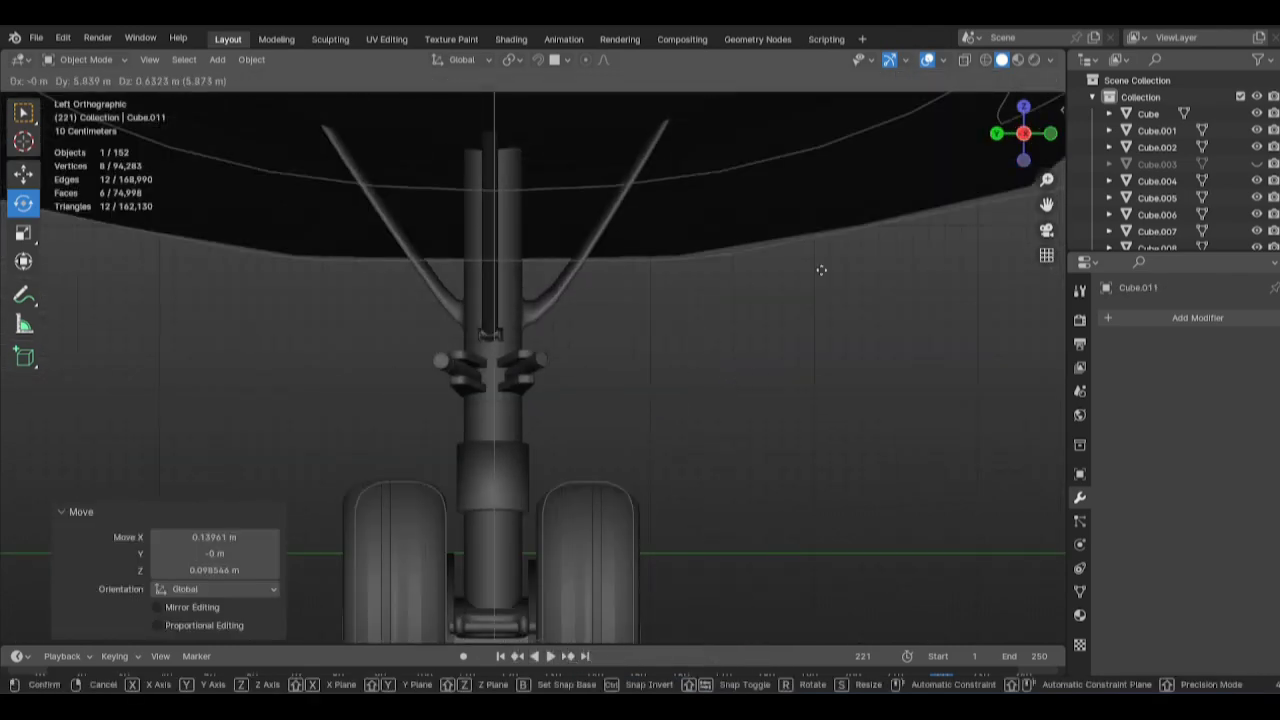
pyautogui.scroll(8, 400, 350)
pyautogui.press('g')
pyautogui.click(443, 329)
pyautogui.moveTo(443, 329); pyautogui.dragTo(483, 275, button='middle')
# Lower the cube's upper vertices along Z by about 0.121 m to halve its height.
pyautogui.scroll(1, 491, 357)
pyautogui.press('Tab')
pyautogui.hotkey('alt', 'z')
pyautogui.click(327, 203)
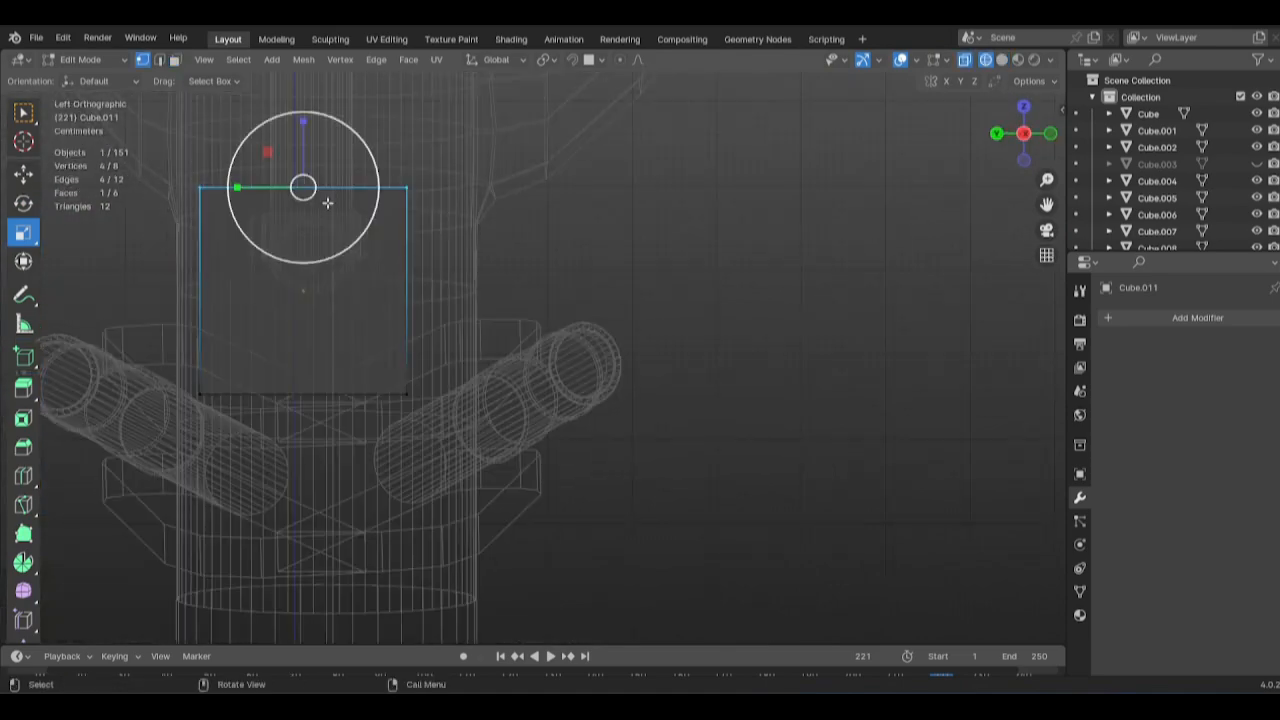
pyautogui.press('g')
pyautogui.press('z')
pyautogui.click(332, 268)
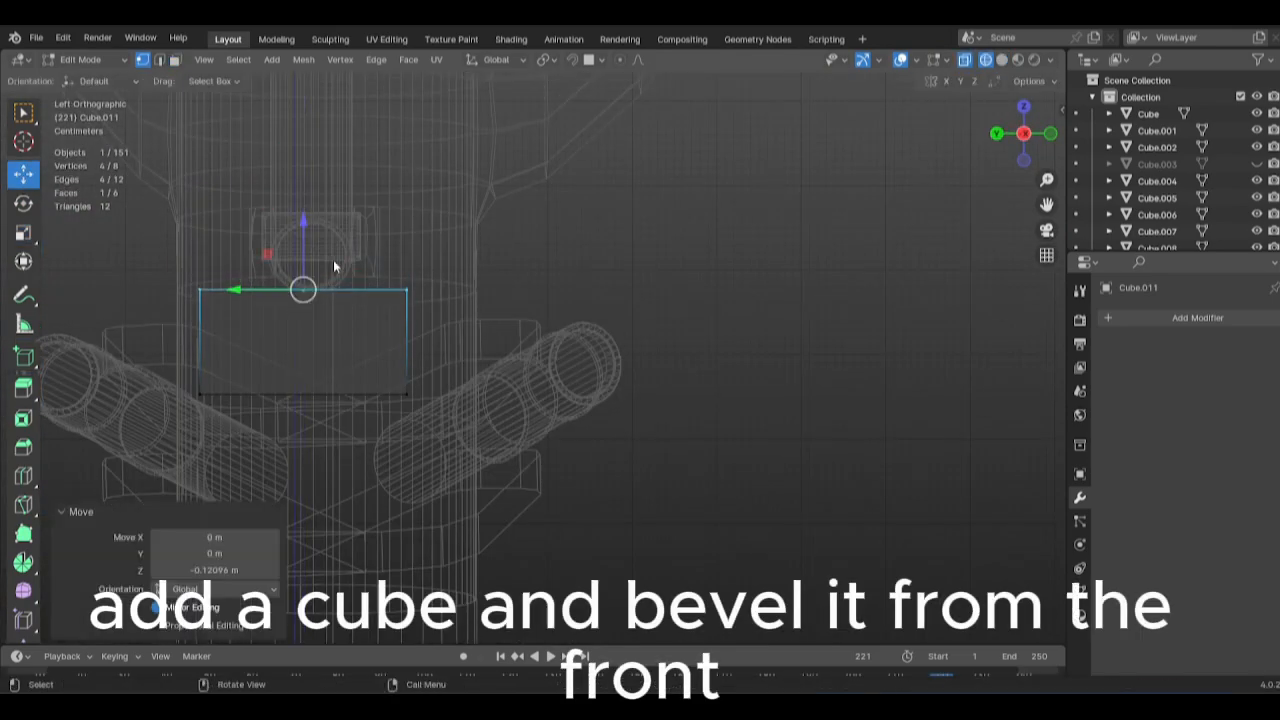
# Position the flattened cube between the plates just below the brace pivot and widen it along Y.
pyautogui.press('Tab')
pyautogui.press('g')
pyautogui.click(380, 262)
pyautogui.press('z')
pyautogui.moveTo(475, 285); pyautogui.dragTo(587, 338, button='middle')
pyautogui.hotkey('ctrl', 'z')
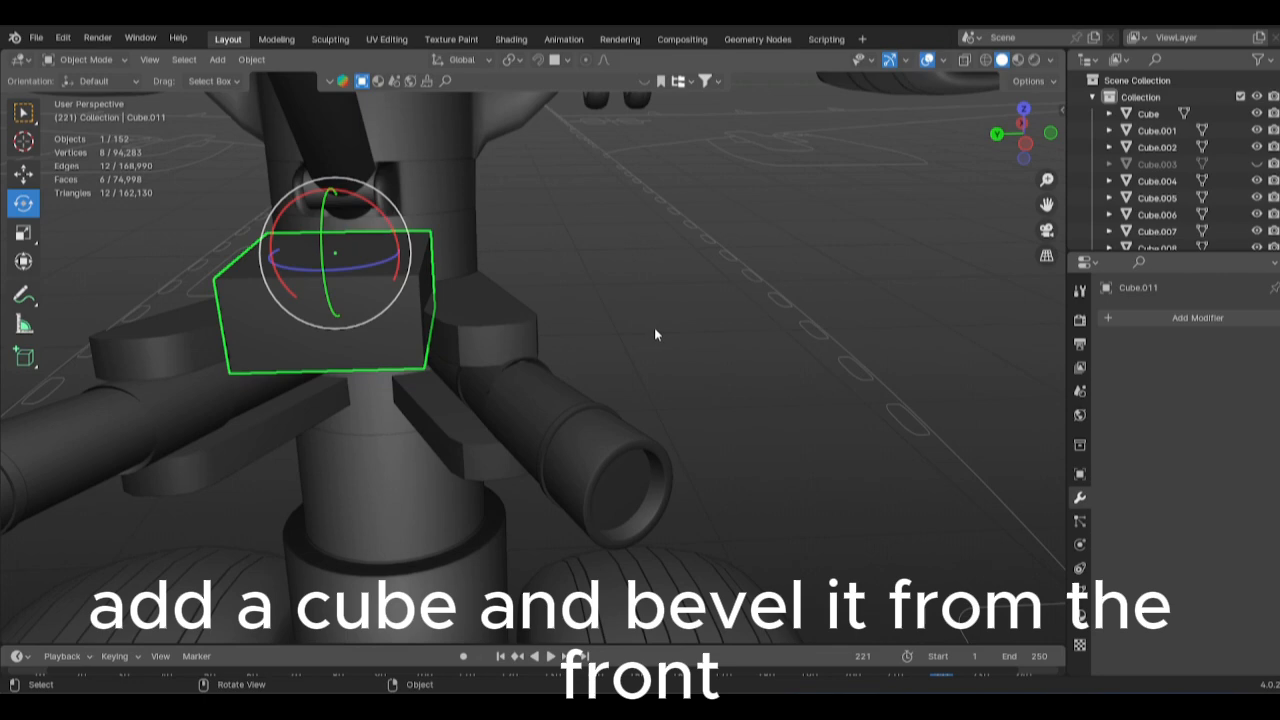
pyautogui.press('s')
pyautogui.press('y')
pyautogui.click(785, 313)
# Bevel the block's upper front edge with two segments.
pyautogui.press('Tab')
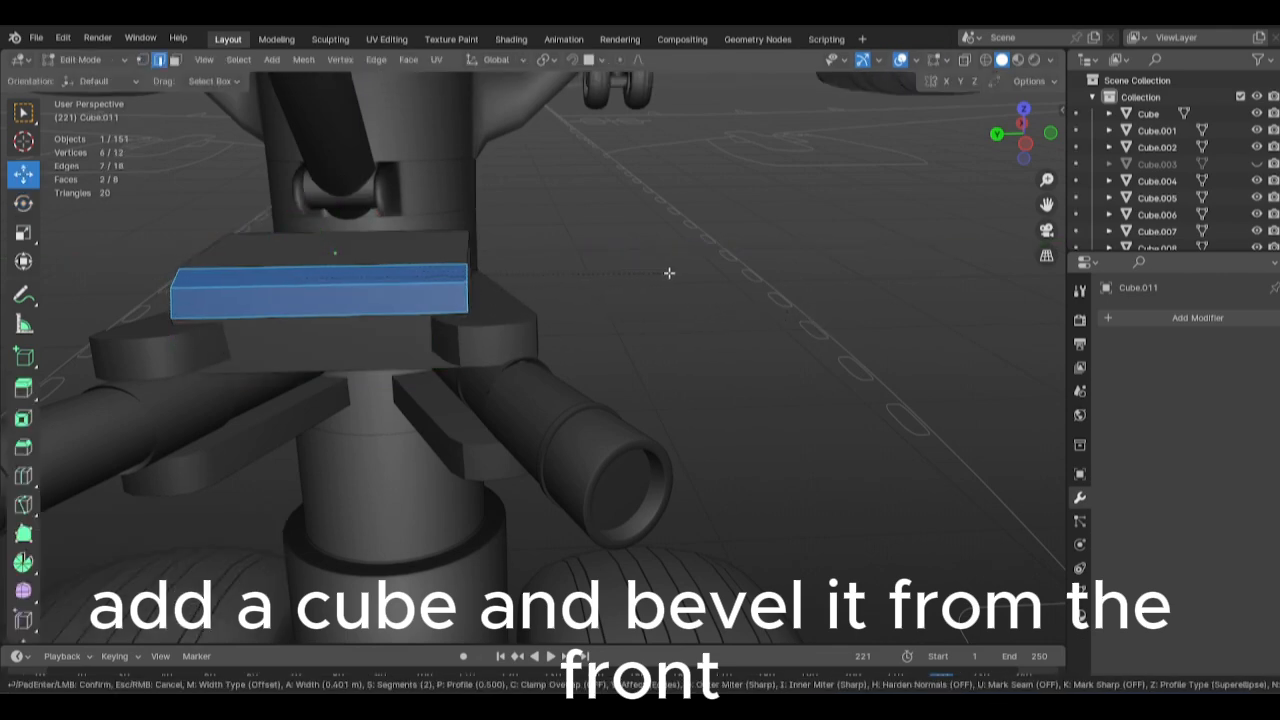
pyautogui.click(615, 275)
pyautogui.press('Tab')
# Raise the beveled block slightly along Z in front of the strut.
pyautogui.click(24, 176)
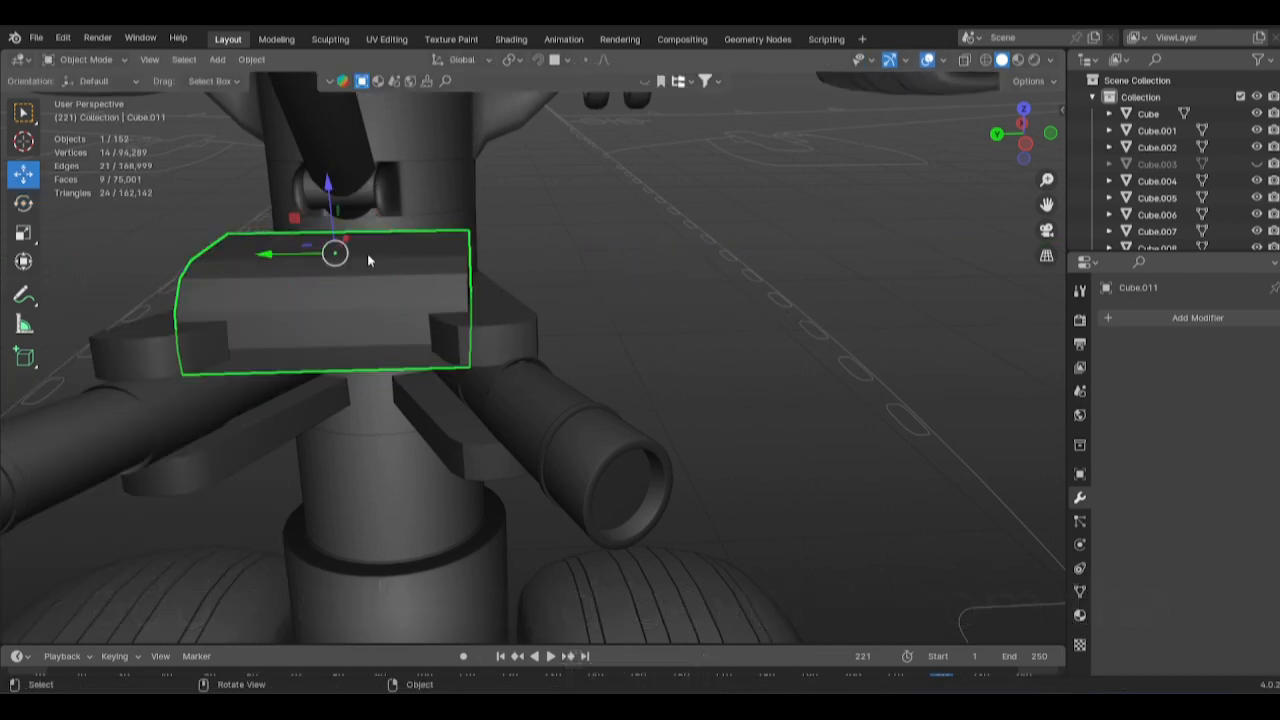
pyautogui.moveTo(338, 211); pyautogui.dragTo(337, 171)
pyautogui.hotkey('ctrl', 'z')
pyautogui.moveTo(328, 218); pyautogui.dragTo(323, 173)
pyautogui.rightClick(318, 160)
pyautogui.click(290, 143)
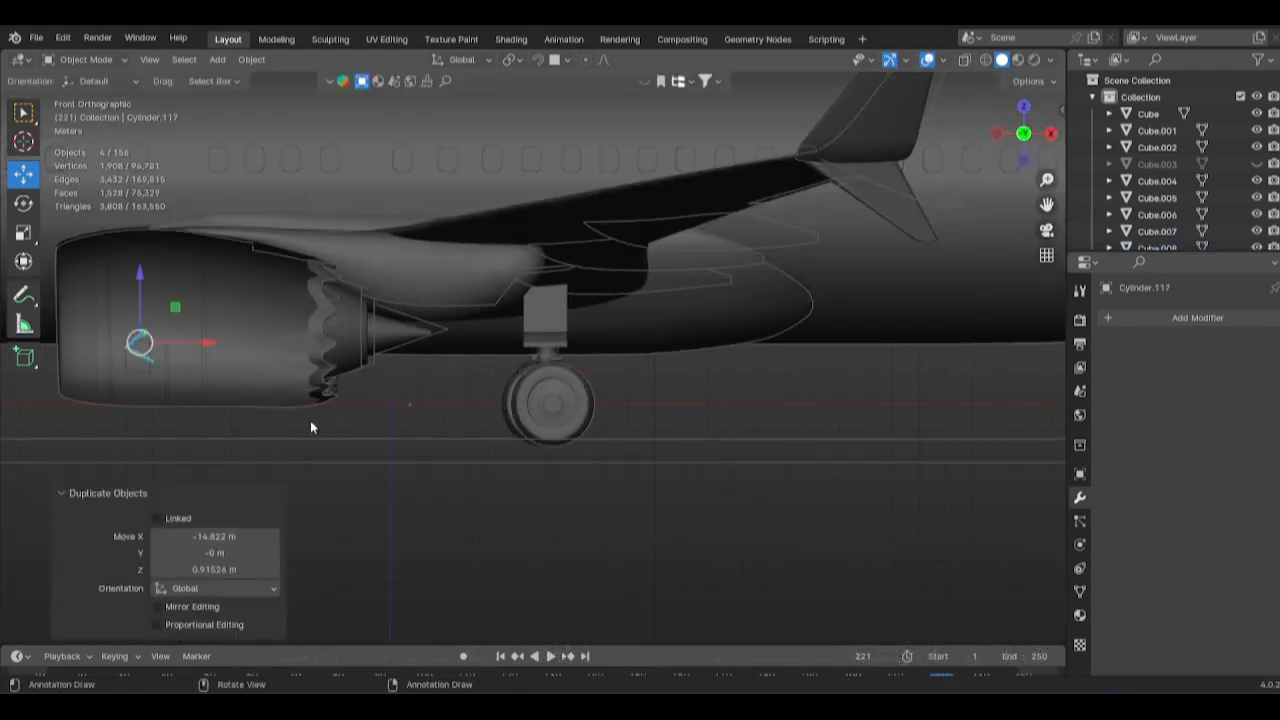
# Duplicate the four-part suspension link from the rear gear, turn it to point backwards and bring it forward near the nose gear.
pyautogui.keyDown('shift'); pyautogui.moveTo(415, 400); pyautogui.dragTo(810, 399, button='middle'); pyautogui.keyUp('shift')
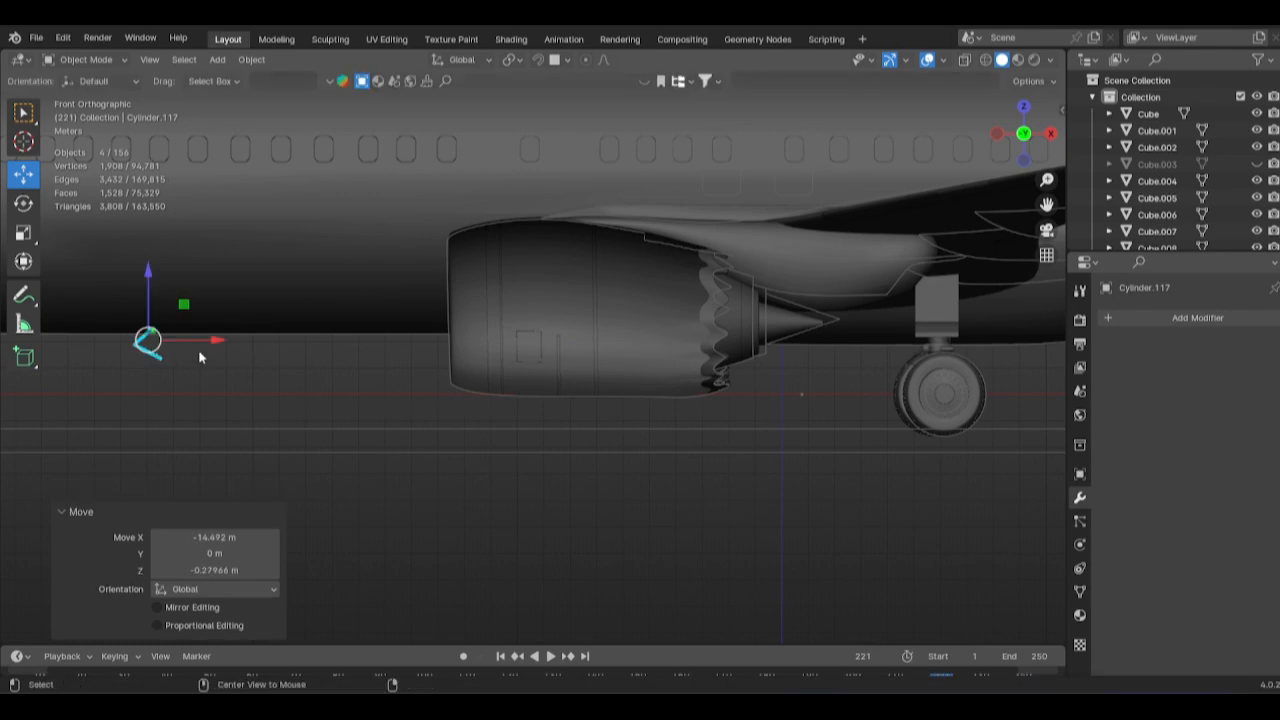
pyautogui.keyDown('alt'); pyautogui.moveTo(199, 357); pyautogui.dragTo(378, 168, button='middle'); pyautogui.keyUp('alt')
pyautogui.write('80')
pyautogui.press('Return')
pyautogui.keyDown('shift'); pyautogui.moveTo(90, 285); pyautogui.dragTo(537, 441, button='middle'); pyautogui.keyUp('shift')
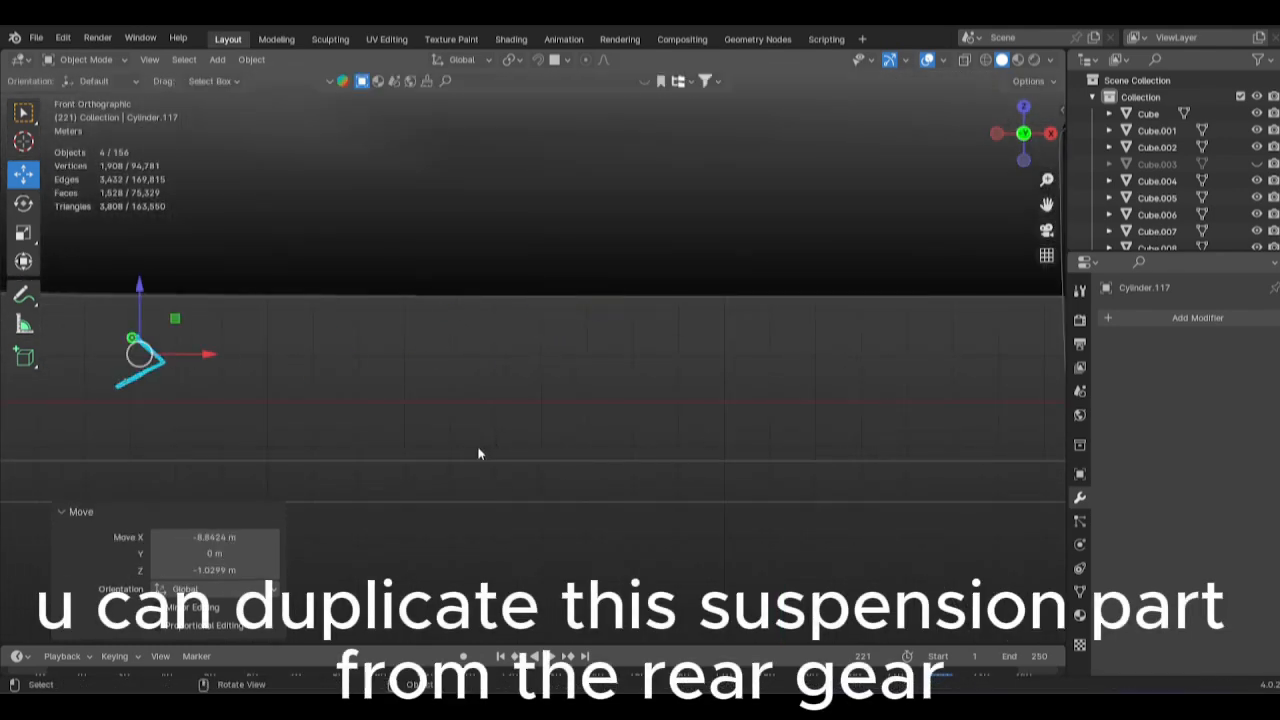
pyautogui.keyDown('shift'); pyautogui.moveTo(477, 451); pyautogui.dragTo(809, 451, button='middle'); pyautogui.keyUp('shift')
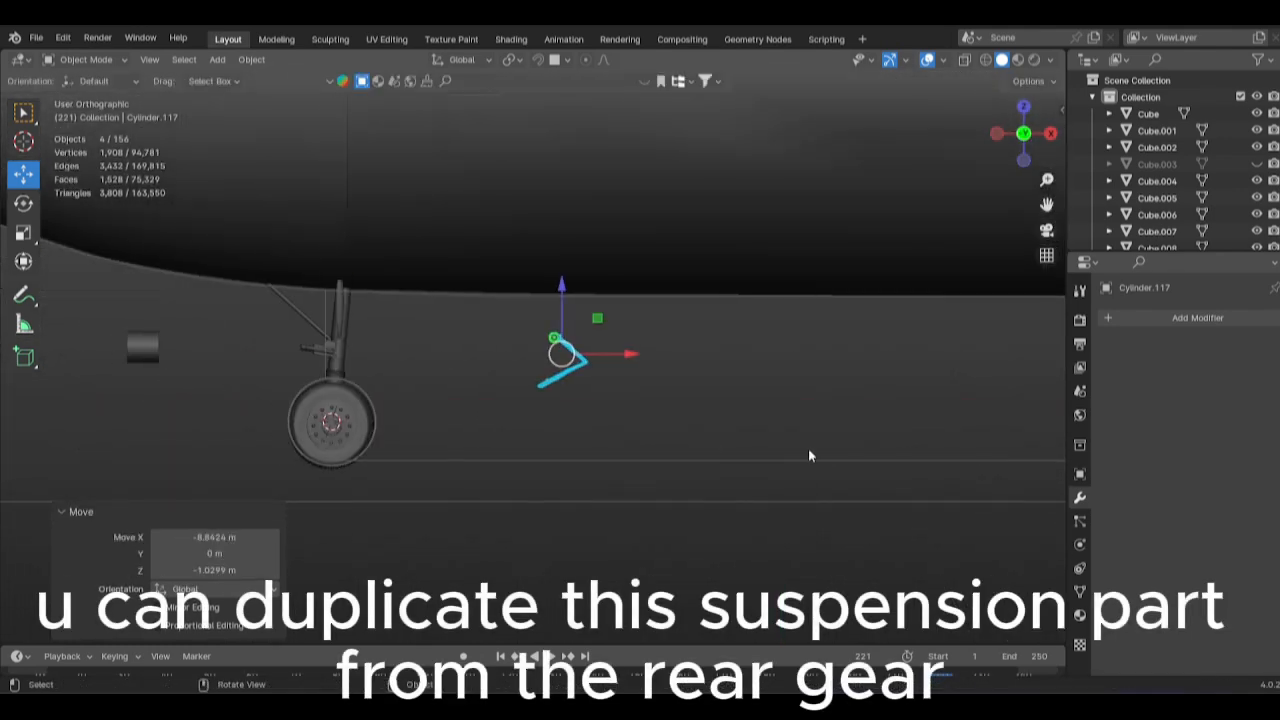
pyautogui.scroll(3, 609, 466)
pyautogui.keyDown('alt'); pyautogui.moveTo(609, 466); pyautogui.dragTo(728, 442, button='middle'); pyautogui.keyUp('alt')
# Move the copied suspension link sideways along Y by about -7.95 m and down about 0.26 m to the nose gear.
pyautogui.press('g')
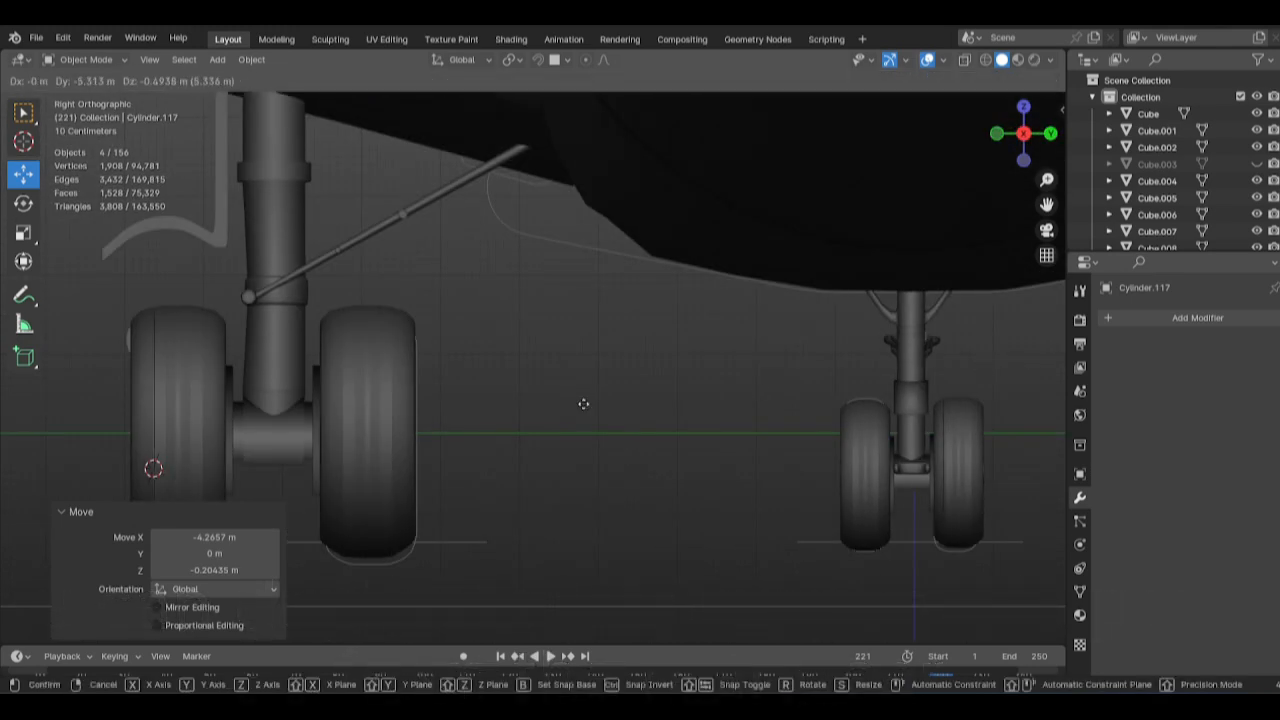
pyautogui.scroll(1, 860, 428)
pyautogui.keyDown('alt'); pyautogui.moveTo(386, 387); pyautogui.dragTo(562, 378, button='middle'); pyautogui.keyUp('alt')
pyautogui.scroll(3, 562, 378)
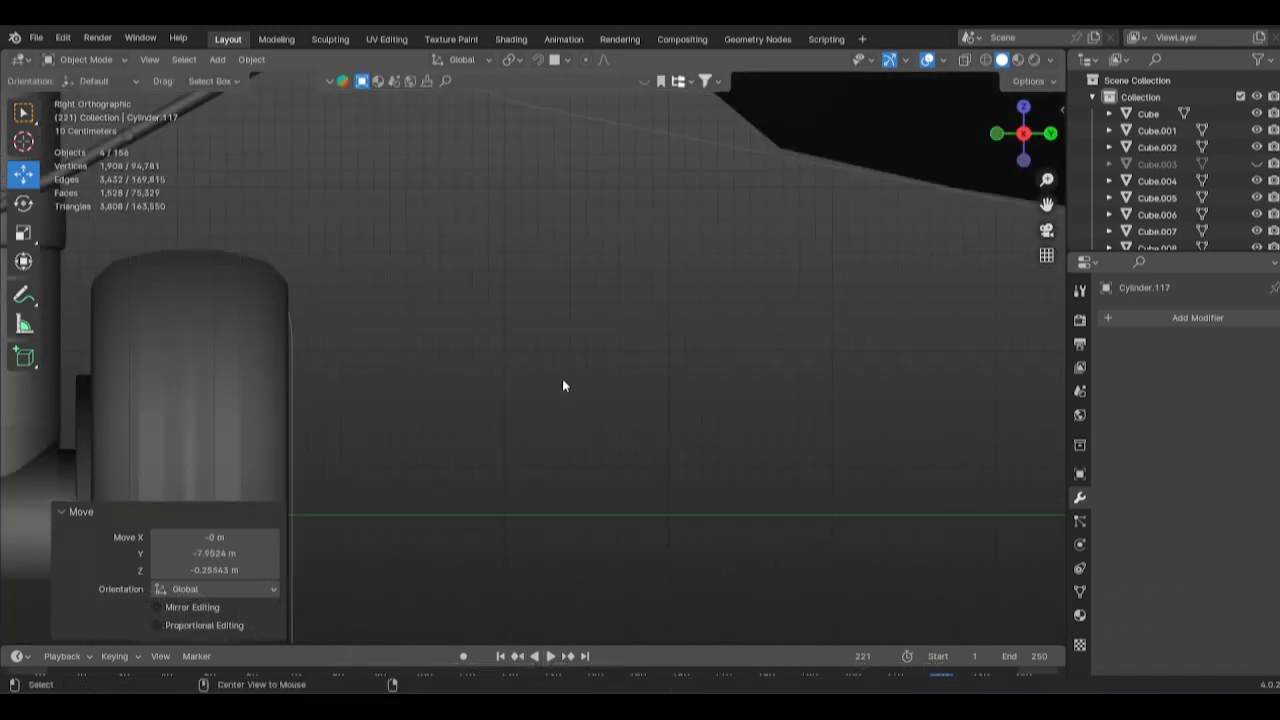
pyautogui.keyDown('alt'); pyautogui.middleClick(935, 373); pyautogui.keyUp('alt')
pyautogui.keyDown('alt'); pyautogui.middleClick(953, 393); pyautogui.keyUp('alt')
# Scale the suspension link to 0.805, centre it on the nose strut and narrow it along Y to 0.799.
pyautogui.scroll(2, 953, 393)
pyautogui.press('s')
pyautogui.click(767, 380)
pyautogui.press('g')
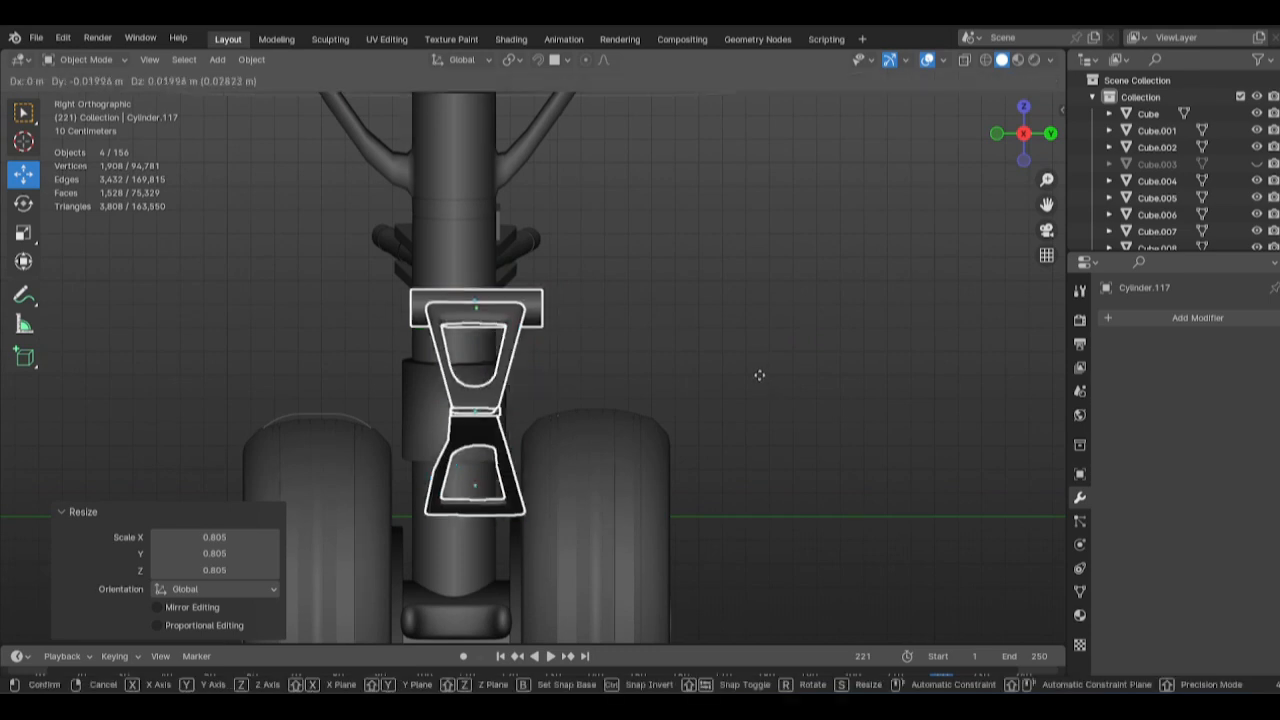
pyautogui.press('s')
pyautogui.press('y')
pyautogui.click(657, 357)
# Move the suspension link along X until its pivot cylinder sits against the back of the nose strut.
pyautogui.moveTo(657, 357); pyautogui.dragTo(166, 335, button='middle')
pyautogui.keyDown('alt'); pyautogui.middleClick(166, 335); pyautogui.keyUp('alt')
pyautogui.press('g')
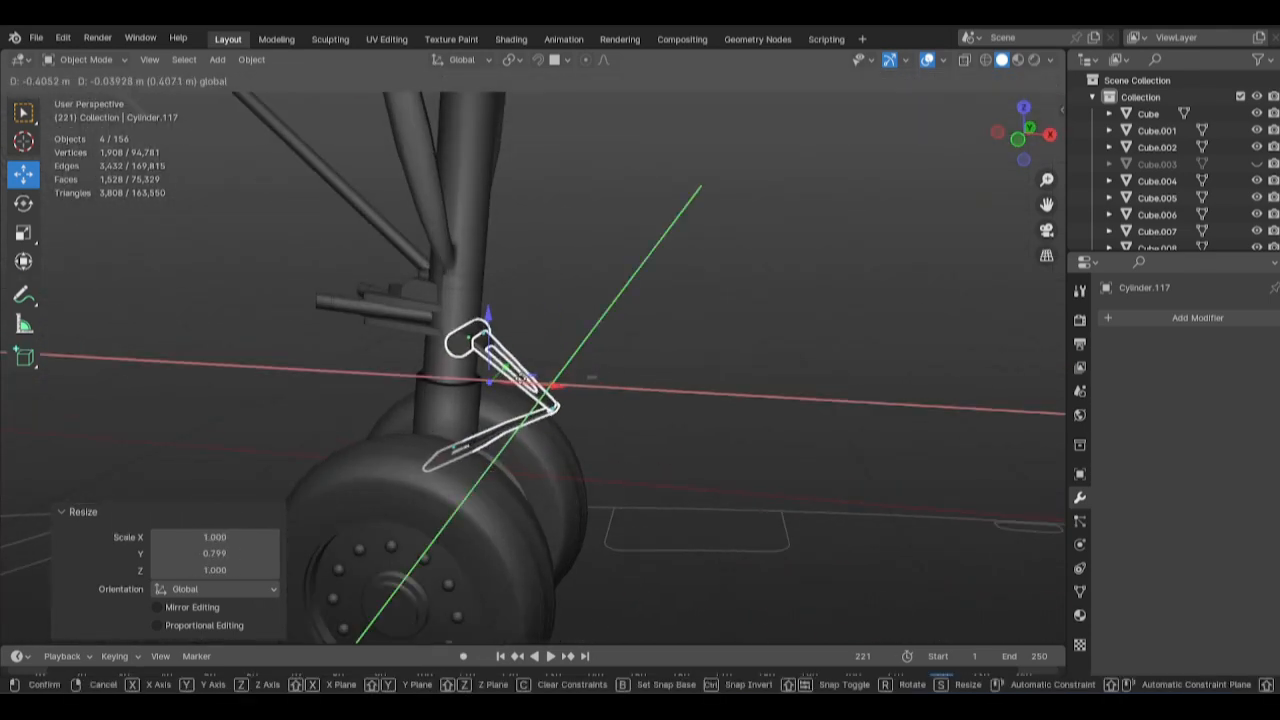
pyautogui.click(535, 383)
pyautogui.click(690, 405)
pyautogui.moveTo(690, 405); pyautogui.dragTo(537, 429, button='middle')
pyautogui.scroll(3, 537, 429)
pyautogui.press('g')
pyautogui.press('x')
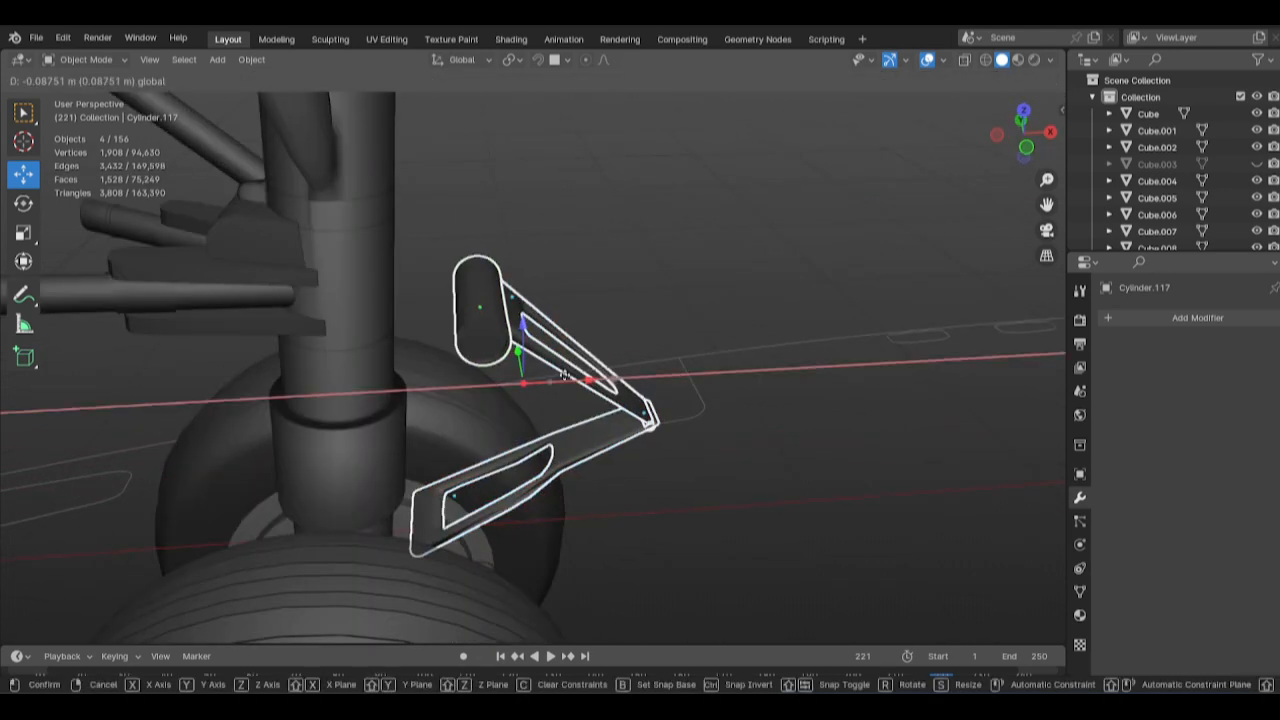
pyautogui.click(391, 350)
# Shorten the suspension link's pivot cylinder along Y with a scale of 0.858.
pyautogui.click(391, 350)
pyautogui.moveTo(391, 350); pyautogui.dragTo(899, 347, button='middle')
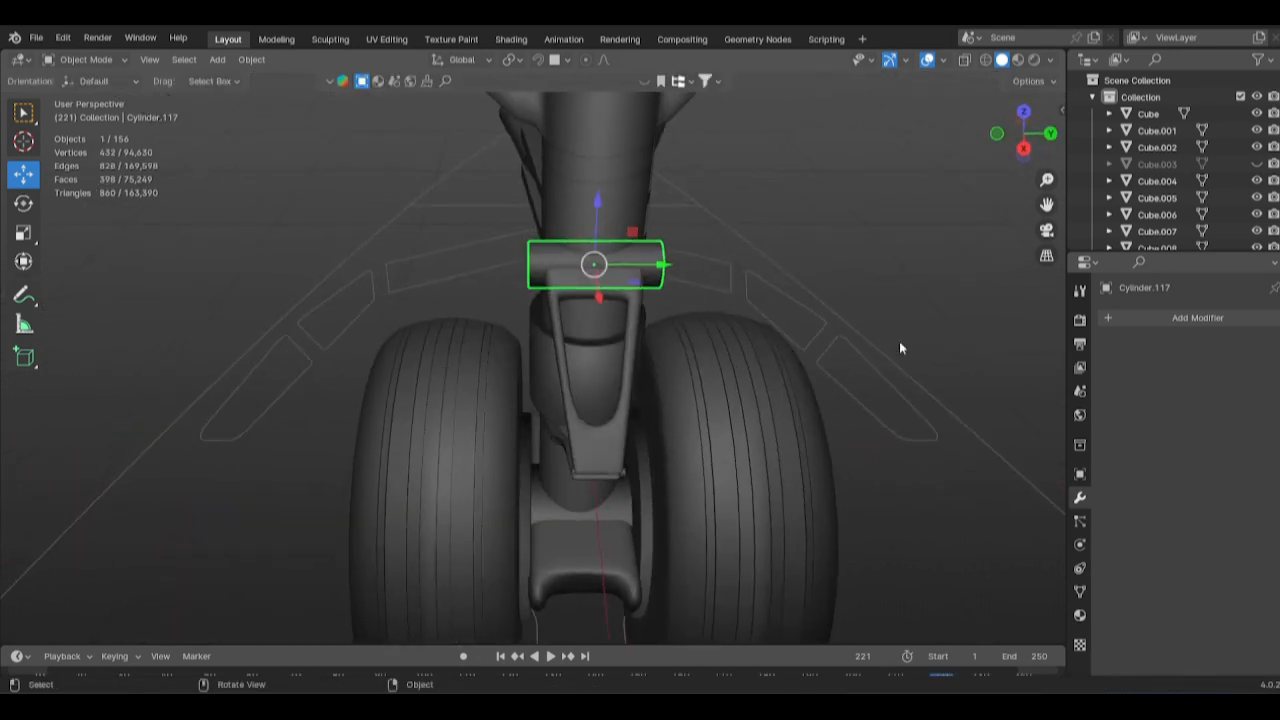
pyautogui.click(805, 335)
pyautogui.click(864, 305)
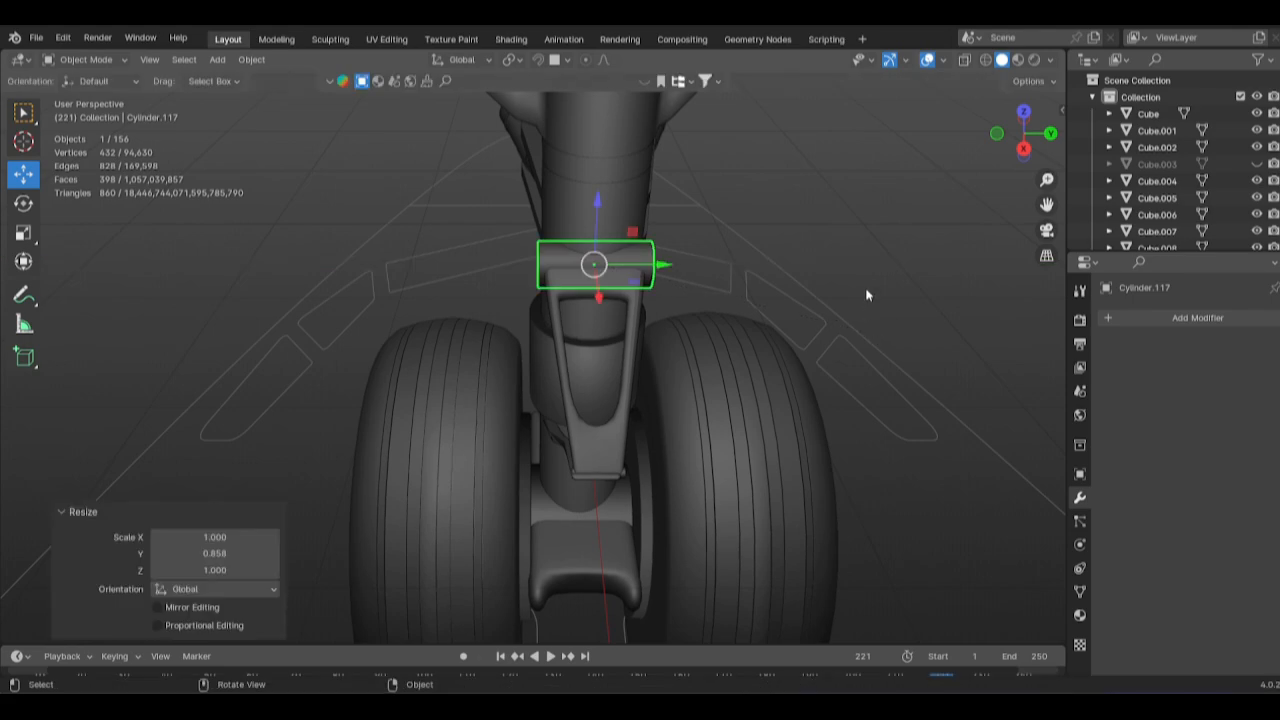
pyautogui.click(866, 294)
# Add a cube at the lower end of the nose strut between the wheels and bevel all its edges.
pyautogui.moveTo(866, 294); pyautogui.dragTo(691, 374, button='middle')
pyautogui.scroll(-7, 691, 374)
pyautogui.scroll(-2, 692, 459)
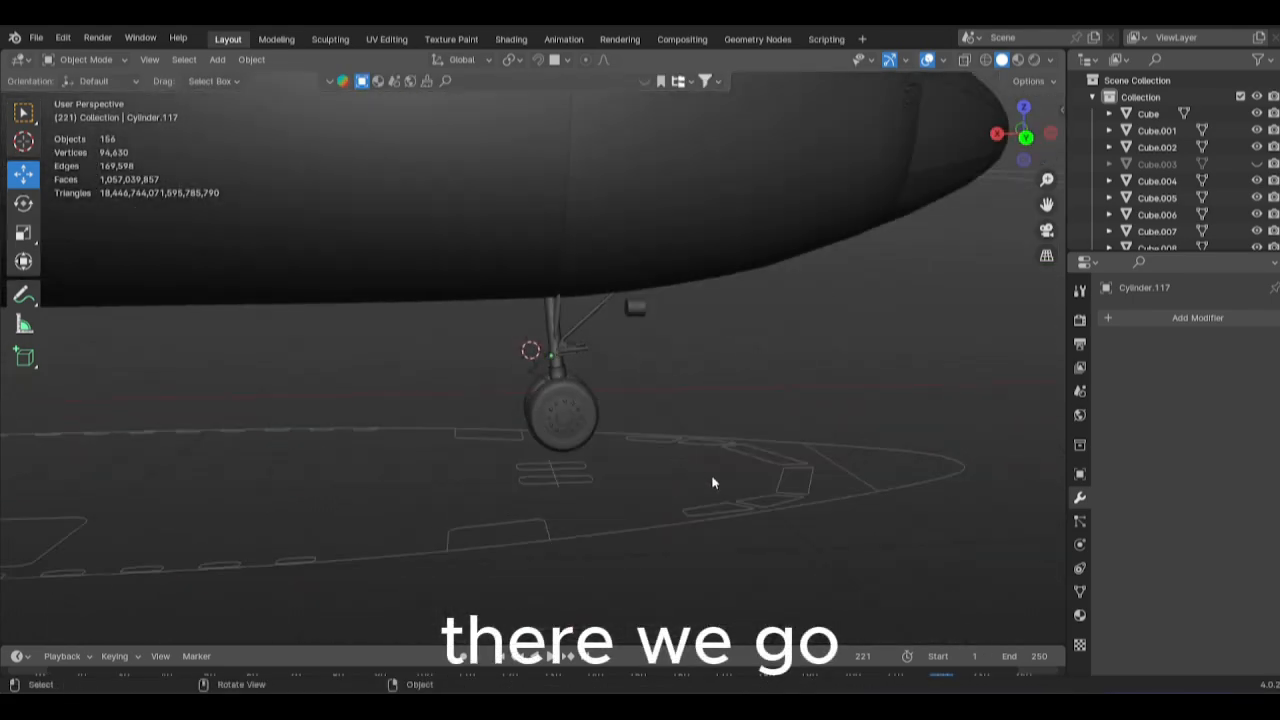
pyautogui.moveTo(790, 425); pyautogui.dragTo(600, 400, button='middle')
pyautogui.scroll(7, 557, 405)
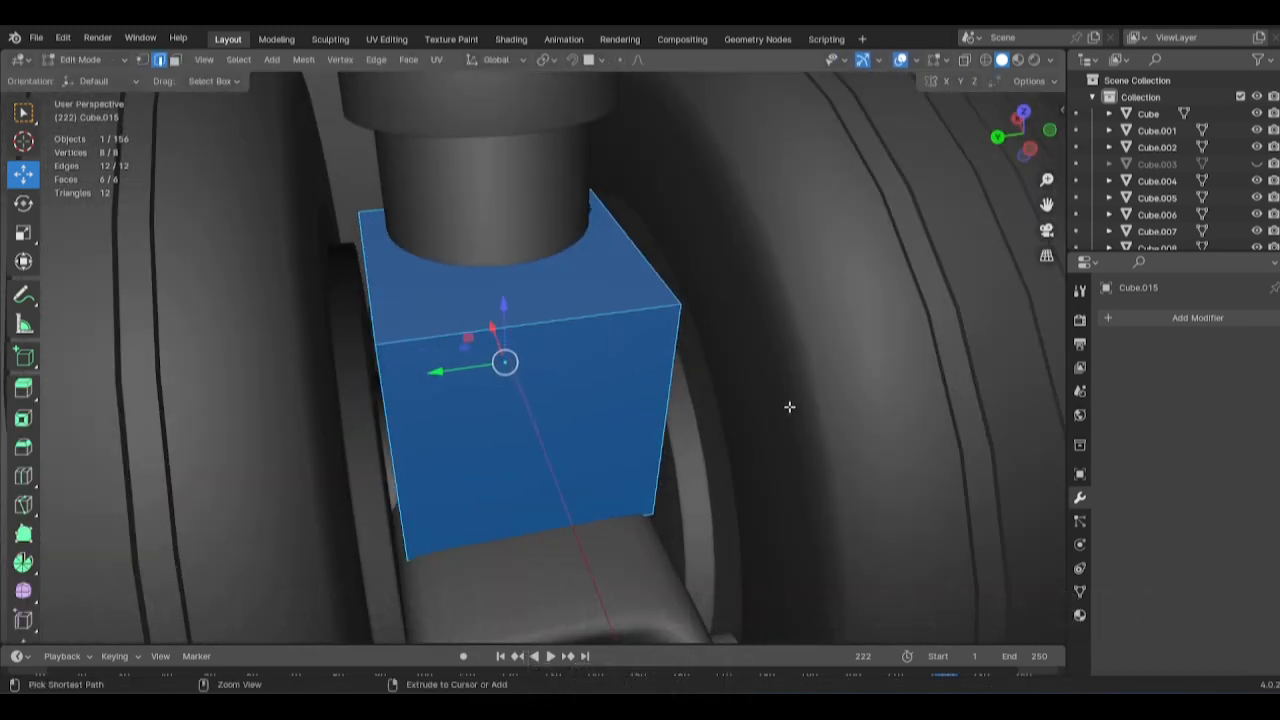
pyautogui.hotkey('ctrl', 'b')
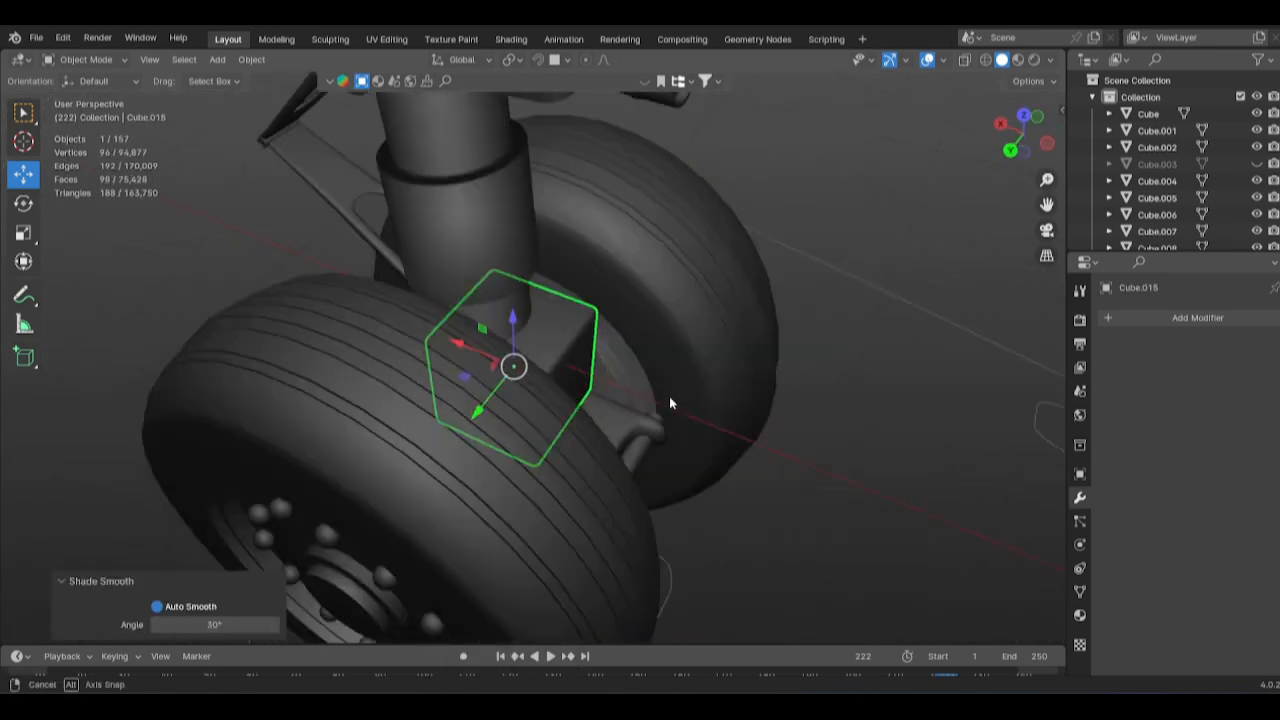
# Shade the beveled cube smooth with 30° auto smooth and narrow it along X.
pyautogui.press('s')
pyautogui.press('x')
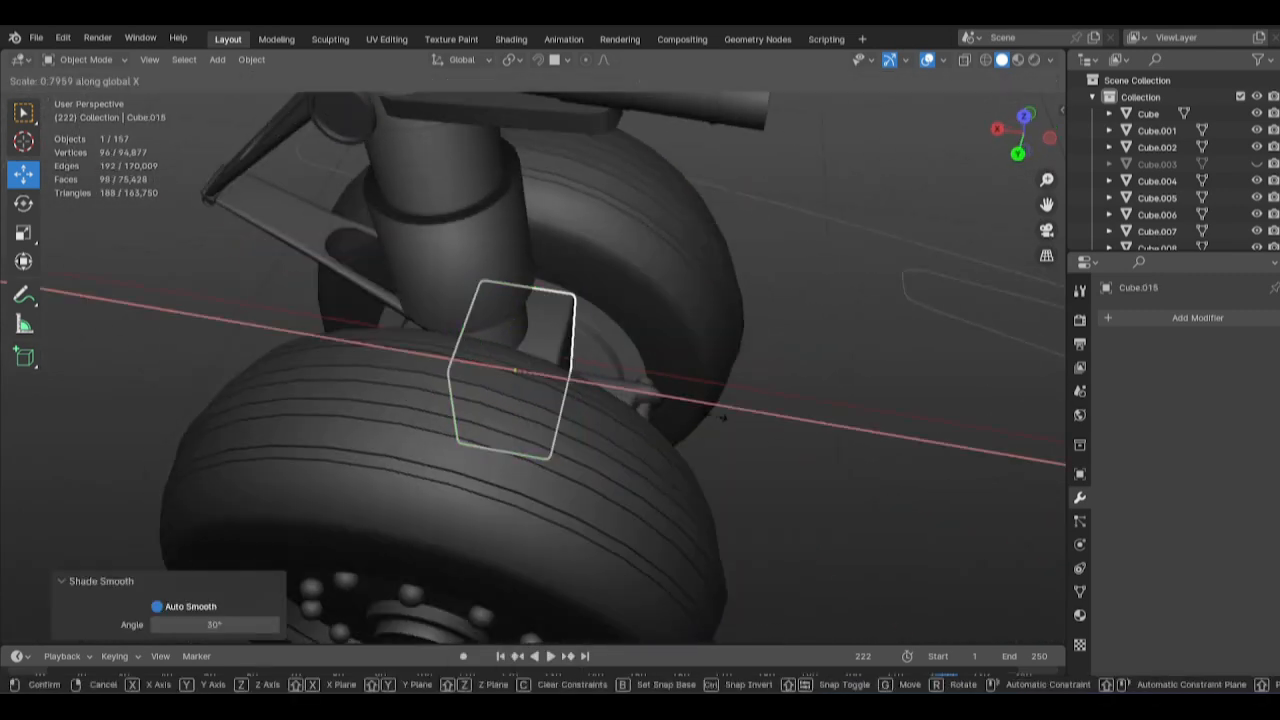
pyautogui.click(667, 409)
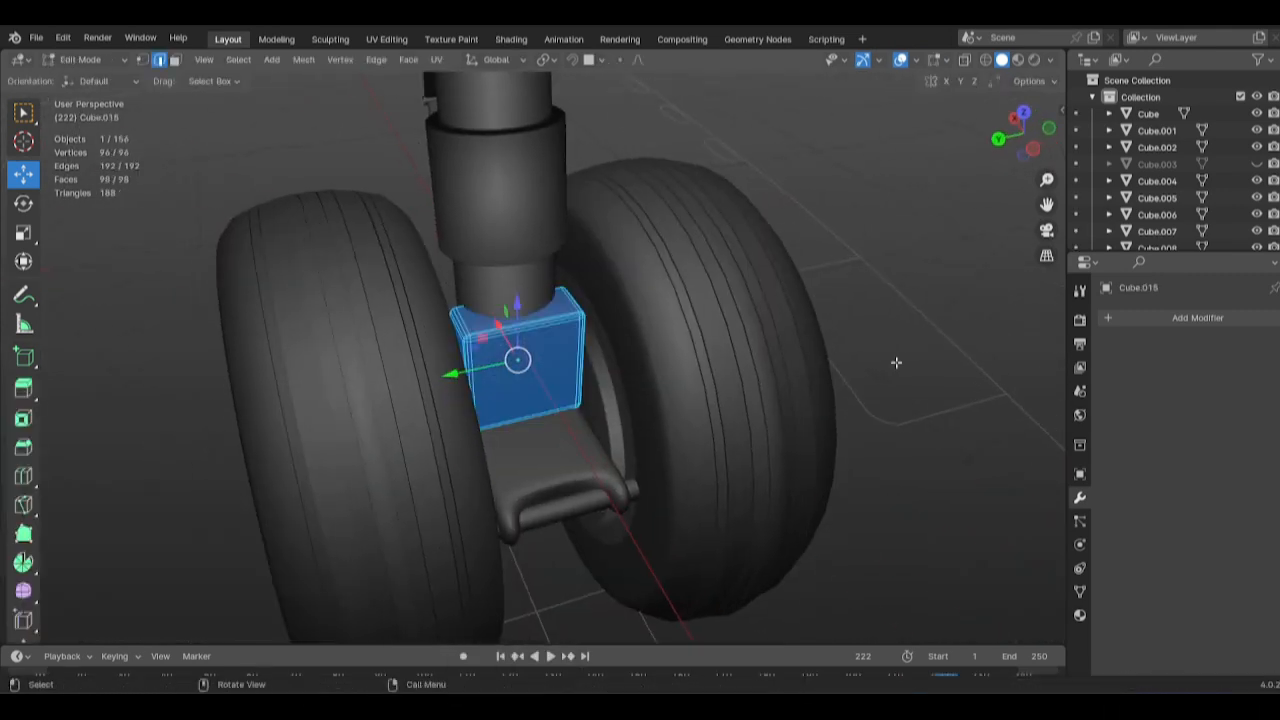
# Add a 32-vertex circle, turn it to face the cube's front and position it in the middle of the cube.
pyautogui.hotkey('shift', 'a')
pyautogui.moveTo(513, 340)
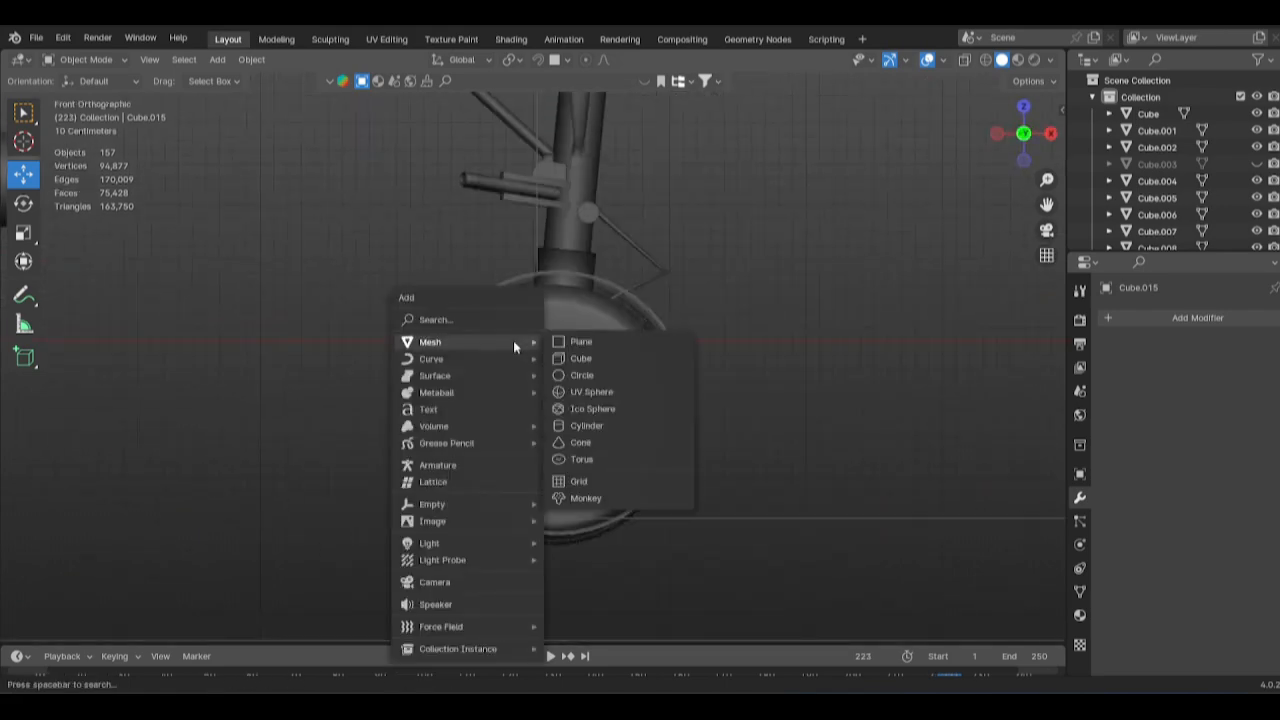
pyautogui.click(575, 374)
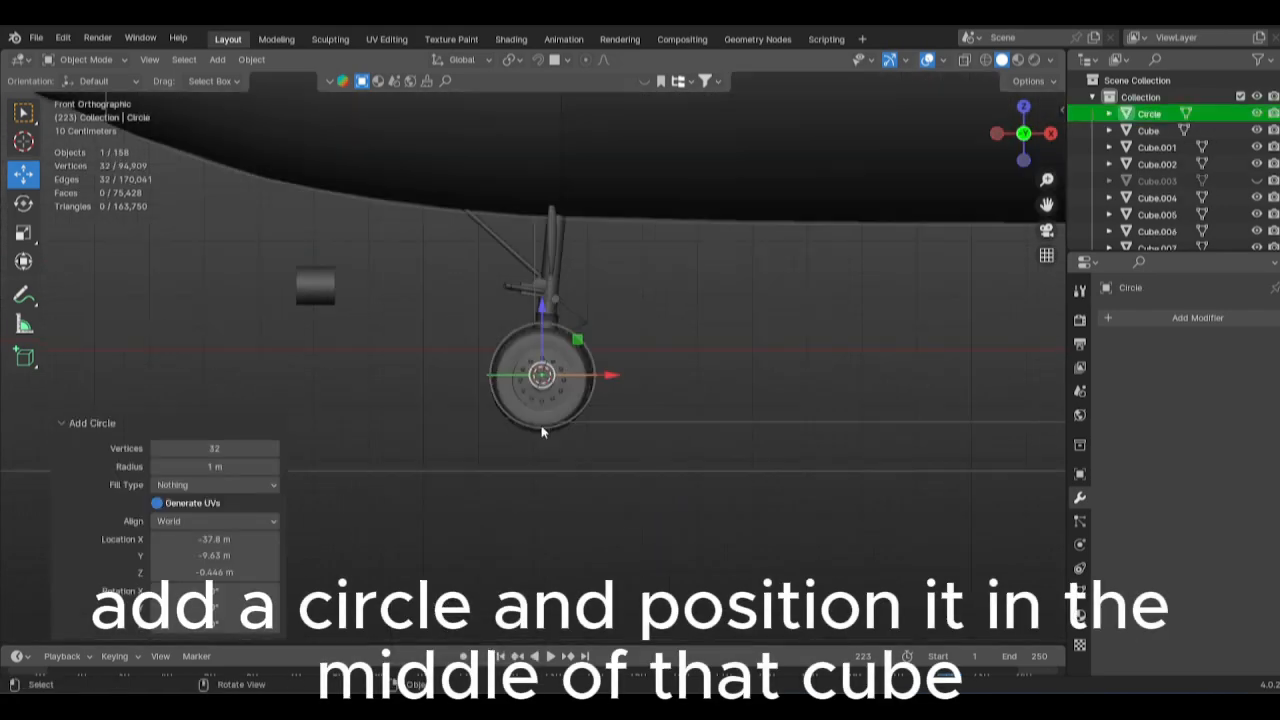
pyautogui.press('g')
pyautogui.click(690, 379)
pyautogui.scroll(5, 674, 380)
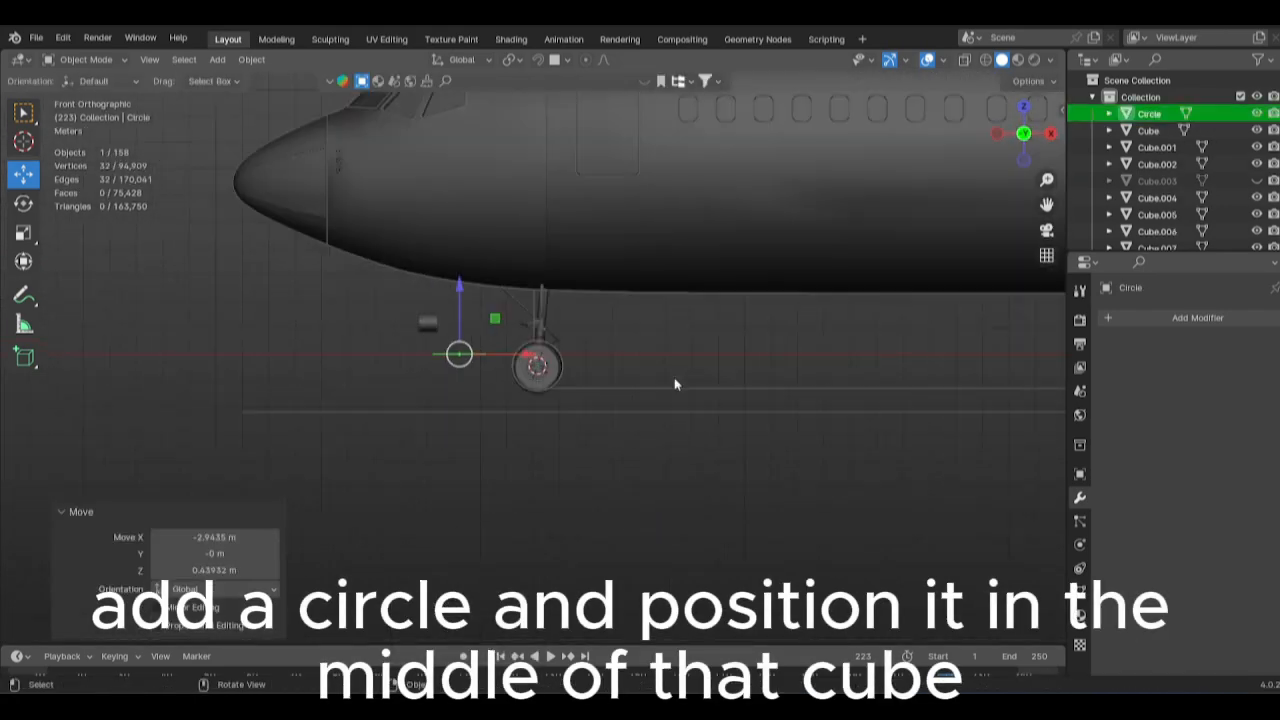
pyautogui.press('r')
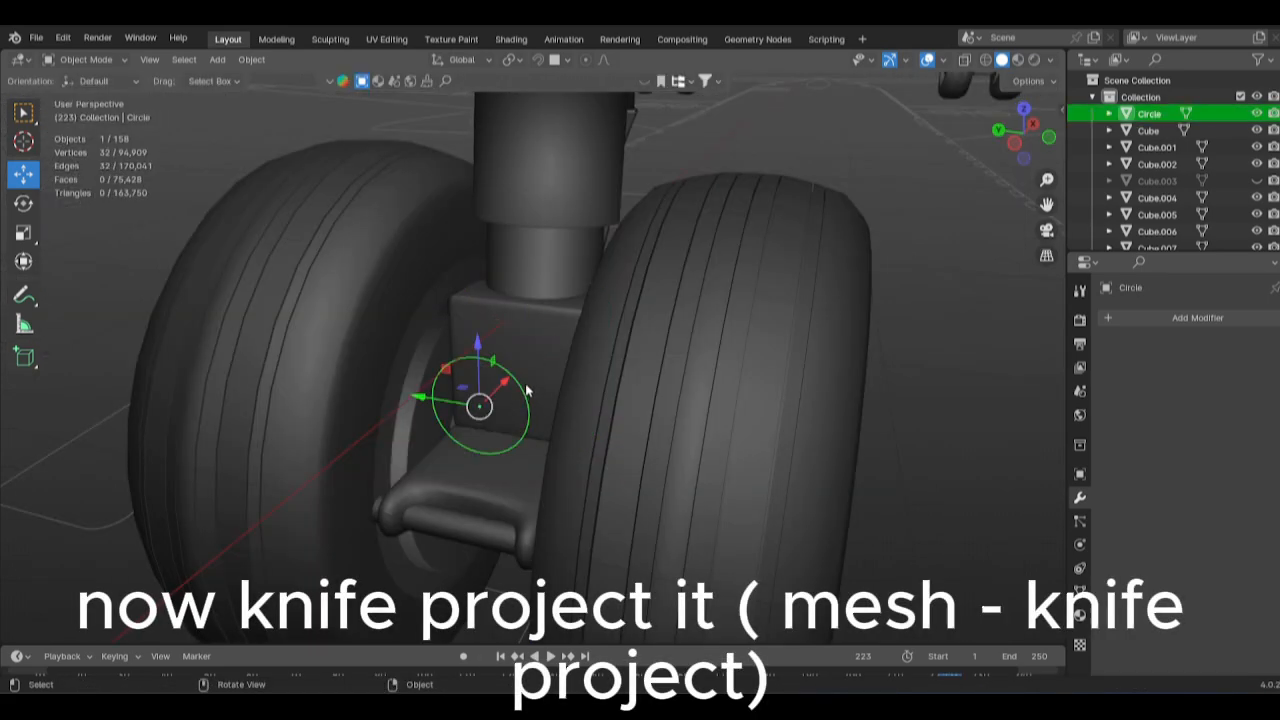
# Knife-project the circle onto the front face of the beveled cube, seen squarely from its front.
pyautogui.press('Tab')
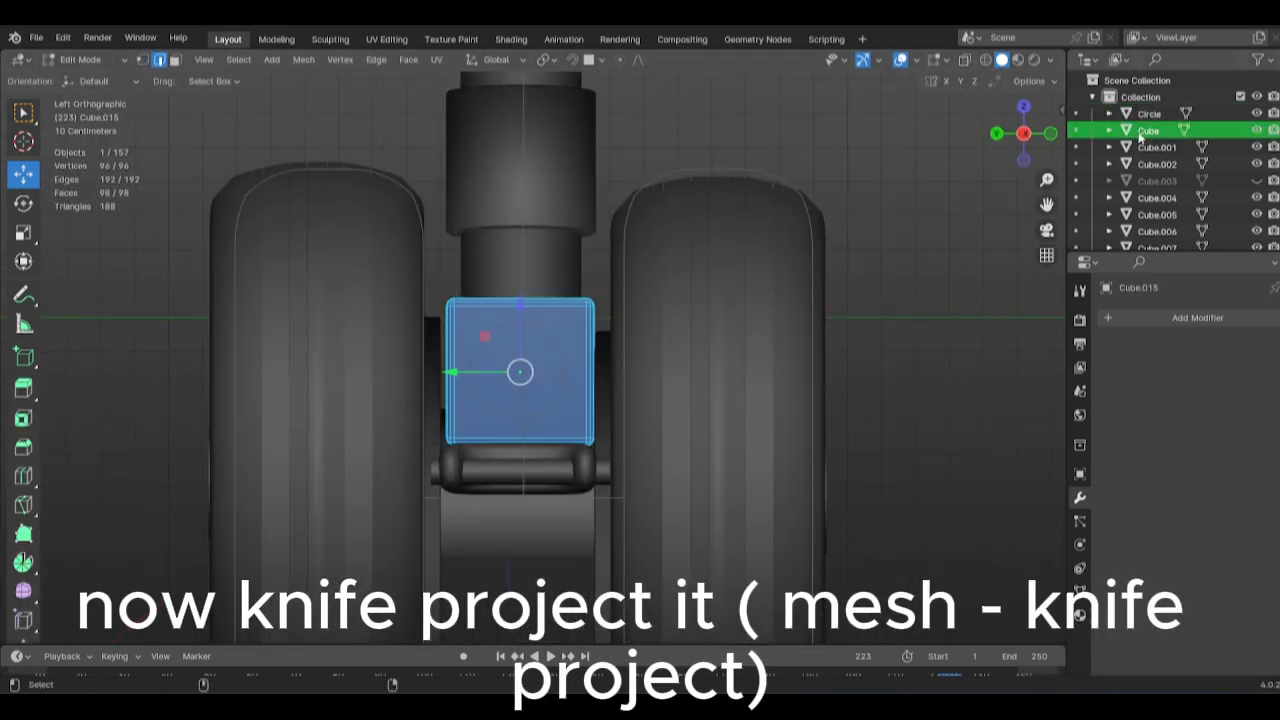
pyautogui.keyDown('ctrl'); pyautogui.click(1148, 113); pyautogui.keyUp('ctrl')
pyautogui.scroll(5, 222, 127)
pyautogui.click(304, 60)
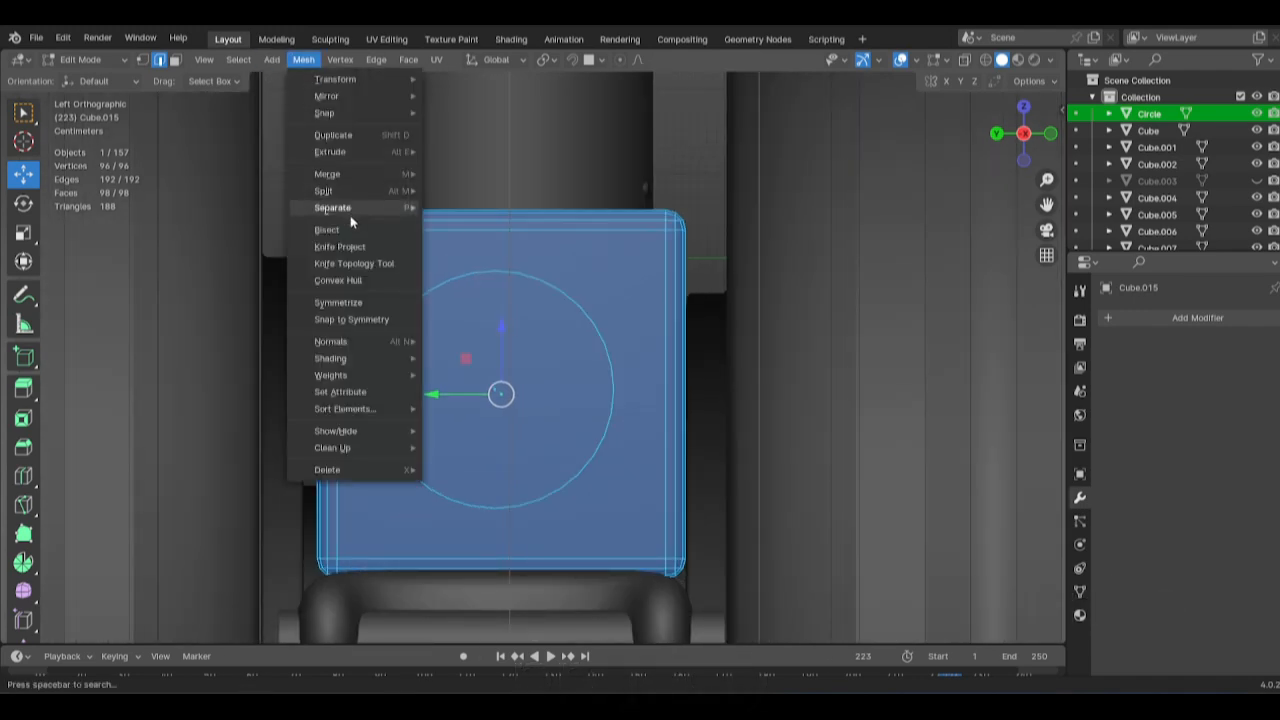
pyautogui.click(340, 246)
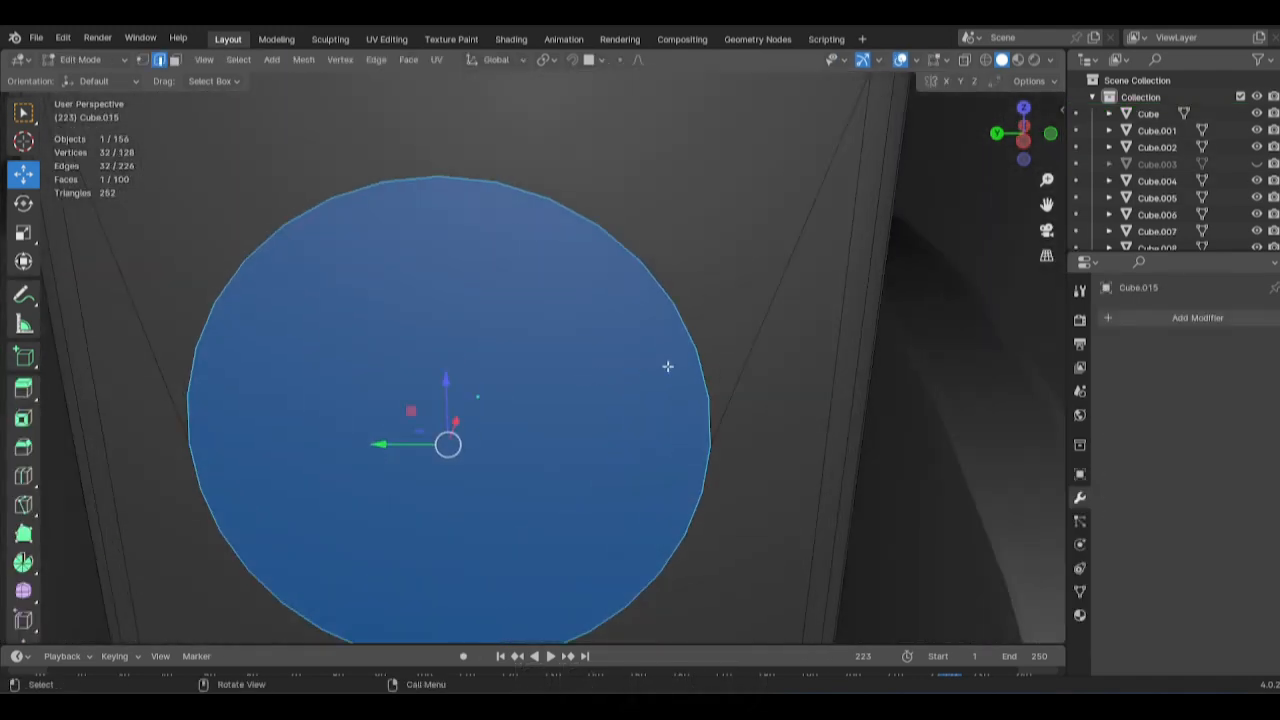
# Extrude the circular face about 0.021 m into the cube, then bring it back out about 0.011 m along X as a shallow recess.
pyautogui.moveTo(668, 366); pyautogui.dragTo(750, 352, button='middle')
pyautogui.press('e')
pyautogui.click(761, 342)
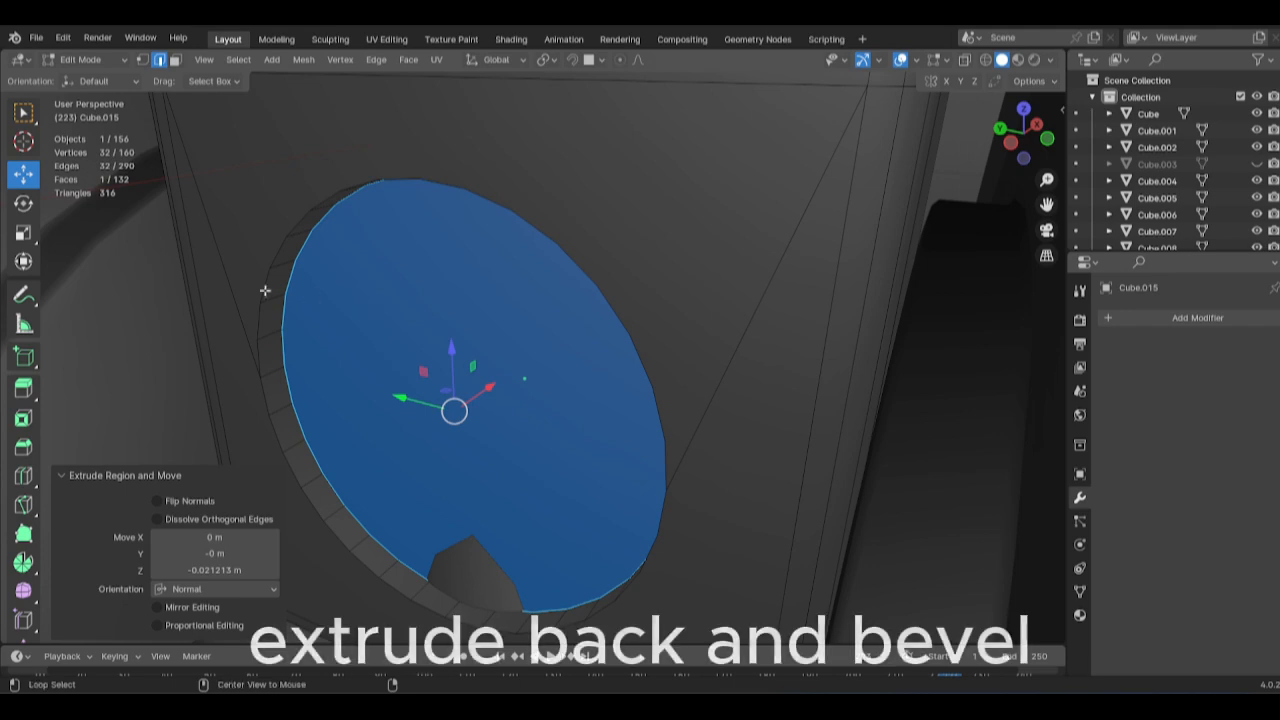
pyautogui.press('g')
pyautogui.press('x')
pyautogui.click(470, 568)
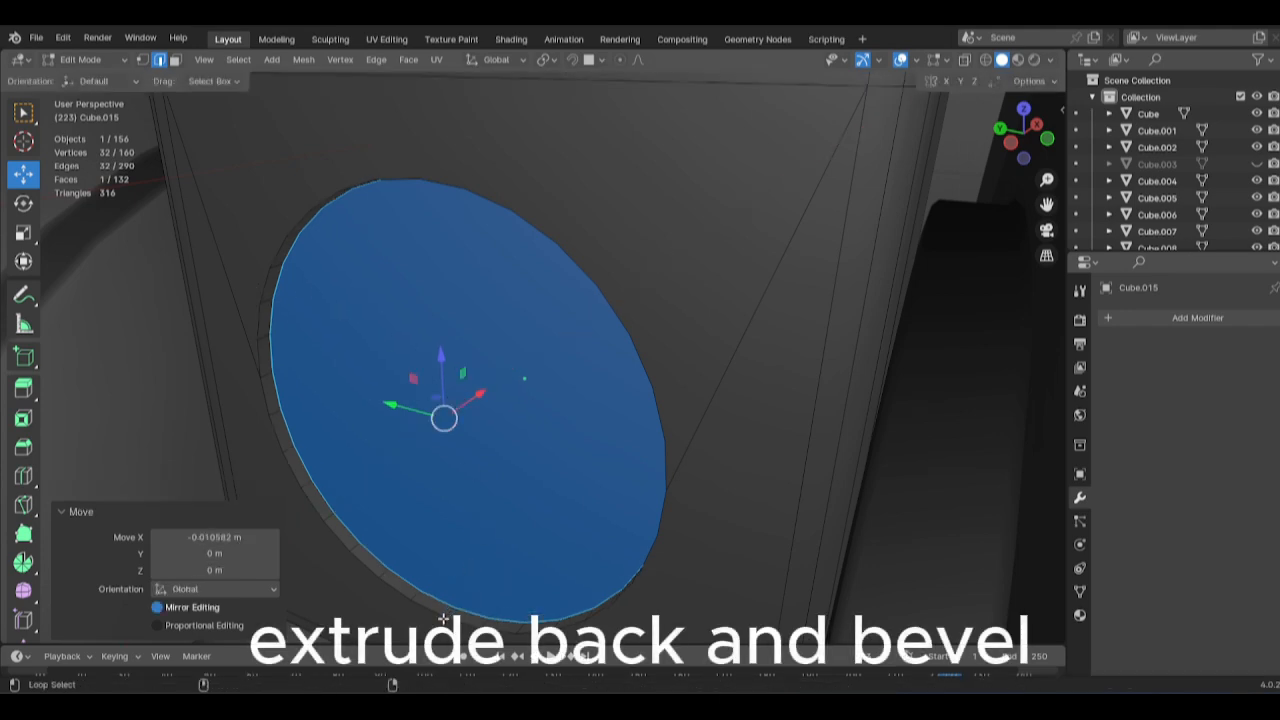
pyautogui.hotkey('ctrl', 'b')
pyautogui.click(883, 469)
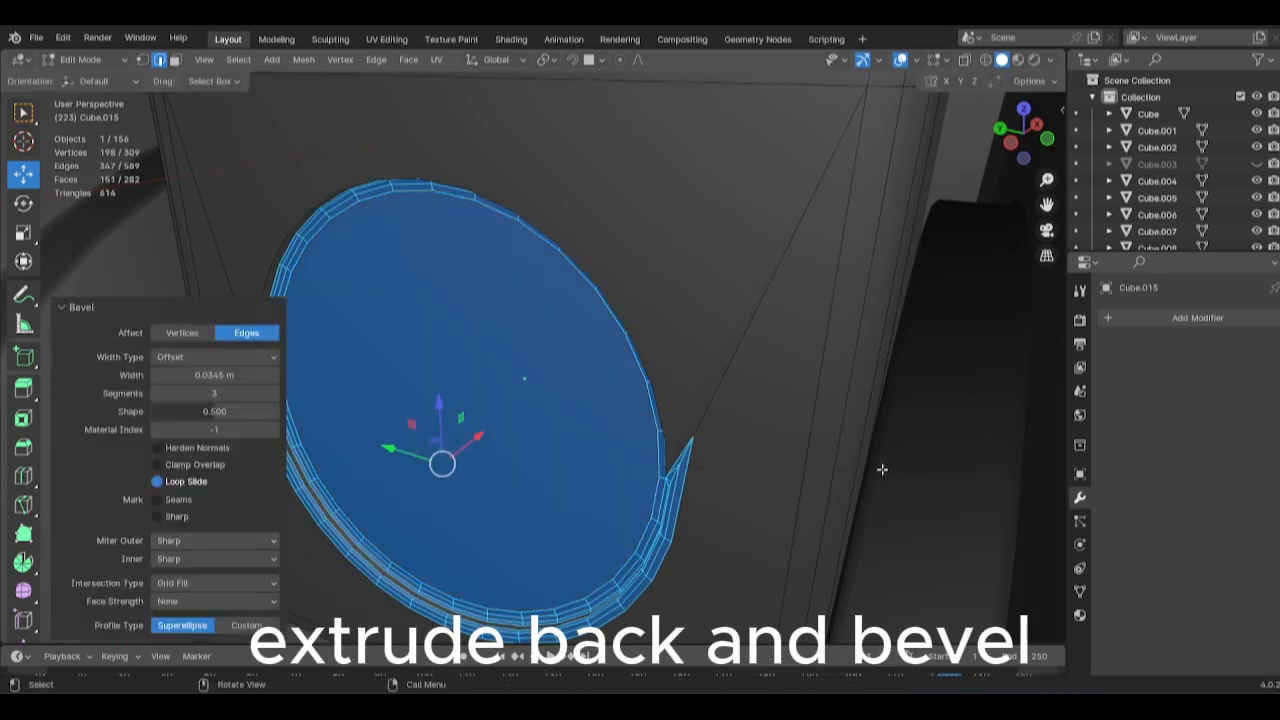
pyautogui.hotkey('ctrl', 'z')
# Bevel the outer and inner circular edge loops of the recess with 3 segments and a width of about 0.01 m.
pyautogui.keyDown('alt'); pyautogui.click(261, 272); pyautogui.keyUp('alt')
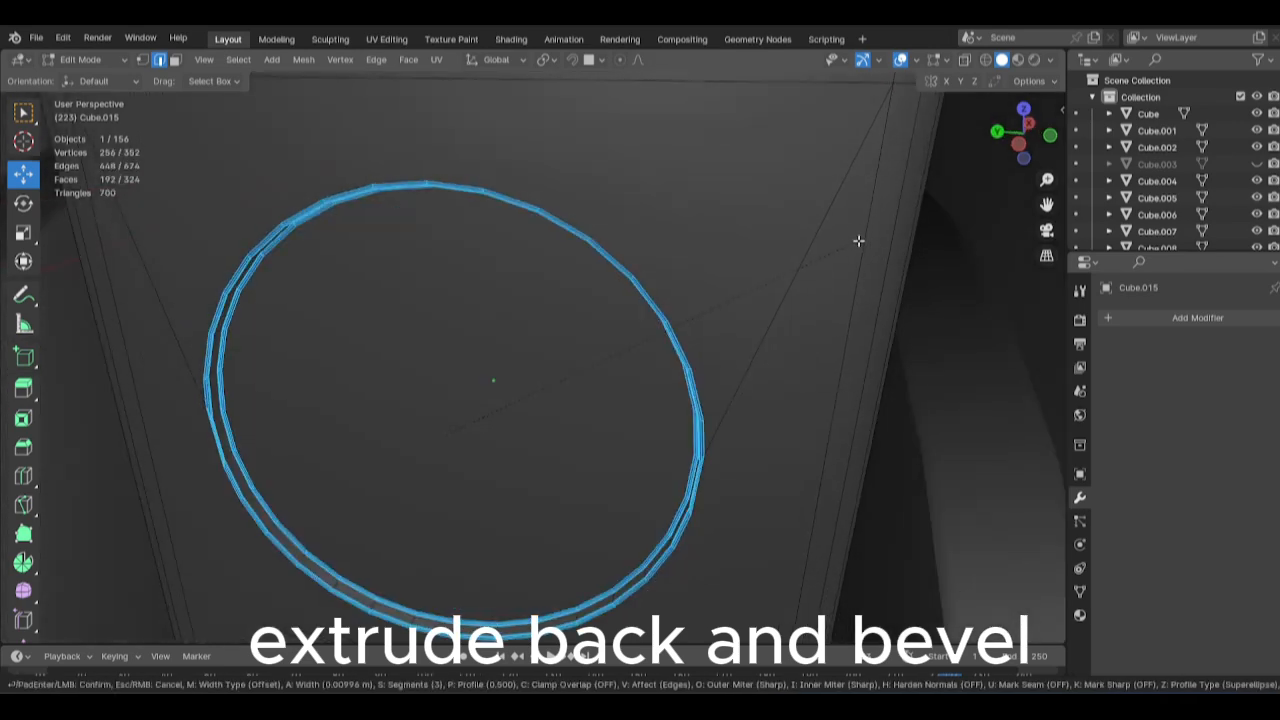
pyautogui.hotkey('ctrl', 'b')
pyautogui.click(855, 240)
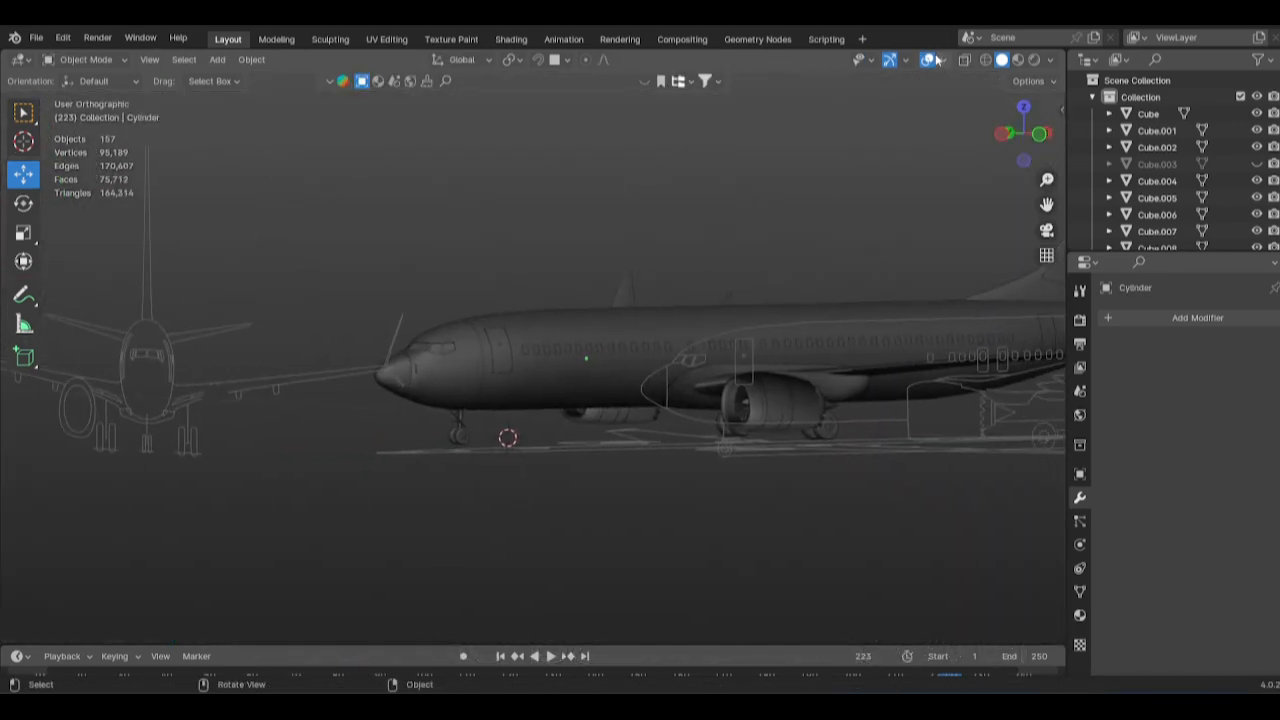
# Hide the viewport overlays, switch to material preview shading and examine the nose gear and the whole airliner.
pyautogui.click(926, 63)
pyautogui.click(1018, 61)
pyautogui.scroll(6, 766, 474)
pyautogui.keyDown('alt'); pyautogui.middleClick(349, 556); pyautogui.keyUp('alt')
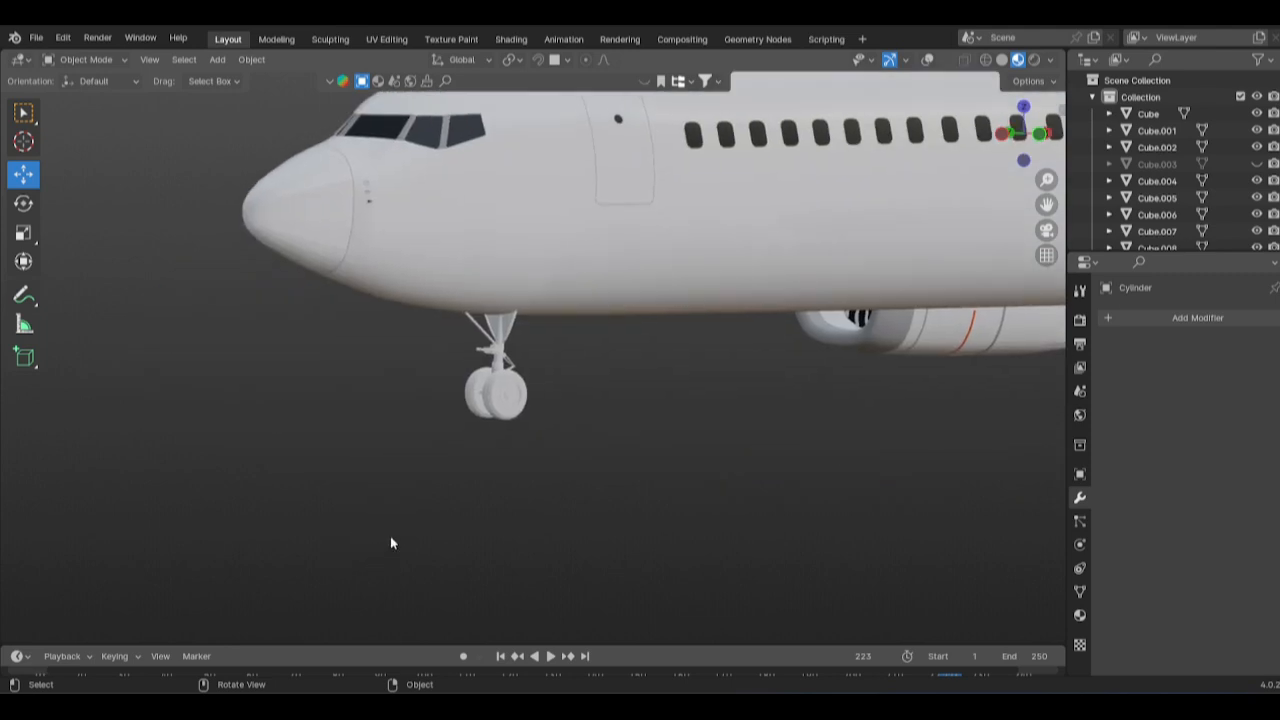
pyautogui.scroll(-5, 391, 537)
pyautogui.moveTo(684, 316); pyautogui.dragTo(134, 371, button='middle')
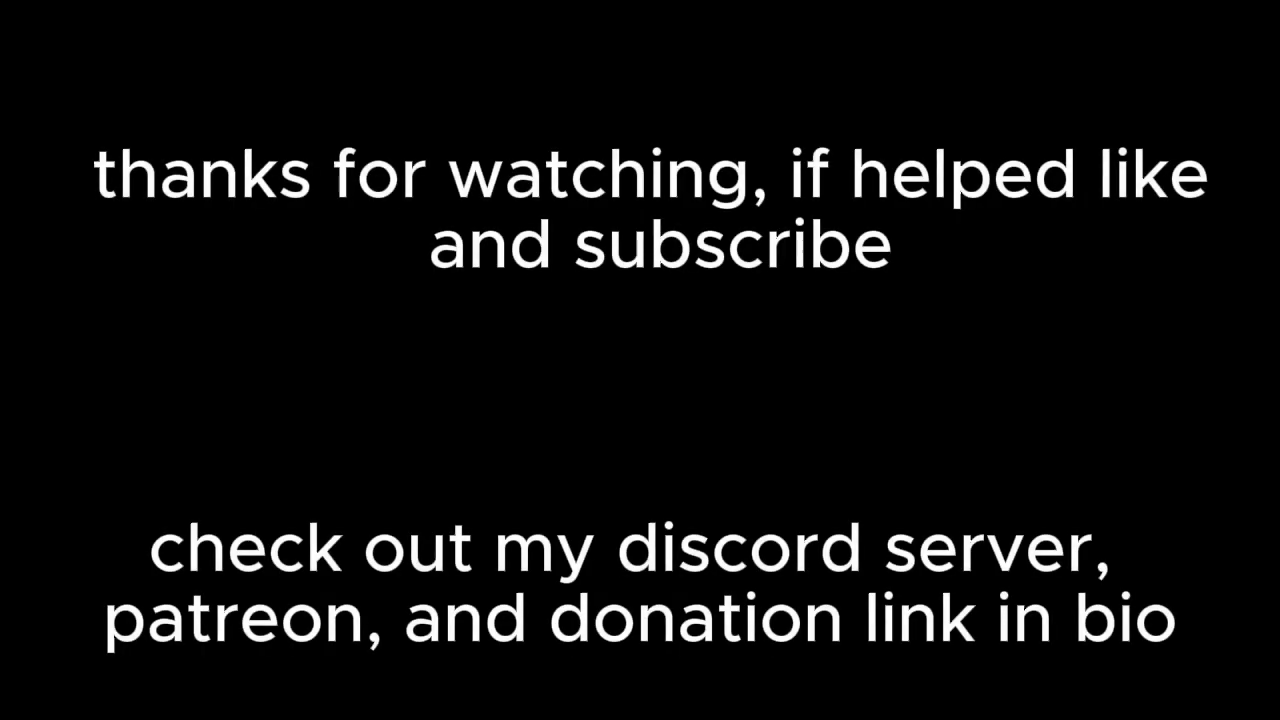